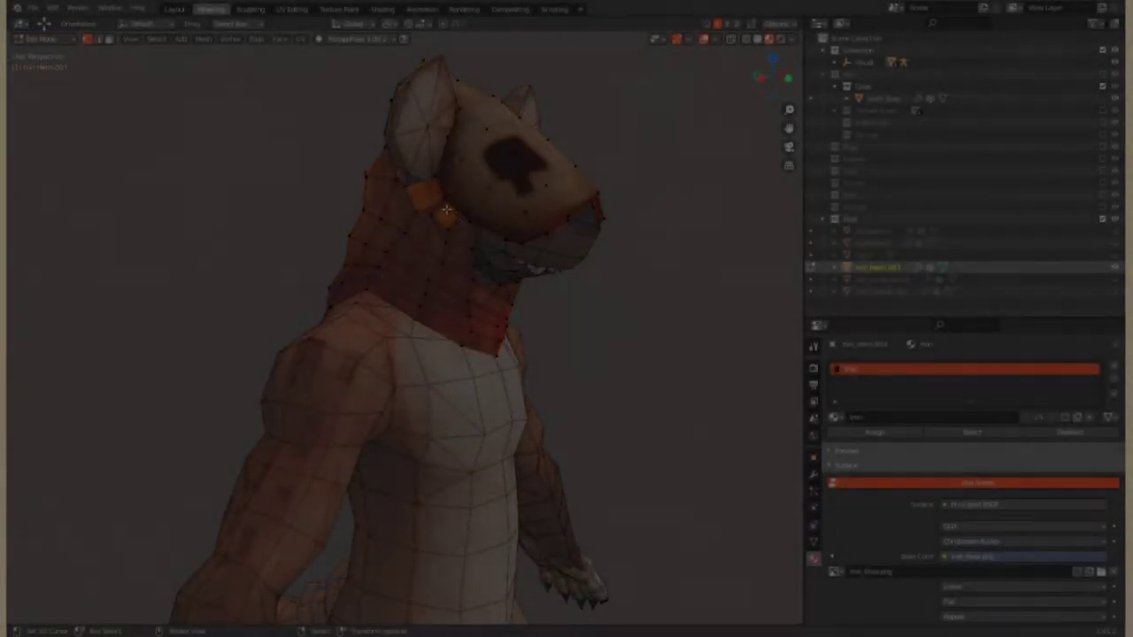
Select the linked neck and ear faces and move them to reshape the helmet around the ears
key("ctrl+l")
middle_click_drag(671, 259, 395, 273)
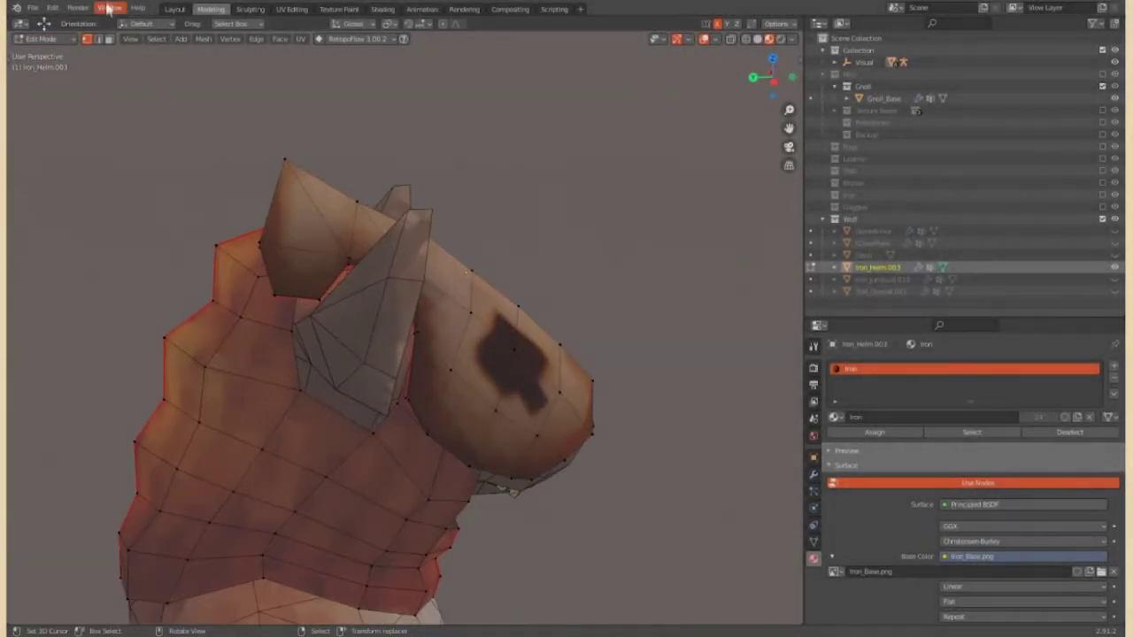
middle_click_drag(489, 375, 329, 405)
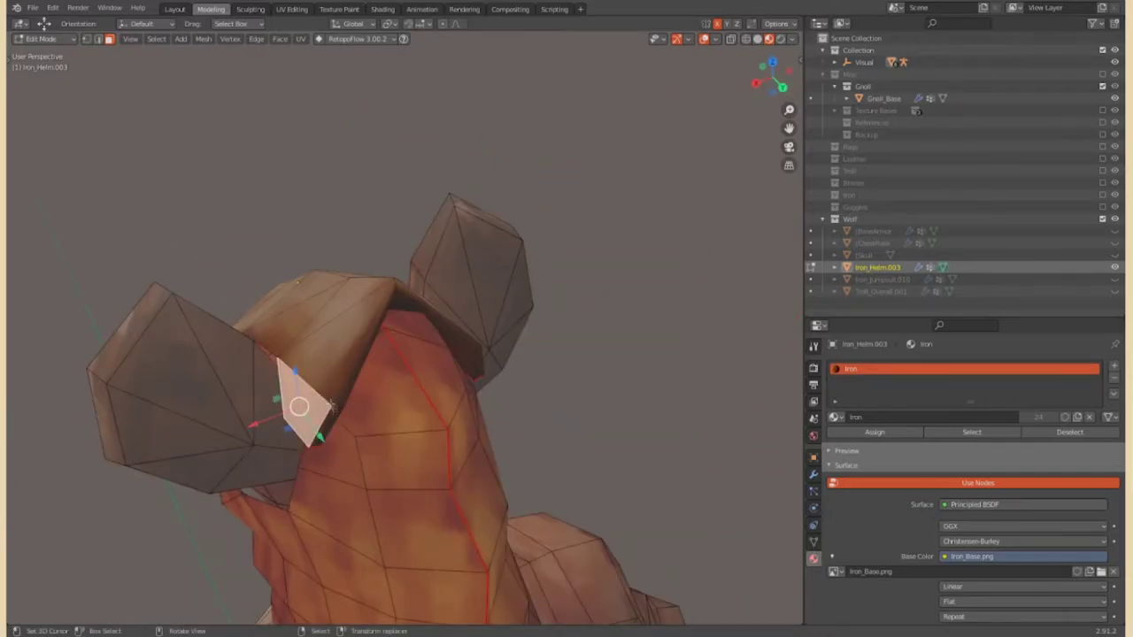
mouse_move(474, 360)
middle_mouse_down()
mouse_move(434, 265)
mouse_move(318, 256)
mouse_move(278, 322)
mouse_move(348, 372)
mouse_move(324, 299)
mouse_move(350, 338)
mouse_move(578, 302)
middle_mouse_up()
key("g")
middle_click_drag(731, 172, 532, 244)
left_click(575, 235)
key("g")
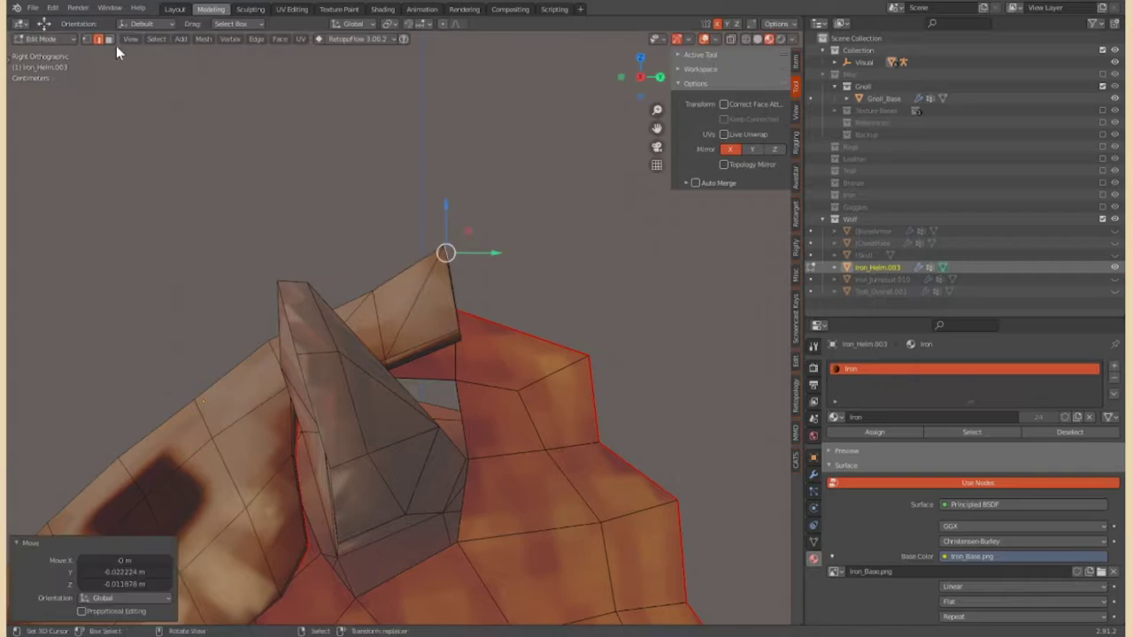
key("g")
Check the helmet in Object Mode, then delete the faces at the nose tip
key("Tab")
middle_click_drag(500, 227, 581, 284)
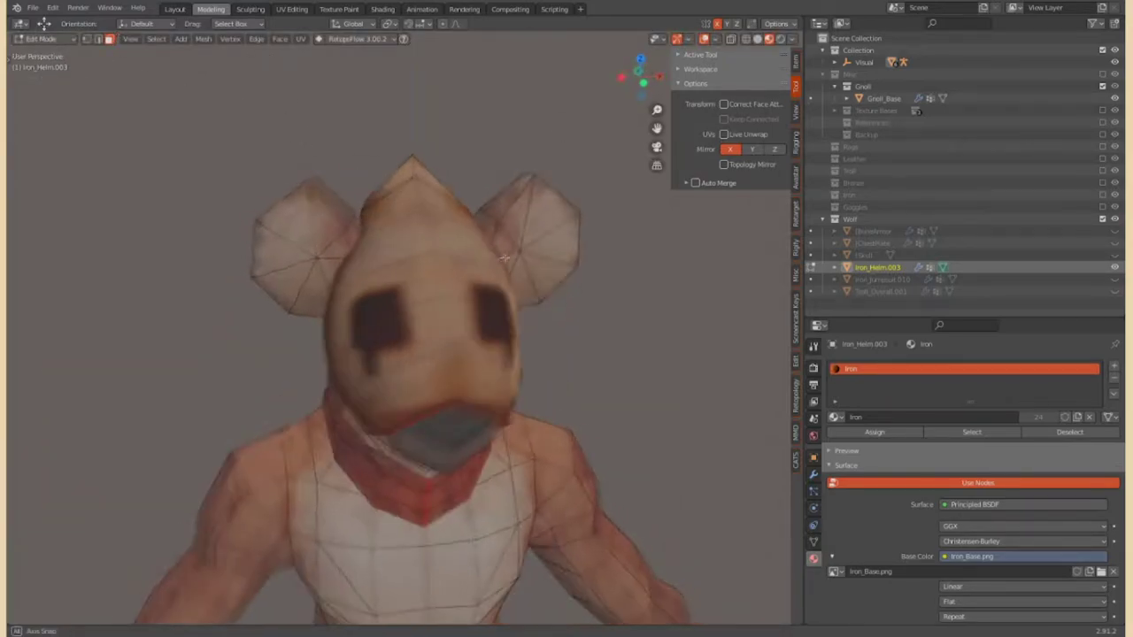
mouse_move(574, 157)
middle_mouse_down()
mouse_move(491, 157)
mouse_move(369, 326)
mouse_move(341, 324)
middle_mouse_up()
key("Tab")
key("KP_3")
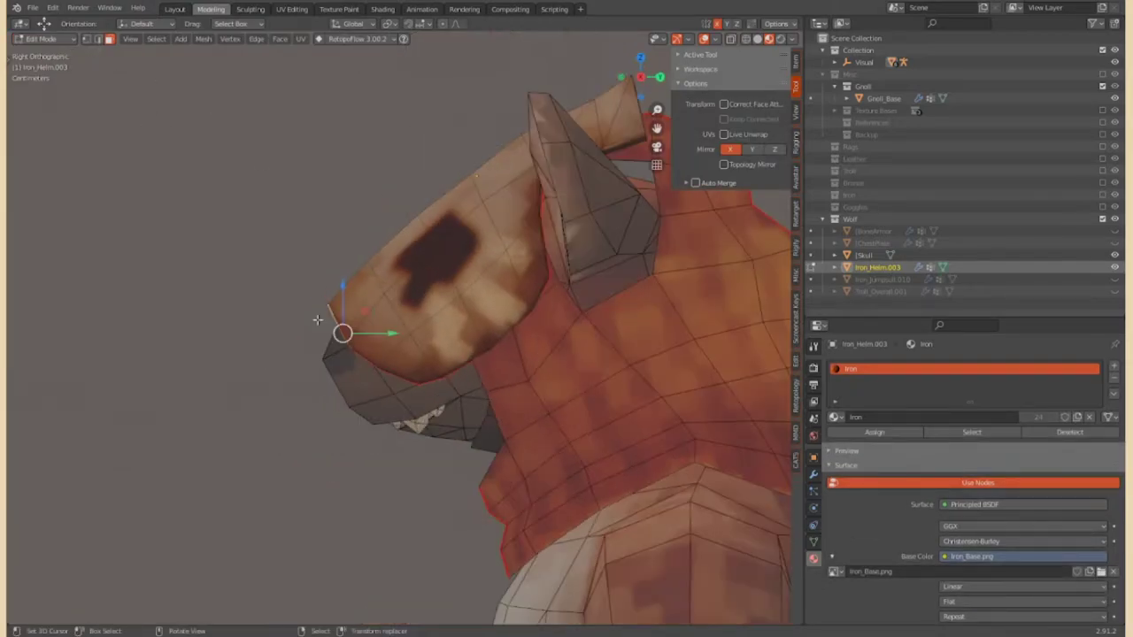
middle_click_drag(280, 250, 372, 309)
scroll(366, 316, "up", 3)
key("x")
left_click(360, 276)
Delete the faces along the top of the helmet
middle_click_drag(217, 219, 518, 189)
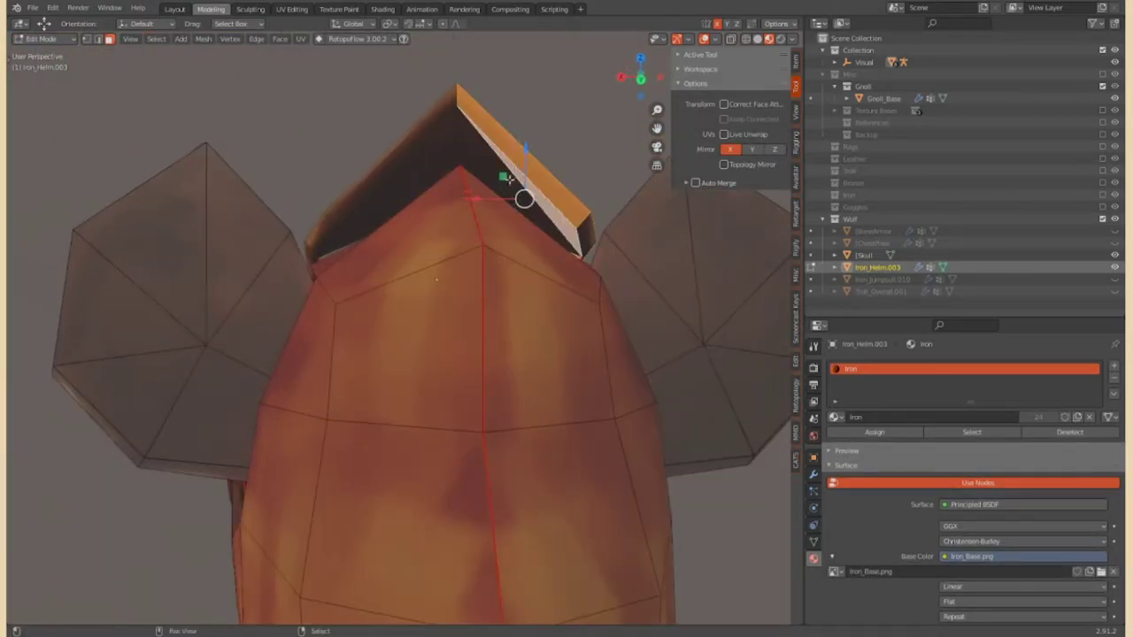
key("x")
left_click(524, 460)
mouse_move(524, 460)
middle_mouse_down()
mouse_move(322, 475)
mouse_move(617, 345)
mouse_move(426, 322)
middle_mouse_up()
Separate the snout helmet into its own object and give it a Mirror modifier with Clipping on
key("l")
key("p")
left_click(930, 365)
left_click(875, 492)
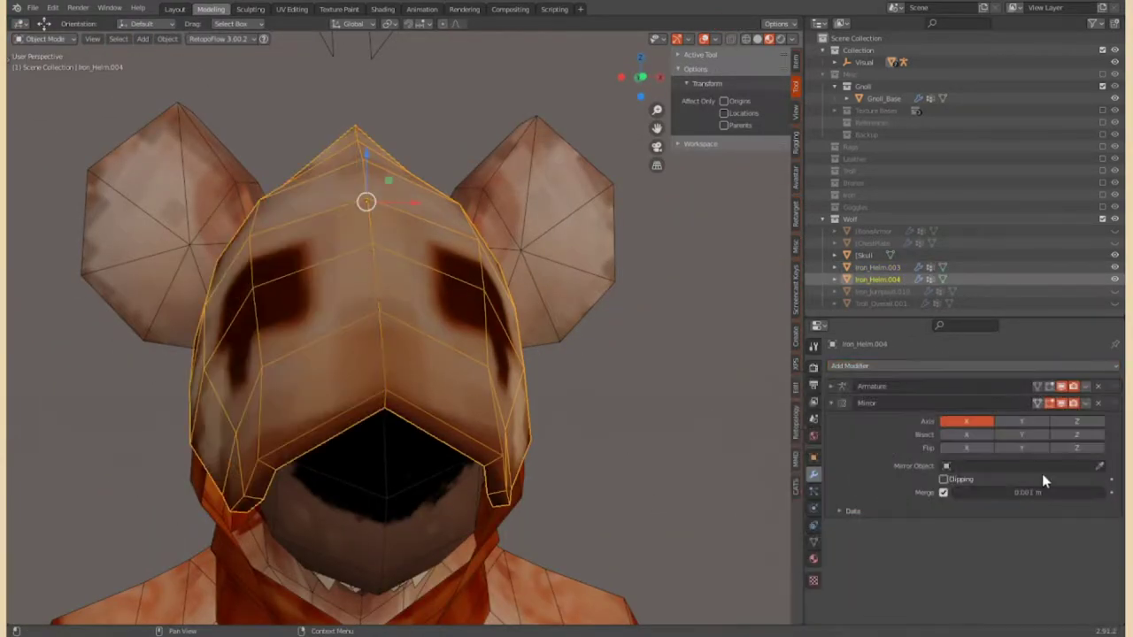
left_click(39, 66)
Extrude the helmet's front edge forward into a visor over the muzzle
middle_click_drag(380, 336, 376, 303)
scroll(376, 304, "up", 3)
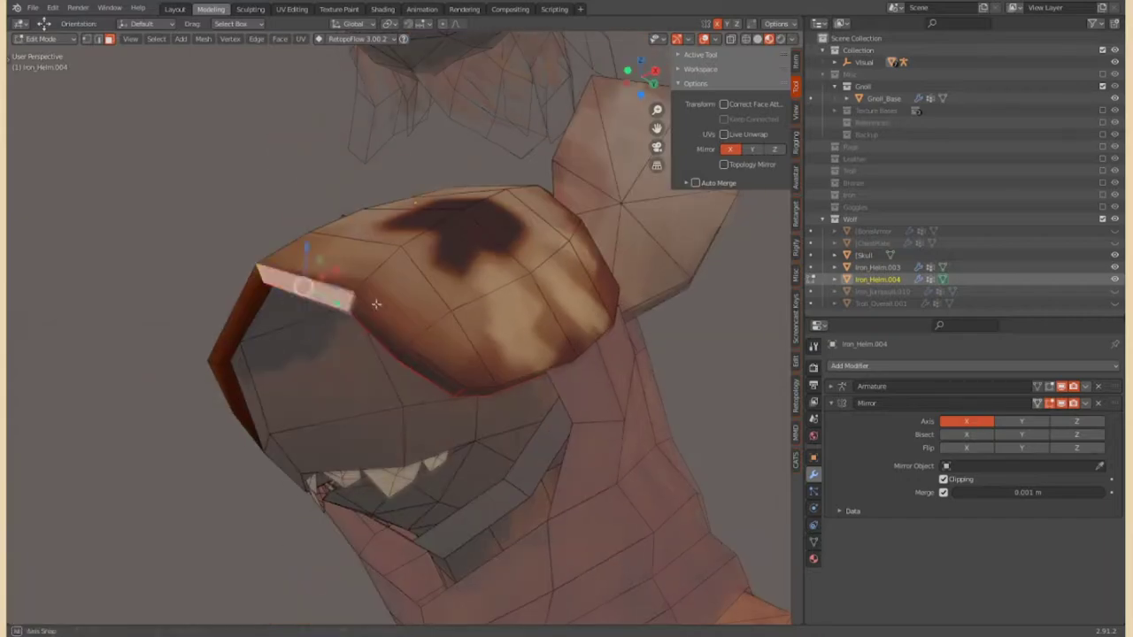
middle_click_drag(302, 276, 115, 53)
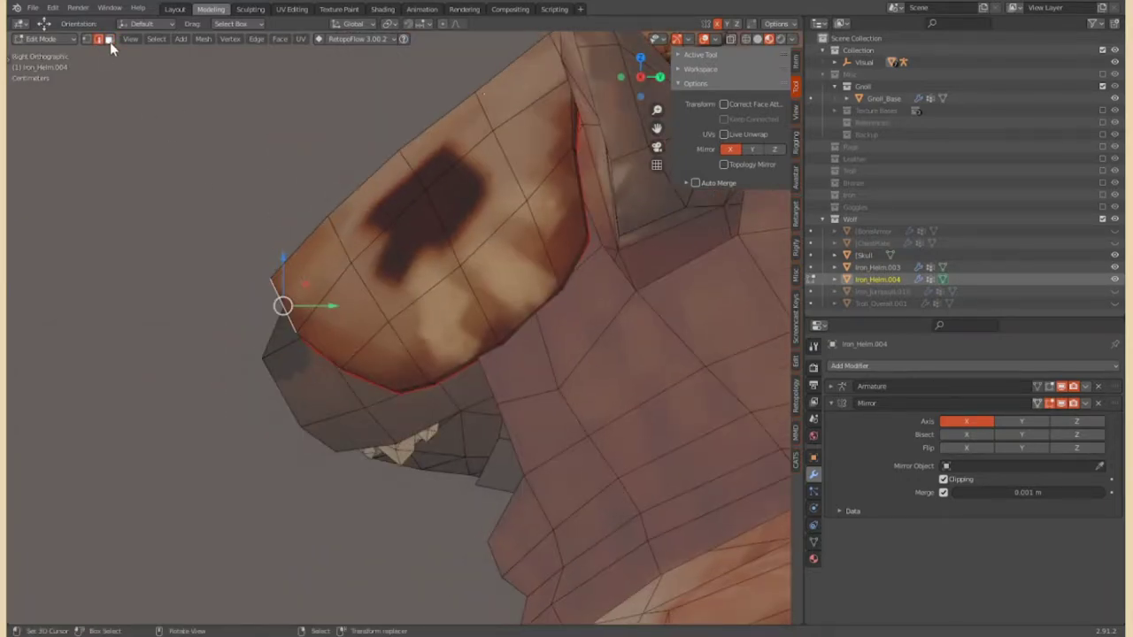
middle_click_drag(439, 245, 376, 373, "alt")
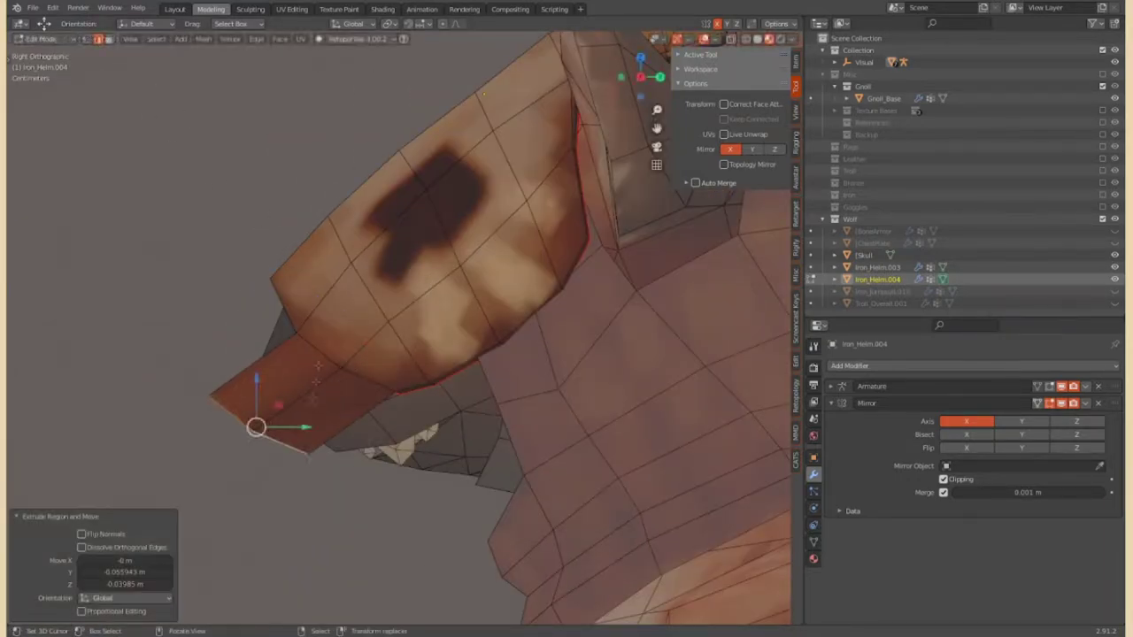
key("x")
left_click(468, 304)
middle_click_drag(468, 304, 273, 377)
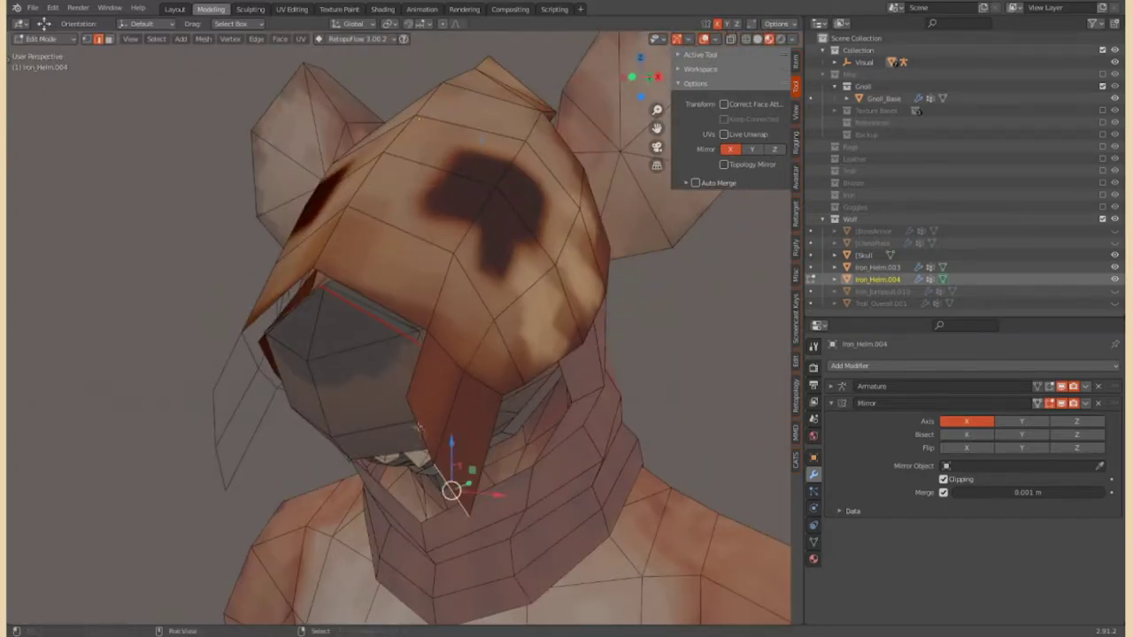
Move the snout vertices in the side view so the visor fits the wolf's nose
key("KP_3")
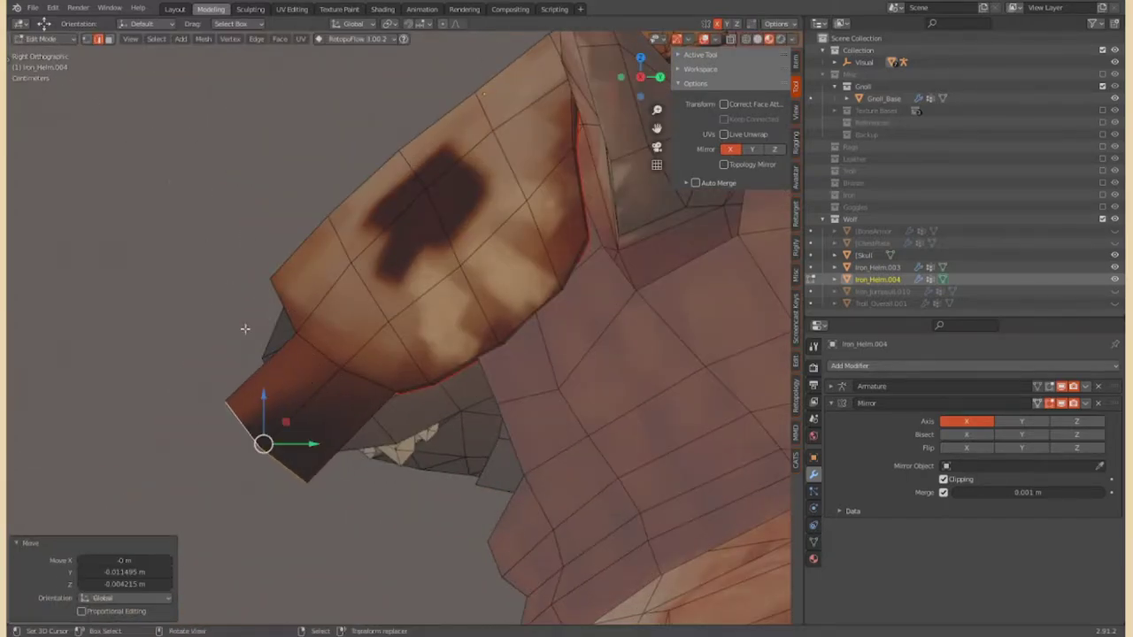
key("g")
left_click(207, 286)
middle_click_drag(207, 286, 224, 377)
key("KP_3")
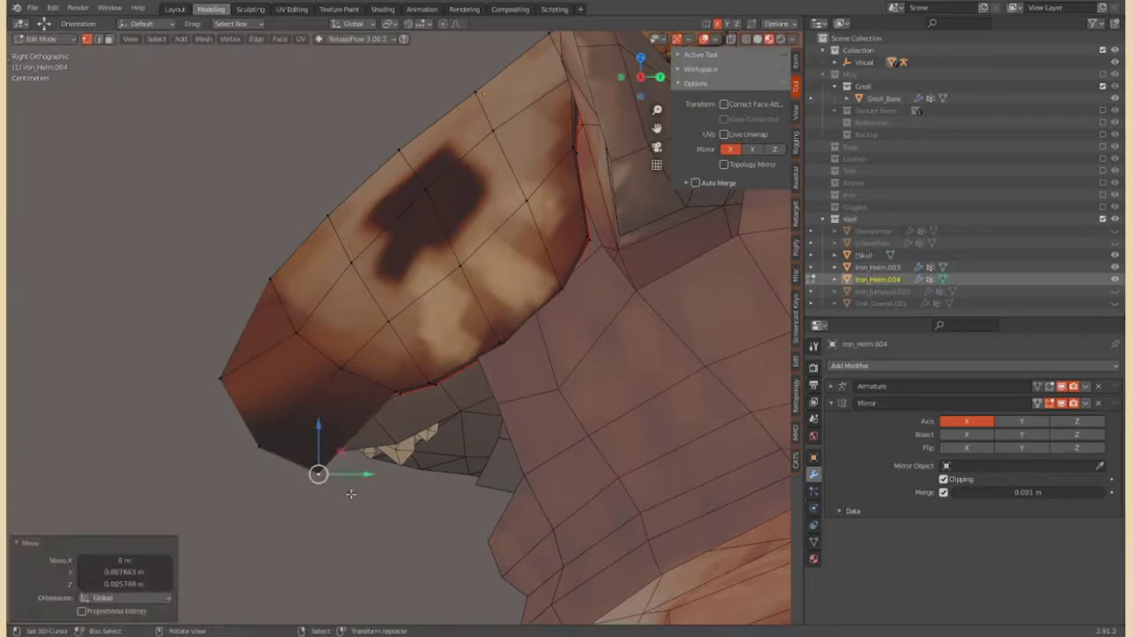
scroll(354, 266, "up", 2)
key("g")
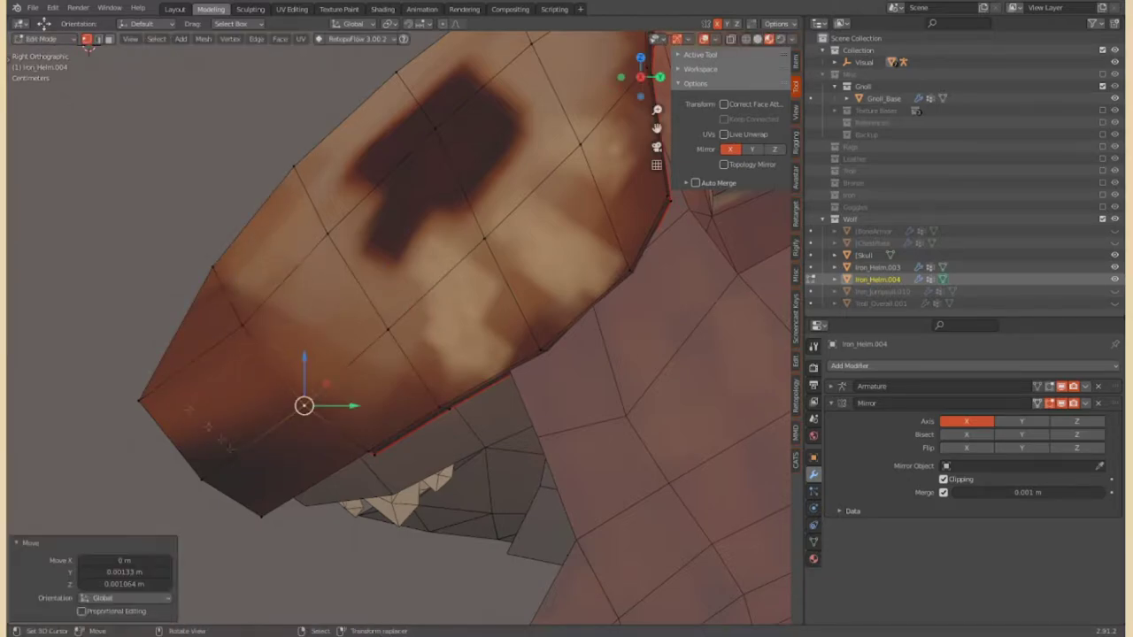
left_click(207, 417)
scroll(207, 416, "down", 3)
middle_click_drag(207, 416, 428, 413)
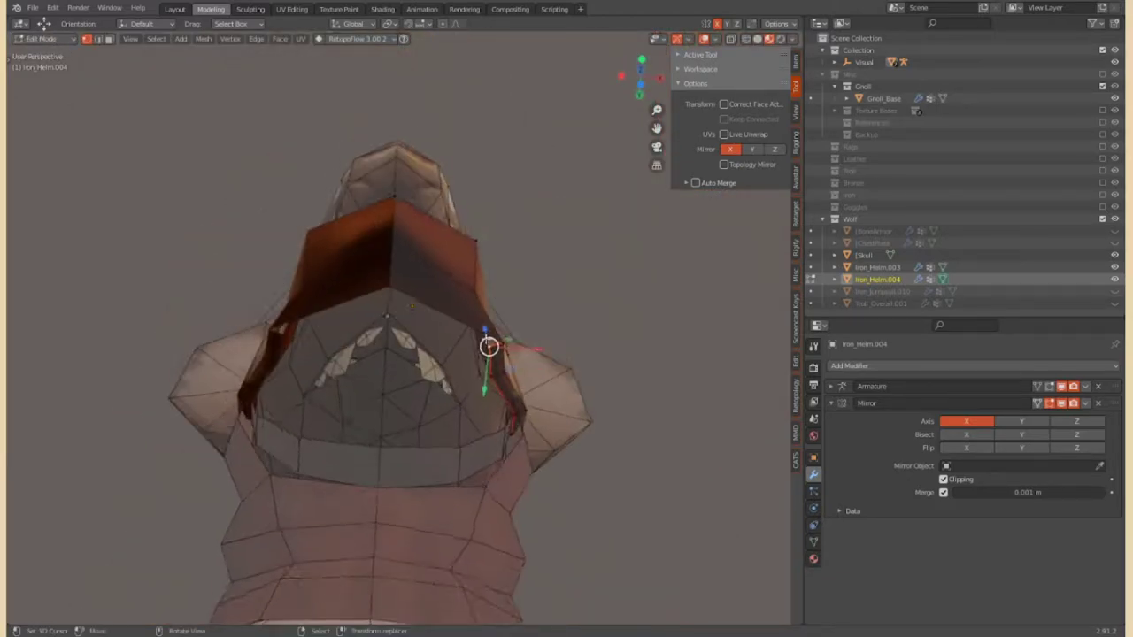
middle_click_drag(266, 222, 368, 293)
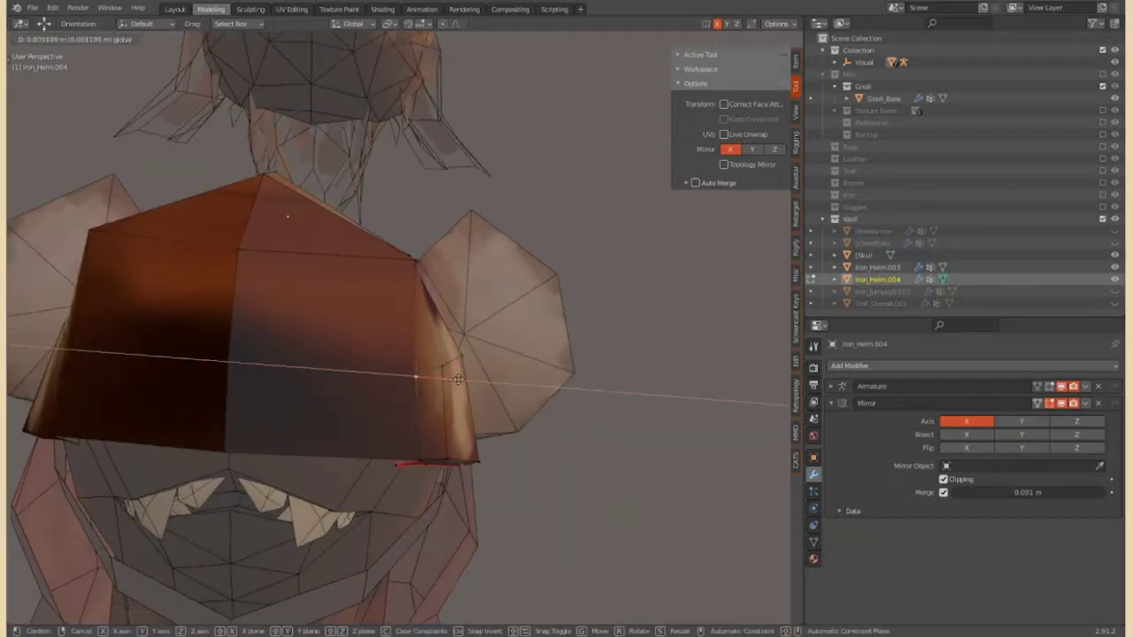
left_click(421, 351)
middle_click_drag(421, 351, 412, 377)
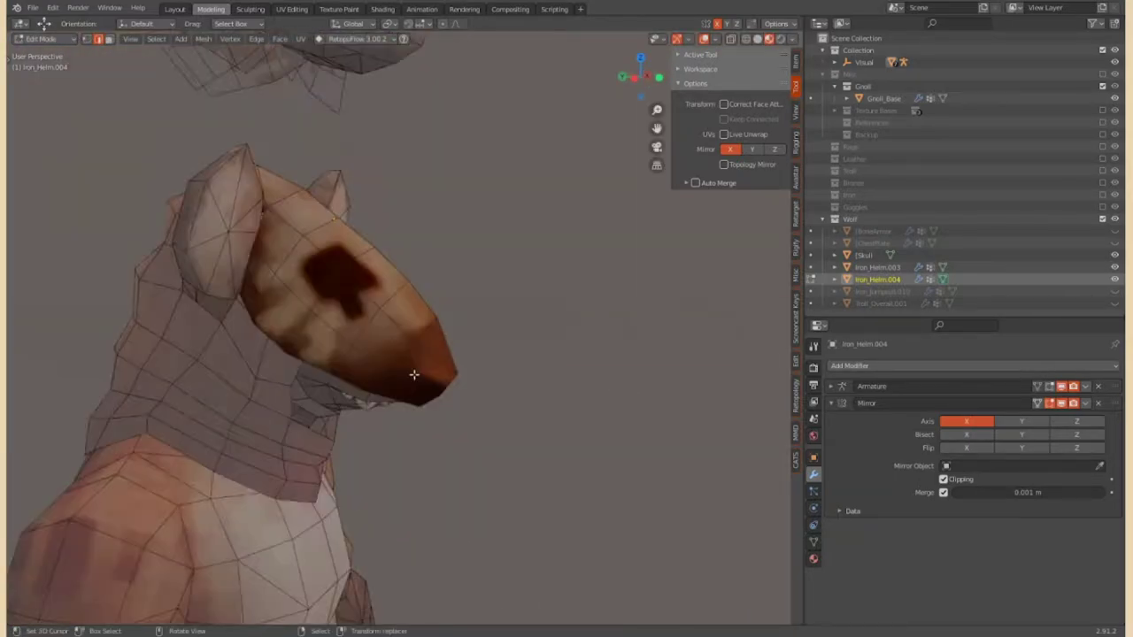
Subdivide the selected snout edges to add extra geometry
scroll(412, 377, "down", 3)
scroll(351, 426, "up", 3)
middle_click_drag(266, 266, 351, 426)
left_click(420, 387)
middle_click_drag(420, 387, 354, 354)
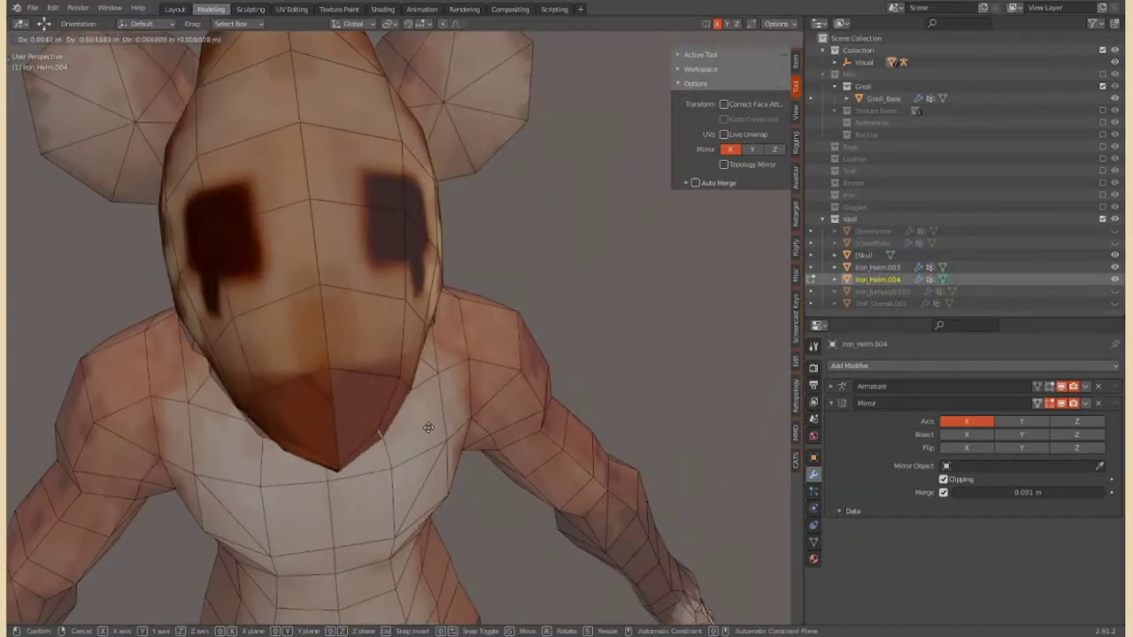
middle_click_drag(607, 428, 576, 354)
Reposition the lower snout vertex in the side view and select the next vertex
right_click(575, 306)
left_click(576, 305)
key("KP_3")
scroll(270, 386, "up", 2)
key("g")
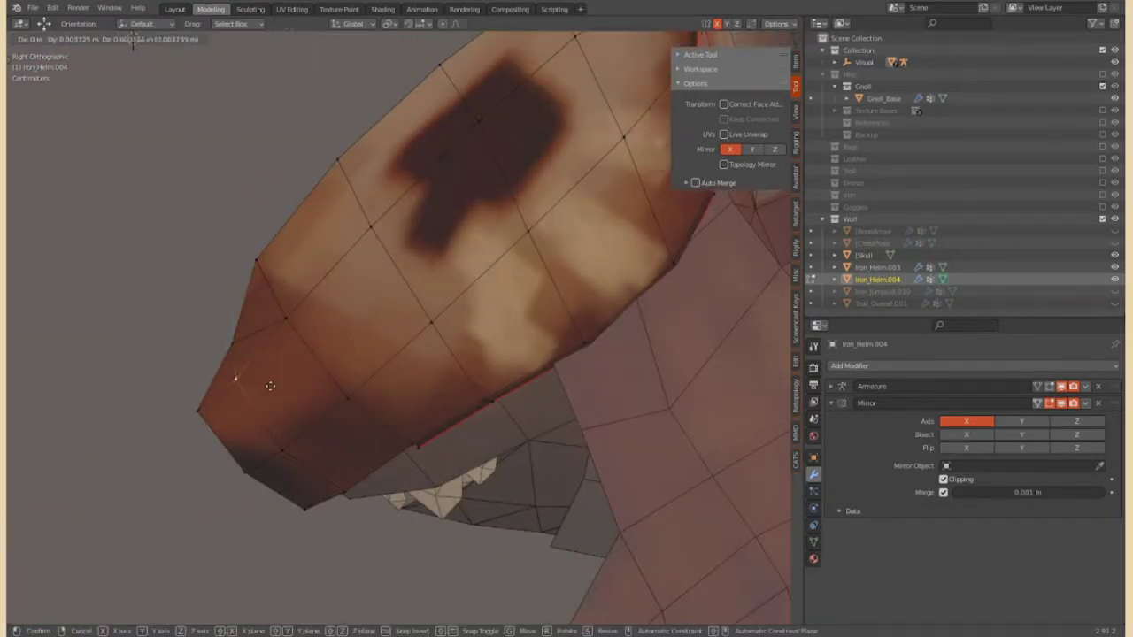
left_click(241, 423)
left_click(254, 262)
scroll(201, 325, "down", 5)
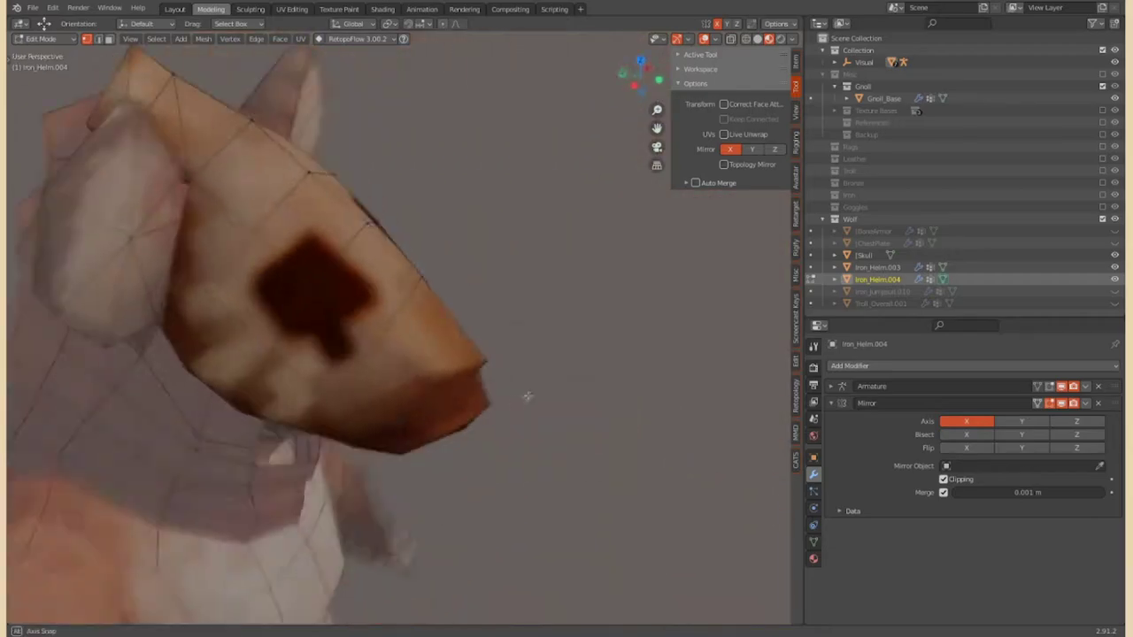
mouse_move(526, 395)
middle_mouse_down()
mouse_move(228, 374)
mouse_move(357, 457)
middle_mouse_up()
key("KP_Decimal")
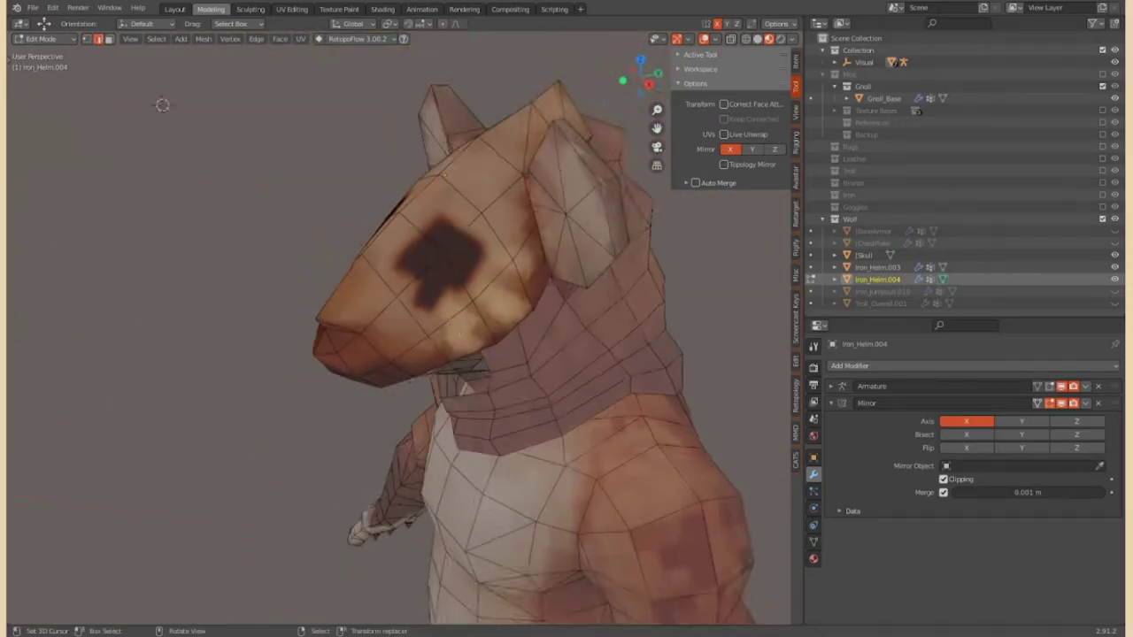
Nudge the selected vertex sideways along X and adjust the remaining snout vertices
mouse_move(392, 287)
middle_mouse_down()
mouse_move(324, 296)
mouse_move(372, 318)
mouse_move(96, 45)
middle_mouse_up()
key("g")
key("x")
left_click(425, 309)
key("KP_3")
scroll(425, 257, "up", 3)
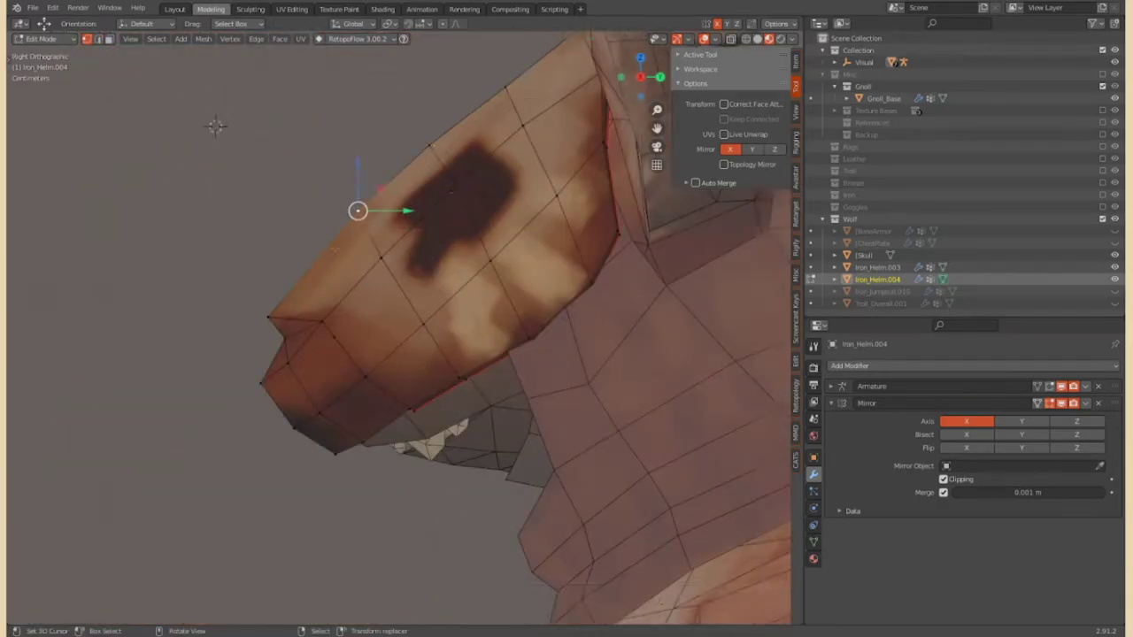
key("g")
left_click(460, 230)
mouse_move(461, 229)
middle_mouse_down()
mouse_move(328, 248)
mouse_move(513, 354)
mouse_move(263, 364)
mouse_move(496, 297)
mouse_move(493, 349)
mouse_move(397, 372)
mouse_move(517, 383)
mouse_move(486, 310)
middle_mouse_up()
Delete the stray strip of faces and add a Solidify modifier, 0.01 m thick, offset -1
key("x")
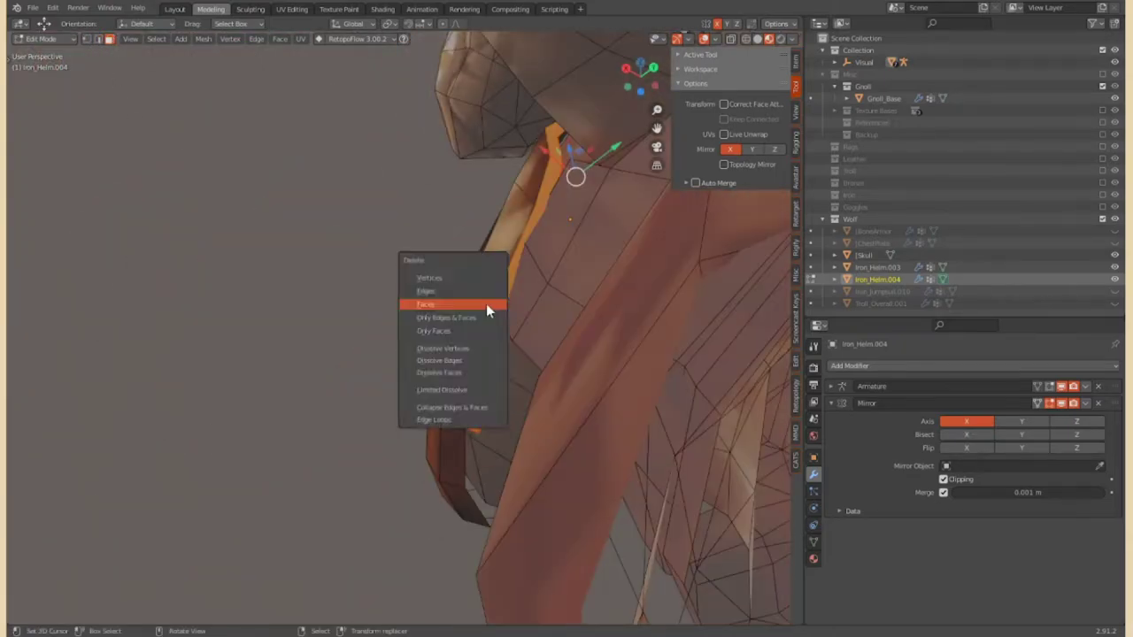
mouse_move(496, 378)
middle_mouse_down()
mouse_move(387, 435)
mouse_move(354, 270)
mouse_move(266, 221)
middle_mouse_up()
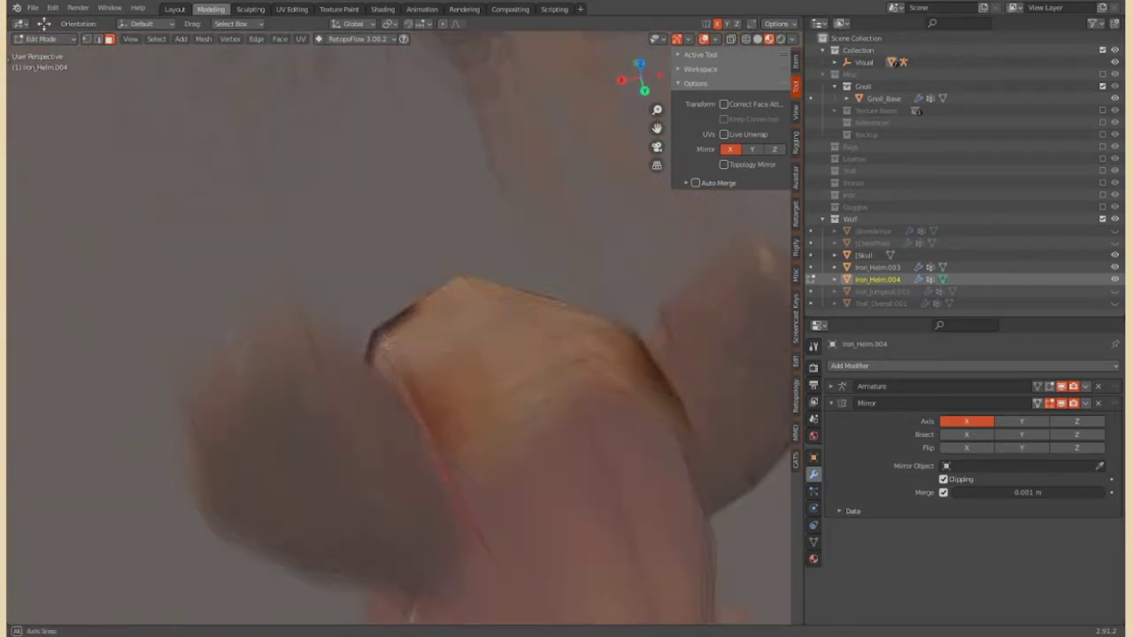
key("Tab")
left_click(850, 366)
left_click(885, 553)
mouse_move(495, 372)
middle_mouse_down()
mouse_move(589, 422)
mouse_move(505, 411)
middle_mouse_up()
Return to Edit Mode and move a snout vertex in the side view
scroll(504, 412, "down", 5)
scroll(592, 420, "up", 4)
middle_click_drag(592, 420, 533, 218)
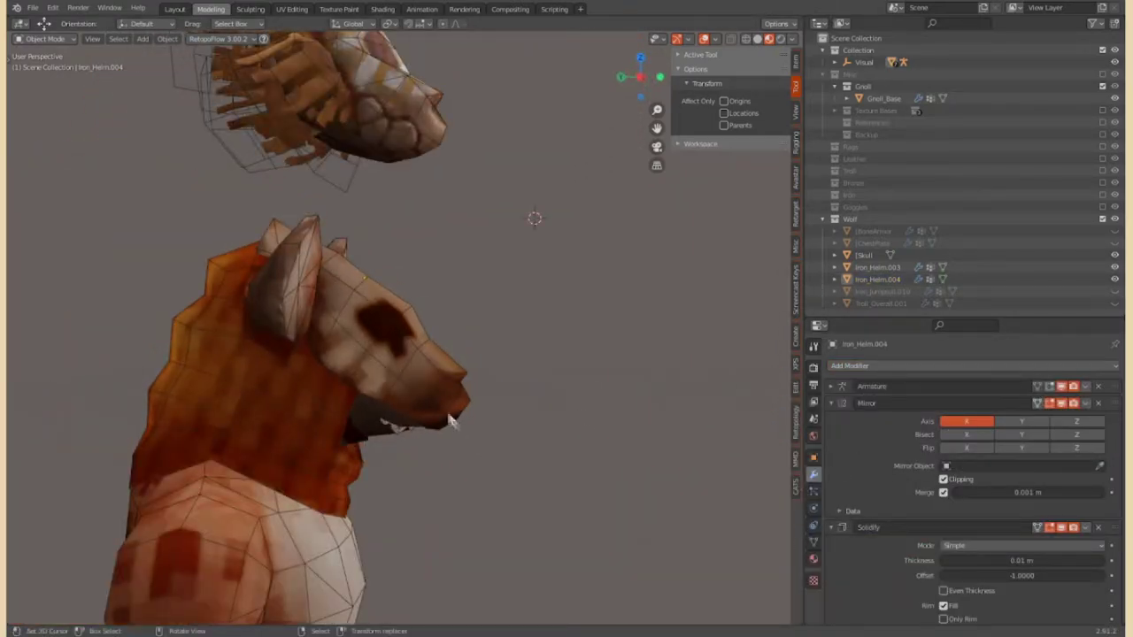
scroll(534, 218, "up", 3)
left_click(61, 40)
left_click(44, 65)
key("KP_3")
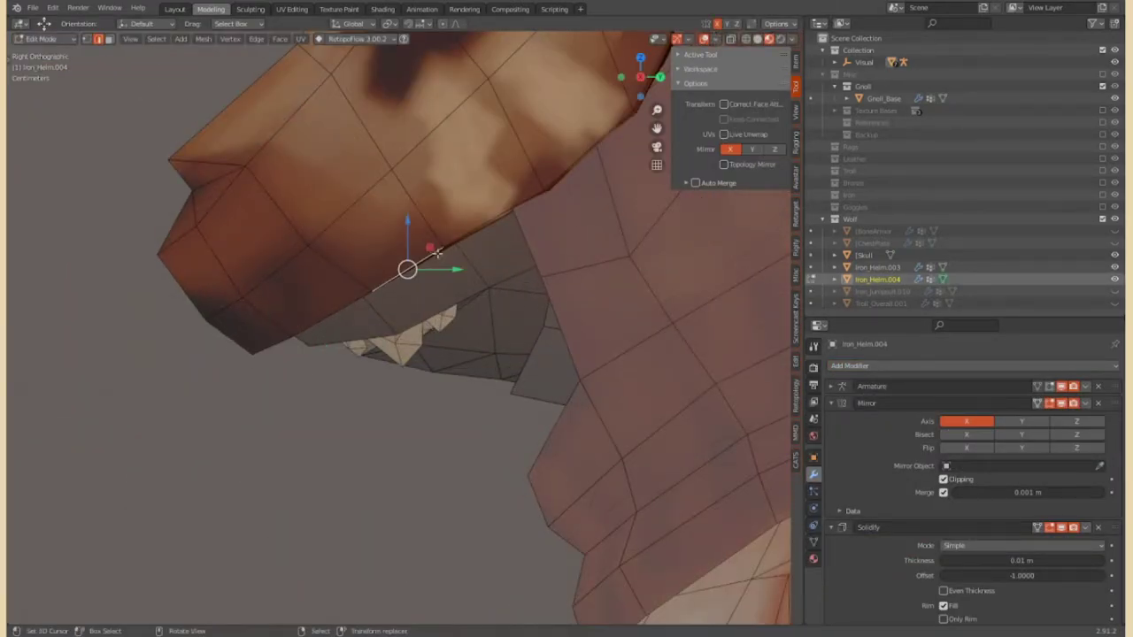
left_click(429, 254)
scroll(430, 254, "down", 4)
Nudge a side vertex about 0.0103 m along X to tighten the helmet around the muzzle
middle_click_drag(253, 112, 228, 56)
key("KP_1")
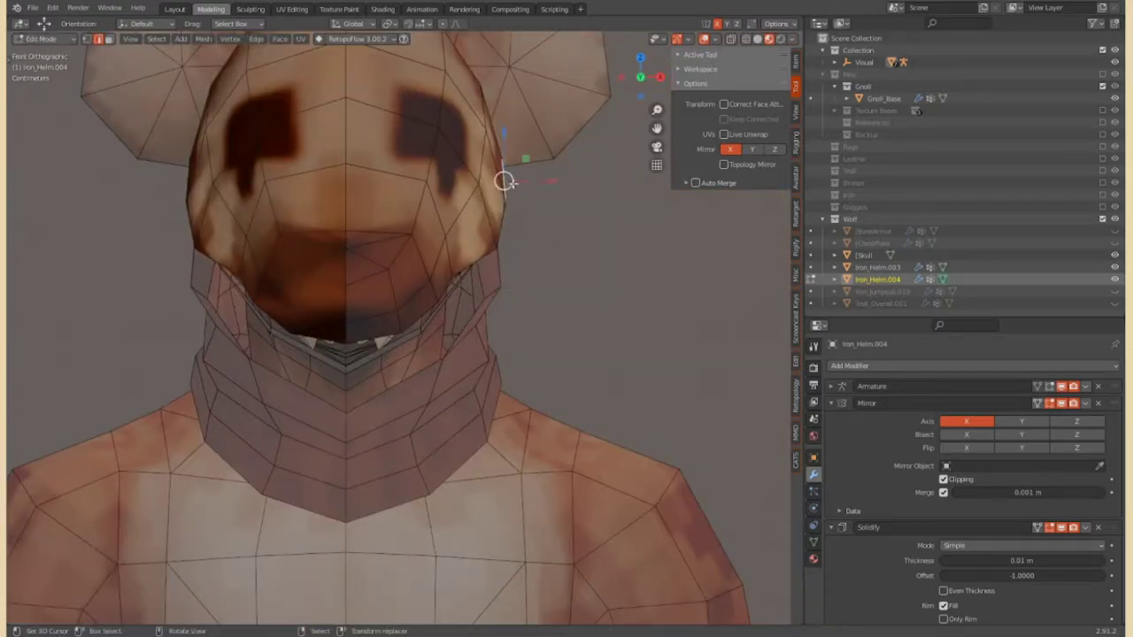
scroll(501, 378, "down", 2)
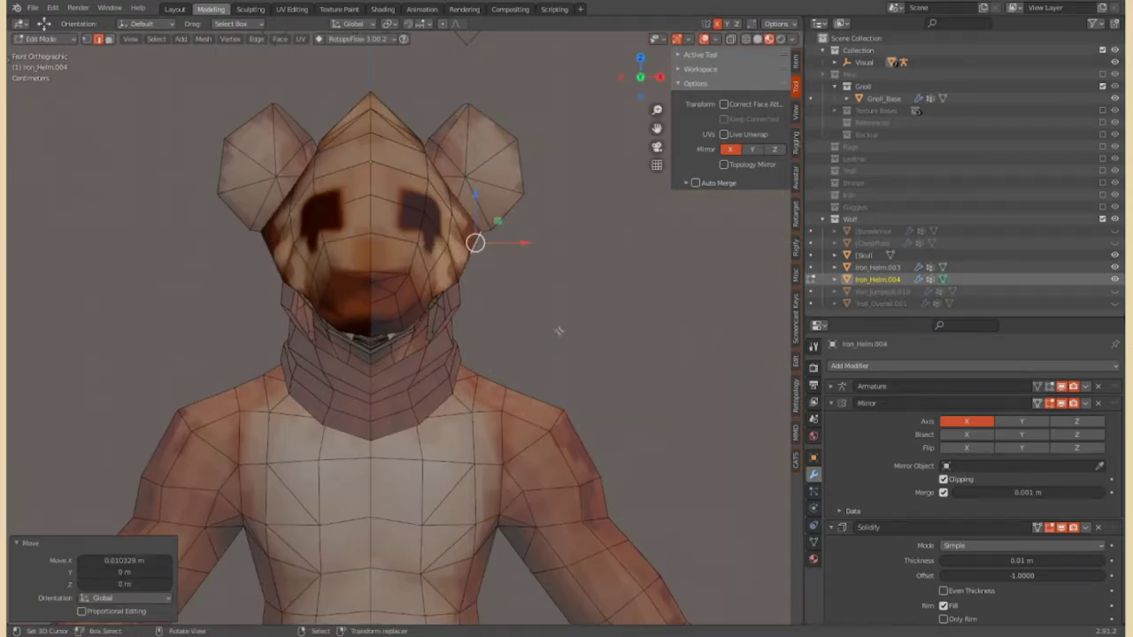
middle_click_drag(562, 334, 678, 342)
scroll(678, 341, "up", 3)
scroll(728, 387, "up", 3)
scroll(359, 250, "up", 2)
key("g")
key("x")
left_click(358, 251)
scroll(358, 251, "down", 5)
mouse_move(359, 250)
middle_mouse_down()
mouse_move(572, 362)
mouse_move(536, 309)
middle_mouse_up()
left_click(548, 348)
scroll(548, 348, "down", 3)
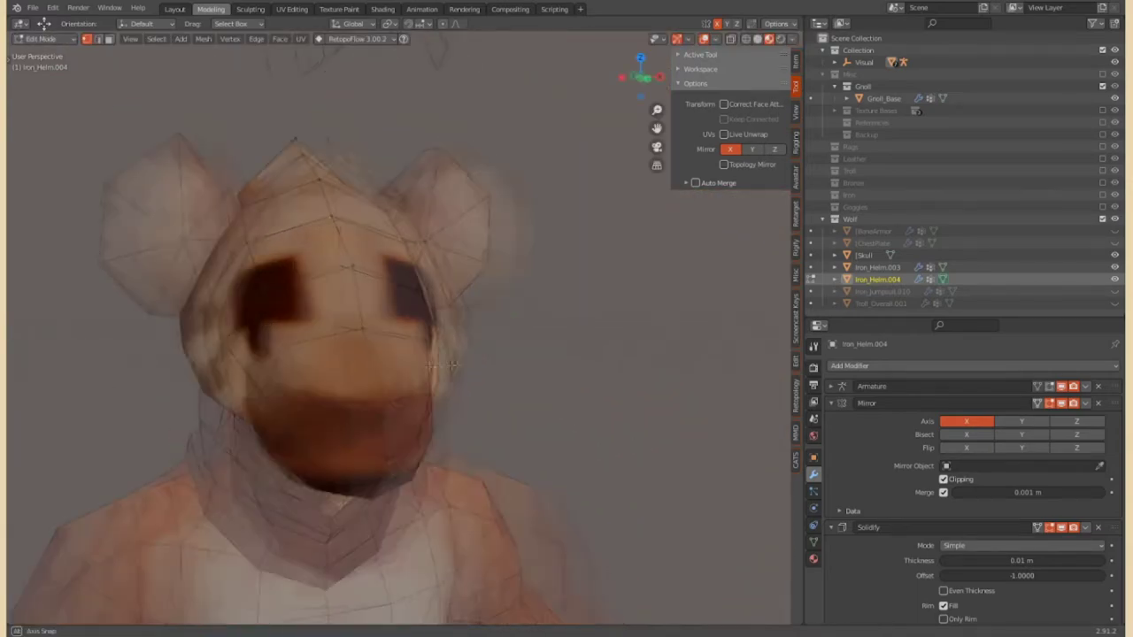
scroll(549, 349, "down", 2)
scroll(531, 384, "up", 4)
mouse_move(549, 349)
middle_mouse_down()
mouse_move(531, 384)
mouse_move(461, 428)
mouse_move(531, 416)
mouse_move(354, 425)
middle_mouse_up()
Duplicate the small fang piece near the jaw and merge its vertices at center
key("shift+d")
left_click(348, 447)
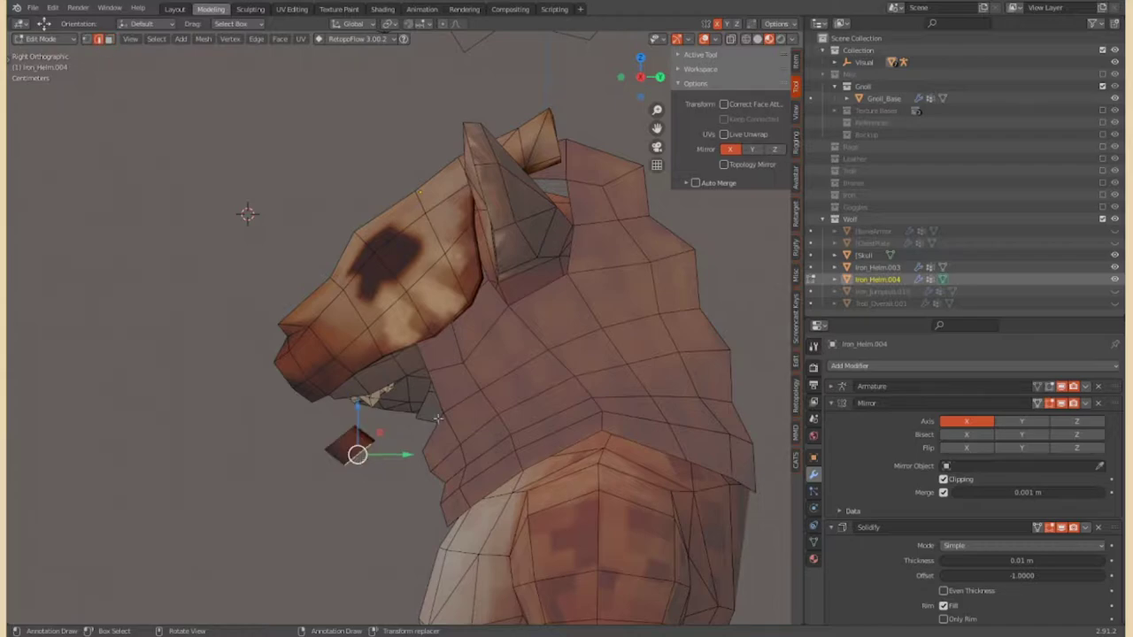
scroll(407, 443, "up", 3)
key("m")
left_click(448, 429)
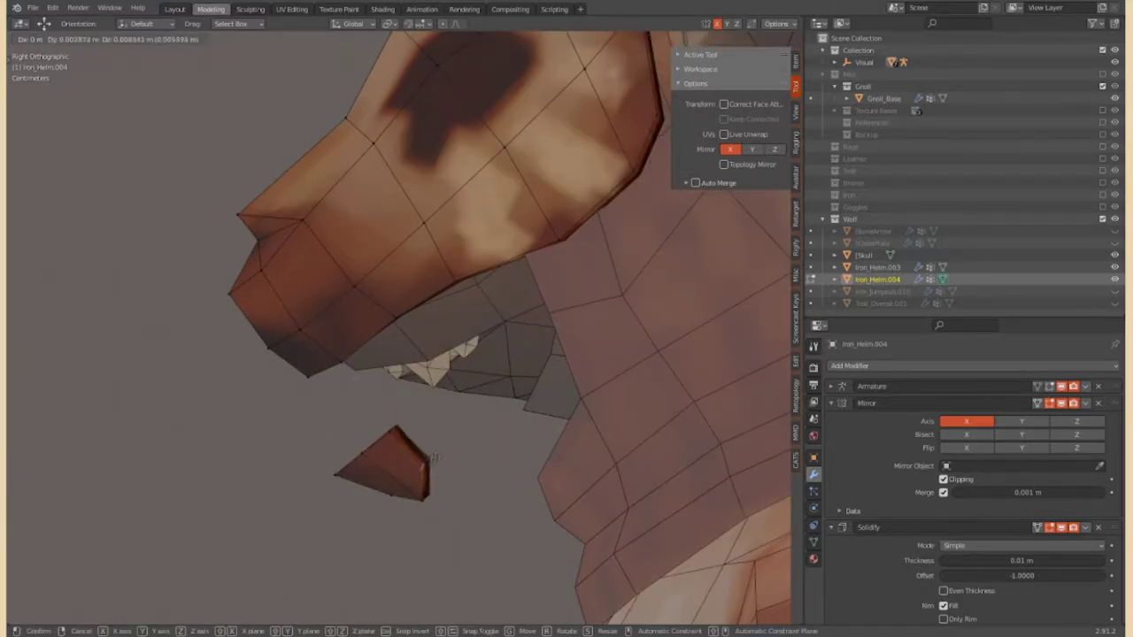
scroll(413, 460, "down", 2)
middle_click_drag(413, 460, 468, 463)
Position the new fang sideways along X and adjust it in the front view
key("g")
key("x")
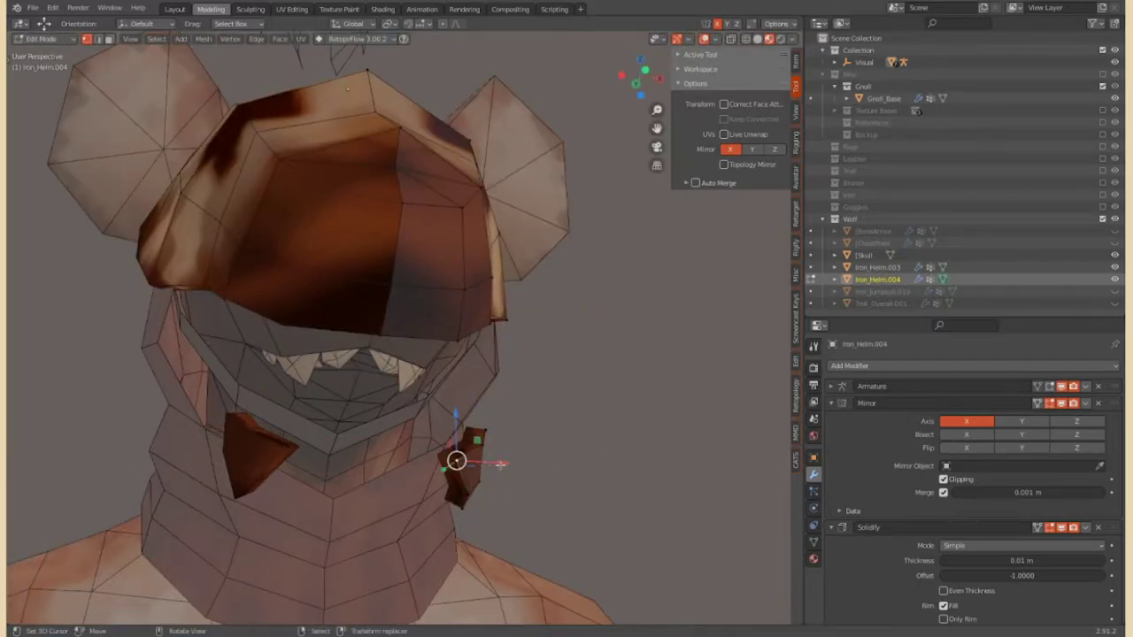
left_click(496, 464)
key("KP_3")
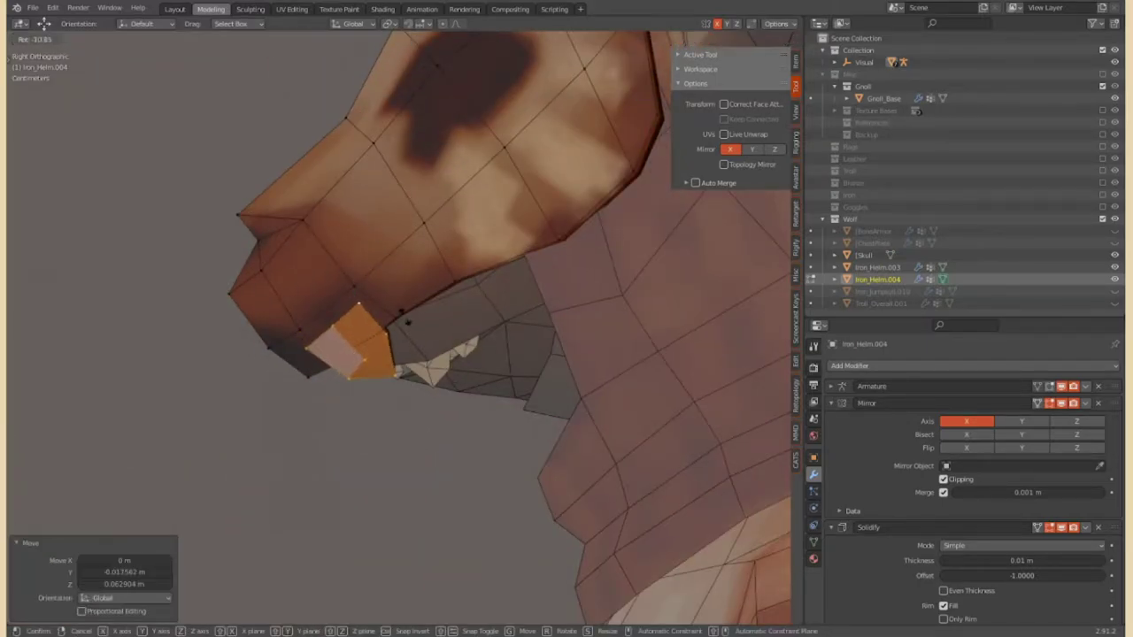
key("KP_1")
key("g")
left_click(428, 481)
mouse_move(429, 481)
middle_mouse_down()
mouse_move(518, 381)
mouse_move(561, 410)
middle_mouse_up()
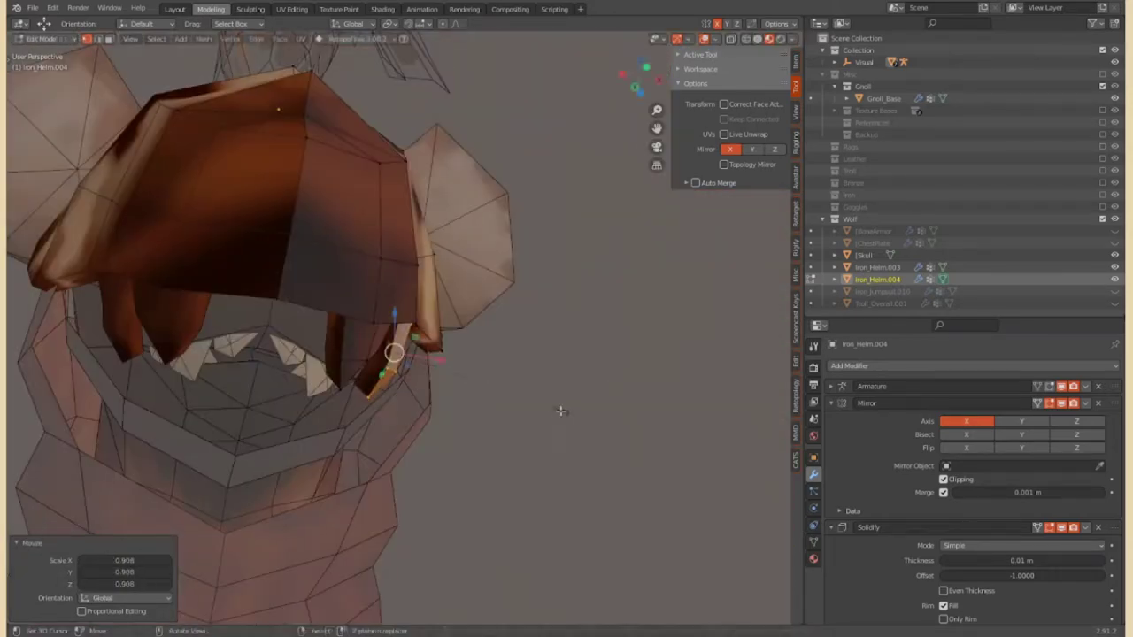
Duplicate another fang, rotate it into the mouth, then show the helmet's material settings
key("shift+d")
left_click(561, 410)
mouse_move(349, 354)
middle_mouse_down()
mouse_move(414, 337)
mouse_move(321, 399)
middle_mouse_up()
scroll(430, 358, "up", 3)
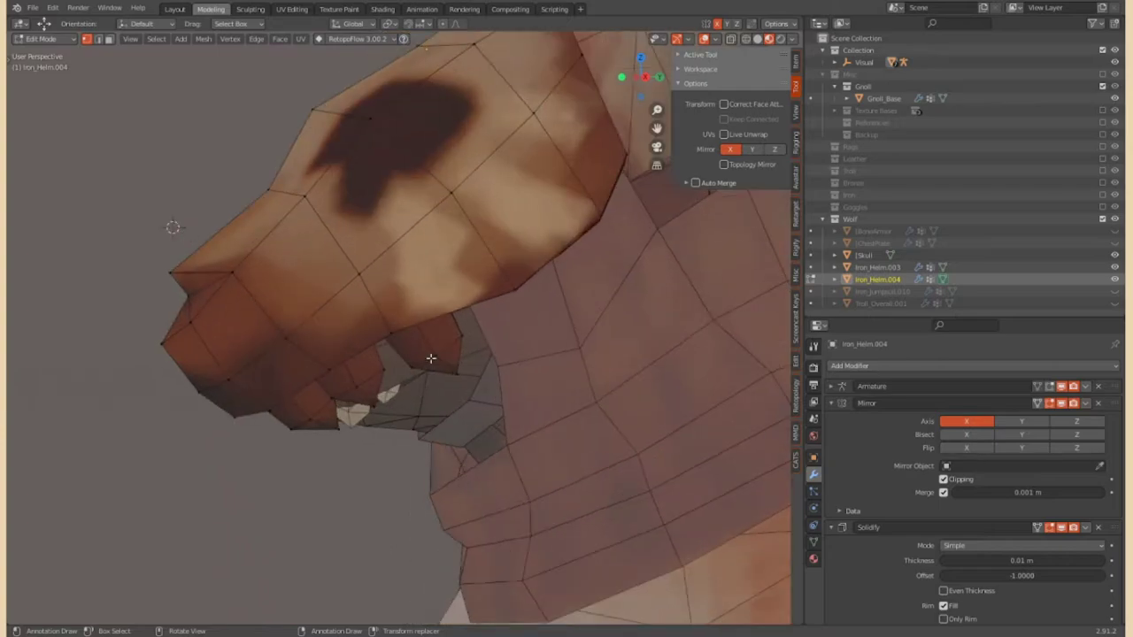
key("g")
middle_click_drag(146, 105, 482, 234)
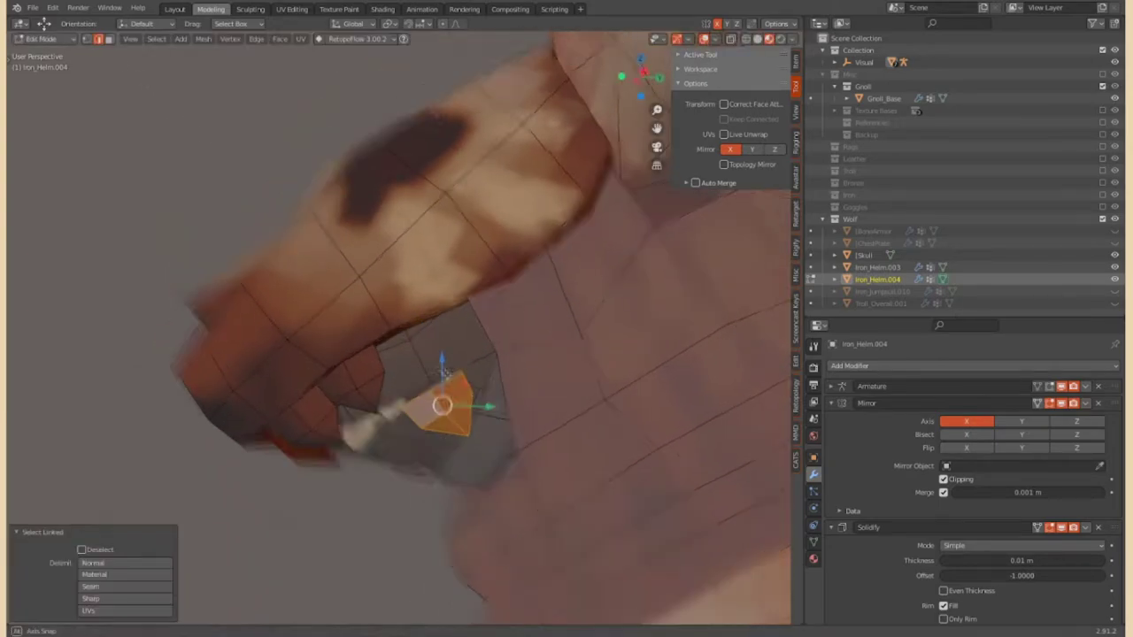
key("r")
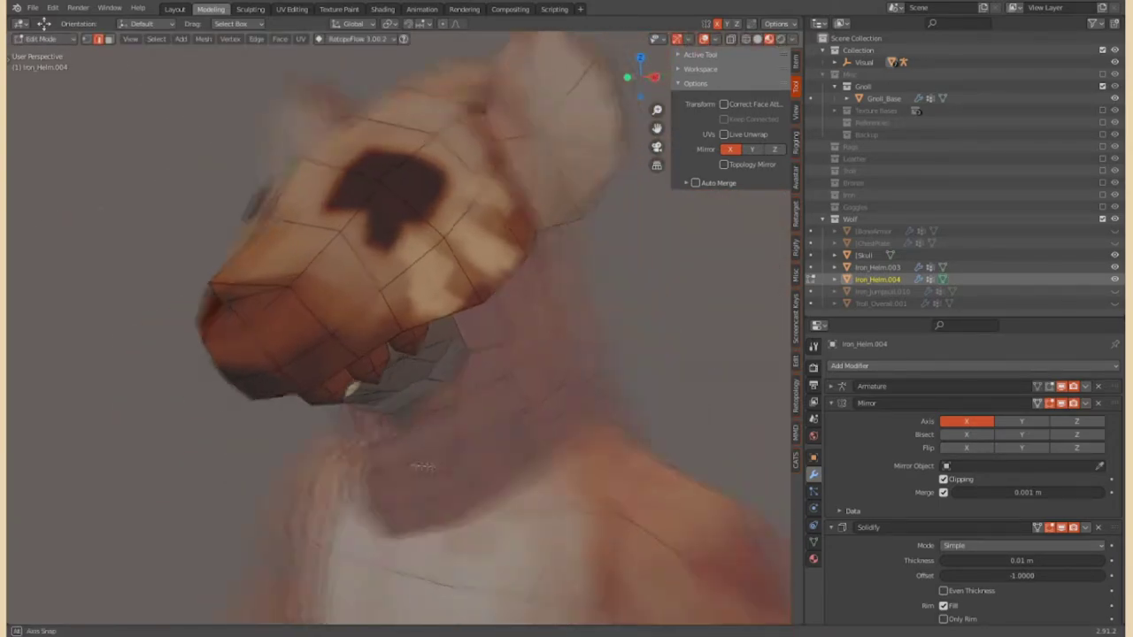
left_click(813, 559)
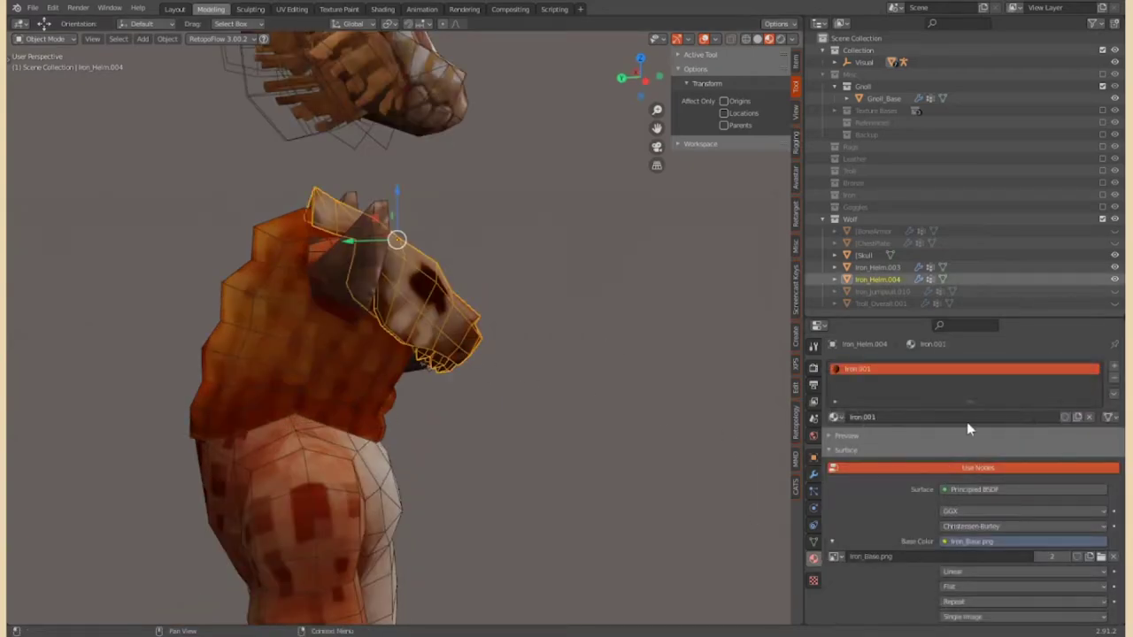
Replace the helmet material's image texture with a base colour, then shift the connected tooth along X
left_click(1058, 561)
left_click(958, 542)
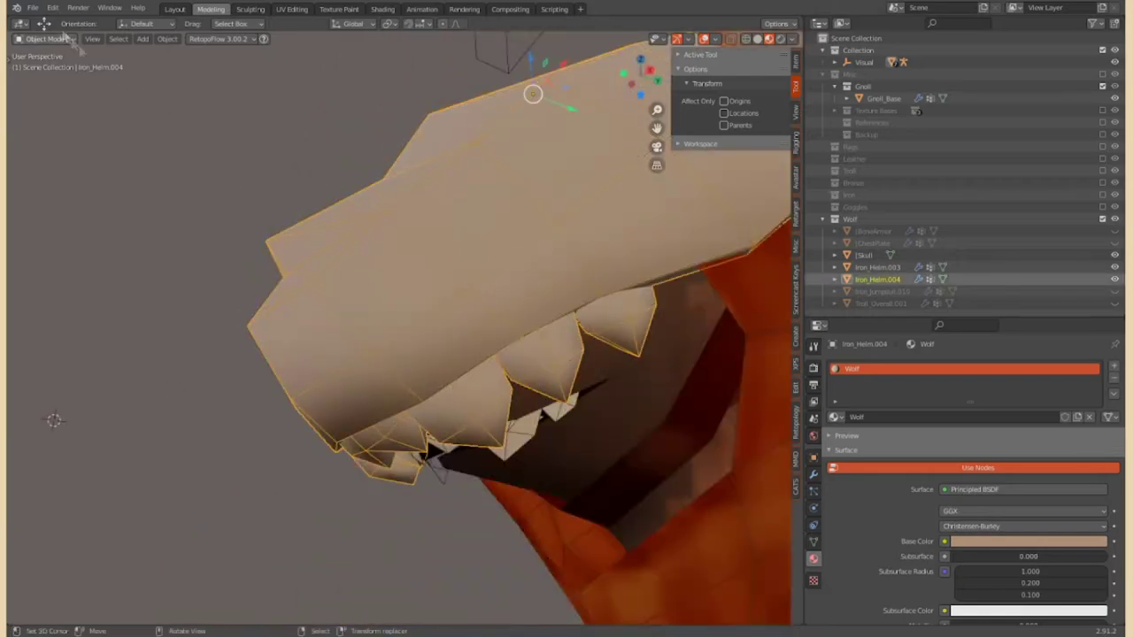
key("Tab")
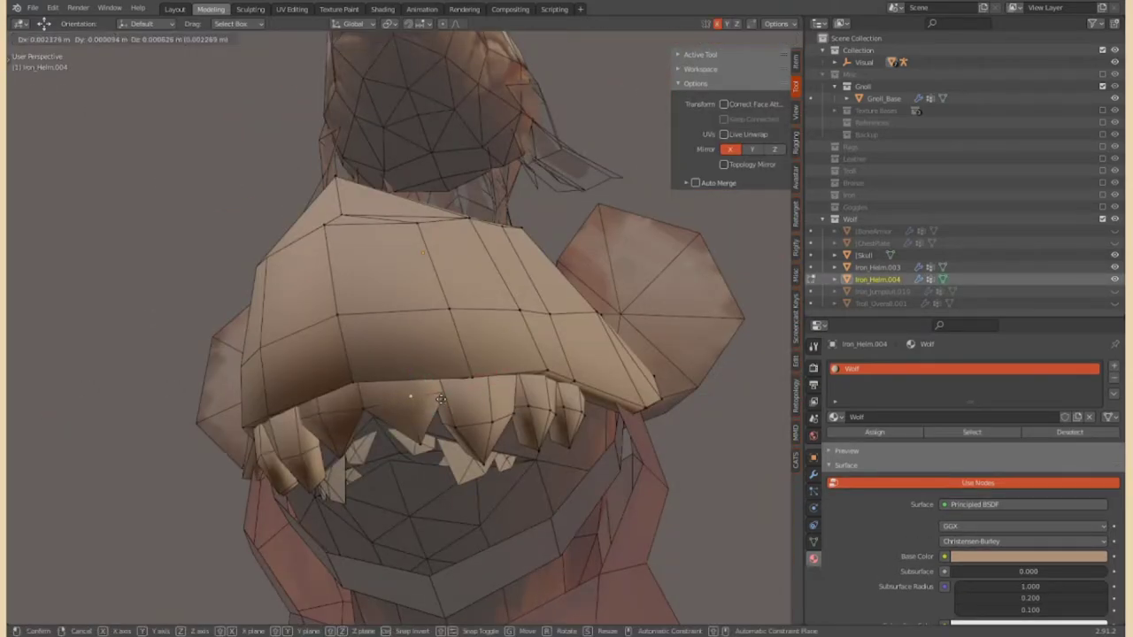
key("l")
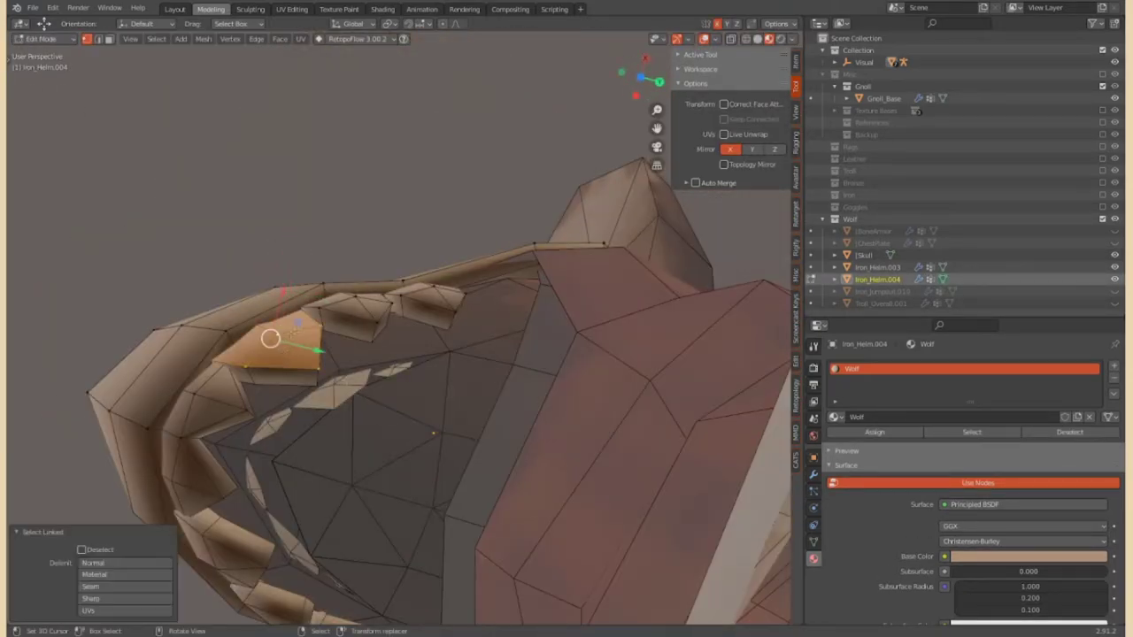
middle_click_drag(270, 338, 425, 318)
key("g")
key("x")
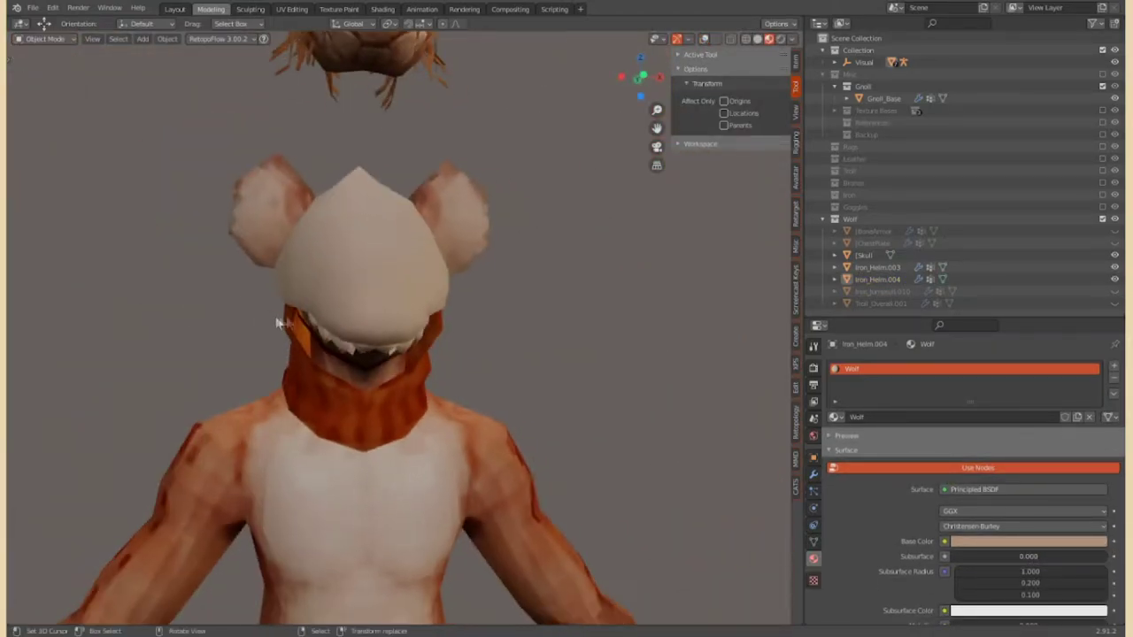
key("Tab")
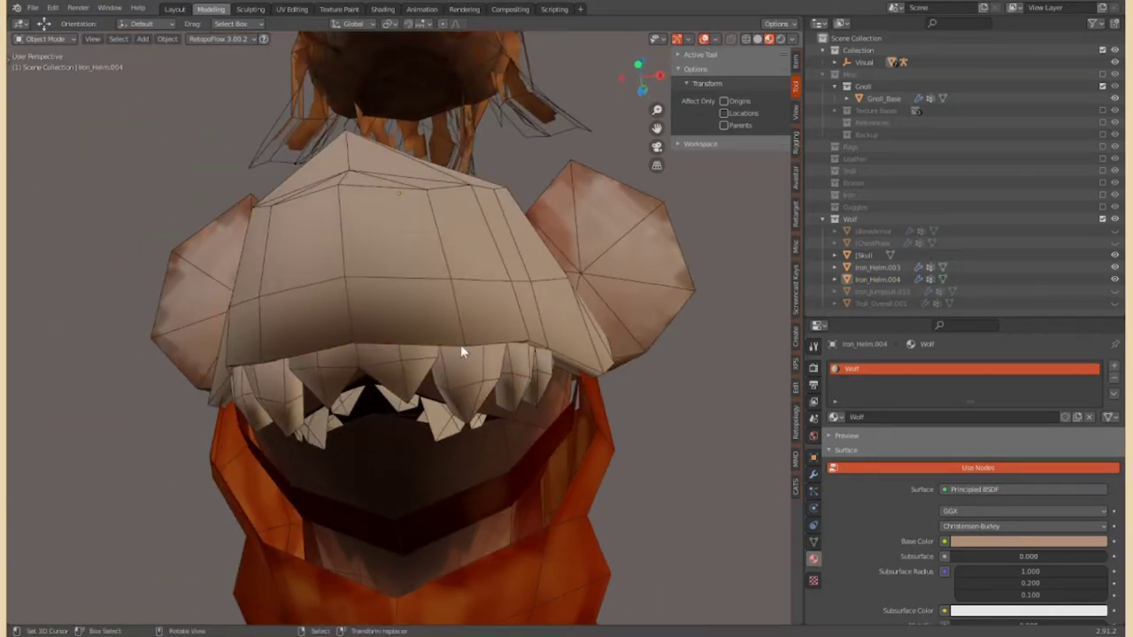
mouse_move(538, 446)
middle_mouse_down()
mouse_move(555, 322)
mouse_move(439, 278)
mouse_move(235, 425)
mouse_move(316, 253)
mouse_move(281, 222)
mouse_move(271, 300)
middle_mouse_up()
key("Escape")
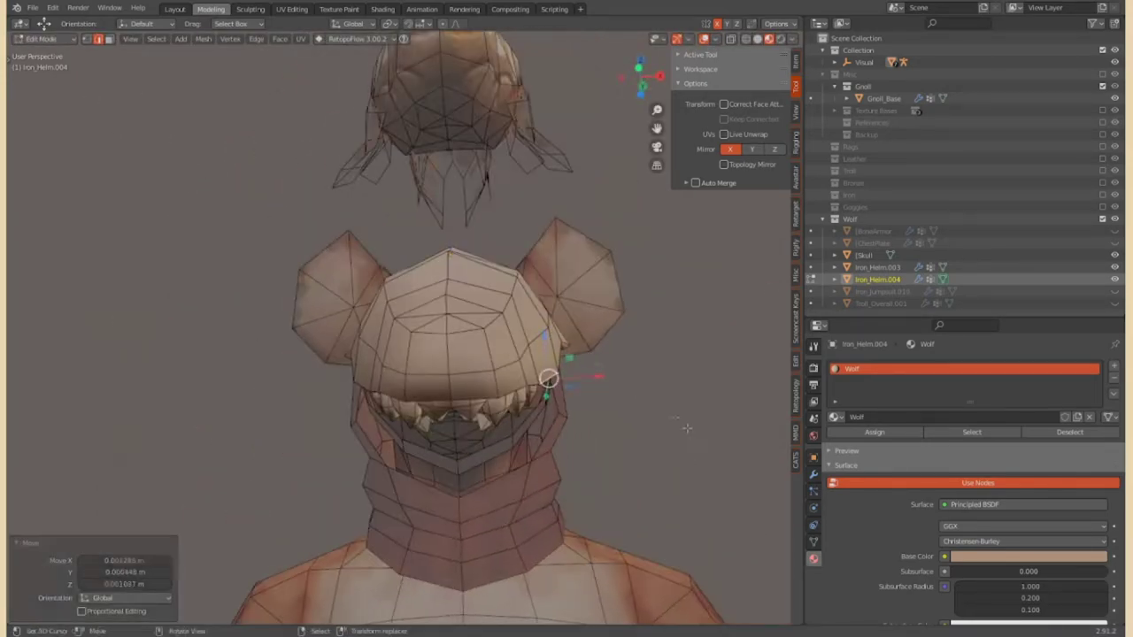
Confirm the vertex slide and, in vertex select mode, box-select the muzzle vertices
middle_click_drag(436, 372, 109, 39)
left_click(580, 292)
middle_click_drag(580, 292, 498, 276, "alt")
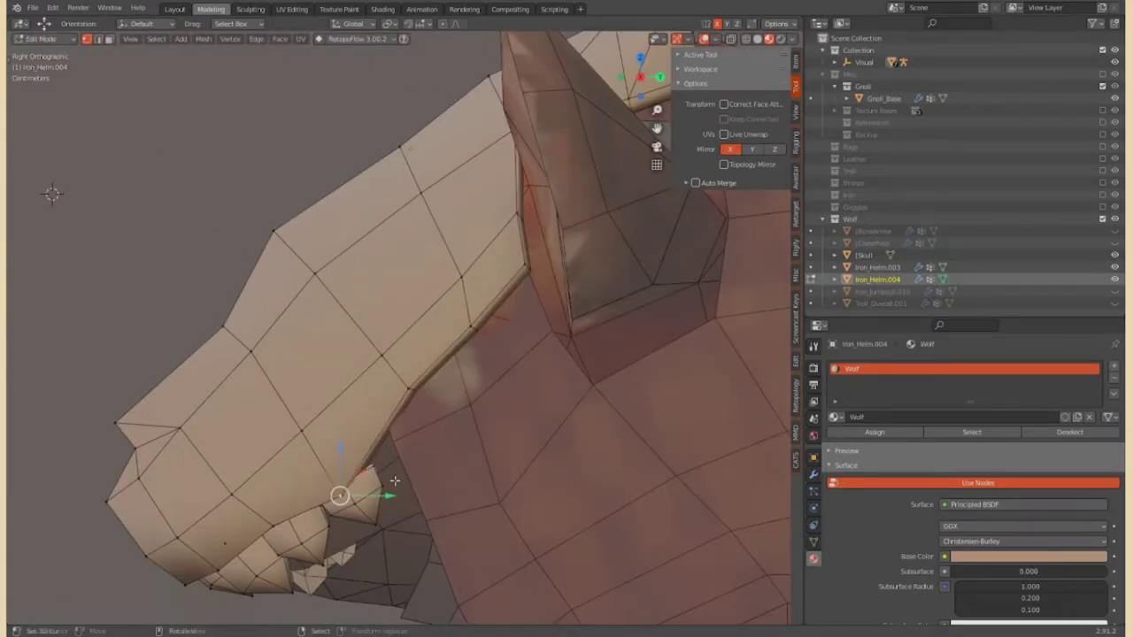
middle_click_drag(381, 372, 352, 350)
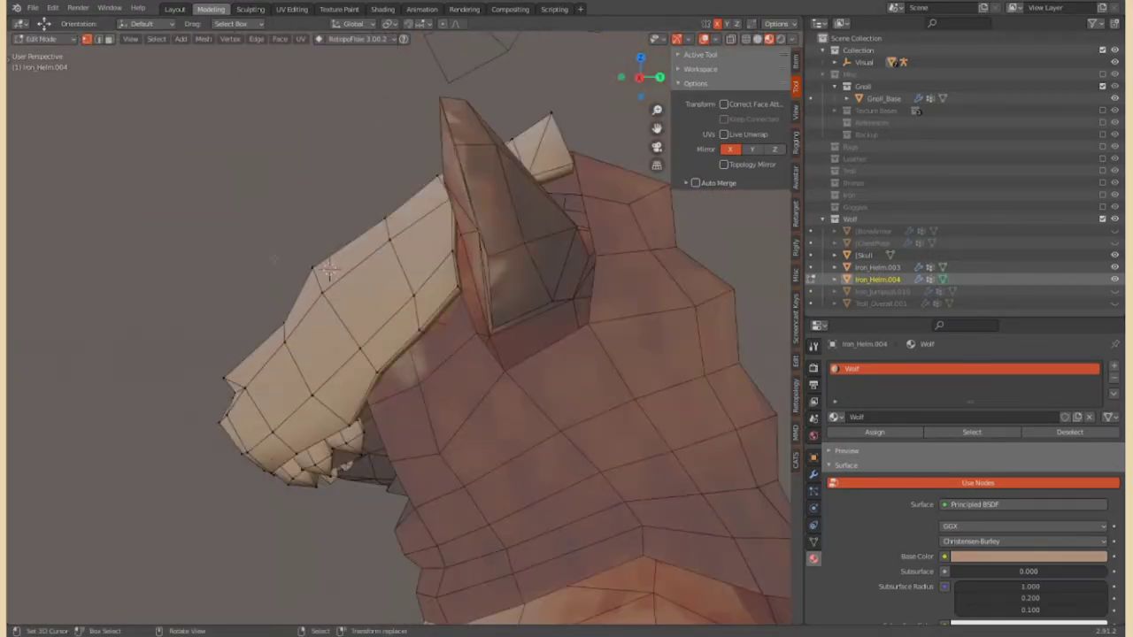
left_click(85, 39)
mouse_move(266, 266)
middle_mouse_down("alt")
mouse_move(411, 320)
mouse_move(498, 309)
middle_mouse_up("alt")
left_click(469, 313)
Move the selected muzzle vertices along X and check the helmet's fit from the side view
key("g")
key("x")
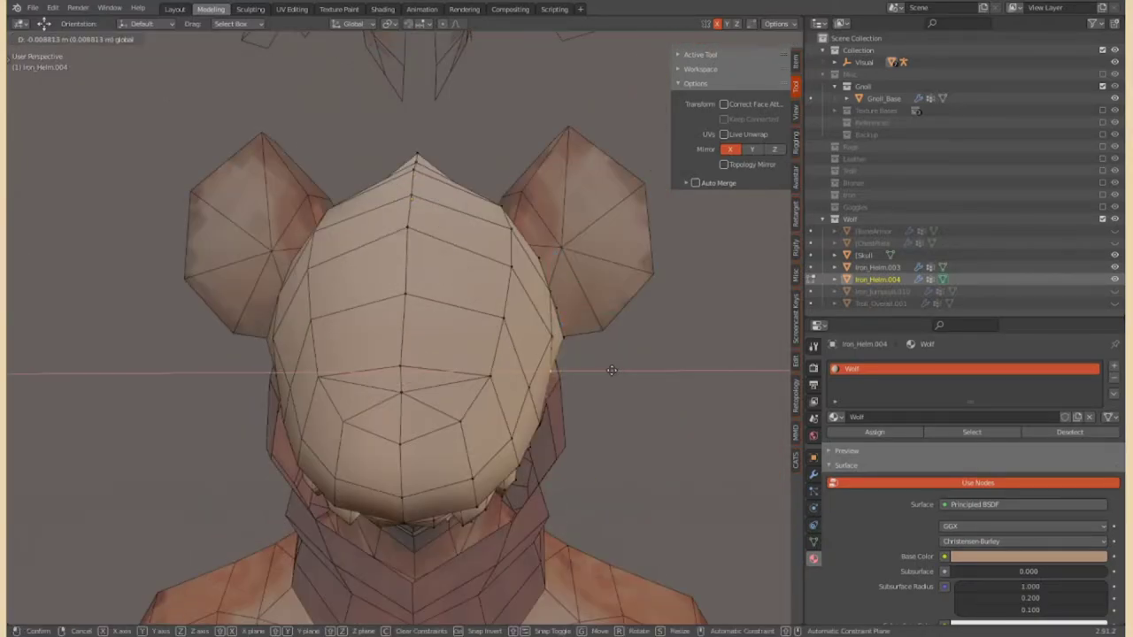
middle_click_drag(266, 310, 283, 266)
scroll(292, 354, "down", 4)
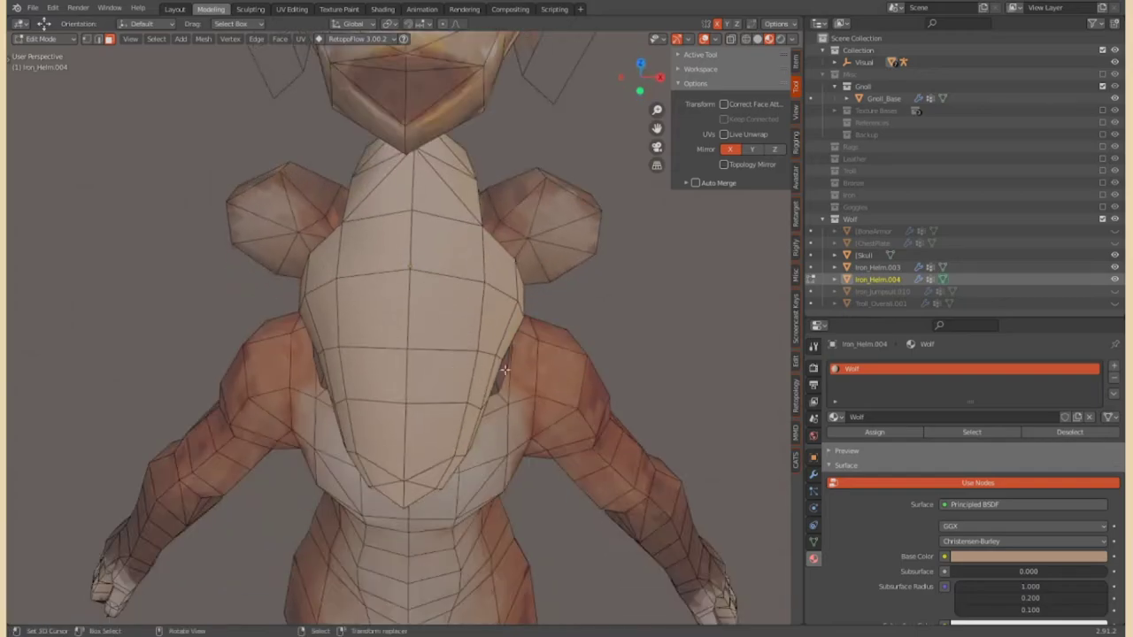
middle_click_drag(292, 371, 301, 390)
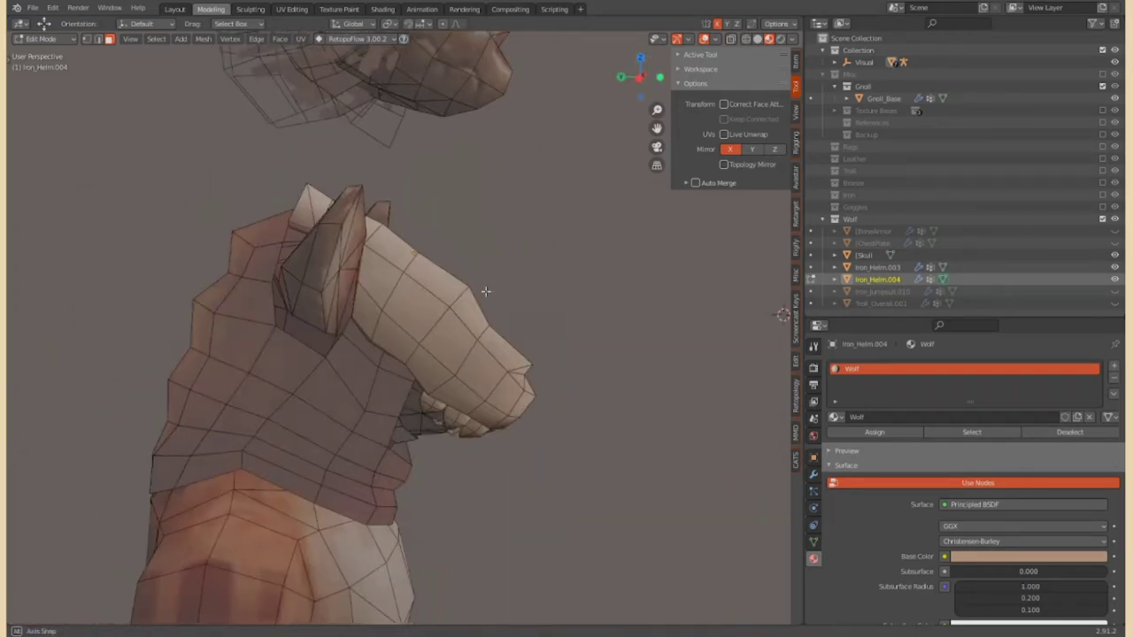
key("KP_3")
key("s")
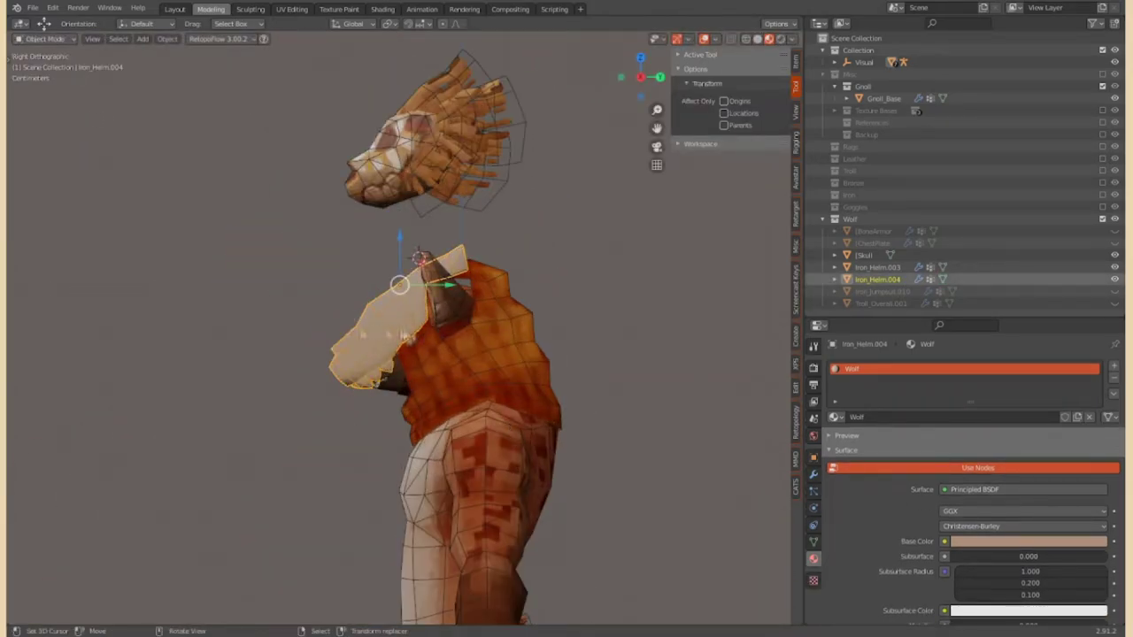
scroll(344, 325, "up", 2)
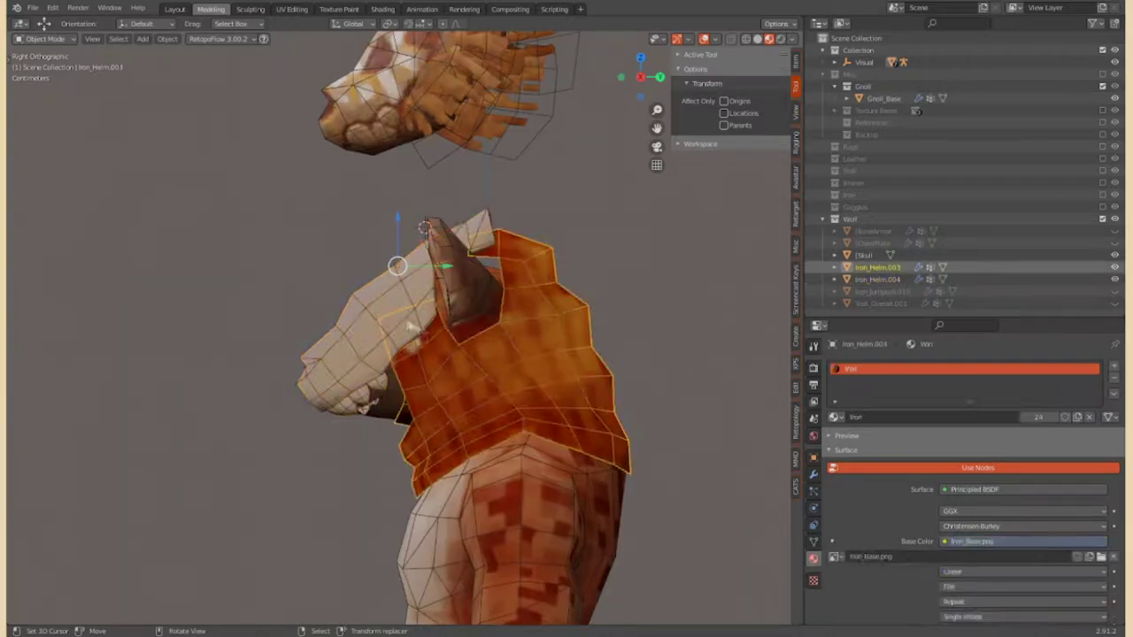
key("Tab")
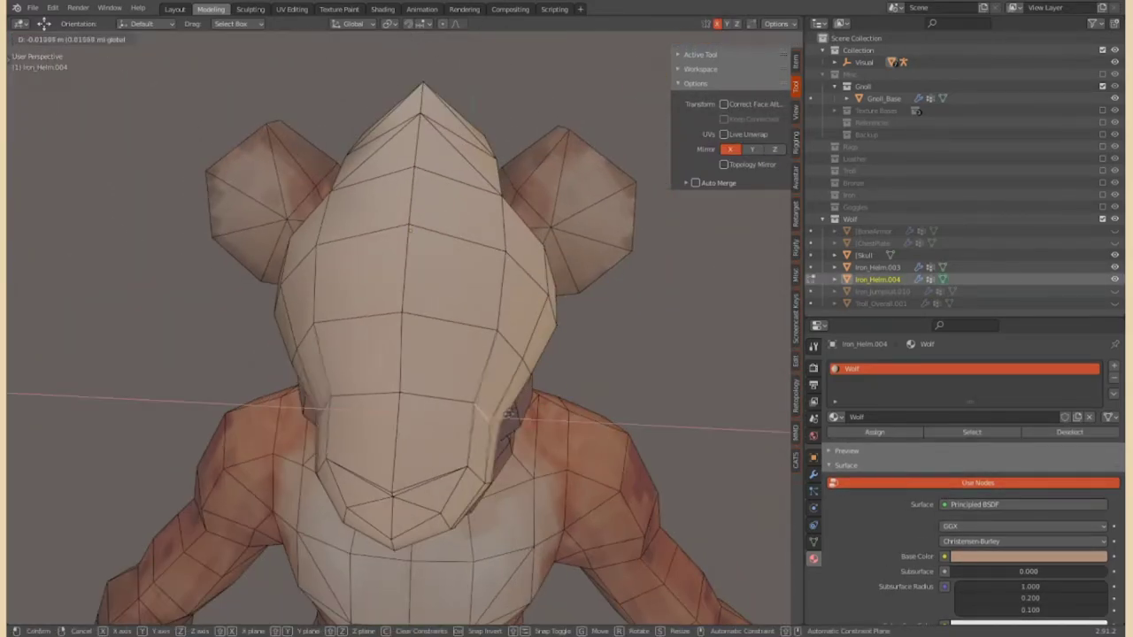
left_click(513, 414)
Shift the jaw selection sideways along X, then slide a vertex along its edge and hide parts of the mesh
mouse_move(496, 328)
middle_mouse_down()
mouse_move(525, 308)
mouse_move(472, 310)
mouse_move(467, 295)
mouse_move(479, 377)
middle_mouse_up()
key("g")
key("x")
left_click(497, 296)
mouse_move(372, 336)
middle_mouse_down()
mouse_move(407, 323)
mouse_move(354, 320)
middle_mouse_up()
key("shift+v")
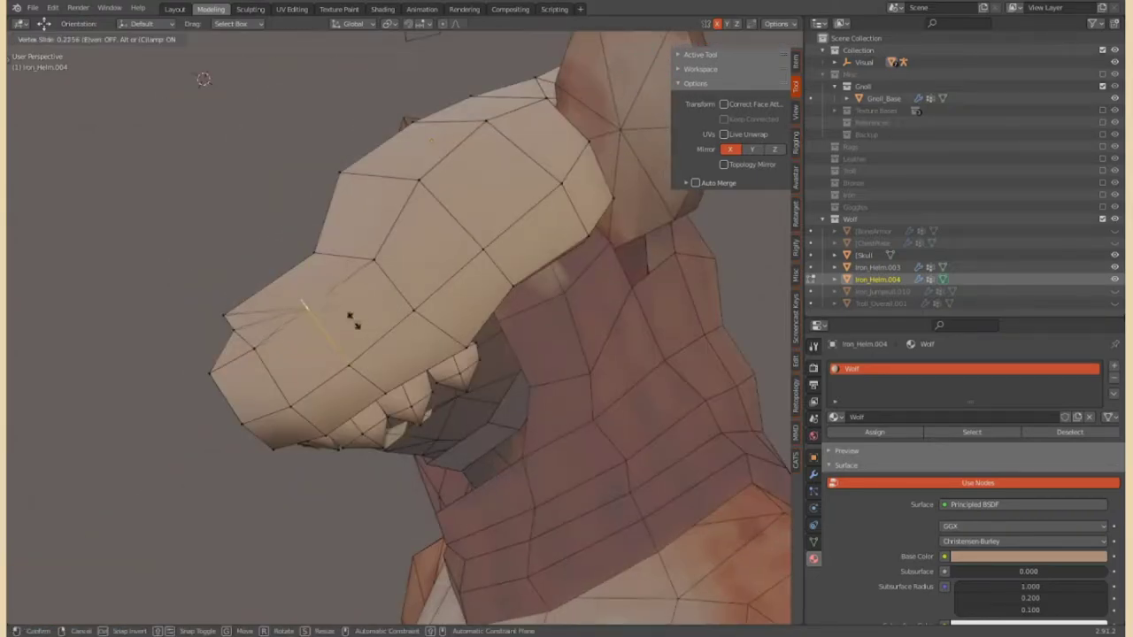
key("h")
mouse_move(330, 274)
middle_mouse_down()
mouse_move(227, 317)
mouse_move(331, 101)
mouse_move(291, 543)
middle_mouse_up()
left_click(245, 292)
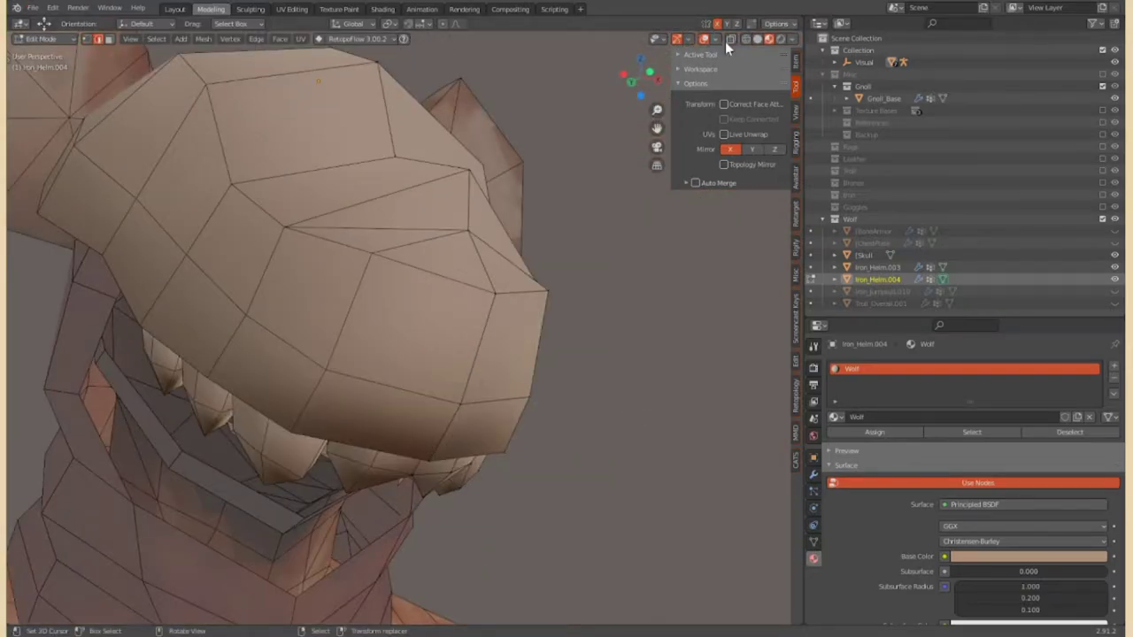
With X-ray on, reposition the tooth and slide the jaw vertices to tighten around the mouth
left_click(730, 39)
mouse_move(619, 221)
middle_mouse_down()
mouse_move(505, 375)
mouse_move(536, 359)
mouse_move(509, 325)
mouse_move(462, 344)
middle_mouse_up()
middle_click_drag(517, 277, 496, 301)
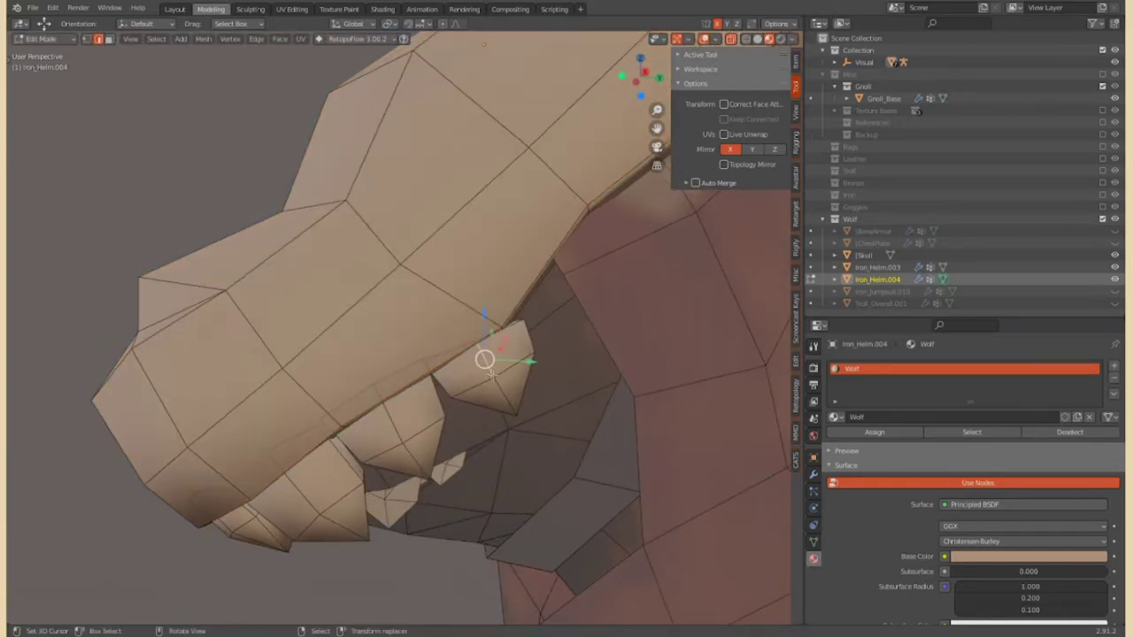
key("Escape")
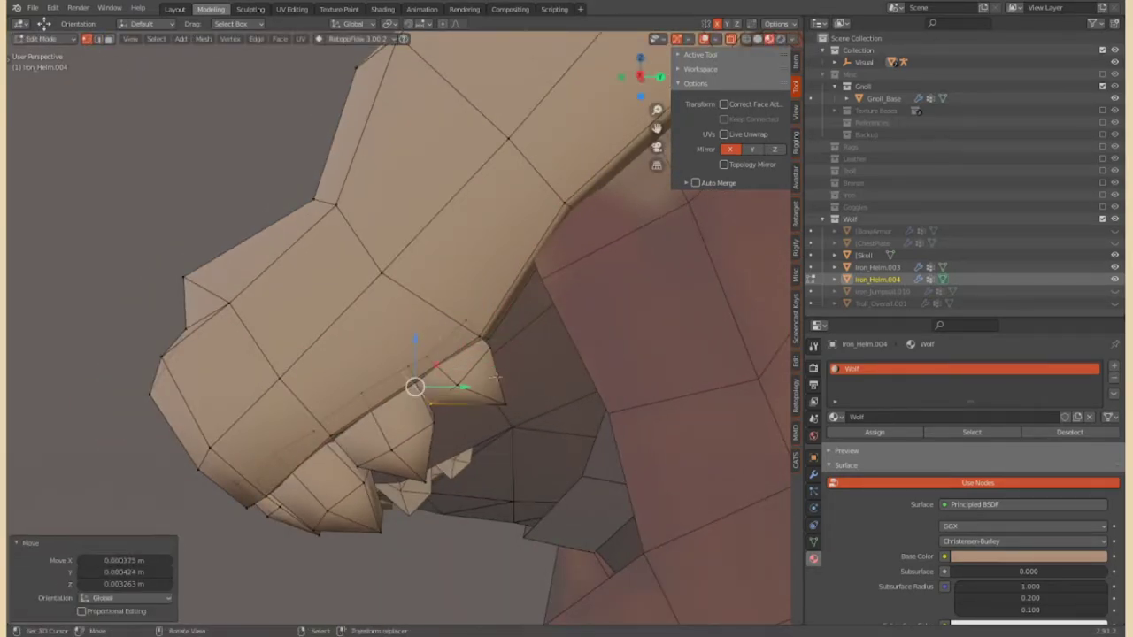
left_click(510, 405)
mouse_move(510, 406)
middle_mouse_down()
mouse_move(498, 321)
mouse_move(441, 372)
middle_mouse_up()
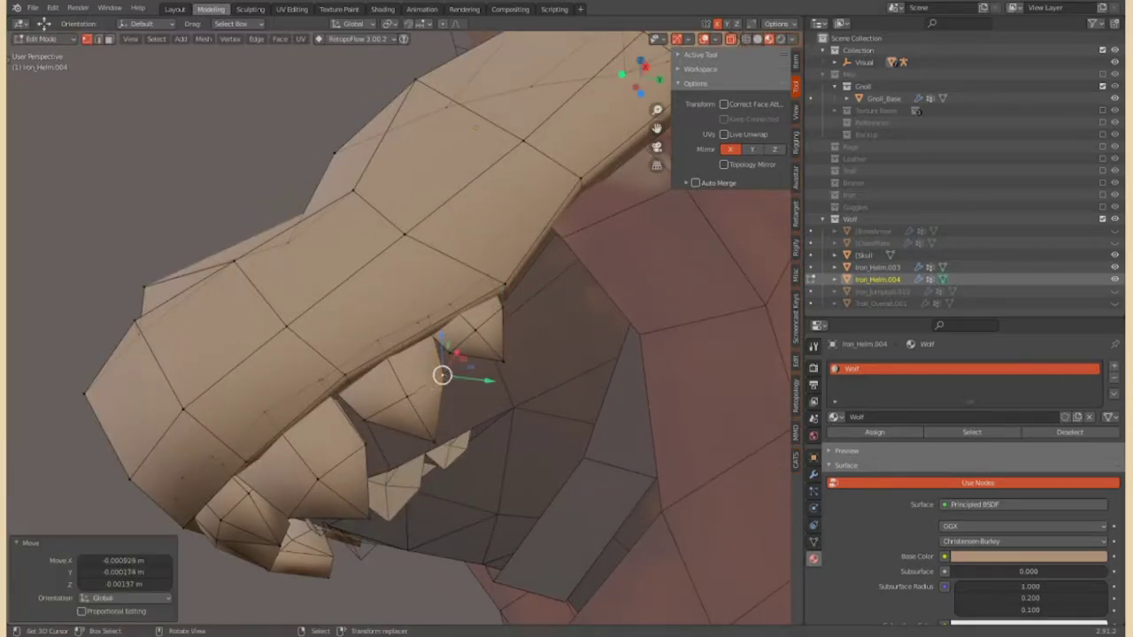
left_click(421, 416)
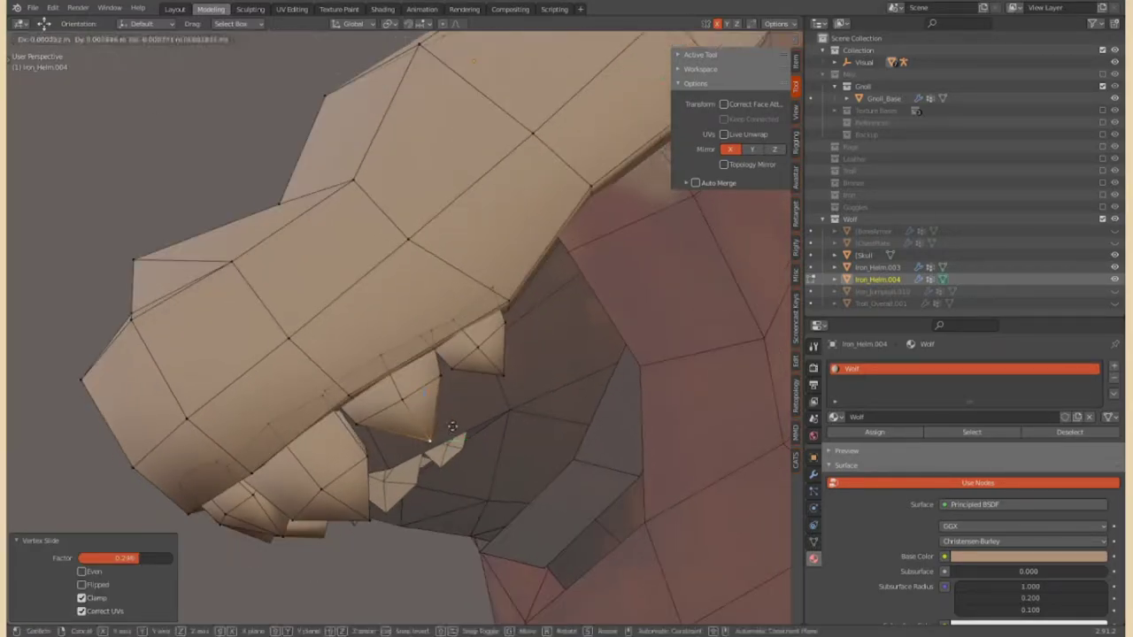
middle_click_drag(421, 416, 360, 347)
scroll(361, 347, "up", 5)
key("g")
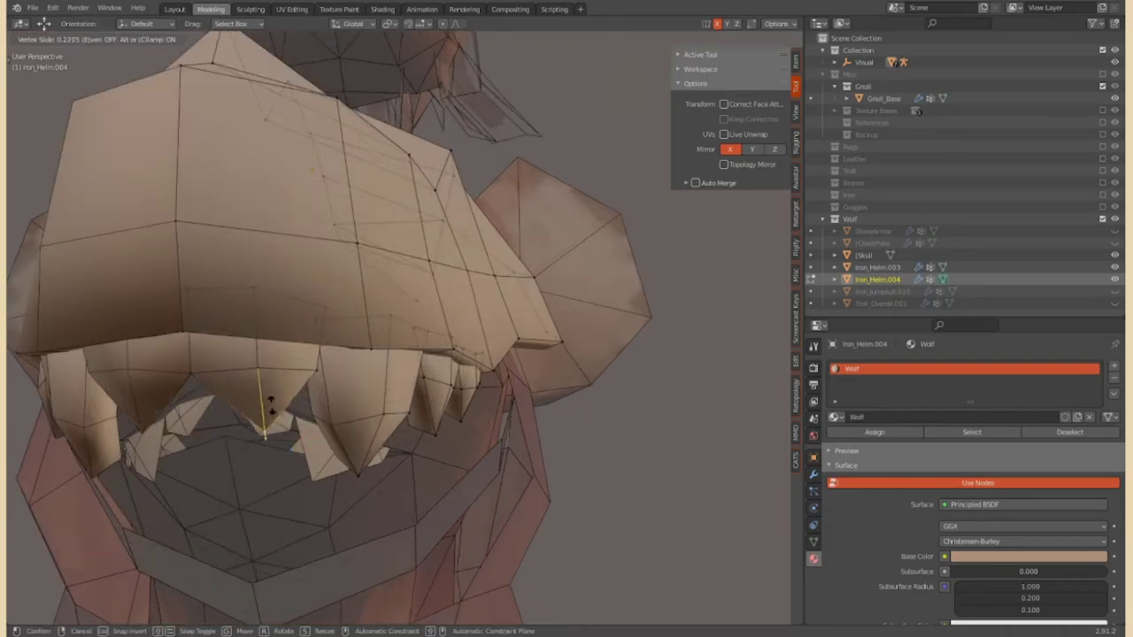
left_click(206, 346)
scroll(206, 345, "down", 5)
mouse_move(206, 345)
middle_mouse_down()
mouse_move(538, 203)
mouse_move(407, 339)
mouse_move(301, 331)
mouse_move(230, 352)
mouse_move(305, 373)
mouse_move(557, 227)
mouse_move(304, 288)
mouse_move(192, 329)
middle_mouse_up()
Reselect Iron_Helm.004 in Object Mode and re-enter Edit Mode on its snout
key("Tab")
scroll(310, 319, "down", 2)
scroll(305, 372, "up", 3)
left_click(304, 288)
key("Tab")
middle_click_drag(355, 310, 400, 363)
Merge the lower snout vertices at center and nudge the merged vertex to fit the jaw
left_click(467, 386)
key("g")
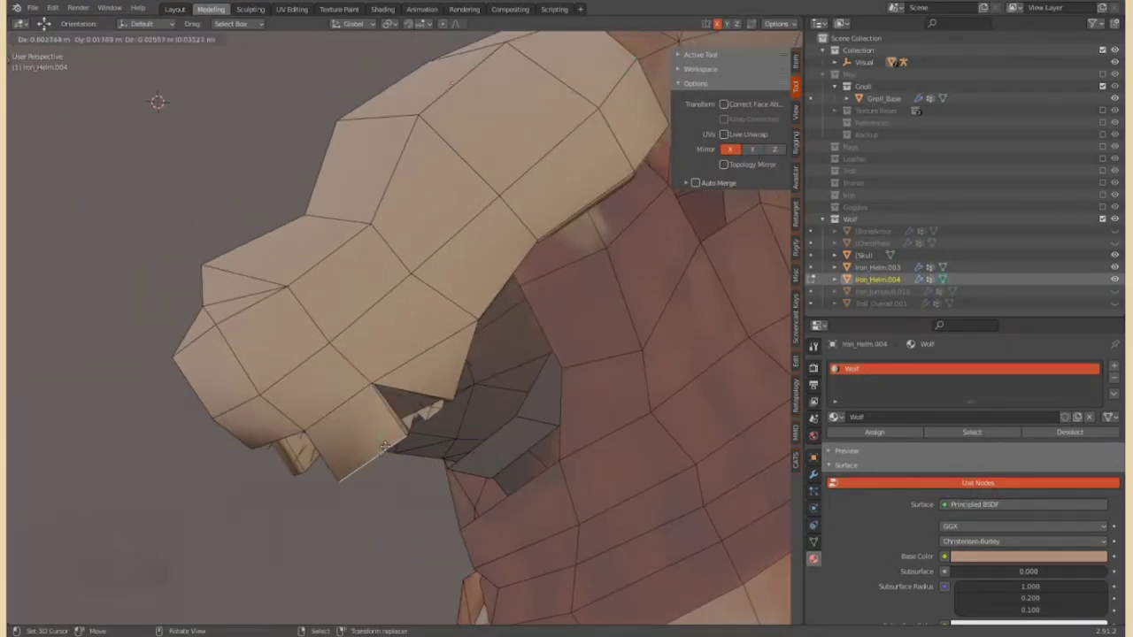
left_click(484, 408)
mouse_move(485, 408)
middle_mouse_down()
mouse_move(443, 380)
mouse_move(485, 408)
middle_mouse_up()
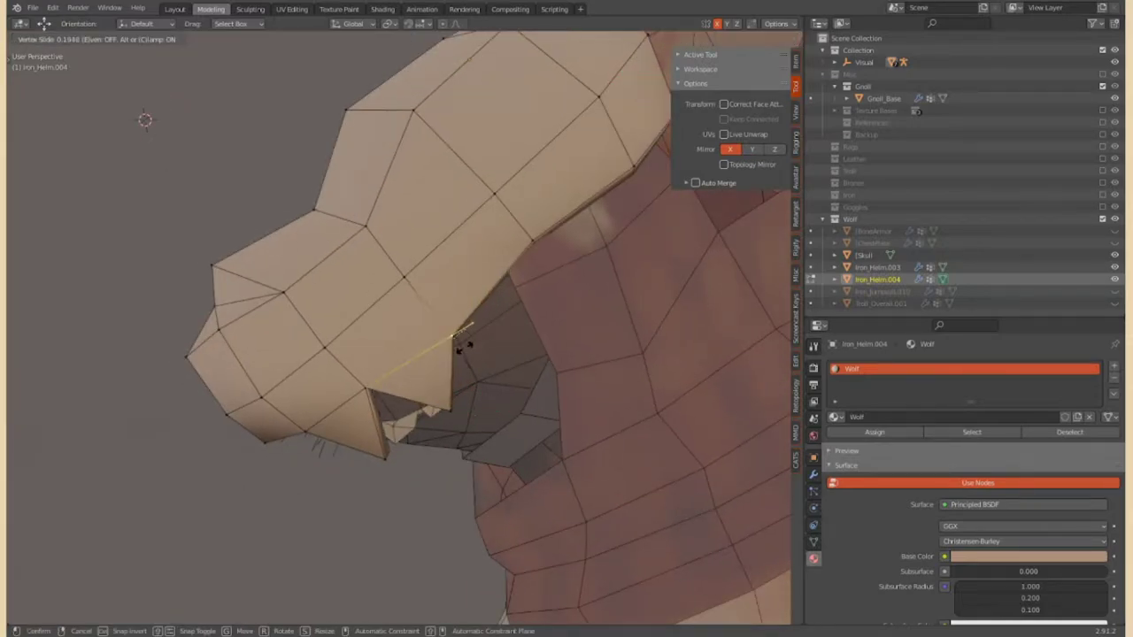
middle_click_drag(381, 380, 478, 354)
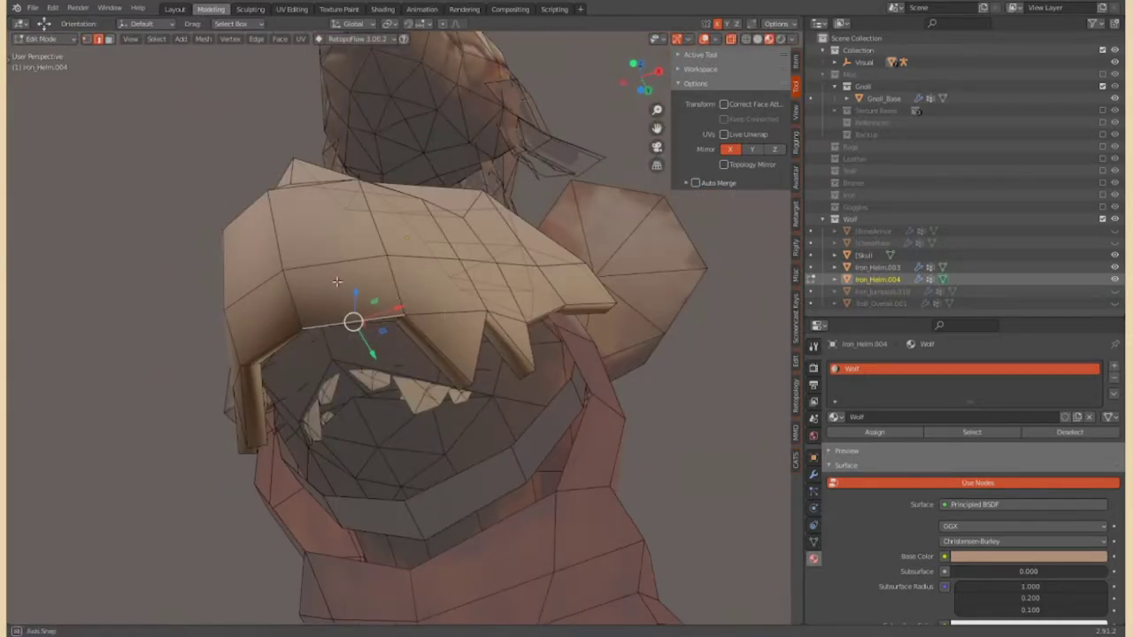
left_click(813, 476)
right_click(415, 379)
middle_click_drag(415, 379, 65, 56)
left_click(379, 453)
mouse_move(379, 452)
middle_mouse_down()
mouse_move(463, 417)
mouse_move(599, 68)
mouse_move(185, 145)
mouse_move(239, 104)
middle_mouse_up()
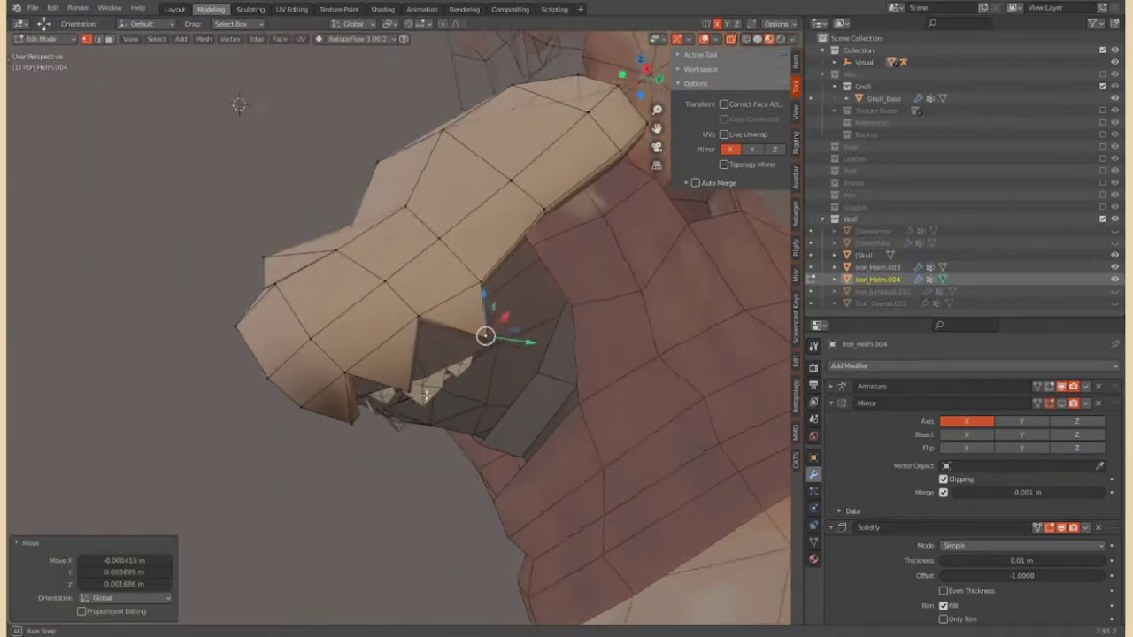
Merge the selected snout vertices at center and try sliding an edge vertex, undoing the slide
scroll(425, 394, "down", 5)
scroll(450, 339, "up", 5)
key("m")
left_click(535, 283)
mouse_move(536, 283)
middle_mouse_down()
mouse_move(553, 321)
mouse_move(506, 369)
mouse_move(397, 417)
middle_mouse_up()
key("g")
key("g")
left_click(461, 375)
key("g")
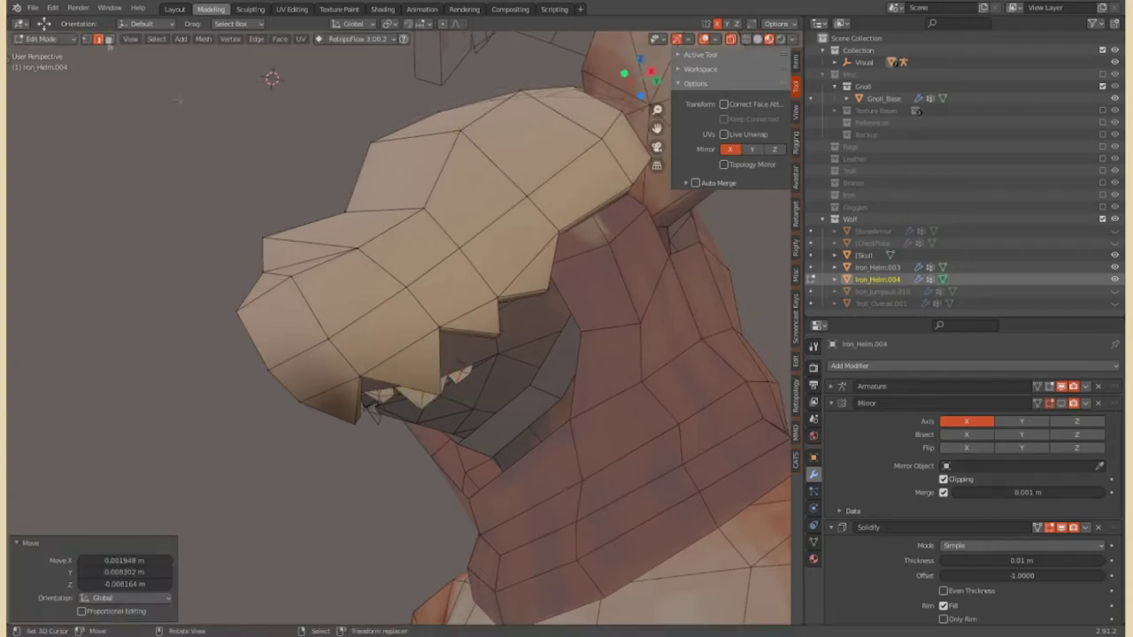
mouse_move(416, 369)
middle_mouse_down()
mouse_move(538, 109)
mouse_move(426, 373)
mouse_move(499, 396)
mouse_move(569, 387)
mouse_move(412, 350)
middle_mouse_up()
key("ctrl+z")
Nudge individual snout vertices into place while viewing the muzzle from several angles
left_click(255, 498)
middle_click_drag(254, 497, 389, 232)
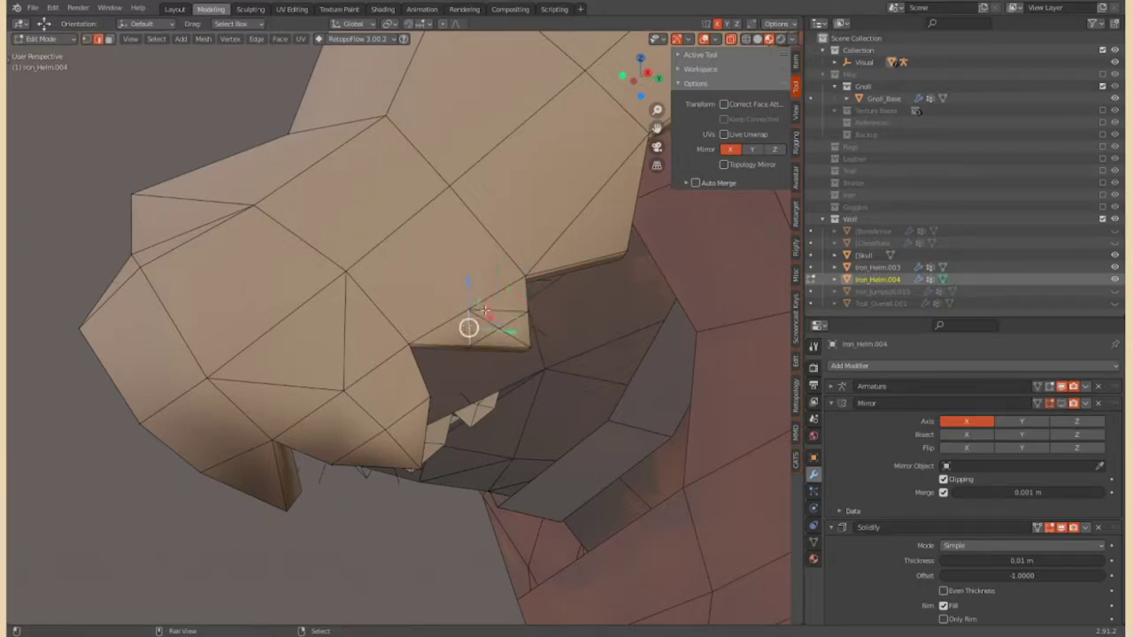
middle_click_drag(494, 331, 596, 321)
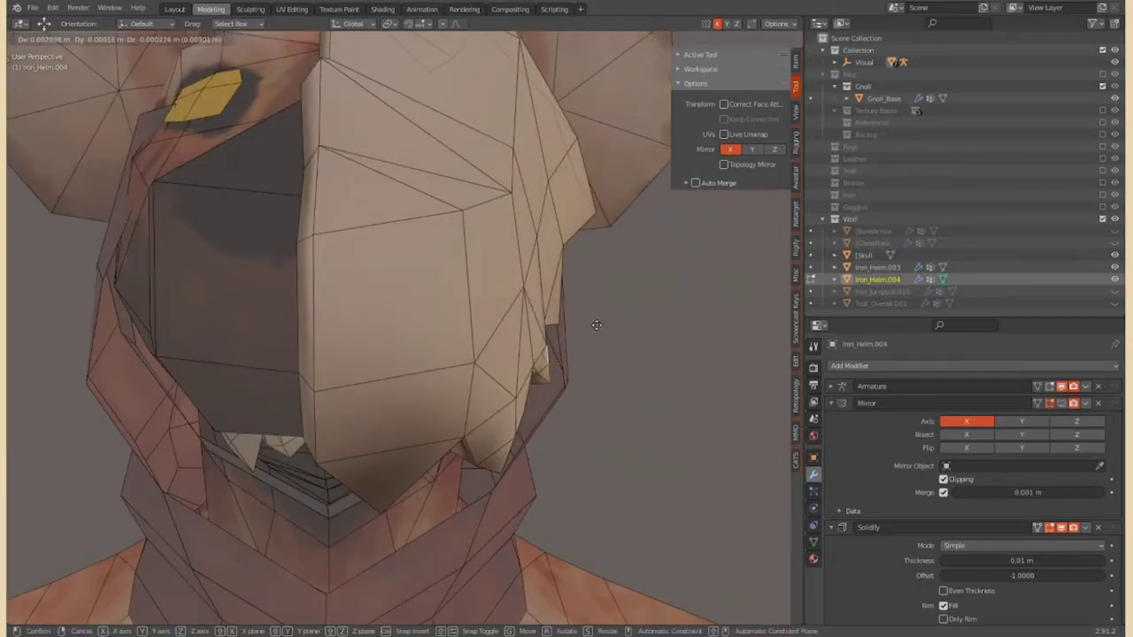
left_click_drag(561, 372, 563, 372)
middle_click_drag(563, 373, 66, 18)
middle_click_drag(452, 303, 372, 379)
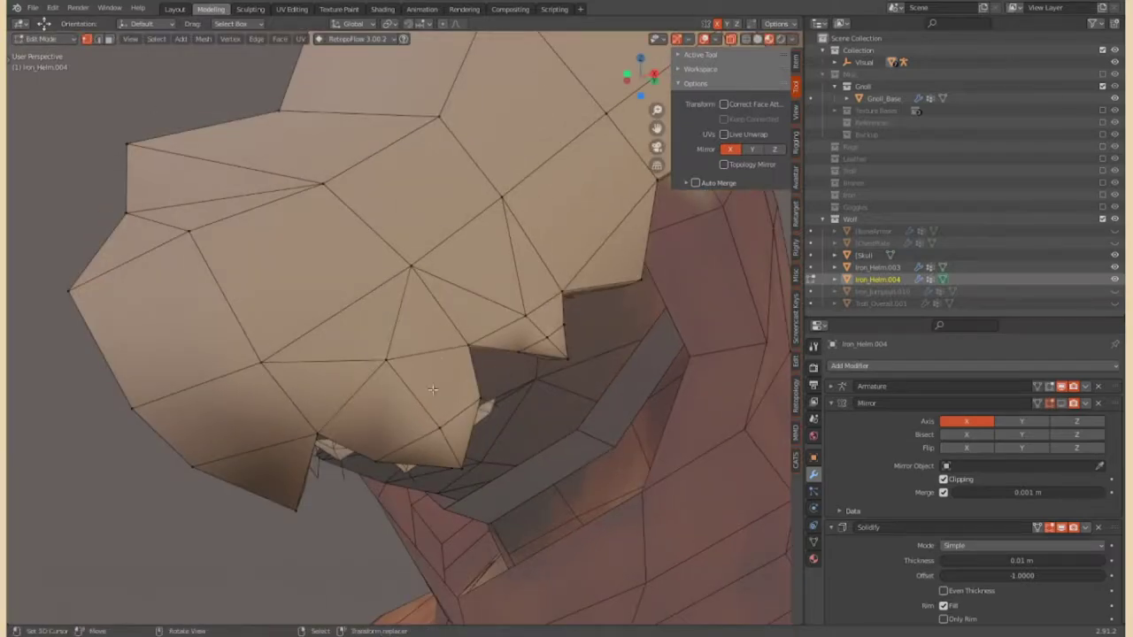
left_click_drag(372, 379, 374, 379)
middle_click_drag(373, 380, 540, 363)
left_click_drag(540, 363, 542, 365)
mouse_move(661, 422)
middle_mouse_down()
mouse_move(461, 363)
mouse_move(427, 370)
middle_mouse_up()
Pull the chin vertex down with a proportional move
left_click(461, 362)
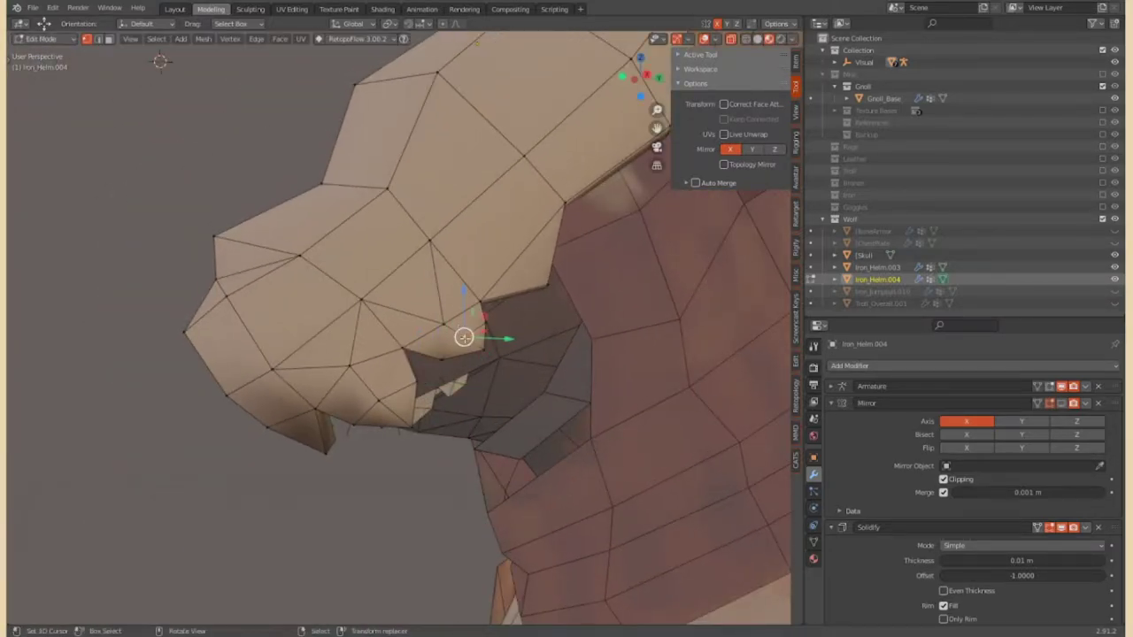
mouse_move(475, 321)
middle_mouse_down()
mouse_move(245, 151)
mouse_move(425, 366)
middle_mouse_up()
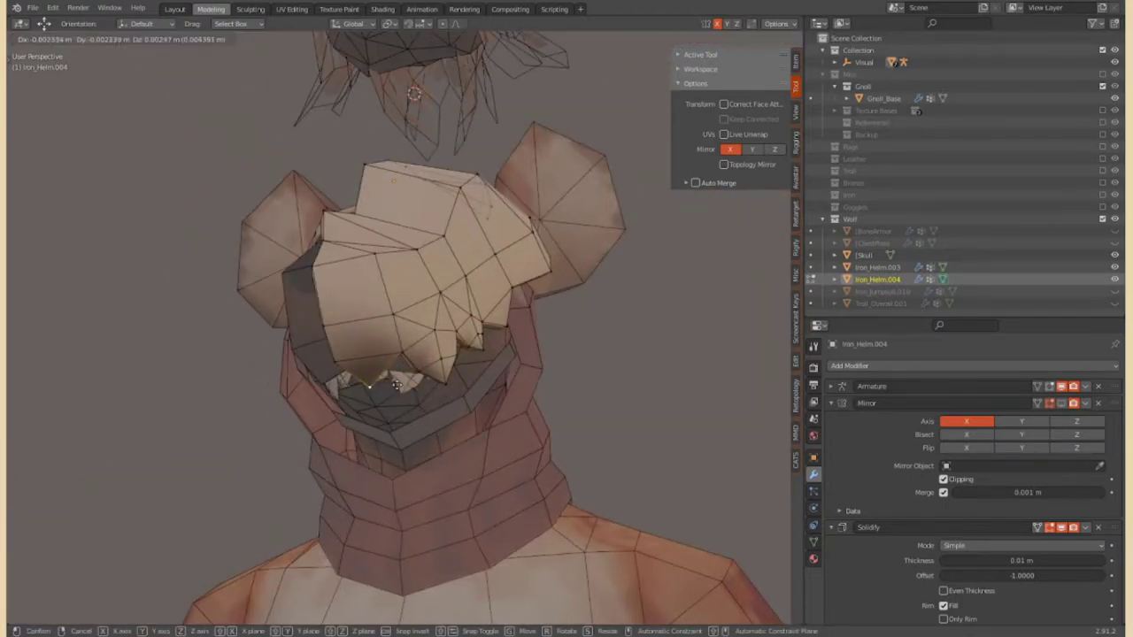
left_click(425, 367)
key("g")
left_click(450, 470)
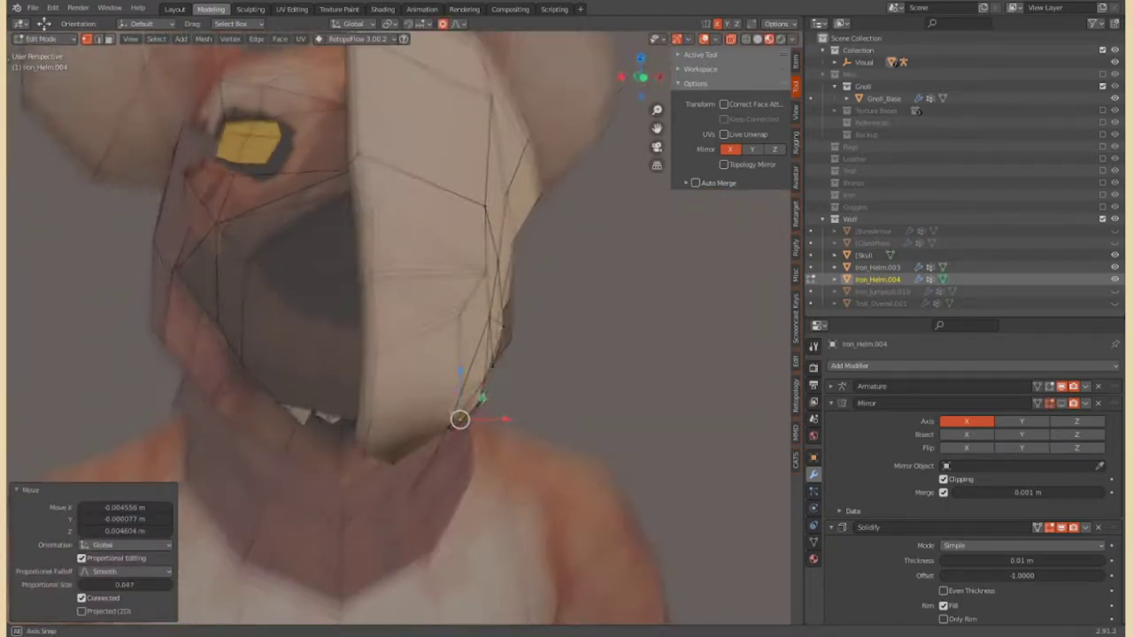
middle_click_drag(451, 471, 620, 425)
Check the fit in Object Mode, then proportionally move the mouth-corner vertices closer around the fangs
key("Tab")
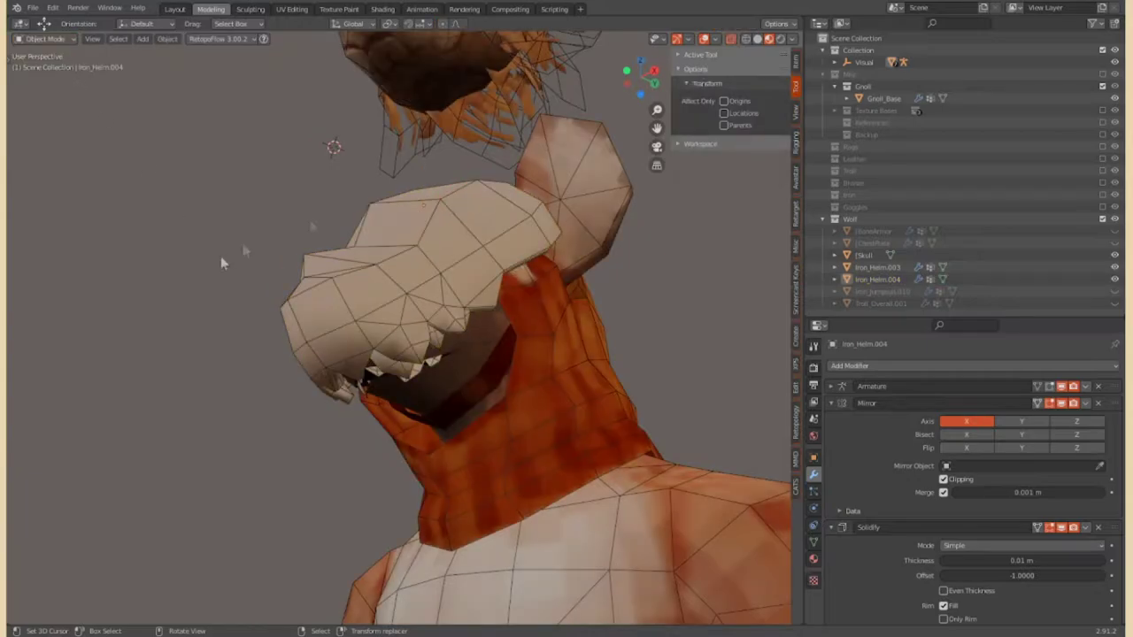
middle_click_drag(225, 253, 318, 266)
left_click(59, 68)
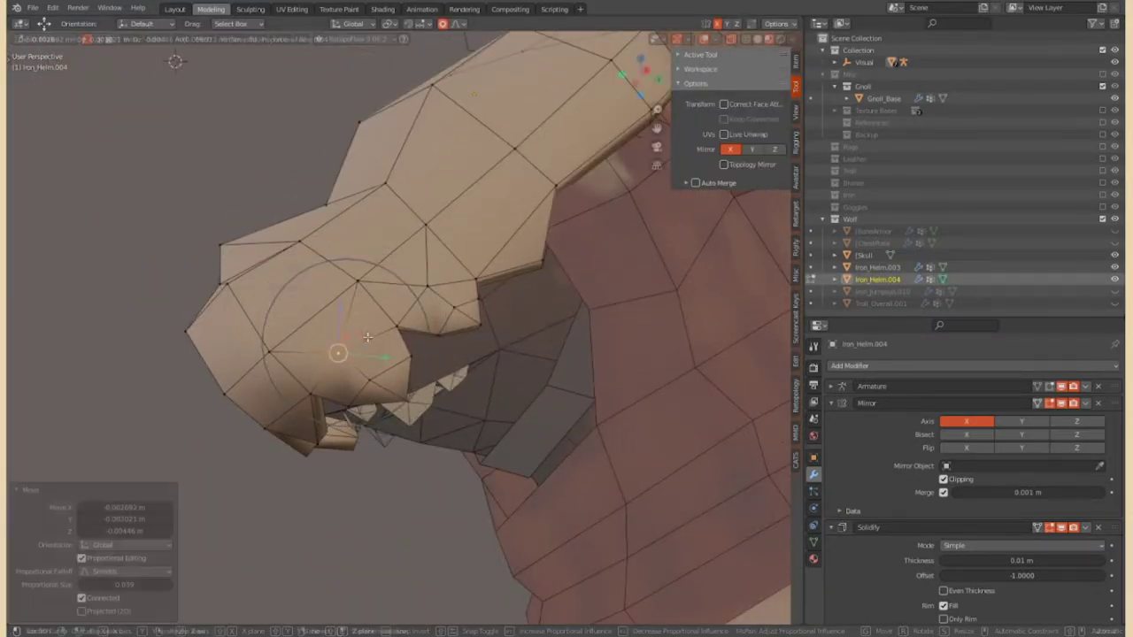
left_click(366, 337)
middle_click_drag(366, 337, 509, 359)
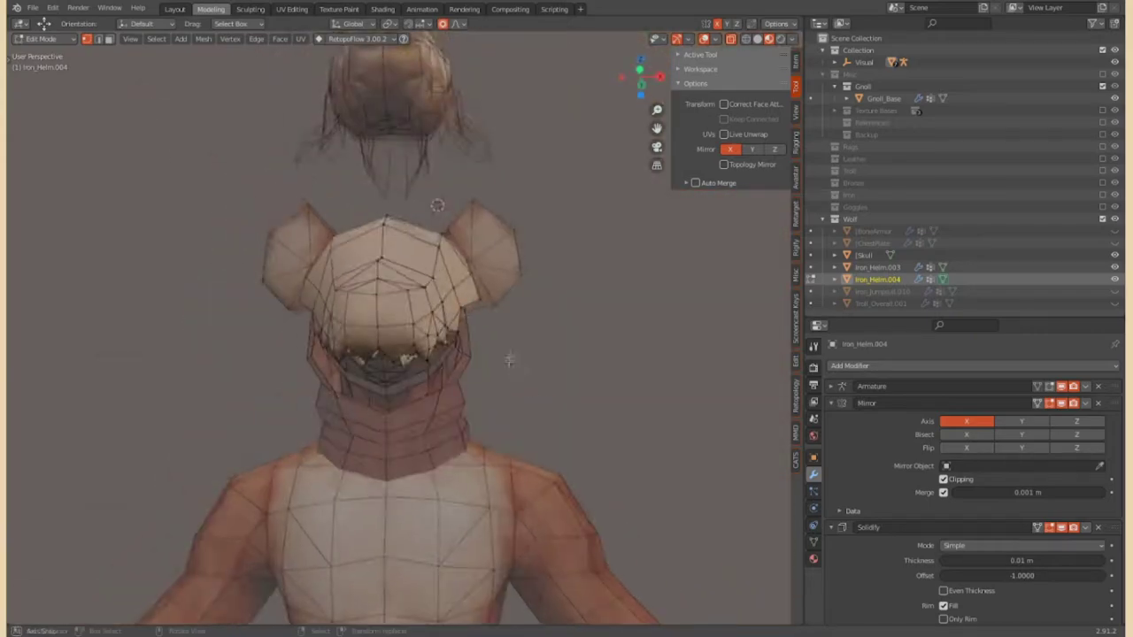
mouse_move(509, 359)
middle_mouse_down()
mouse_move(547, 419)
mouse_move(425, 268)
middle_mouse_up()
right_click(560, 393)
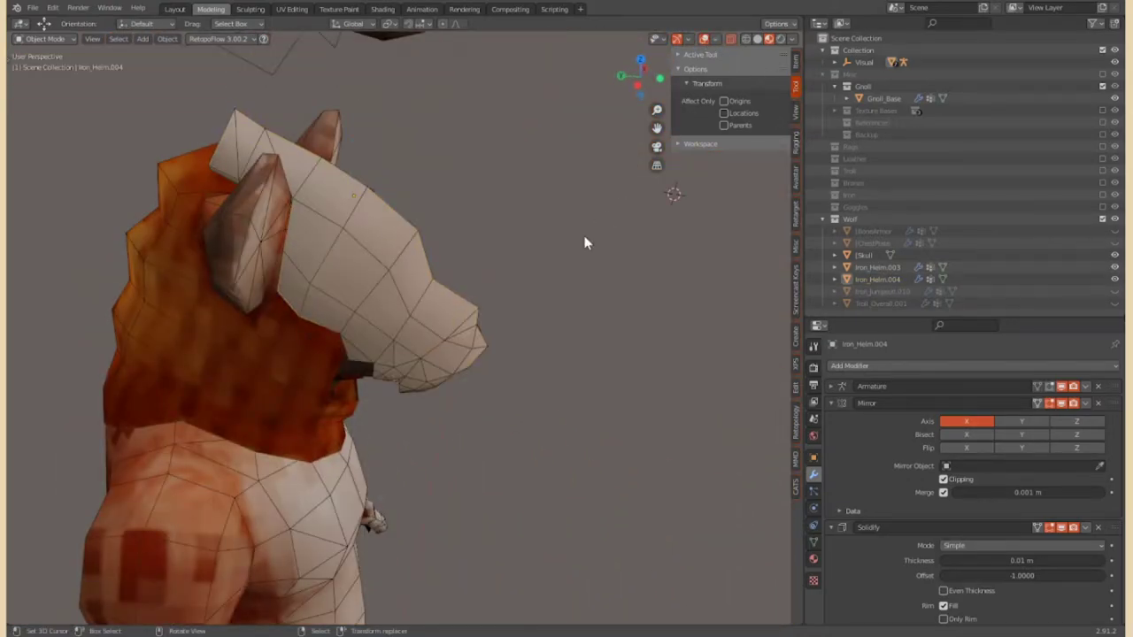
left_click(378, 307)
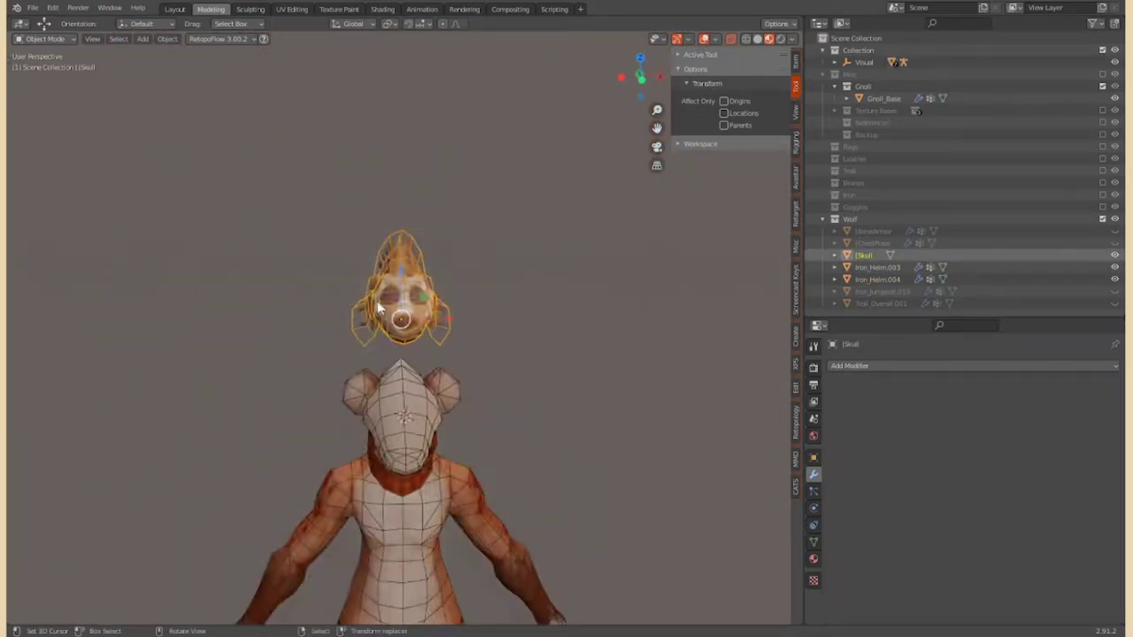
Select the whole linked mane and lower it along Z onto the wolf's head
key("ctrl+l")
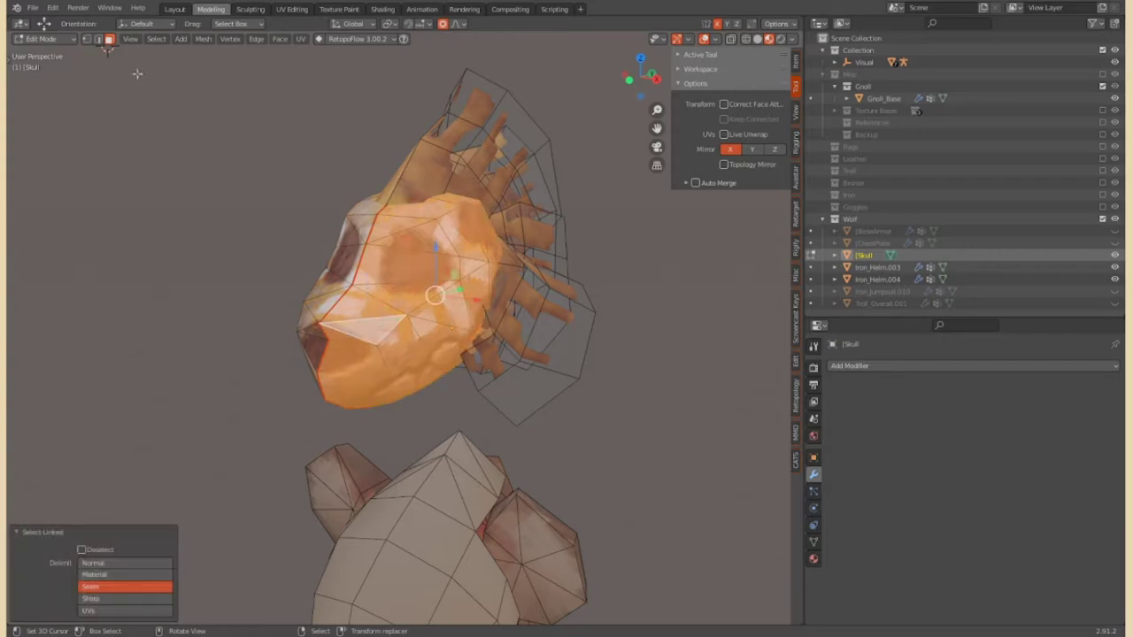
key("2")
key("g")
key("z")
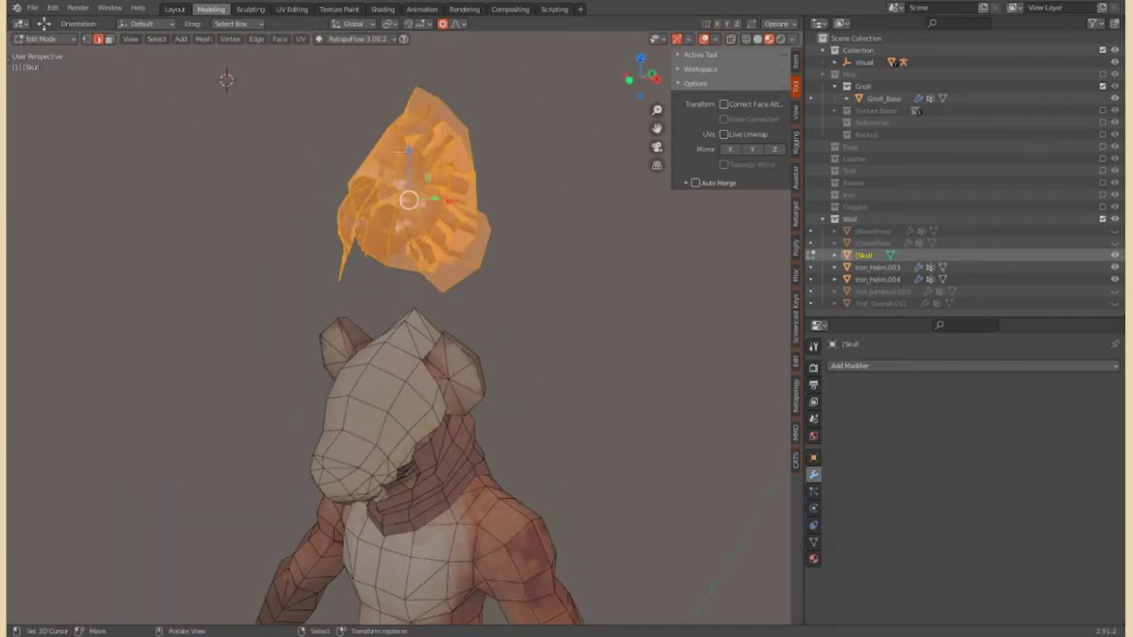
left_click(324, 283)
Select several linked mane tufts, with topology mirroring on while picking them
scroll(460, 394, "up", 5)
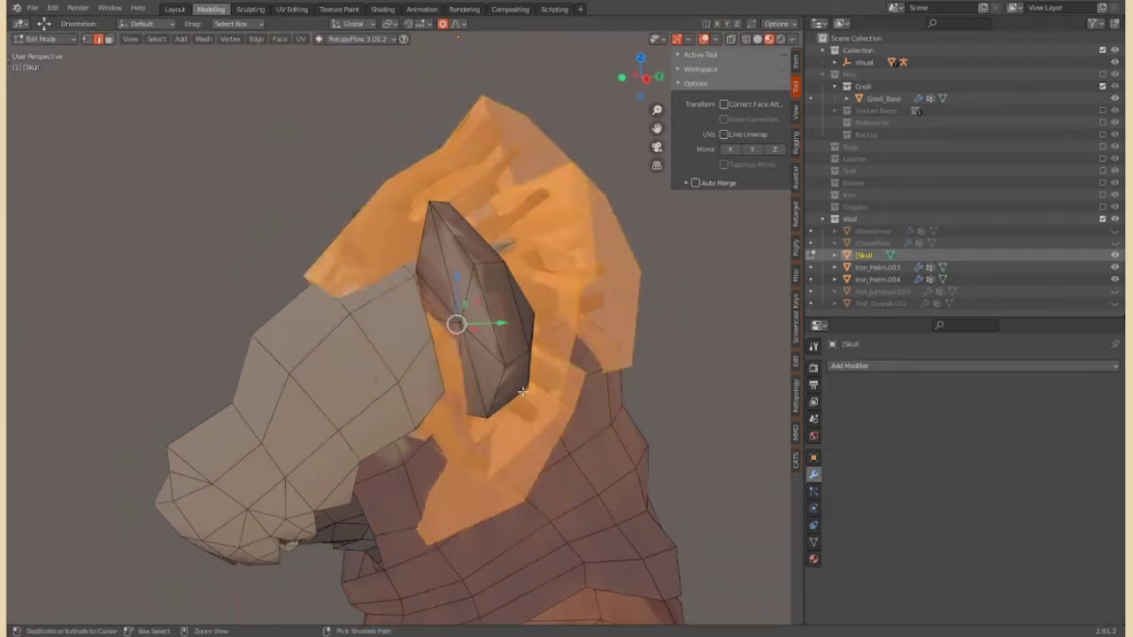
middle_click_drag(461, 354, 506, 313)
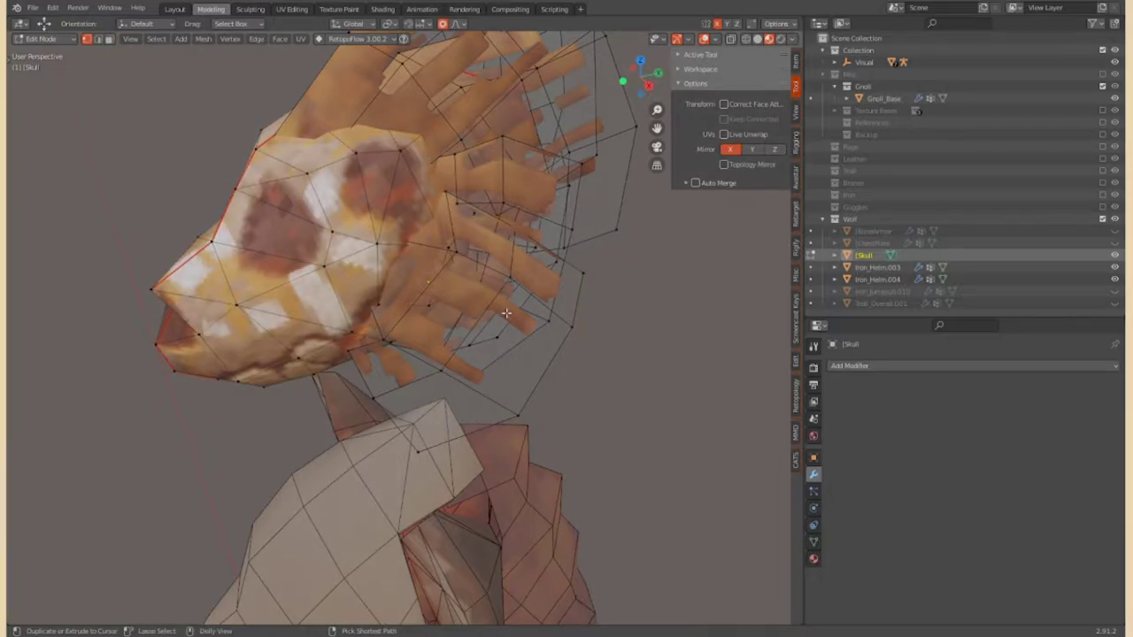
scroll(299, 246, "down", 3)
middle_click_drag(299, 246, 391, 306)
left_click(724, 165)
middle_click_drag(525, 324, 466, 234)
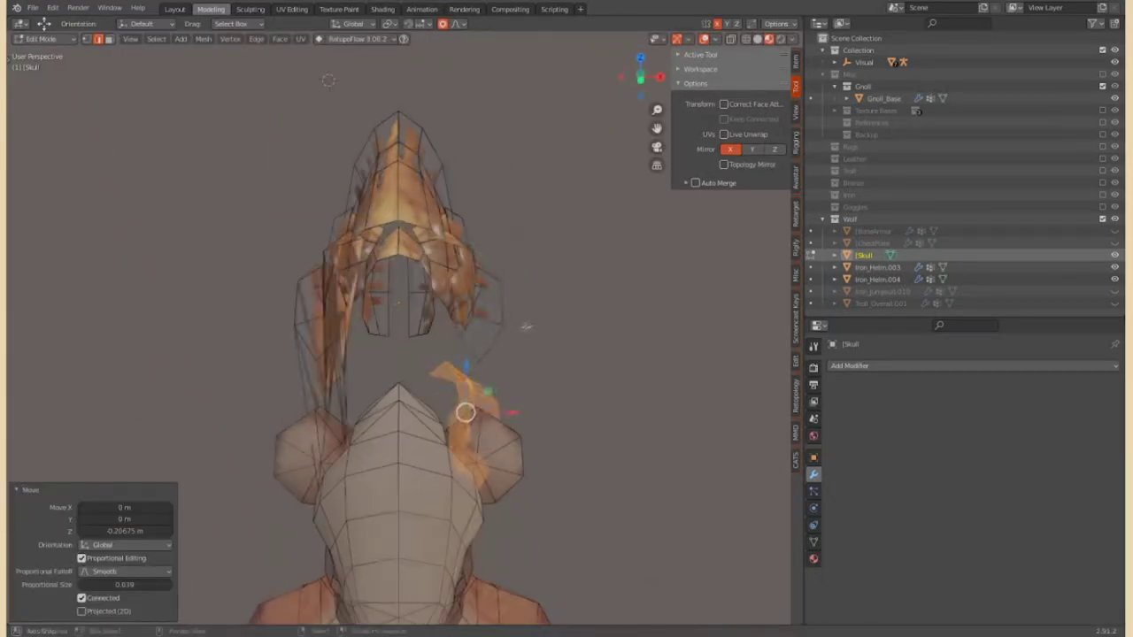
mouse_move(617, 282)
middle_mouse_down()
mouse_move(540, 314)
mouse_move(668, 416)
mouse_move(549, 372)
middle_mouse_up()
key("l")
key("l")
mouse_move(420, 231)
middle_mouse_down()
mouse_move(236, 107)
mouse_move(363, 256)
mouse_move(623, 306)
middle_mouse_up()
key("l")
key("l")
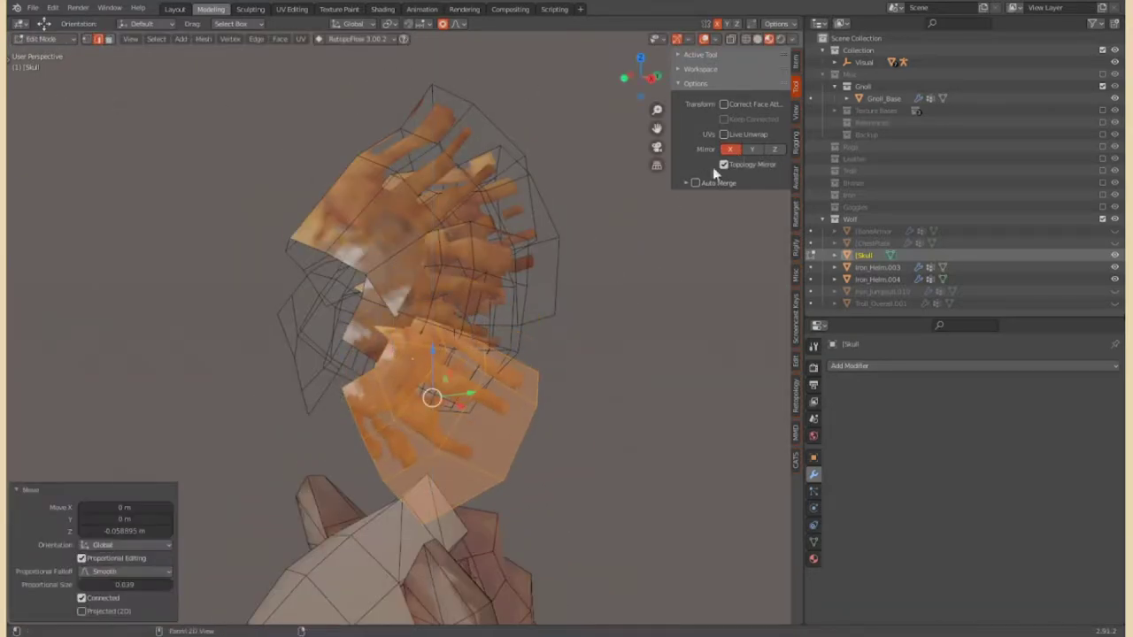
left_click(724, 164)
Trial proportional moves and scales on the tufts from side and perspective views, cancelling each
middle_click_drag(531, 265, 442, 384)
key("g")
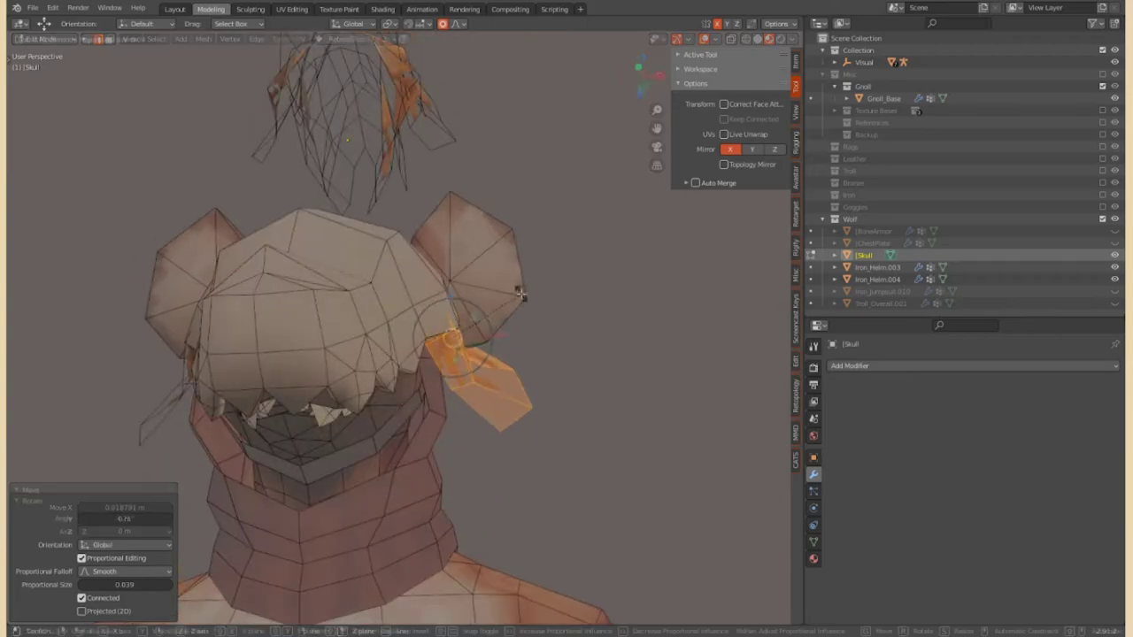
right_click(451, 334)
mouse_move(451, 335)
middle_mouse_down()
mouse_move(116, 48)
mouse_move(535, 350)
mouse_move(428, 128)
middle_mouse_up()
key("g")
right_click(551, 345)
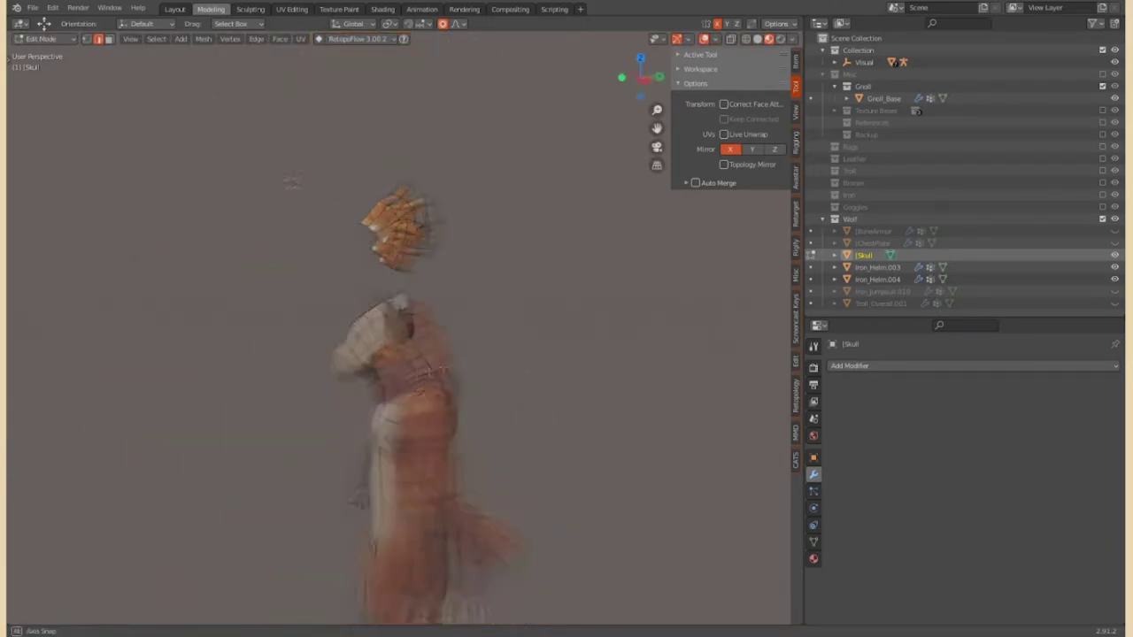
key("KP_3")
key("s")
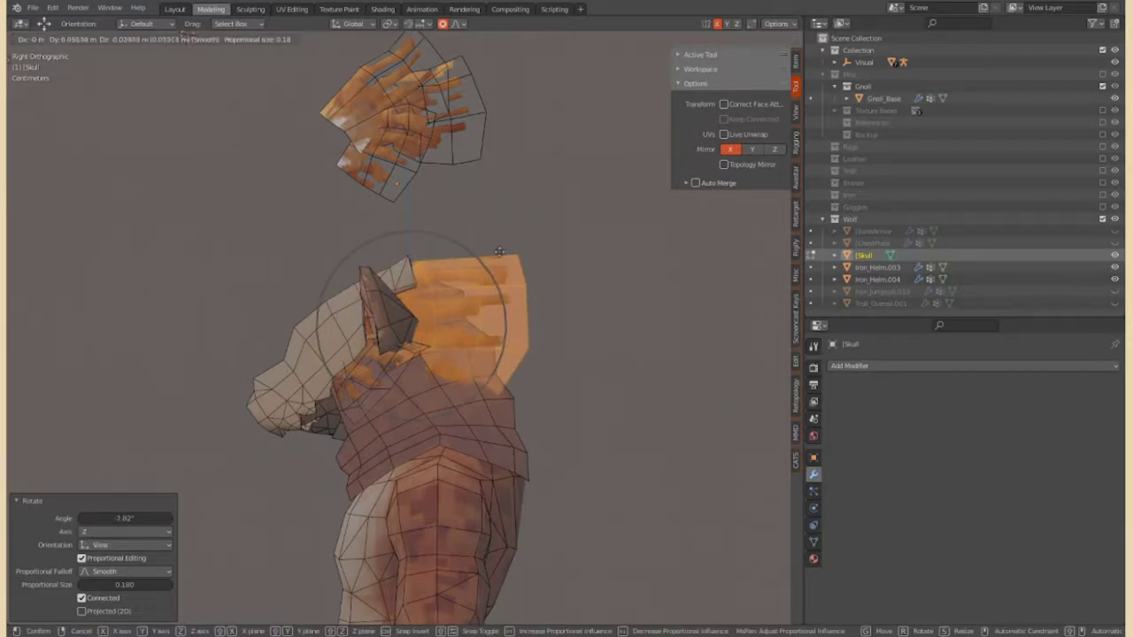
right_click(499, 252)
middle_click_drag(500, 253, 521, 209)
right_click(527, 268)
mouse_move(528, 268)
middle_mouse_down()
mouse_move(461, 213)
mouse_move(353, 528)
middle_mouse_up()
Reshape the mane tufts with proportional editing until the adjustment looks right
key("g")
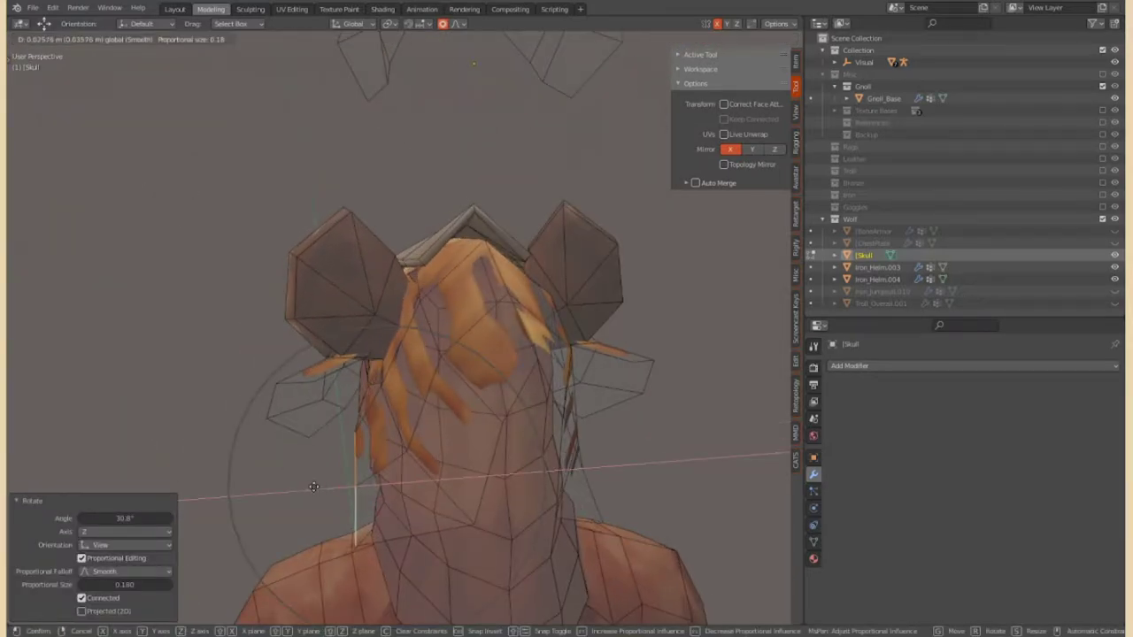
right_click(313, 486)
middle_click_drag(313, 486, 432, 474)
right_click(349, 313)
middle_click_drag(349, 312, 594, 412)
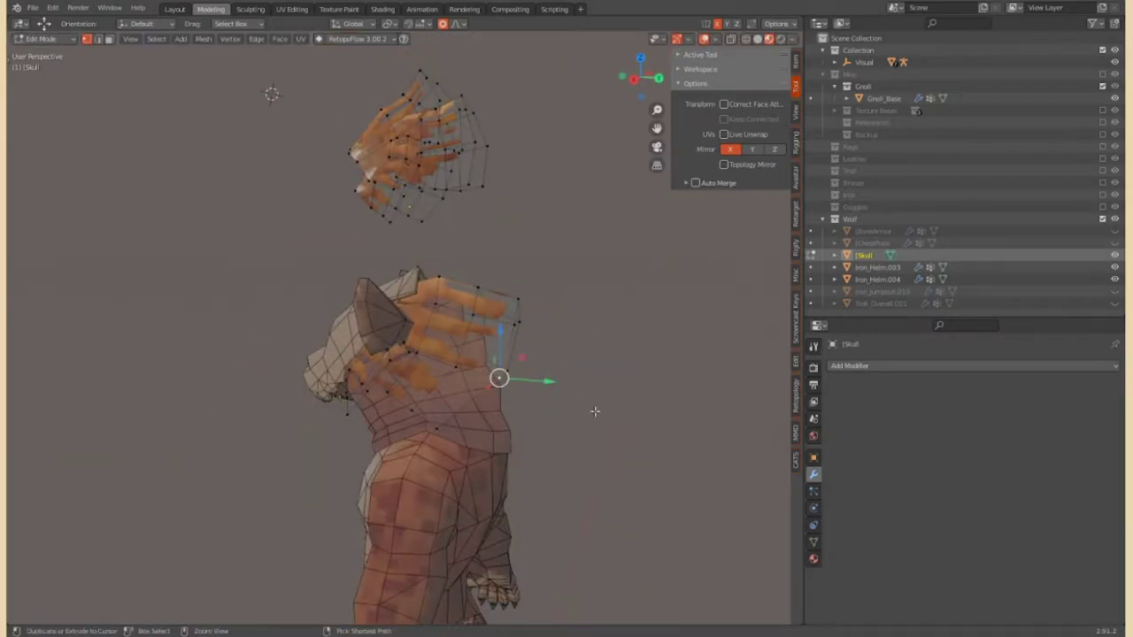
middle_click_drag(507, 491, 458, 430)
right_click(365, 391)
middle_click_drag(364, 391, 354, 130)
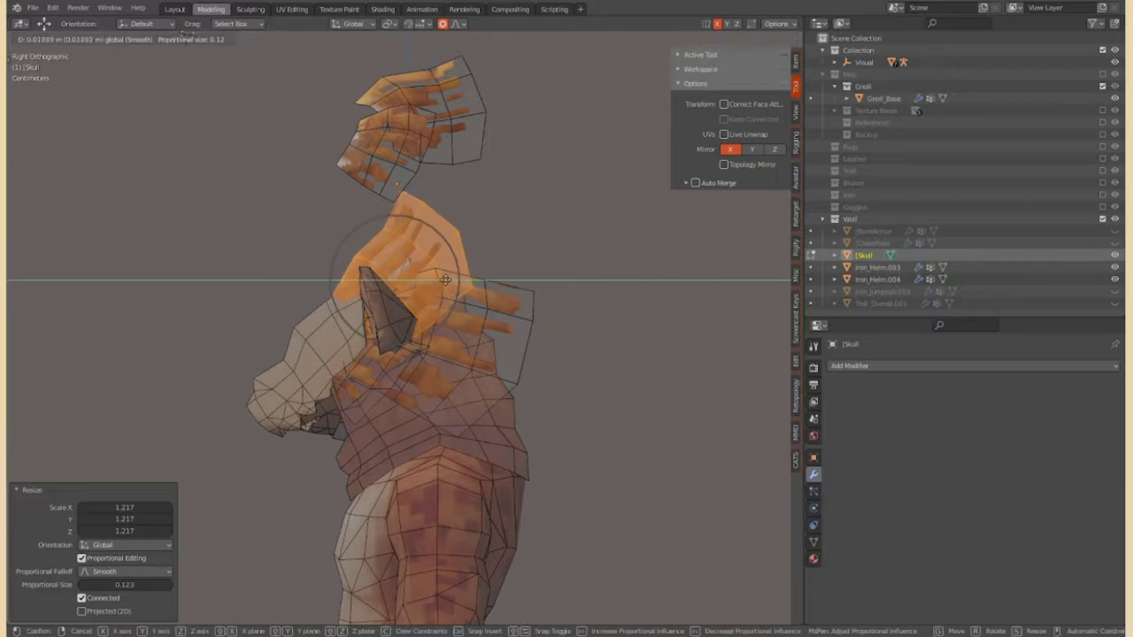
right_click(445, 280)
middle_click_drag(446, 280, 405, 187)
left_click(416, 325)
Rotate the tufts slightly and settle their new position
mouse_move(416, 325)
middle_mouse_down()
mouse_move(304, 366)
mouse_move(515, 338)
mouse_move(360, 307)
mouse_move(378, 285)
mouse_move(482, 391)
middle_mouse_up()
key("r")
left_click(319, 387)
scroll(360, 307, "up", 2)
left_click(374, 313)
Slide a single tuft vertex slightly to refine the mane shape
scroll(482, 391, "up", 3)
middle_click_drag(448, 442, 531, 433)
key("g")
left_click(551, 429)
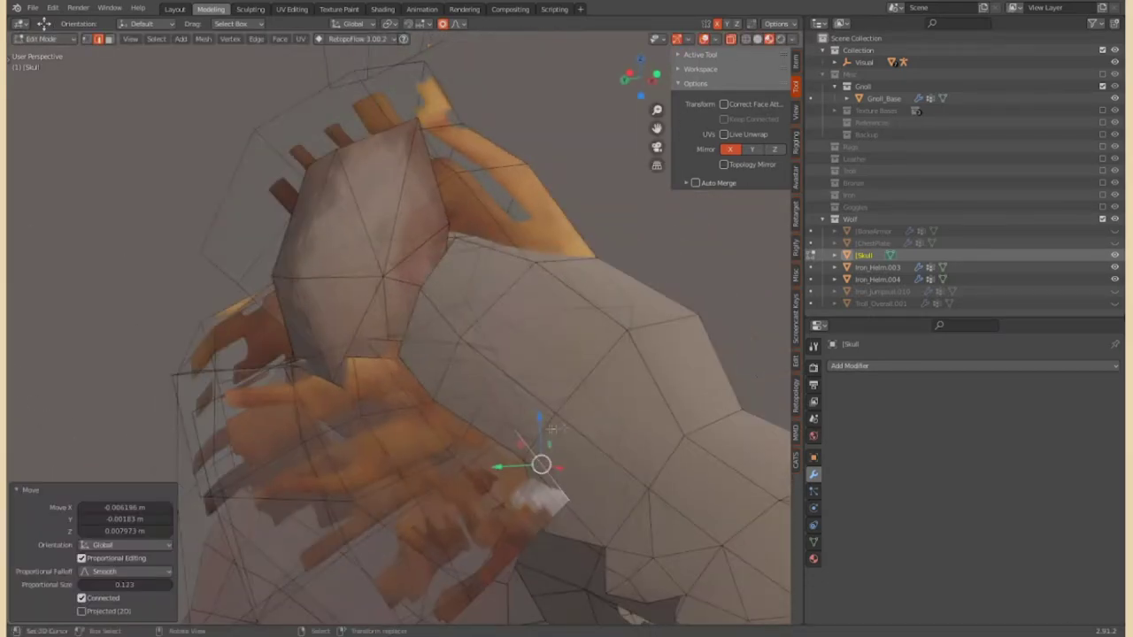
left_click(541, 470)
mouse_move(542, 469)
middle_mouse_down()
mouse_move(424, 361)
mouse_move(372, 345)
middle_mouse_up()
Nudge another linked mane piece, then duplicate Iron_Helm.003 in place as Iron_Helm.005
key("Tab")
scroll(352, 334, "down", 5)
key("Tab")
key("l")
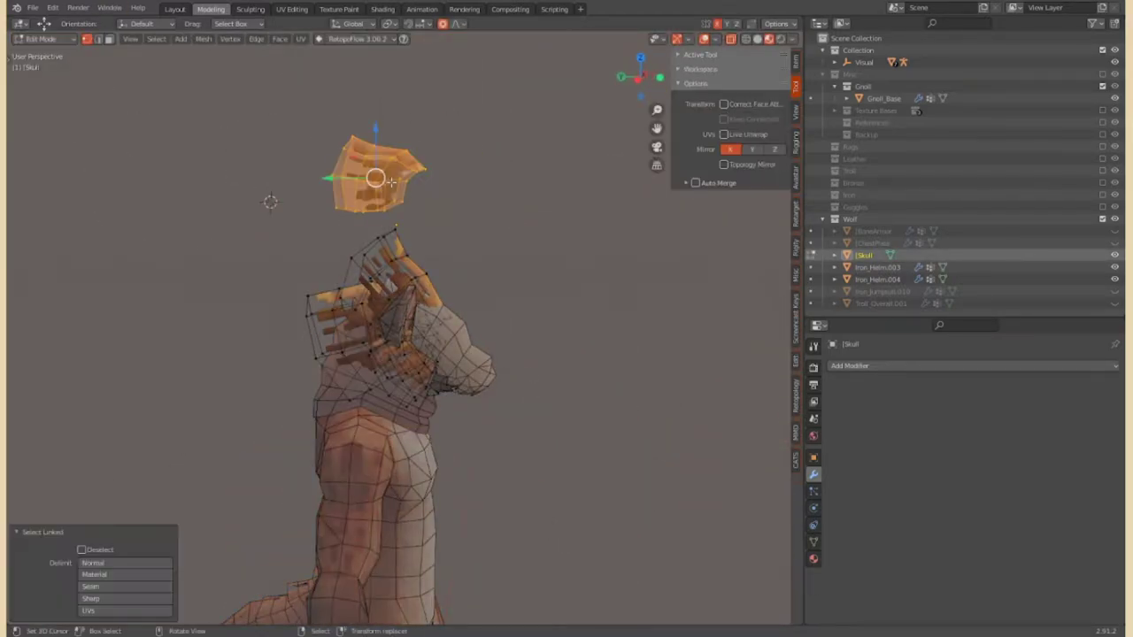
left_click(522, 358)
mouse_move(522, 359)
middle_mouse_down()
mouse_move(523, 289)
mouse_move(482, 354)
middle_mouse_up()
key("Tab")
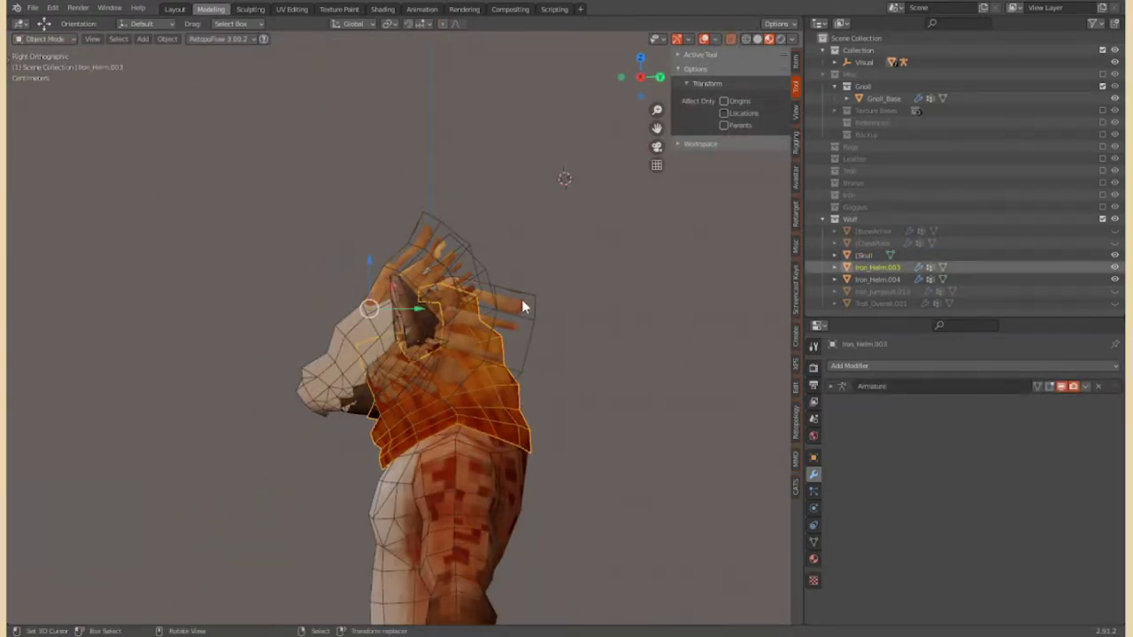
key("shift+d")
key("Escape")
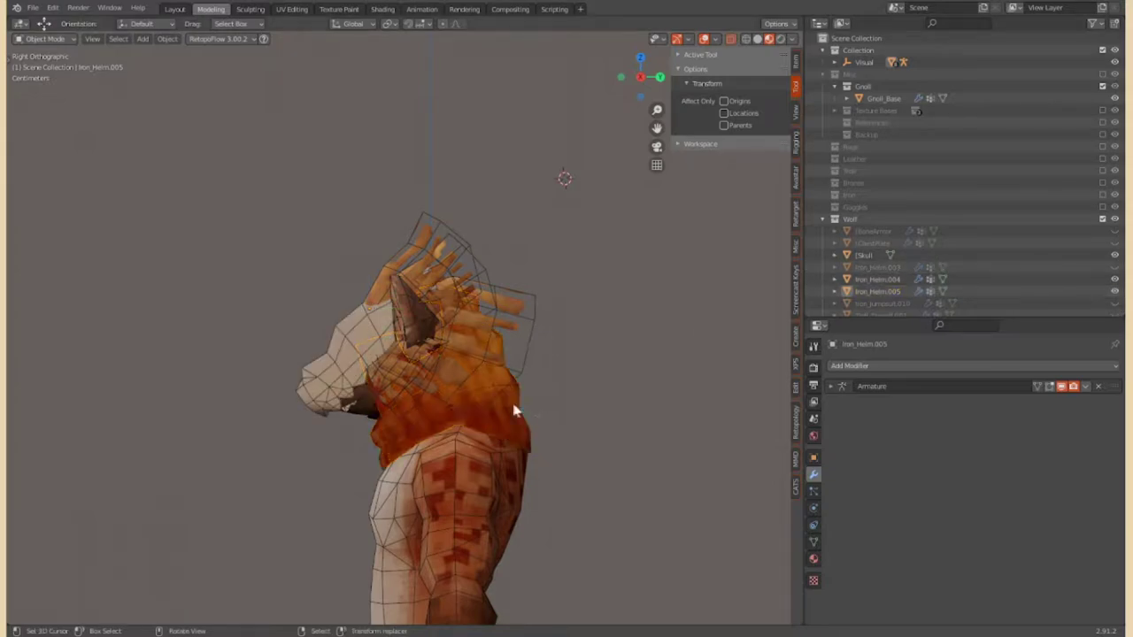
Tilt Iron_Helm.005's collar top back -64.5° to fit the head, then duplicate mane strands
key("Tab")
scroll(505, 337, "up", 2)
scroll(523, 326, "up", 2)
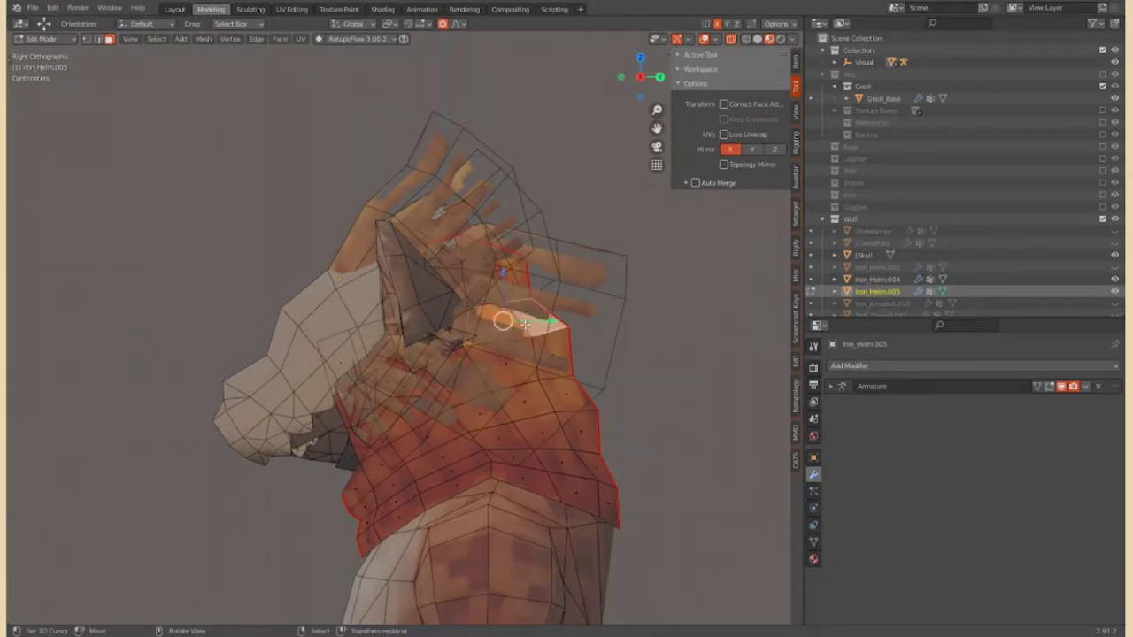
middle_click_drag(523, 278, 416, 378)
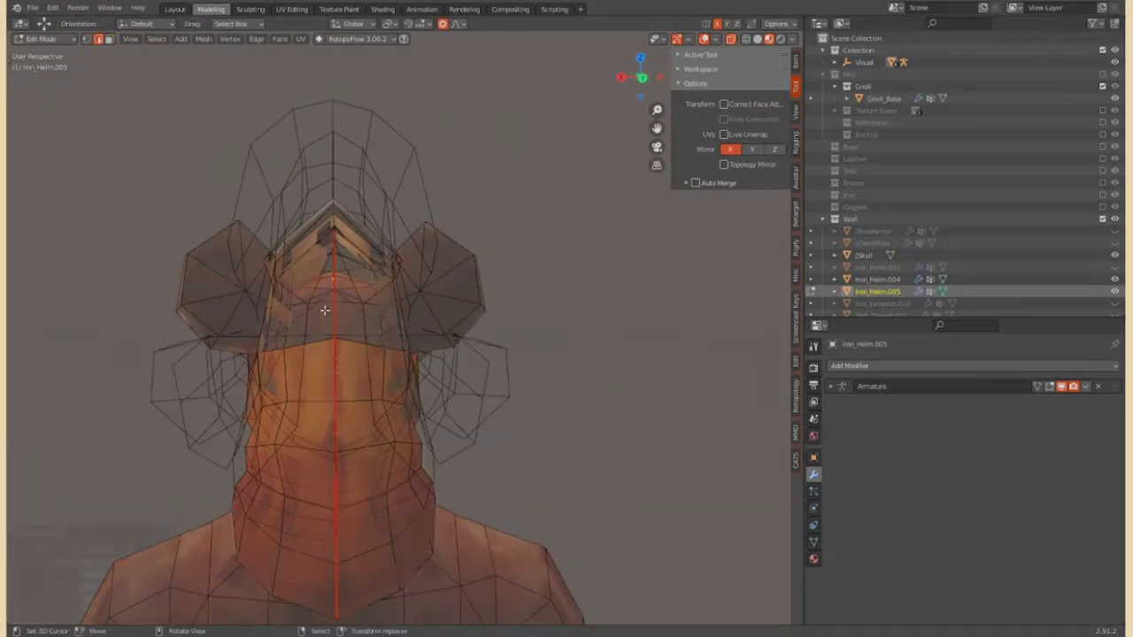
middle_click_drag(416, 378, 571, 116, "alt")
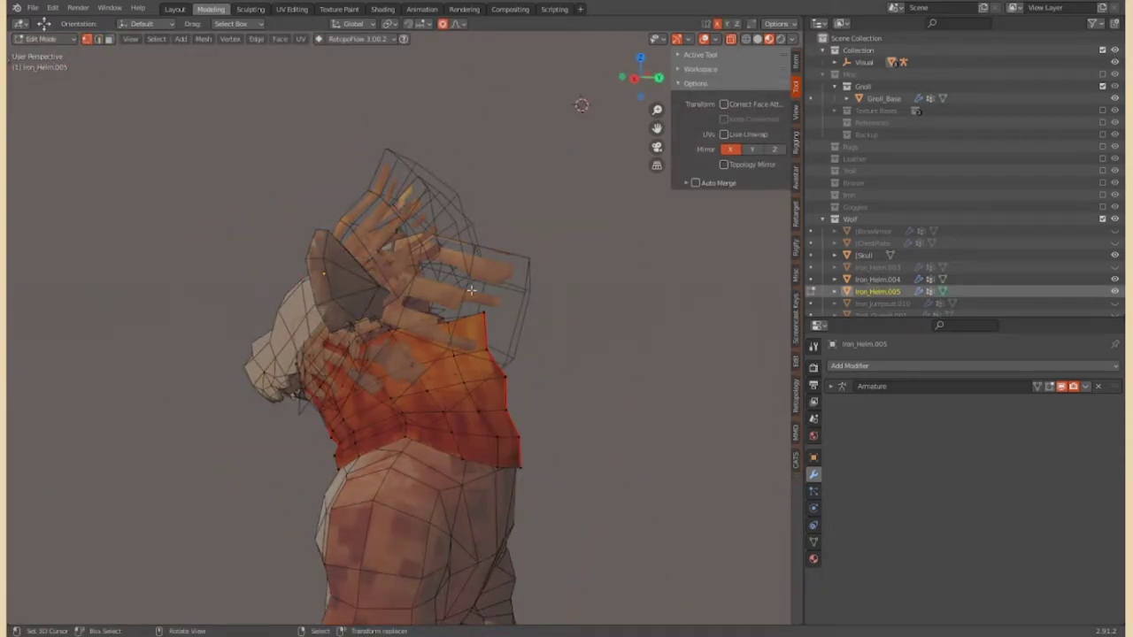
left_click(492, 304)
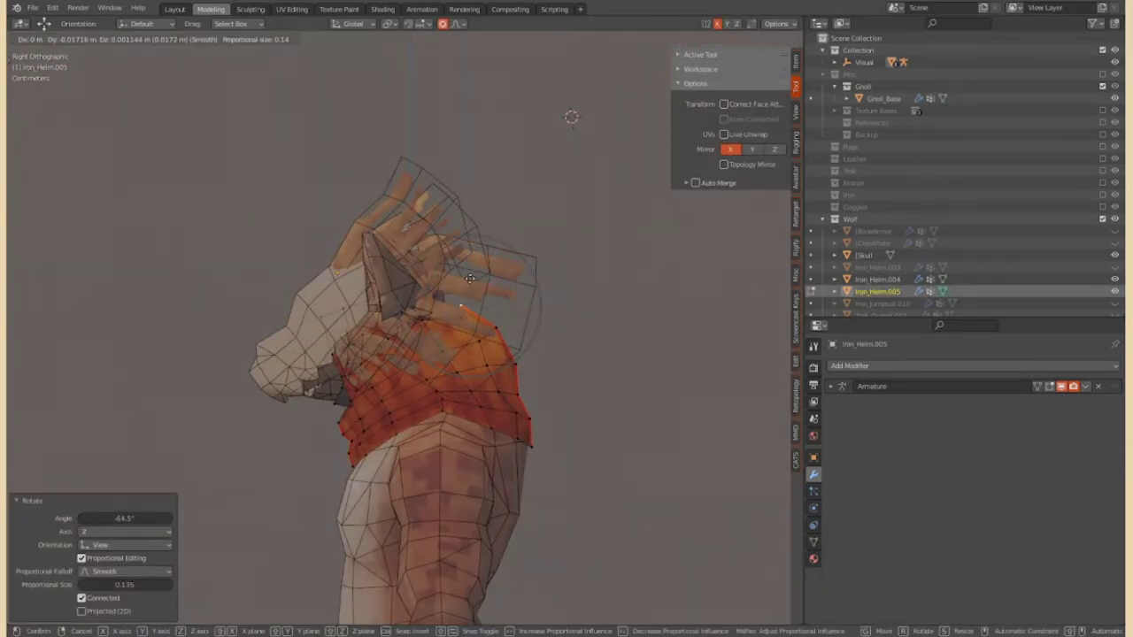
left_click(470, 278)
middle_click_drag(470, 278, 147, 203)
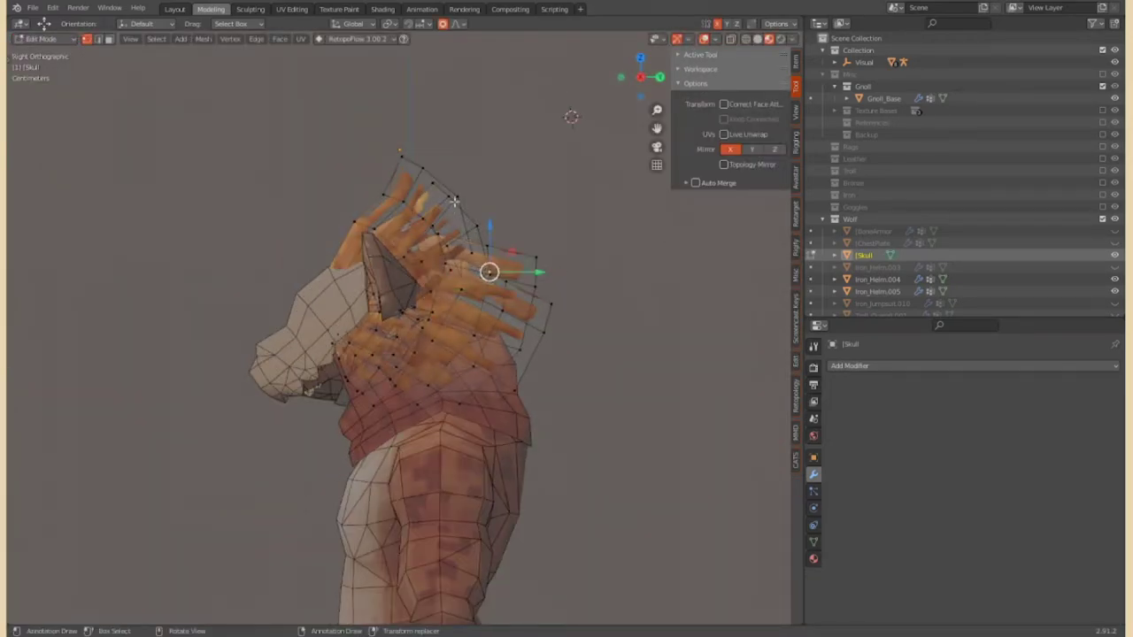
key("shift+d")
Rotate the duplicated mane strands outward, redoing the rotation once
key("r")
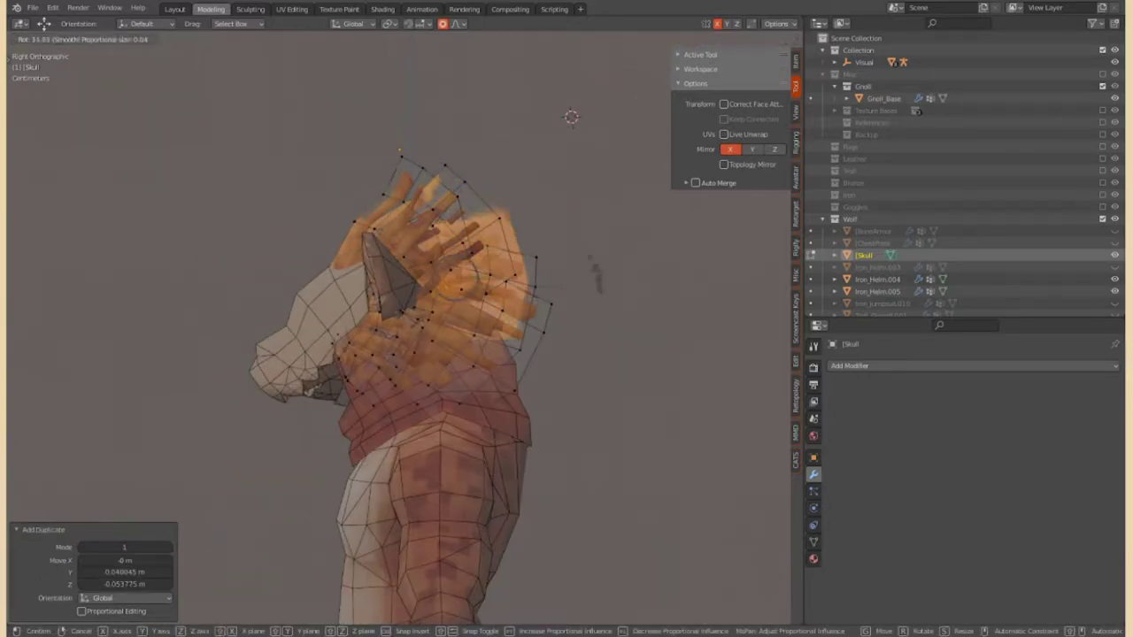
key("2")
left_click(525, 241)
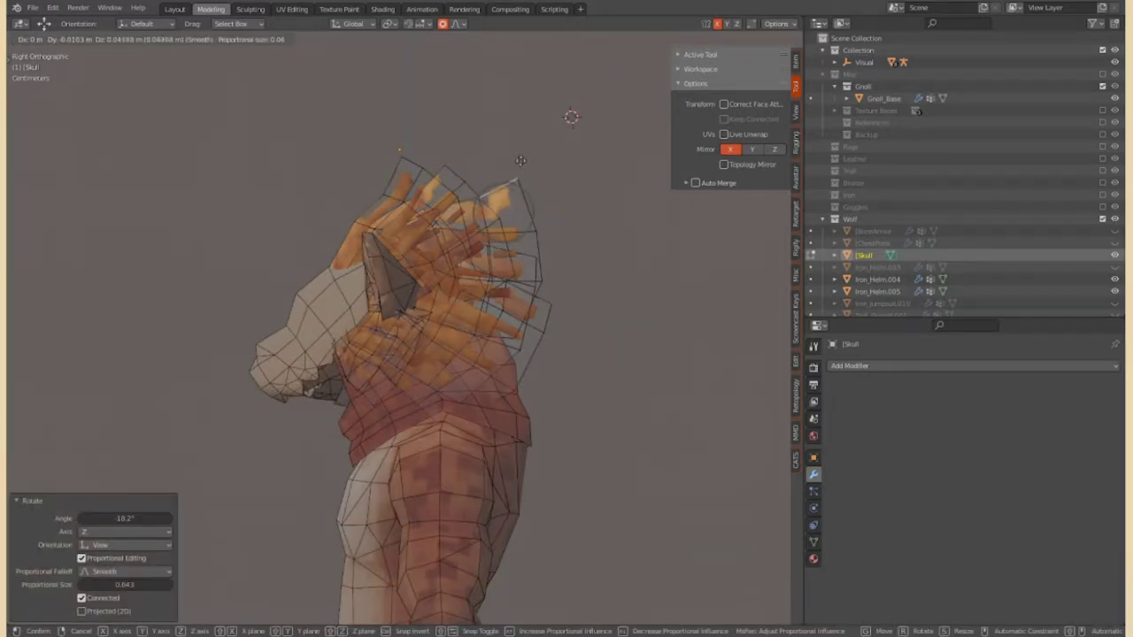
key("ctrl+z")
key("r")
left_click(505, 189)
left_click(467, 355)
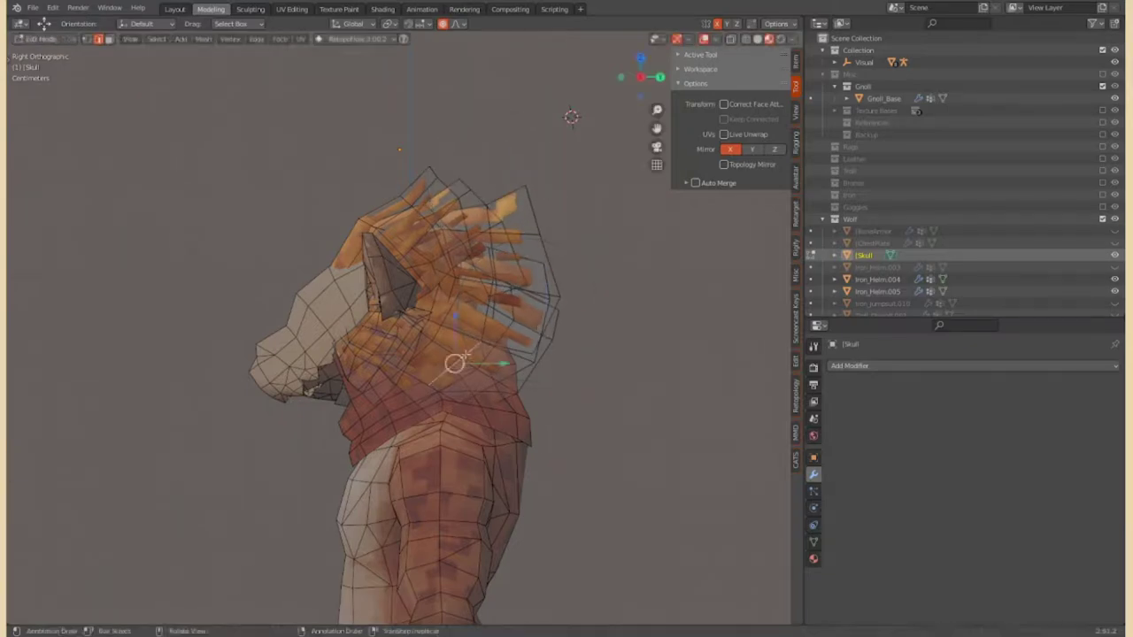
Move the strands into the back of the mane with soft falloff and return to Object Mode
key("Tab")
mouse_move(398, 463)
middle_mouse_down()
mouse_move(380, 372)
mouse_move(283, 364)
middle_mouse_up()
key("Tab")
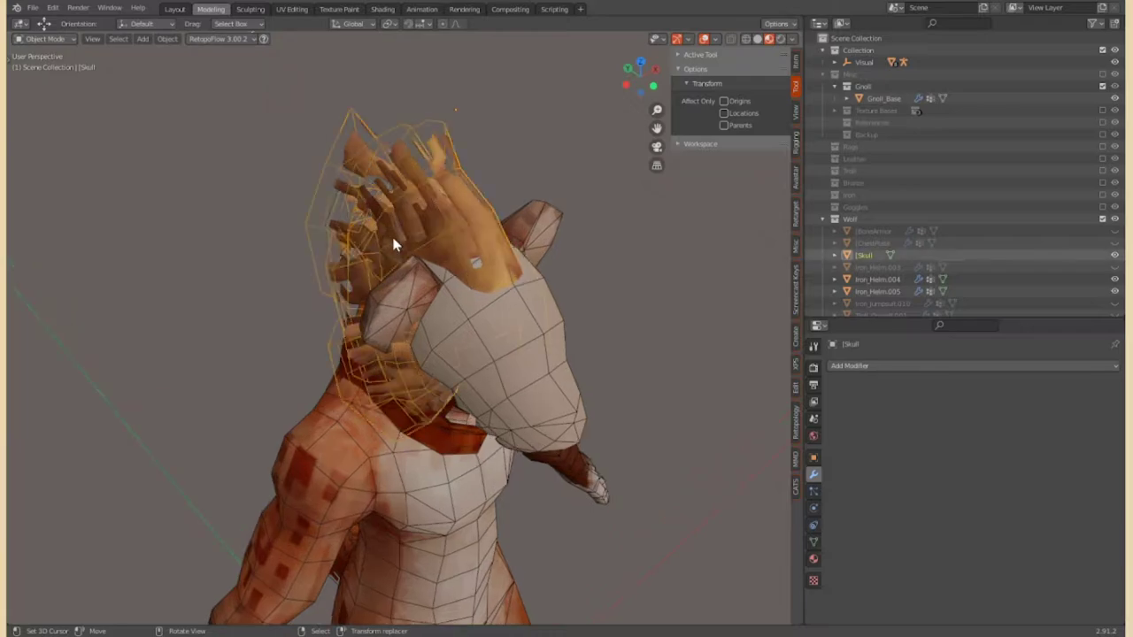
middle_click_drag(354, 354, 371, 336)
mouse_move(386, 98)
middle_mouse_down()
mouse_move(384, 331)
mouse_move(425, 335)
middle_mouse_up()
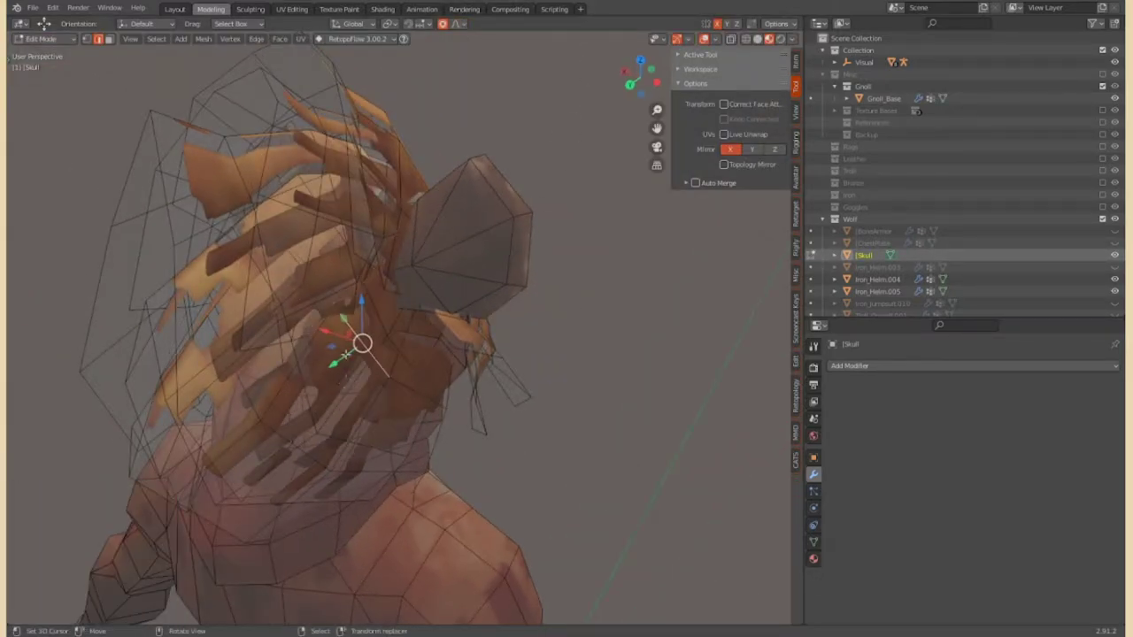
middle_click_drag(370, 304, 292, 282)
mouse_move(208, 281)
middle_mouse_down()
mouse_move(286, 499)
mouse_move(624, 374)
mouse_move(499, 251)
mouse_move(505, 240)
mouse_move(468, 355)
mouse_move(463, 106)
mouse_move(79, 62)
mouse_move(443, 222)
middle_mouse_up()
left_click(528, 259)
key("Tab")
middle_click_drag(442, 266, 497, 330)
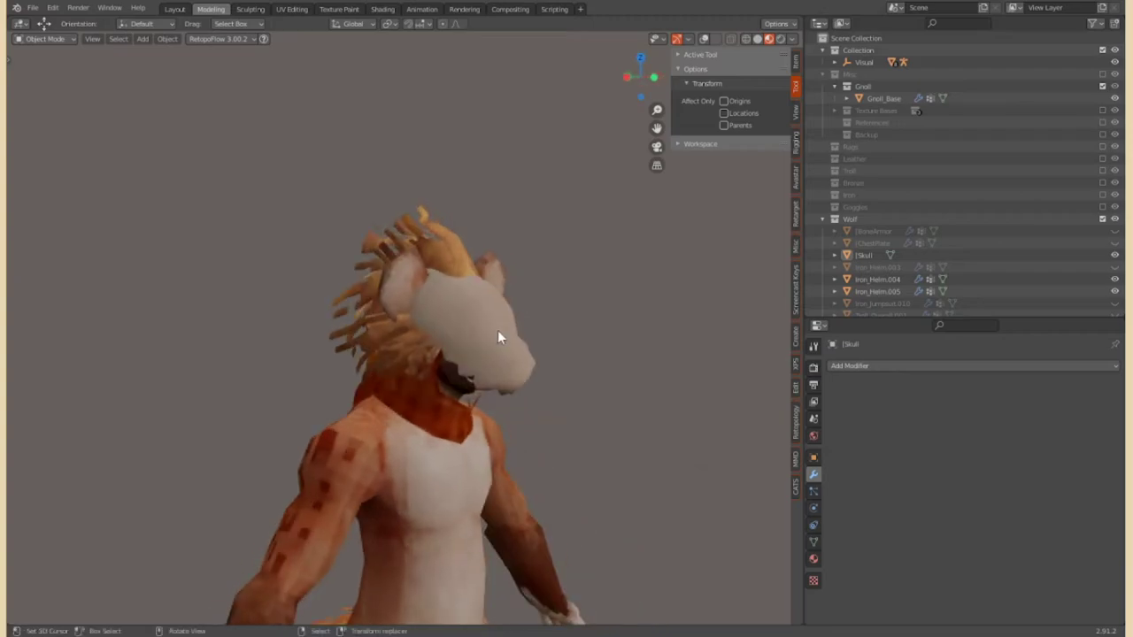
left_click(498, 331)
left_click(495, 337)
key("Tab")
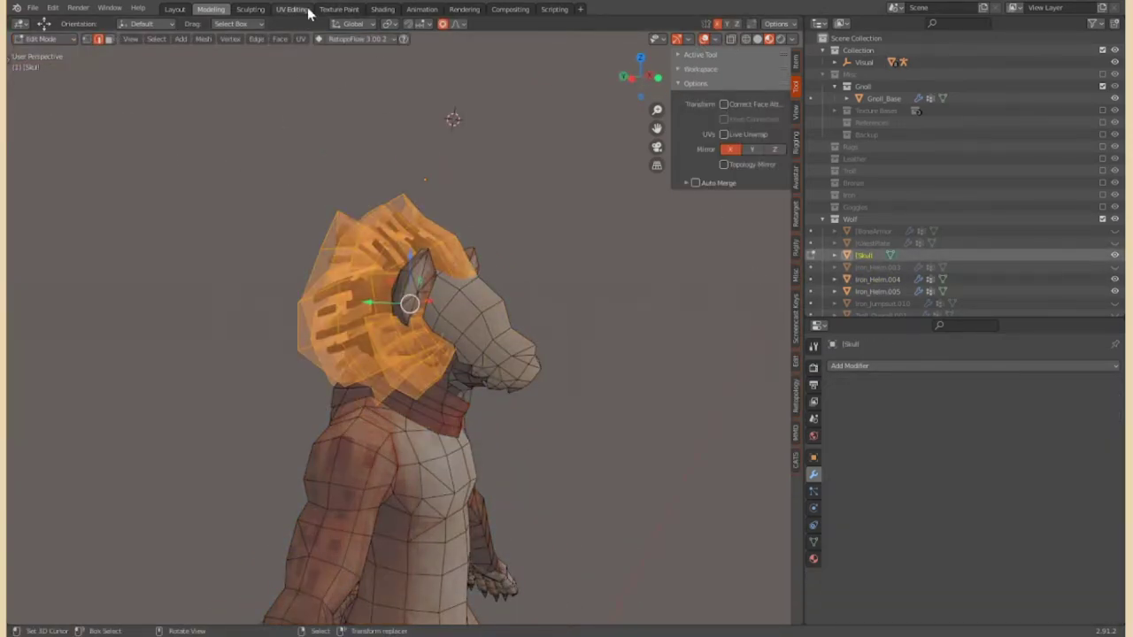
left_click(292, 9)
left_click(210, 9)
middle_click_drag(211, 239, 482, 217)
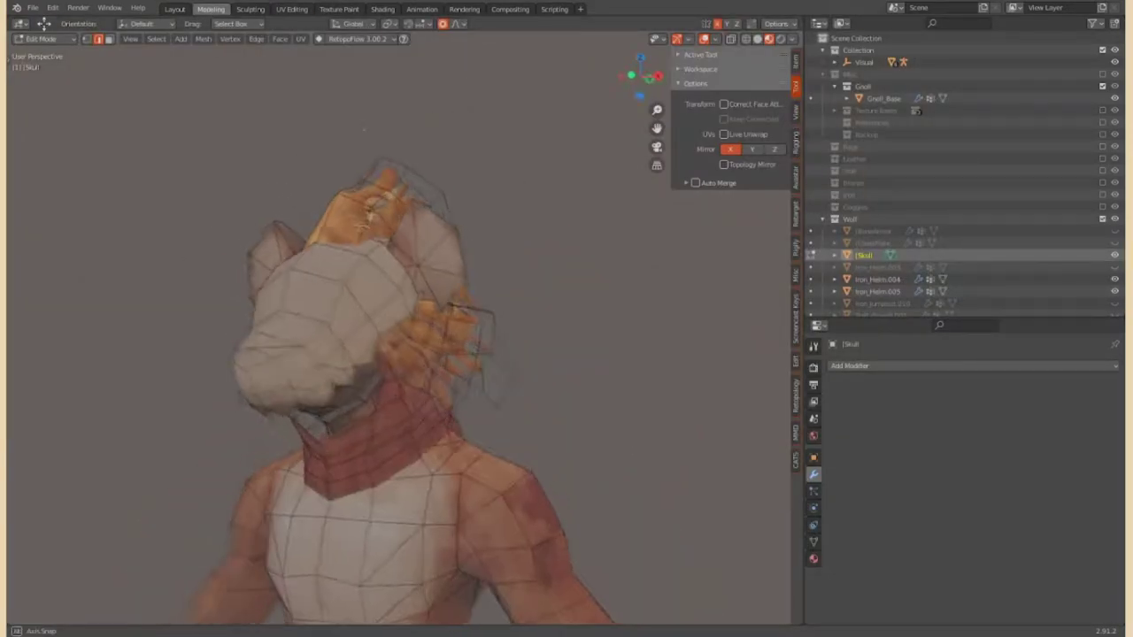
scroll(481, 217, "up", 3)
key("Tab")
middle_click_drag(463, 286, 224, 135)
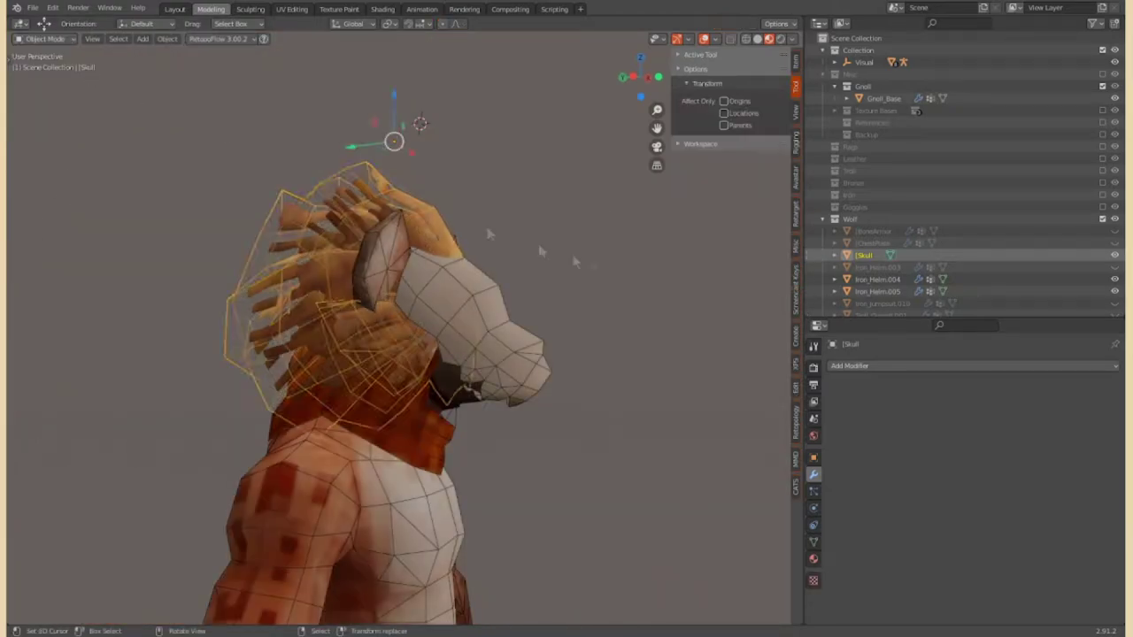
left_click(835, 135)
left_click(885, 170)
key("KP_Decimal")
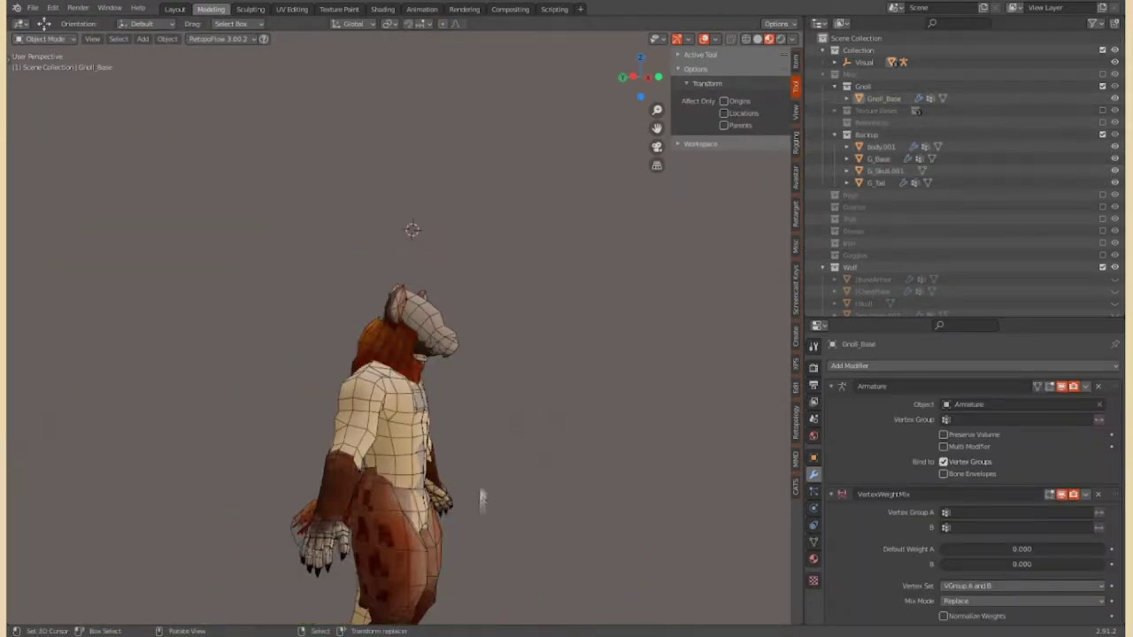
left_click(61, 39)
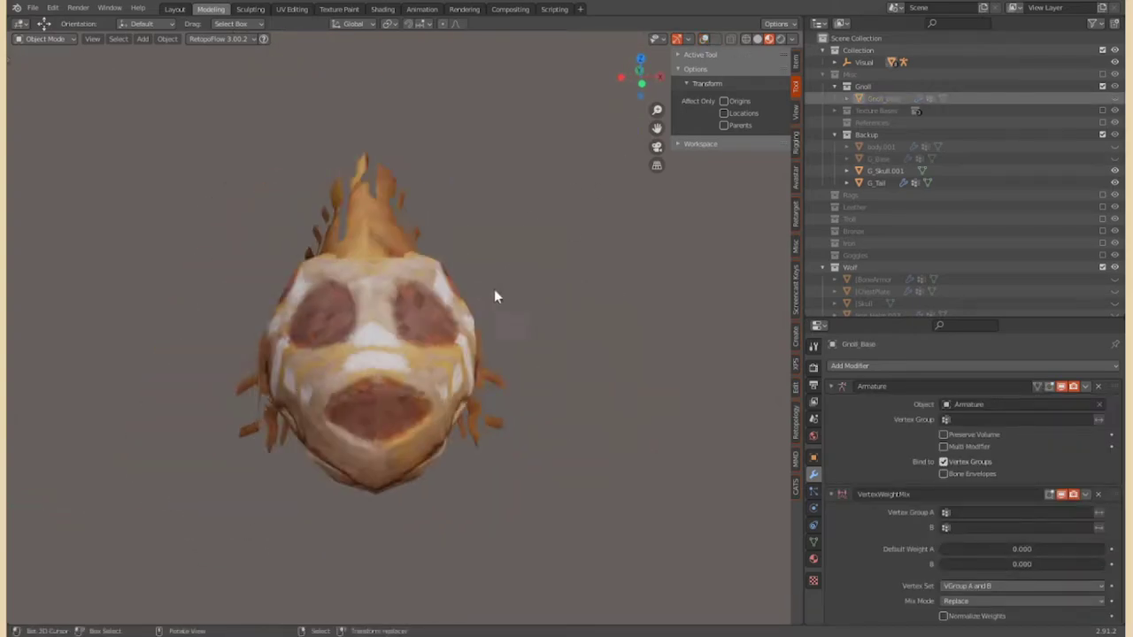
mouse_move(494, 289)
middle_mouse_down()
mouse_move(183, 410)
mouse_move(468, 366)
mouse_move(363, 394)
mouse_move(396, 276)
middle_mouse_up()
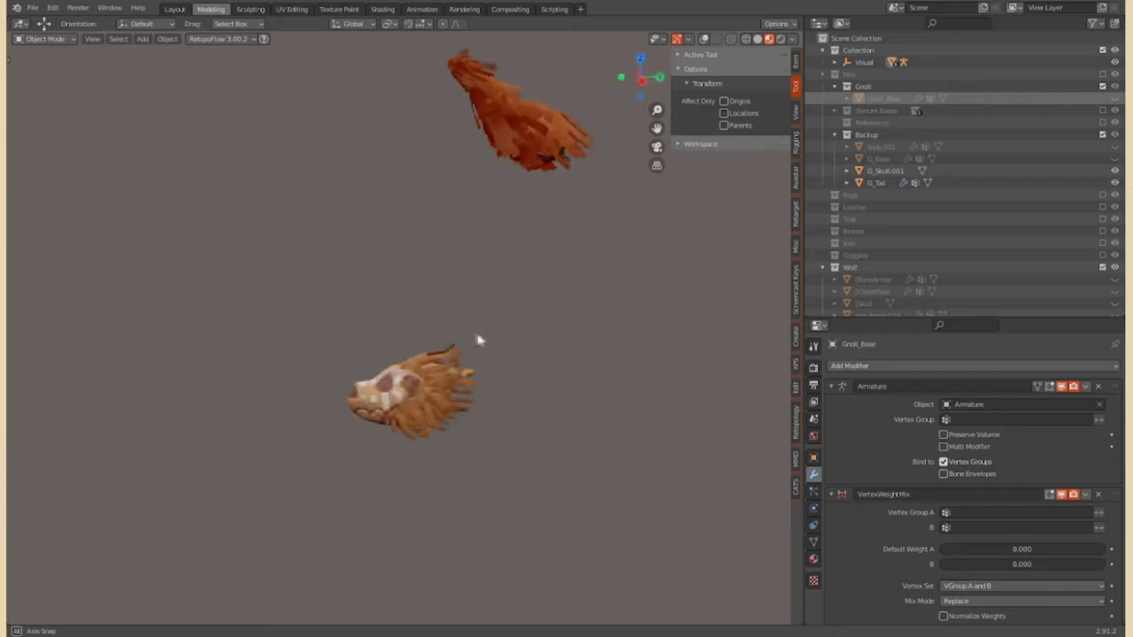
mouse_move(398, 293)
middle_mouse_down()
mouse_move(483, 339)
mouse_move(472, 366)
mouse_move(519, 336)
mouse_move(410, 334)
mouse_move(399, 351)
mouse_move(401, 317)
mouse_move(468, 333)
mouse_move(490, 385)
middle_mouse_up()
scroll(576, 335, "down", 3)
scroll(465, 309, "up", 3)
scroll(490, 384, "up", 3)
left_click(410, 329)
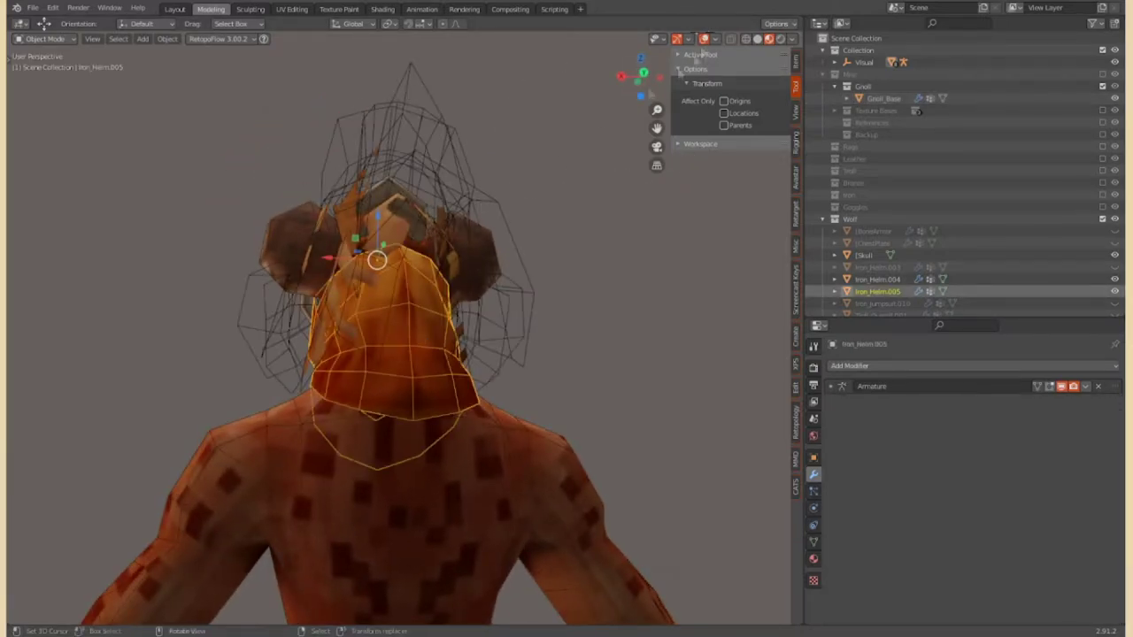
Rotate and move the selected collar faces on Iron_Helm.005
key("Tab")
key("r")
left_click(370, 280)
middle_click_drag(372, 293, 365, 203)
key("g")
middle_click_drag(341, 318, 372, 266)
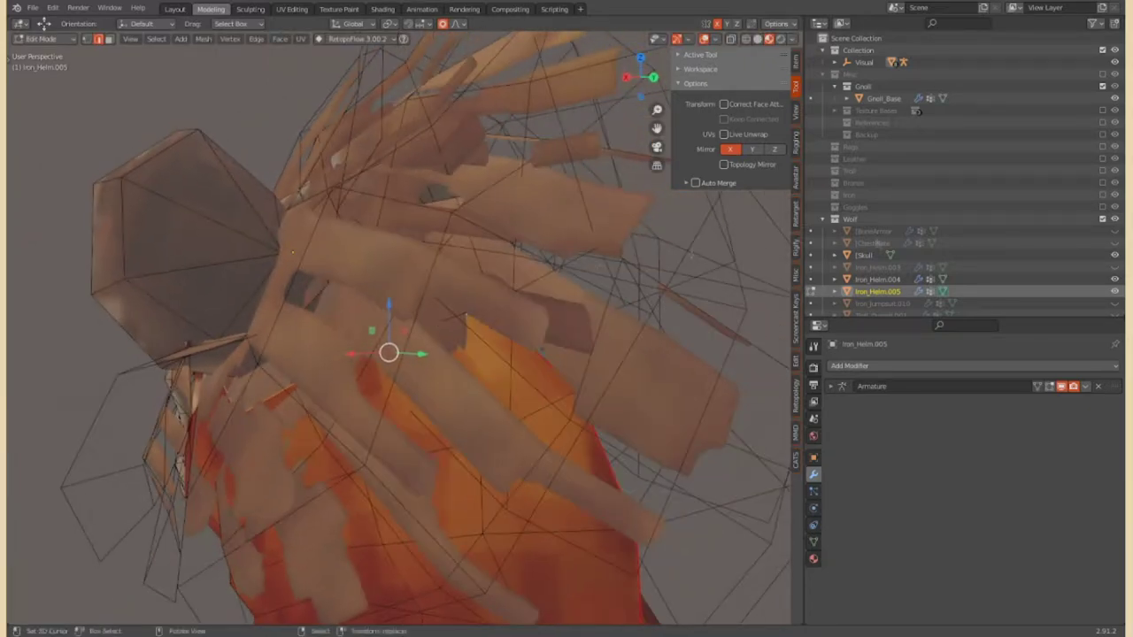
Extrude the collar's top faces upward behind the head and shift them with soft falloff
key("3")
middle_click_drag(365, 222, 390, 239)
key("e")
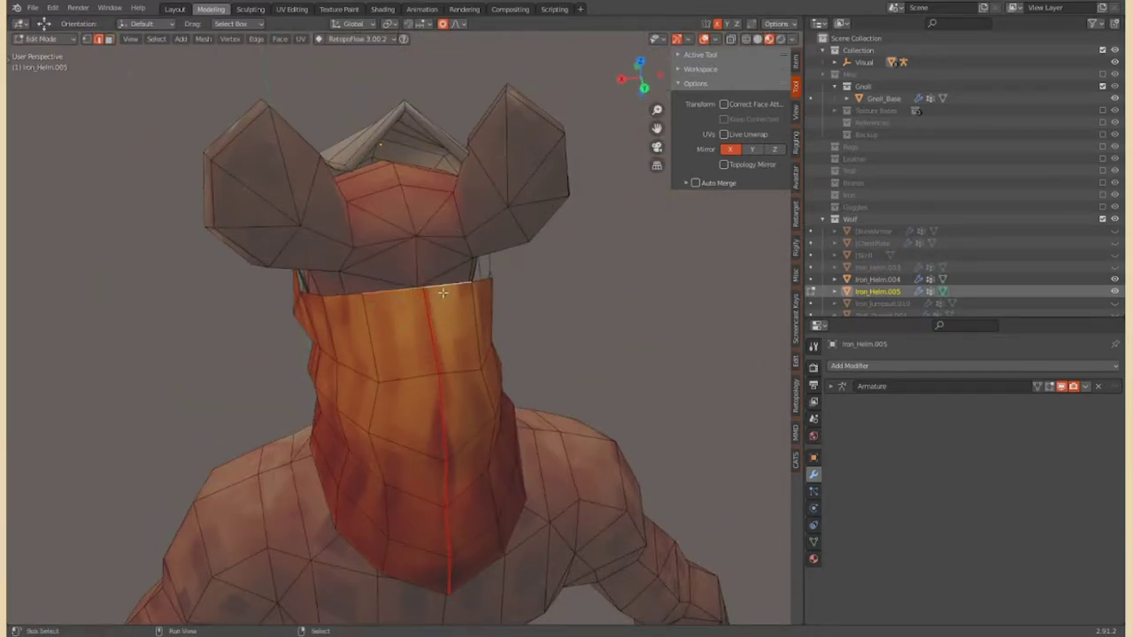
left_click(407, 227)
key("g")
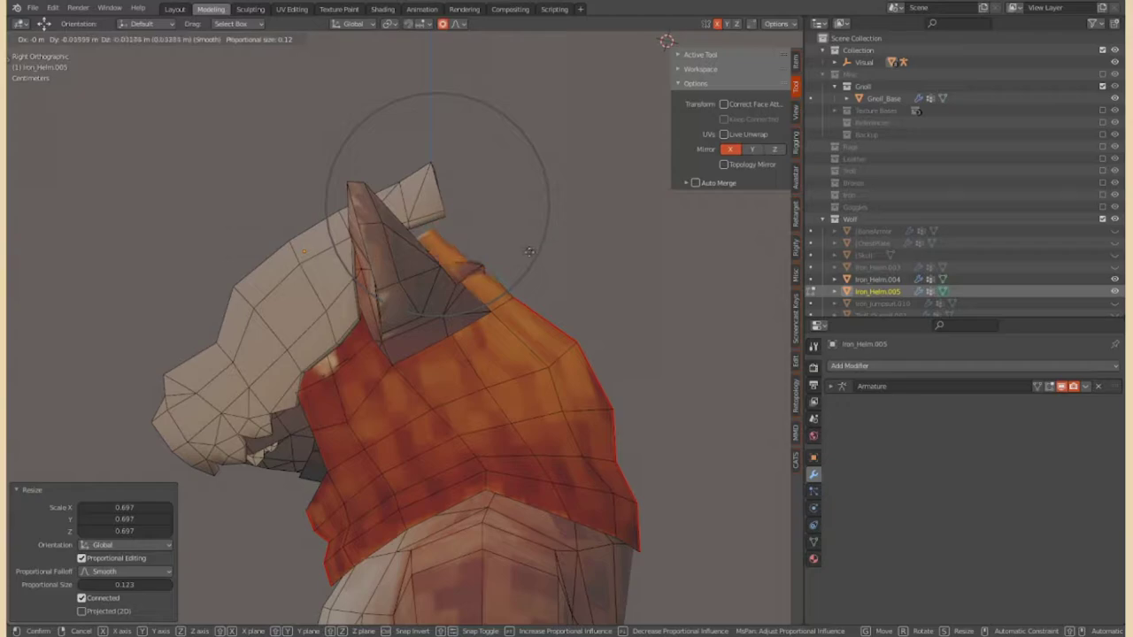
middle_click_drag(473, 275, 395, 294)
With topology mirror enabled, move the collar vertices to hug the neck
left_click(724, 164)
middle_click_drag(407, 354, 372, 336)
left_click(323, 308)
middle_click_drag(323, 308, 507, 266)
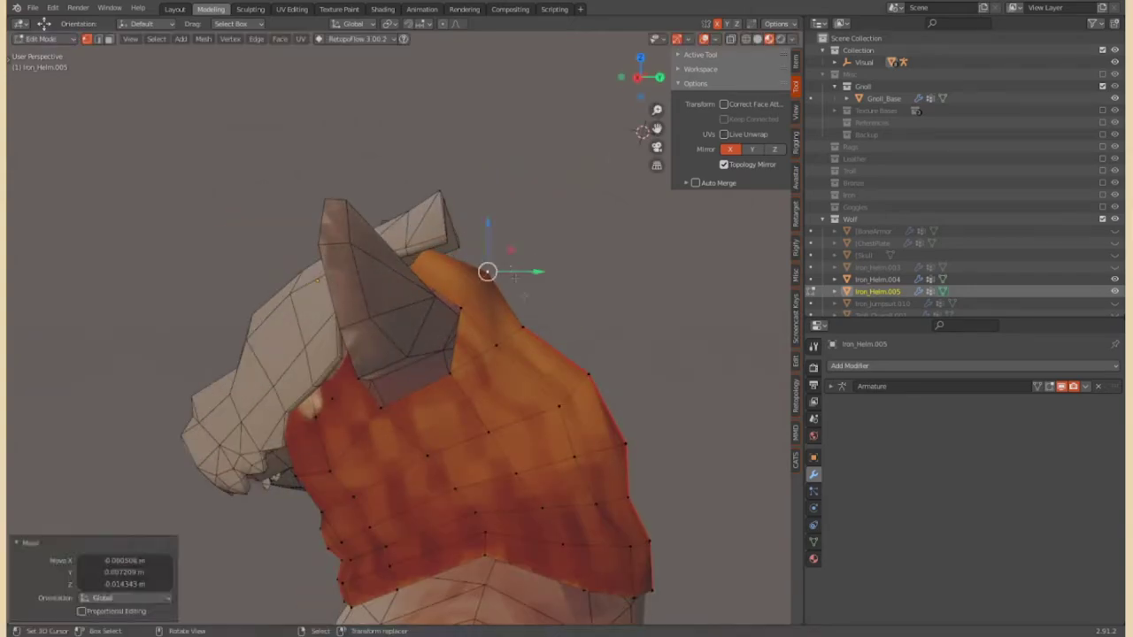
left_click(97, 40)
right_click(611, 244)
middle_click_drag(610, 265, 444, 350)
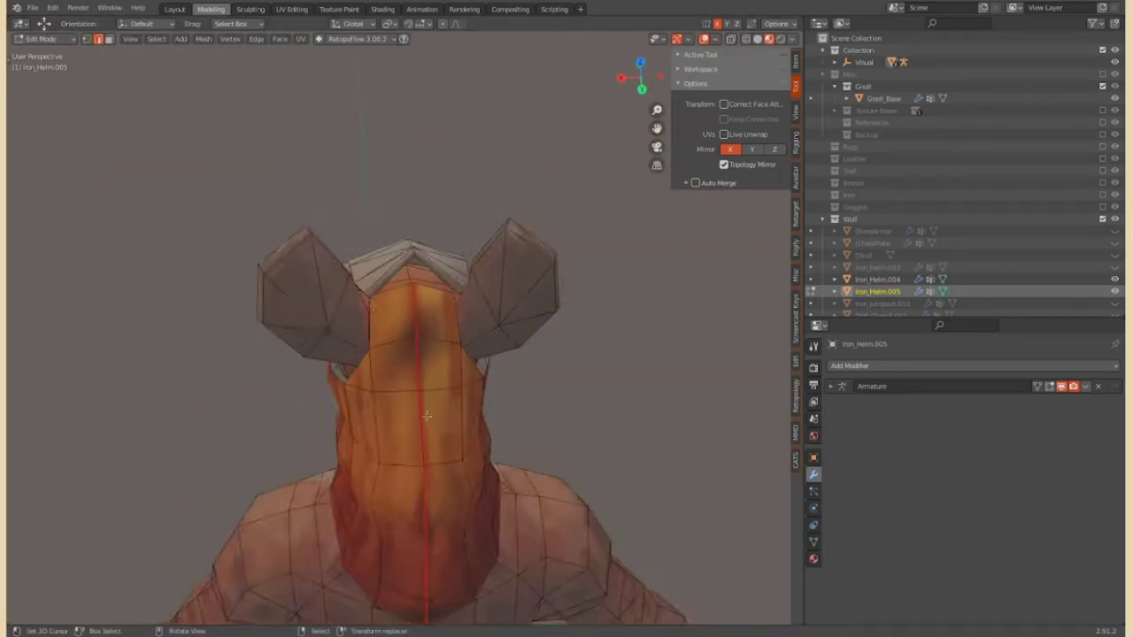
key("KP_3")
scroll(367, 372, "up", 3)
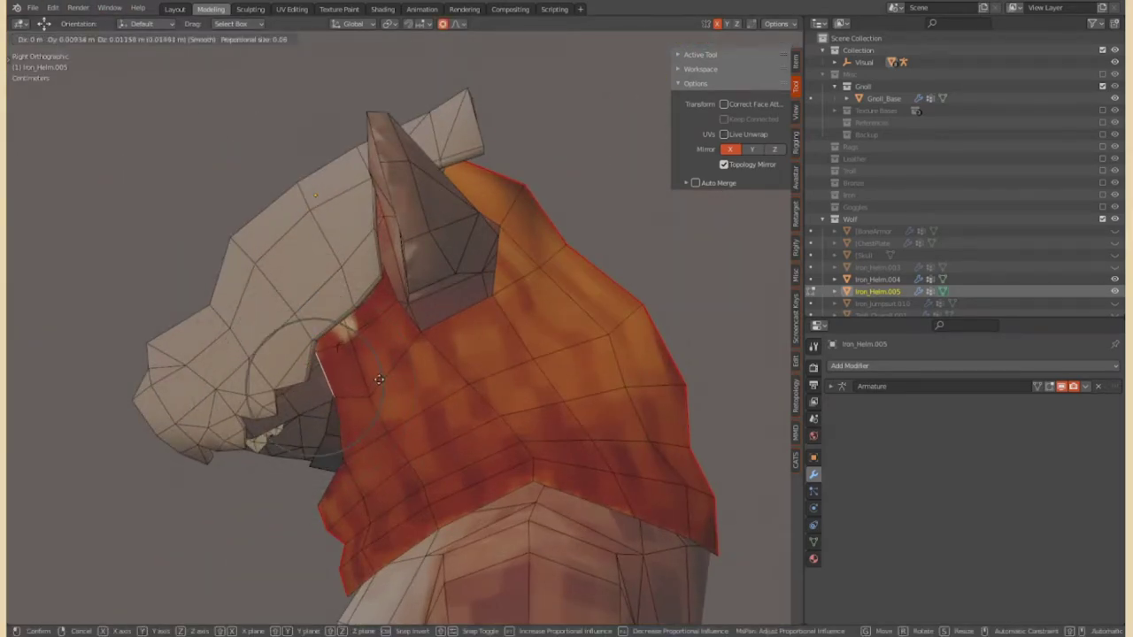
Shift the collar edges to wrap the back of the head, then select Iron_Helm.004
key("g")
left_click(409, 369)
middle_click_drag(409, 368, 148, 236)
left_click(504, 302)
mouse_move(504, 302)
middle_mouse_down()
mouse_move(347, 423)
mouse_move(250, 299)
mouse_move(514, 445)
mouse_move(227, 405)
mouse_move(575, 366)
mouse_move(531, 372)
mouse_move(271, 235)
middle_mouse_up()
key("Tab")
left_click(389, 266)
middle_click_drag(390, 265, 177, 127)
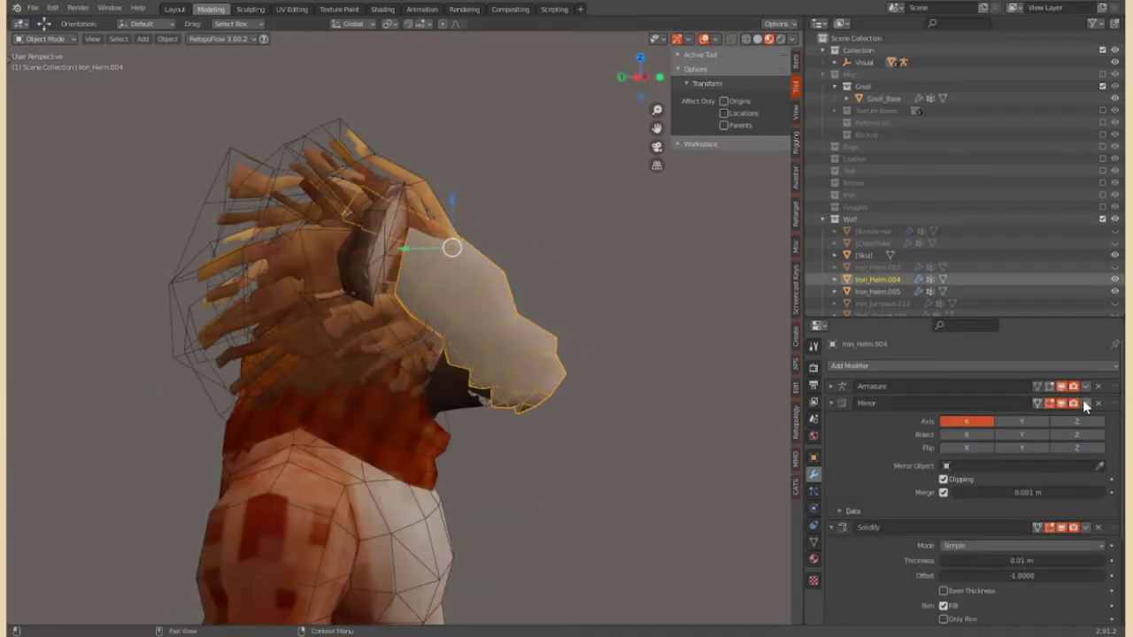
Isolate the Iron_Helm.004 helm and hide the collar piece covering it
key("ctrl+x")
mouse_move(531, 371)
middle_mouse_down()
mouse_move(431, 373)
mouse_move(221, 265)
middle_mouse_up()
key("Tab")
scroll(398, 354, "up", 5)
mouse_move(399, 354)
middle_mouse_down()
mouse_move(445, 419)
mouse_move(416, 381)
mouse_move(460, 407)
mouse_move(425, 354)
mouse_move(442, 380)
mouse_move(479, 311)
mouse_move(443, 291)
mouse_move(424, 419)
mouse_move(330, 195)
middle_mouse_up()
key("slash")
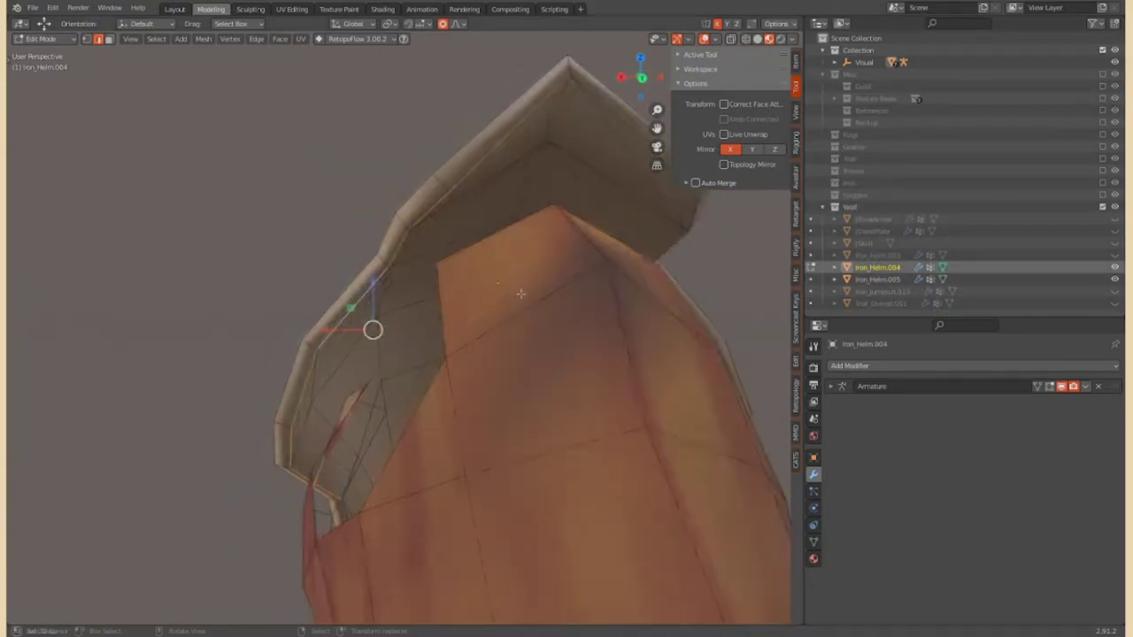
key("Tab")
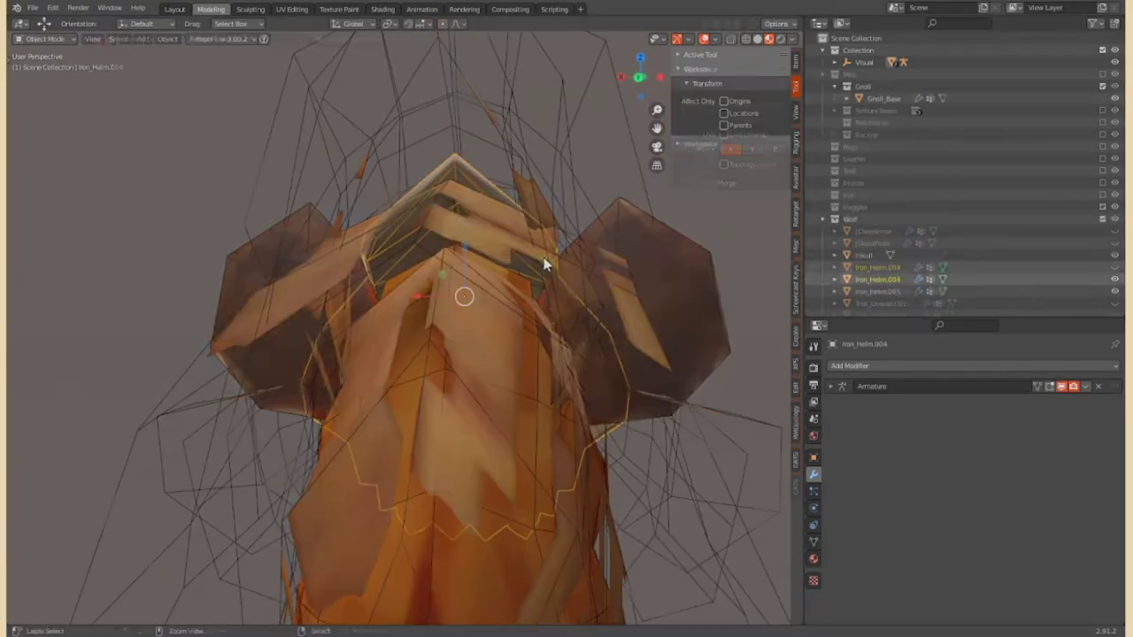
middle_click_drag(542, 257, 504, 263)
key("shift+h")
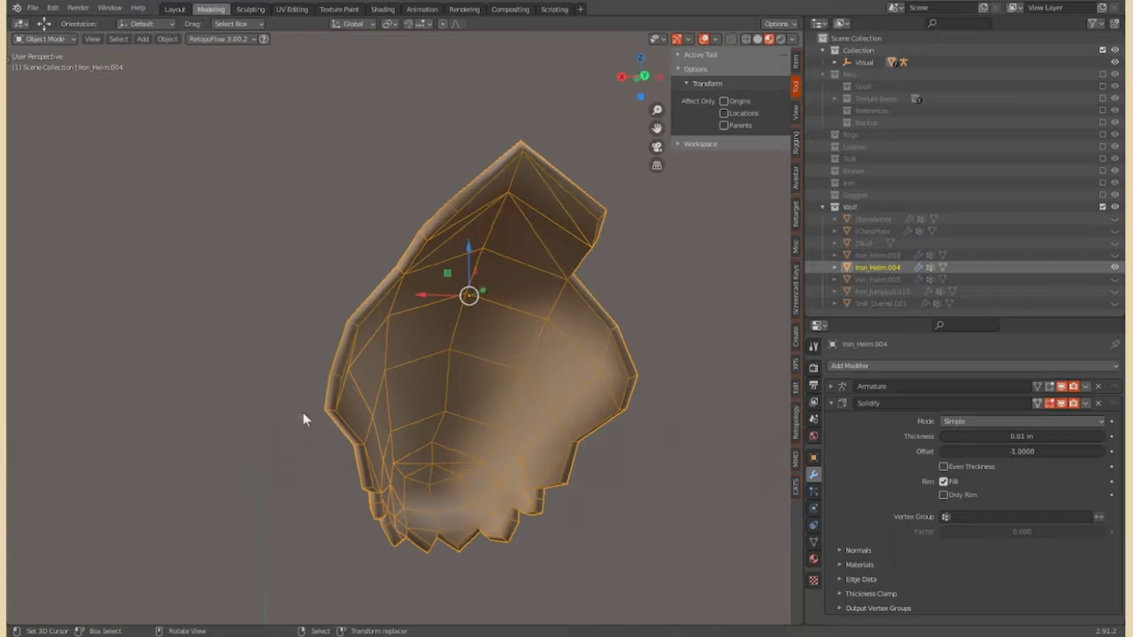
left_click(61, 65)
mouse_move(293, 372)
middle_mouse_down()
mouse_move(429, 433)
mouse_move(450, 256)
mouse_move(395, 409)
middle_mouse_up()
middle_click_drag(534, 406, 496, 266)
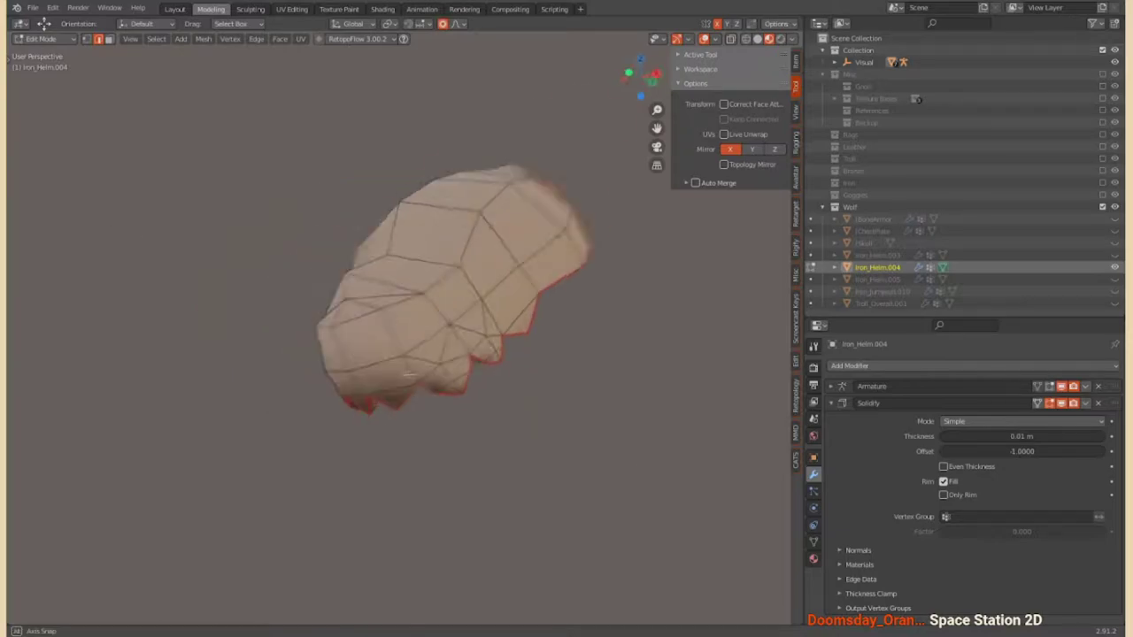
Add a WeightedNormal modifier, keeping Armature on top with Solidify directly beneath it
left_click(44, 39)
left_click(53, 53)
left_click(850, 366)
left_click(772, 454)
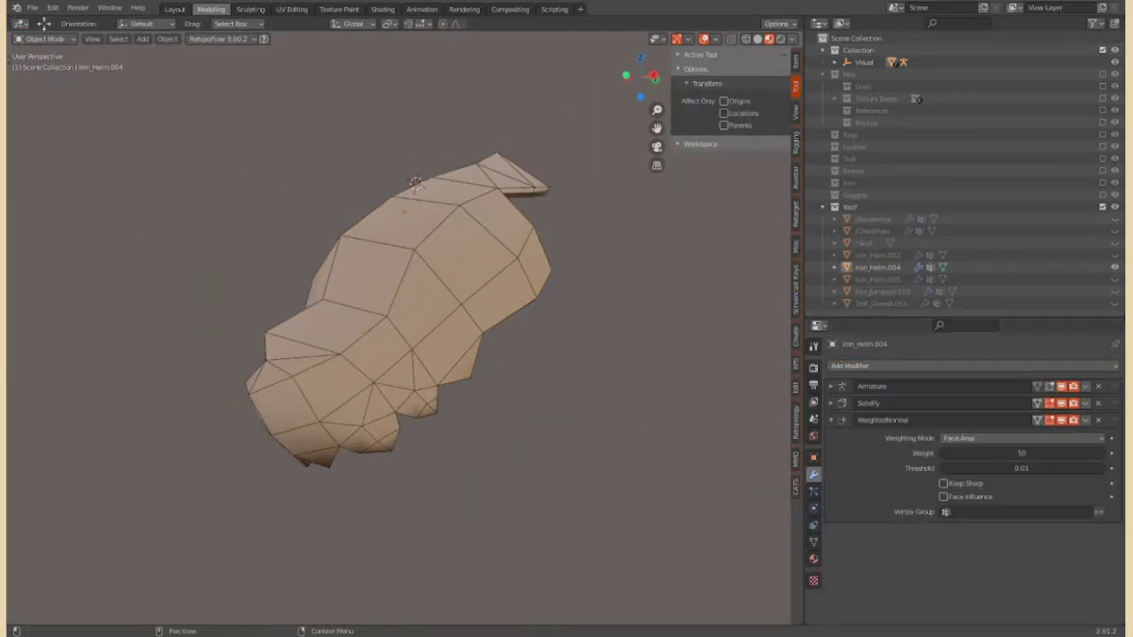
left_click_drag(1112, 420, 1115, 395)
left_click_drag(1116, 496, 1036, 390)
mouse_move(399, 310)
middle_mouse_down()
mouse_move(106, 232)
mouse_move(569, 458)
mouse_move(276, 463)
mouse_move(572, 403)
mouse_move(496, 266)
middle_mouse_up()
key("Tab")
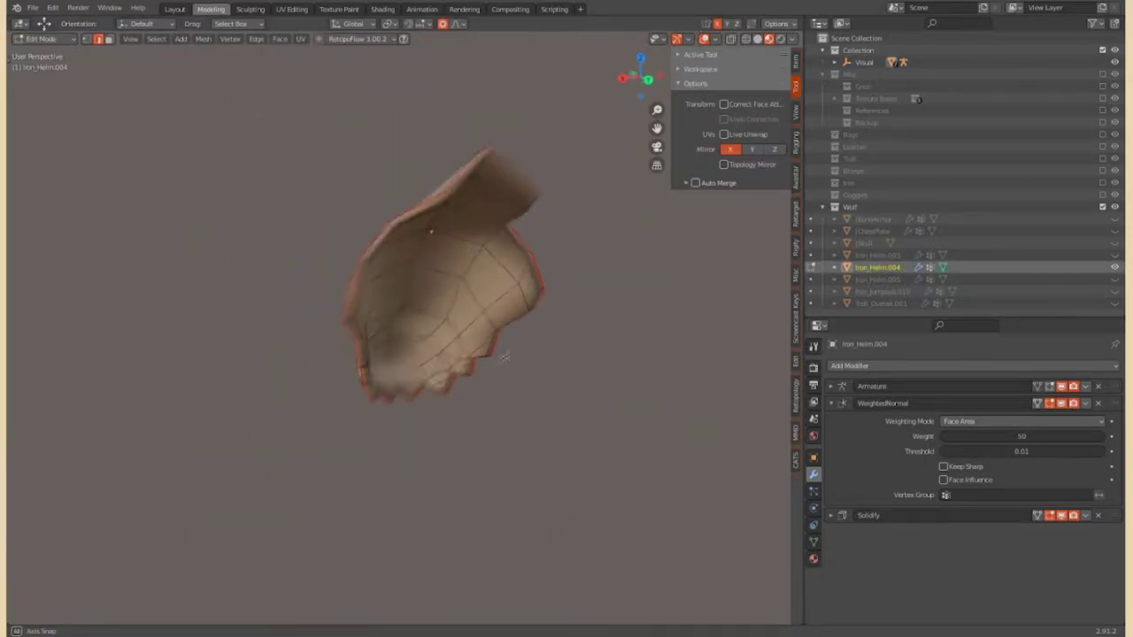
left_click(965, 515)
scroll(945, 526, "down", 2)
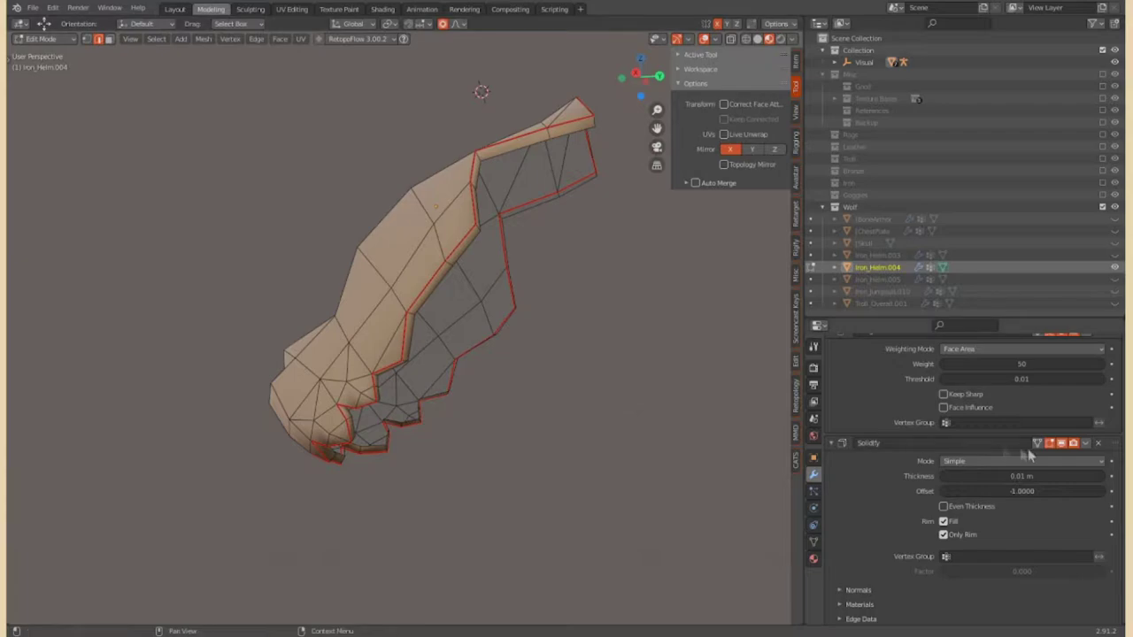
left_click_drag(1029, 451, 1053, 372)
left_click(1087, 369)
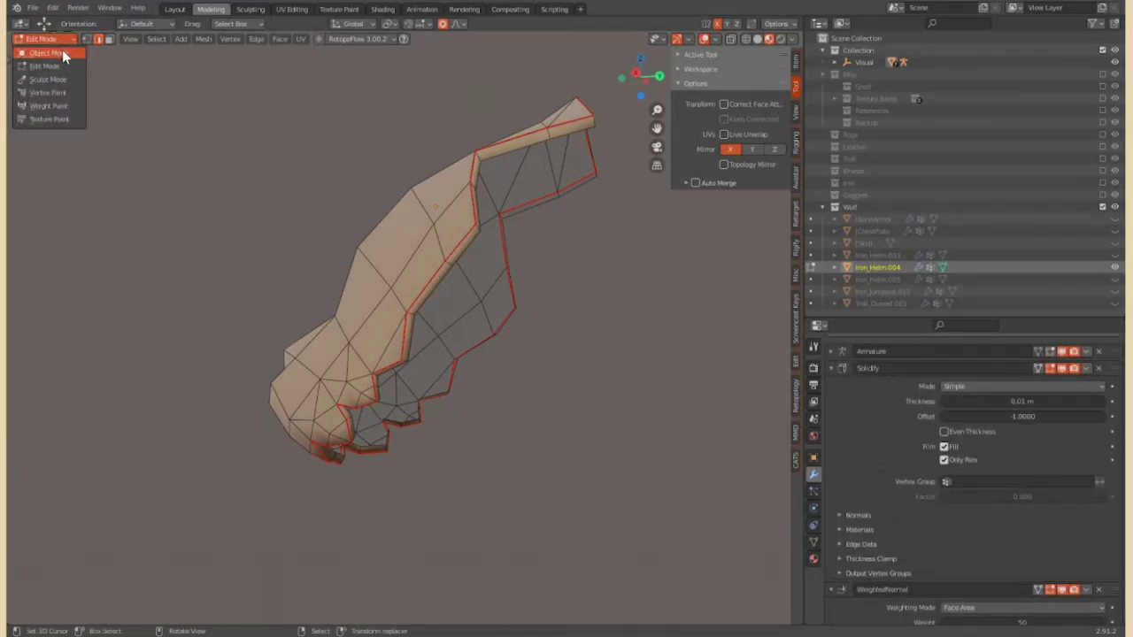
Apply the Solidify modifier so the helm gets real shell thickness
left_click(62, 53)
key("ctrl+a")
left_click(44, 66)
scroll(580, 457, "up", 3)
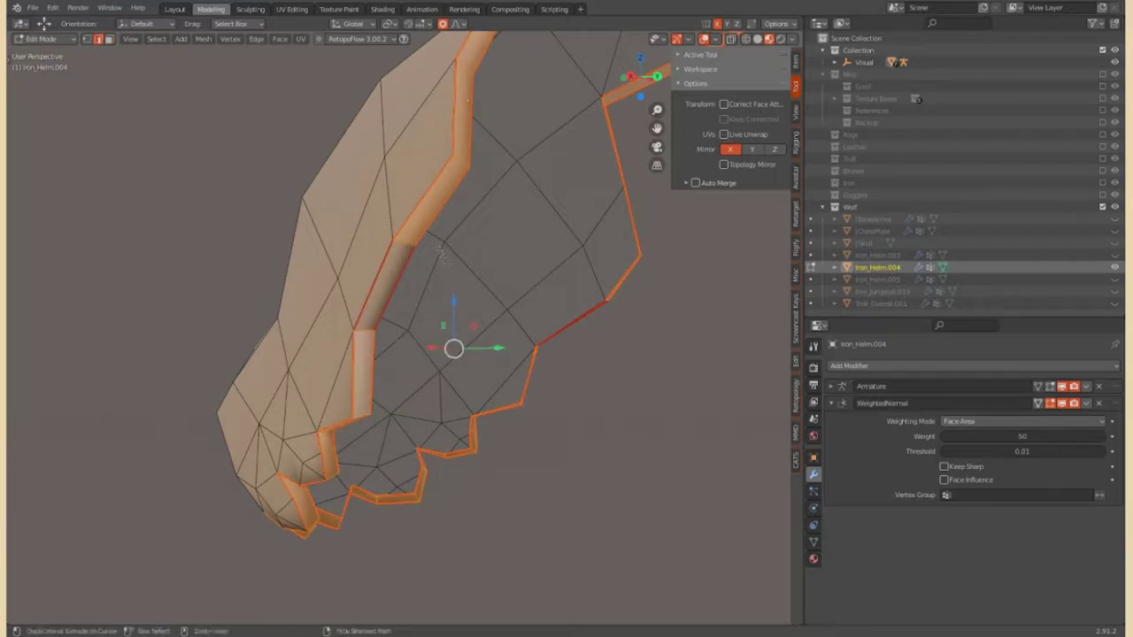
Add a loop cut around the helm rim and fatten the shell with Alt+S
middle_click_drag(457, 158, 699, 442)
right_click(700, 437)
left_click(700, 438)
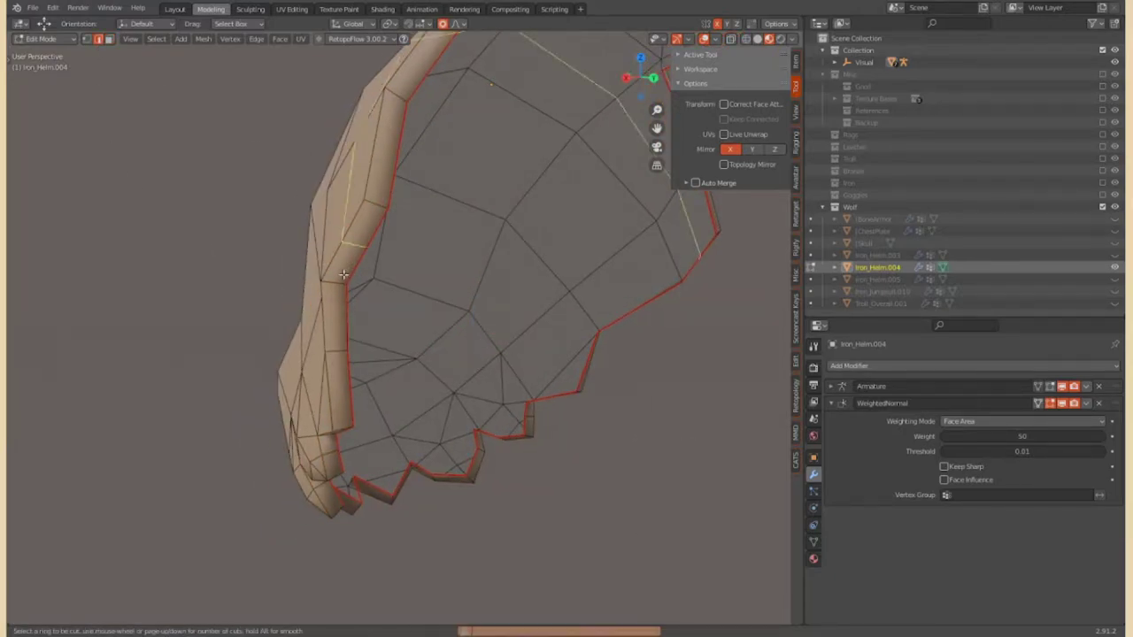
key("alt+s")
left_click(698, 395)
Back in object mode, show the Groll collection and delete Iron_Helm.003
mouse_move(688, 369)
middle_mouse_down()
mouse_move(460, 323)
mouse_move(266, 177)
middle_mouse_up()
left_click(44, 39)
left_click(44, 51)
mouse_move(266, 266)
middle_mouse_down()
mouse_move(394, 343)
mouse_move(283, 341)
middle_mouse_up()
left_click(395, 343)
left_click(1114, 98)
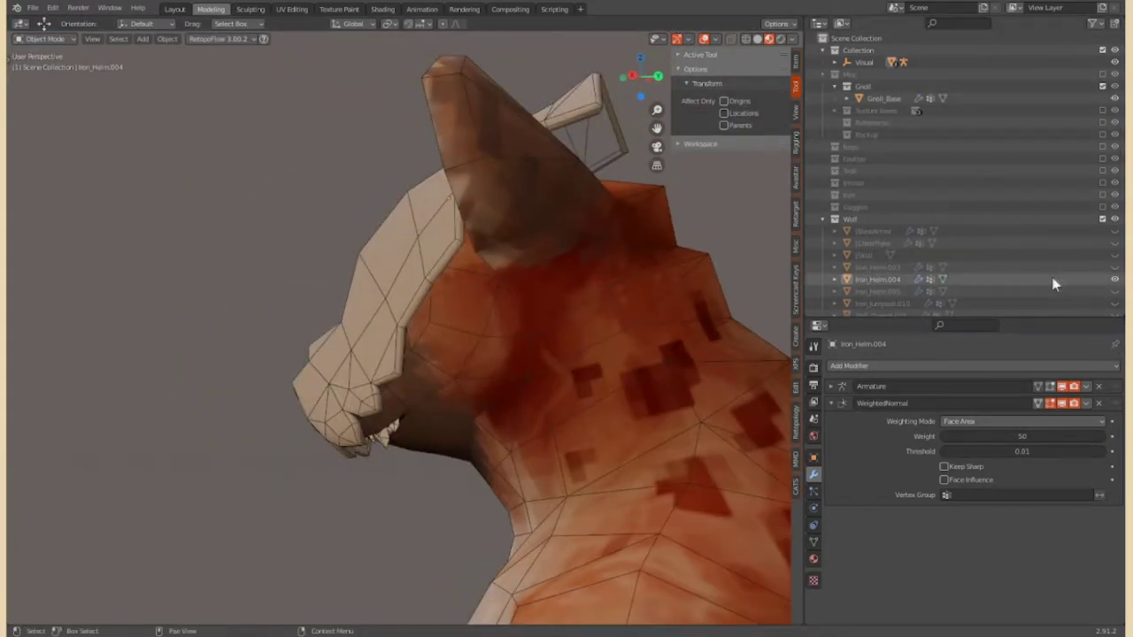
scroll(368, 450, "down", 3)
left_click(499, 348)
key("x")
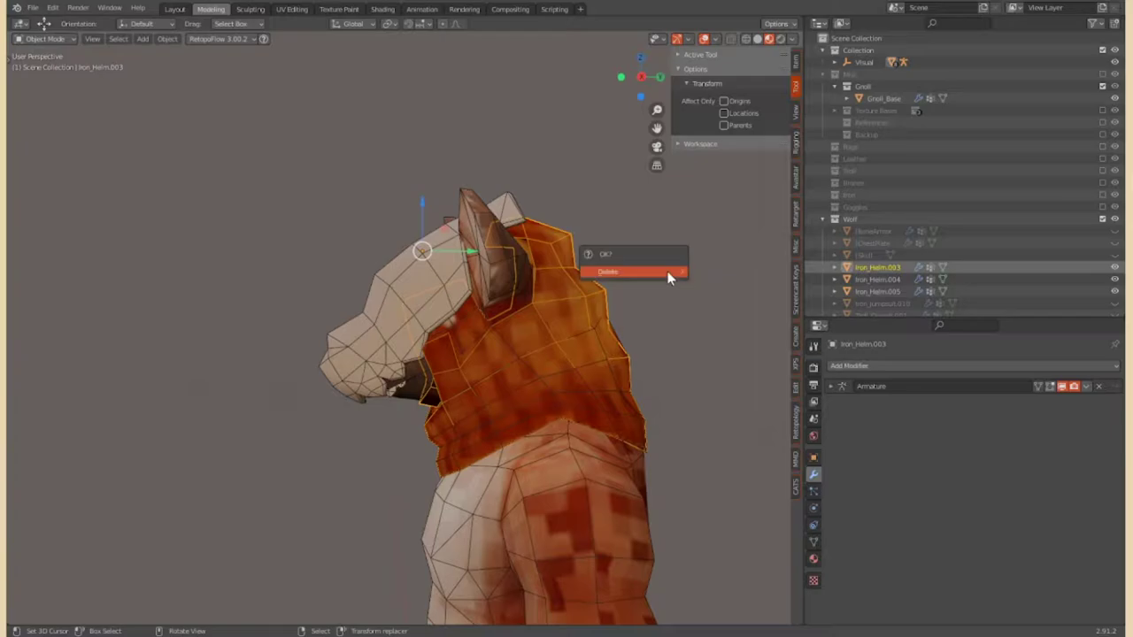
left_click(670, 273)
Select Iron_Helm.004's edges in edit mode and bring it into the UV Editing workspace
mouse_move(496, 354)
middle_mouse_down()
mouse_move(399, 392)
mouse_move(563, 427)
mouse_move(470, 347)
mouse_move(421, 371)
mouse_move(557, 344)
mouse_move(525, 362)
middle_mouse_up()
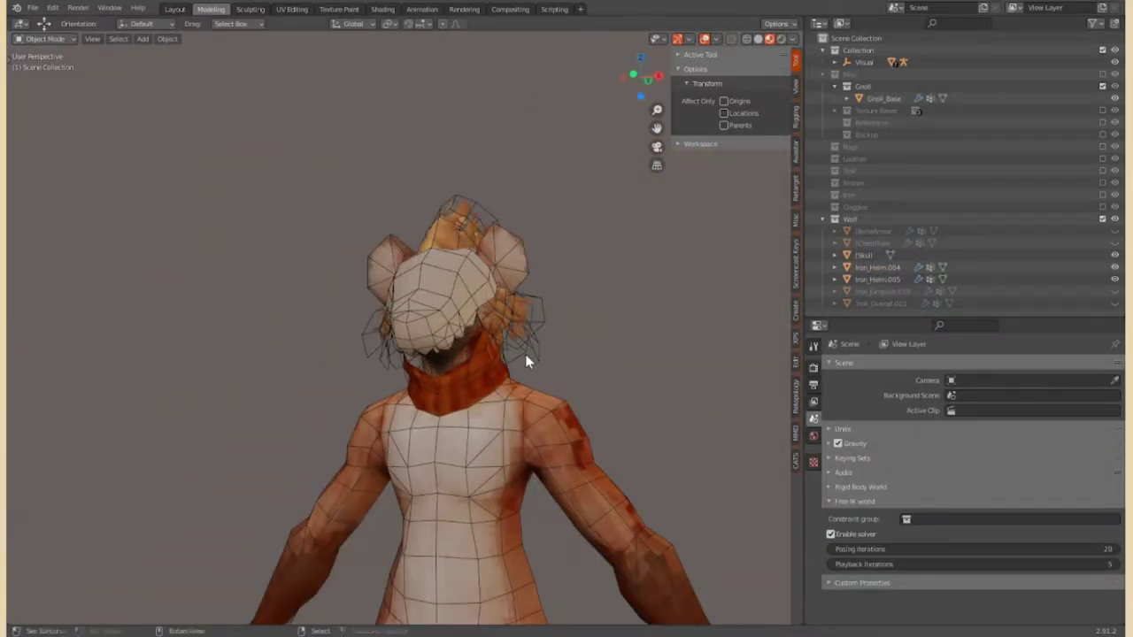
left_click(865, 266)
middle_click_drag(496, 284, 451, 281)
key("Tab")
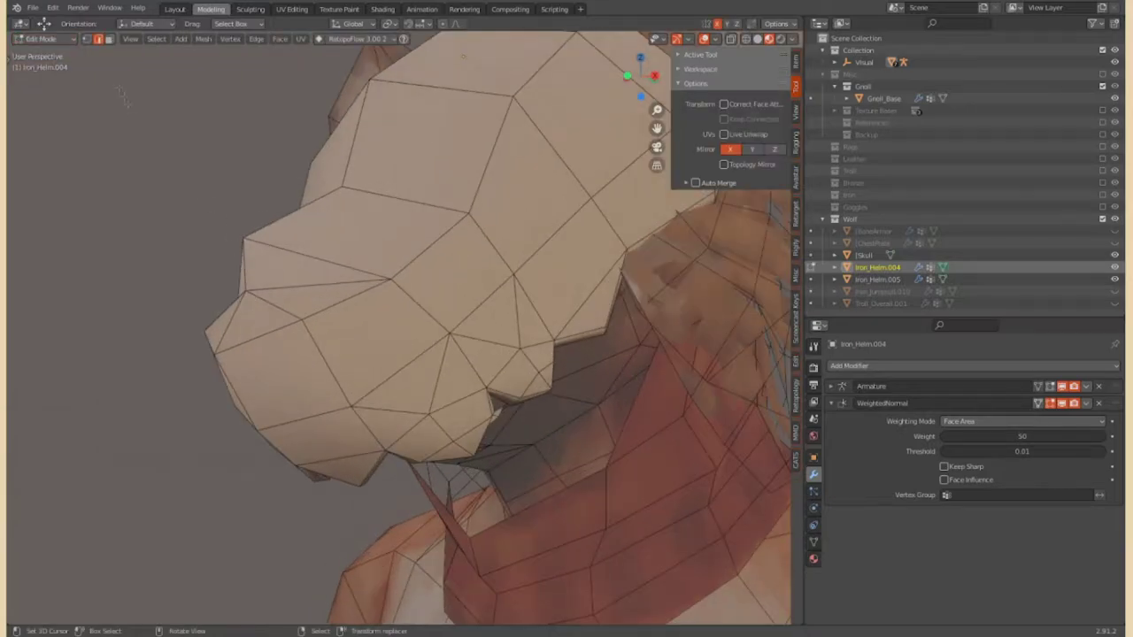
middle_click_drag(566, 319, 638, 438)
key("ctrl+e")
left_click(643, 443)
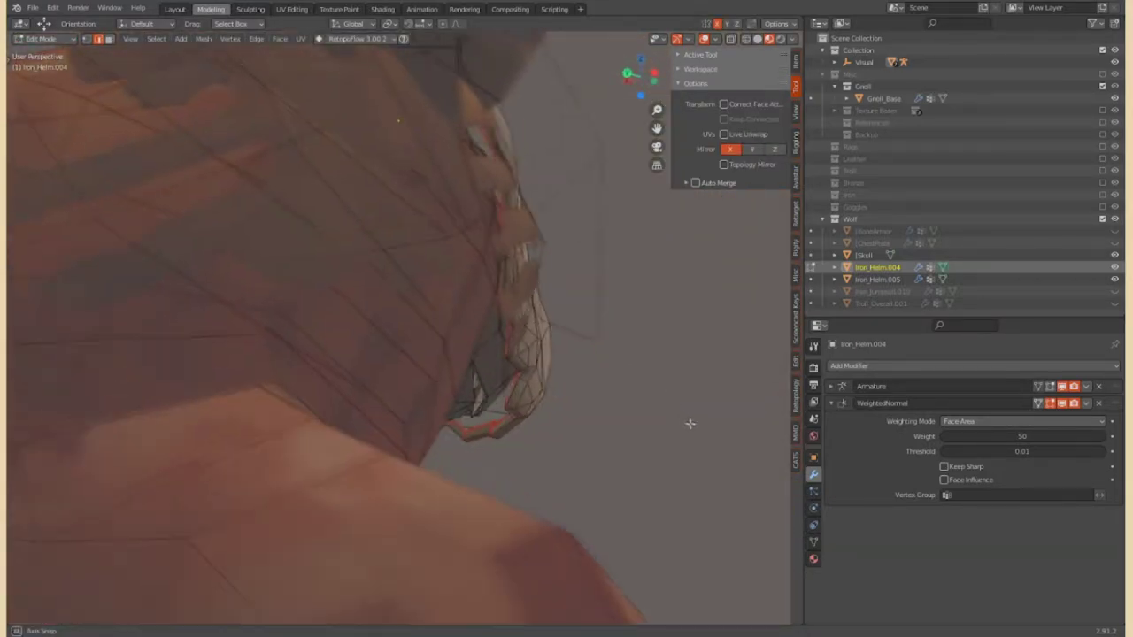
key("ctrl+Page_Down")
scroll(244, 276, "up", 3)
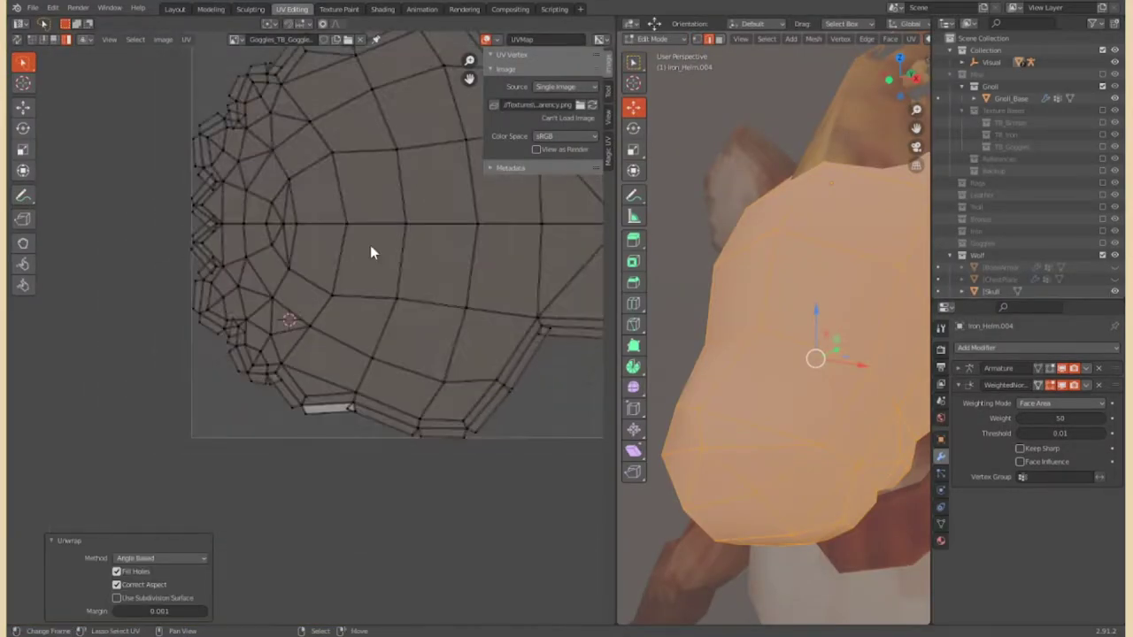
Unwrap the Iron_Helm.004 mesh in the UV Editing workspace
left_click(210, 9)
left_click(291, 9)
key("u")
left_click(293, 321)
key("a")
key("ctrl+Page_Up")
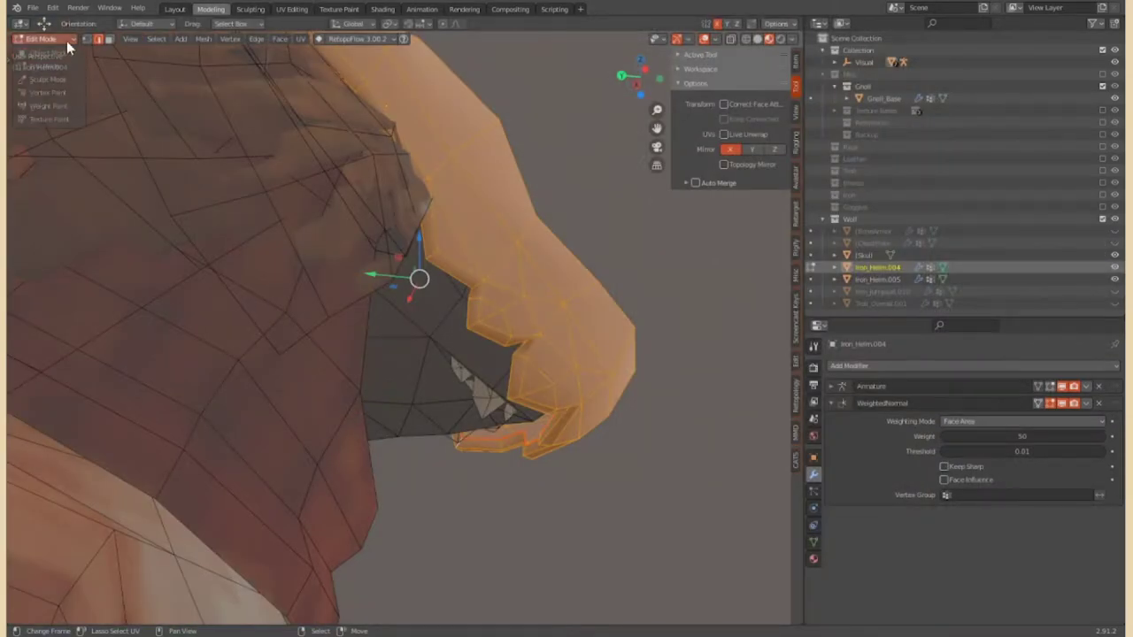
Add the Skull and mane pieces to the selection and unwrap them together into UV islands
middle_click_drag(387, 362, 472, 400)
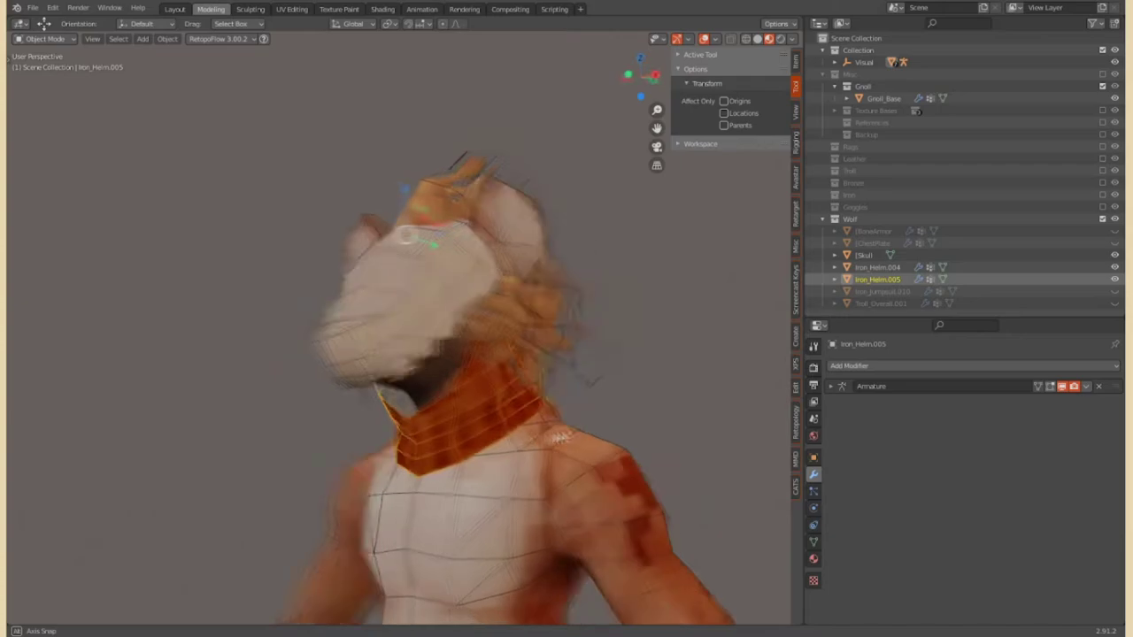
middle_click_drag(387, 446, 372, 243)
left_click(409, 377, "shift")
key("Tab")
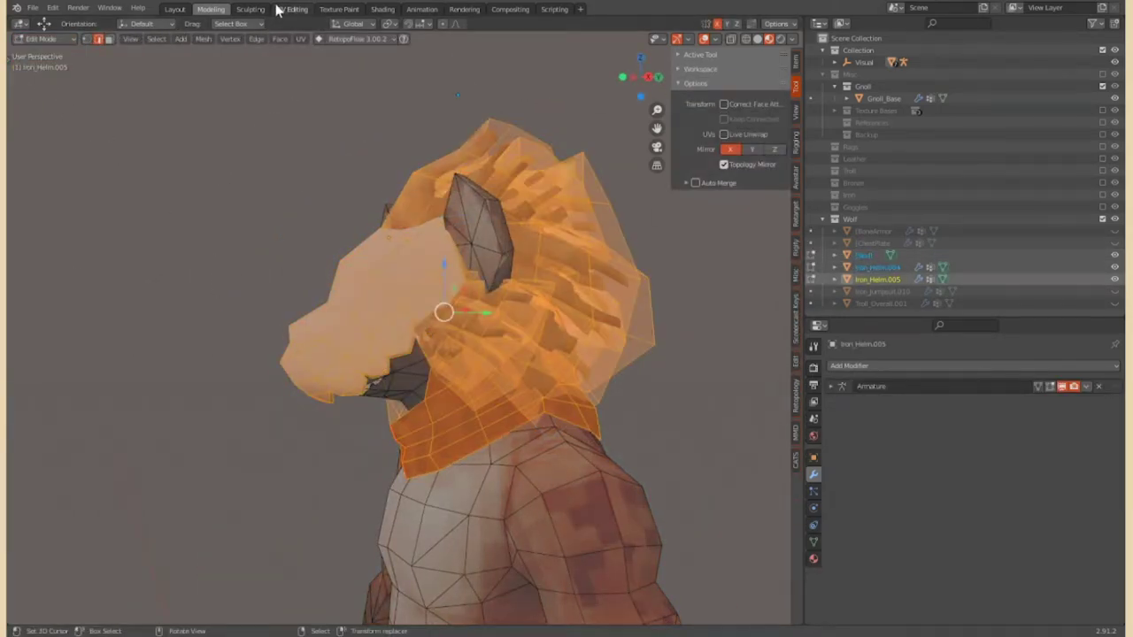
left_click(291, 8)
left_click(170, 147)
key("ctrl+z")
key("u")
left_click(323, 270)
scroll(330, 275, "up", 1)
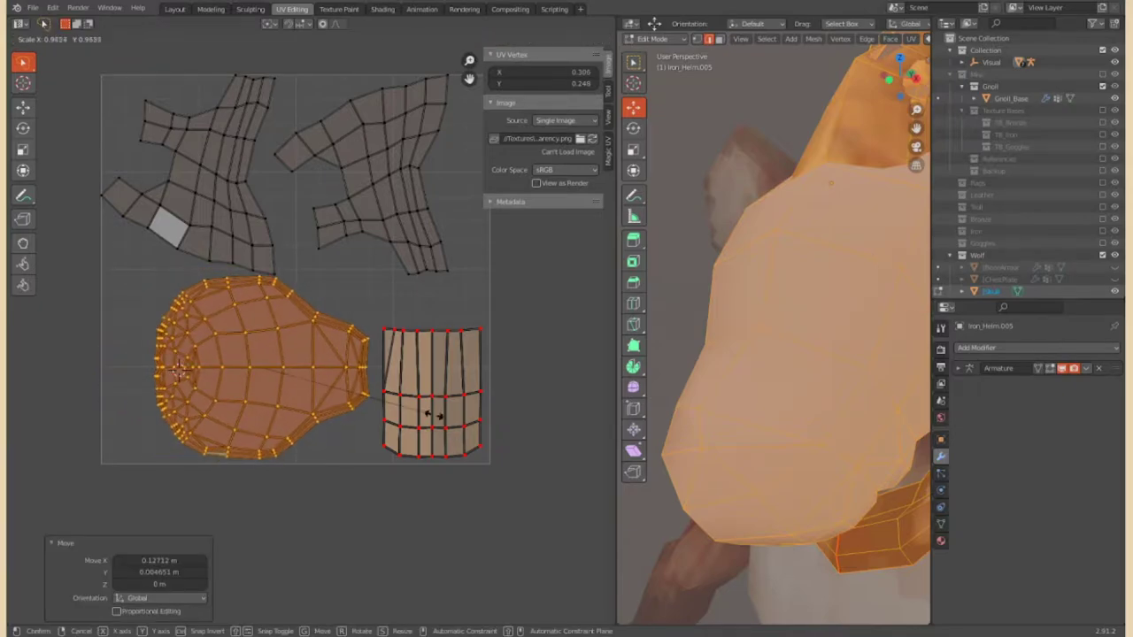
Rotate the top-right and top-left UV islands and scale them down slightly
left_click(402, 378)
key("l")
key("r")
left_click(353, 246)
key("l")
key("r")
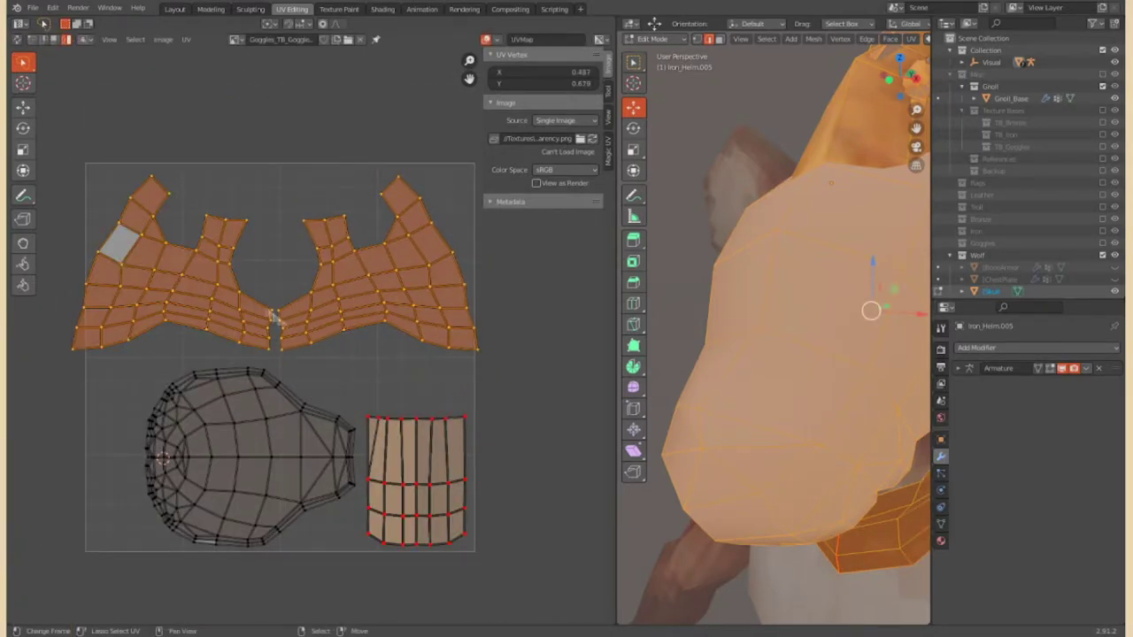
key("s")
left_click(313, 270)
key("g")
Move the skull and cylinder UV islands up and left inside the texture square
left_click(307, 370)
key("l")
key("g")
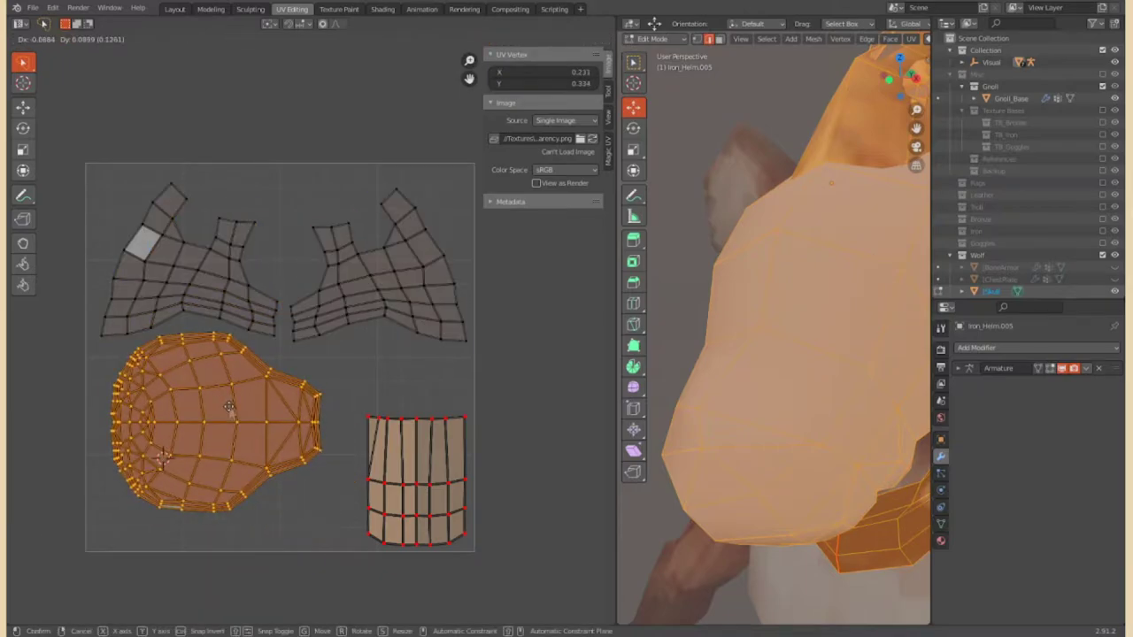
left_click(416, 478)
key("g")
key("a")
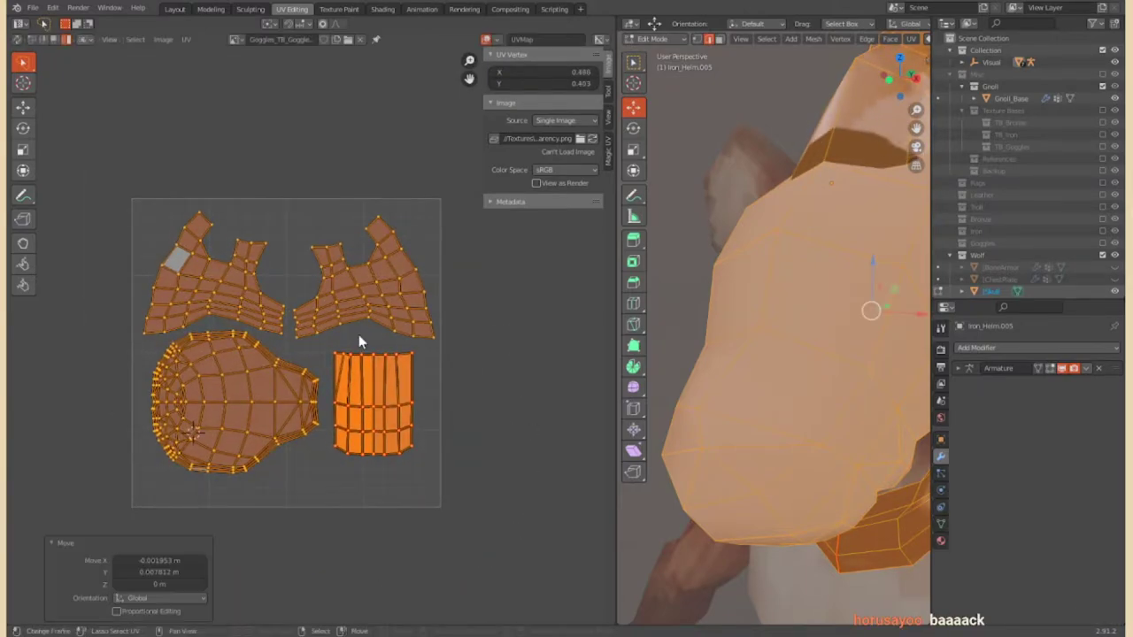
left_click(352, 383)
key("l")
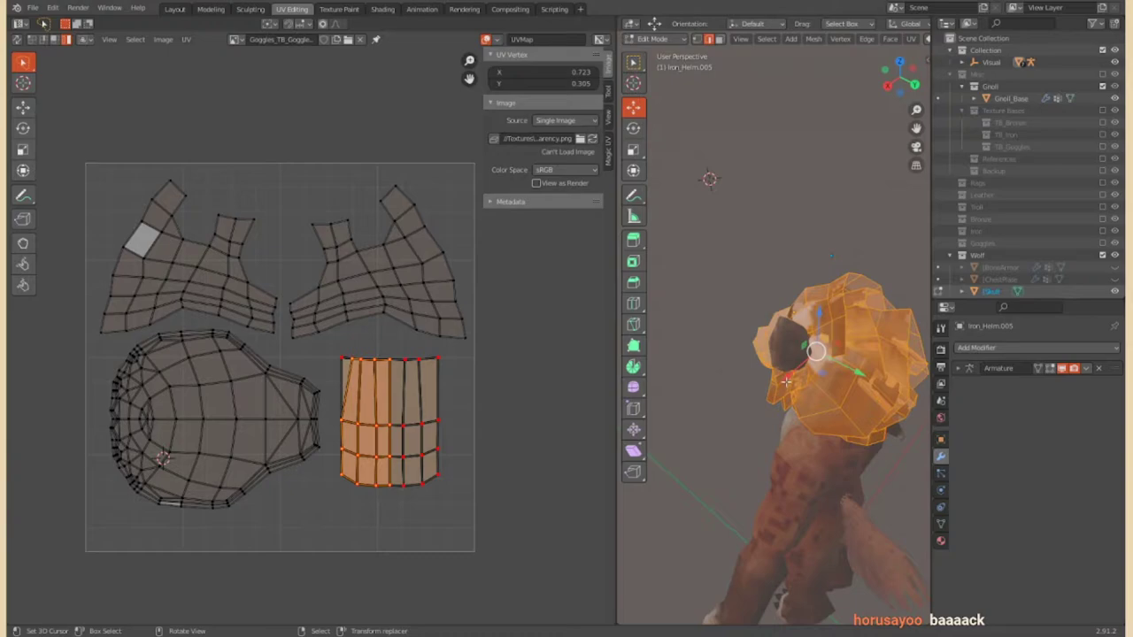
Select the connected mesh piece and make the Skull the active object
middle_click_drag(708, 354, 670, 366)
scroll(333, 383, "up", 2)
key("shift+l")
middle_click_drag(758, 233, 872, 339)
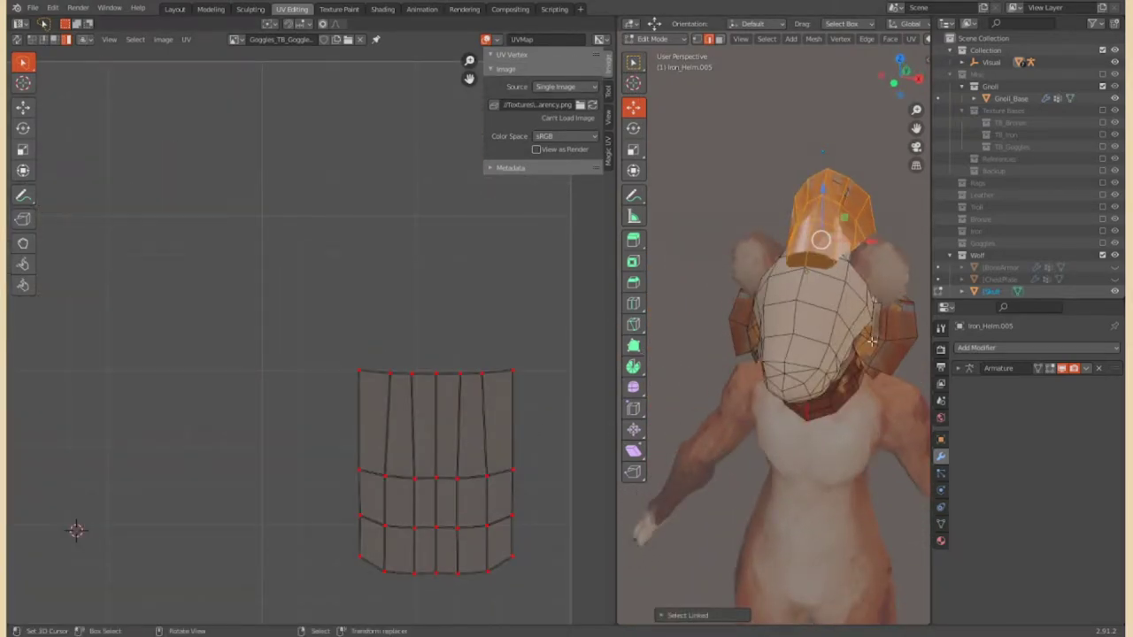
left_click(734, 303)
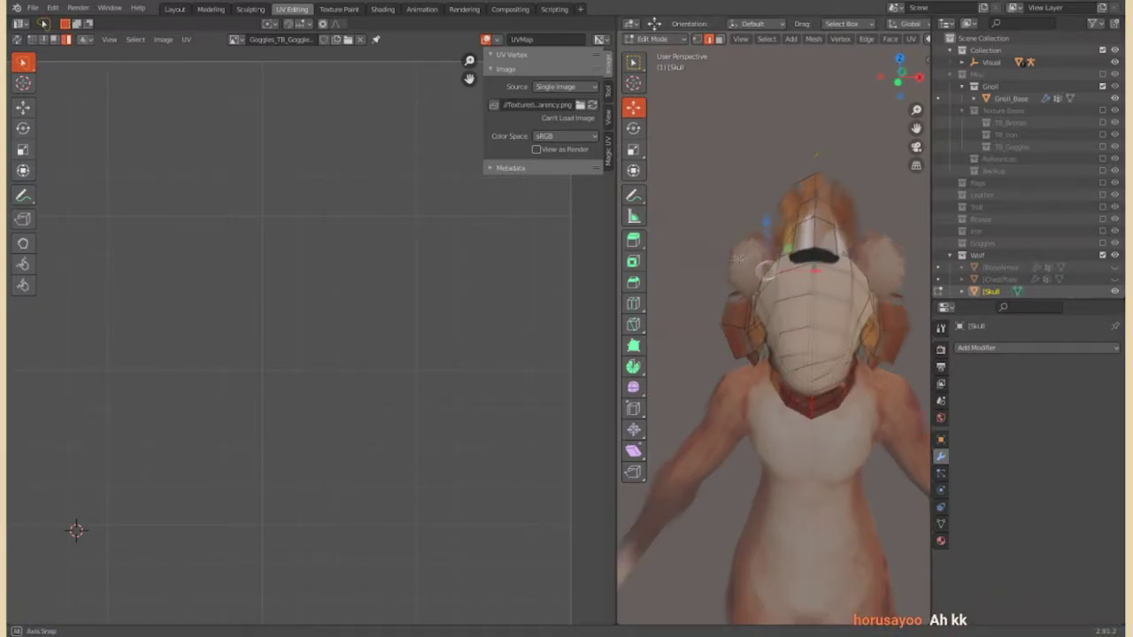
middle_click_drag(778, 354, 850, 363)
Back in the Modeling workspace, open the mane's material settings and browse existing materials
left_click(209, 10)
key("Tab")
middle_click_drag(443, 354, 532, 372)
left_click(814, 560)
left_click(835, 417)
scroll(868, 496, "down", 1)
left_click(852, 538)
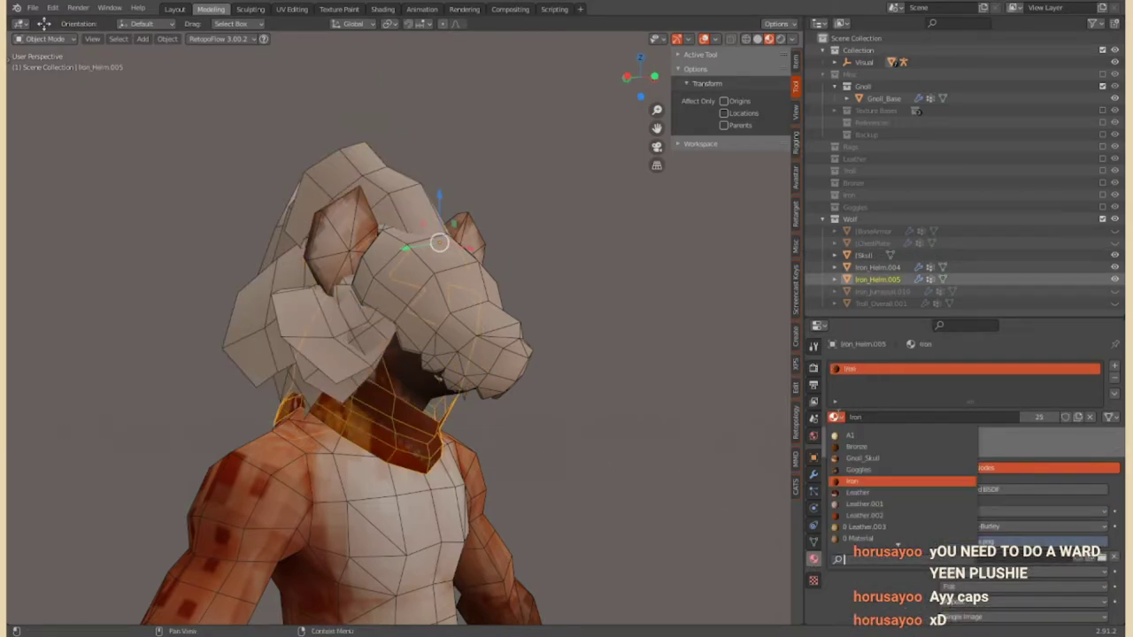
Select the Skull, enable Topology Mirror, and join the helm pieces into Wolf_Helm
mouse_move(531, 372)
middle_mouse_down()
mouse_move(660, 381)
mouse_move(488, 355)
mouse_move(489, 317)
mouse_move(463, 291)
mouse_move(448, 326)
middle_mouse_up()
scroll(488, 316, "down", 3)
scroll(449, 326, "up", 3)
scroll(449, 325, "down", 2)
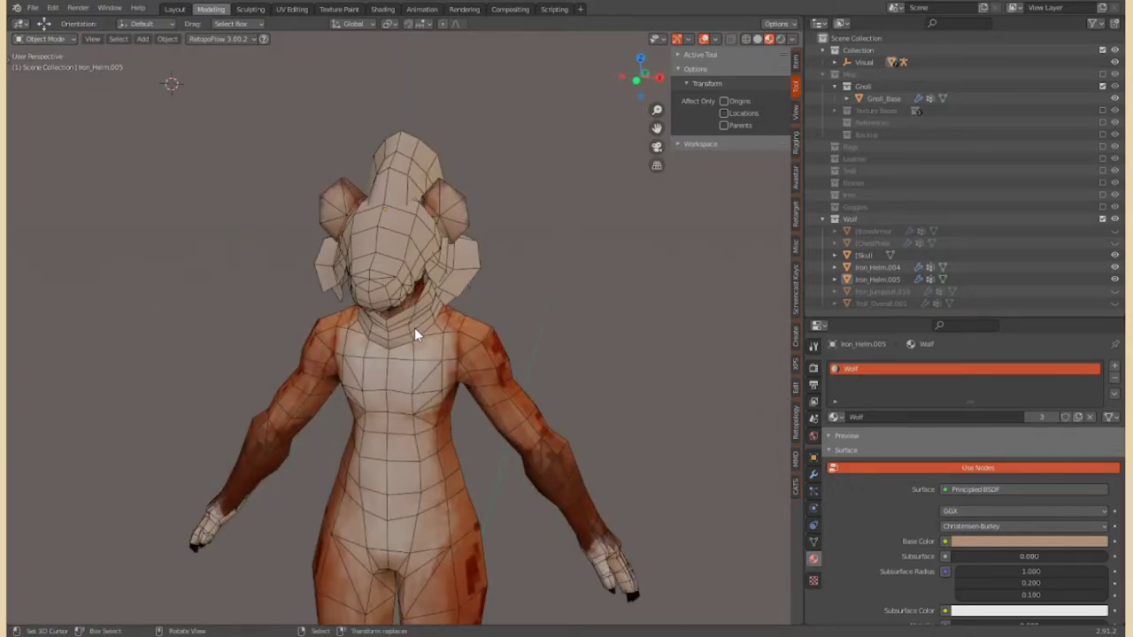
left_click(414, 327)
scroll(414, 327, "up", 4)
mouse_move(467, 291)
middle_mouse_down()
mouse_move(518, 259)
mouse_move(518, 284)
mouse_move(470, 296)
mouse_move(354, 298)
mouse_move(435, 332)
middle_mouse_up()
key("Tab")
key("Tab")
left_click(354, 298)
key("Tab")
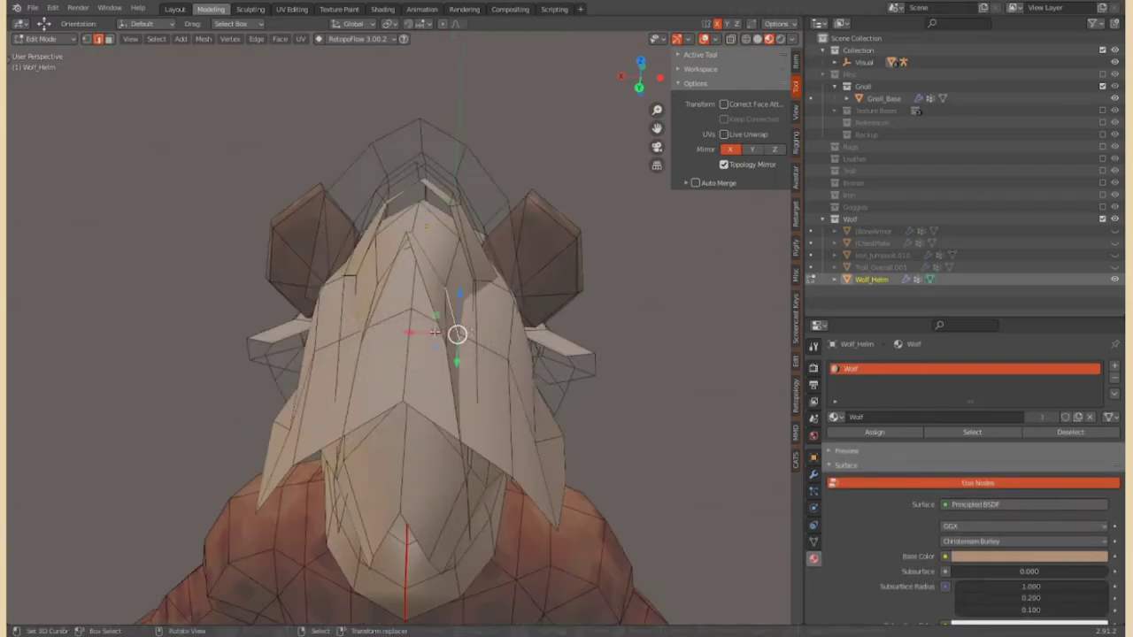
Nudge the helm's side part 0.01687 m along X and try rotating it
left_click_drag(409, 333, 443, 333)
left_click(354, 321)
left_click_drag(312, 320, 354, 321)
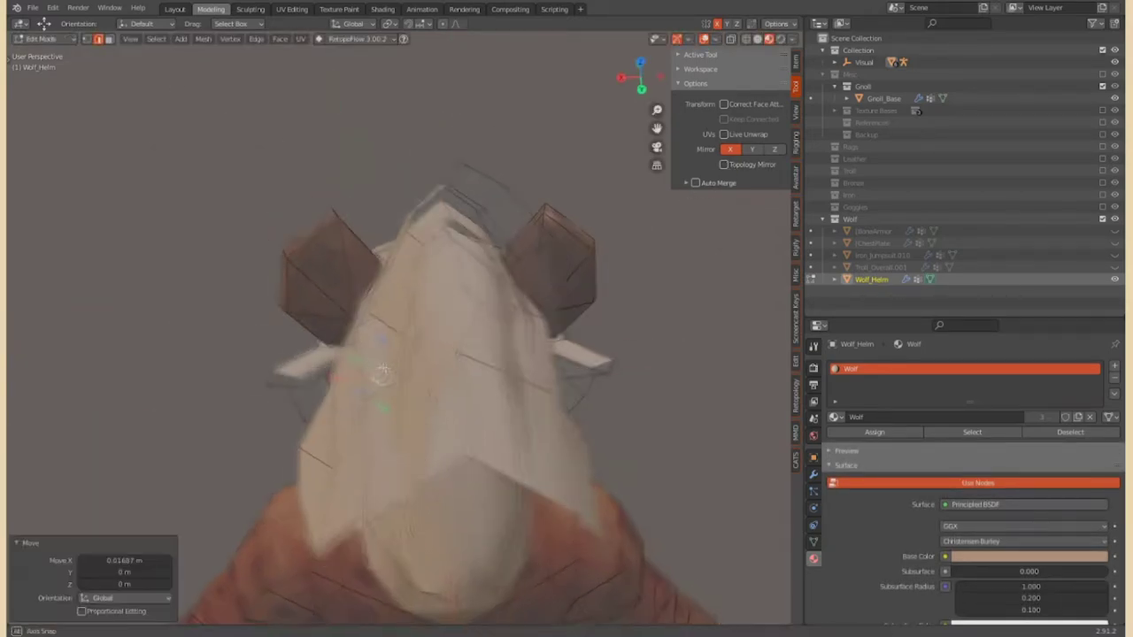
mouse_move(311, 320)
middle_mouse_down()
mouse_move(309, 412)
mouse_move(306, 257)
mouse_move(467, 110)
middle_mouse_up()
key("r")
mouse_move(361, 240)
middle_mouse_down()
mouse_move(328, 240)
mouse_move(518, 410)
mouse_move(346, 309)
middle_mouse_up()
key("Escape")
mouse_move(400, 241)
middle_mouse_down()
mouse_move(203, 278)
mouse_move(337, 355)
middle_mouse_up()
Select the ear-side flap and move it higher on the helm
key("l")
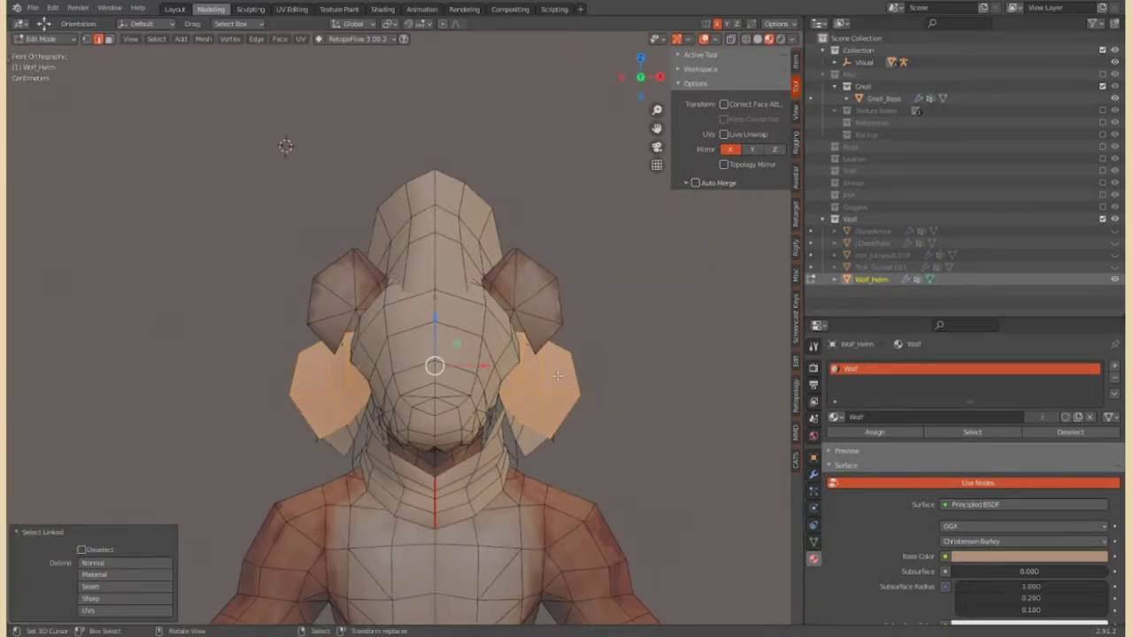
left_click(596, 232)
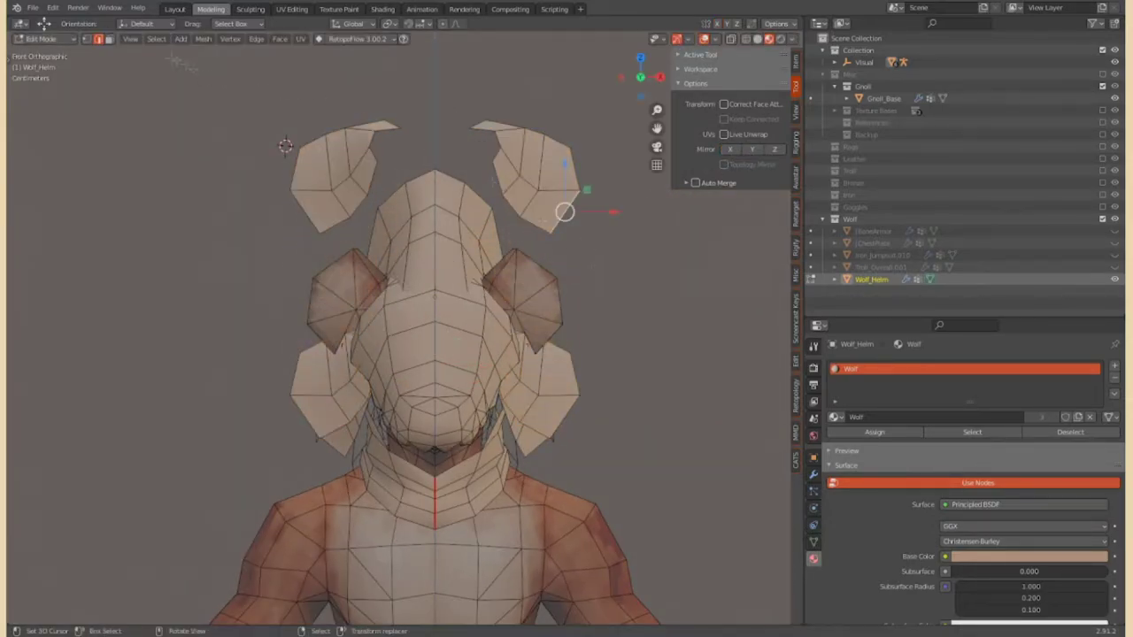
middle_click_drag(585, 221, 417, 262)
middle_click_drag(651, 345, 383, 268)
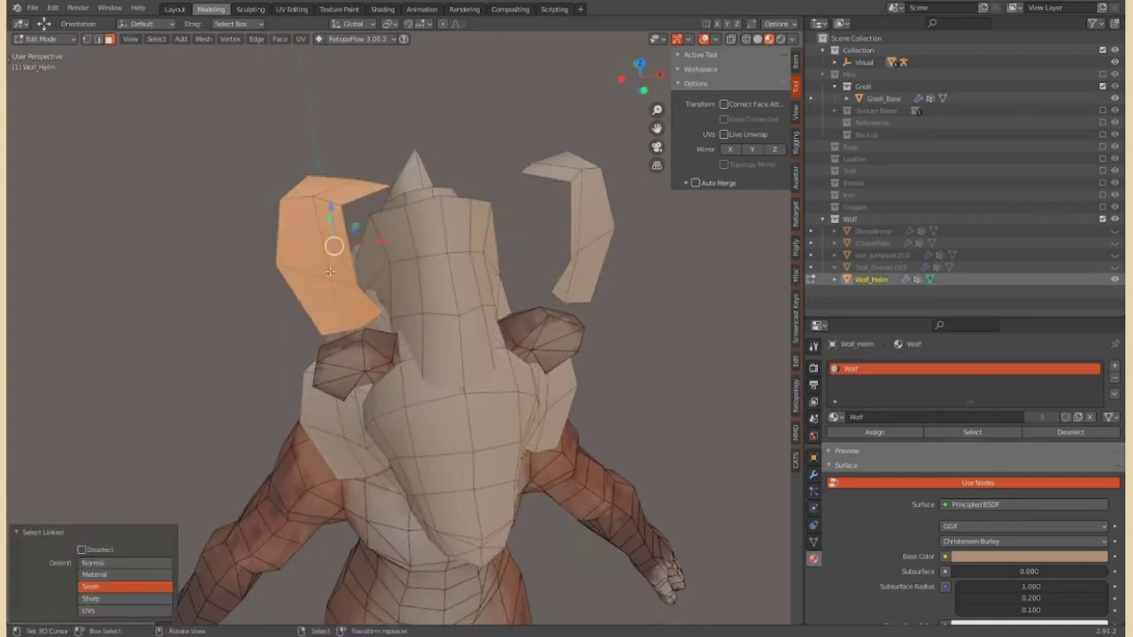
key("KP_3")
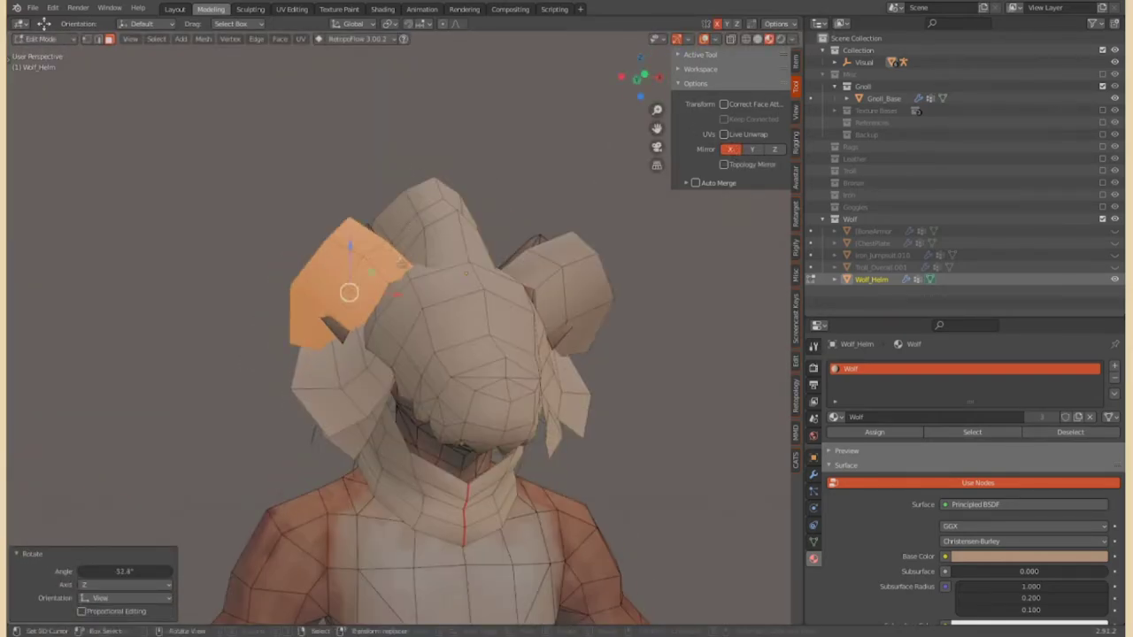
key("g")
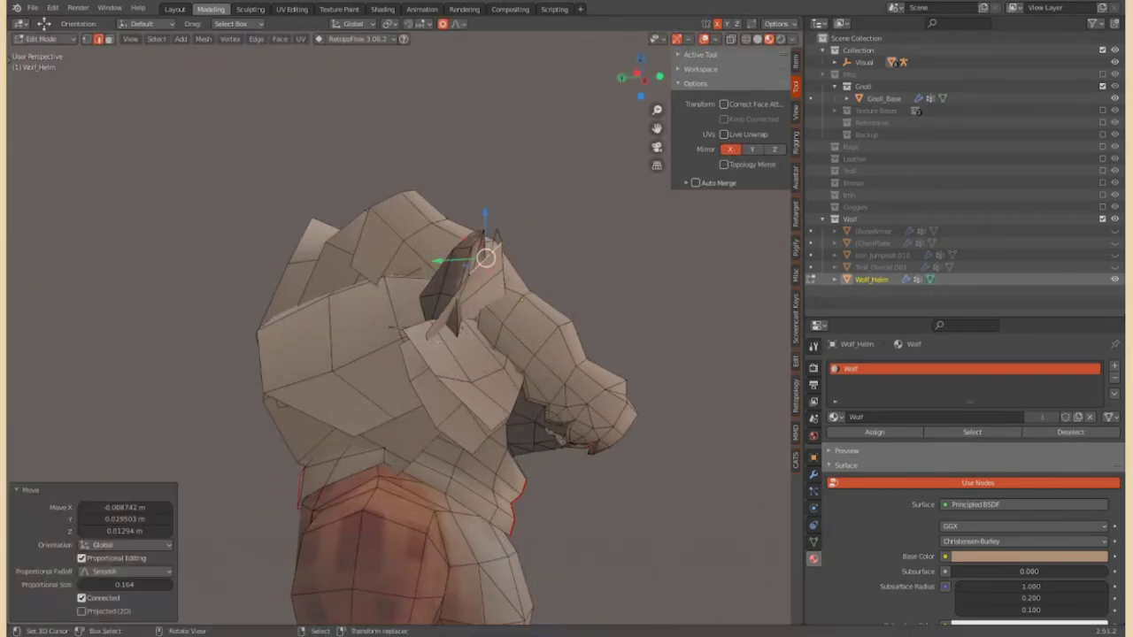
Slide the mane vertices along their edges and rotate the mane piece into place
middle_click_drag(461, 312, 620, 319)
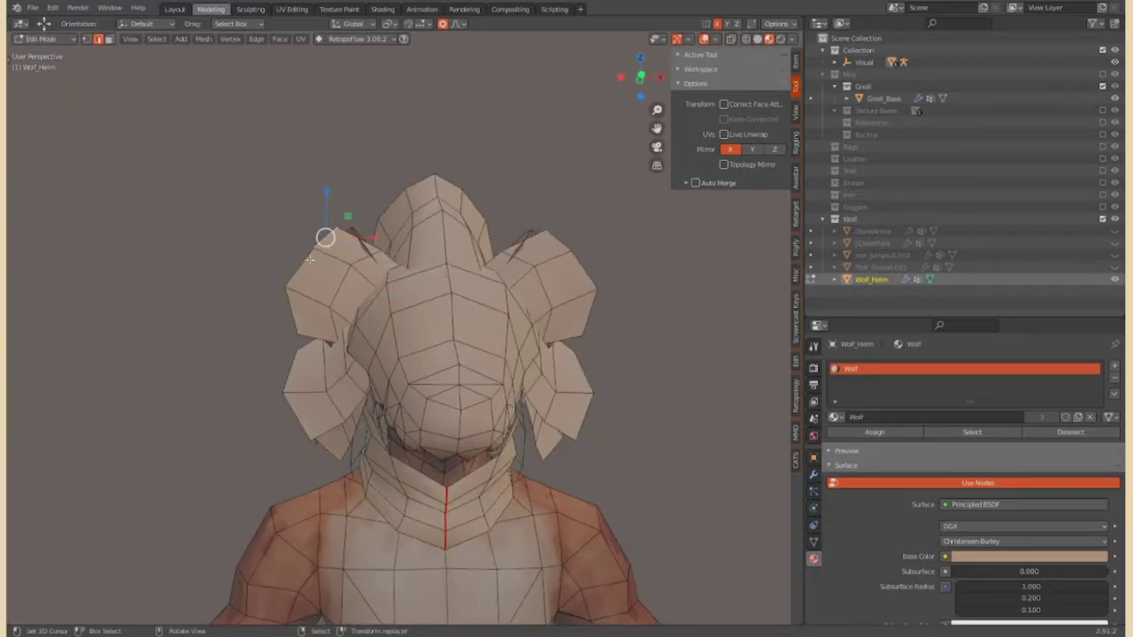
key("shift+v")
left_click(380, 285)
scroll(417, 283, "up", 5)
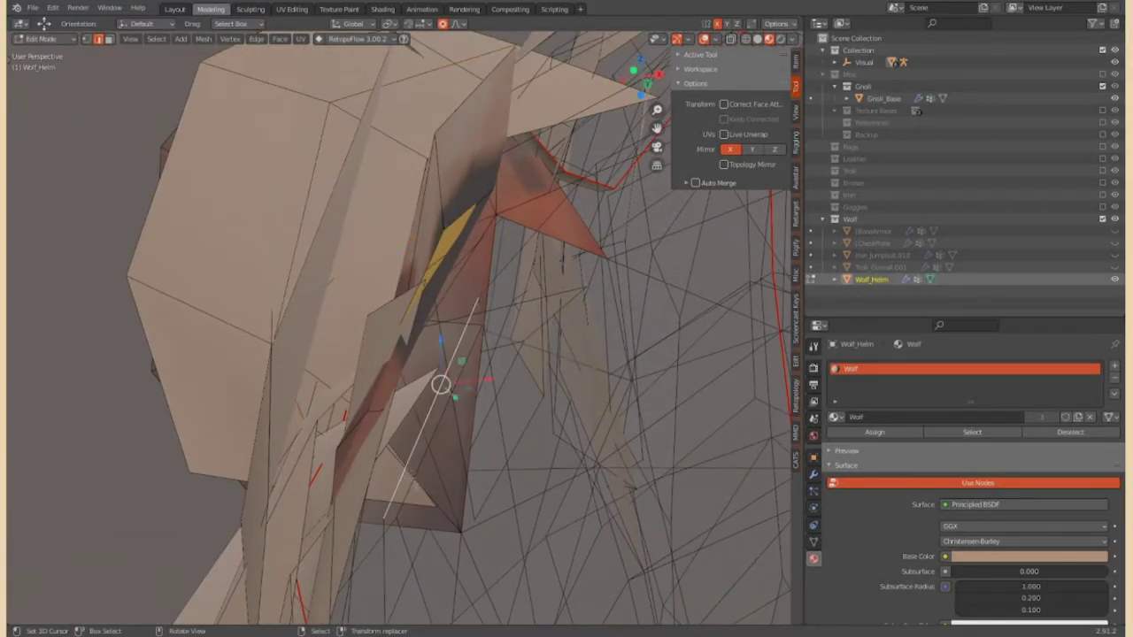
left_click(478, 301)
middle_click_drag(478, 301, 569, 297)
left_click(324, 320)
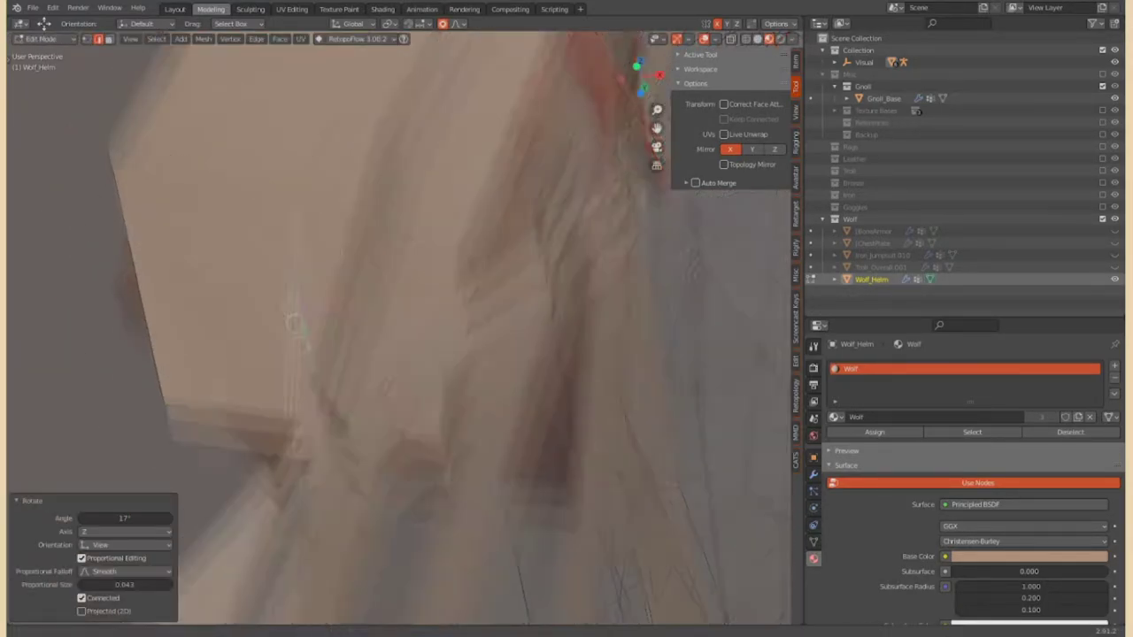
scroll(393, 295, "down", 5)
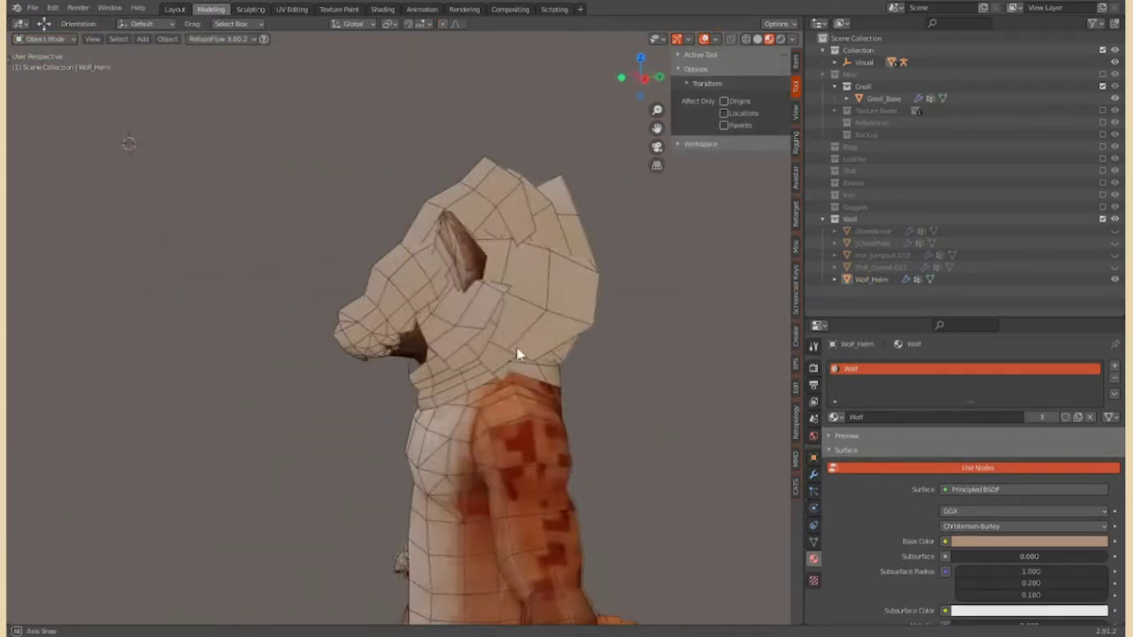
Pull the top vertices of Wolf_Helm up into a better fit on the wolf's head
mouse_move(516, 347)
middle_mouse_down()
mouse_move(198, 359)
mouse_move(555, 373)
middle_mouse_up()
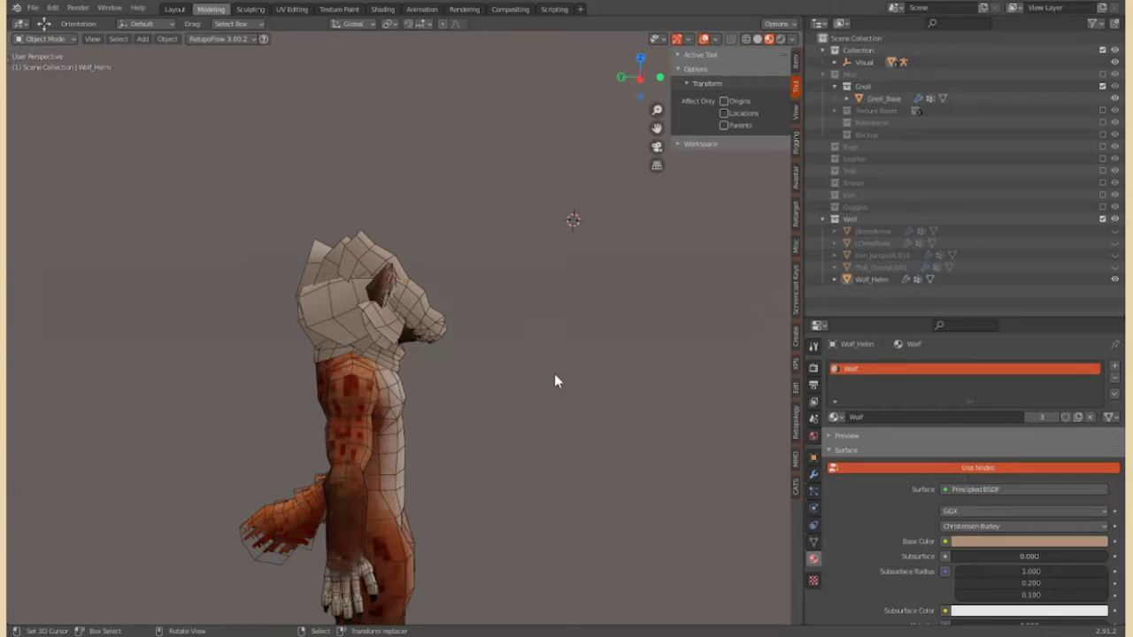
mouse_move(554, 382)
middle_mouse_down()
mouse_move(354, 329)
mouse_move(554, 318)
mouse_move(467, 337)
middle_mouse_up()
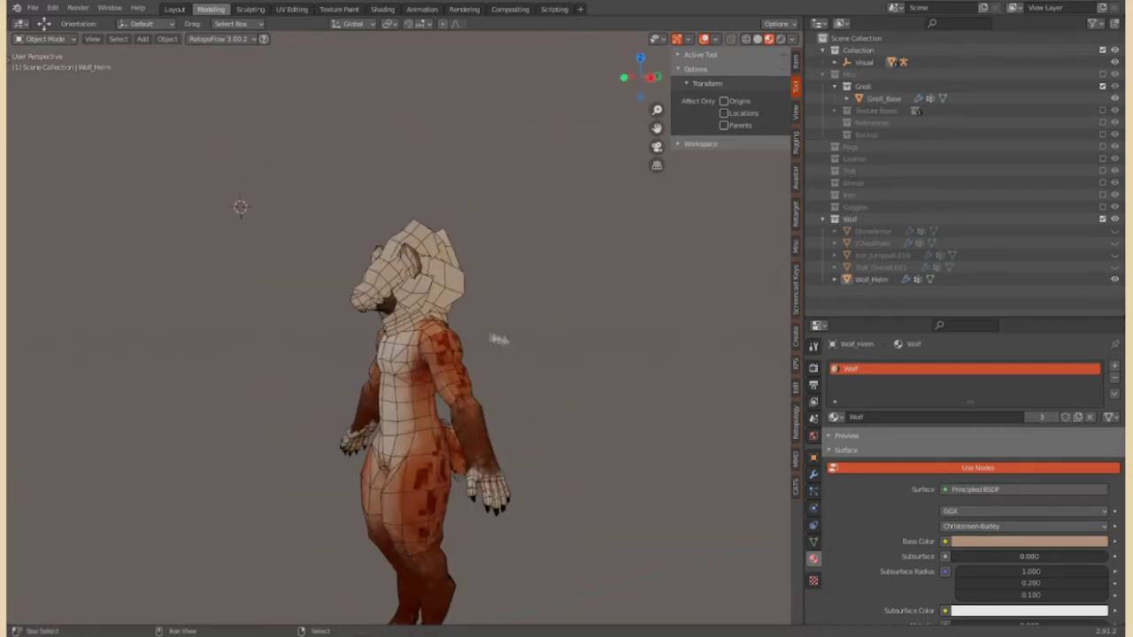
left_click(467, 337)
scroll(298, 296, "up", 5)
scroll(551, 352, "down", 5)
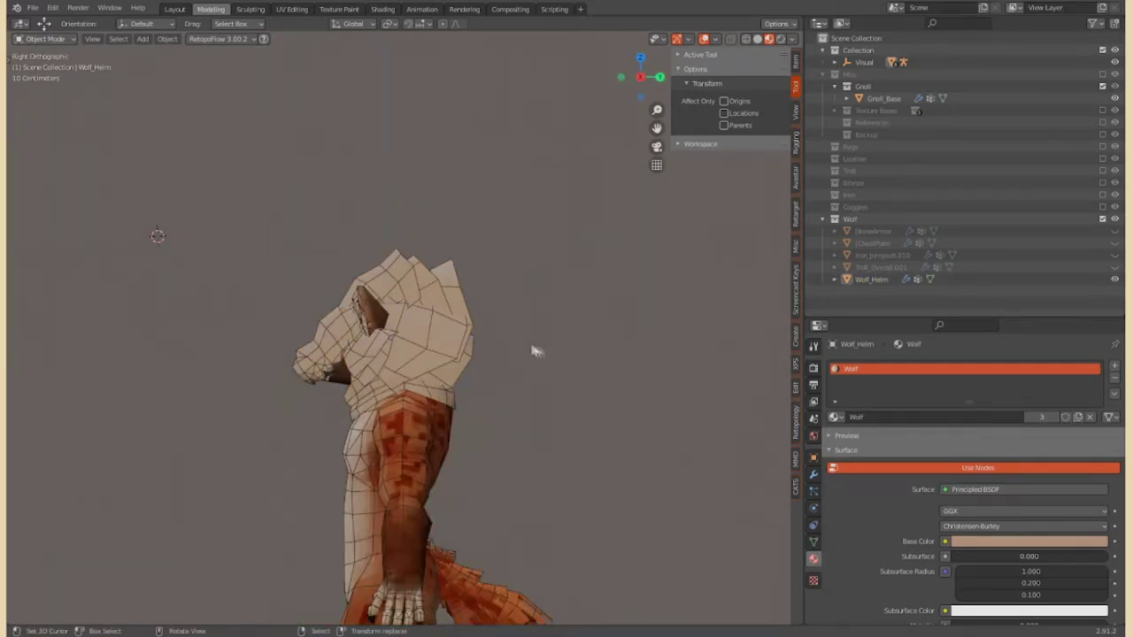
scroll(337, 245, "up", 3)
key("Tab")
left_click_drag(434, 217, 463, 180)
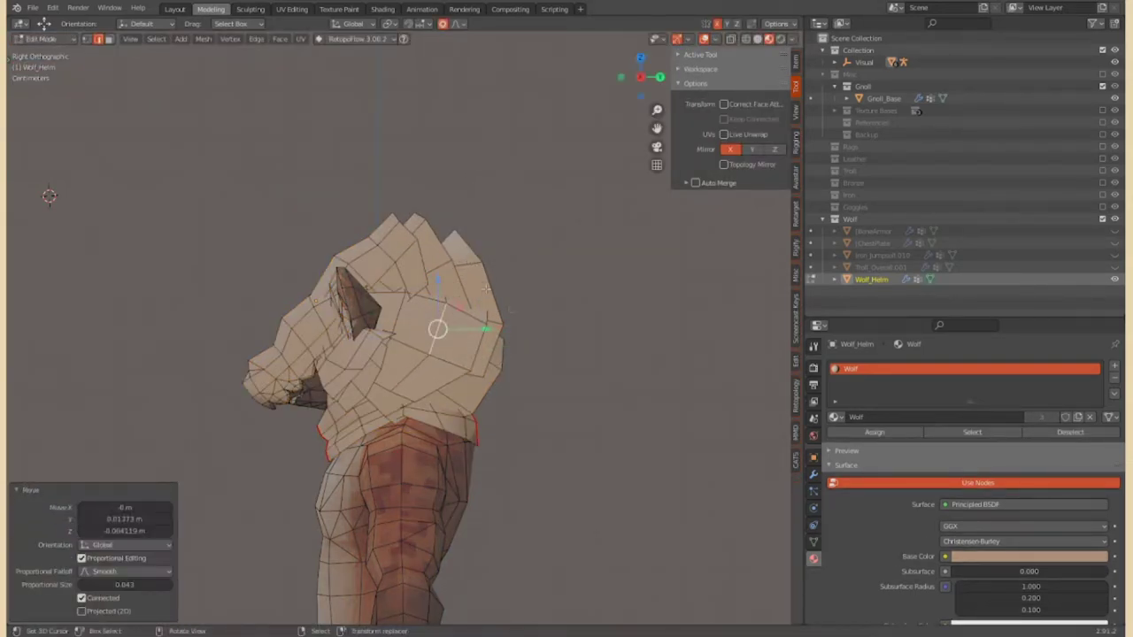
scroll(398, 337, "up", 3)
mouse_move(398, 336)
middle_mouse_down()
mouse_move(399, 266)
mouse_move(473, 346)
mouse_move(599, 302)
middle_mouse_up()
Return to Object Mode and save the file as CackleViking_ArmorV2.blend
left_click(44, 39)
left_click(51, 48)
key("ctrl+s")
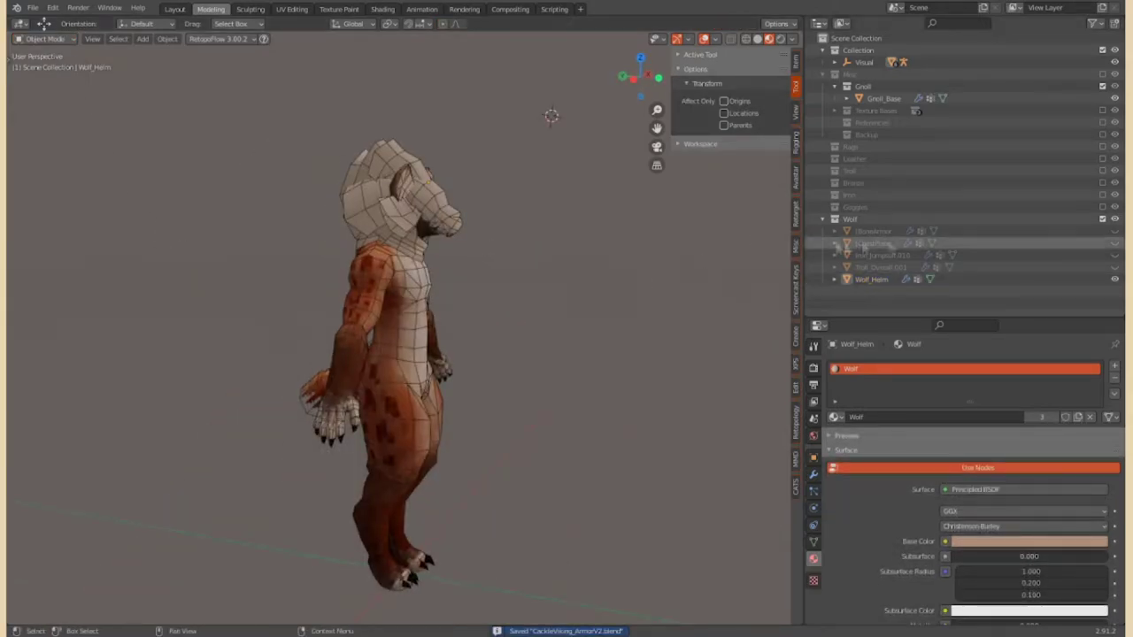
Edit Troll_Overall.001's mesh and select its linked arm pad and belt pieces
left_click(881, 268)
left_click(45, 39)
left_click(71, 55)
scroll(301, 314, "up", 2)
key("l")
middle_click_drag(301, 314, 390, 317)
Delete the arm pad, belt strap and pouch faces from Troll_Overall.001
mouse_move(263, 324)
middle_mouse_down()
mouse_move(372, 327)
mouse_move(301, 390)
middle_mouse_up()
right_click(301, 390)
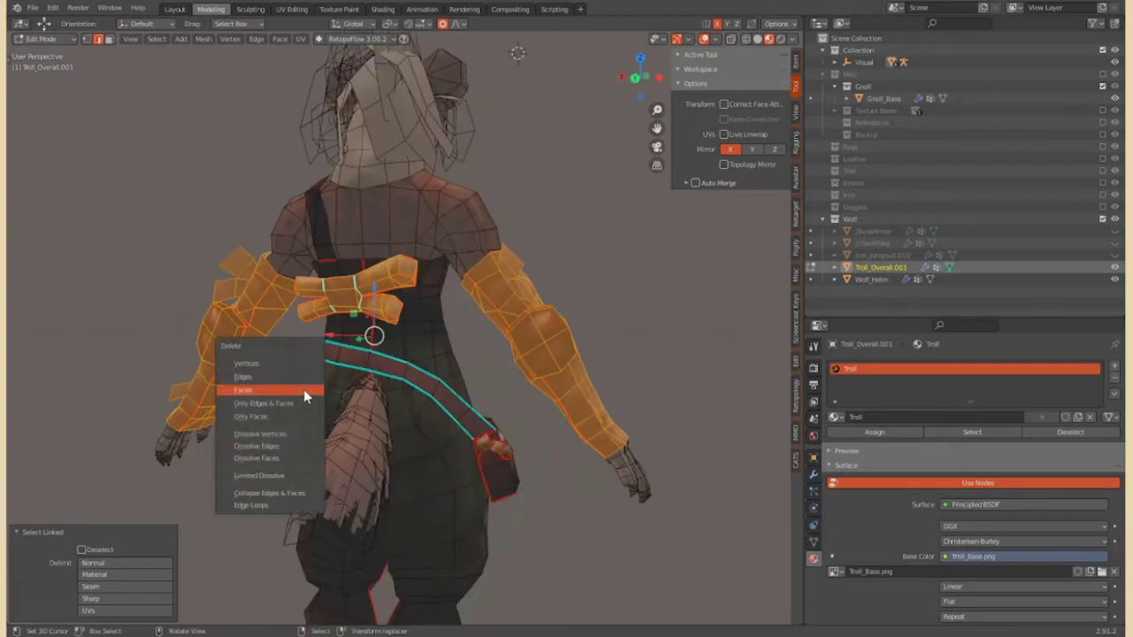
left_click(304, 392)
mouse_move(236, 269)
middle_mouse_down()
mouse_move(624, 372)
mouse_move(421, 444)
middle_mouse_up()
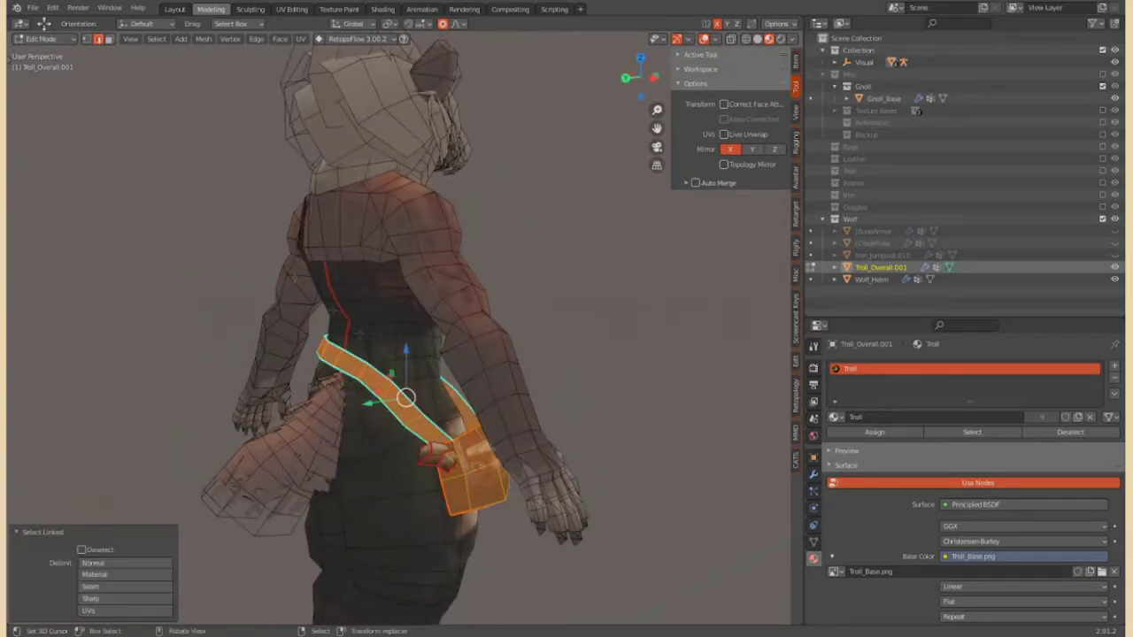
mouse_move(551, 434)
middle_mouse_down()
mouse_move(606, 464)
mouse_move(532, 442)
middle_mouse_up()
left_click(604, 466)
scroll(467, 226, "up", 5)
mouse_move(466, 227)
middle_mouse_down()
mouse_move(466, 160)
mouse_move(467, 226)
middle_mouse_up()
Switch to vertex select, inspect the remaining torso, and return to Object Mode
left_click(87, 39)
middle_click_drag(373, 301, 373, 351)
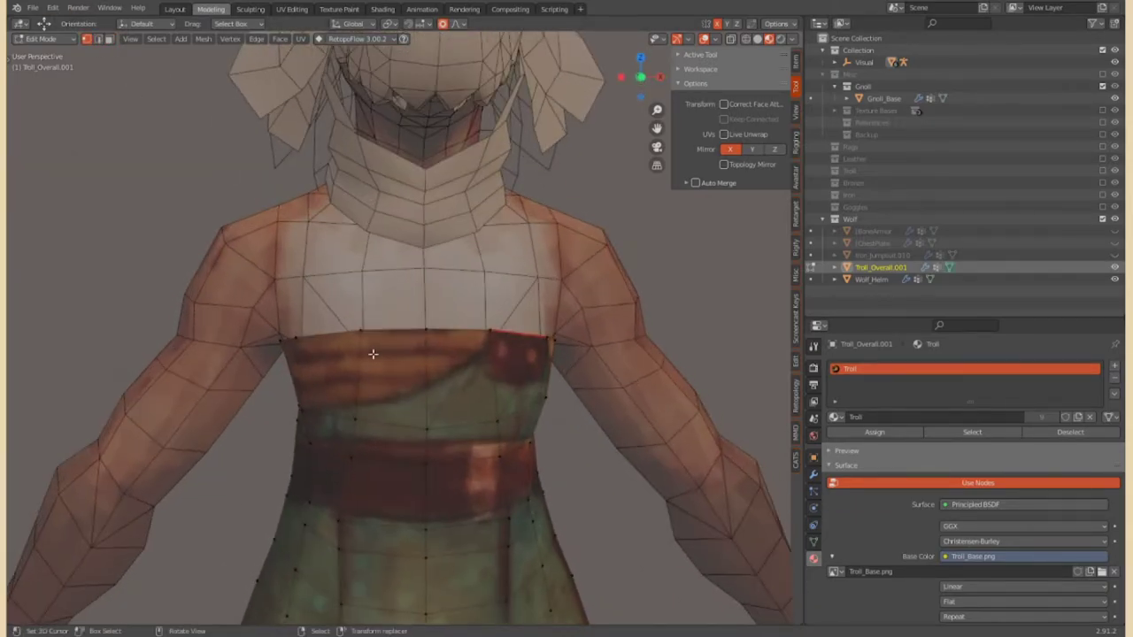
mouse_move(479, 414)
middle_mouse_down()
mouse_move(478, 346)
mouse_move(483, 413)
mouse_move(606, 335)
mouse_move(468, 328)
mouse_move(620, 324)
mouse_move(463, 324)
mouse_move(591, 322)
mouse_move(496, 318)
mouse_move(558, 292)
middle_mouse_up()
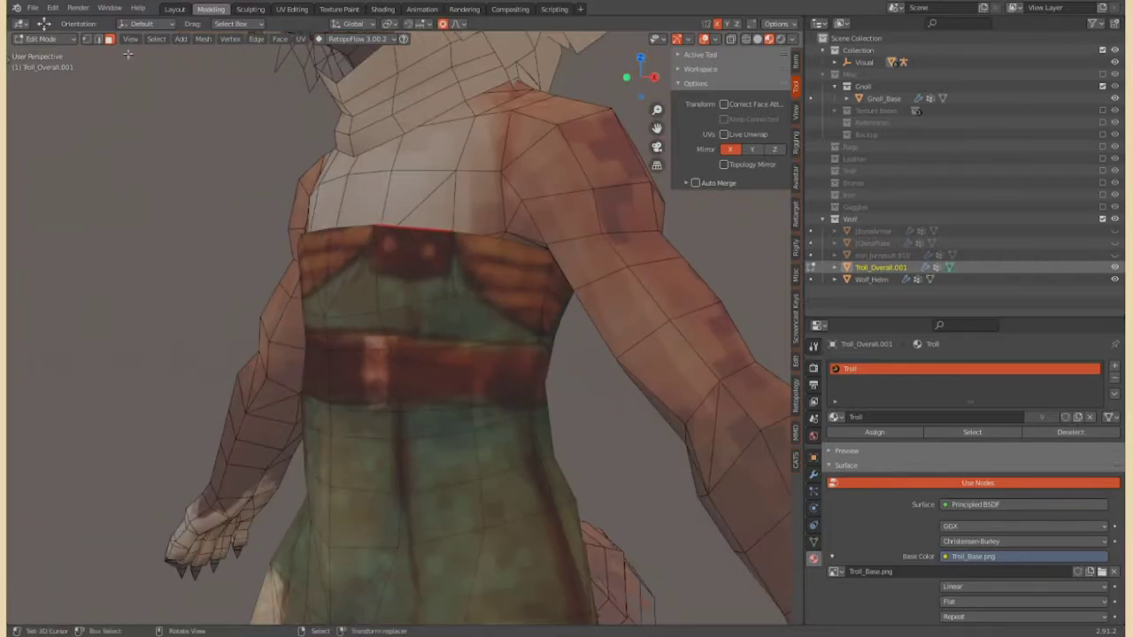
left_click(69, 39)
left_click(70, 52)
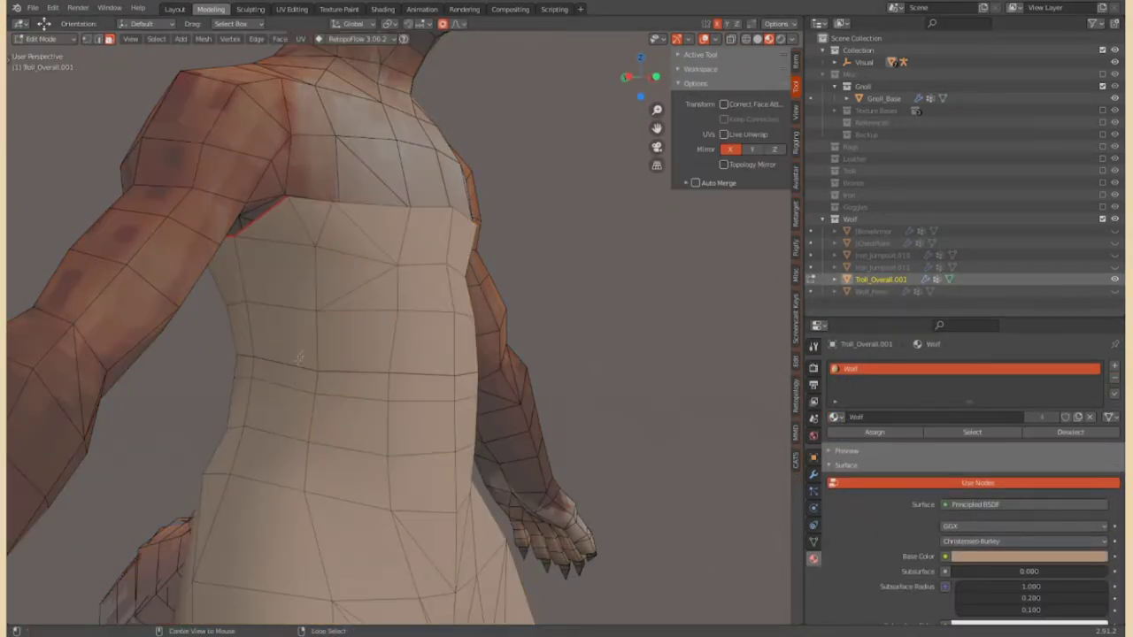
Merge Troll_Overall.001's overlapping vertices by distance
left_click(650, 418)
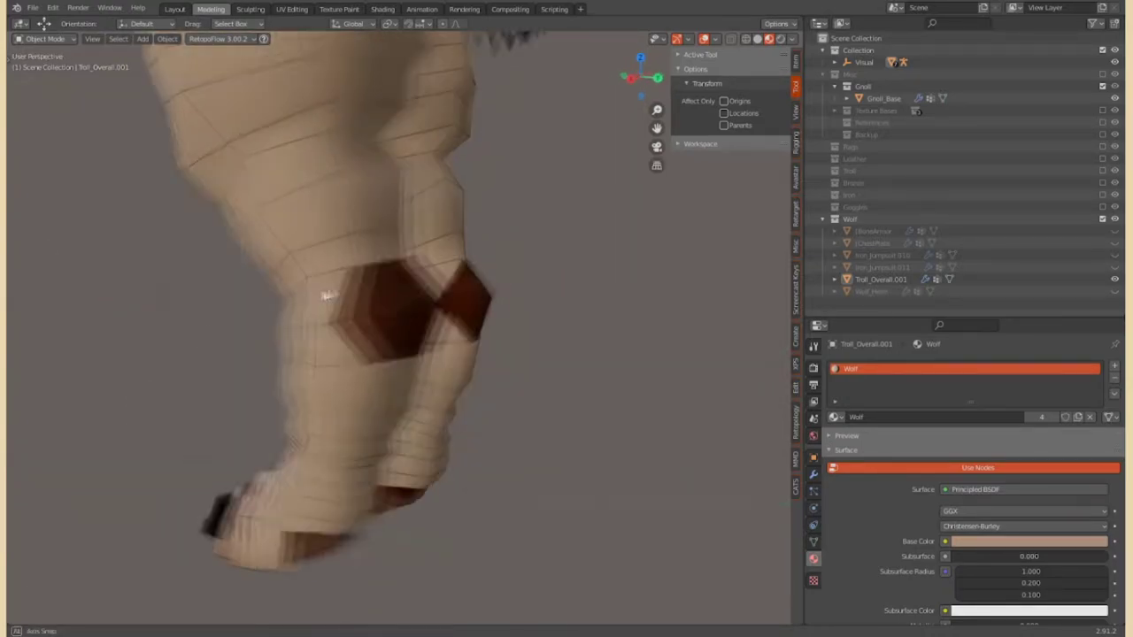
Show Leather_Pants.001 from the Leather collection, trim it to the knee pads, then select Troll_Overall.001
left_click(1100, 159)
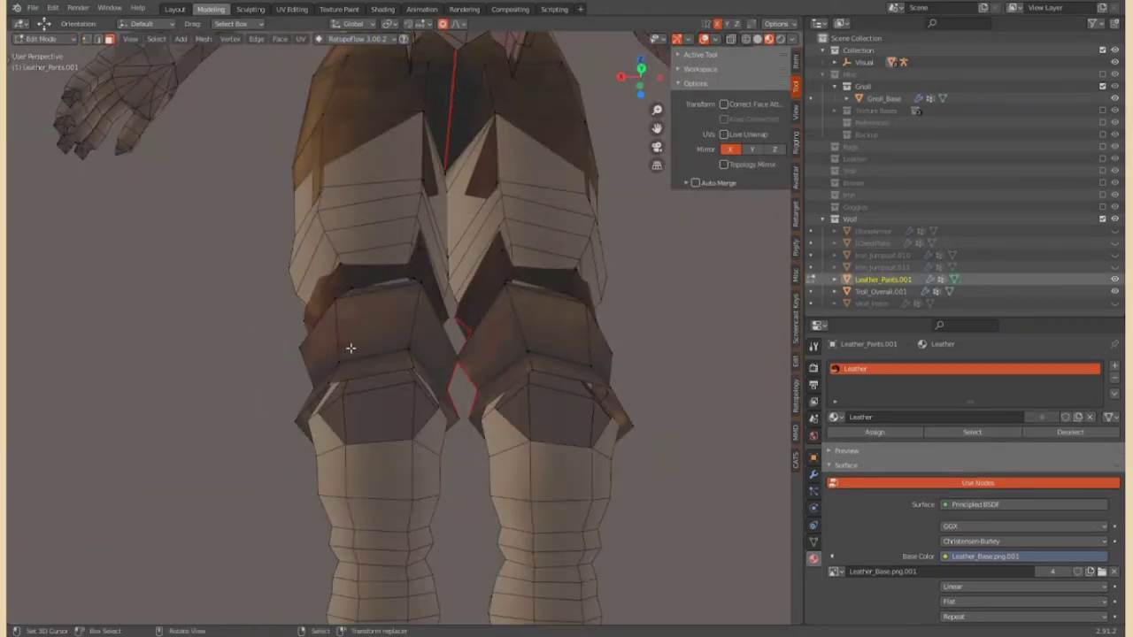
middle_click_drag(350, 348, 378, 286)
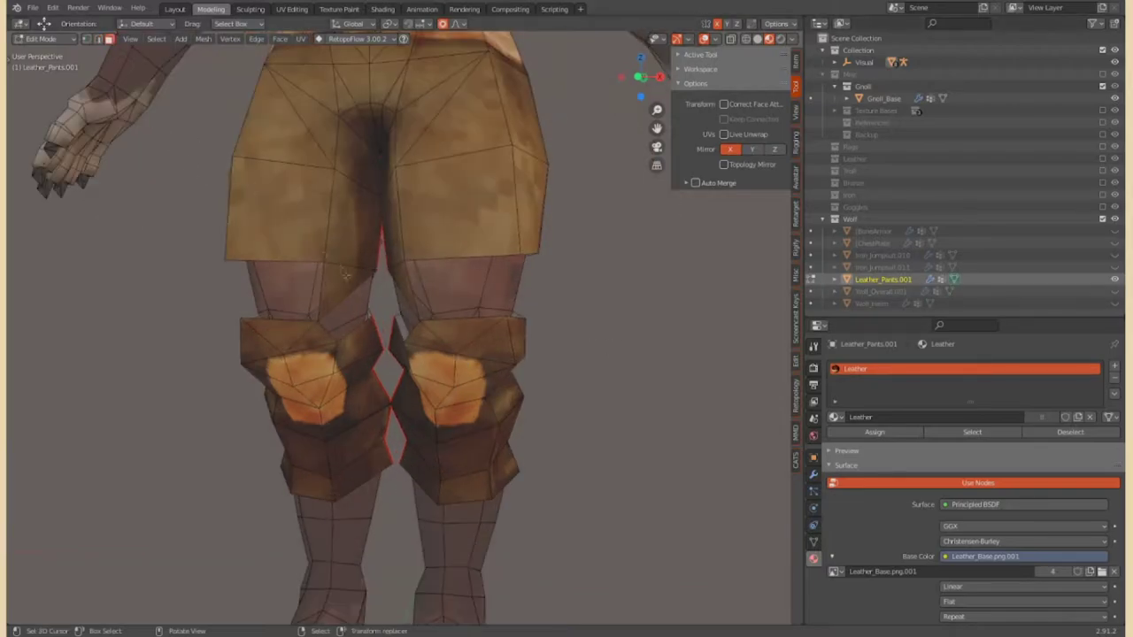
middle_click_drag(346, 272, 473, 443)
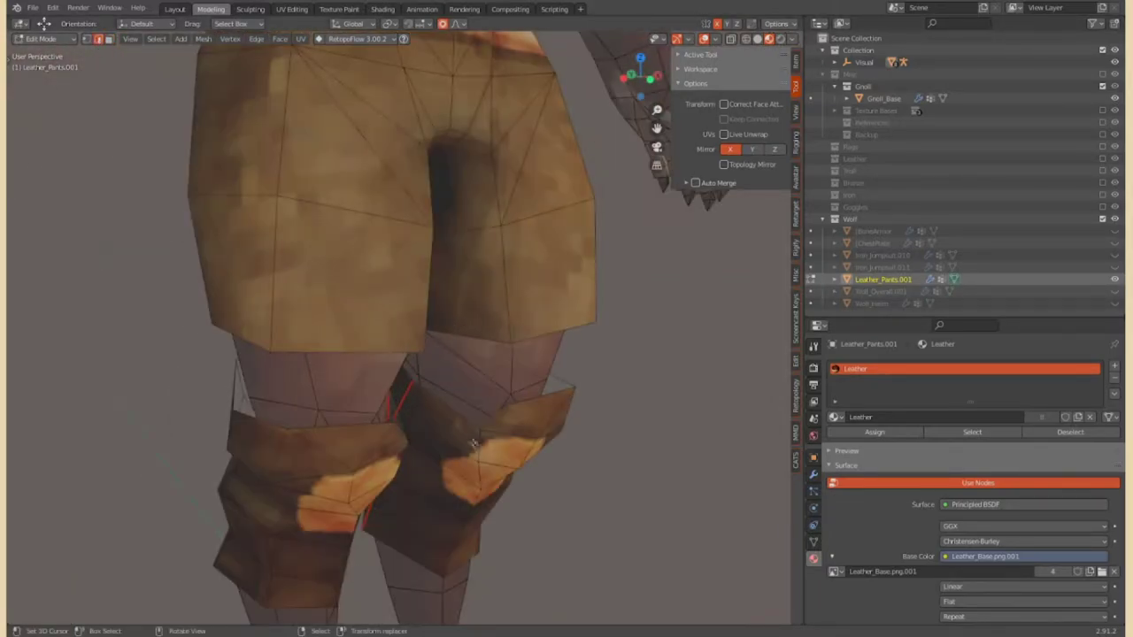
key("Tab")
key("KP_1")
scroll(693, 423, "down", 4)
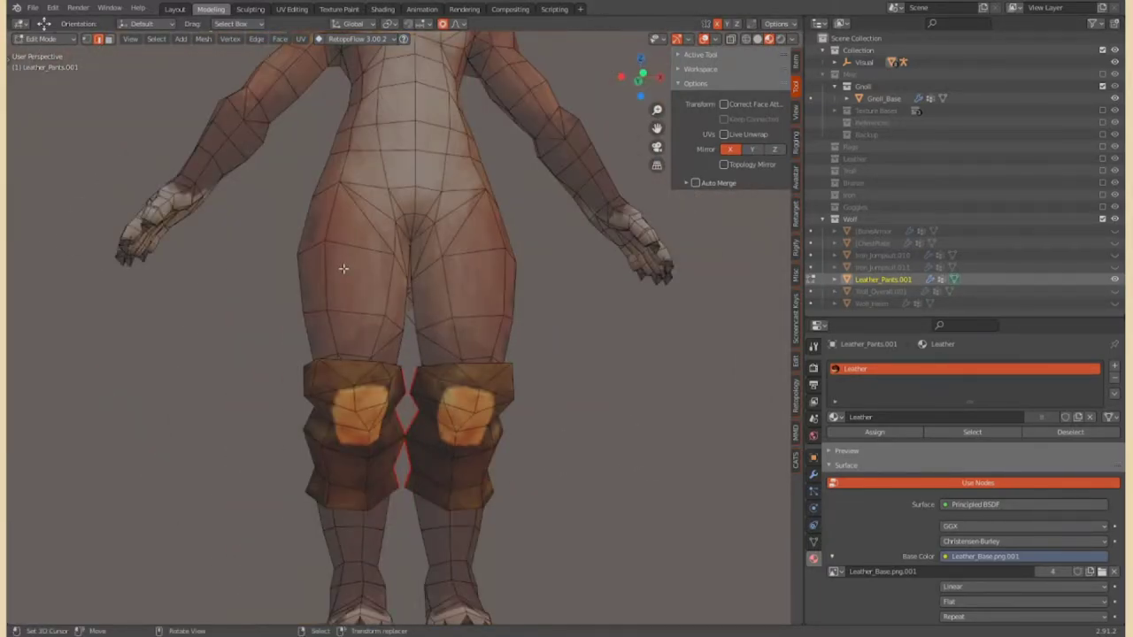
middle_click_drag(398, 310, 478, 318)
left_click(463, 322)
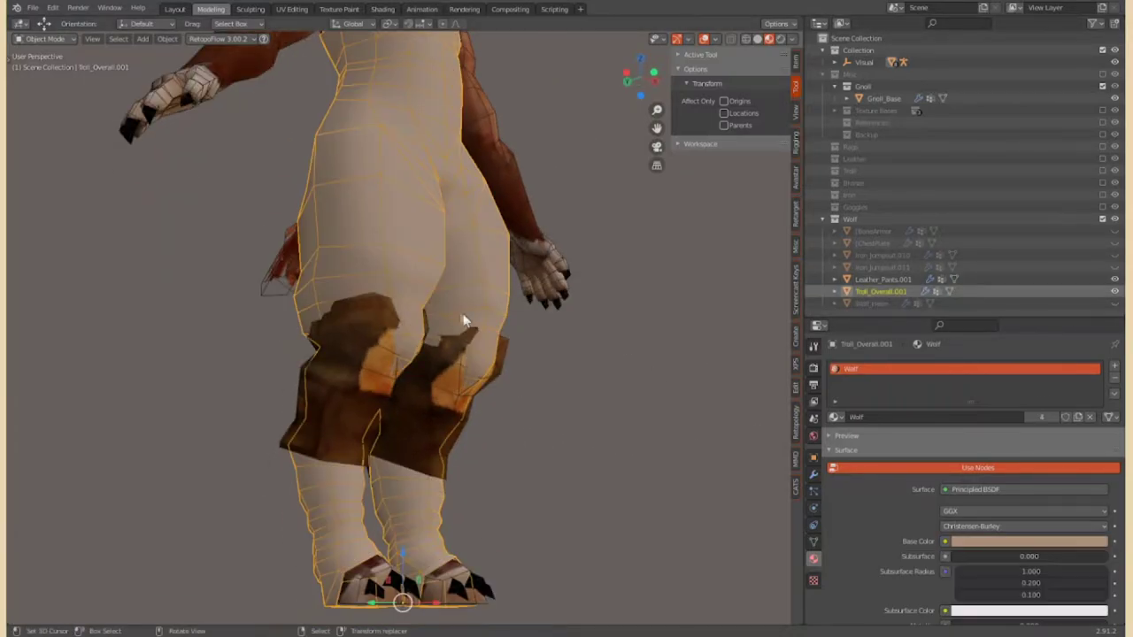
Delete the face above the knee on Troll_Overall.001's leg
key("Tab")
scroll(678, 425, "up", 2)
middle_click_drag(385, 320, 460, 336)
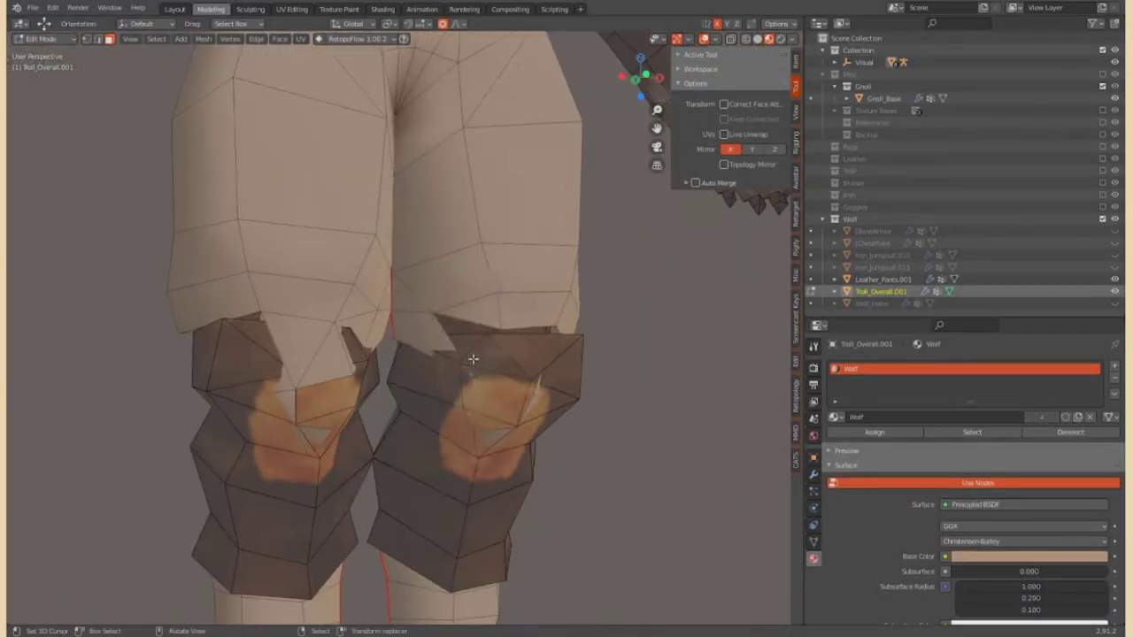
left_click_drag(349, 279, 469, 381)
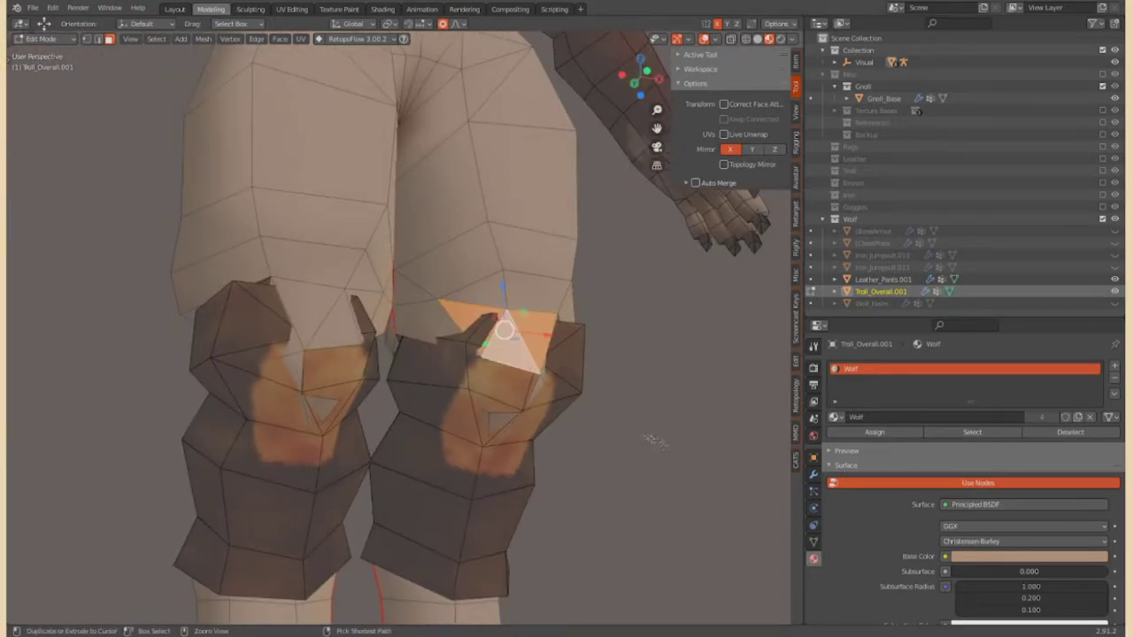
left_click(472, 319)
mouse_move(430, 323)
middle_mouse_down()
mouse_move(456, 357)
mouse_move(410, 360)
mouse_move(506, 363)
middle_mouse_up()
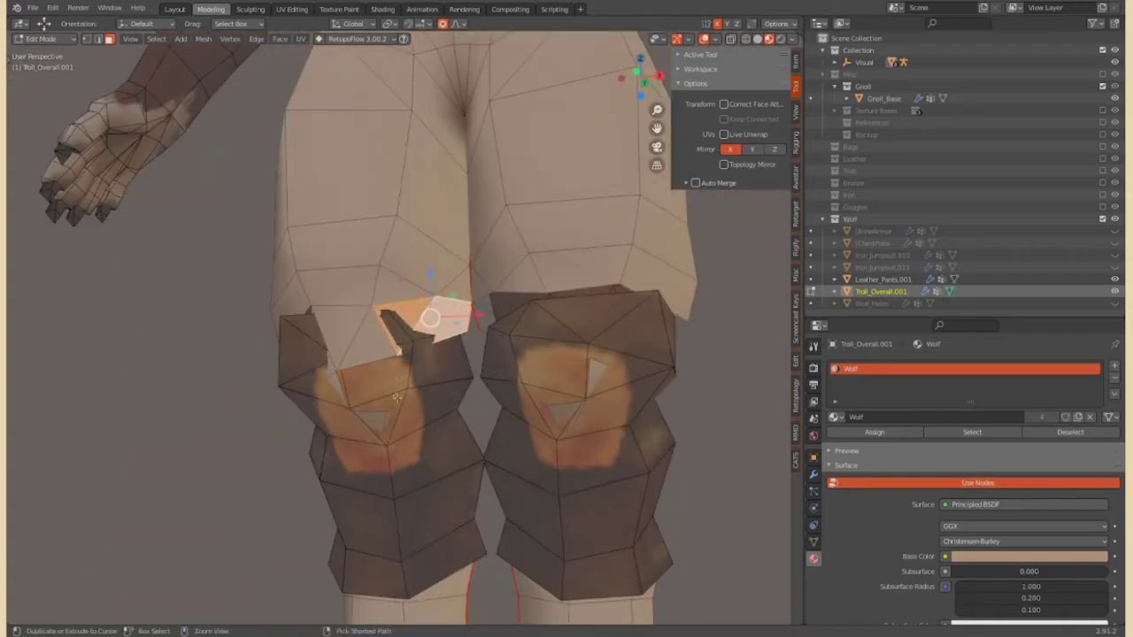
middle_click_drag(563, 401, 337, 402)
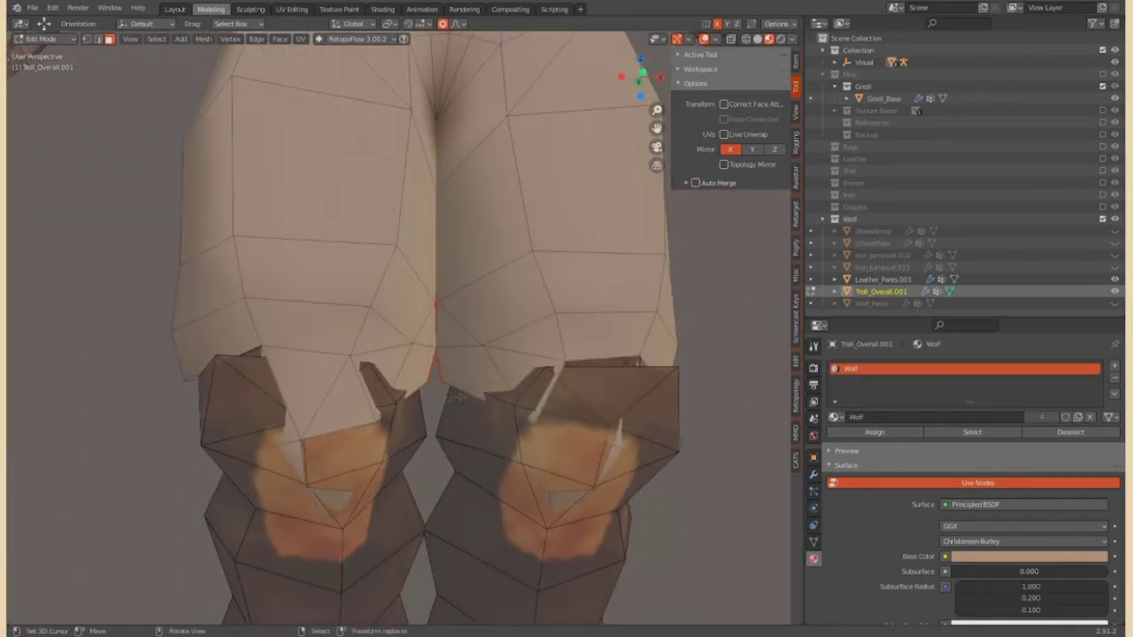
middle_click_drag(495, 435, 523, 376)
Slide a leg vertex along its edge and select a ring of thigh faces with the knee pads hidden
key("shift+v")
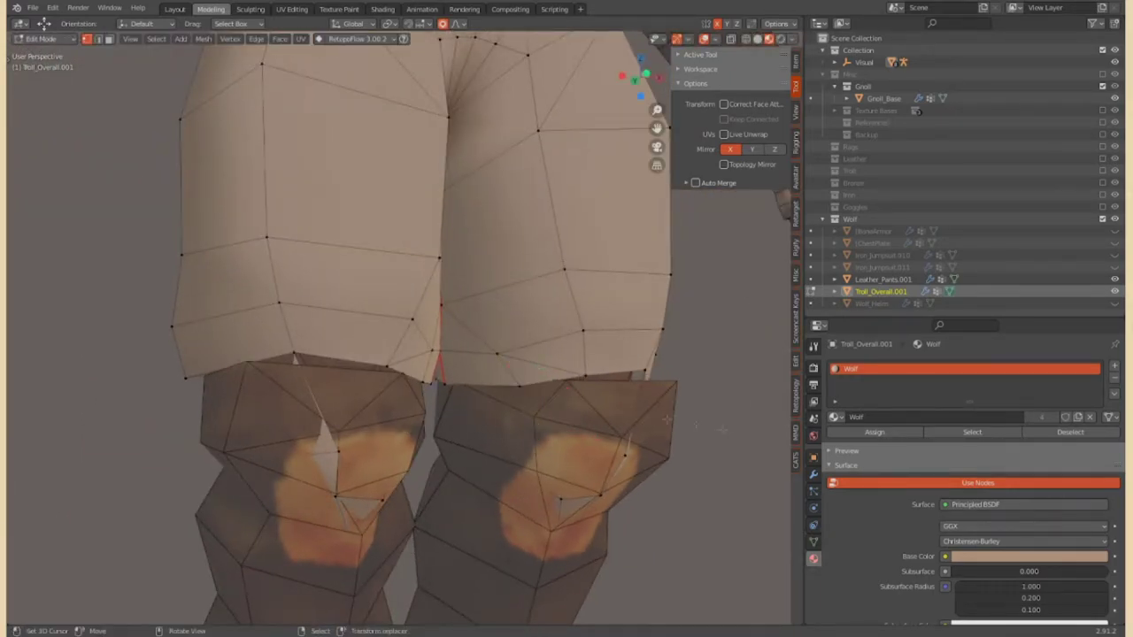
mouse_move(442, 399)
middle_mouse_down()
mouse_move(355, 310)
mouse_move(372, 265)
middle_mouse_up()
left_click(1115, 279)
left_click(100, 40)
scroll(354, 310, "down", 4)
left_click(109, 39)
scroll(354, 306, "up", 4)
scroll(353, 307, "down", 3)
middle_click_drag(353, 306, 363, 432)
scroll(362, 432, "up", 3)
left_click(363, 432, "alt")
key("Tab")
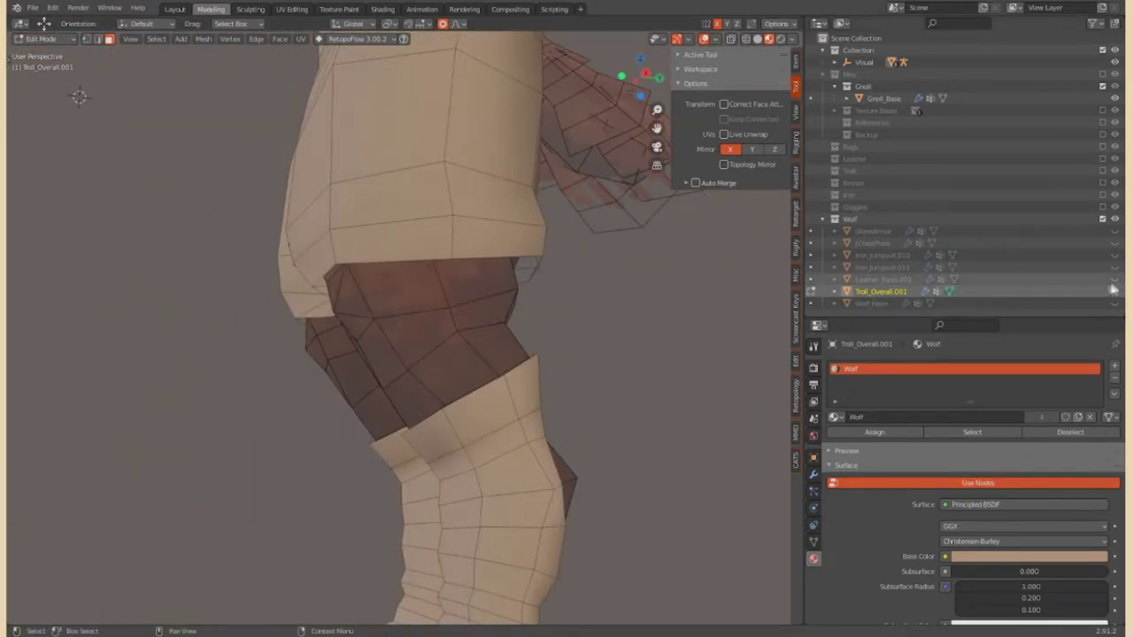
Unhide the leather knee pads and edit the overall and pants meshes together
left_click(1115, 279)
scroll(398, 354, "down", 3)
middle_click_drag(200, 180, 237, 250)
scroll(237, 251, "up", 2)
scroll(237, 251, "down", 2)
mouse_move(399, 380)
middle_mouse_down()
mouse_move(591, 383)
mouse_move(441, 319)
middle_mouse_up()
scroll(526, 385, "up", 2)
scroll(442, 320, "up", 3)
left_click(442, 320, "shift")
left_click(44, 39)
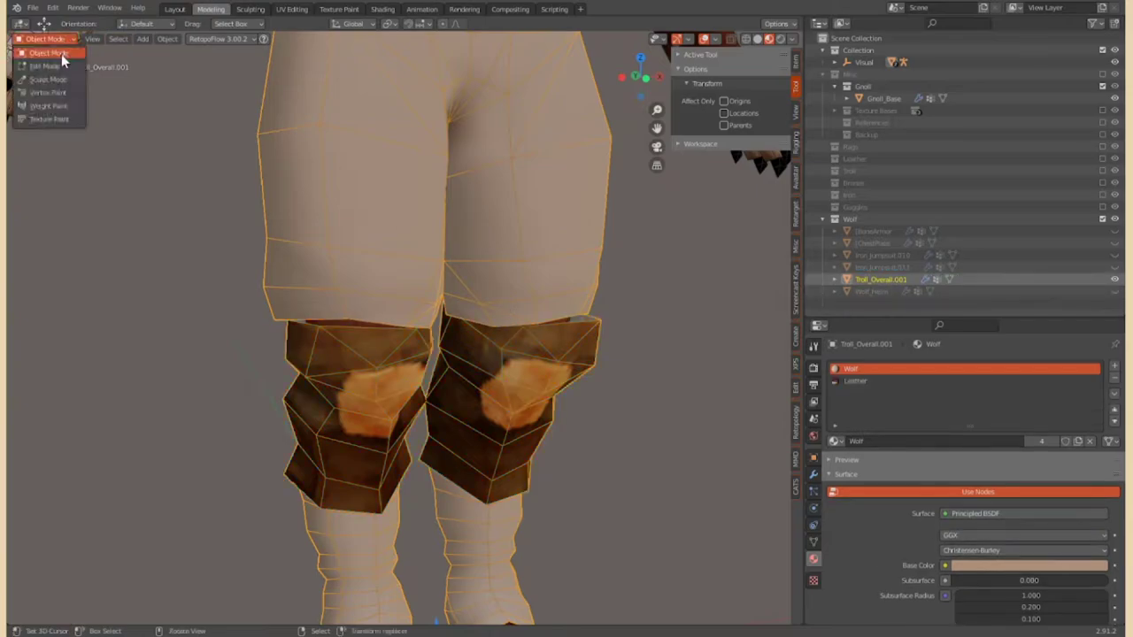
left_click(55, 51)
Merge the knee-gap vertices at center to join the pads to the overall
left_click(480, 271)
scroll(363, 312, "up", 2)
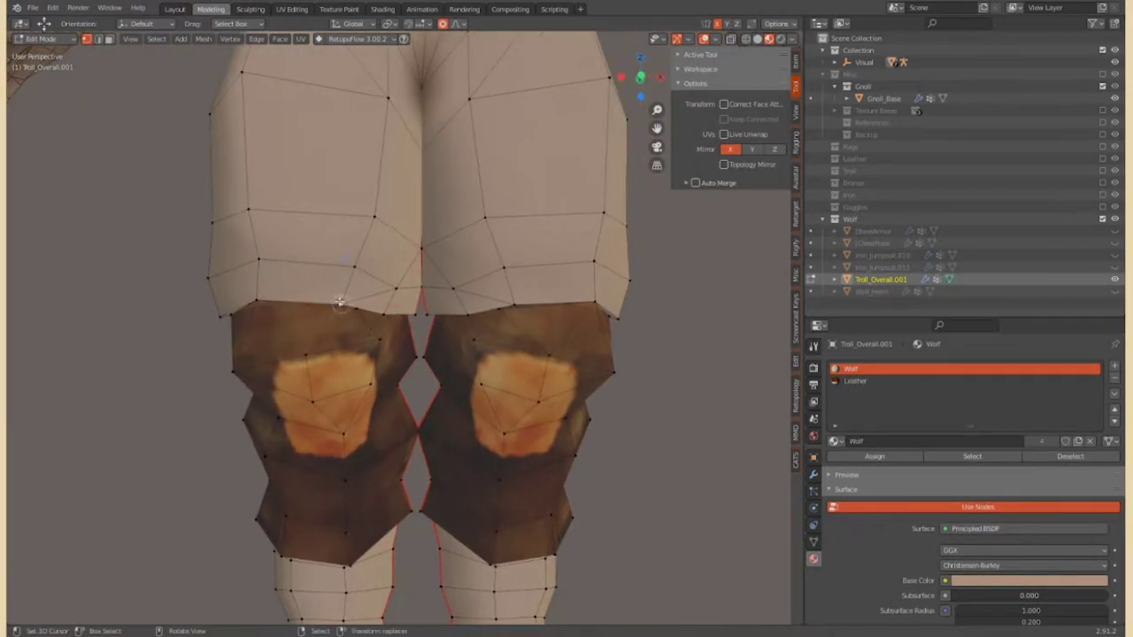
key("alt+m")
left_click(363, 312)
scroll(363, 313, "up", 2)
key("alt+m")
mouse_move(427, 313)
middle_mouse_down()
mouse_move(445, 312)
mouse_move(124, 29)
middle_mouse_up()
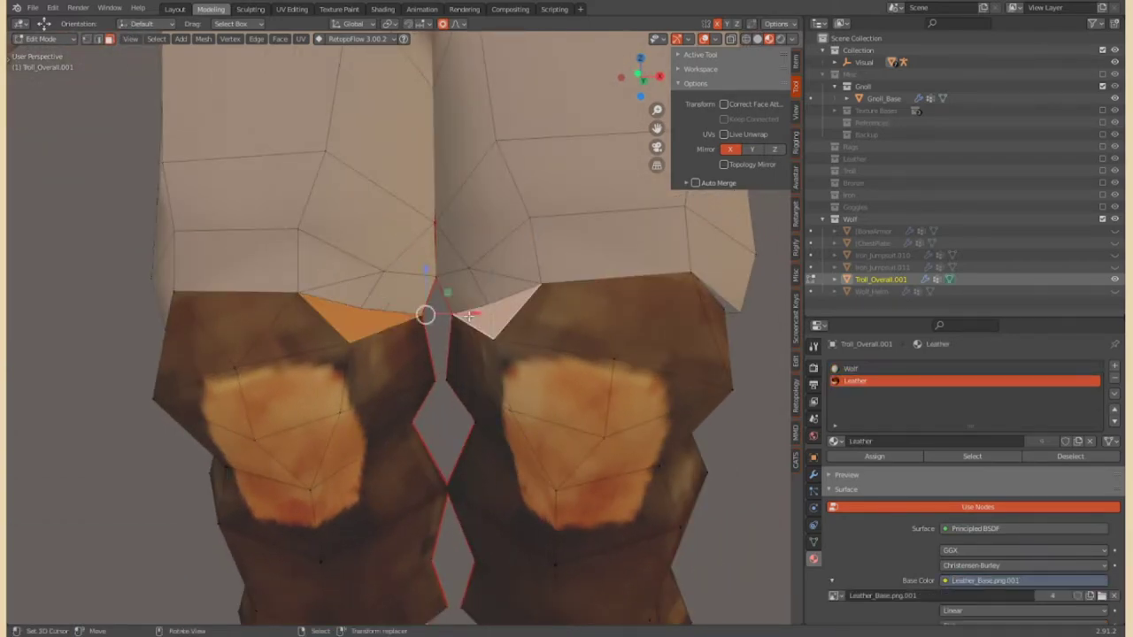
middle_click_drag(496, 339, 485, 333)
mouse_move(357, 298)
middle_mouse_down()
mouse_move(146, 295)
mouse_move(303, 252)
mouse_move(118, 324)
mouse_move(437, 301)
middle_mouse_up()
key("alt+m")
left_click(141, 293)
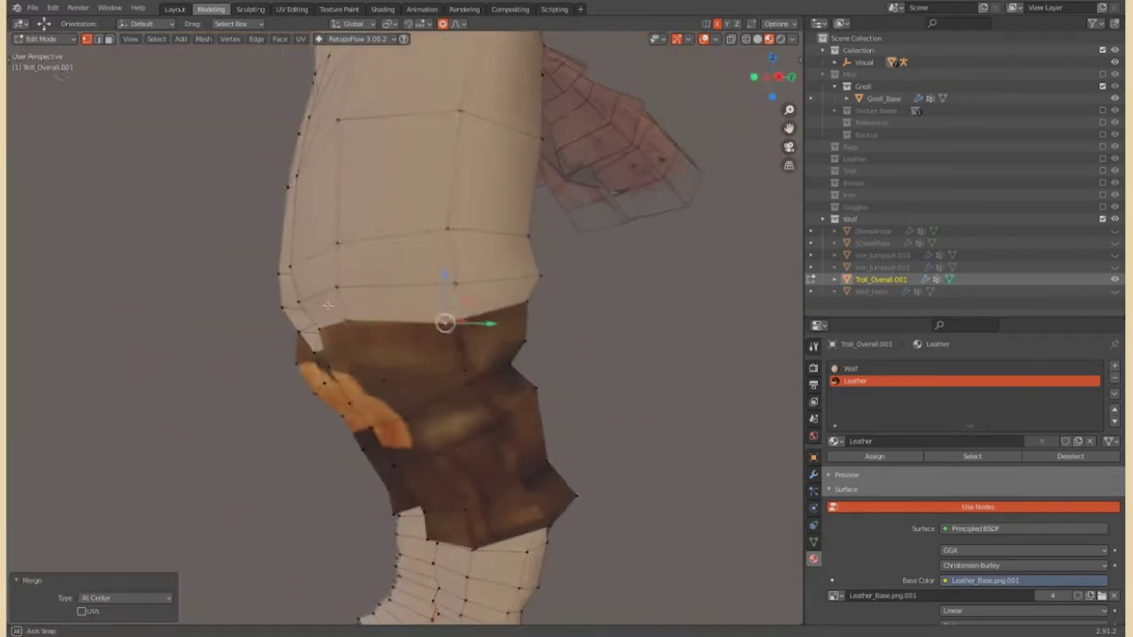
scroll(437, 301, "down", 3)
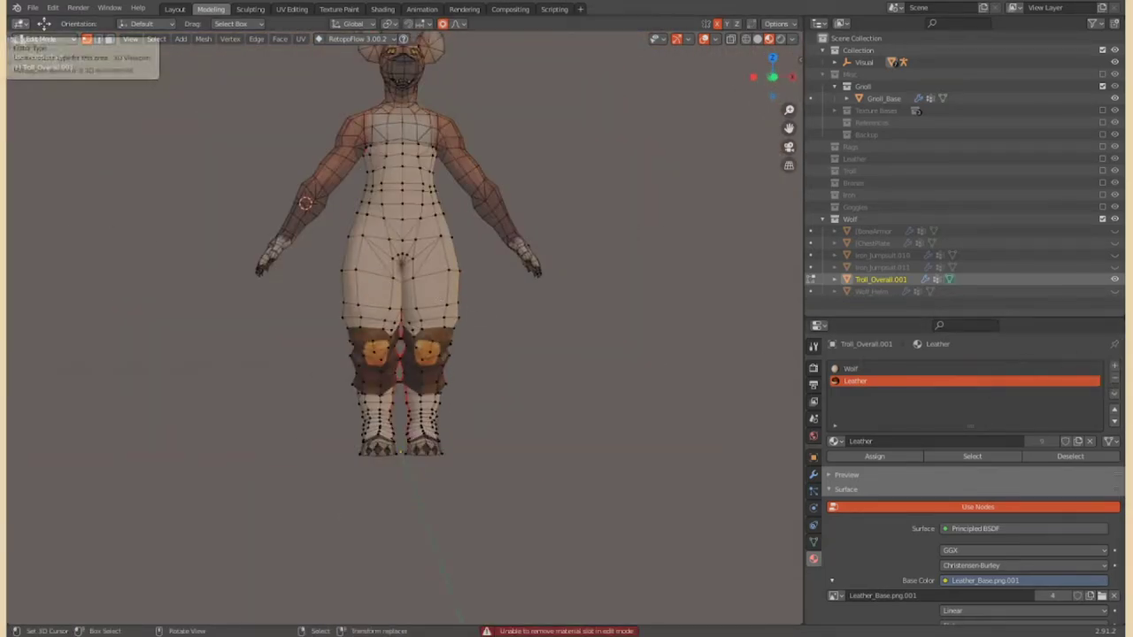
Remove the Leather material slot so the overall uses only Wolf
key("Tab")
left_click(1114, 378)
middle_click_drag(673, 345, 443, 298)
key("Tab")
Slide a leg edge into place and dissolve the extra leg edges
scroll(444, 297, "up", 3)
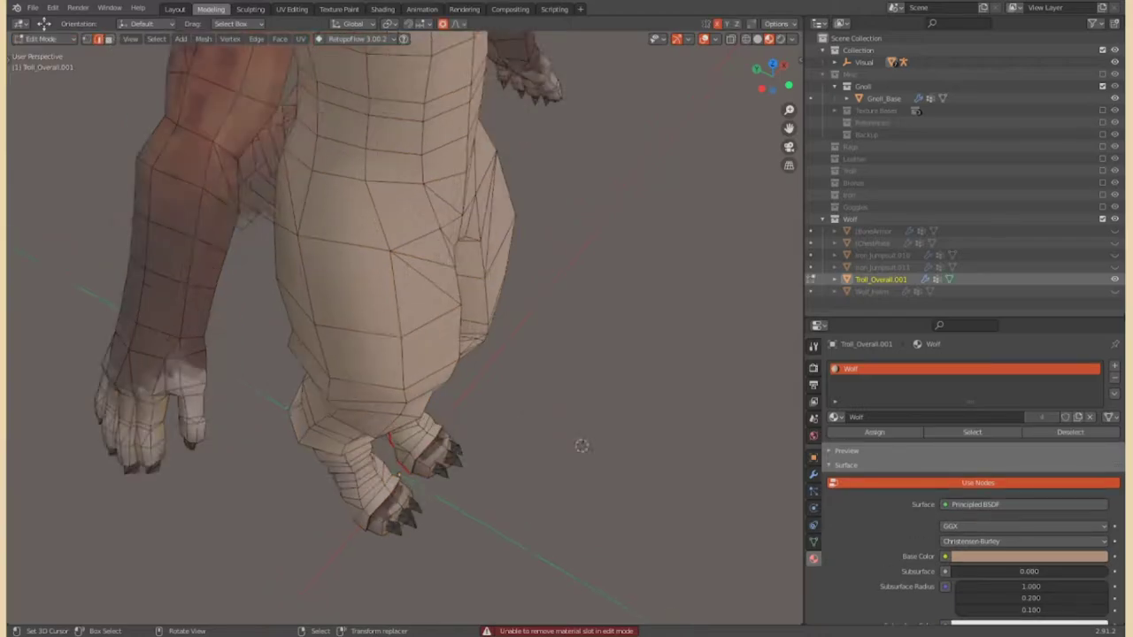
middle_click_drag(582, 445, 479, 310)
left_click(491, 292)
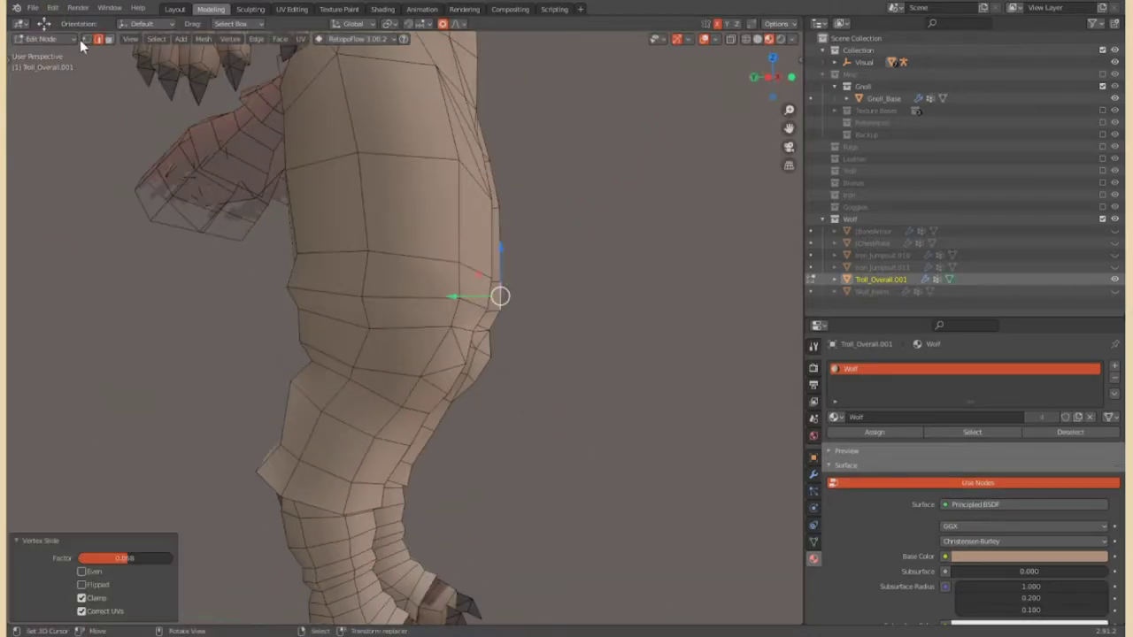
middle_click_drag(600, 360, 496, 372)
scroll(495, 372, "down", 1)
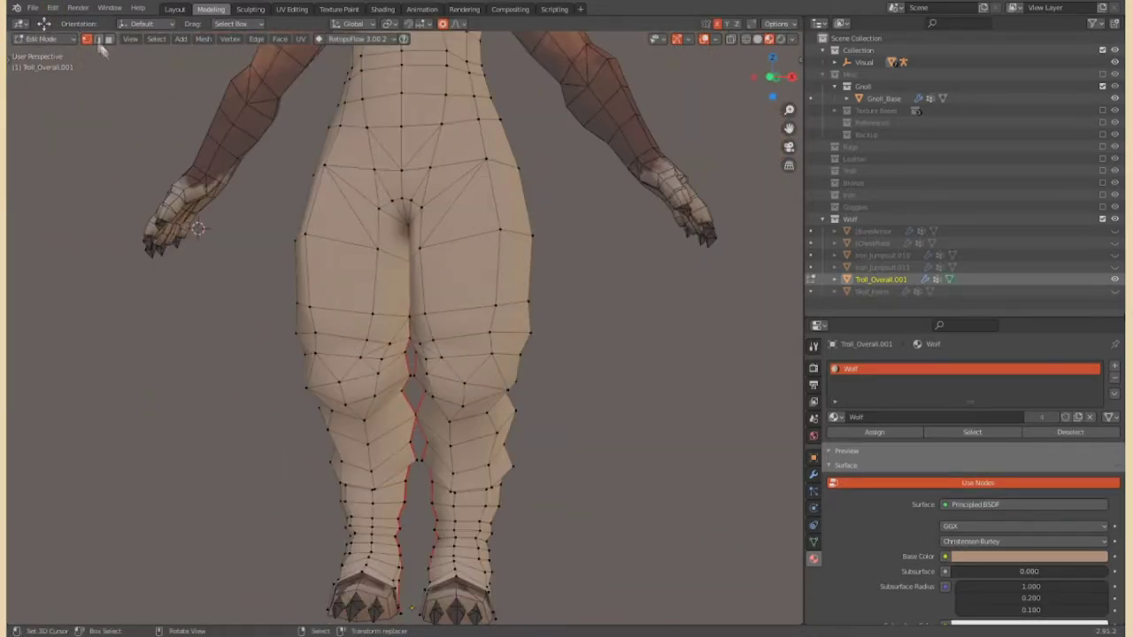
scroll(472, 398, "up", 3)
key("x")
left_click(330, 341)
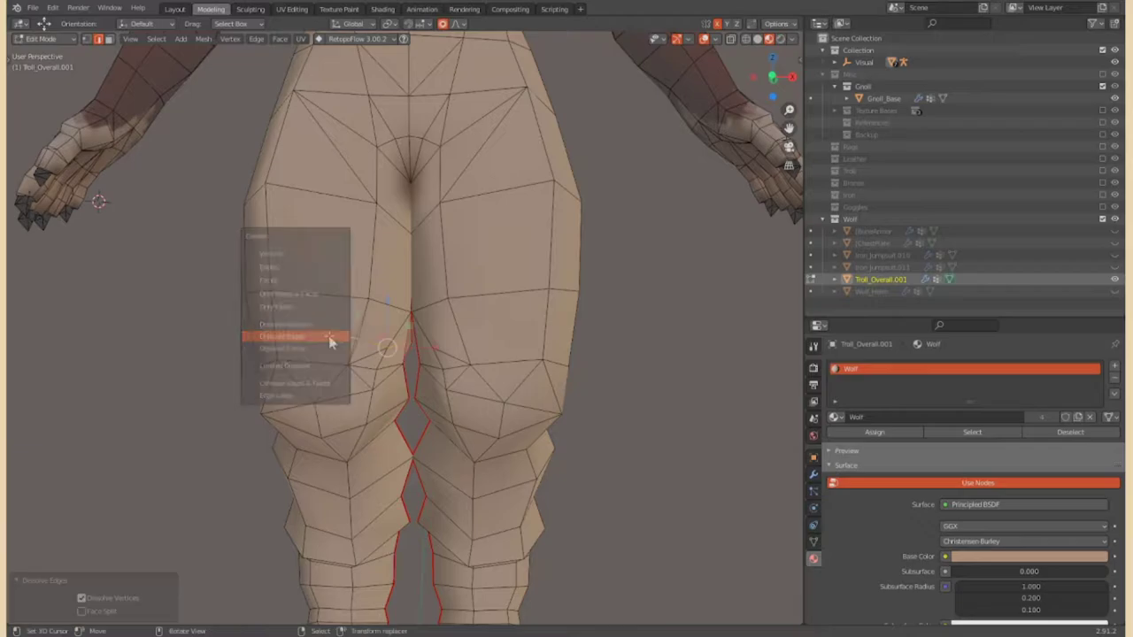
mouse_move(329, 341)
middle_mouse_down()
mouse_move(495, 354)
mouse_move(389, 265)
middle_mouse_up()
Check the backs of the legs and make Wolf_Helm visible on the head again
key("Tab")
mouse_move(473, 409)
middle_mouse_down()
mouse_move(614, 392)
mouse_move(399, 519)
middle_mouse_up()
key("Tab")
scroll(357, 447, "up", 2)
scroll(443, 495, "down", 3)
mouse_move(700, 207)
middle_mouse_down()
mouse_move(655, 177)
mouse_move(678, 126)
middle_mouse_up()
scroll(307, 357, "up", 3)
mouse_move(429, 525)
middle_mouse_down()
mouse_move(496, 354)
mouse_move(442, 284)
middle_mouse_up()
scroll(495, 354, "up", 2)
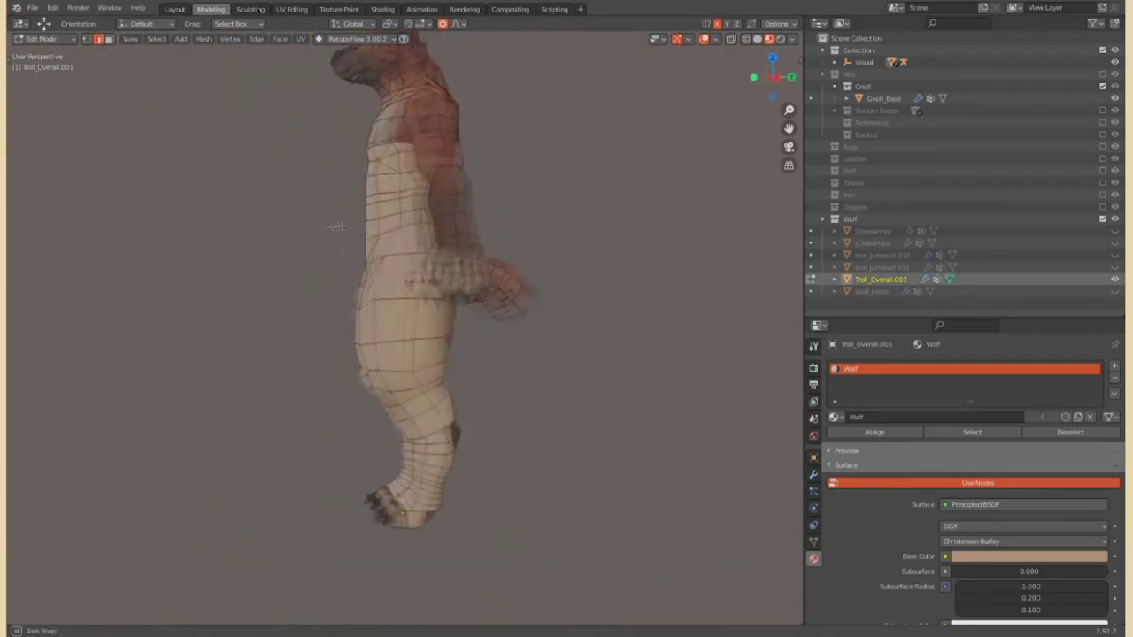
middle_click_drag(305, 231, 733, 69)
key("Tab")
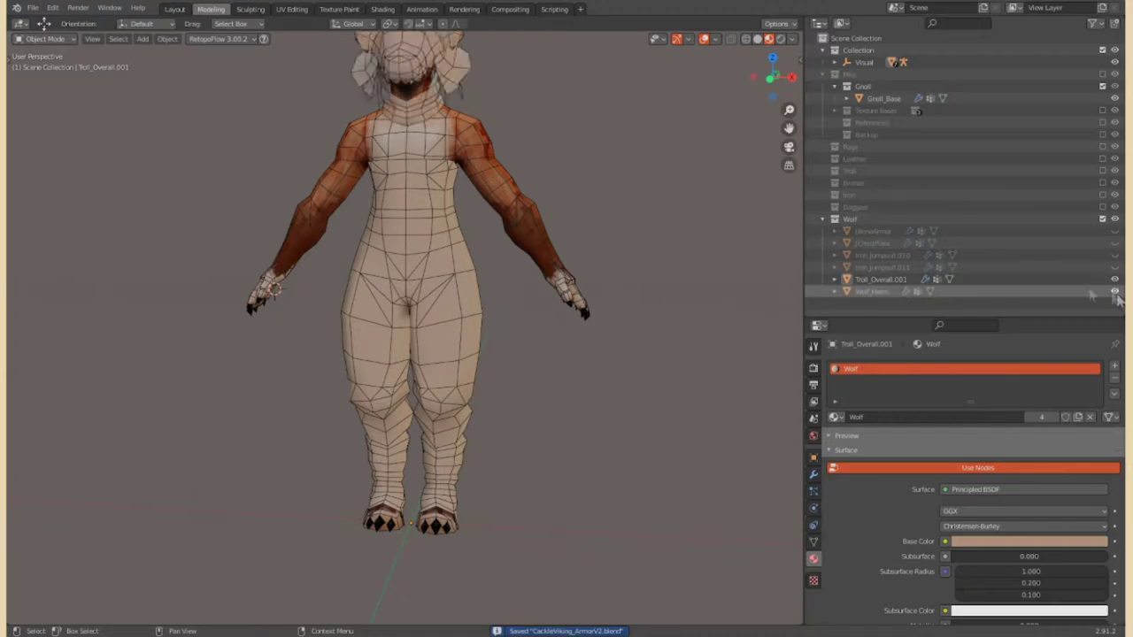
left_click(1114, 292)
middle_click_drag(761, 283, 586, 270)
Edit the overall and shift a chest edge vertex 0.002694 m along Y
left_click(449, 275)
scroll(449, 275, "up", 5)
left_click(44, 39)
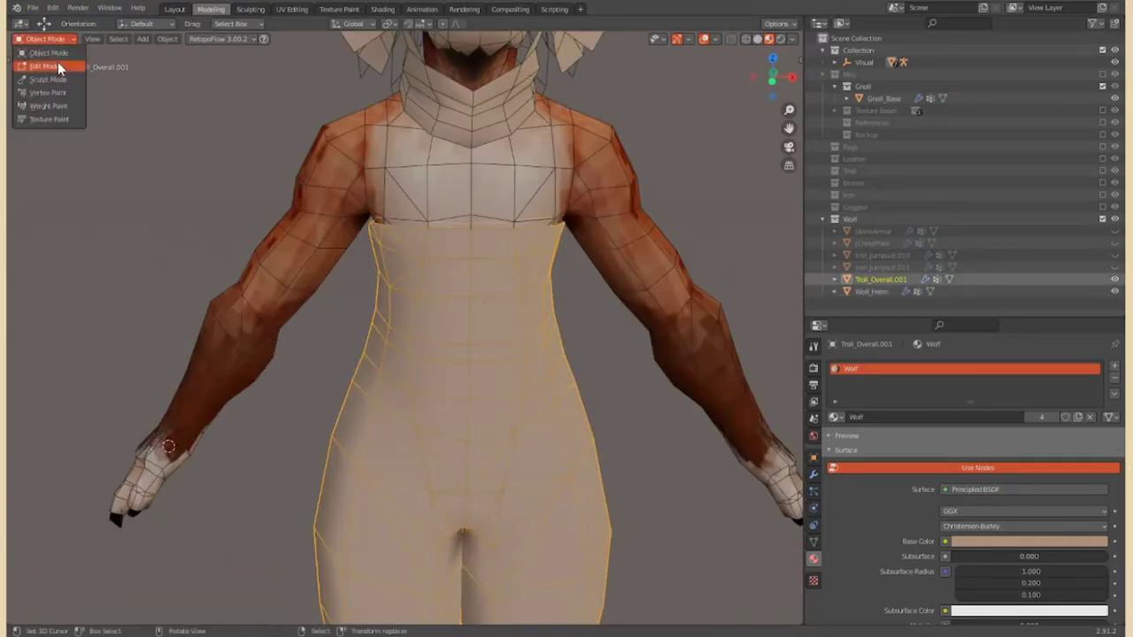
left_click(44, 68)
middle_click_drag(479, 155, 520, 320)
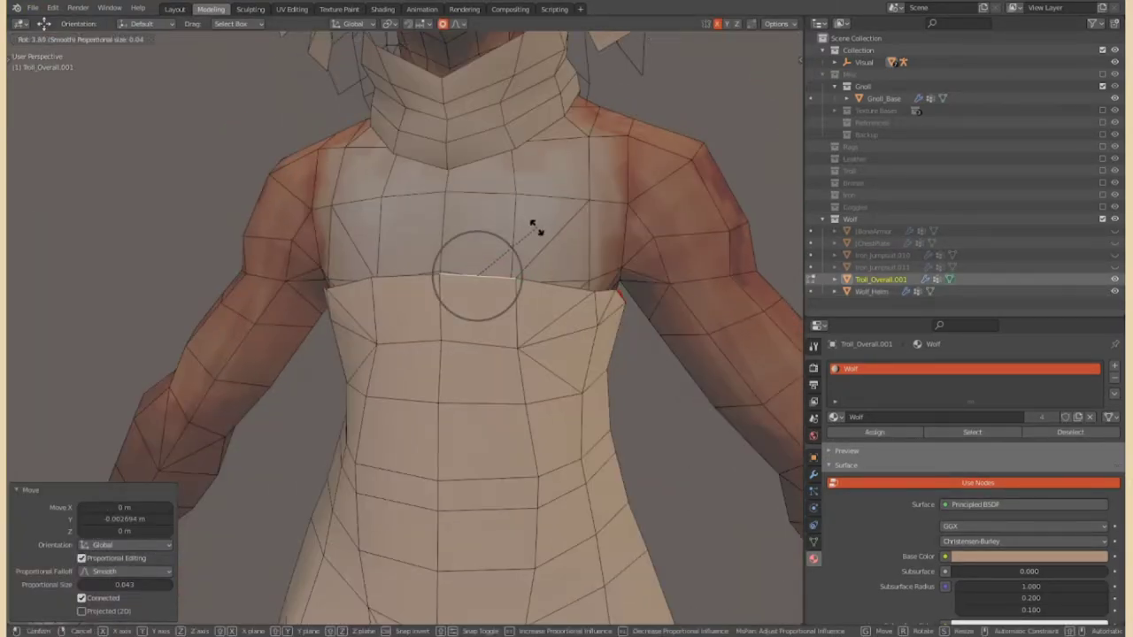
Slide a shoulder vertex along its edge to tighten the overall's upper edge
scroll(520, 321, "down", 3)
scroll(392, 288, "up", 3)
key("shift+v")
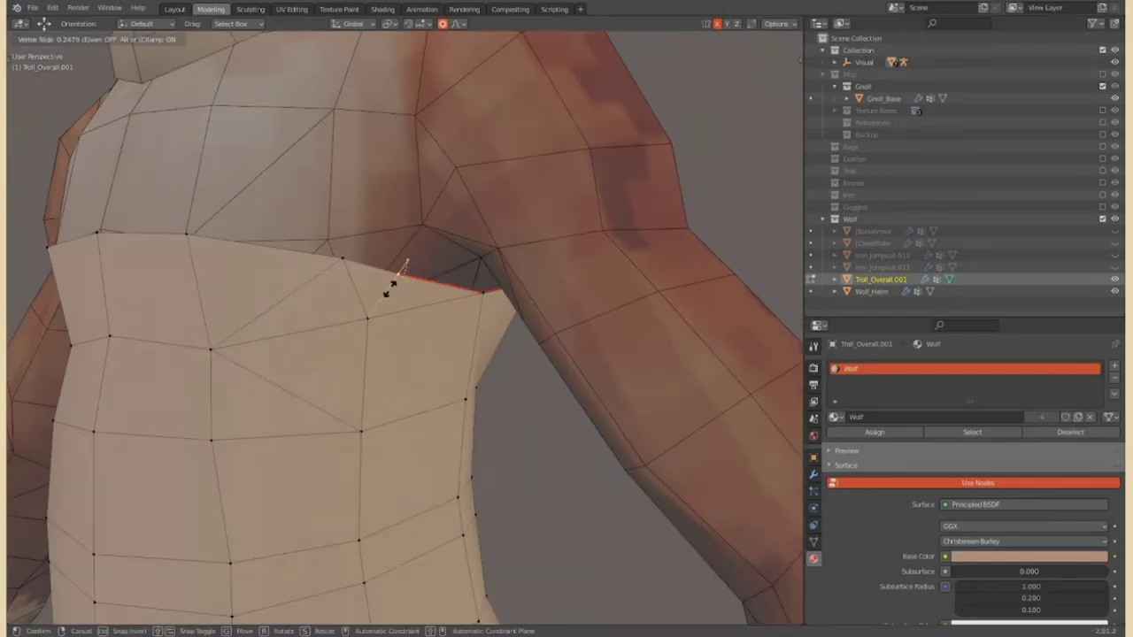
scroll(354, 277, "down", 3)
middle_click_drag(354, 276, 333, 306)
scroll(334, 305, "up", 3)
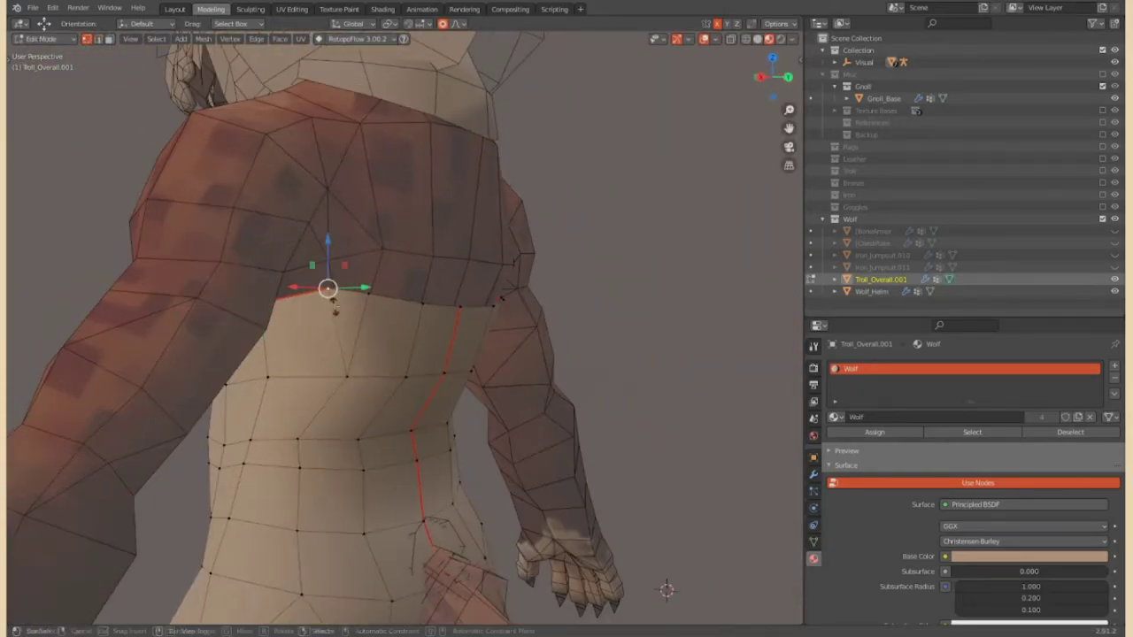
left_click(372, 322)
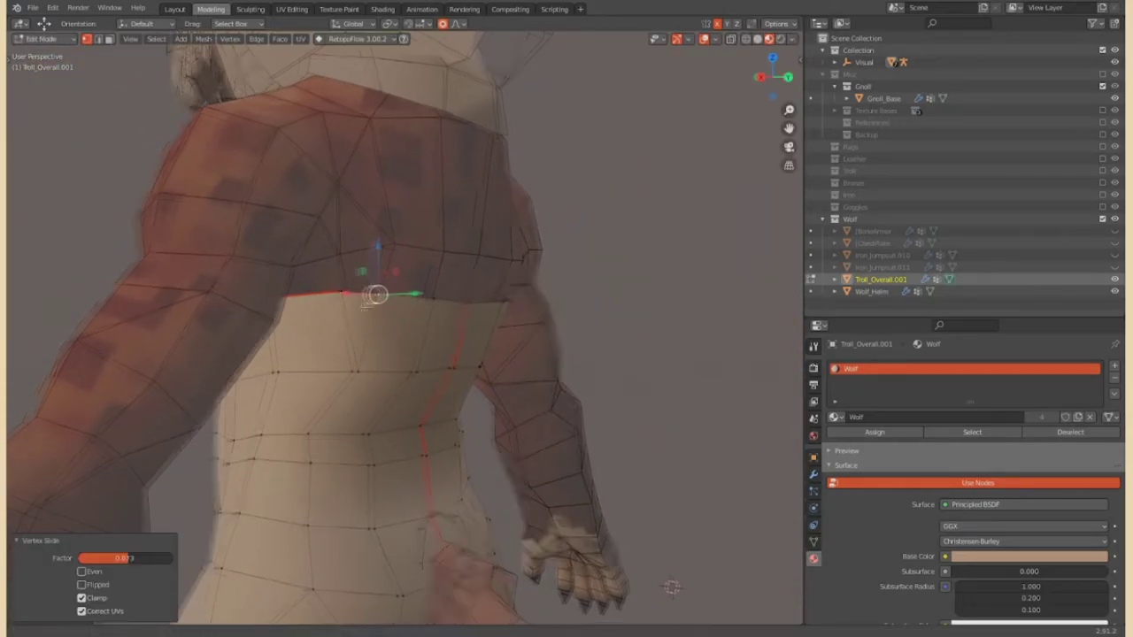
Subdivide the shoulder faces, move upper-torso vertices with proportional falloff, and hide a torso face
mouse_move(673, 588)
middle_mouse_down()
mouse_move(445, 298)
mouse_move(435, 329)
mouse_move(341, 310)
mouse_move(615, 299)
middle_mouse_up()
right_click(435, 329)
left_click(469, 372)
key("alt+a")
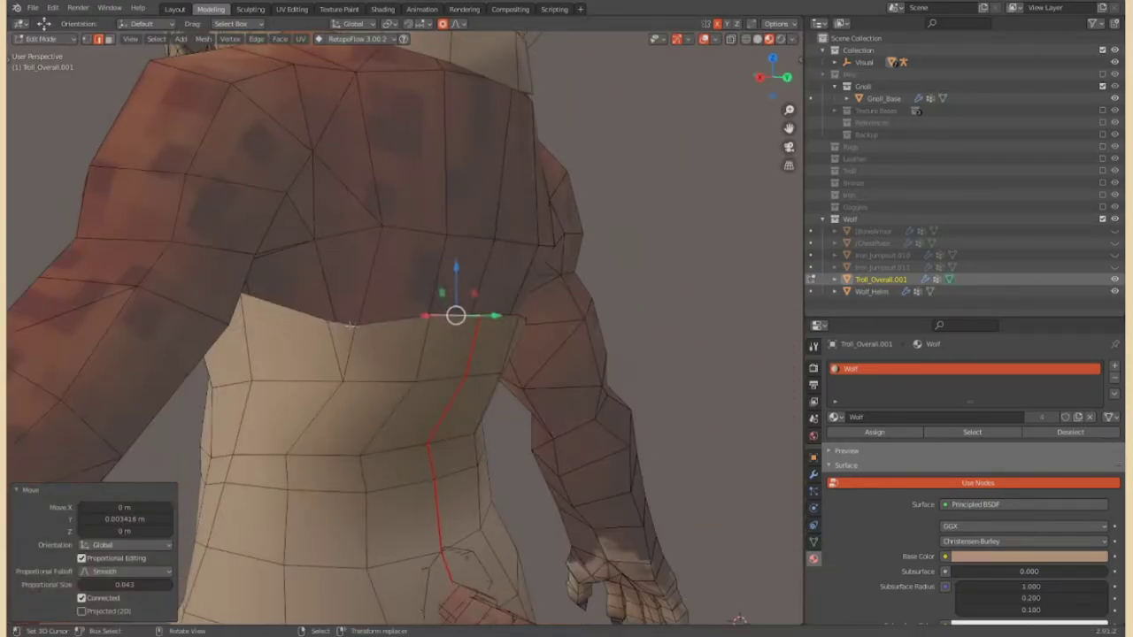
key("g")
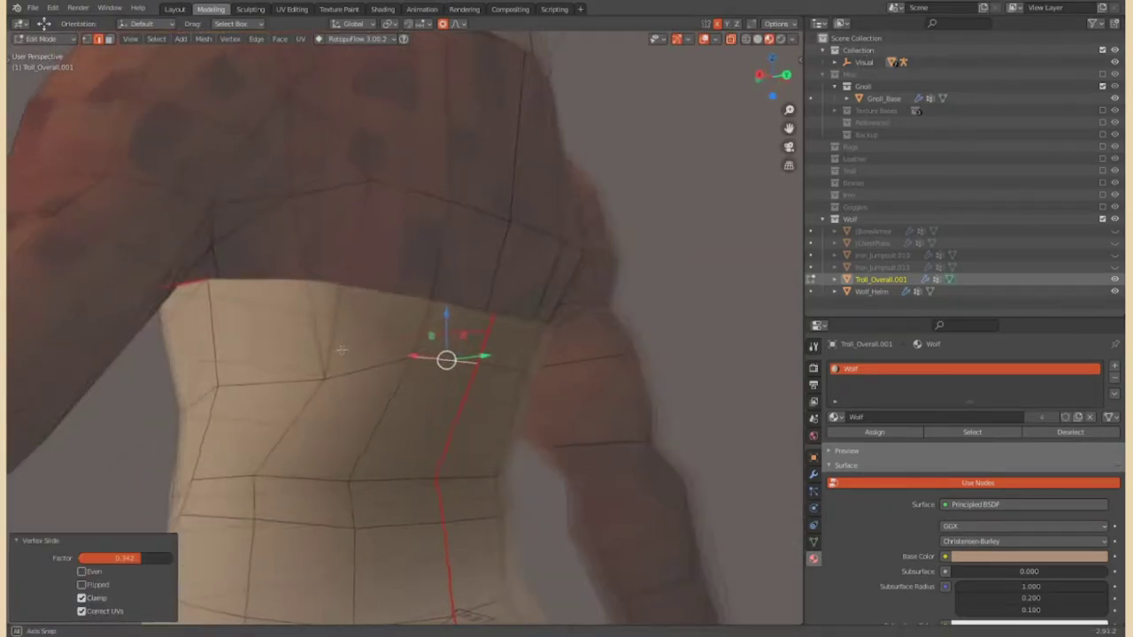
key("h")
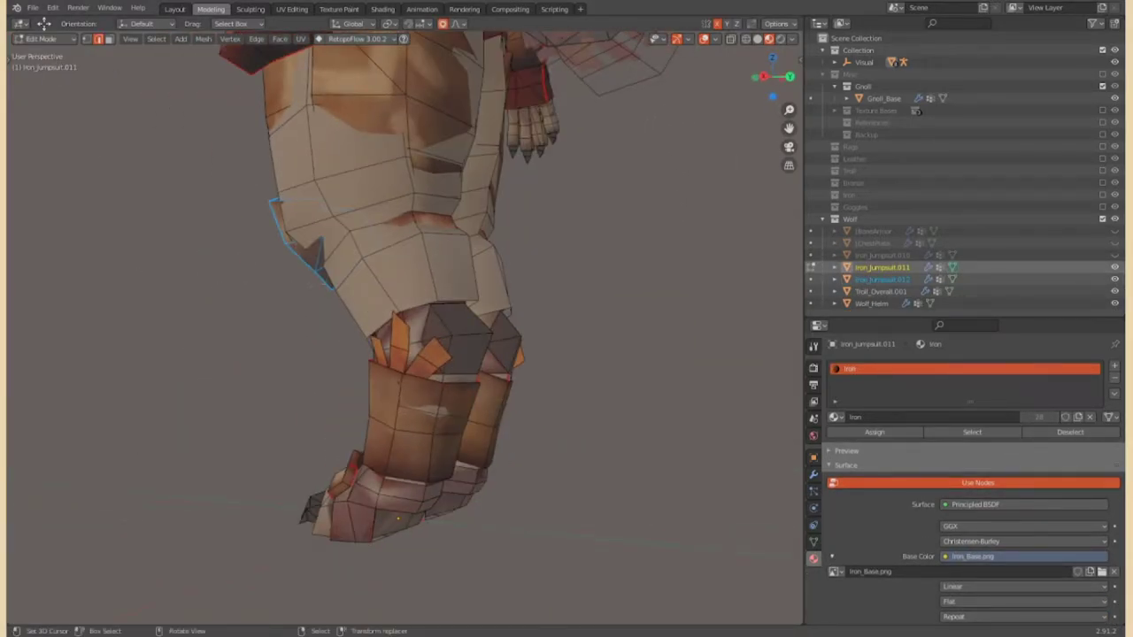
Separate the connected iron knee plate into its own object and delete the unneeded extra object
key("l")
scroll(470, 387, "up", 3)
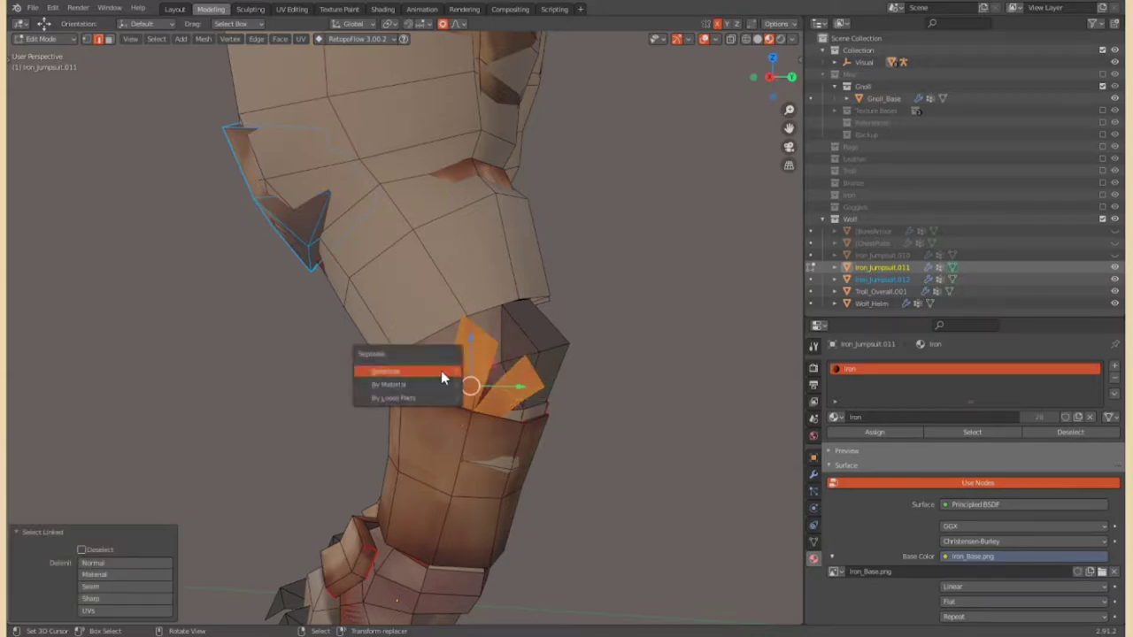
left_click(442, 377)
scroll(469, 354, "down", 4)
key("Tab")
key("x")
left_click(567, 362)
Rotate the knee plate and move its vertices with soft falloff to sit over the knee
scroll(421, 285, "up", 4)
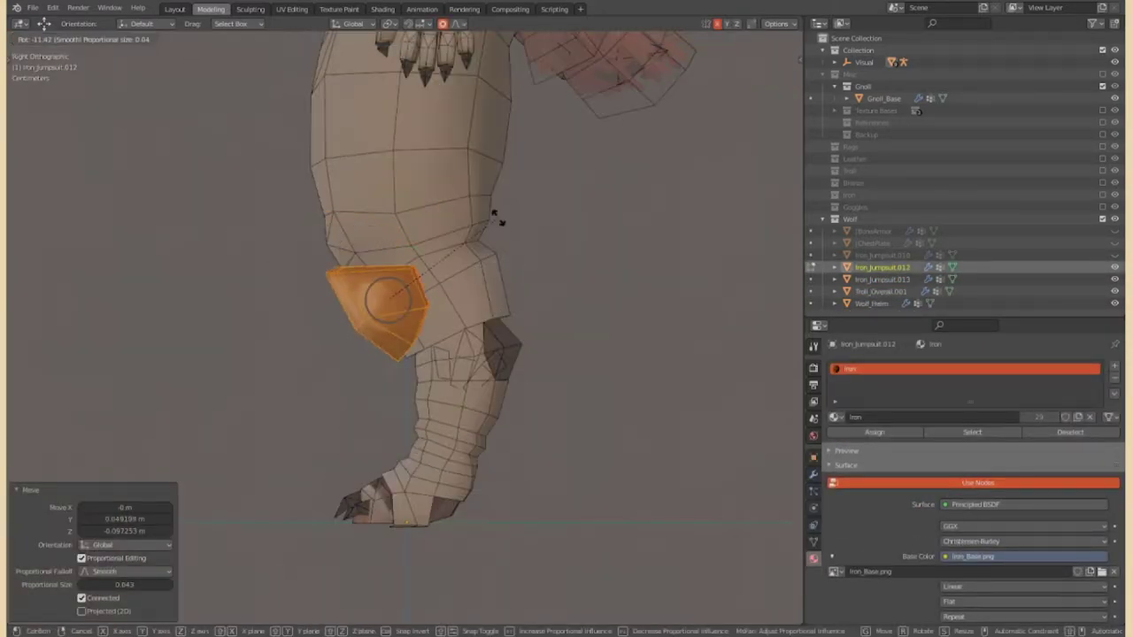
left_click(496, 217)
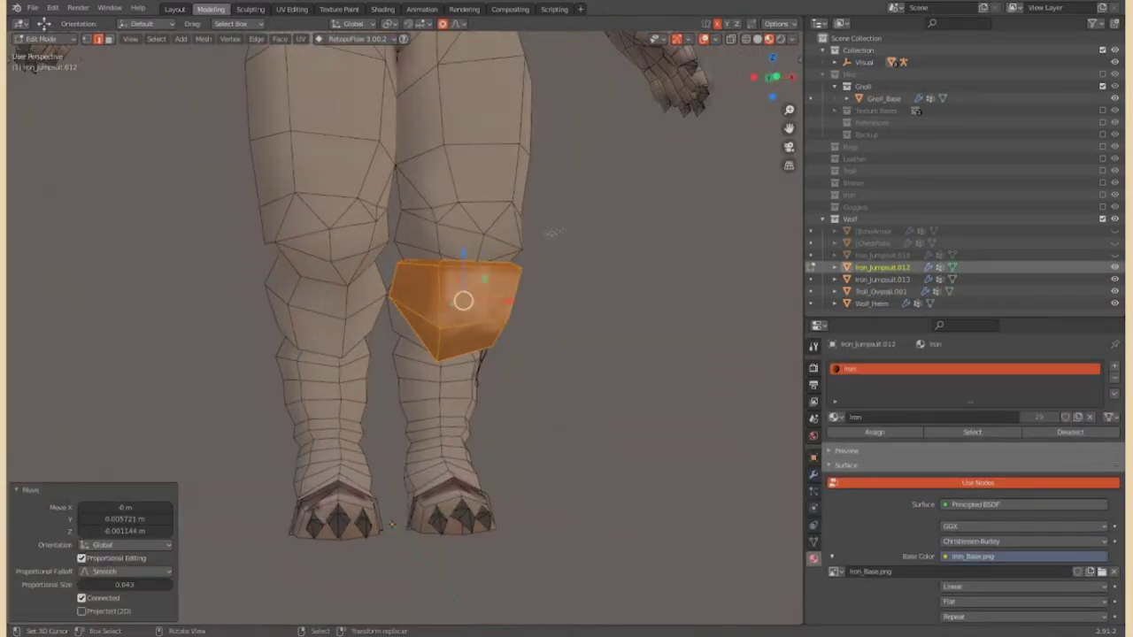
left_click(99, 40)
middle_click_drag(442, 266, 99, 44)
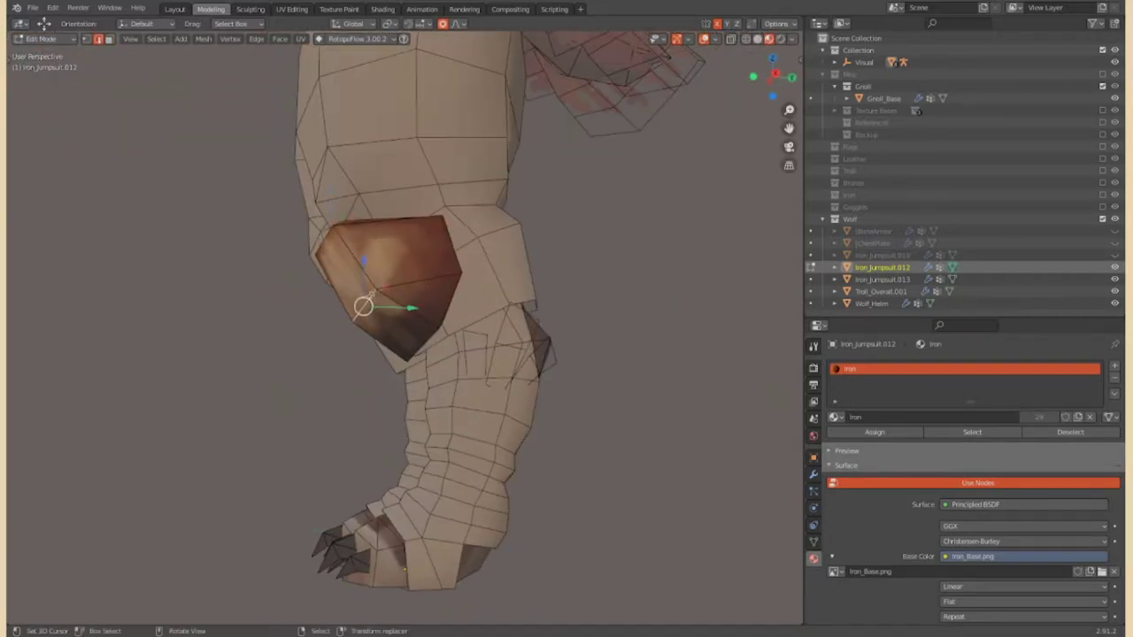
scroll(398, 301, "up", 3)
mouse_move(607, 314)
middle_mouse_down()
mouse_move(523, 379)
mouse_move(410, 423)
mouse_move(354, 336)
middle_mouse_up()
scroll(354, 310, "up", 2)
key("g")
left_click(335, 214)
middle_click_drag(335, 215, 398, 354)
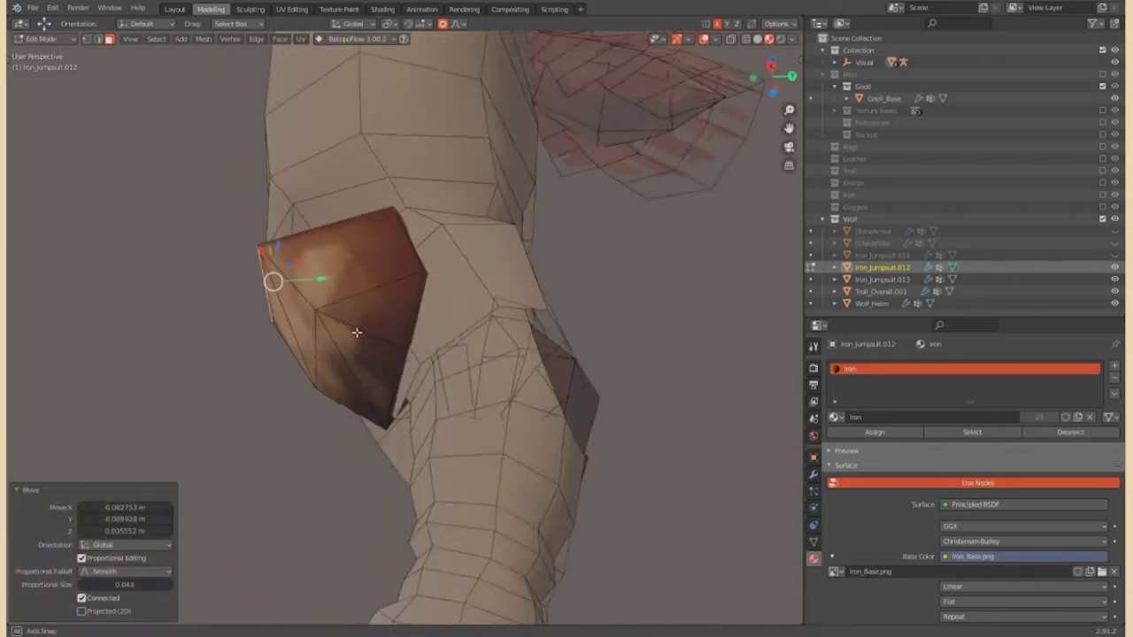
key("g")
left_click(389, 461)
Slide a knee plate edge vertex along the plate's edge to tighten the fit
mouse_move(389, 461)
middle_mouse_down()
mouse_move(276, 370)
mouse_move(354, 265)
middle_mouse_up()
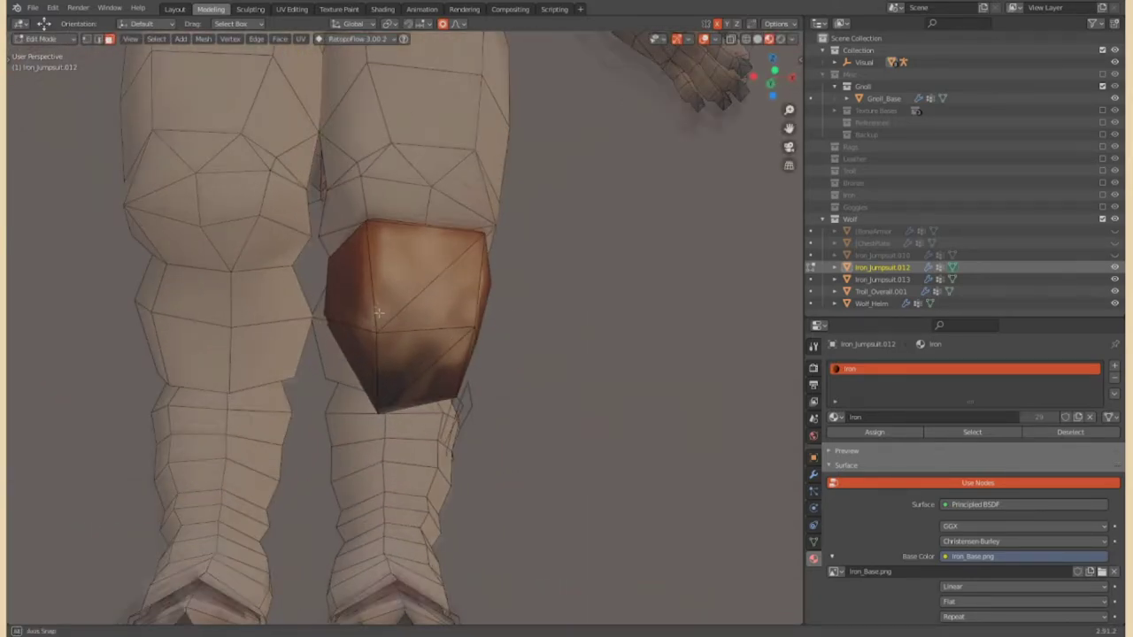
scroll(354, 266, "up", 4)
key("shift+v")
left_click(379, 240)
scroll(379, 241, "down", 5)
mouse_move(379, 241)
middle_mouse_down()
mouse_move(493, 255)
mouse_move(531, 354)
middle_mouse_up()
left_click(416, 270)
scroll(468, 222, "down", 4)
scroll(536, 477, "up", 4)
scroll(536, 476, "up", 4)
Reposition the plate's edge vertex, then join the knee plate into Troll_Overall.001
key("g")
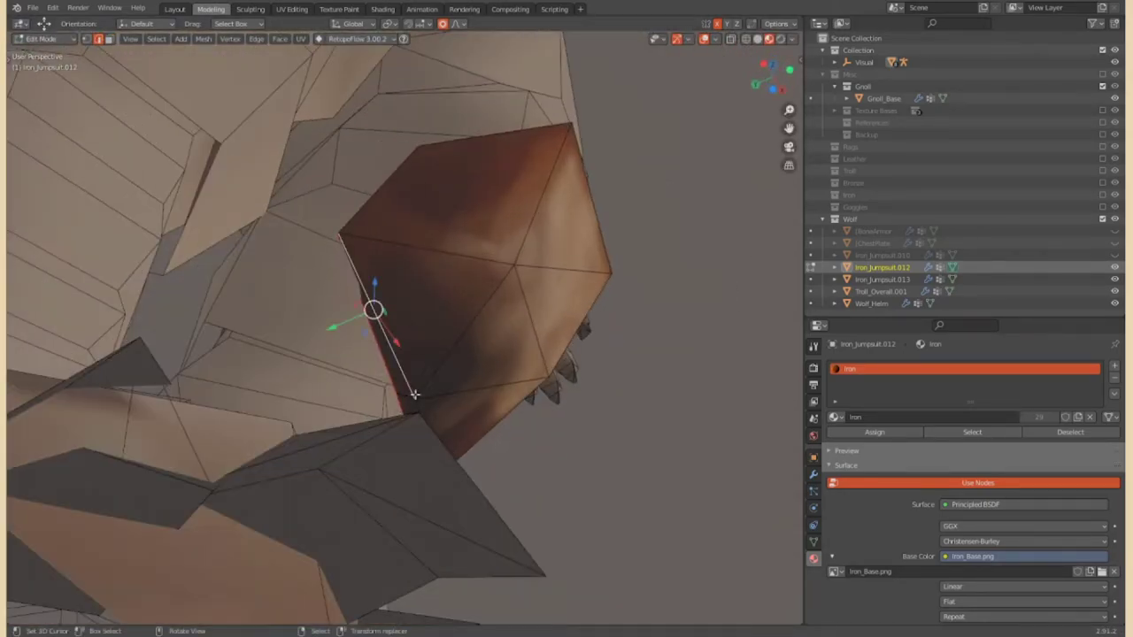
left_click(404, 400)
scroll(404, 399, "down", 3)
middle_click_drag(404, 399, 460, 354)
scroll(432, 316, "up", 3)
middle_click_drag(431, 316, 460, 337)
scroll(460, 336, "down", 4)
scroll(455, 389, "down", 4)
key("Tab")
left_click(422, 262)
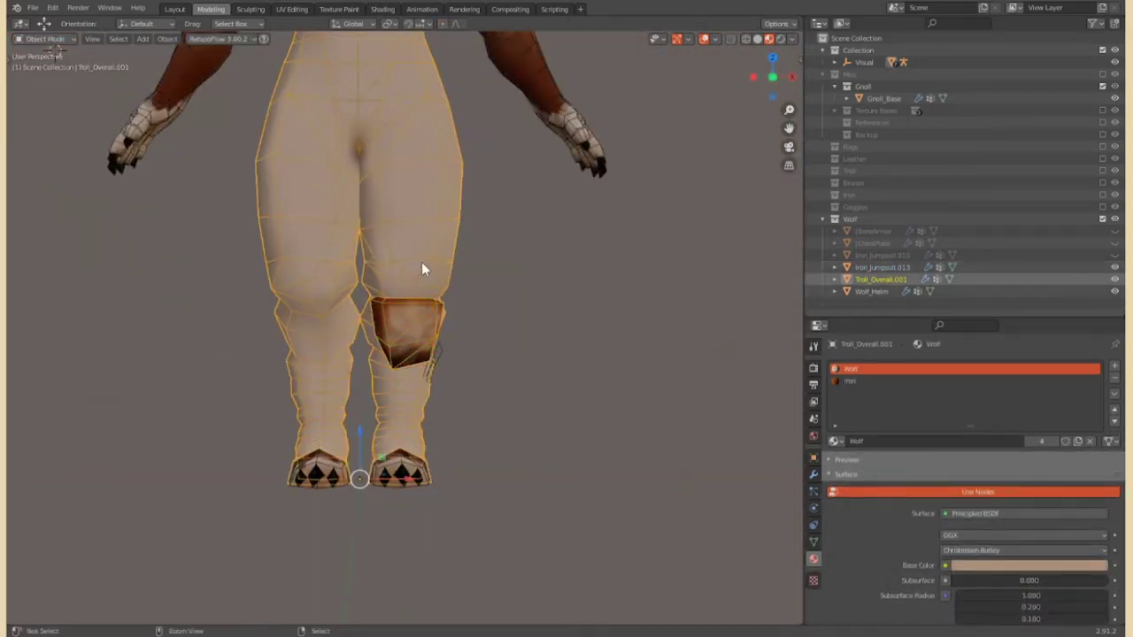
Recalculate Troll_Overall.001's normals from its faces
scroll(422, 262, "down", 2)
key("Tab")
scroll(458, 306, "up", 3)
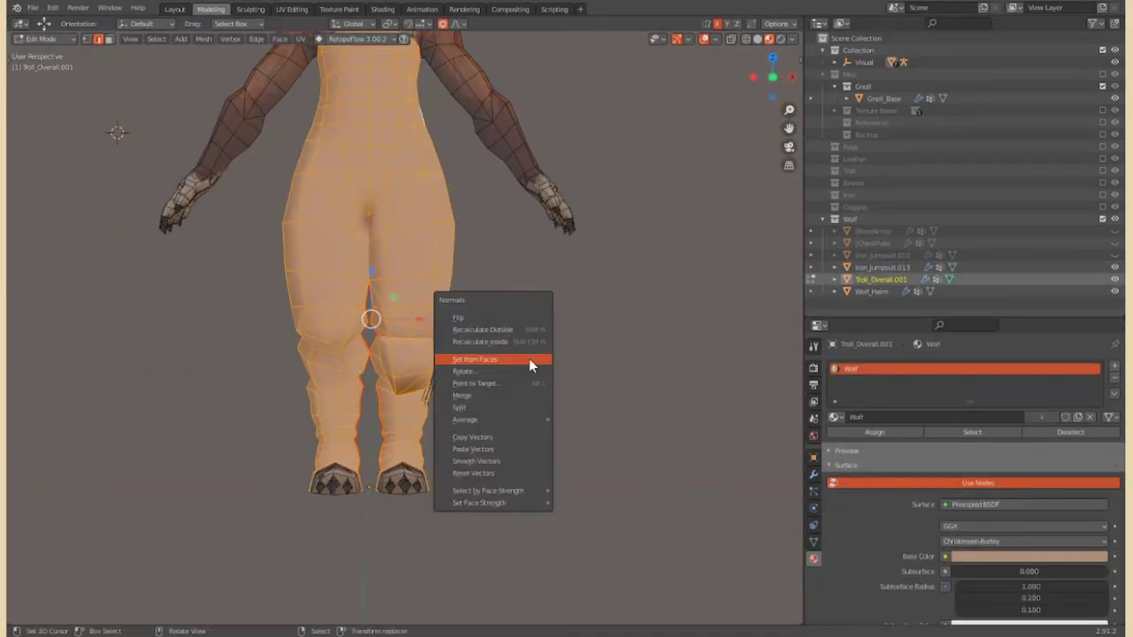
left_click(531, 366)
key("Tab")
Remove the duplicate Armature.001 modifier from Troll_Overall.001
middle_click_drag(614, 451, 242, 304)
left_click(814, 475)
left_click(1099, 385)
key("x")
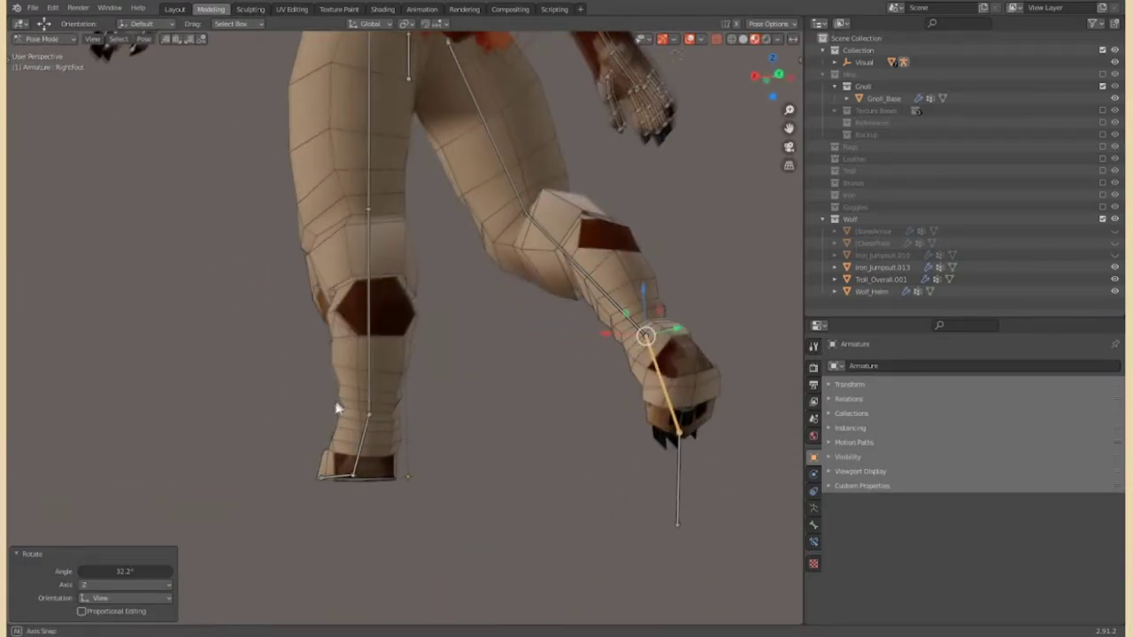
scroll(486, 390, "down", 3)
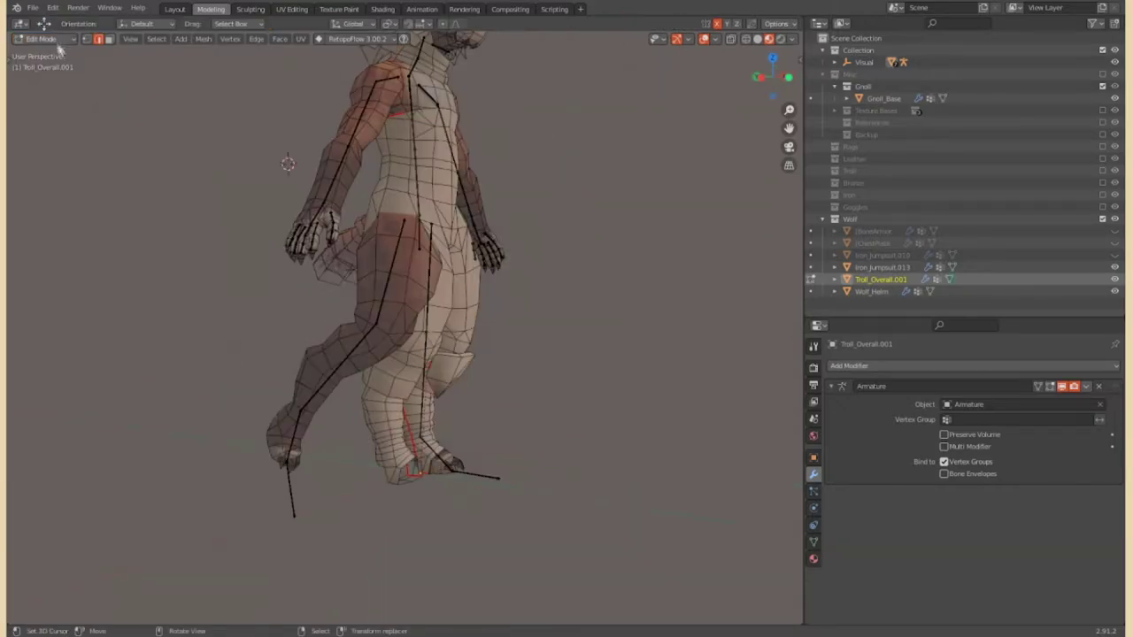
scroll(531, 362, "up", 6)
Nudge the overall's ankle cuff edges so they fit the wolf's feet
mouse_move(531, 362)
middle_mouse_down()
mouse_move(506, 338)
mouse_move(236, 362)
mouse_move(562, 437)
middle_mouse_up()
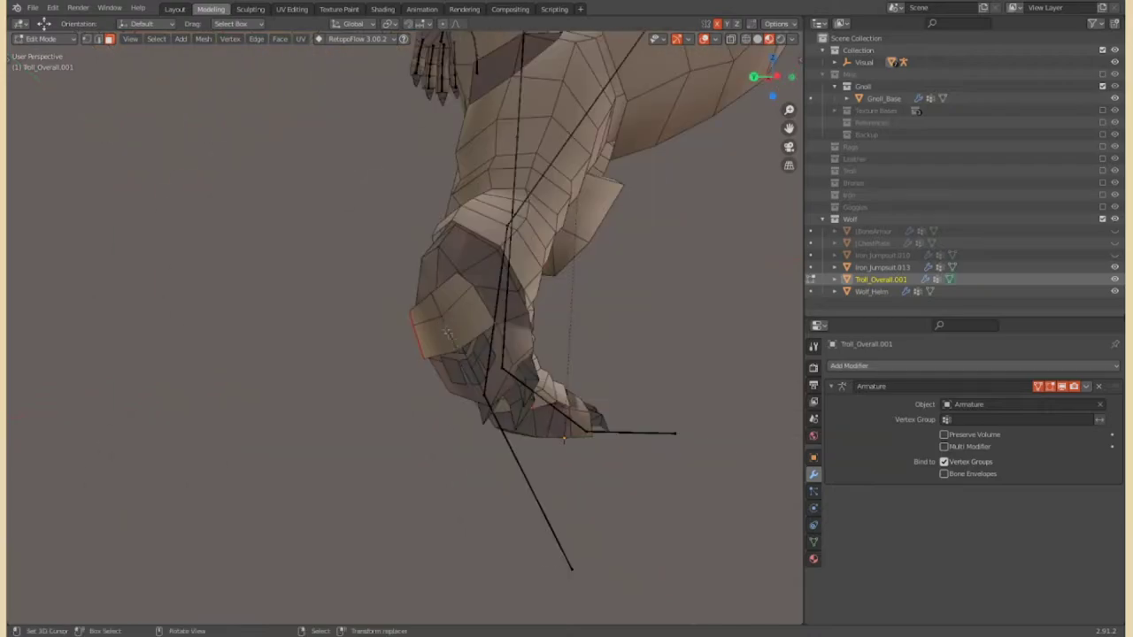
key("2")
middle_click_drag(442, 322, 346, 311)
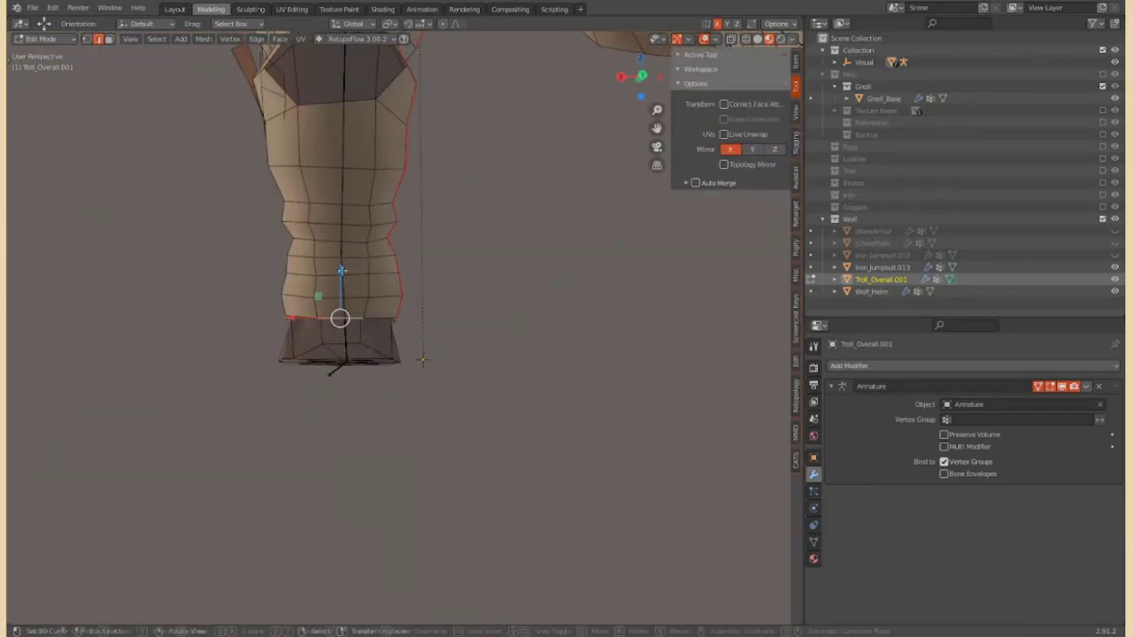
middle_click_drag(342, 270, 531, 310)
left_click_drag(558, 312, 568, 308)
middle_click_drag(568, 308, 447, 256)
left_click_drag(447, 256, 425, 292)
middle_click_drag(424, 293, 368, 357)
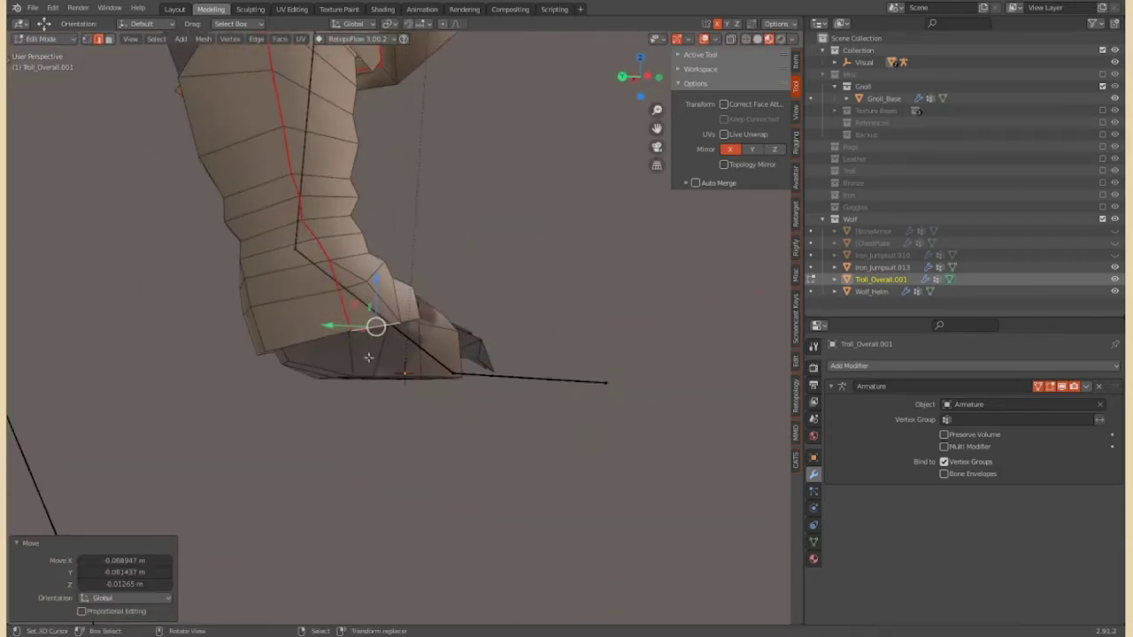
left_click(307, 379)
scroll(306, 379, "up", 3)
middle_click_drag(452, 300, 426, 253)
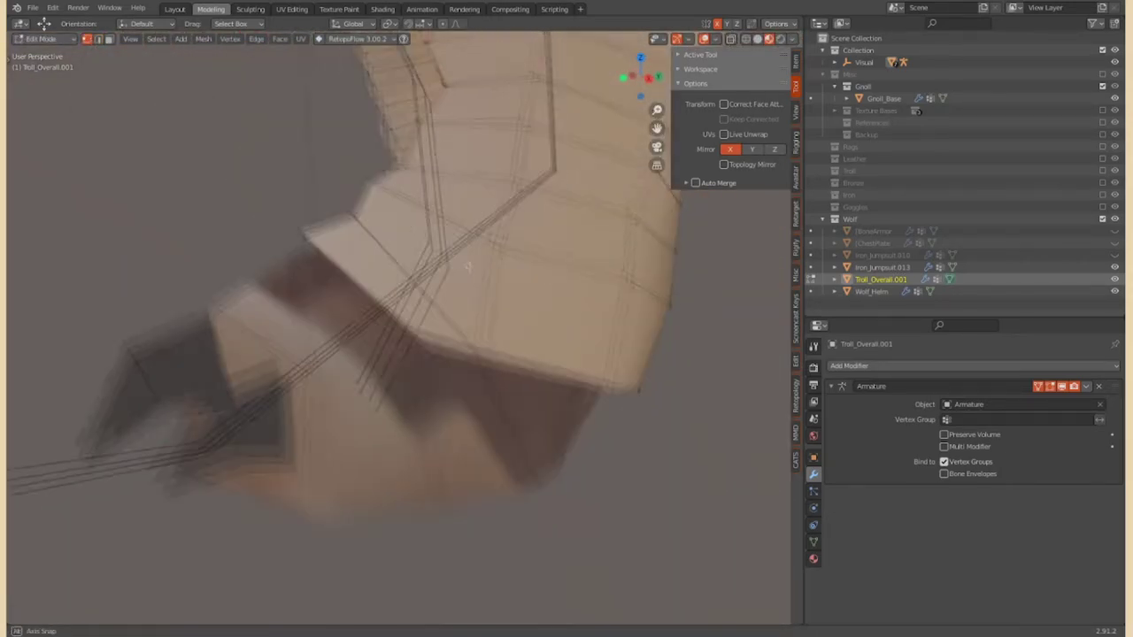
scroll(426, 253, "down", 5)
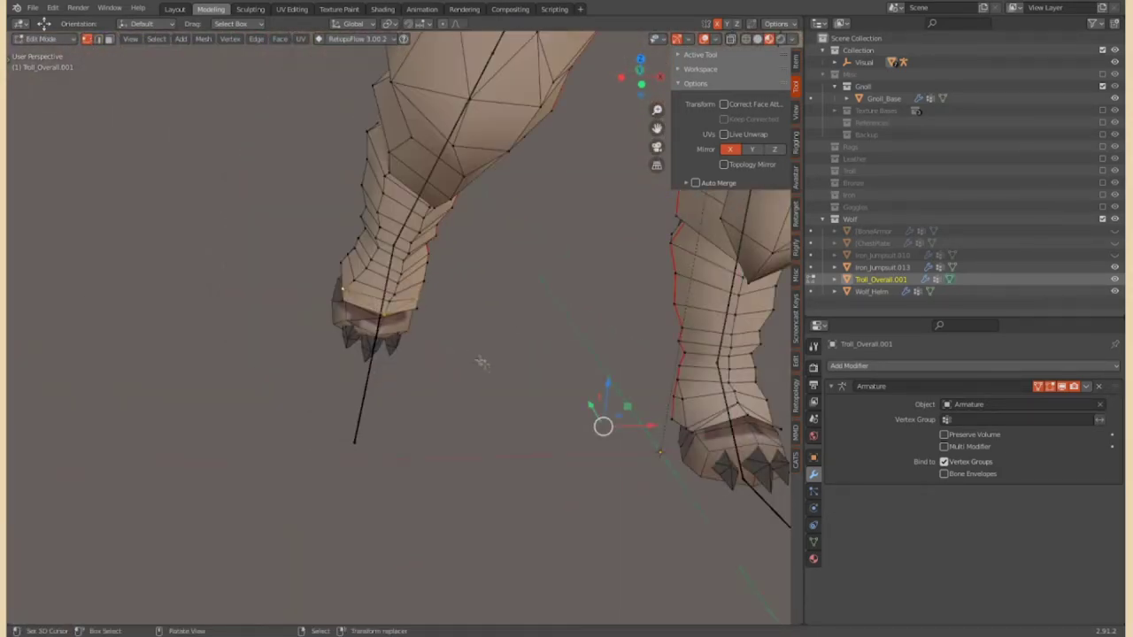
middle_click_drag(480, 359, 362, 306)
scroll(469, 307, "up", 5)
scroll(535, 397, "down", 3)
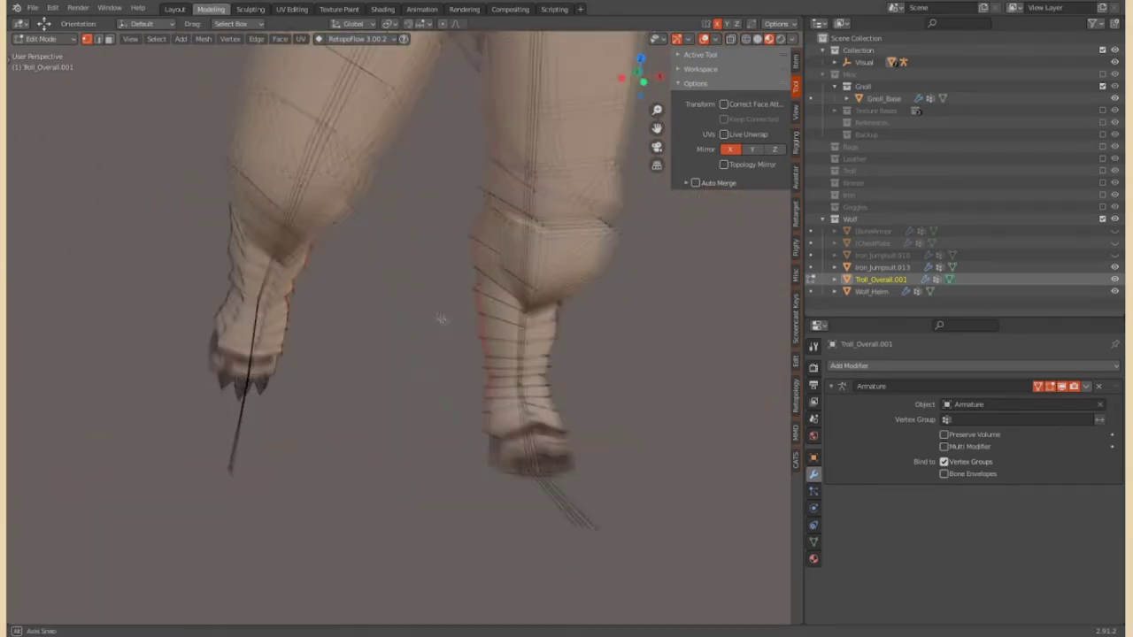
Select Iron_Jumpsuit.013 and enter Edit Mode with the face options menu shown
key("Tab")
middle_click_drag(536, 397, 566, 283)
left_click(566, 283)
key("Tab")
right_click(663, 327)
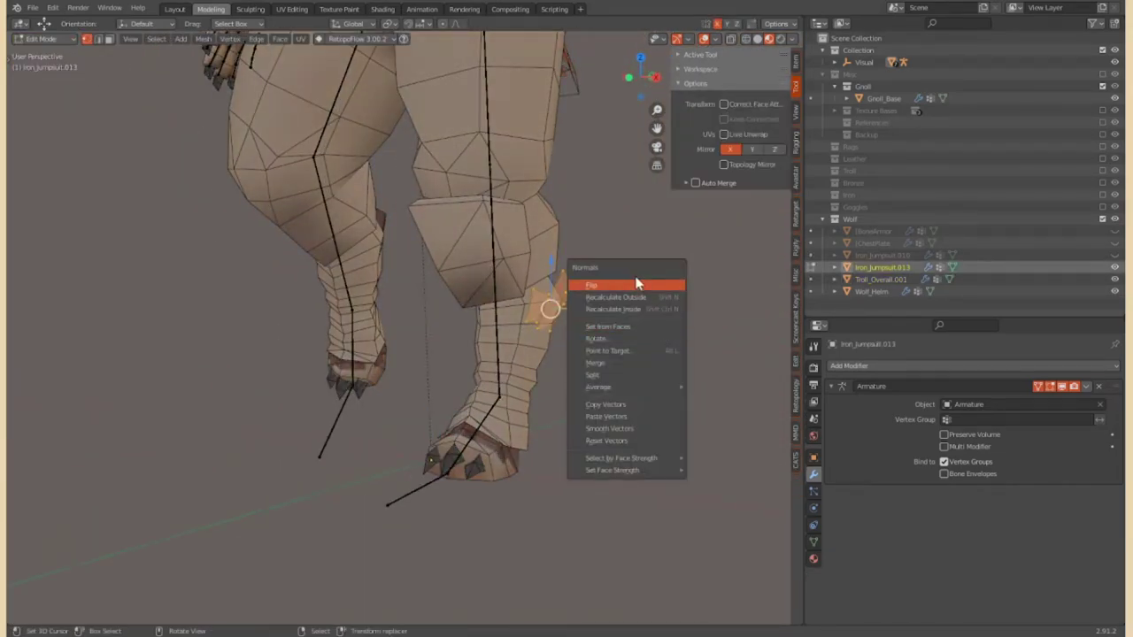
Flip the ankle plates' normals, select them as linked, and rotate them around the leg
left_click(637, 283)
key("l")
middle_click_drag(432, 387, 541, 334)
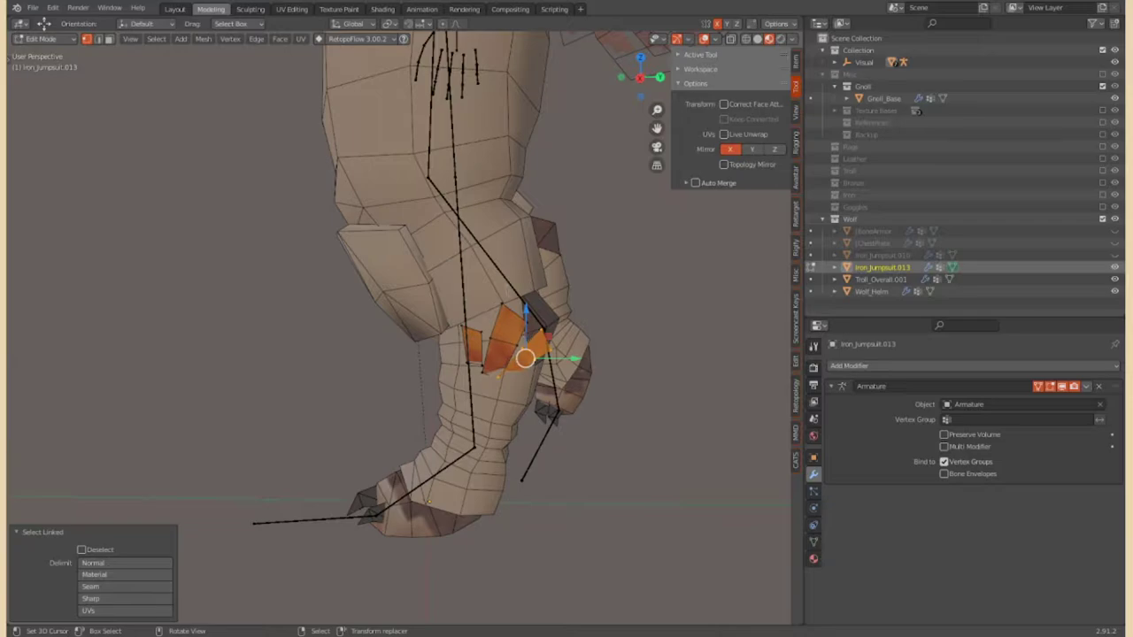
key("Escape")
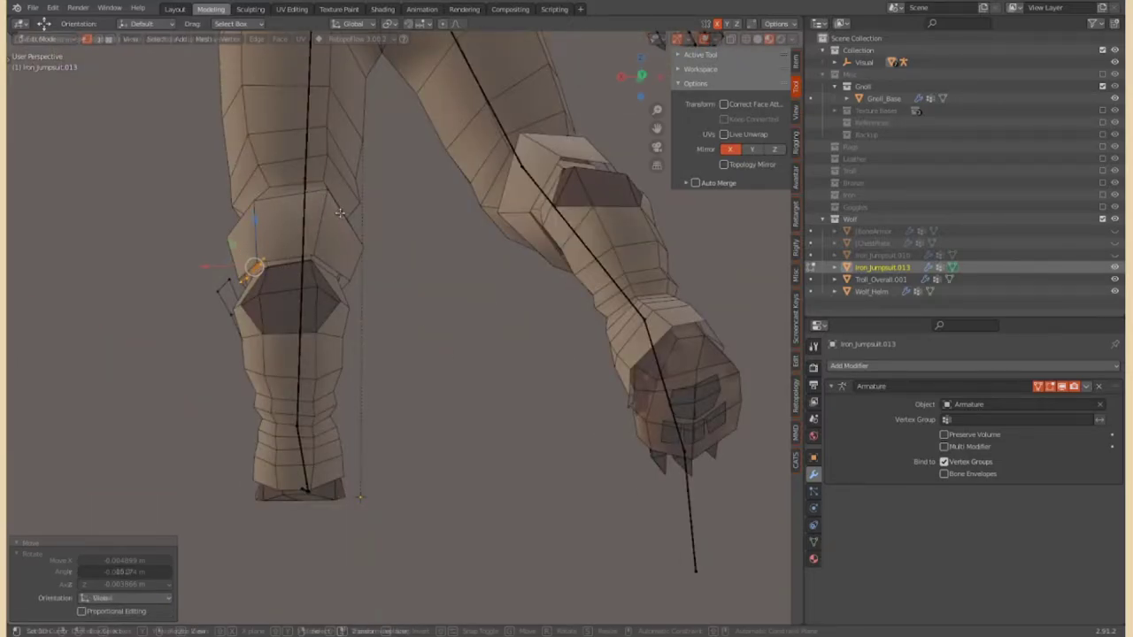
key("r")
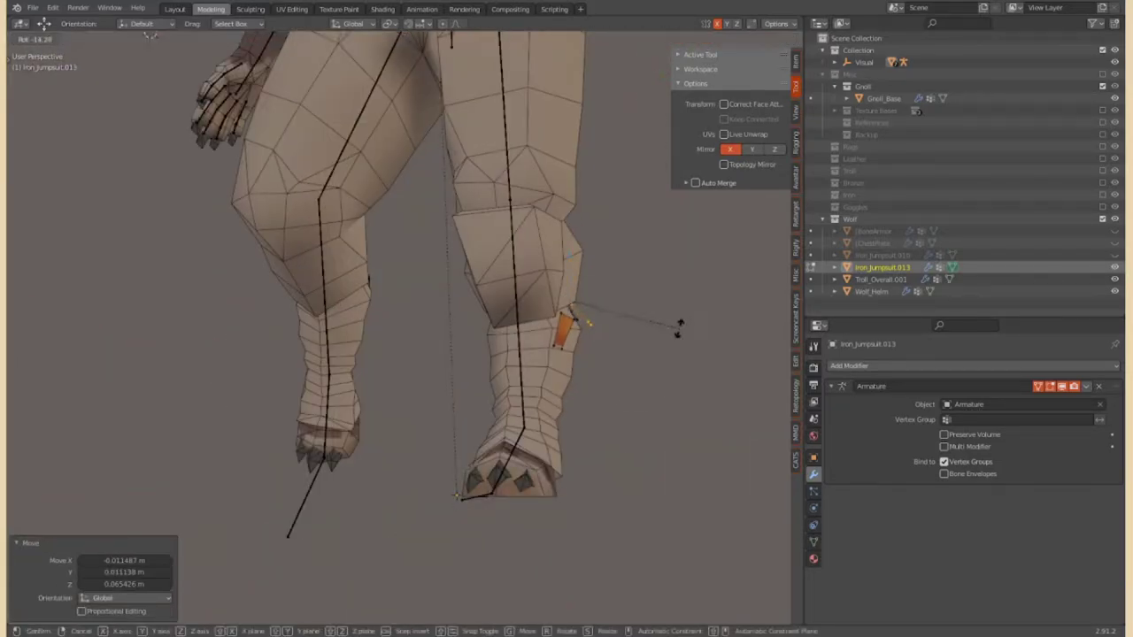
left_click(658, 344)
middle_click_drag(658, 344, 539, 355)
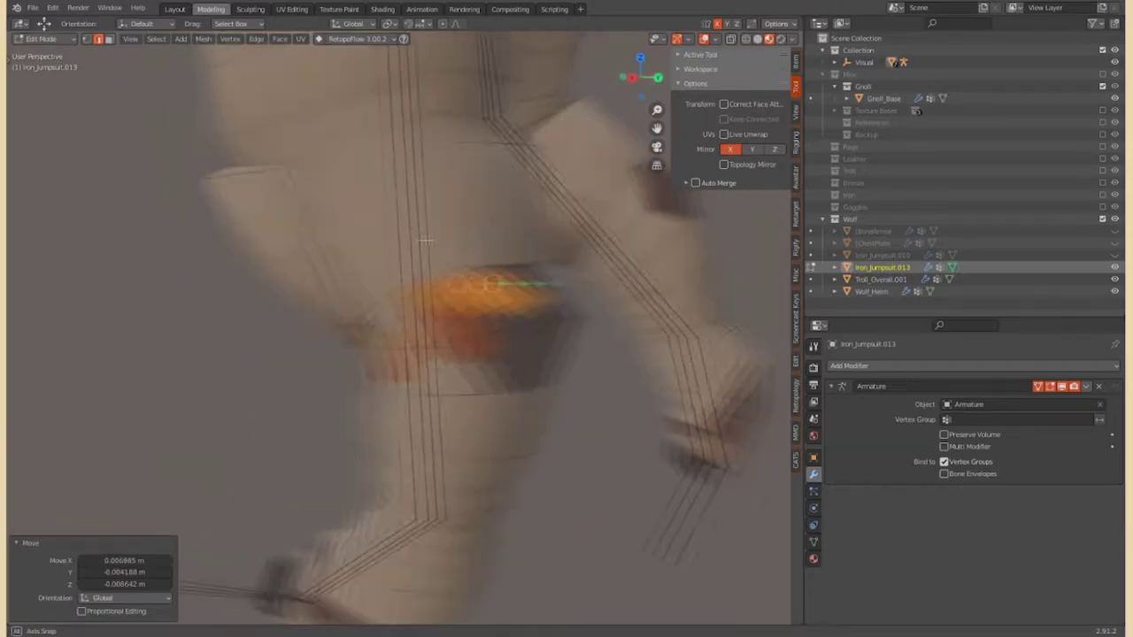
Shift the plates along the leg and slide their vertices to sit above the ankle
left_click_drag(467, 154, 472, 151)
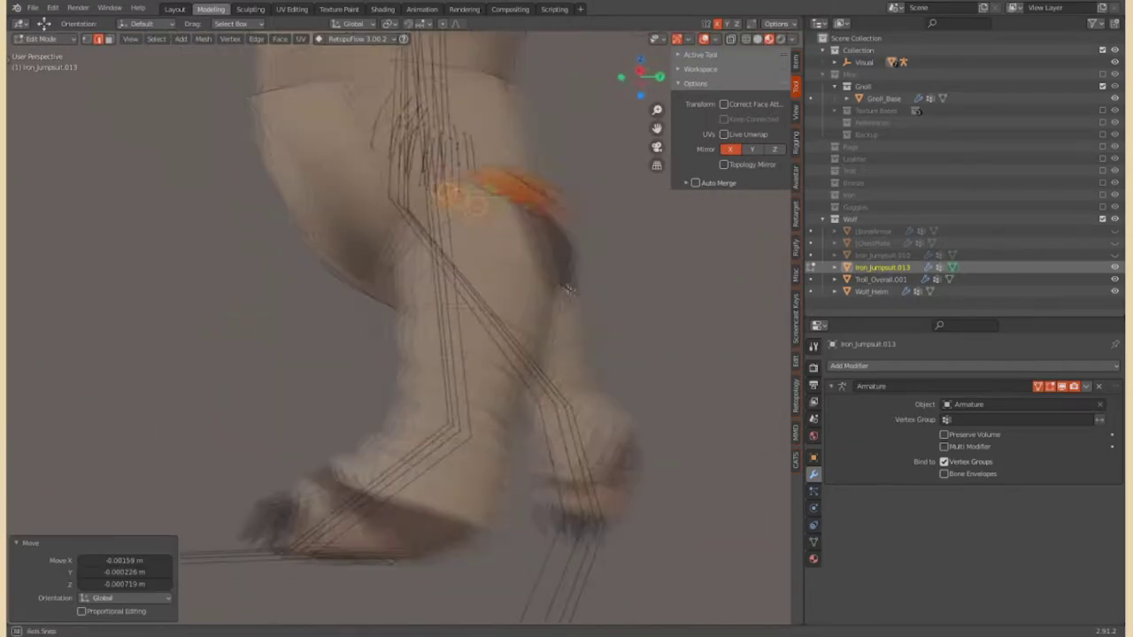
middle_click_drag(470, 151, 527, 402)
key("shift+v")
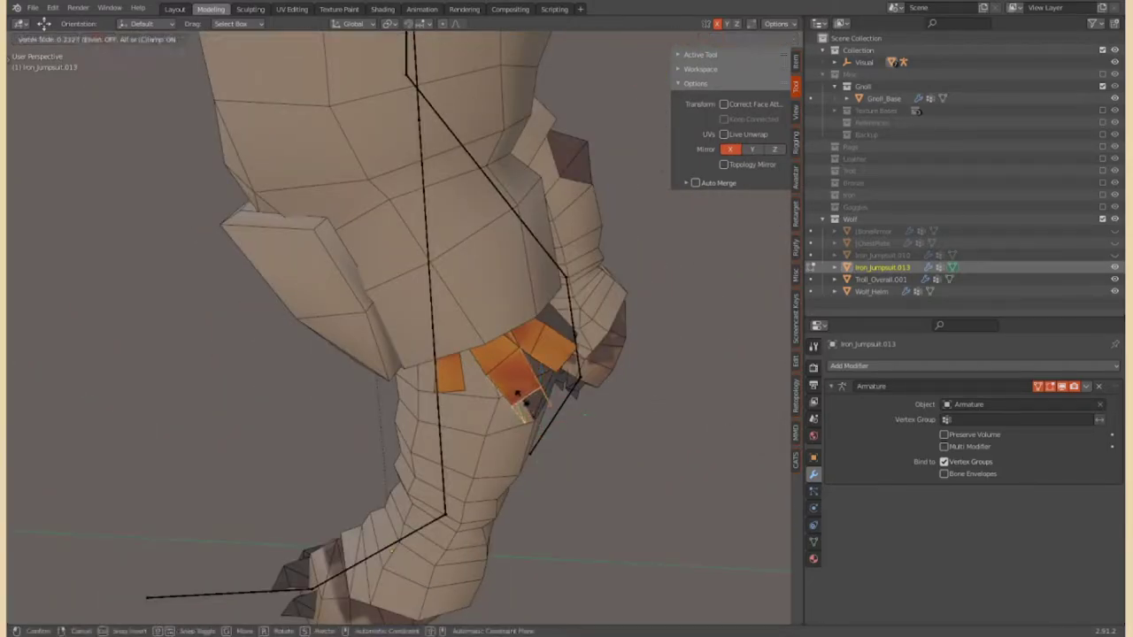
left_click(561, 345)
key("l")
mouse_move(560, 345)
middle_mouse_down()
mouse_move(531, 354)
mouse_move(467, 409)
mouse_move(420, 230)
mouse_move(531, 443)
mouse_move(576, 455)
middle_mouse_up()
left_click(512, 349)
Rotate and scale the plates with proportional editing to wrap the lower leg
key("r")
left_click(420, 231)
key("o")
key("s")
left_click(608, 415)
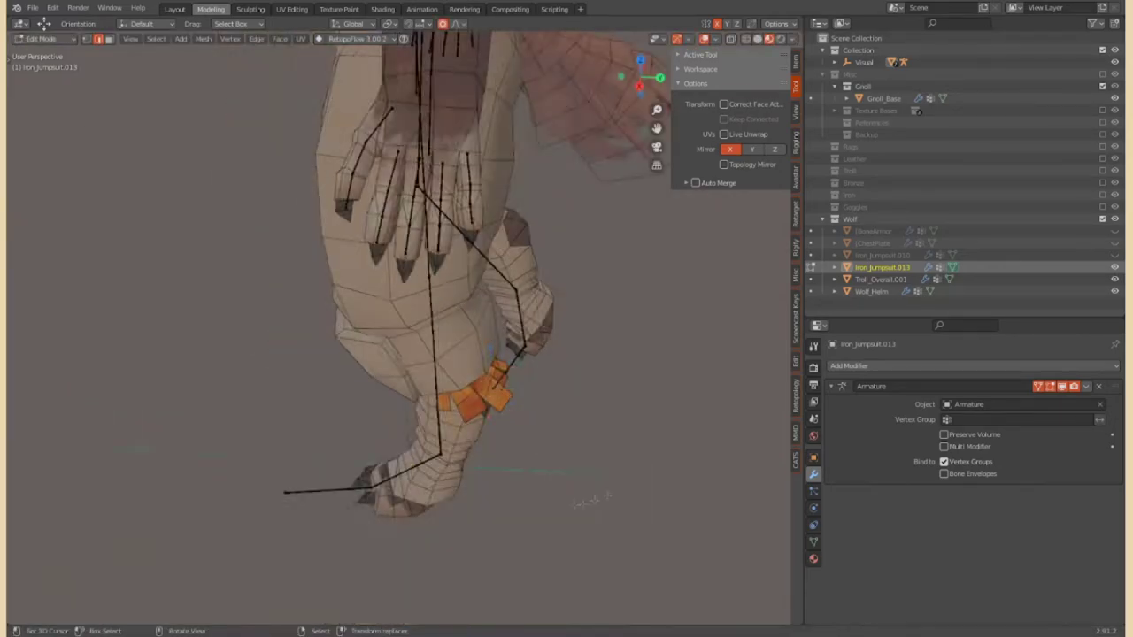
middle_click_drag(609, 415, 466, 501)
mouse_move(180, 254)
middle_mouse_down()
mouse_move(142, 455)
mouse_move(292, 390)
mouse_move(465, 394)
middle_mouse_up()
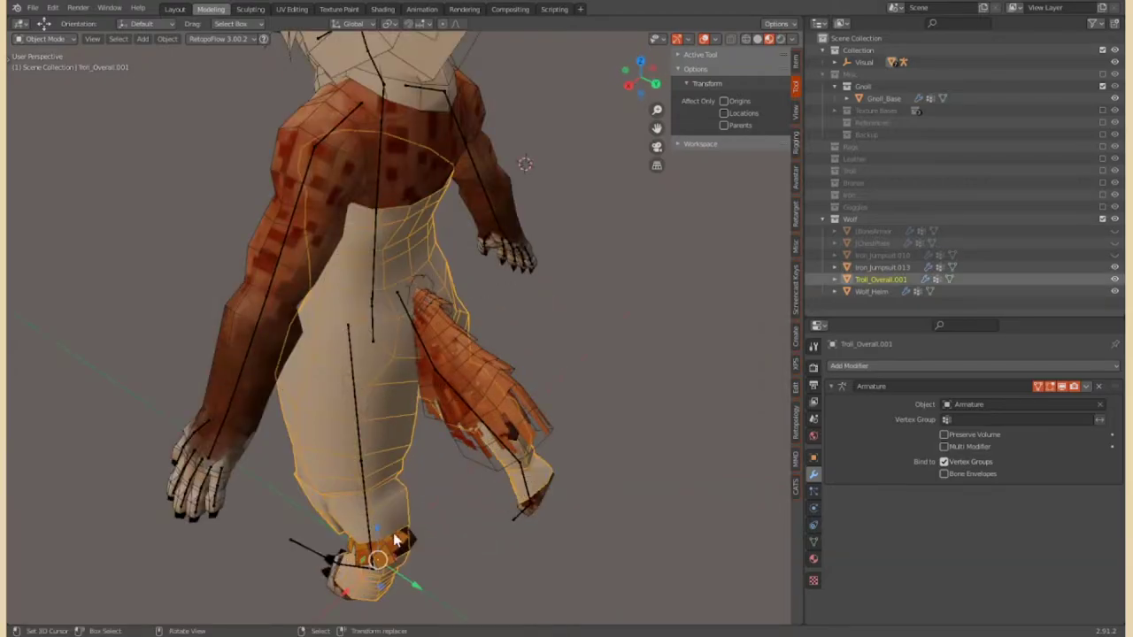
Rotate the ankle plate object and move its linked foot plates into position
left_click(447, 414)
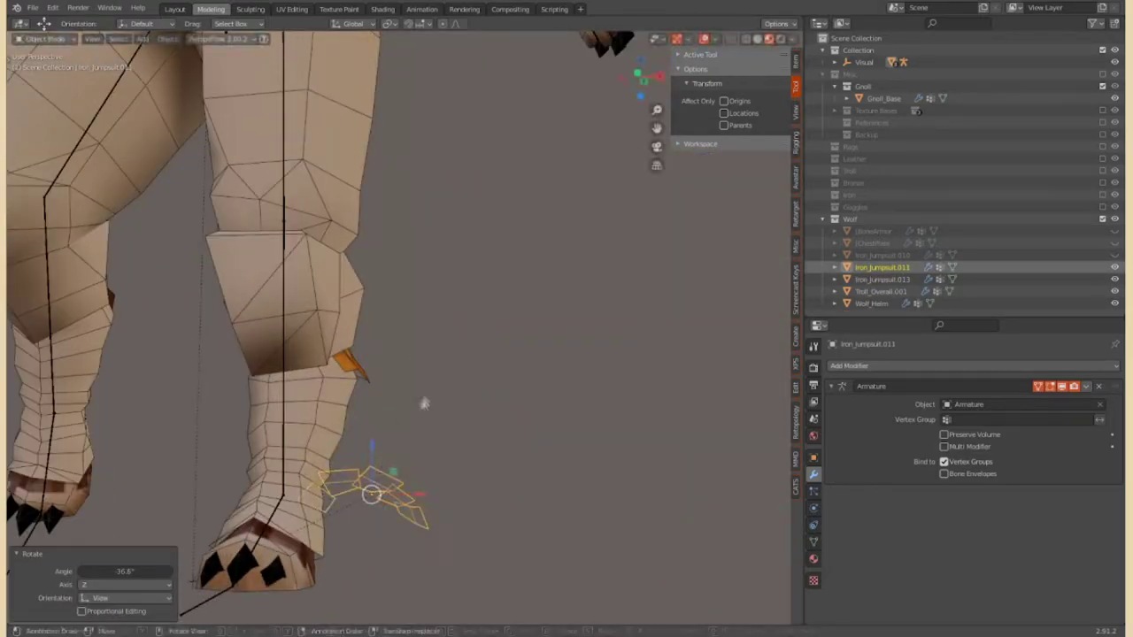
mouse_move(425, 399)
middle_mouse_down()
mouse_move(459, 431)
mouse_move(449, 394)
mouse_move(648, 444)
middle_mouse_up()
key("Tab")
key("l")
key("g")
left_click(449, 394)
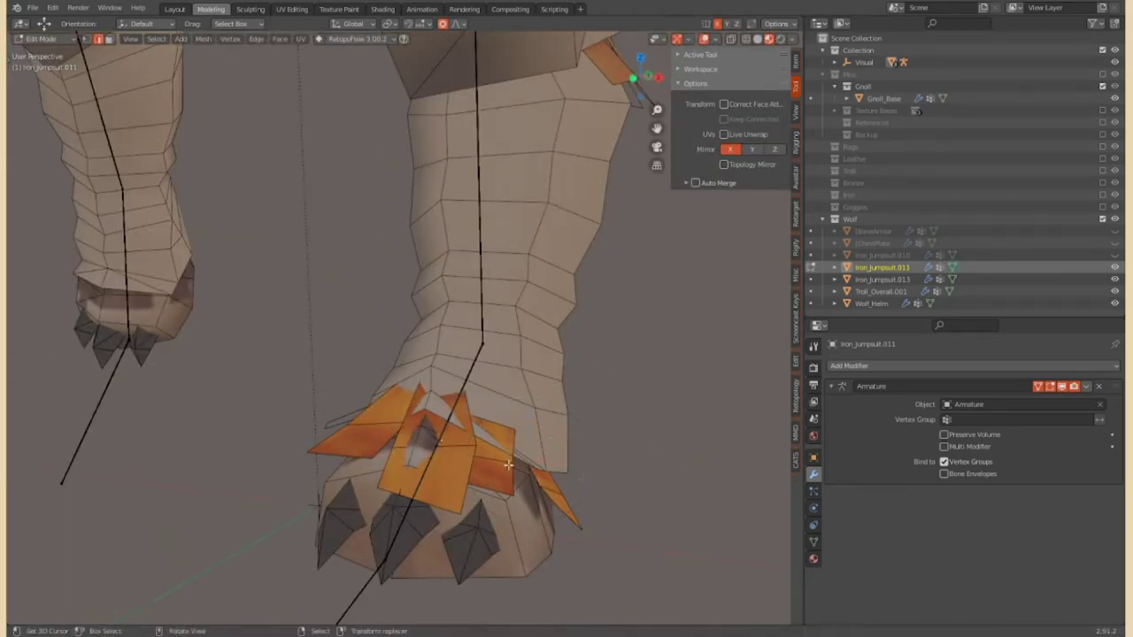
Rotate the foot plates around the wolf's foot
key("r")
left_click(505, 477)
middle_click_drag(505, 476, 474, 346)
middle_click_drag(522, 376, 496, 354)
key("r")
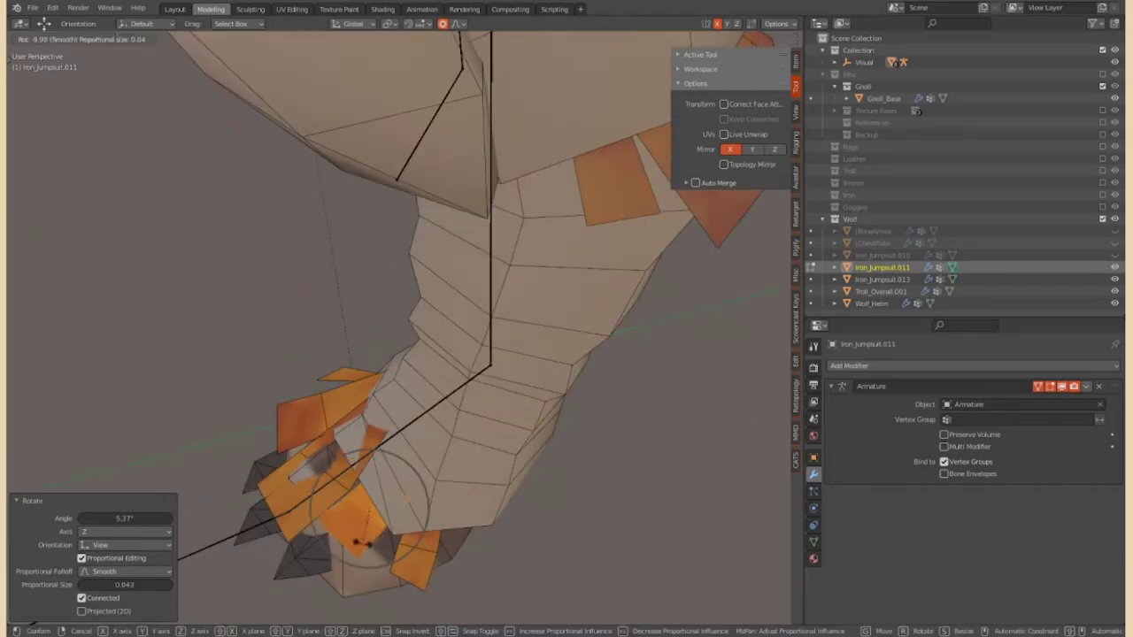
mouse_move(415, 537)
middle_mouse_down()
mouse_move(504, 397)
mouse_move(496, 390)
mouse_move(412, 367)
mouse_move(298, 435)
mouse_move(367, 378)
mouse_move(518, 354)
middle_mouse_up()
left_click(496, 389)
Rotate and scale the plates to fan them around the foot
key("g")
key("Escape")
key("r")
left_click(380, 381)
key("s")
left_click(382, 395)
key("Escape")
mouse_move(427, 409)
middle_mouse_down()
mouse_move(496, 372)
mouse_move(478, 312)
mouse_move(425, 354)
mouse_move(394, 345)
mouse_move(408, 354)
mouse_move(412, 337)
middle_mouse_up()
key("r")
left_click(495, 372)
left_click(403, 365)
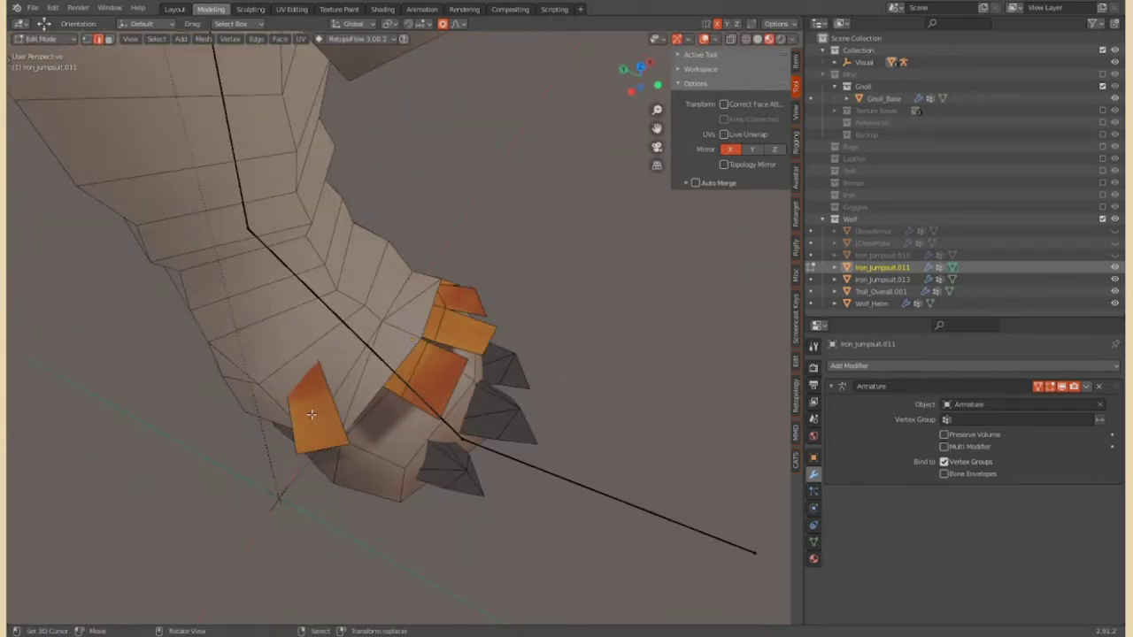
Move and rotate the plates further with proportional falloff to finish the foot fit
key("g")
left_click(372, 350)
middle_click_drag(372, 349, 325, 359)
key("g")
middle_click_drag(447, 480, 416, 460)
key("r")
scroll(375, 435, "down", 5)
key("Tab")
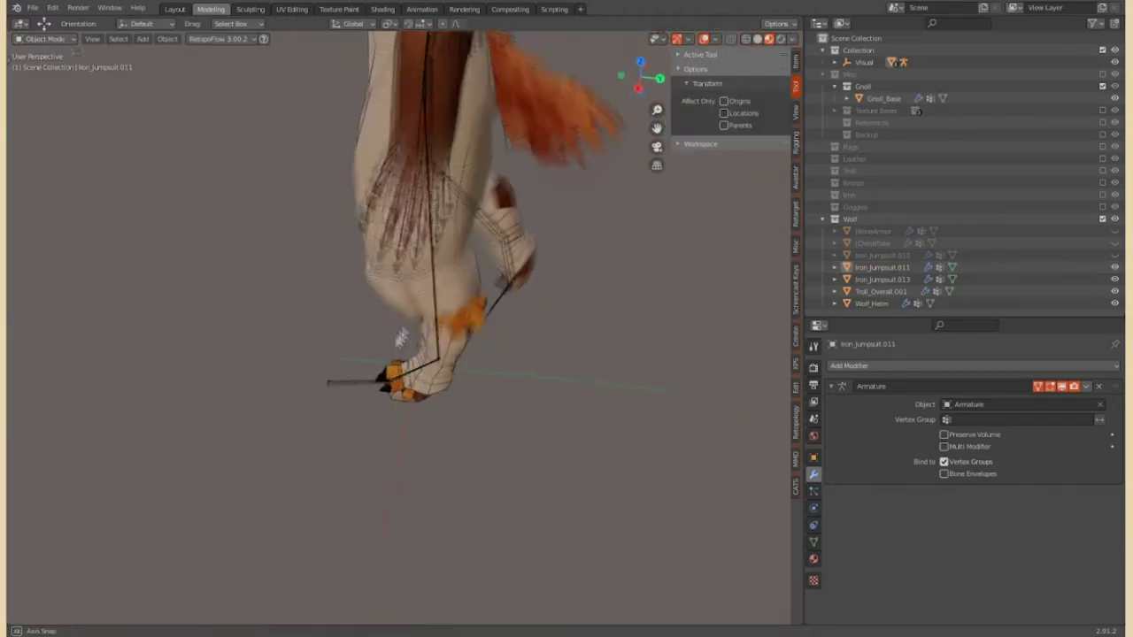
middle_click_drag(374, 435, 395, 470)
Add a Mirror modifier on X with clipping enabled to Iron_Jumpsuit.013
left_click(167, 39)
left_click(328, 76)
scroll(395, 399, "up", 4)
left_click(848, 366)
left_click(897, 505)
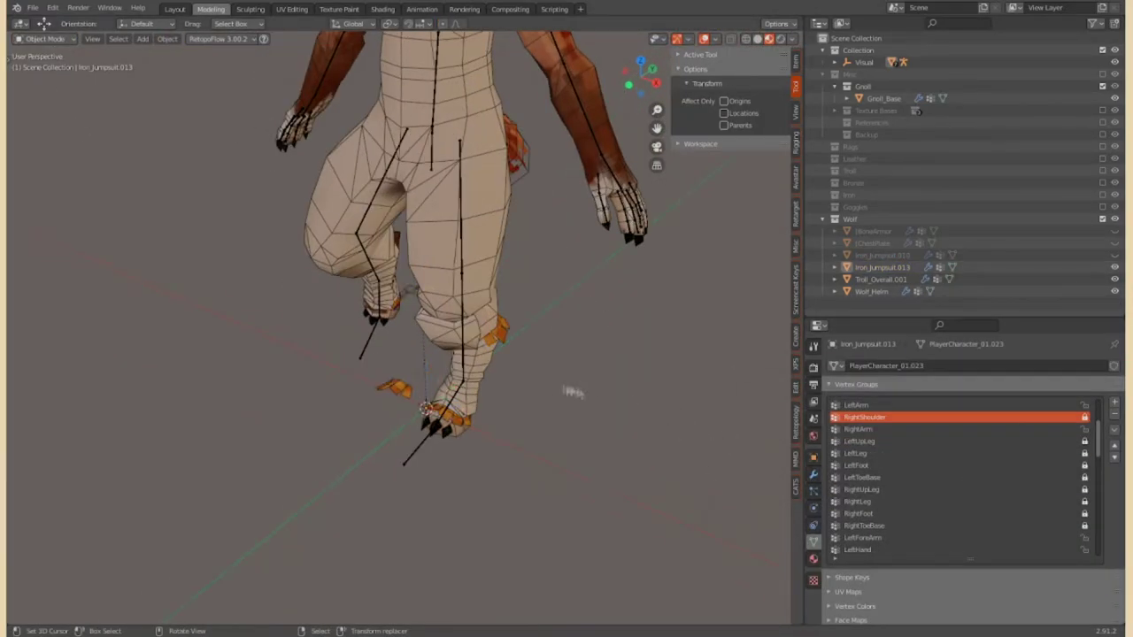
Mirror the ankle plates' vertex groups by topology, then put the Armature into Pose Mode
middle_click_drag(572, 392, 700, 436)
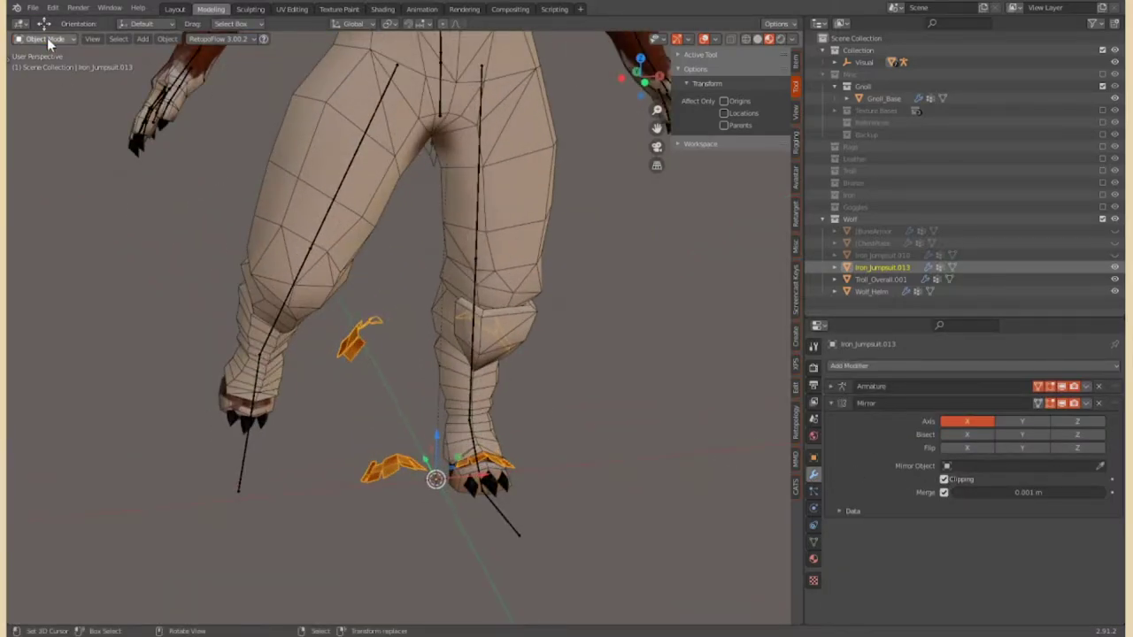
key("ctrl+l")
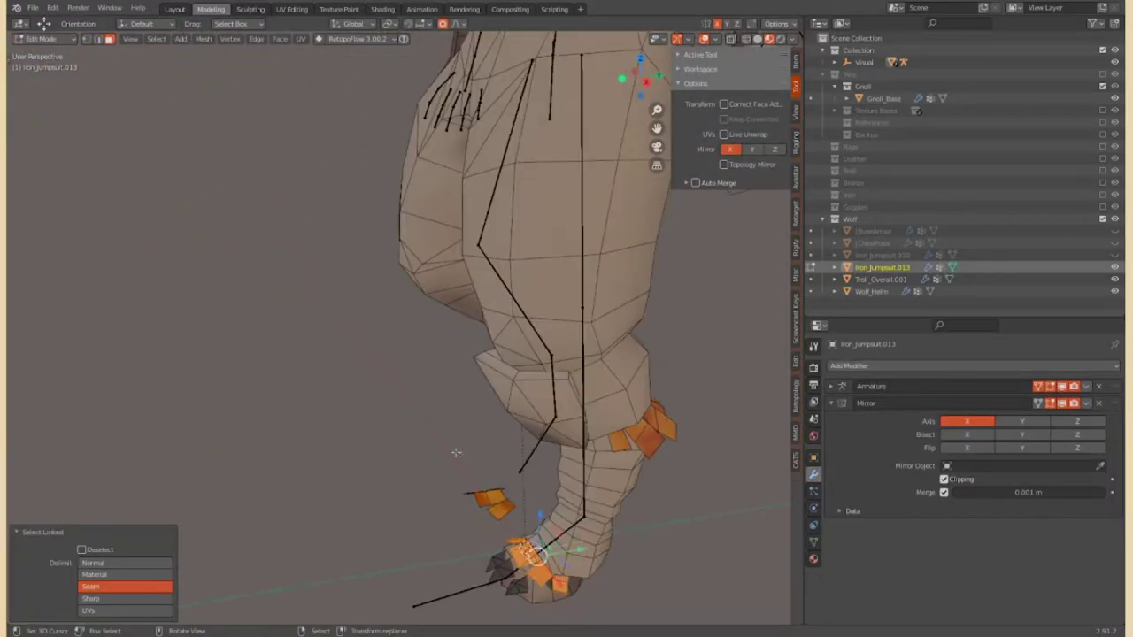
left_click(814, 541)
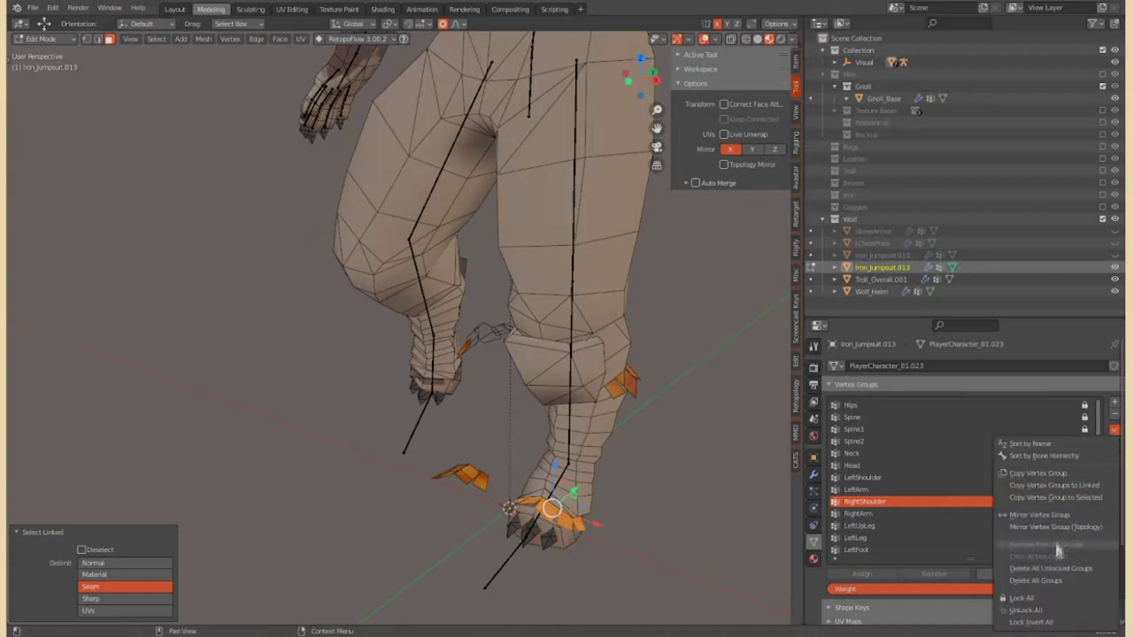
left_click(1056, 527)
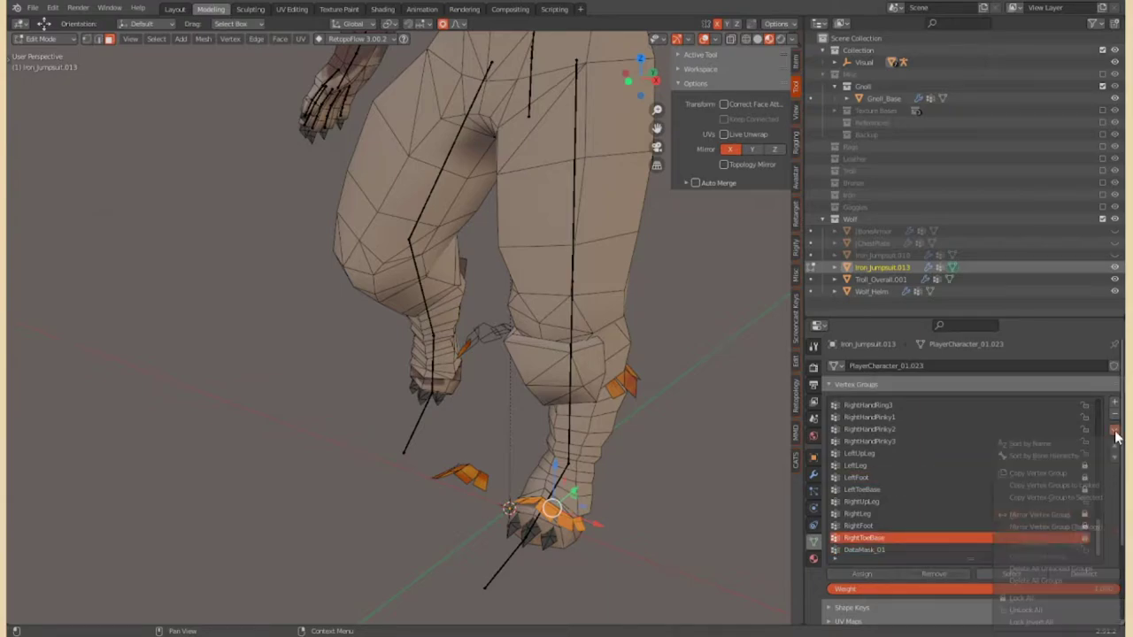
left_click(36, 39)
left_click(40, 78)
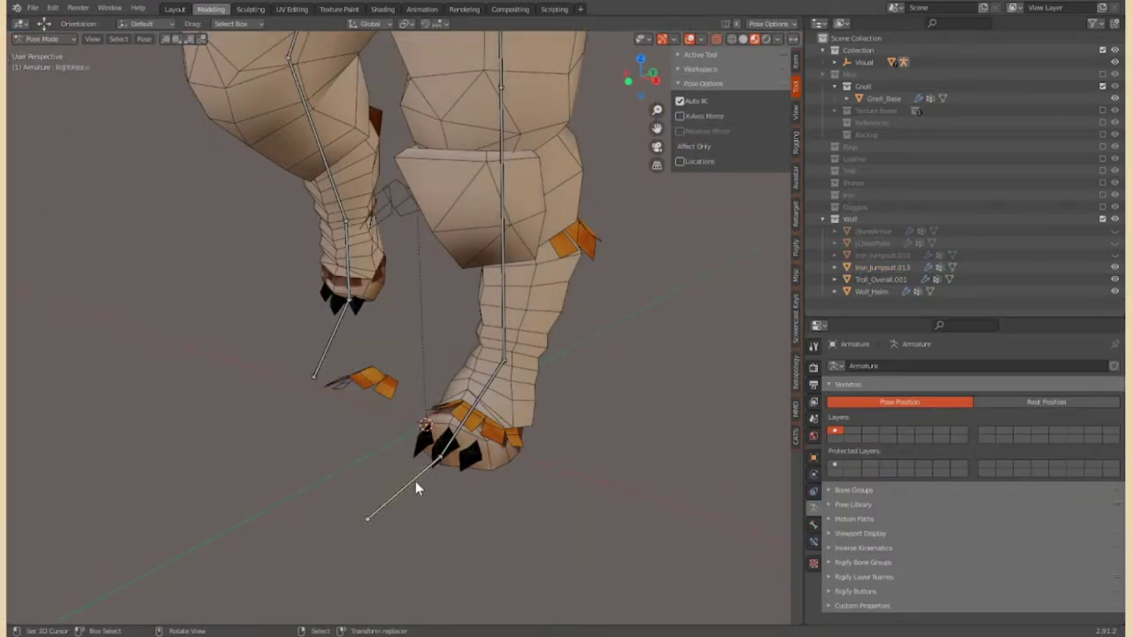
Rotate the LeftFoot bone about -29° to test how the ankle plates deform
middle_click_drag(415, 480, 496, 443)
left_click(544, 460)
key("r")
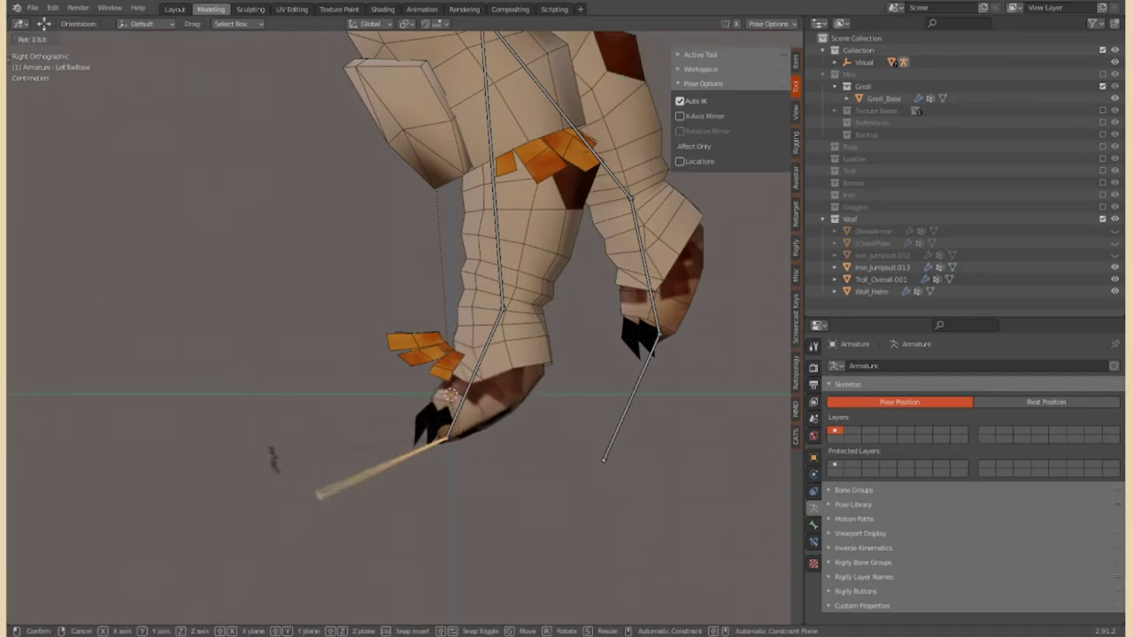
middle_click_drag(273, 458, 360, 577)
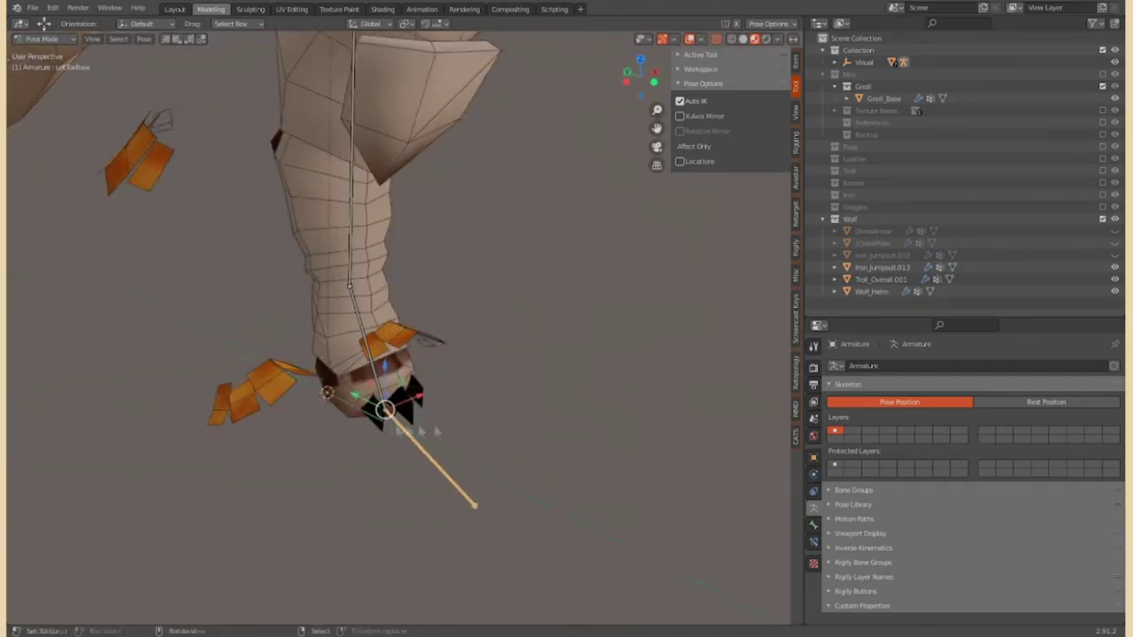
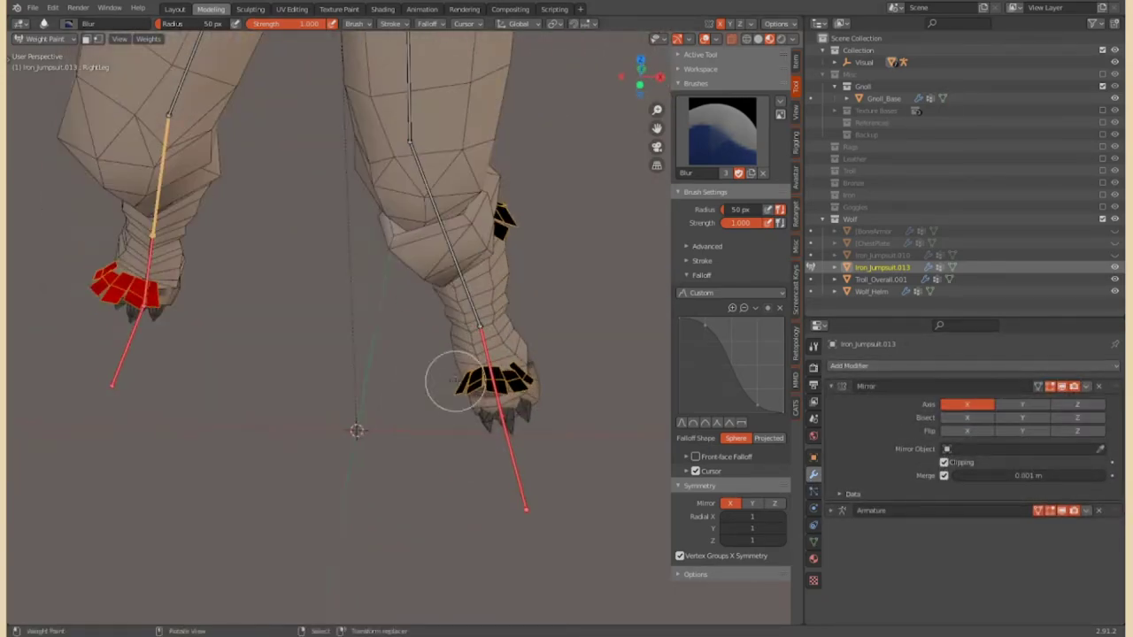
Show the jumpsuit's vertex groups and paint the foot plates with the Subtract and Add brushes
left_click(813, 540)
left_click(722, 133)
left_click(397, 203)
key("t")
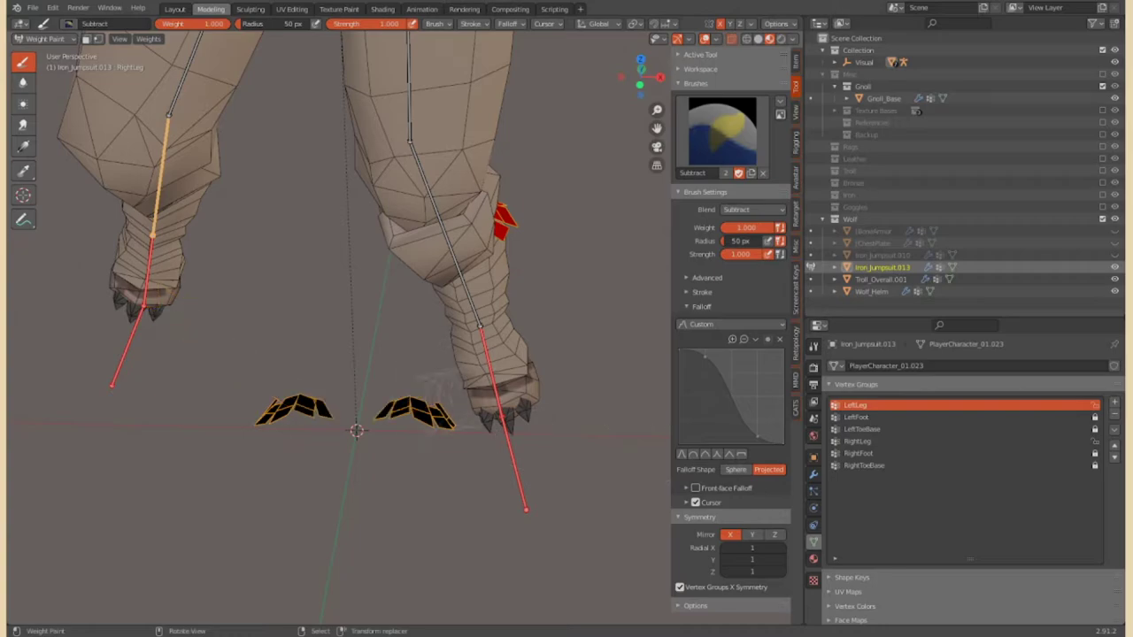
left_click(722, 133)
left_click(398, 124)
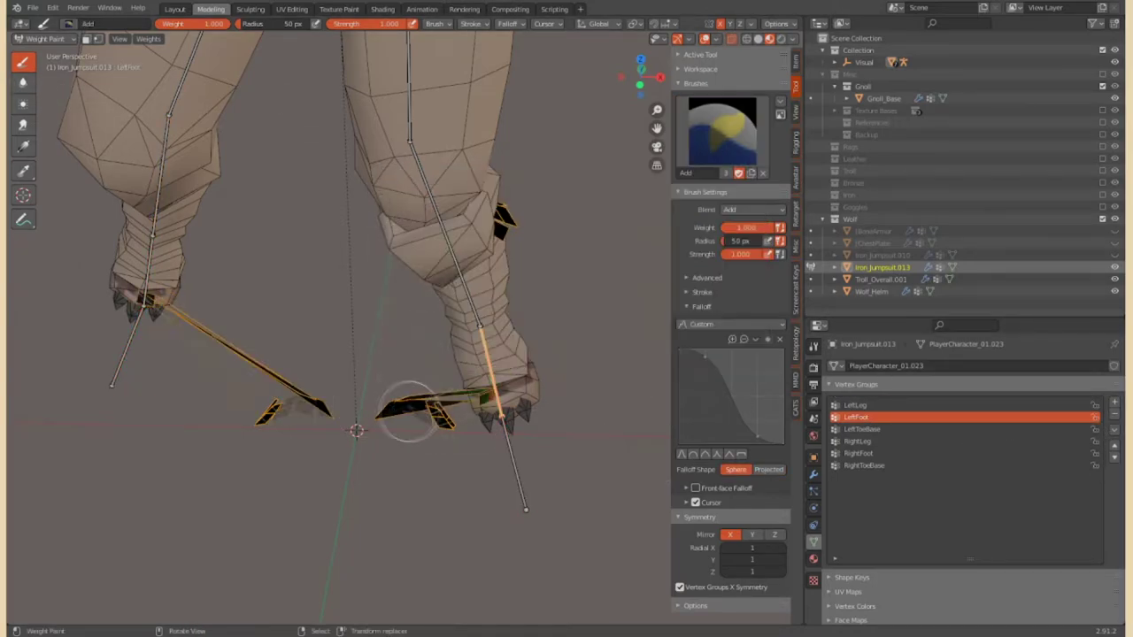
scroll(476, 396, "down", 5)
scroll(442, 354, "up", 3)
scroll(434, 350, "down", 3)
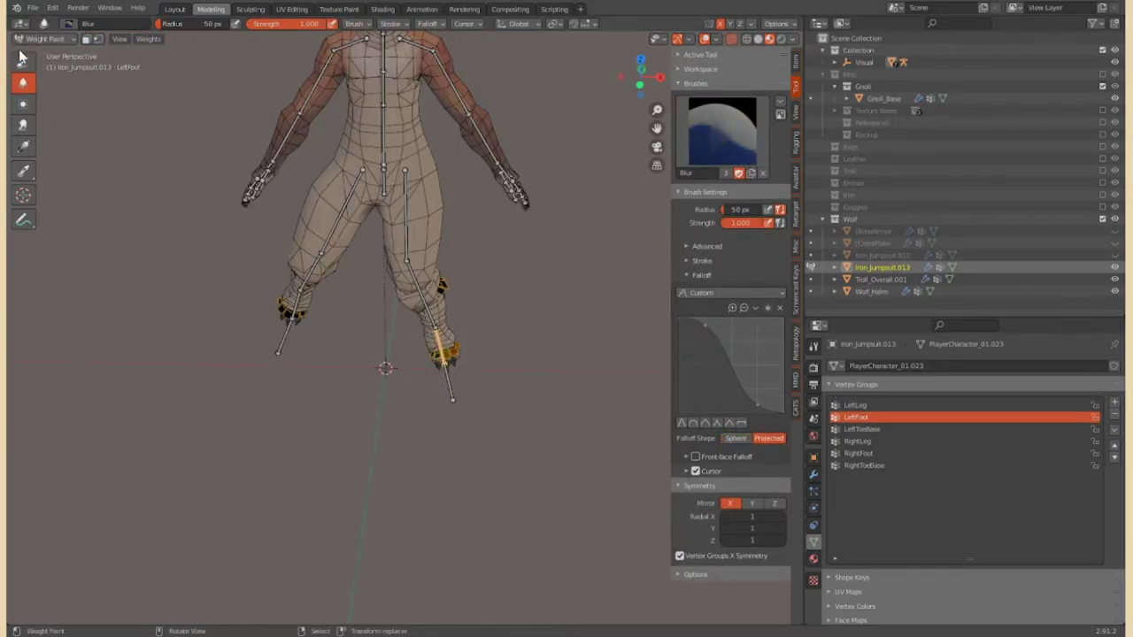
scroll(425, 354, "up", 4)
middle_click_drag(372, 336, 273, 329)
Rotate the toe and foot bones to test deformation, blur weights, and review LeftLeg, LeftFoot, LeftToeBase
left_click(305, 416, "ctrl")
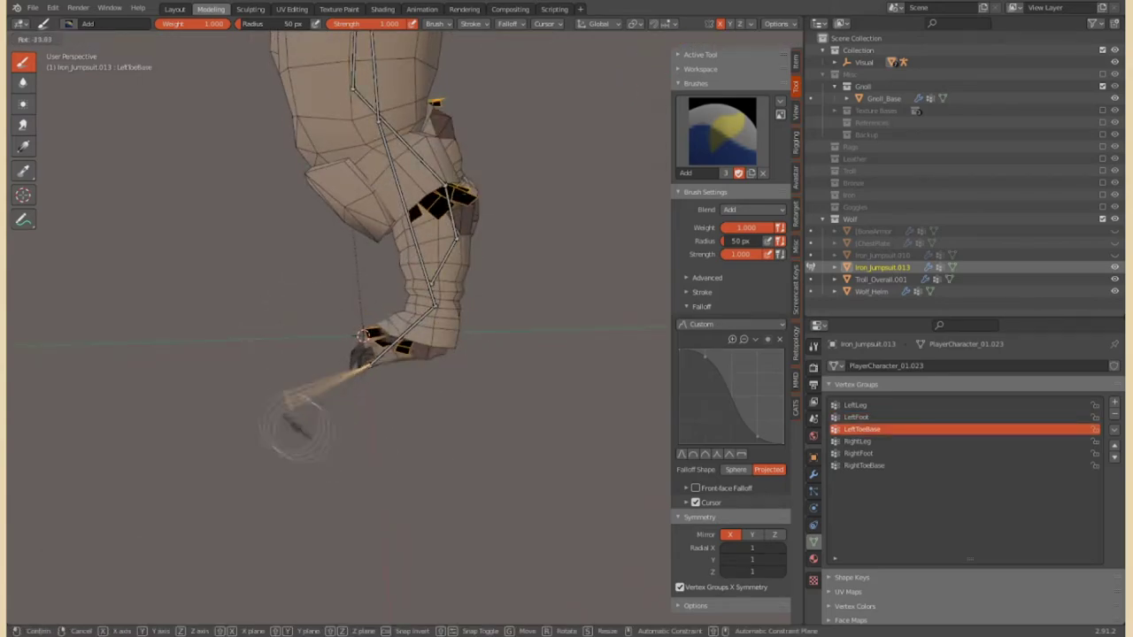
key("r")
left_click(414, 361)
mouse_move(413, 361)
middle_mouse_down()
mouse_move(398, 331)
mouse_move(316, 412)
middle_mouse_up()
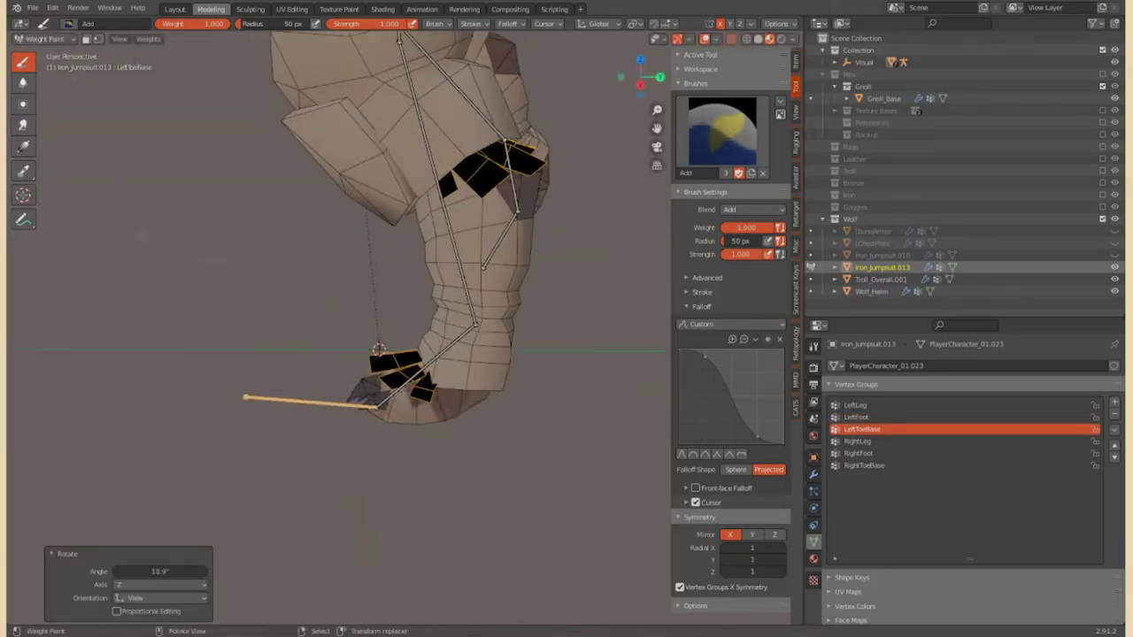
middle_click_drag(430, 409, 372, 336)
left_click(23, 82)
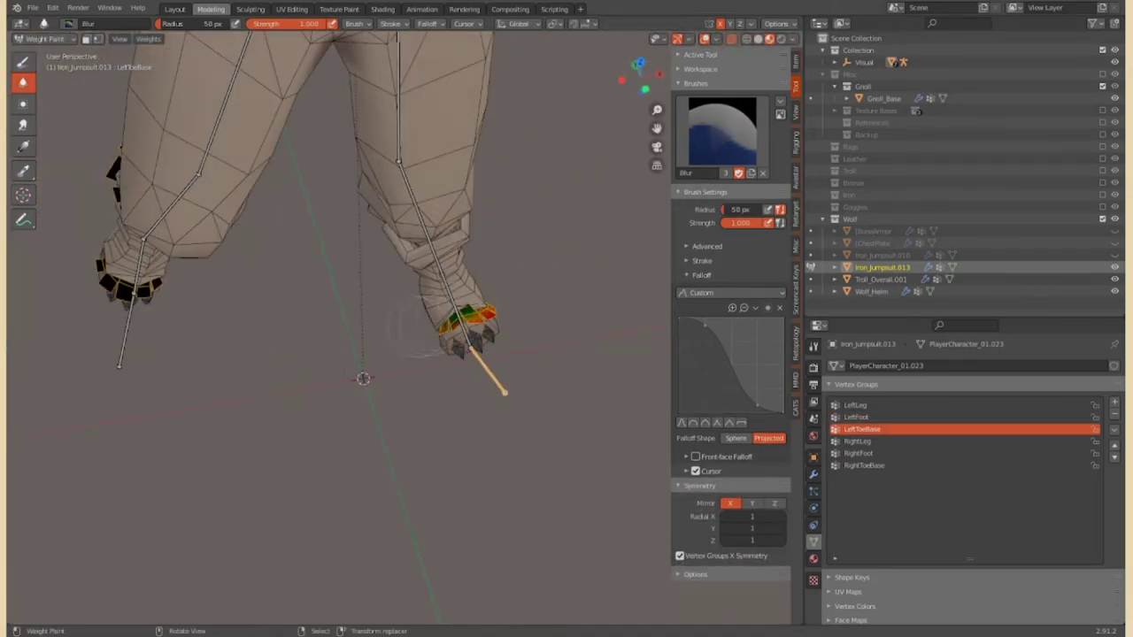
middle_click_drag(266, 354, 233, 354)
key("r")
left_click(379, 359)
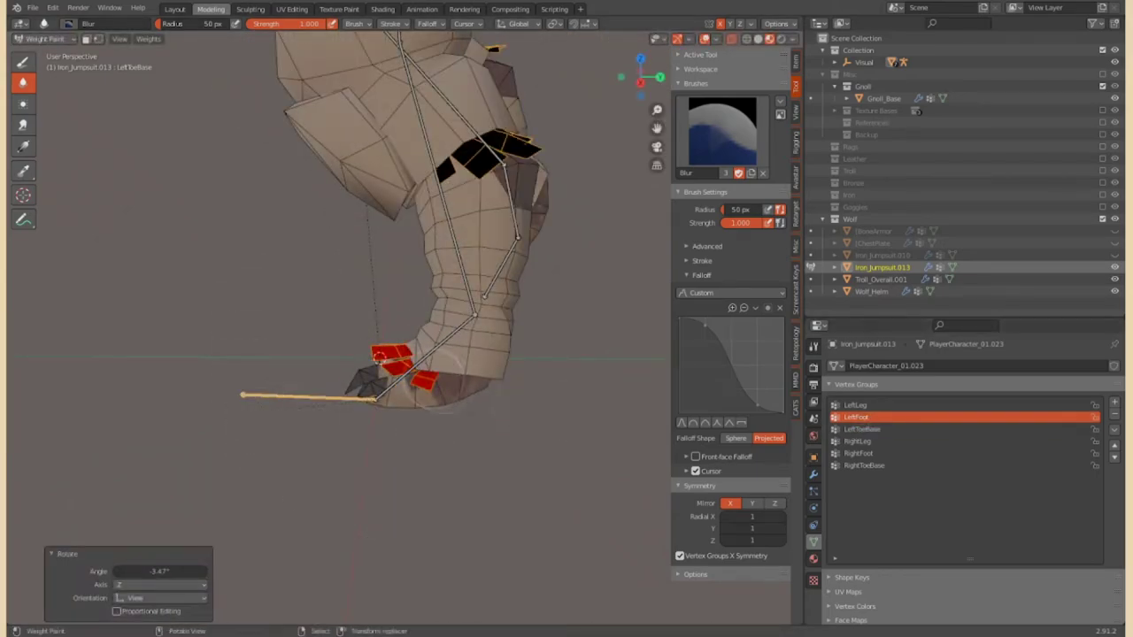
left_click(855, 406)
left_click(379, 387, "ctrl")
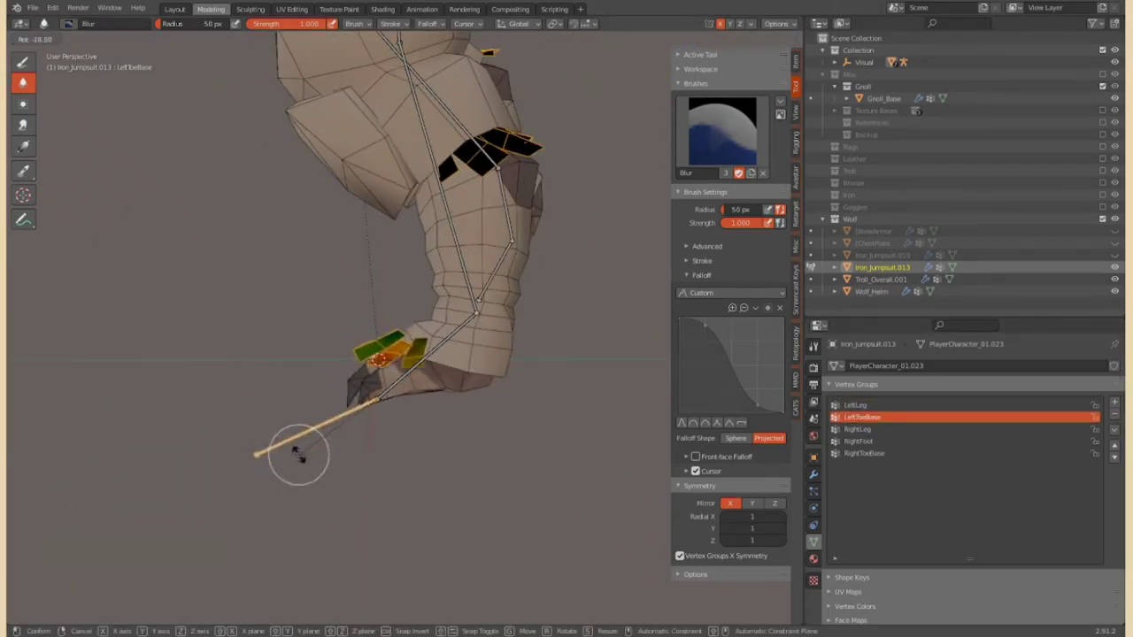
left_click(422, 409, "ctrl")
In Edit Mode, select the linked toe plate pieces and set the assign weight to 0.5
key("Tab")
scroll(359, 379, "up", 2)
key("l")
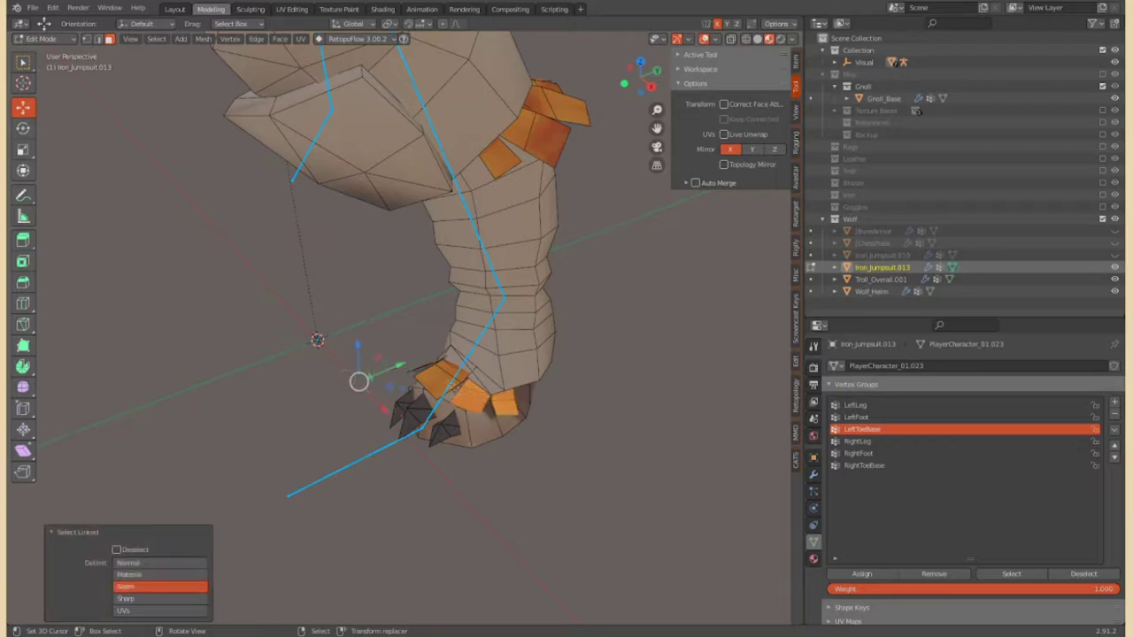
scroll(445, 380, "up", 2)
scroll(840, 552, "down", 1)
left_click(972, 577)
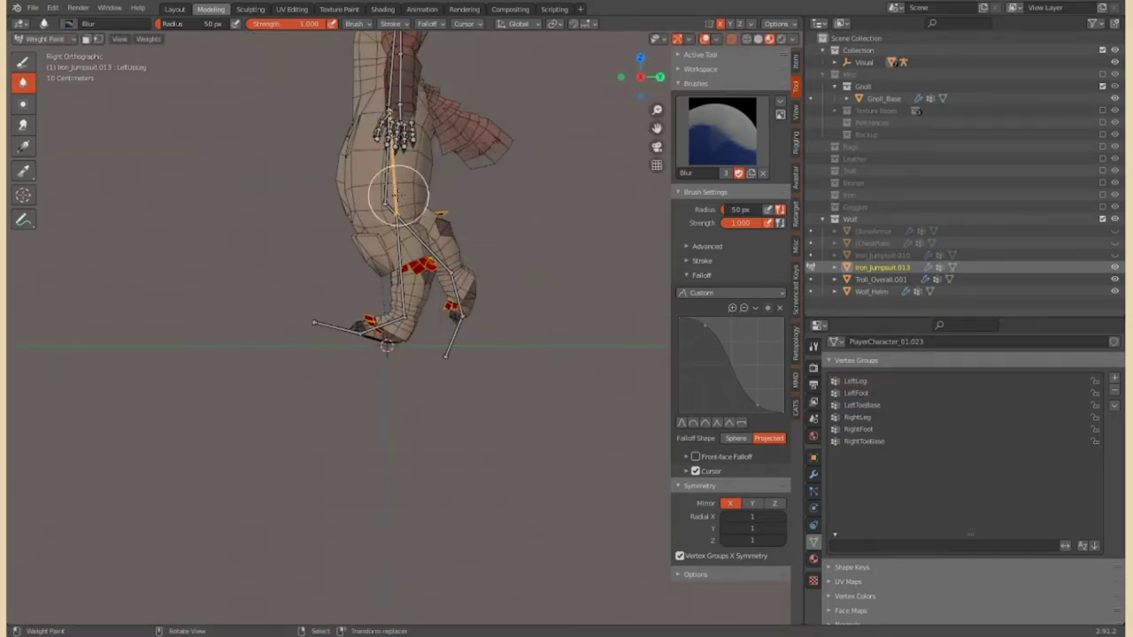
scroll(347, 367, "up", 7)
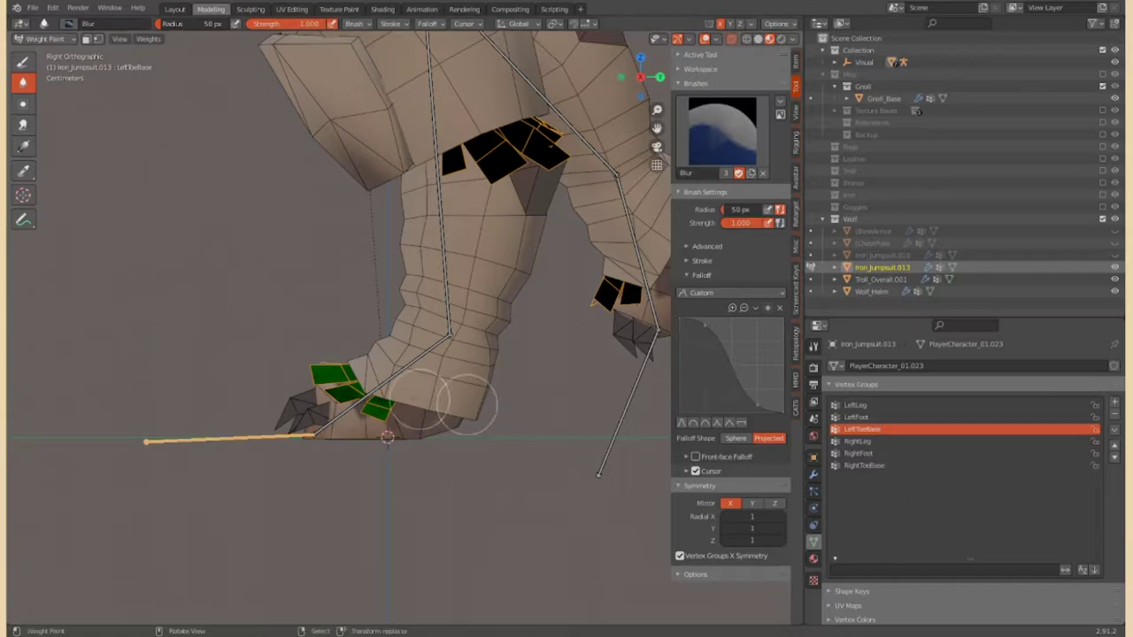
middle_click_drag(329, 373, 930, 445)
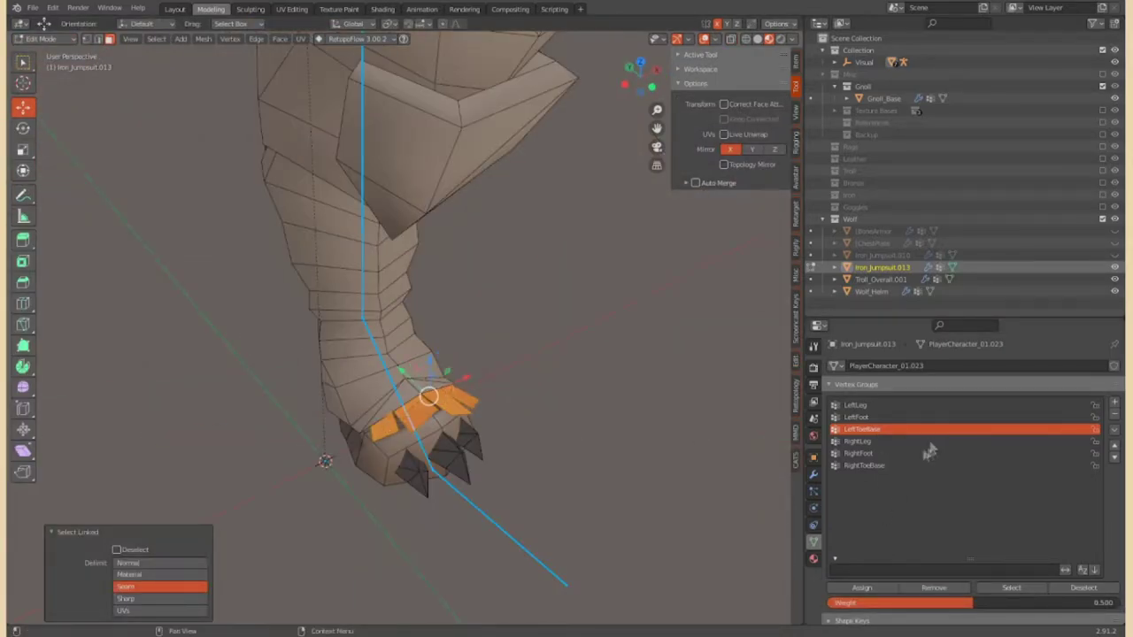
scroll(931, 445, "down", 1)
left_click(974, 578)
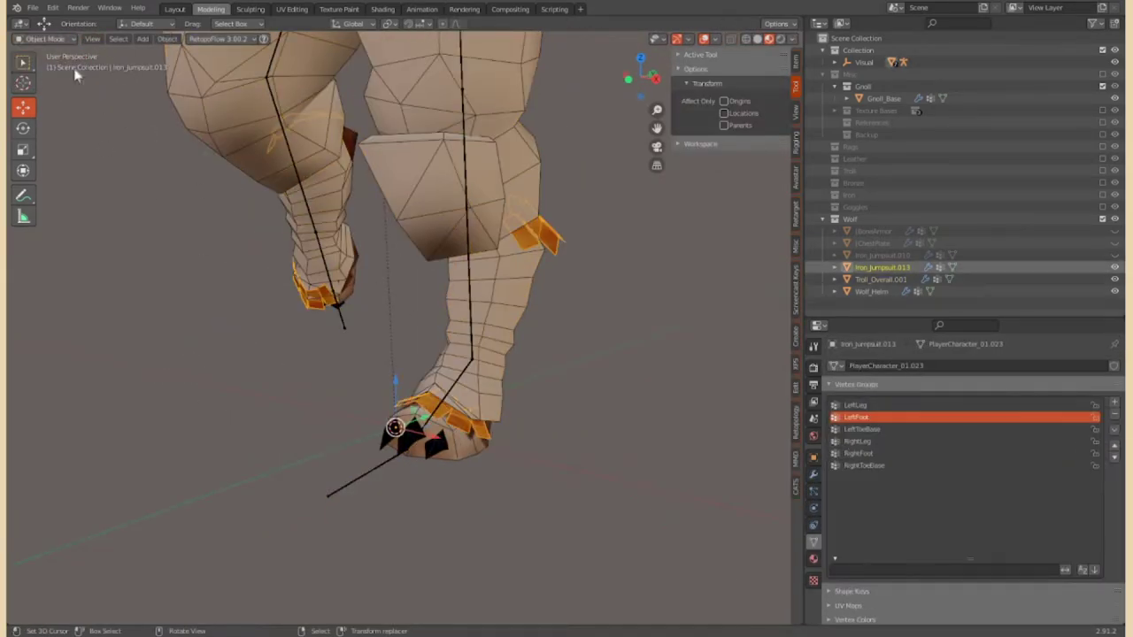
Give the toe plate pieces a 0.7 assign weight
middle_click_drag(442, 354, 531, 399)
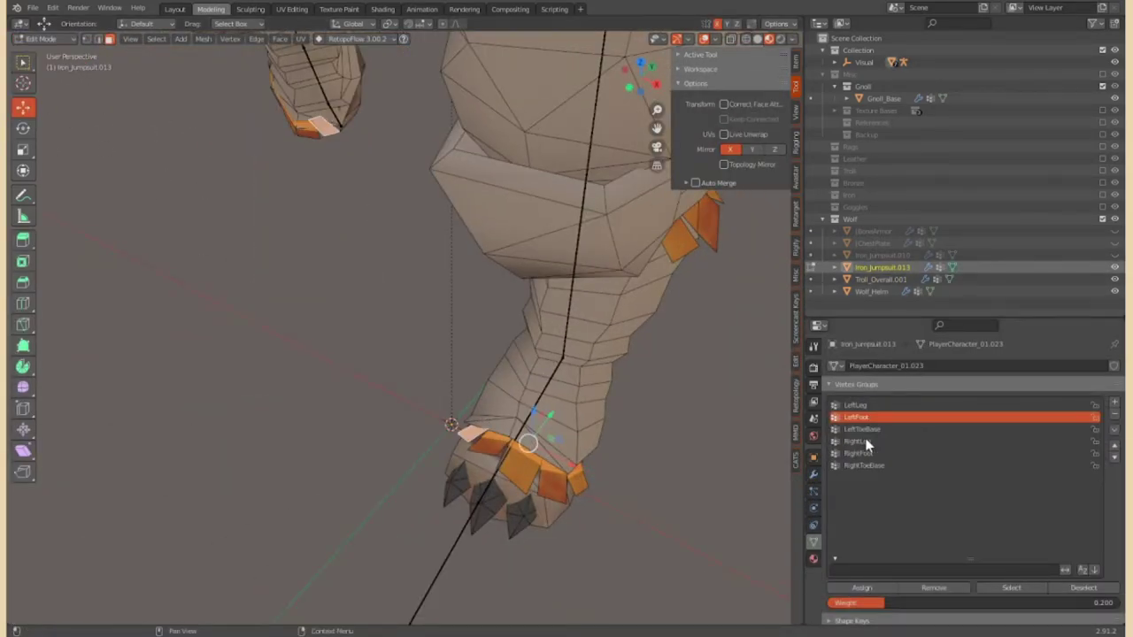
middle_click_drag(620, 417, 503, 339)
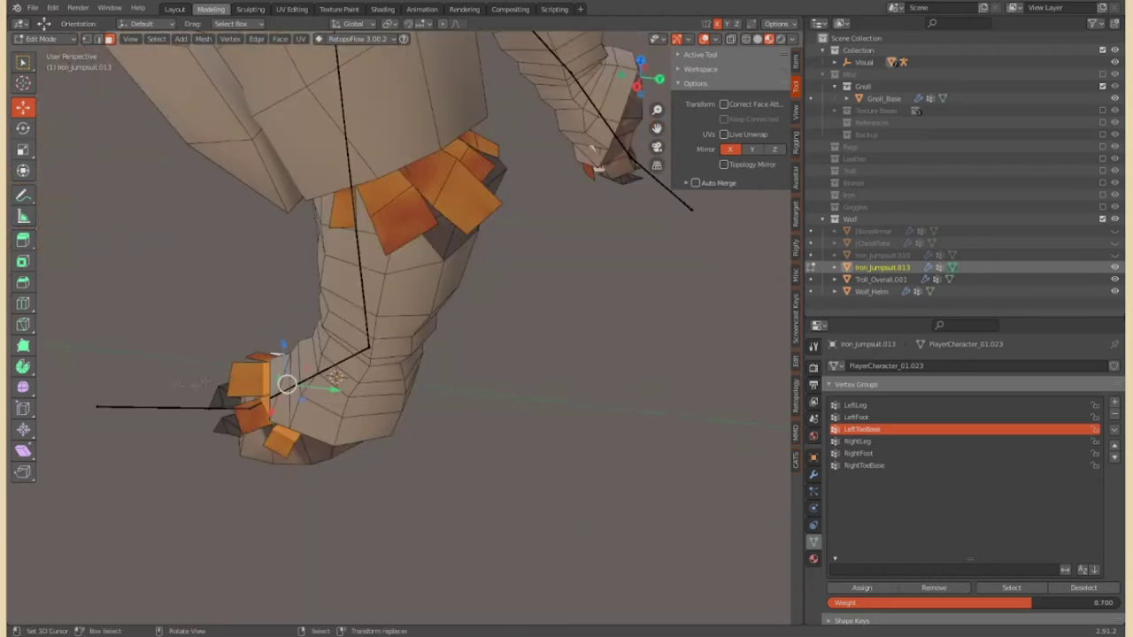
left_click(985, 602)
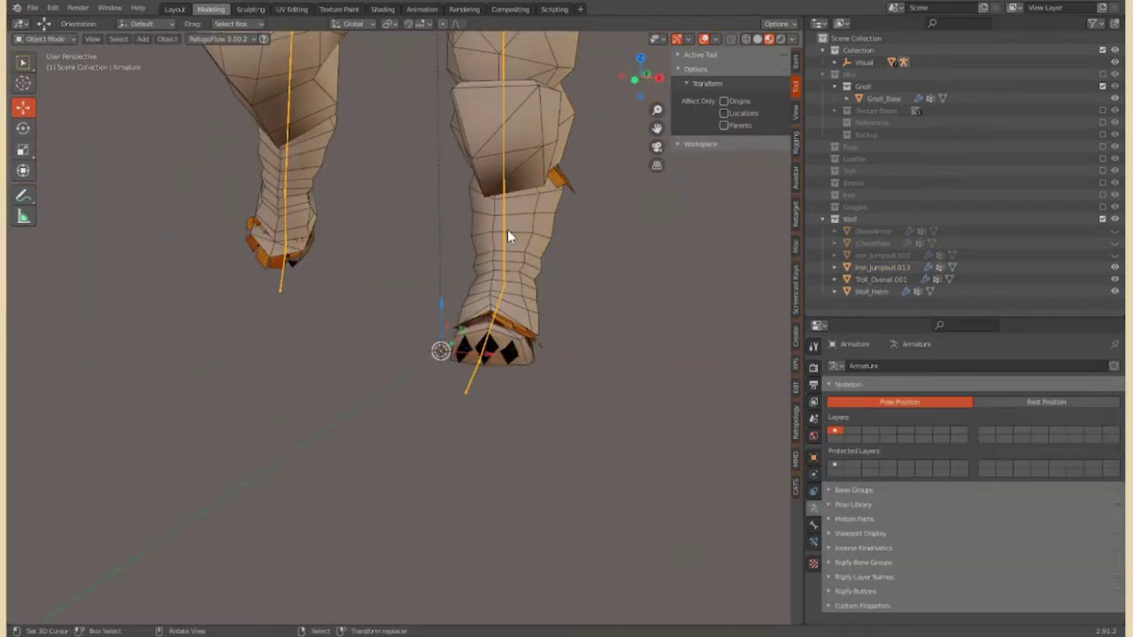
mouse_move(266, 354)
middle_mouse_down()
mouse_move(335, 389)
mouse_move(531, 354)
middle_mouse_up()
scroll(365, 369, "up", 3)
Select Troll_Overall.001 and put it in Weight Paint mode
left_click(365, 369)
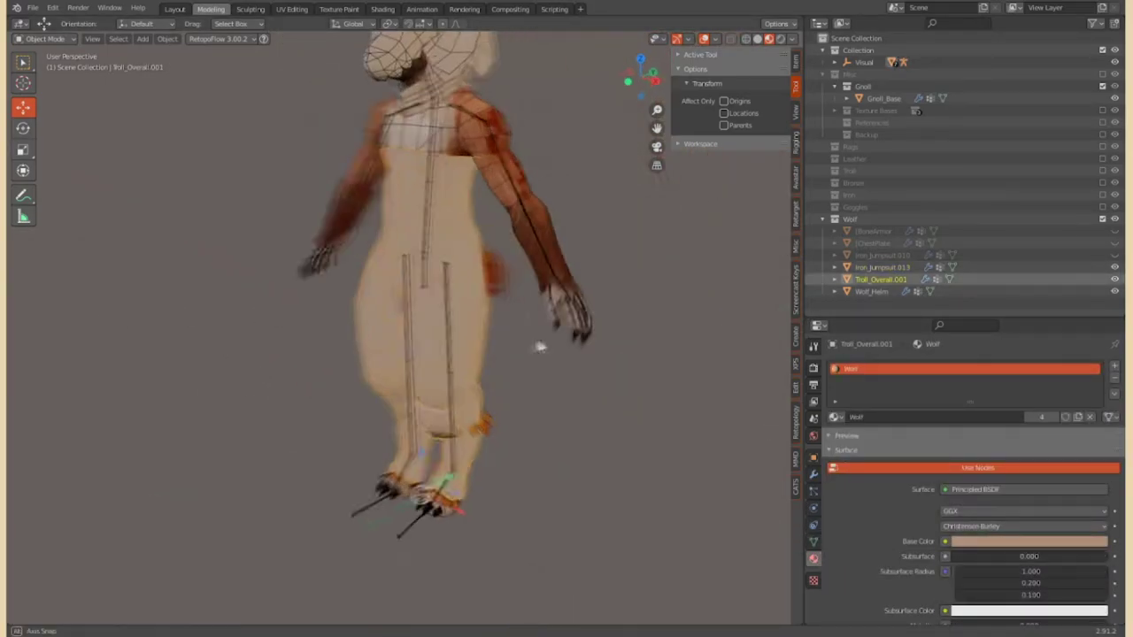
left_click(45, 39)
left_click(40, 115)
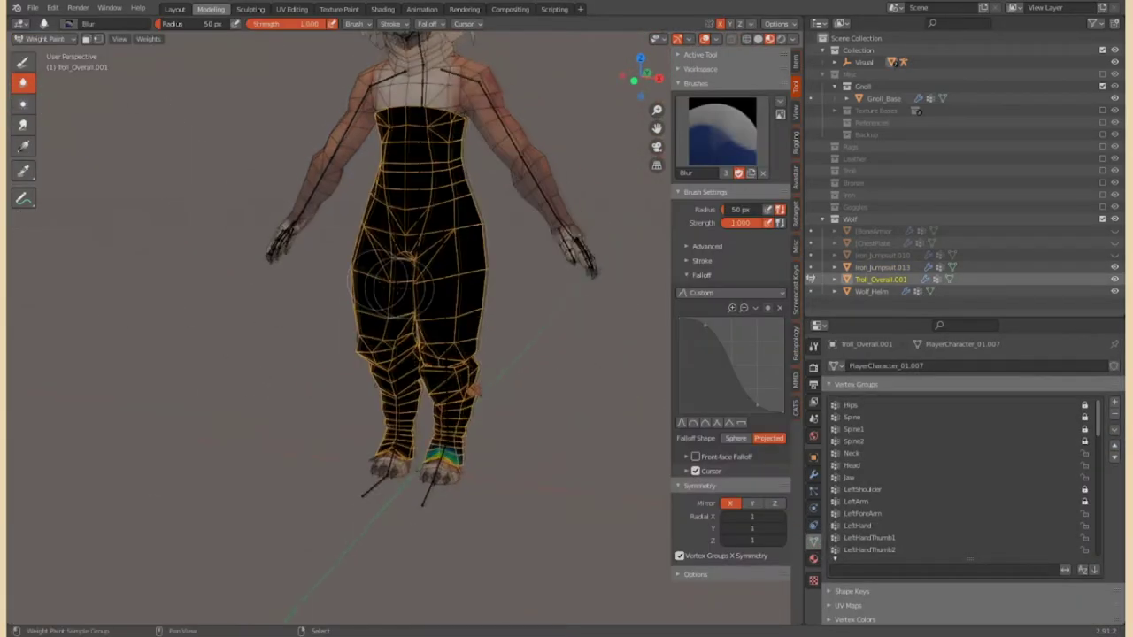
key("ctrl+Tab")
left_click(55, 105)
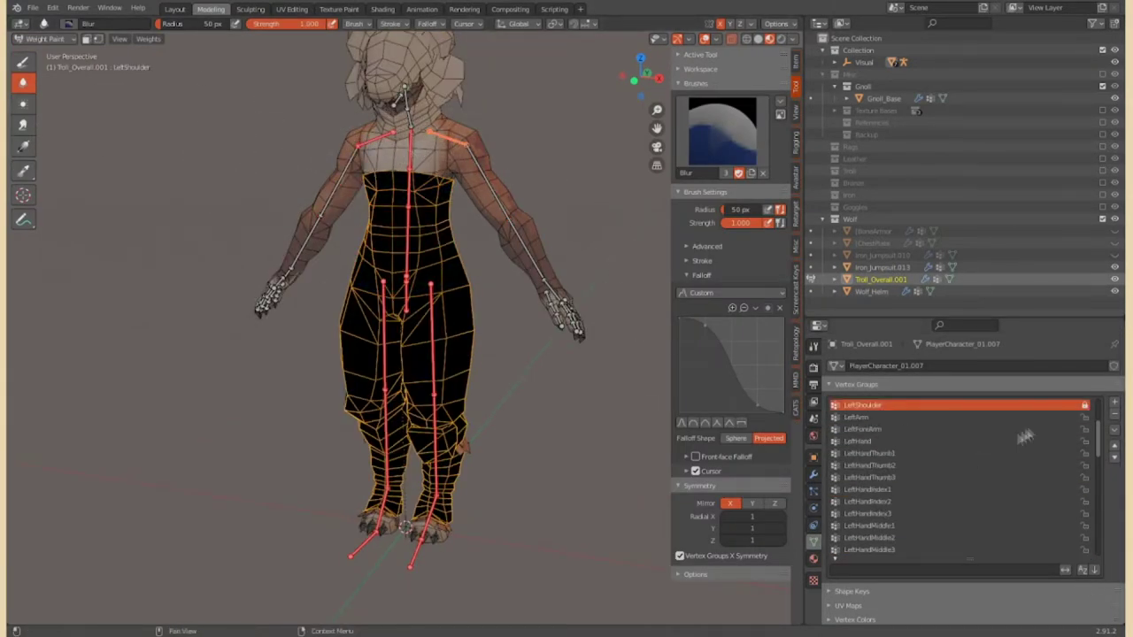
Inspect the overall's RightArm and Spine group weights from back and front
middle_click_drag(630, 365, 375, 303)
left_click(478, 293, "ctrl")
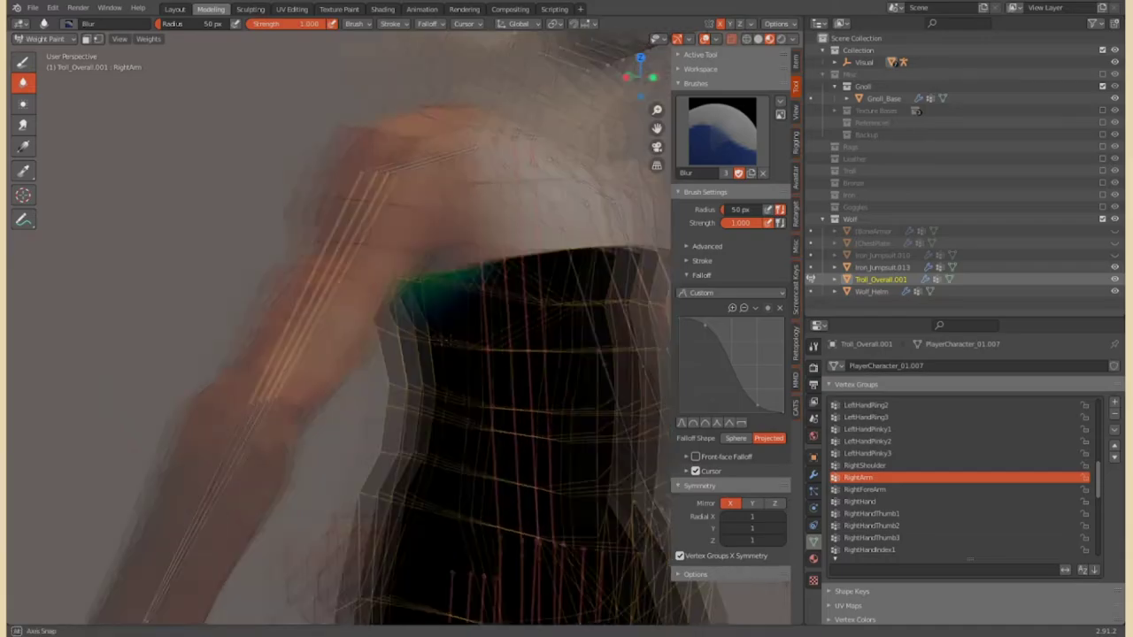
scroll(478, 292, "up", 4)
scroll(374, 303, "down", 3)
middle_click_drag(375, 304, 505, 278)
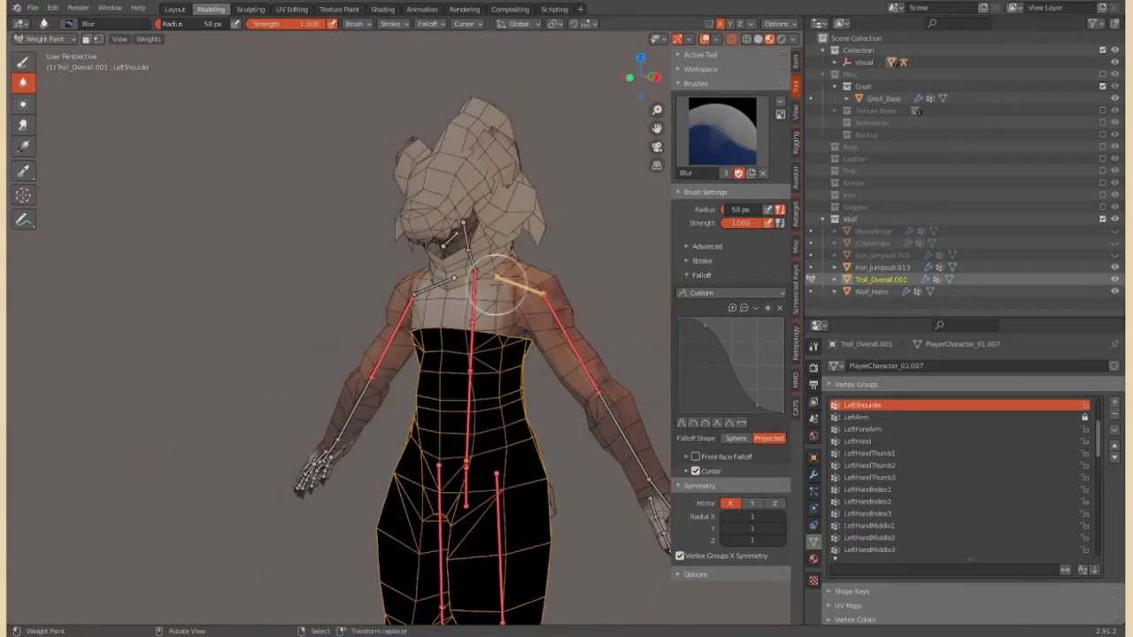
left_click(400, 230, "ctrl")
scroll(417, 331, "up", 1)
scroll(417, 331, "down", 2)
Bend the RightUpLeg bone to test deformation, then sort vertex groups by bone hierarchy
left_click(430, 372, "ctrl")
key("r")
left_click(430, 346)
mouse_move(430, 346)
middle_mouse_down()
mouse_move(327, 328)
mouse_move(461, 378)
middle_mouse_up()
left_click(1114, 430)
left_click(1000, 521)
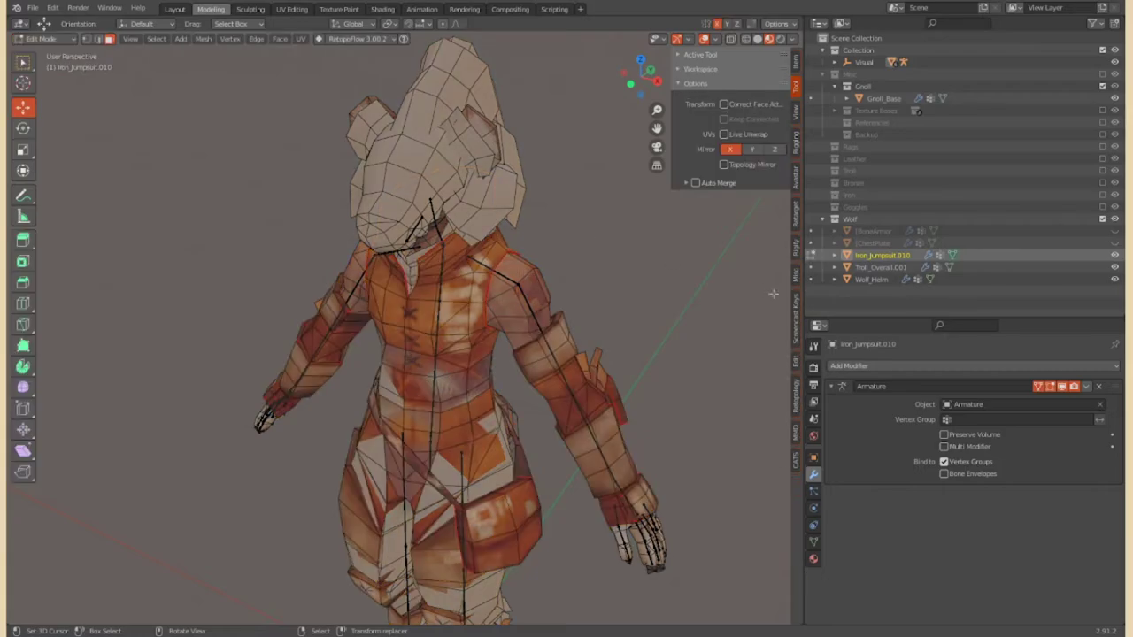
Select collar and right-chest elements and slide the chest vertices to reshape the front
left_click(539, 354)
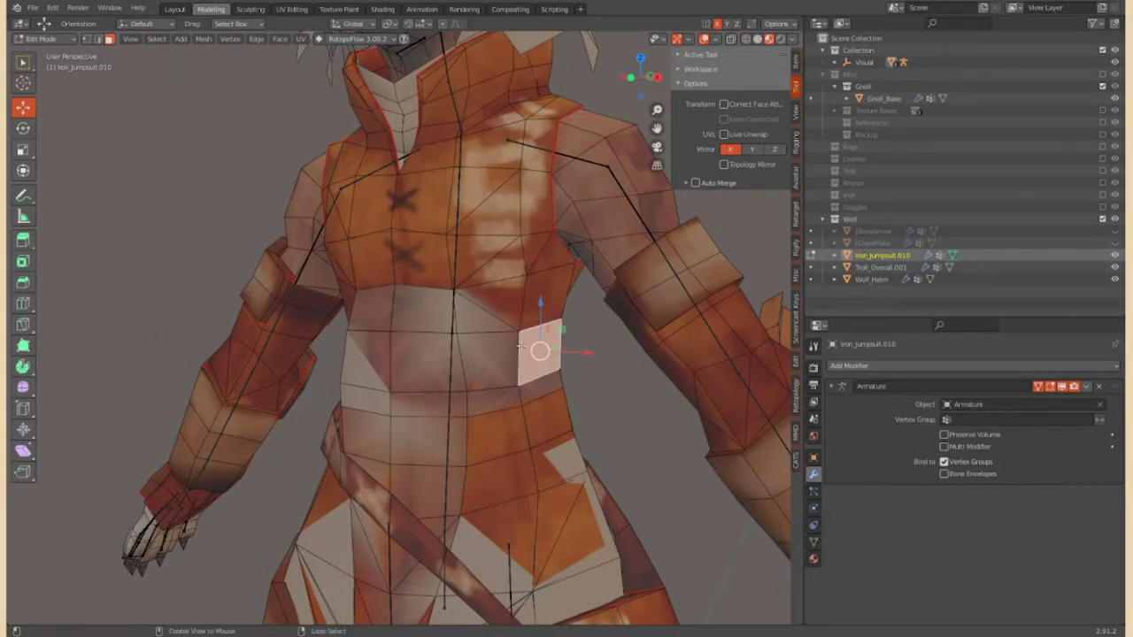
scroll(392, 298, "up", 3)
middle_click_drag(393, 298, 416, 265)
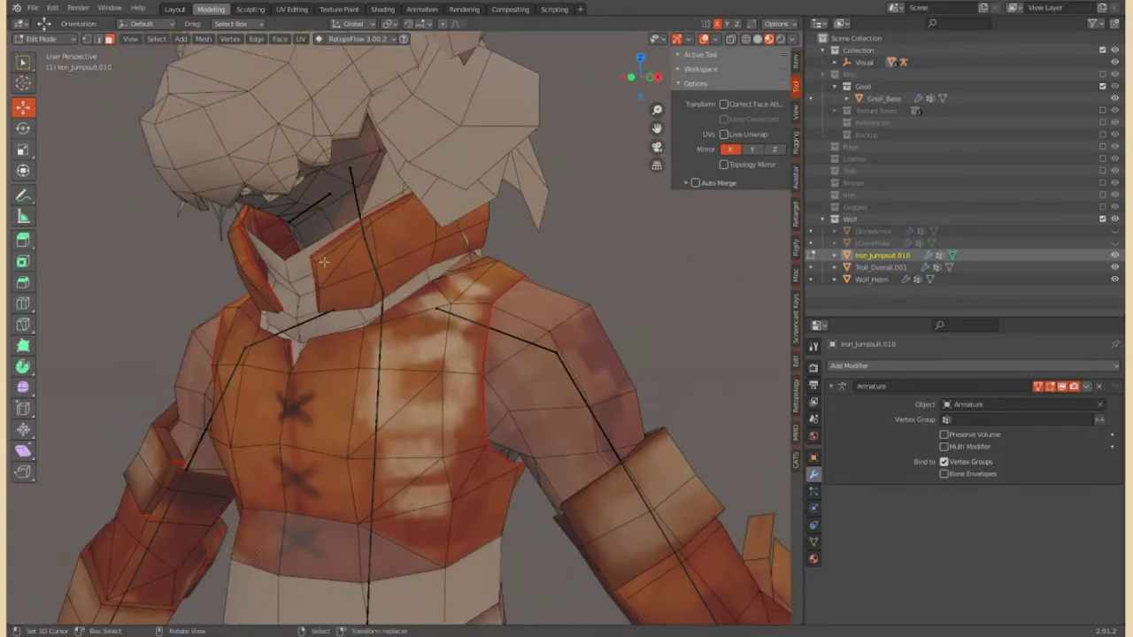
right_click(332, 265)
middle_click_drag(366, 236, 469, 410)
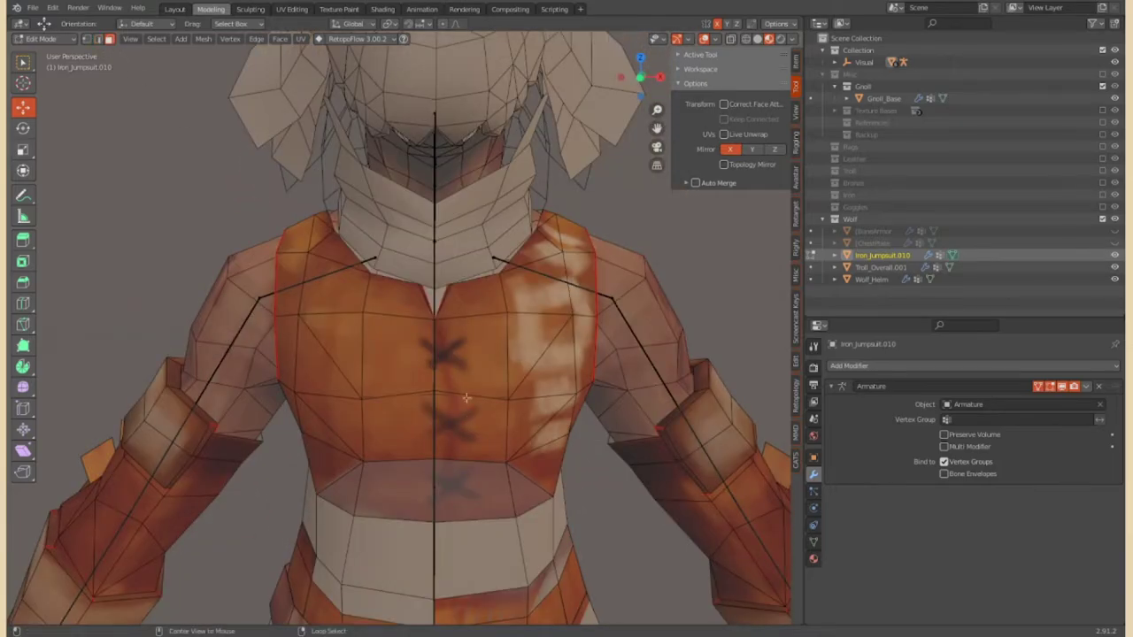
scroll(449, 301, "down", 5)
mouse_move(450, 301)
middle_mouse_down()
mouse_move(495, 355)
mouse_move(569, 387)
mouse_move(556, 405)
middle_mouse_up()
scroll(496, 354, "up", 5)
left_click(507, 380)
left_click(584, 385)
mouse_move(564, 307)
middle_mouse_down()
mouse_move(531, 266)
mouse_move(549, 248)
middle_mouse_up()
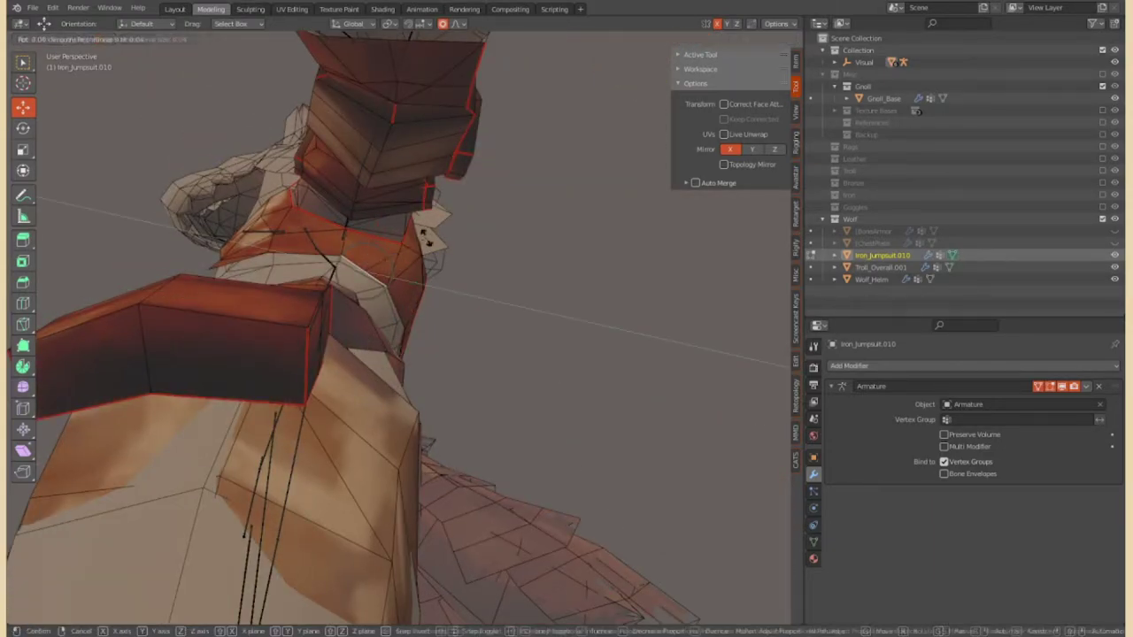
mouse_move(412, 228)
middle_mouse_down()
mouse_move(415, 353)
mouse_move(318, 359)
mouse_move(337, 322)
middle_mouse_up()
left_click(356, 350)
In edge select mode, rotate the back-panel edges and slide the chest edge
key("2")
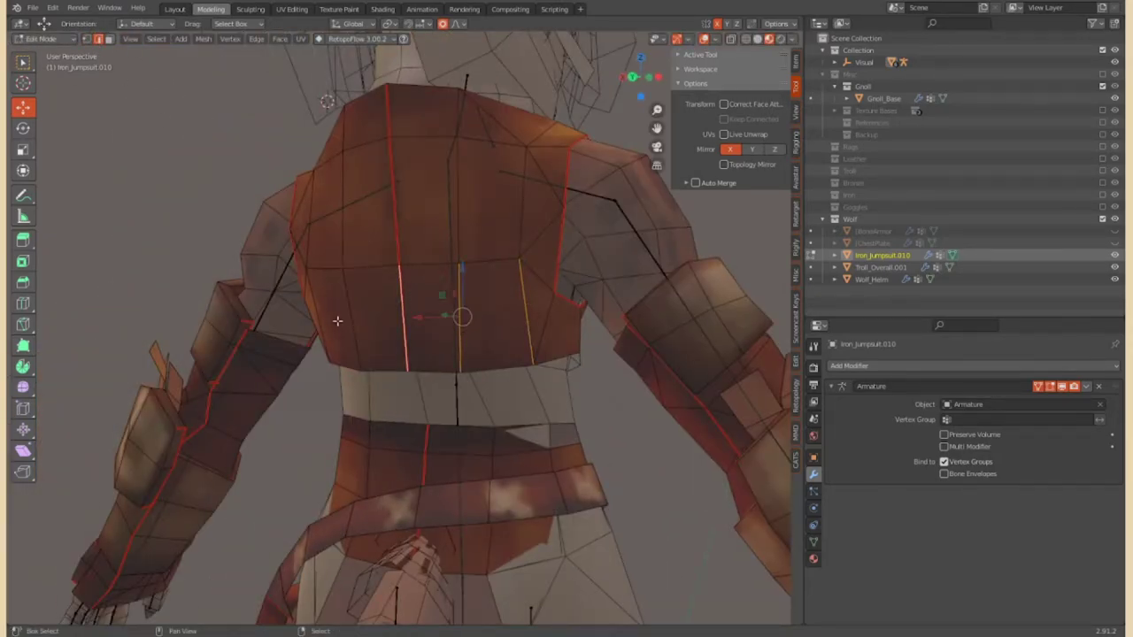
left_click(370, 330, "alt")
key("r")
left_click(342, 328)
middle_click_drag(341, 329, 408, 319)
middle_click_drag(619, 354, 660, 347)
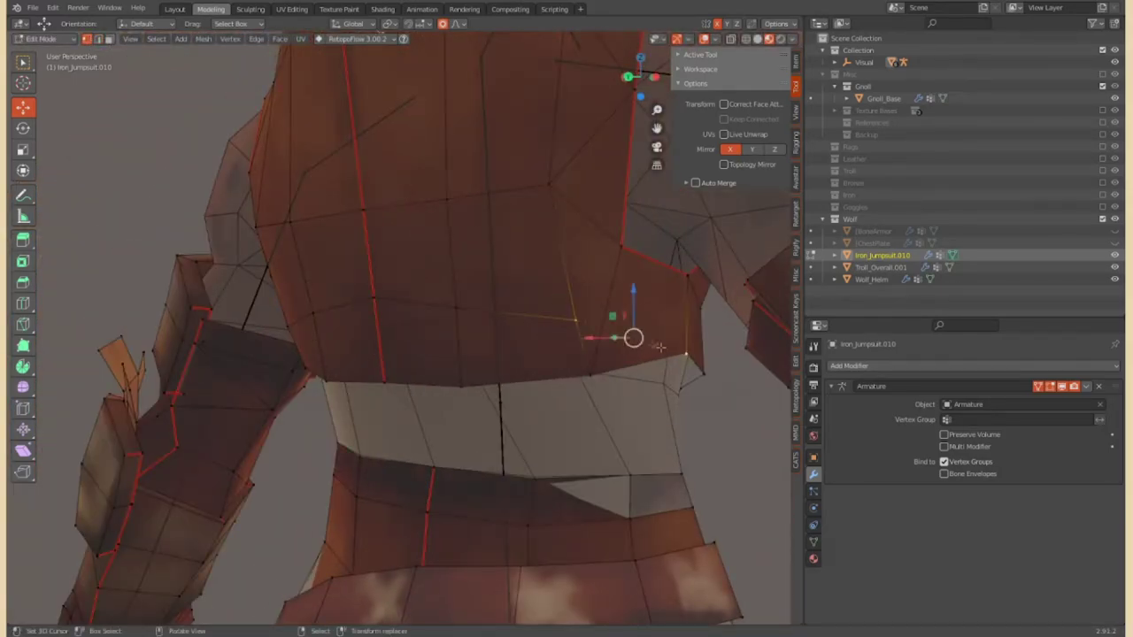
right_click(283, 326)
mouse_move(375, 340)
middle_mouse_down()
mouse_move(284, 325)
mouse_move(137, 73)
middle_mouse_up()
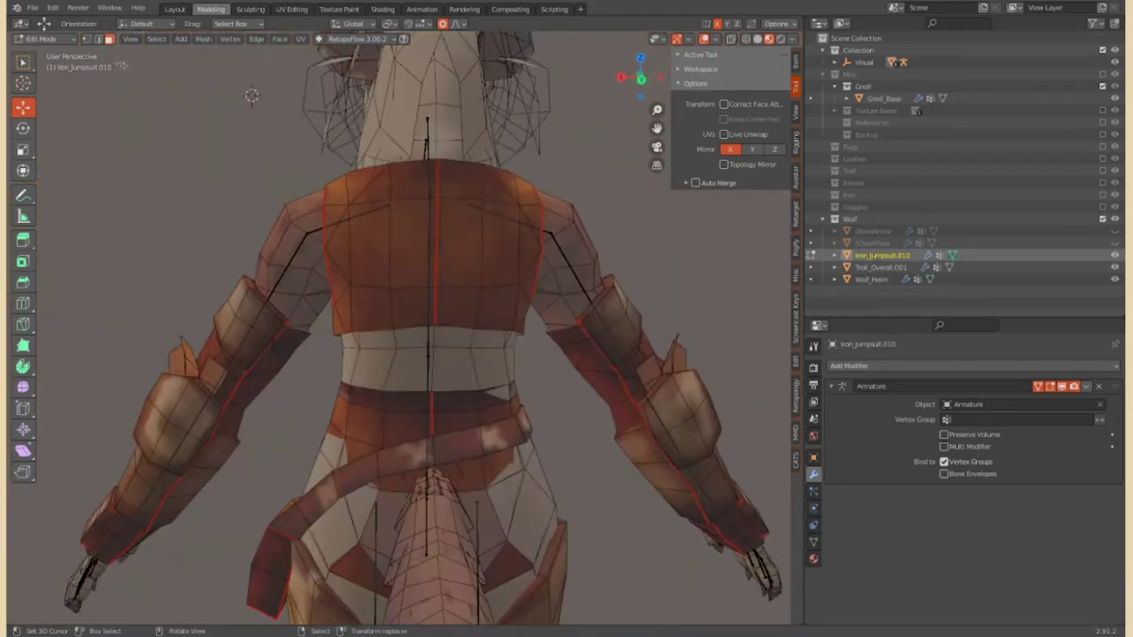
mouse_move(434, 332)
middle_mouse_down()
mouse_move(548, 321)
mouse_move(422, 271)
middle_mouse_up()
scroll(514, 324, "up", 2)
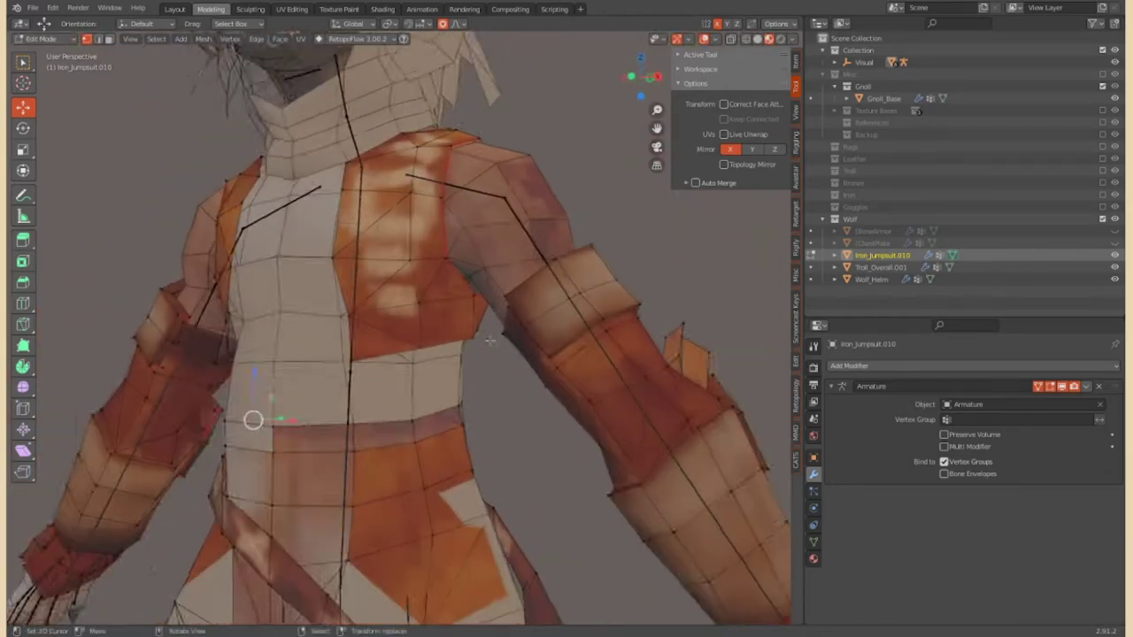
left_click(434, 280)
Select the upper-back faces and edge, attempting a slide that gets cancelled
scroll(434, 280, "down", 2)
mouse_move(434, 280)
middle_mouse_down()
mouse_move(416, 257)
mouse_move(428, 241)
middle_mouse_up()
scroll(428, 242, "up", 4)
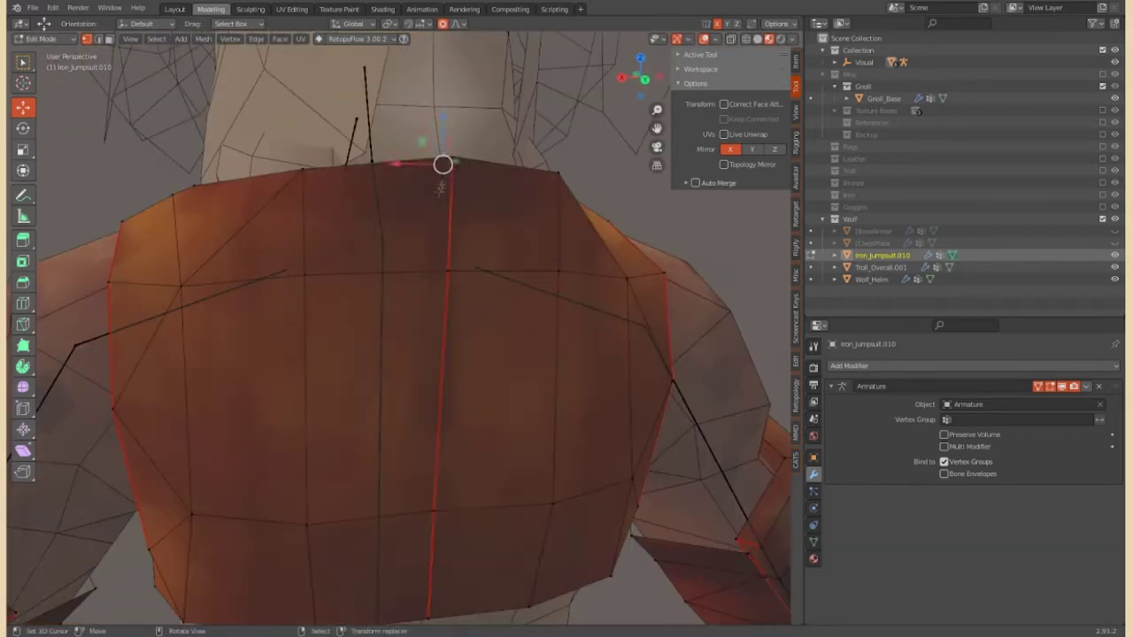
left_click(344, 227)
middle_click_drag(343, 228, 614, 206)
mouse_move(462, 282)
middle_mouse_down()
mouse_move(375, 299)
mouse_move(387, 322)
middle_mouse_up()
left_click(387, 322)
key("g")
right_click(368, 250)
middle_click_drag(381, 354, 106, 372)
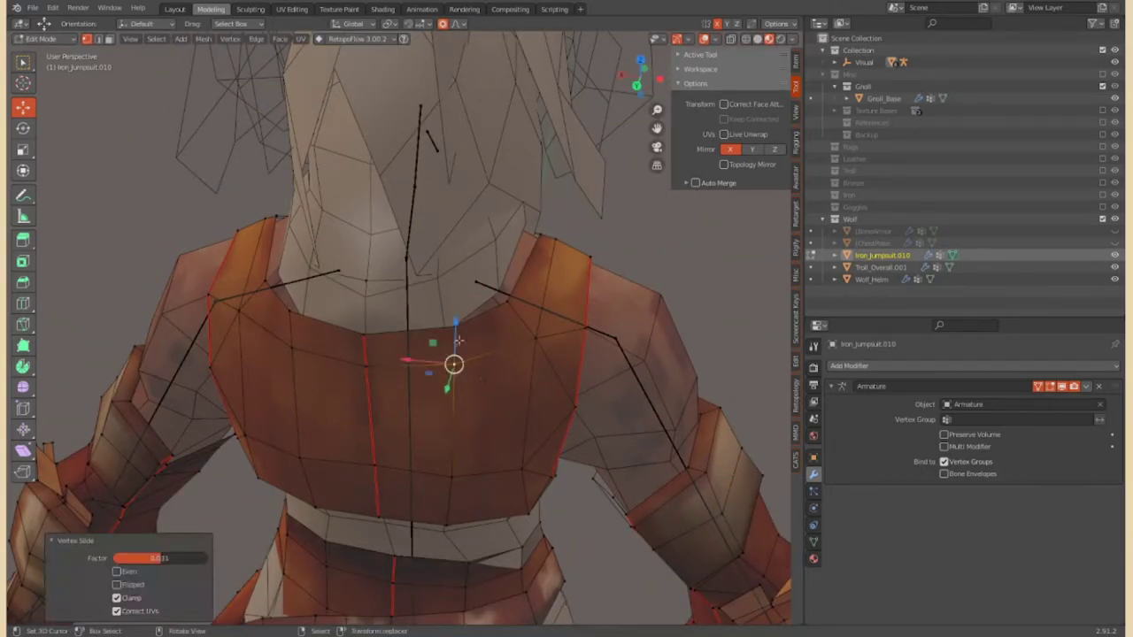
mouse_move(372, 265)
middle_mouse_down()
mouse_move(197, 264)
mouse_move(483, 282)
middle_mouse_up()
Select the linked chest part, separate it, and delete the leftover piece
key("Tab")
scroll(483, 282, "down", 3)
scroll(482, 283, "up", 3)
left_click(42, 39)
left_click(50, 64)
key("ctrl+l")
scroll(393, 423, "down", 2)
key("Tab")
key("Delete")
Select the separated chest piece and rename it Wolf_Vest in the Outliner
mouse_move(380, 420)
middle_mouse_down()
mouse_move(413, 408)
mouse_move(430, 332)
middle_mouse_up()
left_click(430, 332)
double_click(890, 255)
type("Wolf_Vest")
left_click(890, 255)
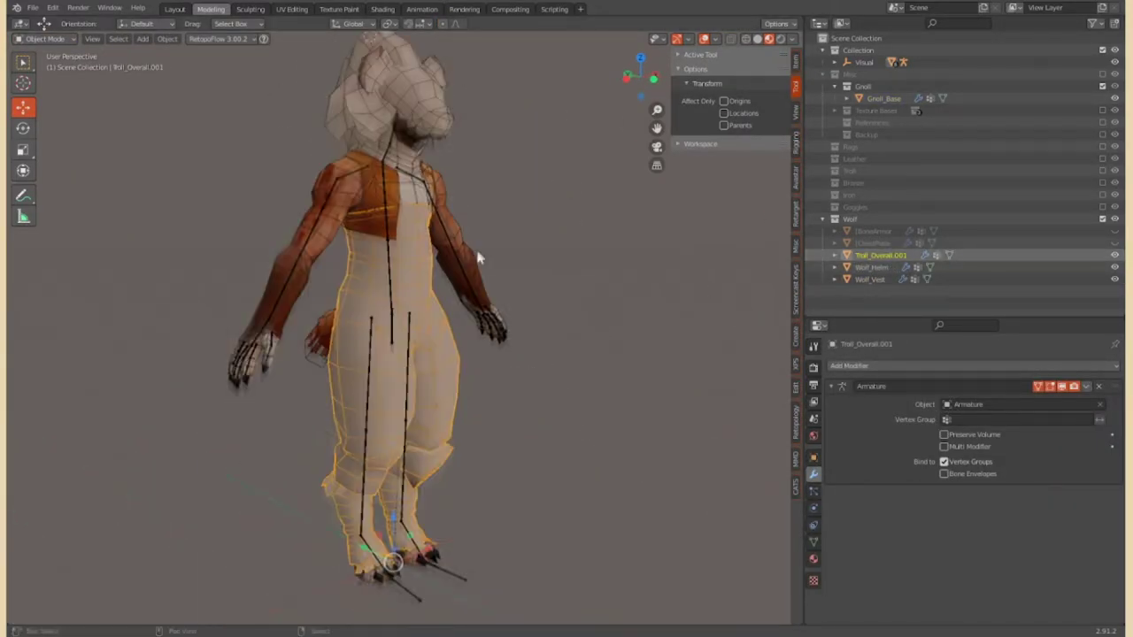
Rename the overall to Wolf_Pants and swap Wolf_Vest's material to a Wolf material
double_click(890, 255)
type("Wolf_Pants")
middle_click_drag(416, 363, 465, 350)
left_click(465, 350)
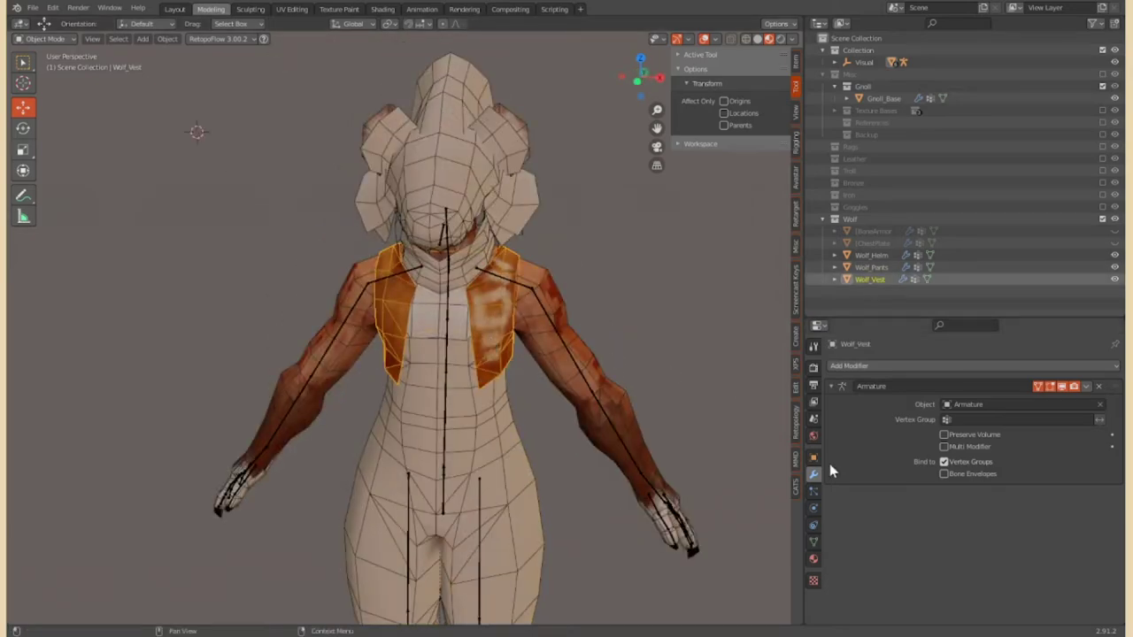
left_click(814, 558)
left_click(835, 417)
left_click(863, 536)
In Weight Paint, check the vest's shoulder, Spine1, Spine and Hips group weights
middle_click_drag(443, 354, 51, 40)
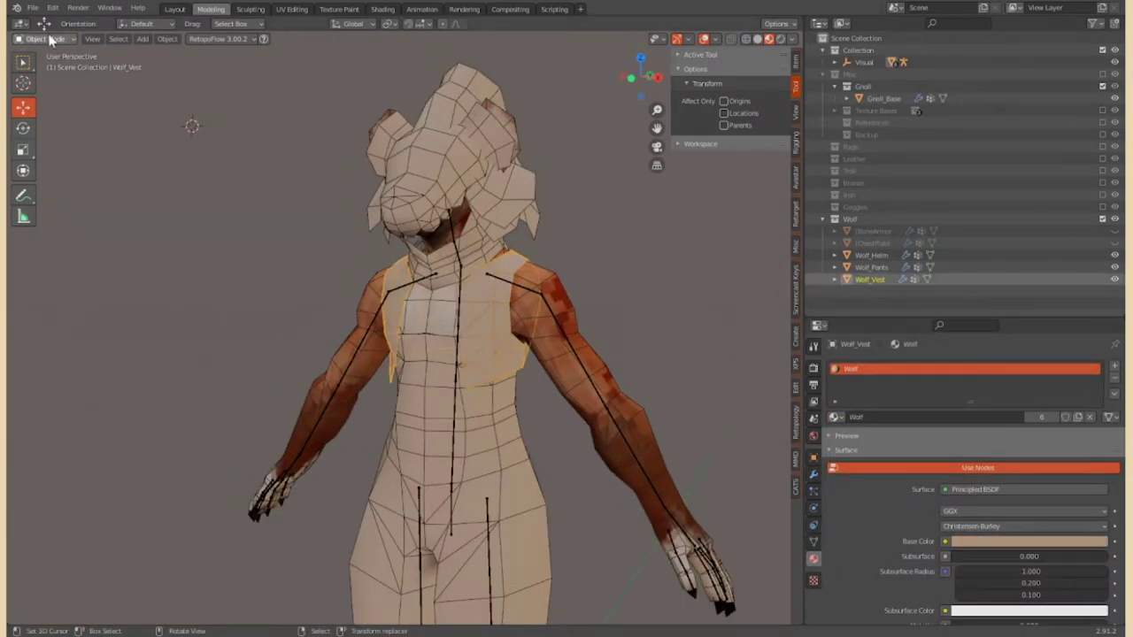
key("ctrl+Tab")
left_click(814, 542)
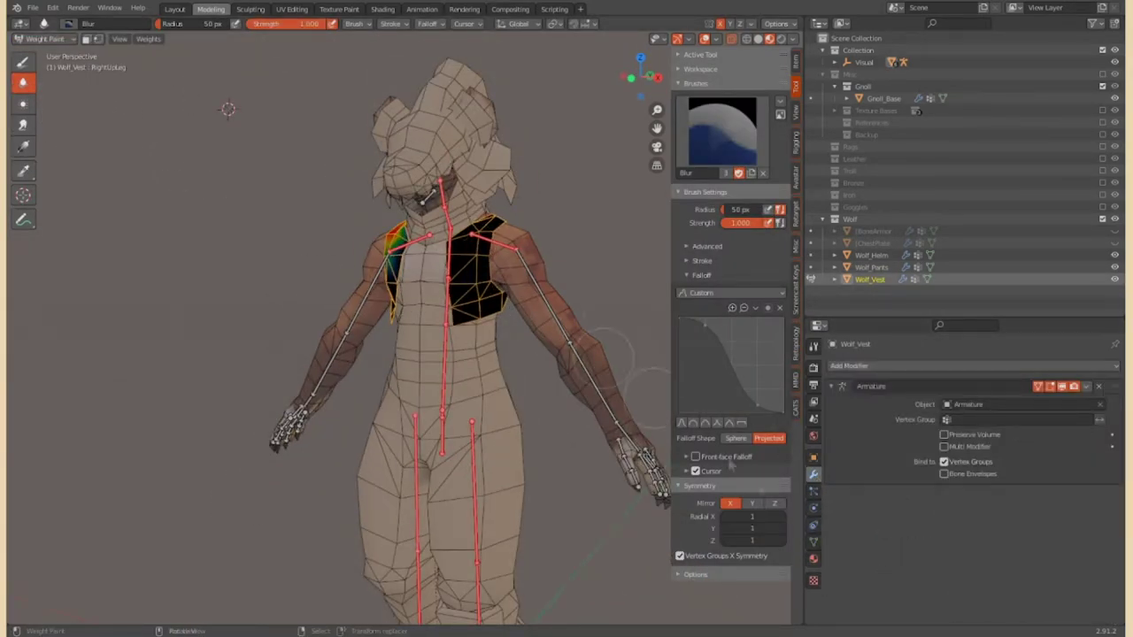
left_click(1113, 430)
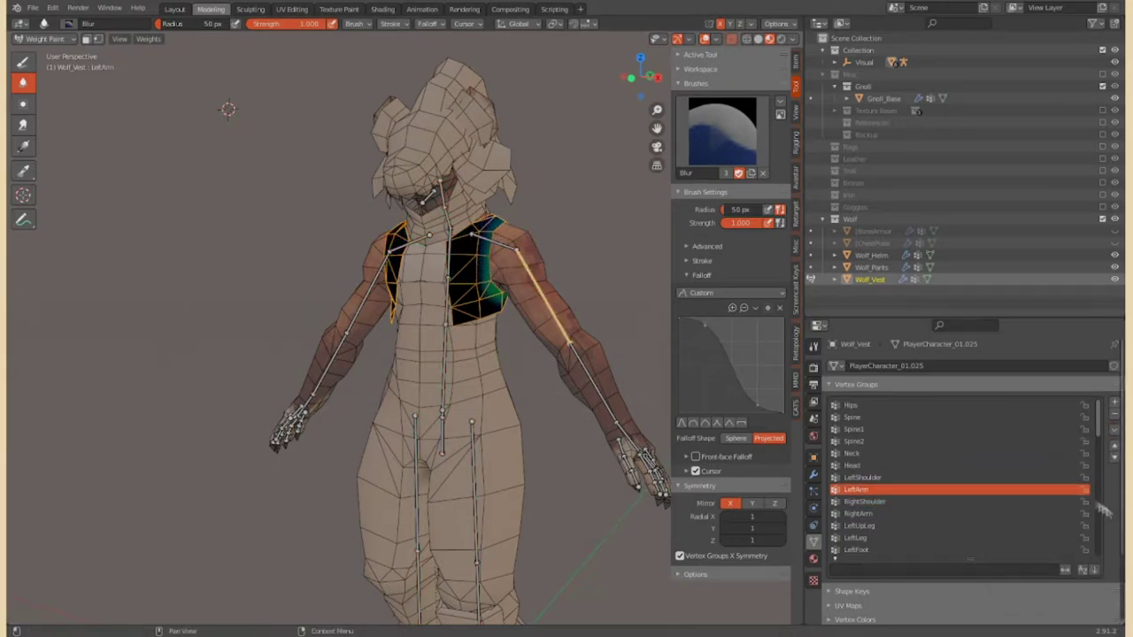
mouse_move(337, 292)
middle_mouse_down()
mouse_move(399, 297)
mouse_move(319, 316)
middle_mouse_up()
left_click(404, 299, "ctrl")
left_click(441, 381, "ctrl")
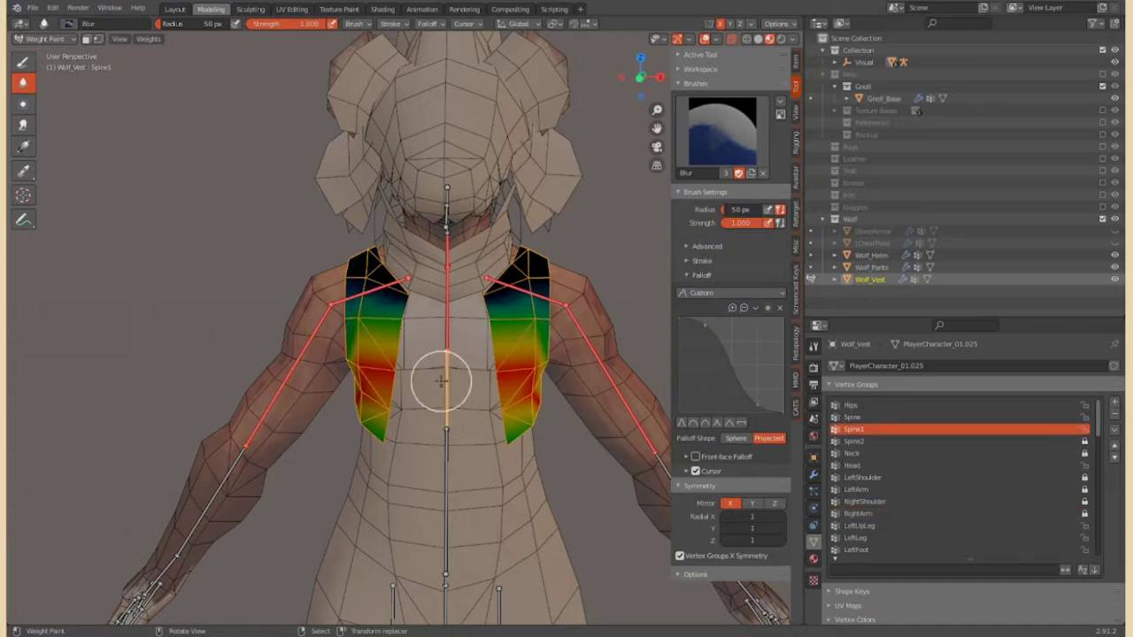
scroll(441, 381, "down", 2)
left_click(449, 456, "ctrl")
scroll(450, 456, "down", 2)
middle_click_drag(450, 456, 401, 376)
left_click(401, 376, "ctrl")
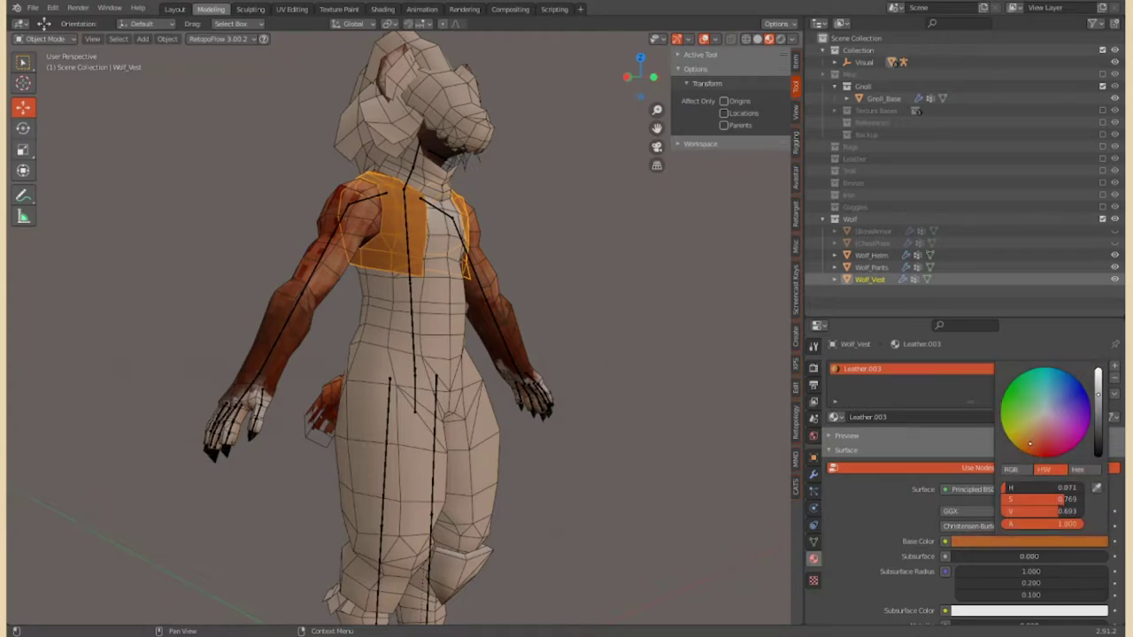
In Edit Mode on Wolf_Pants, add a material slot holding the Wolf skin material for the torso
middle_click_drag(380, 318, 435, 318)
left_click(436, 318)
scroll(677, 397, "down", 3)
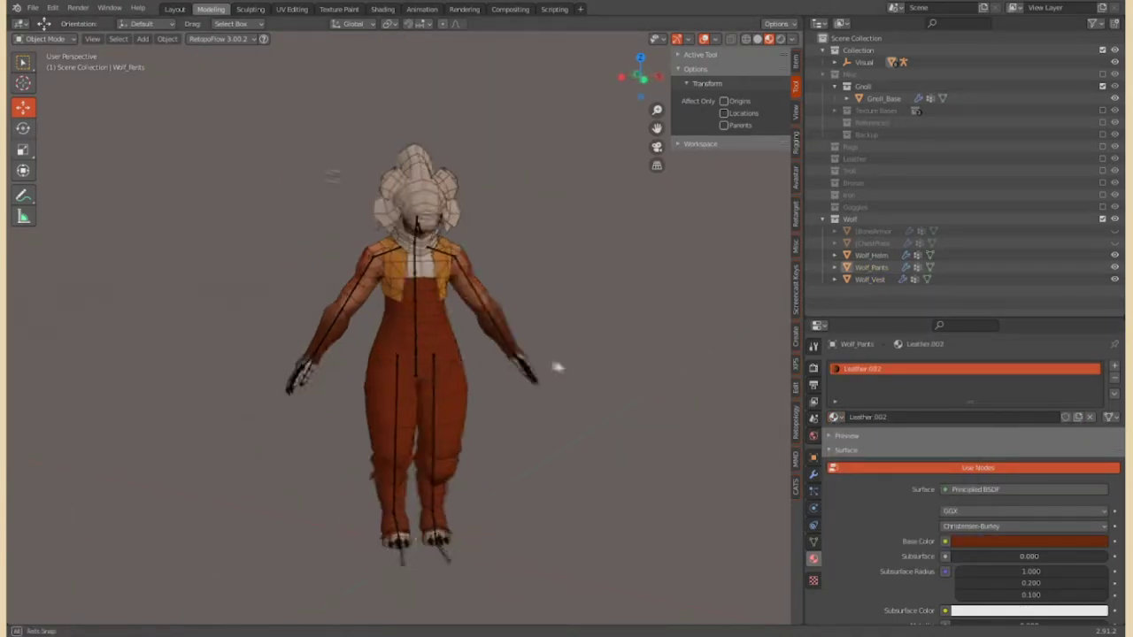
middle_click_drag(546, 365, 440, 224)
left_click(49, 38)
left_click(49, 68)
scroll(461, 355, "up", 3)
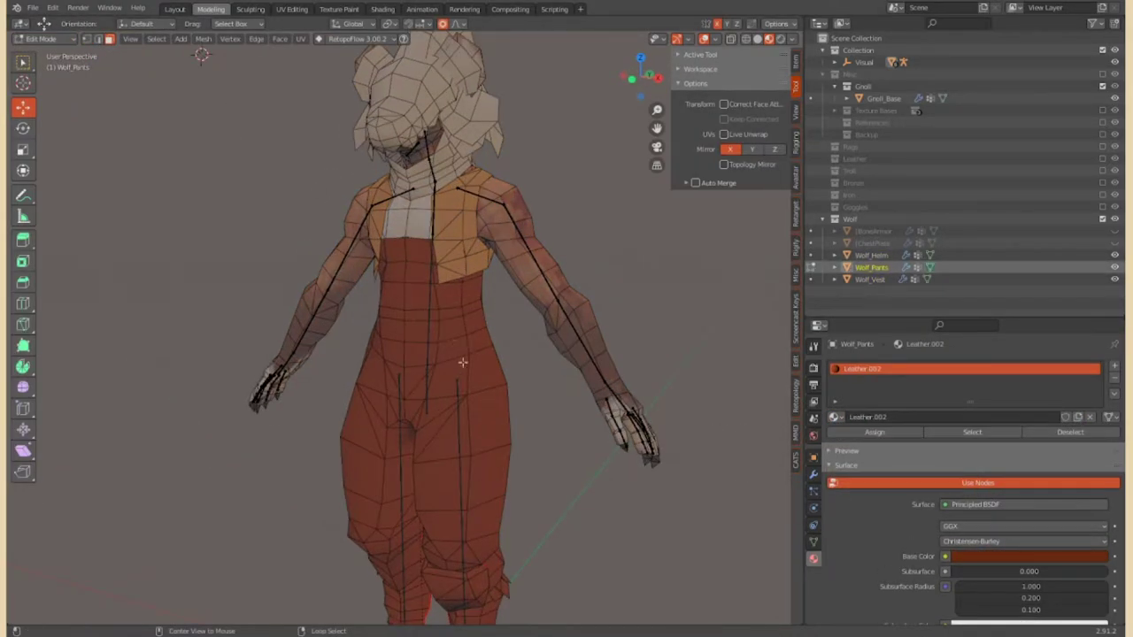
middle_click_drag(412, 271, 1047, 257)
middle_click_drag(349, 251, 416, 266)
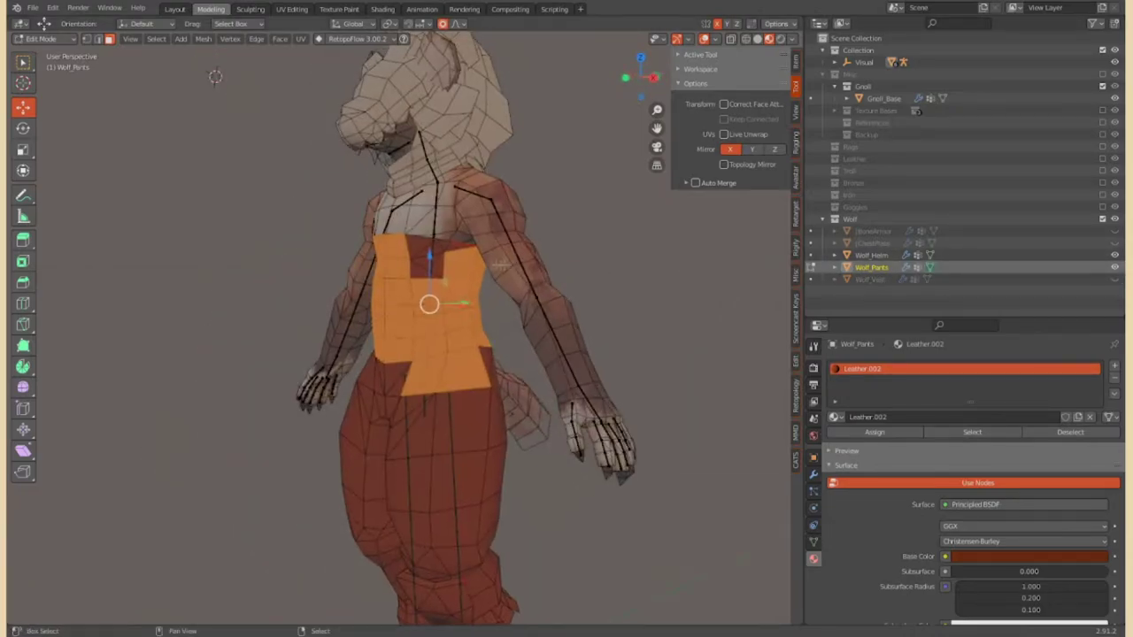
left_click(1114, 365)
left_click(835, 441)
left_click(864, 539)
Select a knee face and give it a new slot with the generic Material
mouse_move(416, 265)
middle_mouse_down()
mouse_move(442, 292)
mouse_move(381, 374)
mouse_move(474, 391)
middle_mouse_up()
scroll(324, 172, "down", 5)
scroll(407, 372, "up", 4)
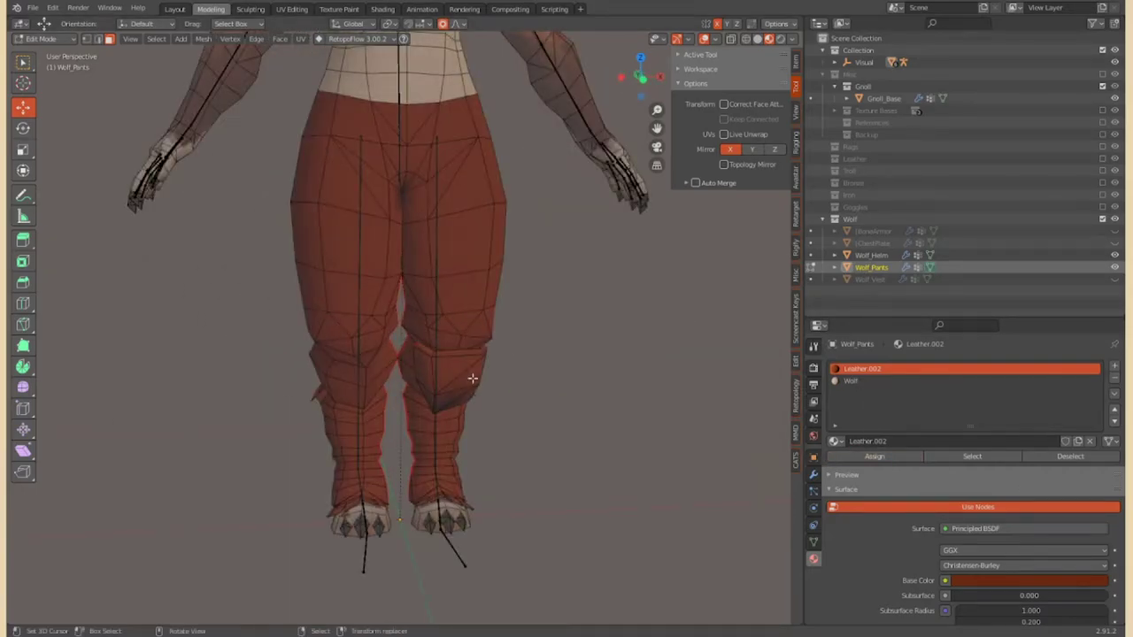
left_click(452, 371)
left_click(1115, 365)
left_click(861, 517)
Back in Object Mode, set the knee material's base colour to a light shade
key("Tab")
middle_click_drag(496, 301, 532, 307)
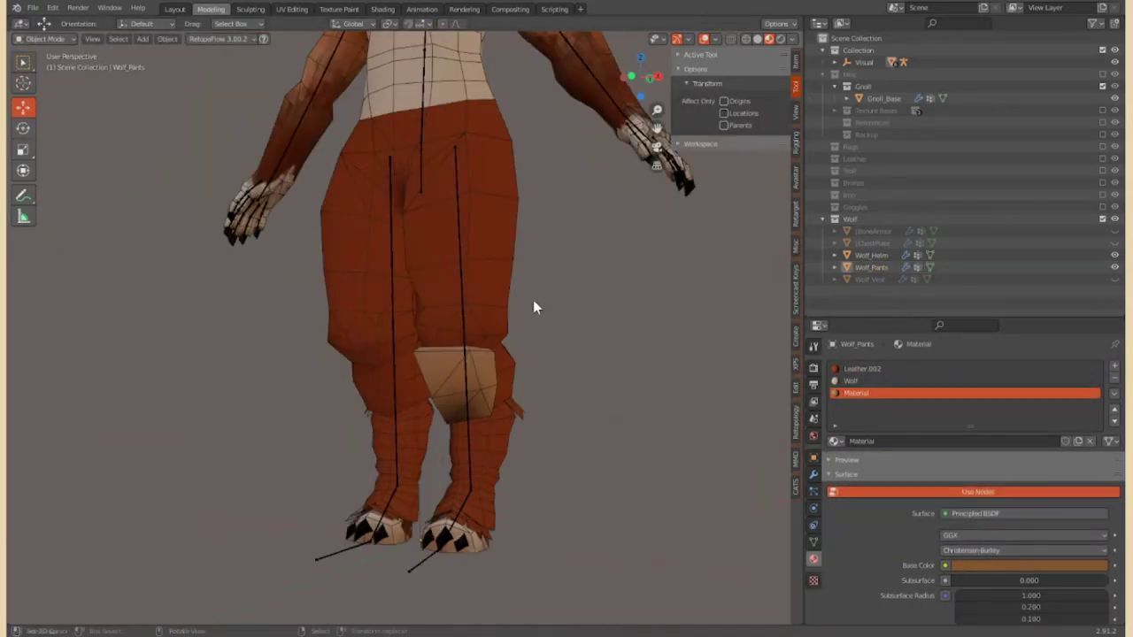
scroll(407, 384, "down", 3)
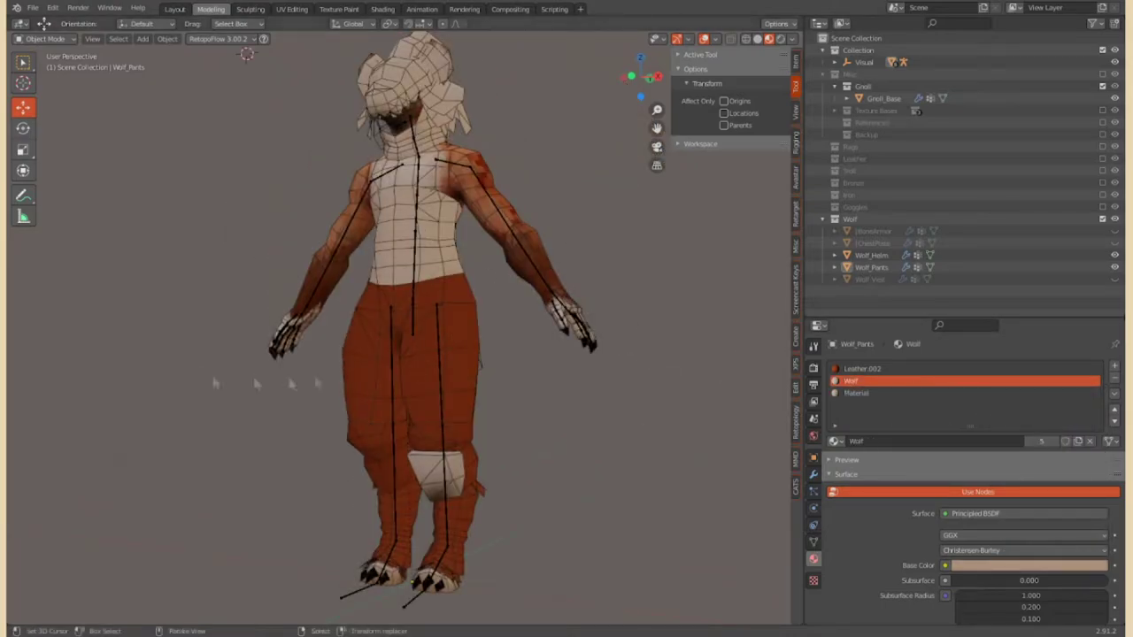
left_click(1036, 564)
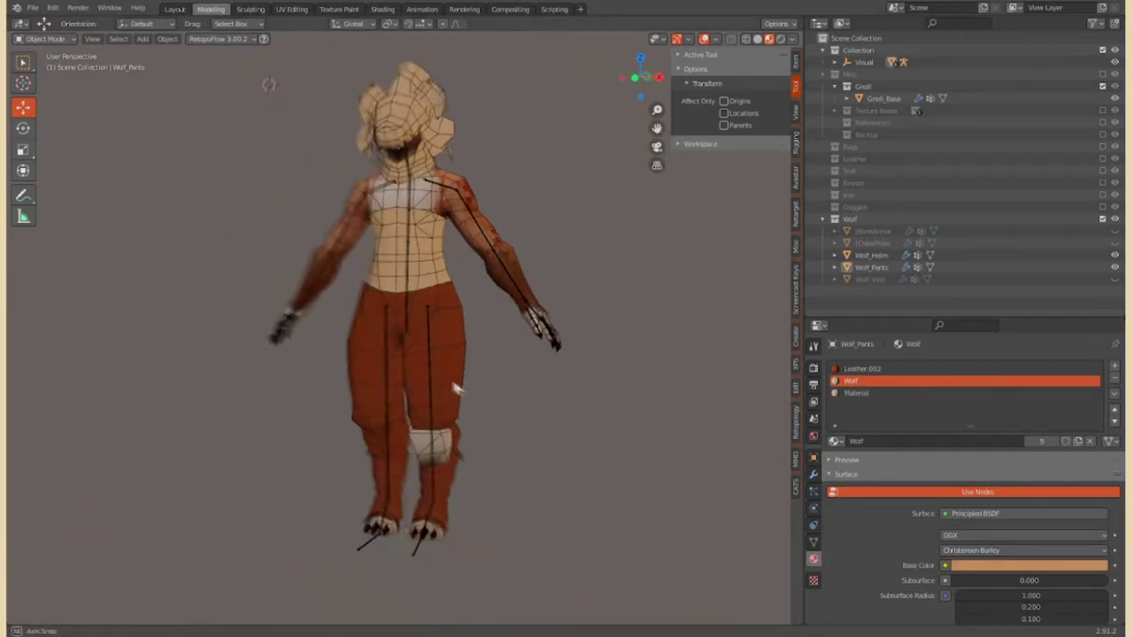
middle_click_drag(531, 354, 566, 363)
Select the linked foot faces of the pants in Edit Mode, then return to Object Mode
key("Tab")
scroll(567, 363, "up", 3)
key("l")
mouse_move(484, 430)
middle_mouse_down()
mouse_move(327, 433)
mouse_move(416, 354)
middle_mouse_up()
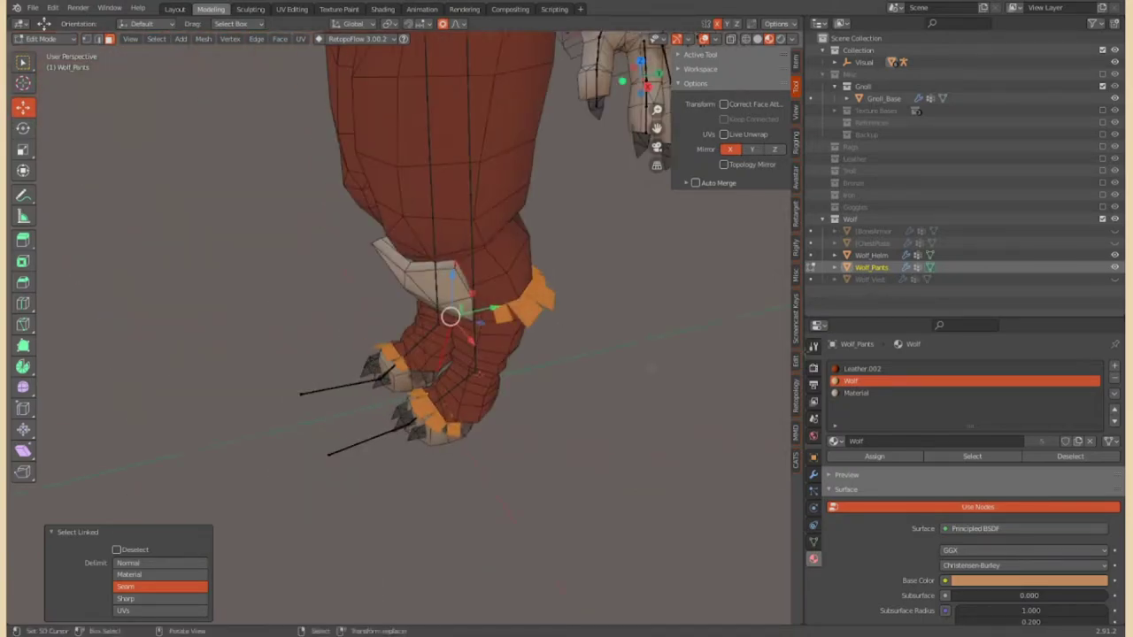
scroll(416, 354, "down", 3)
left_click(48, 52)
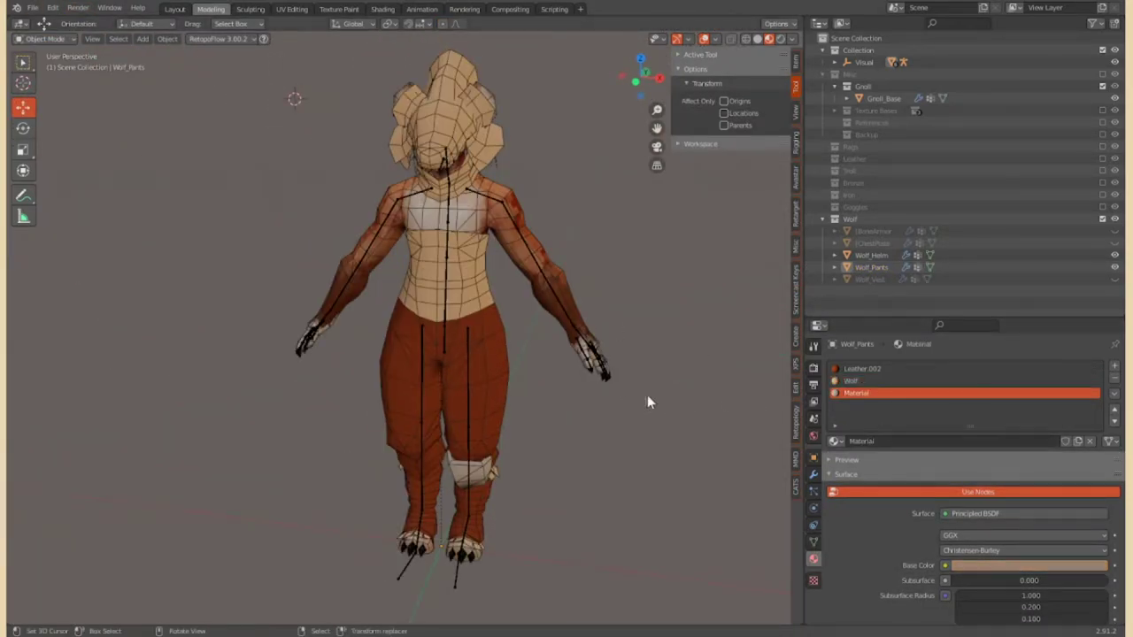
Unhide Wolf_Vest and select it
mouse_move(602, 425)
middle_mouse_down()
mouse_move(624, 410)
mouse_move(567, 371)
middle_mouse_up()
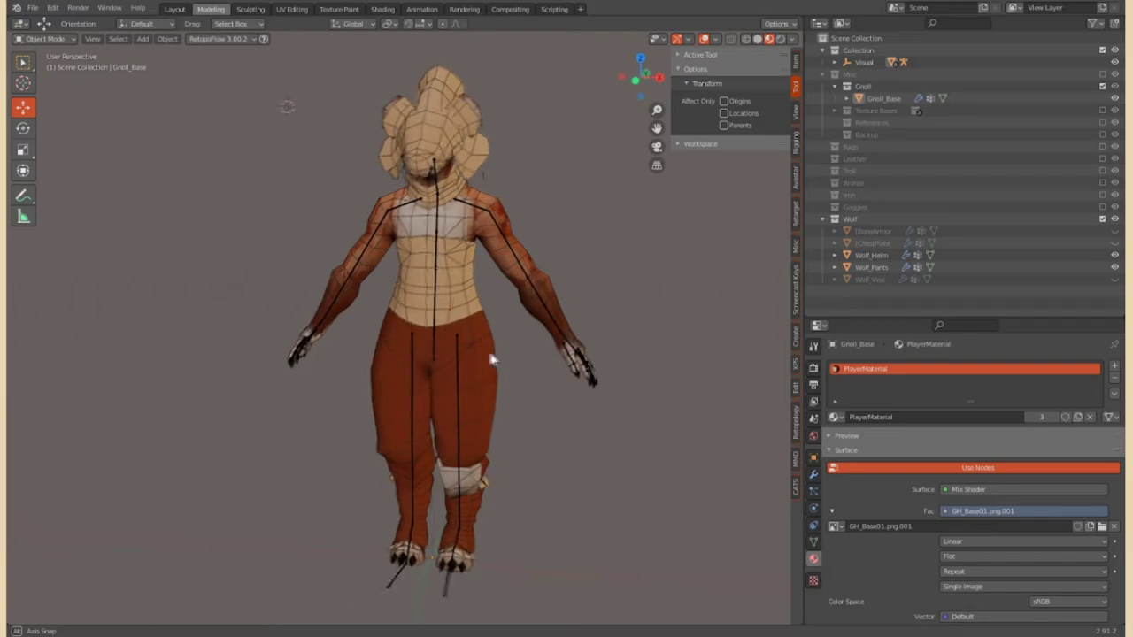
left_click(1114, 279)
scroll(560, 357, "up", 2)
scroll(561, 356, "up", 3)
left_click(487, 303)
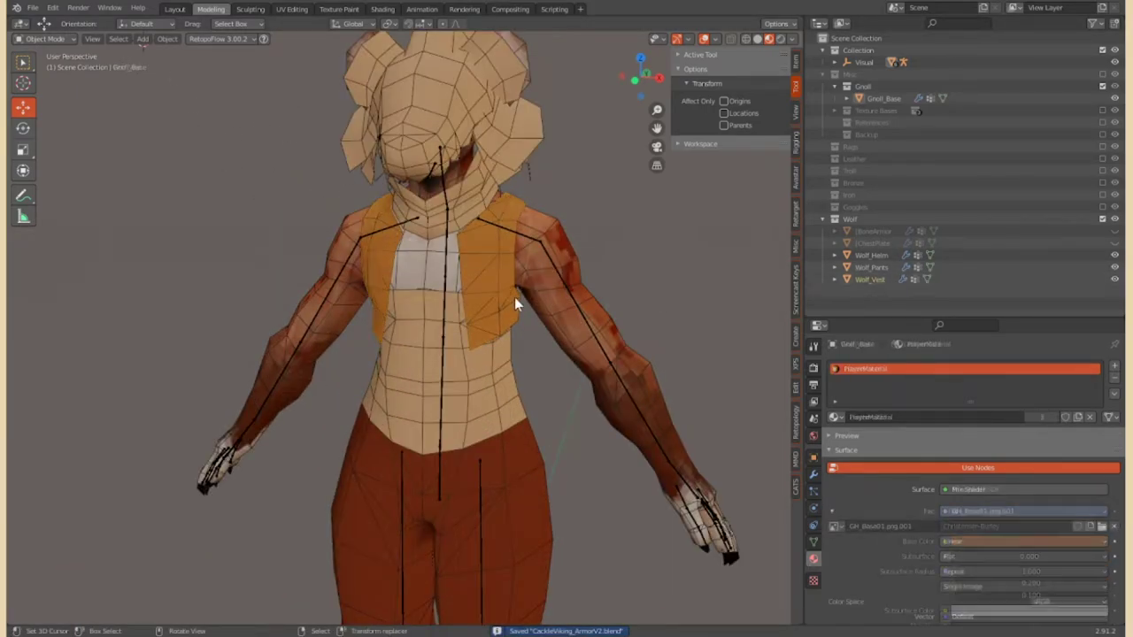
In Edit Mode, extrude the vest's edge and scale the new rim up to 1.05
key("Tab")
scroll(515, 296, "up", 3)
middle_click_drag(595, 290, 364, 292)
scroll(363, 292, "up", 3)
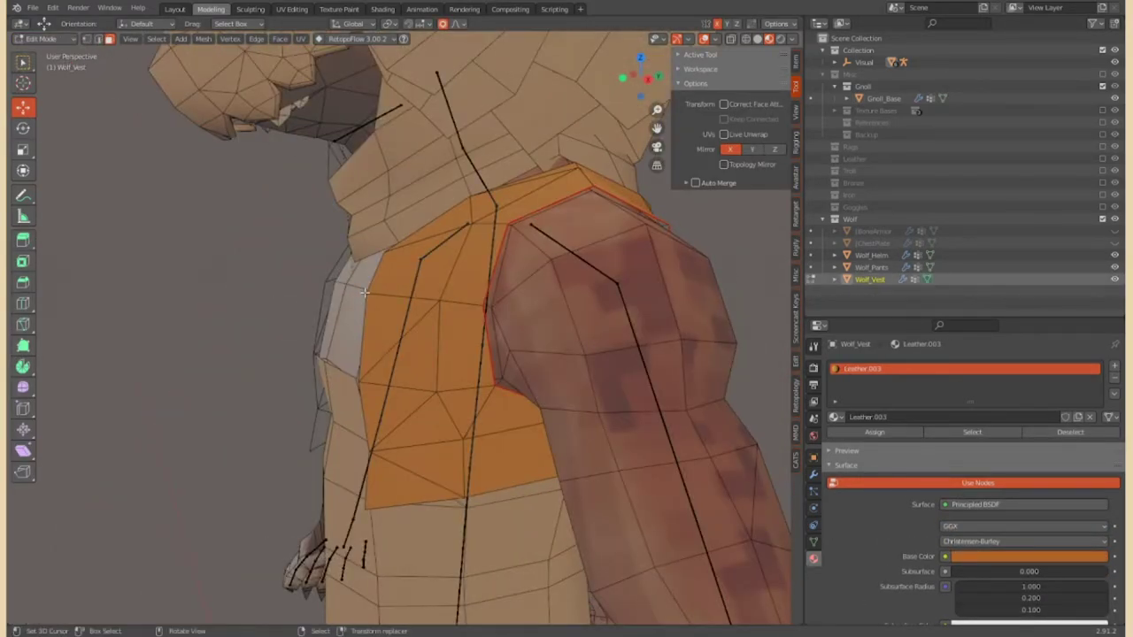
middle_click_drag(398, 357, 620, 266)
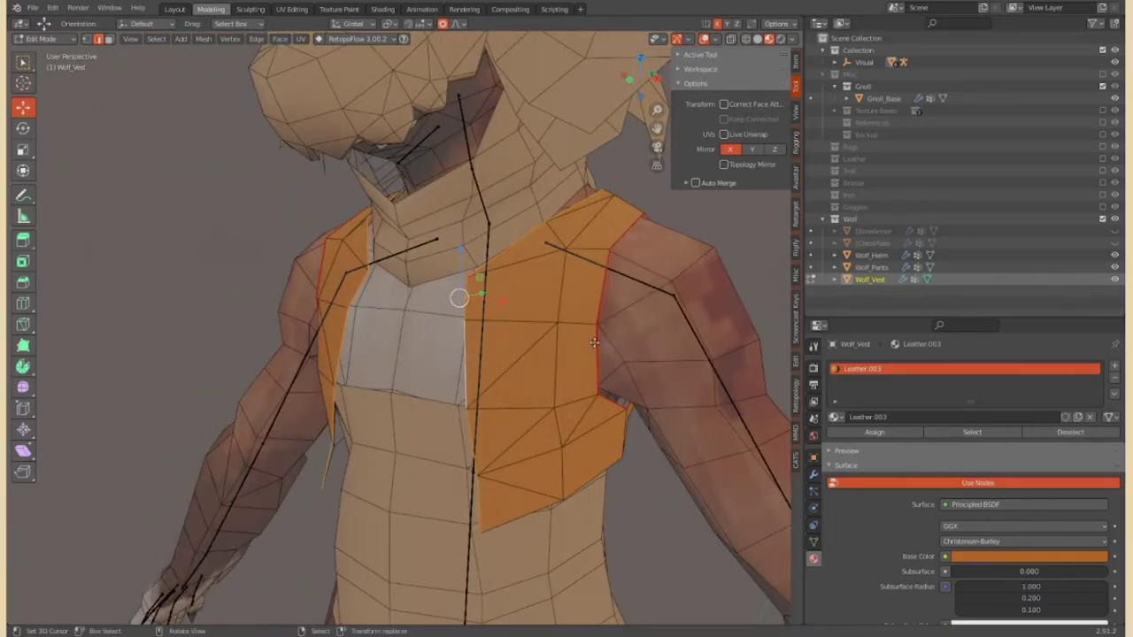
key("e")
middle_click_drag(626, 321, 645, 312)
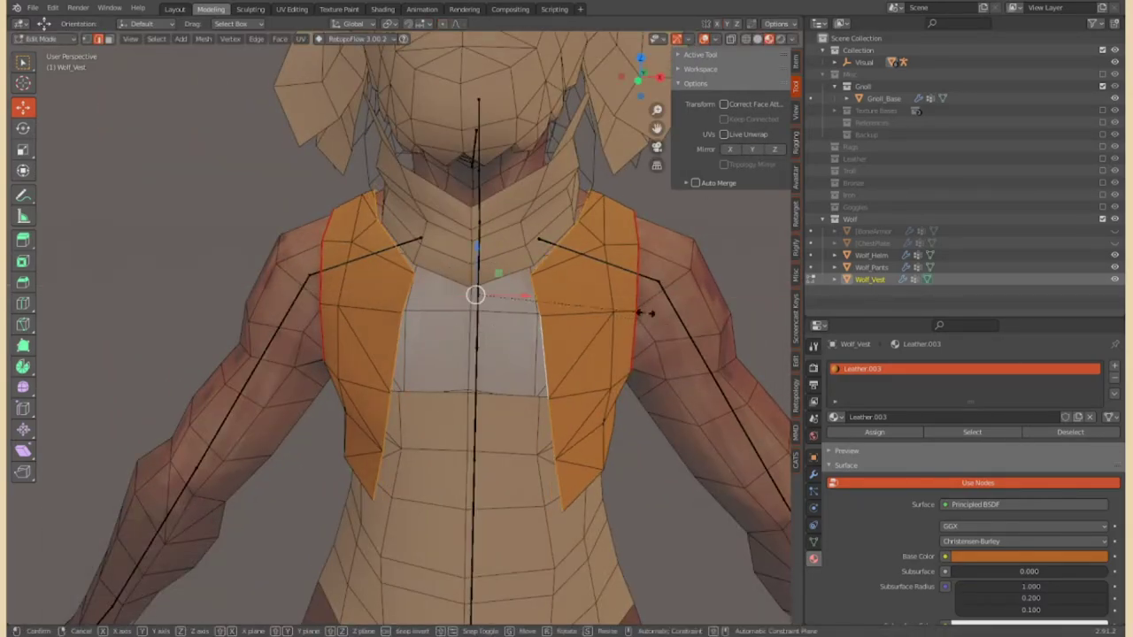
left_click(628, 254)
middle_click_drag(629, 254, 671, 271)
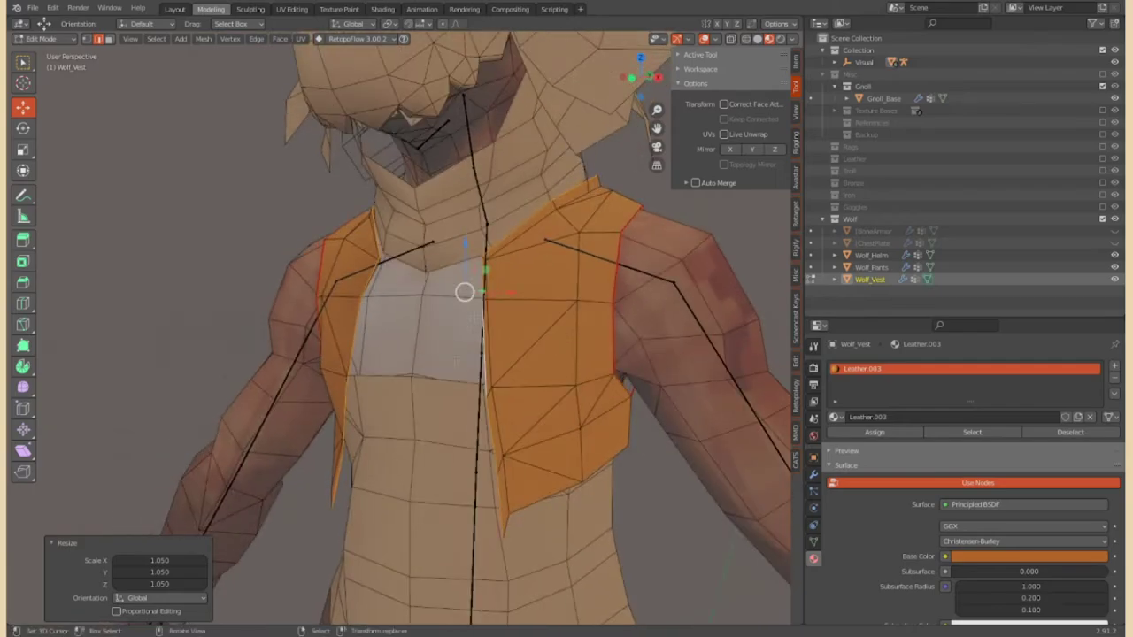
Move the vest's chest vertices so the vest wraps over the shoulders
mouse_move(437, 476)
middle_mouse_down()
mouse_move(390, 478)
mouse_move(366, 399)
middle_mouse_up()
left_click(392, 385)
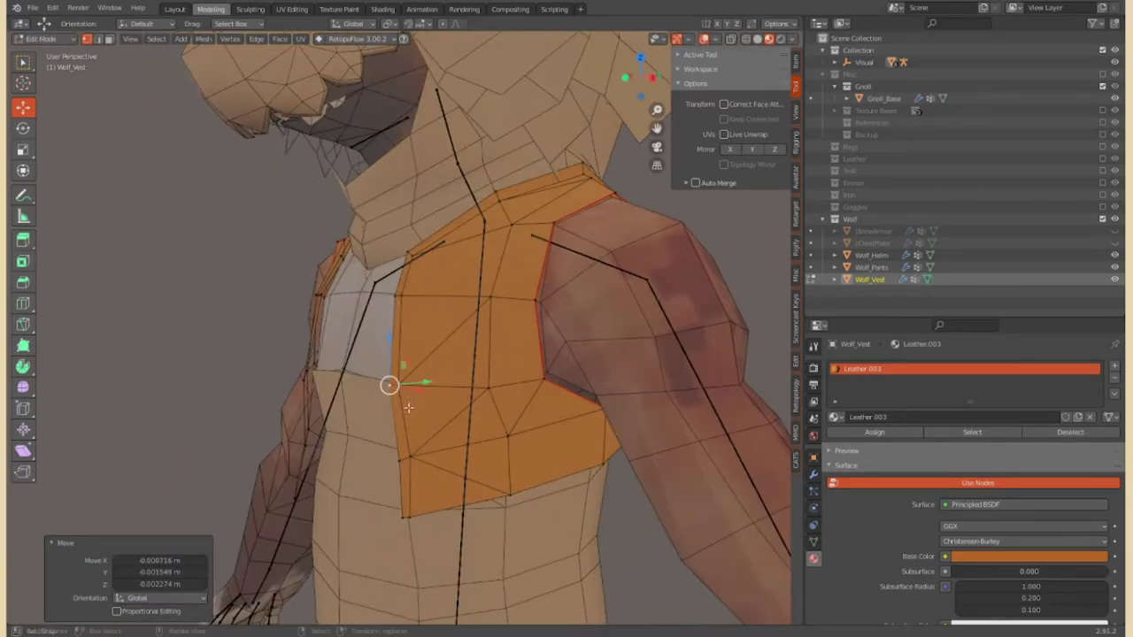
scroll(532, 363, "up", 3)
key("g")
middle_click_drag(580, 362, 554, 312)
mouse_move(585, 513)
middle_mouse_down()
mouse_move(356, 278)
mouse_move(477, 69)
mouse_move(113, 71)
middle_mouse_up()
key("g")
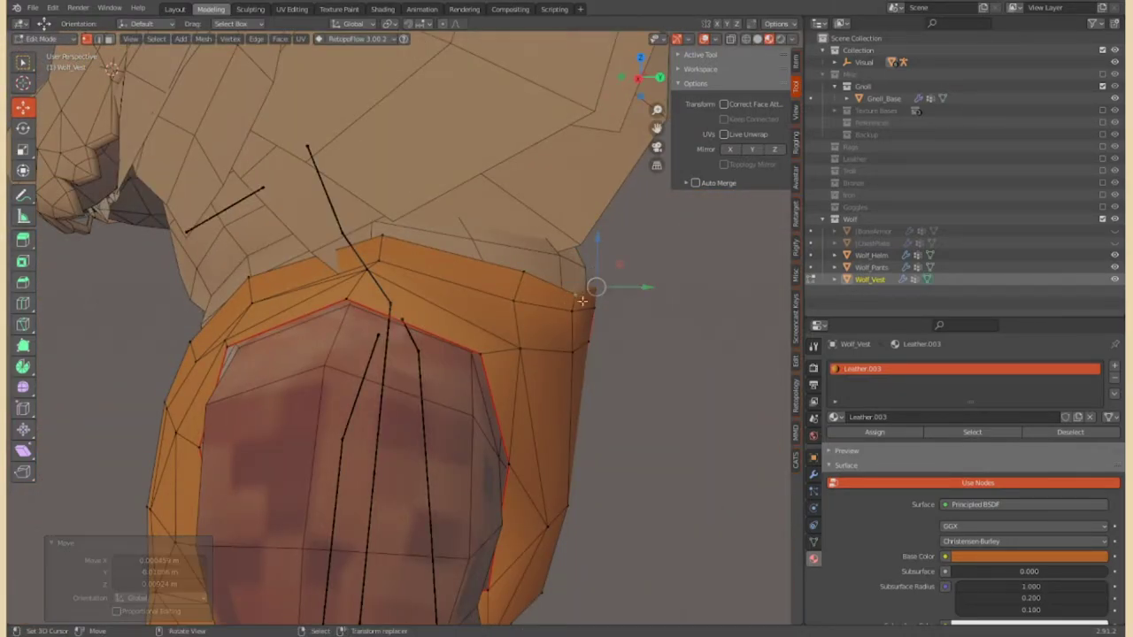
left_click(581, 300)
middle_click_drag(581, 301, 153, 48)
scroll(389, 289, "down", 3)
Separate the selected part into a new object, Wolf_Vest.001, and select it
right_click(463, 342)
left_click(463, 341)
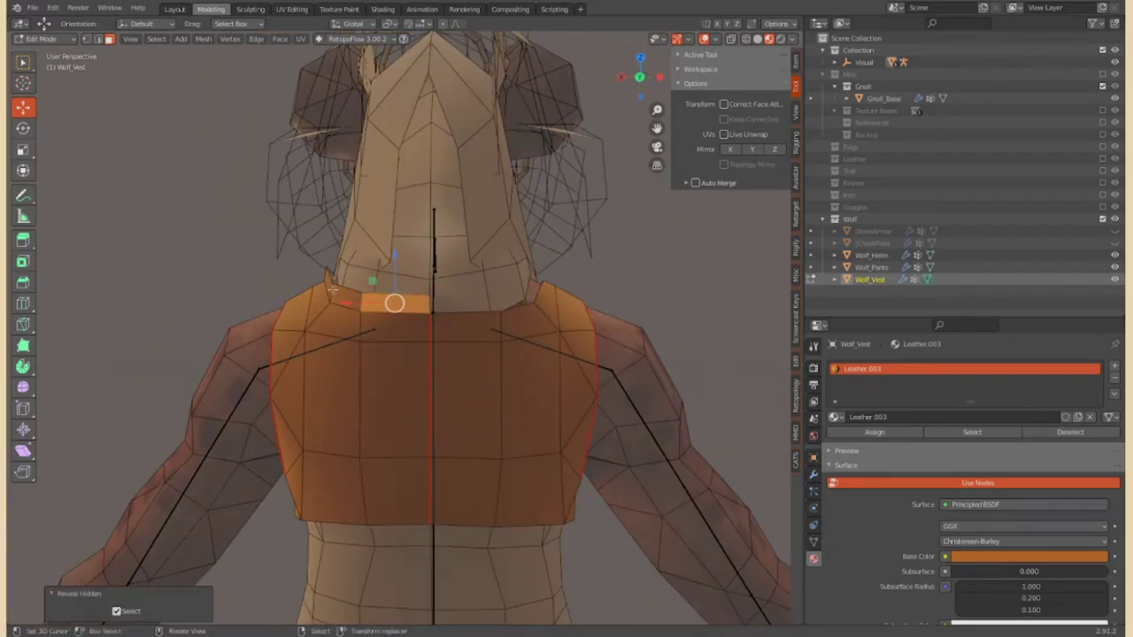
middle_click_drag(463, 342, 159, 84)
key("Tab")
left_click(876, 291)
left_click(813, 473)
left_click(849, 366)
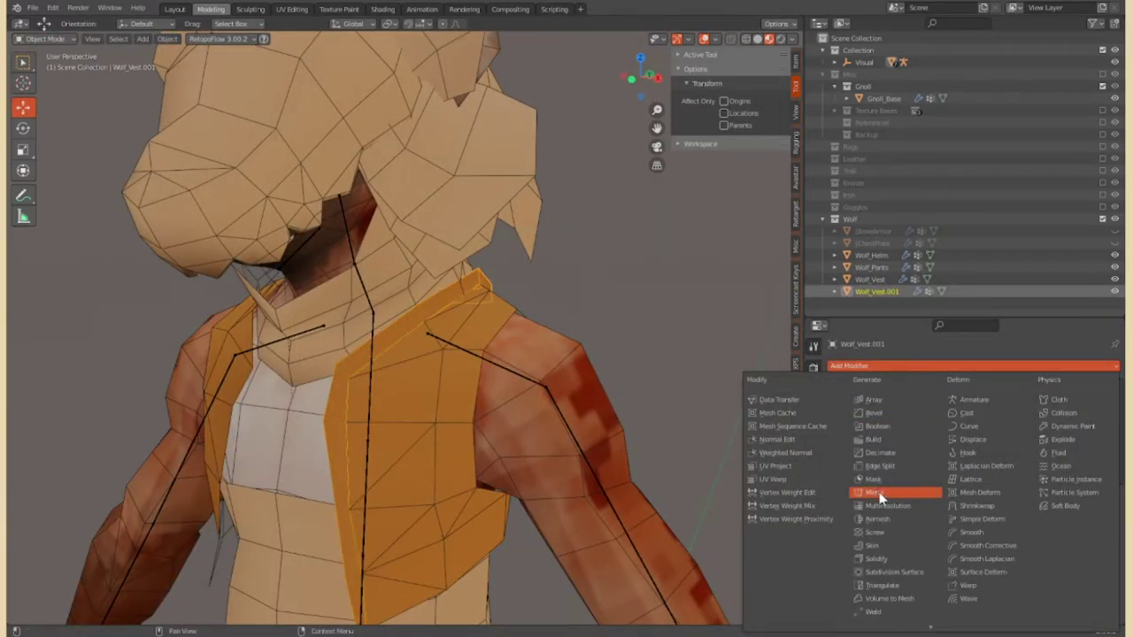
Add an Armature modifier targeting the armature and merge the vest's duplicate vertices
left_click(965, 390)
left_click(1022, 404)
left_click(44, 39)
left_click(38, 63)
key("m")
left_click(107, 287)
key("Tab")
left_click(366, 285)
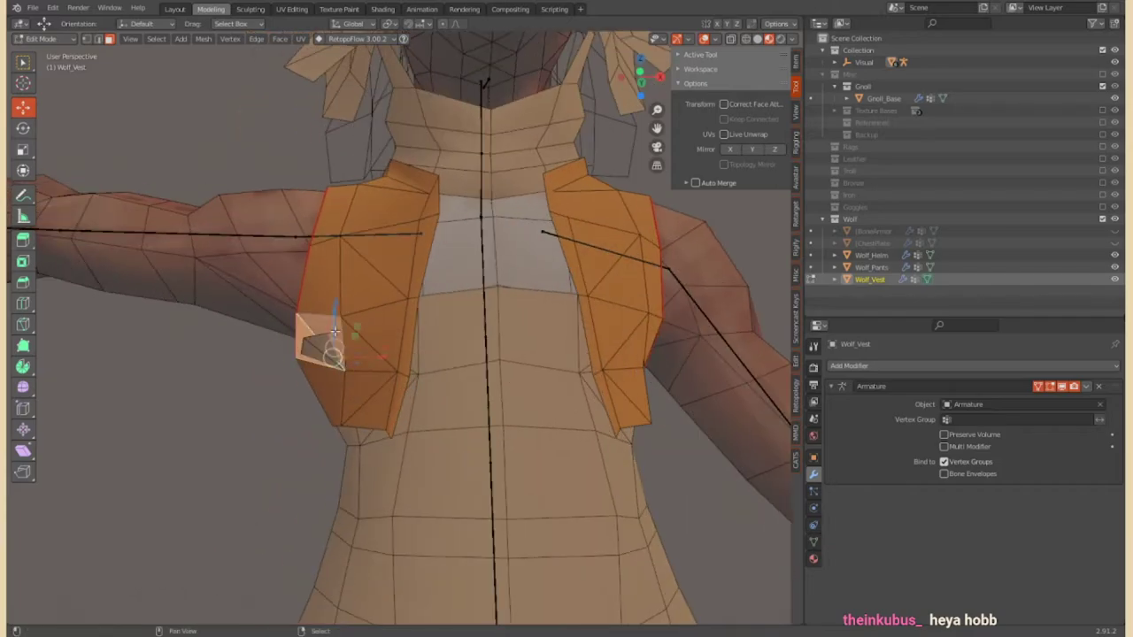
Enter Weight Paint on Wolf_Pants and display the Spine2 and Spine1 vertex groups
left_click(53, 39)
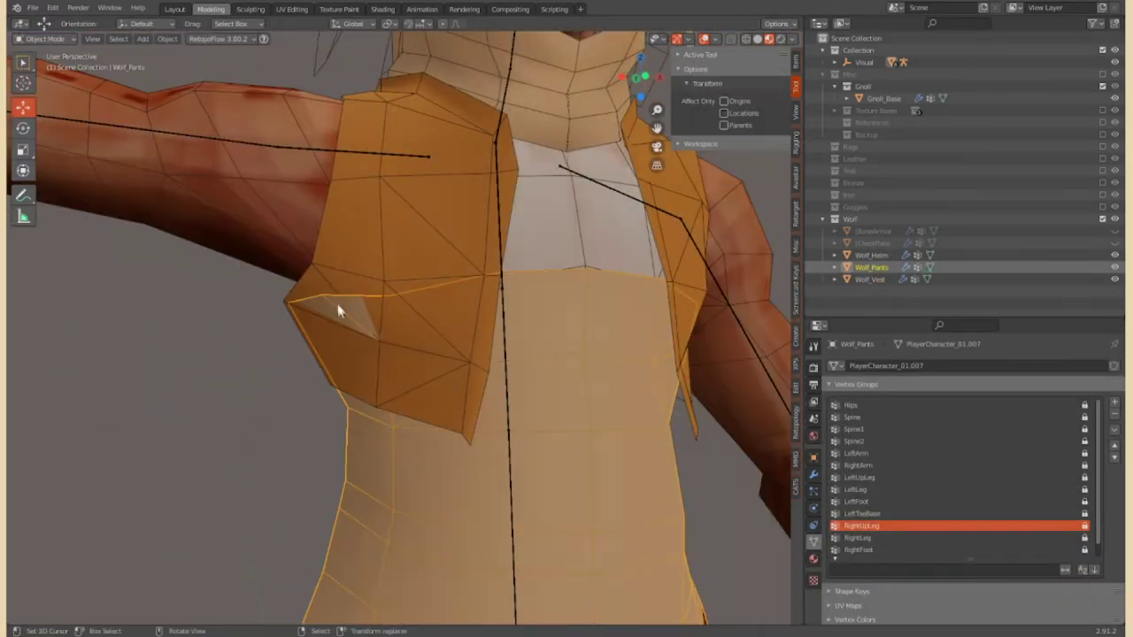
left_click(69, 39)
left_click(44, 104)
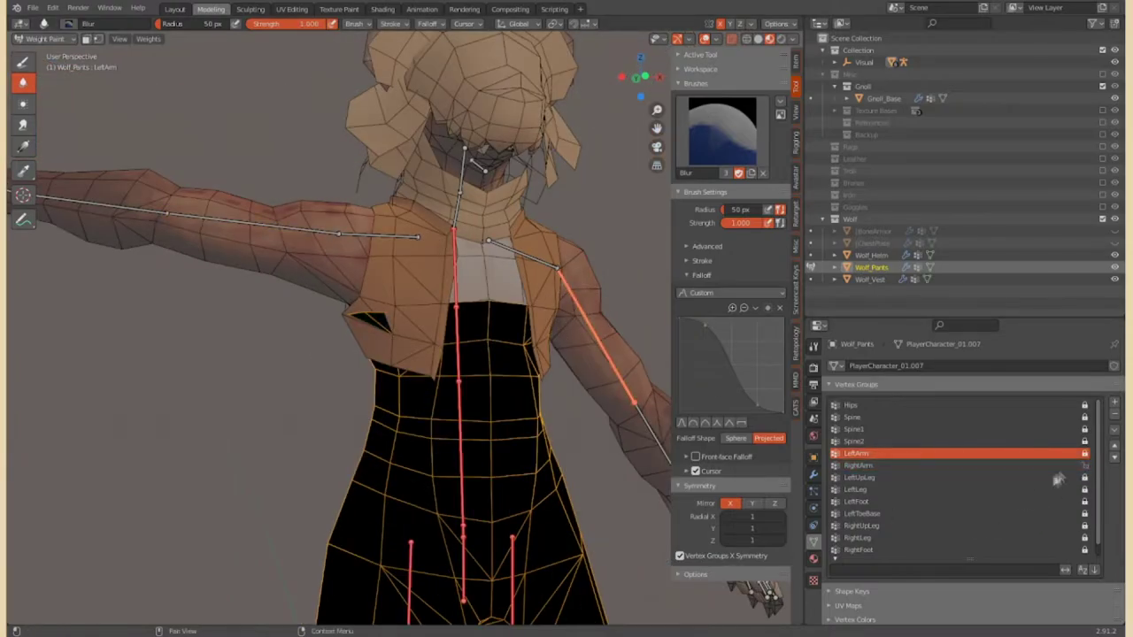
scroll(364, 374, "up", 2)
scroll(364, 373, "up", 2)
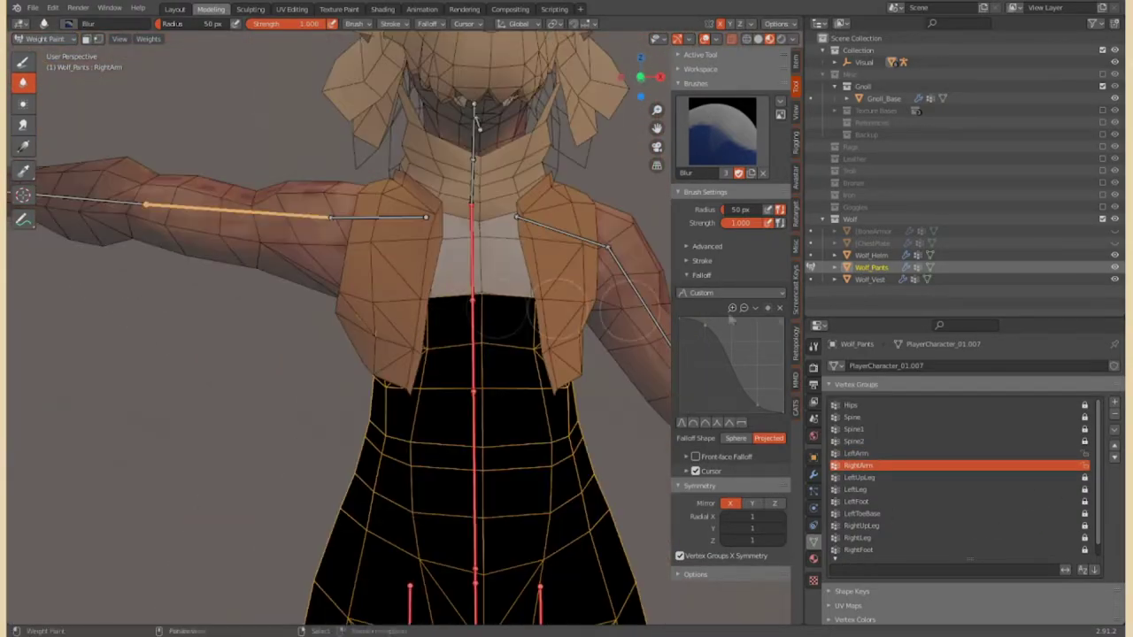
middle_click_drag(310, 326, 332, 306)
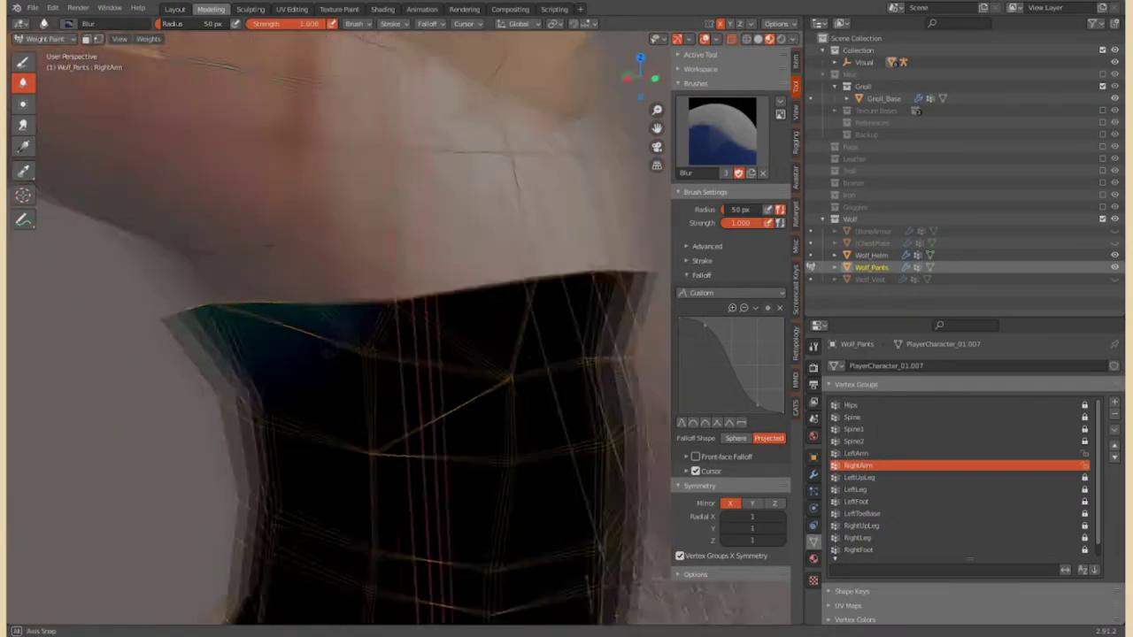
middle_click_drag(237, 329, 345, 309)
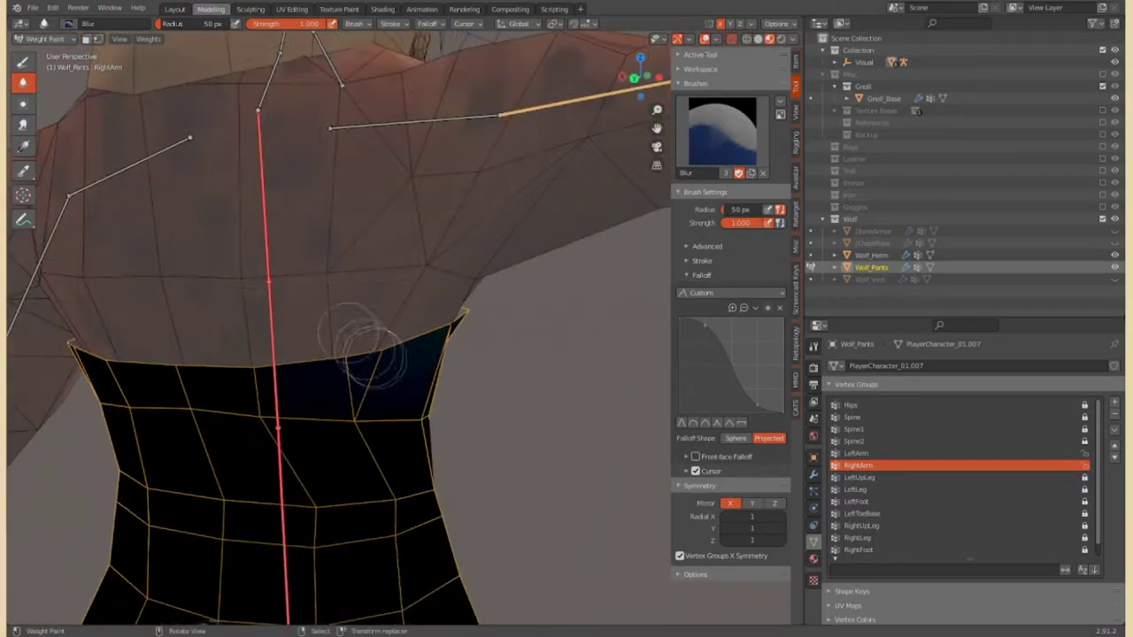
mouse_move(349, 304)
middle_mouse_down()
mouse_move(416, 309)
mouse_move(339, 308)
mouse_move(384, 298)
middle_mouse_up()
left_click(416, 309, "ctrl")
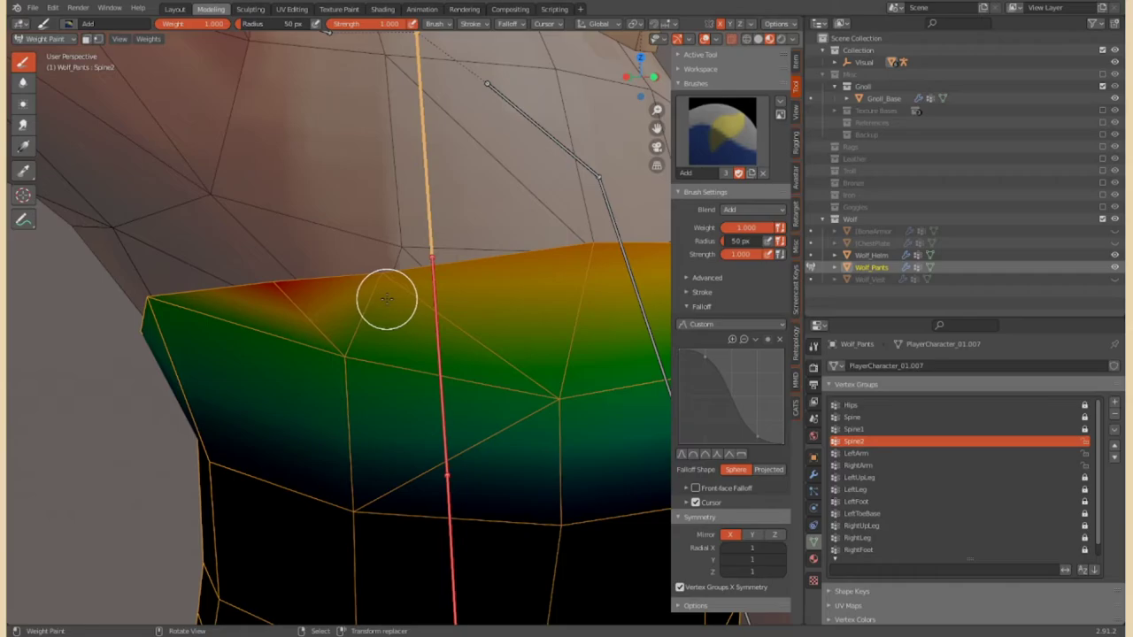
scroll(384, 298, "down", 5)
left_click(519, 345, "ctrl")
scroll(265, 292, "up", 5)
Blur the pants' waist weights with the Blur brush, then leave Weight Paint
key("shift+space")
mouse_move(266, 292)
middle_mouse_down()
mouse_move(316, 316)
mouse_move(328, 348)
middle_mouse_up()
scroll(328, 349, "up", 3)
scroll(417, 324, "down", 3)
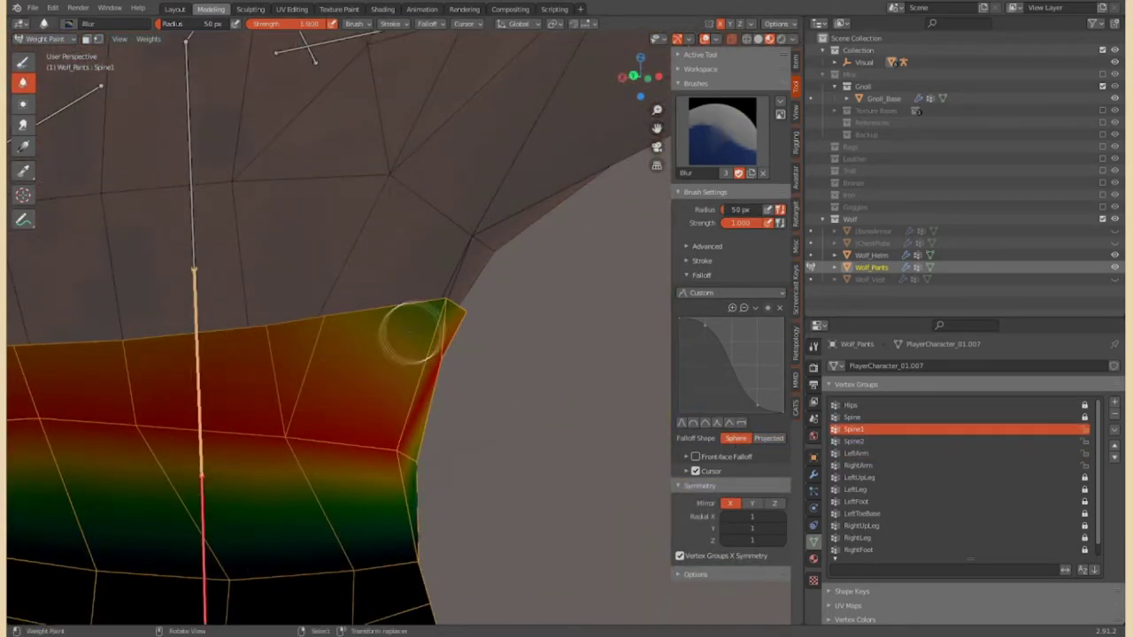
middle_click_drag(417, 324, 443, 372)
key("ctrl+Tab")
scroll(481, 435, "down", 3)
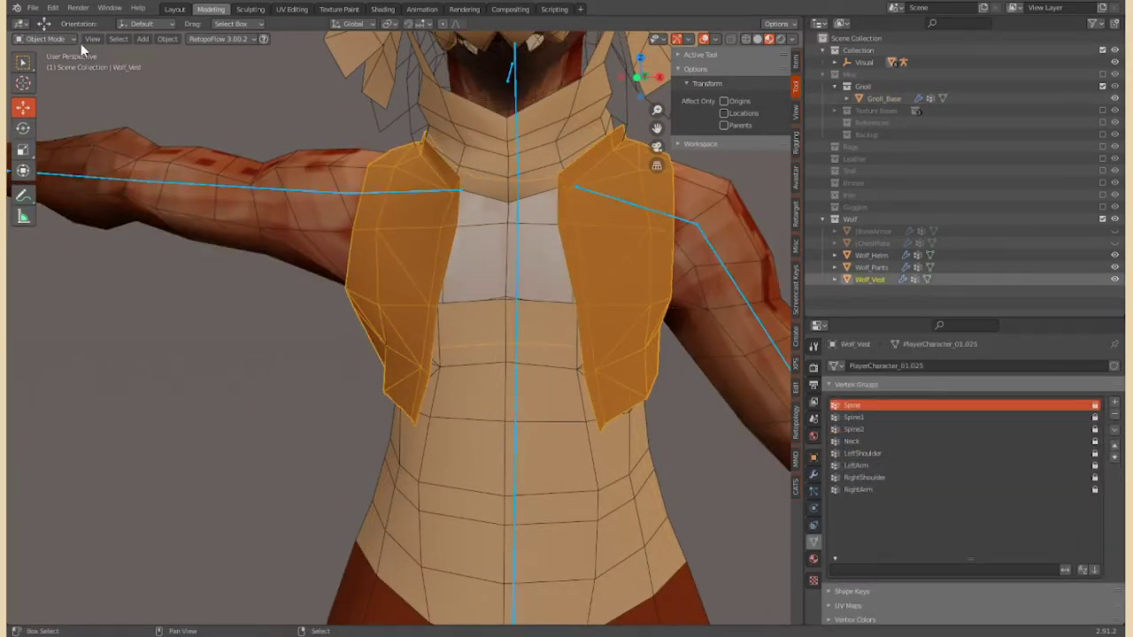
Blur Wolf_Vest's RightArm and Spine1 weights around the shoulder
key("ctrl+Tab")
left_click(915, 489)
mouse_move(405, 337)
middle_mouse_down()
mouse_move(333, 363)
mouse_move(478, 372)
mouse_move(478, 359)
mouse_move(383, 379)
middle_mouse_up()
left_click(855, 418)
scroll(383, 379, "up", 3)
middle_click_drag(220, 386, 424, 345)
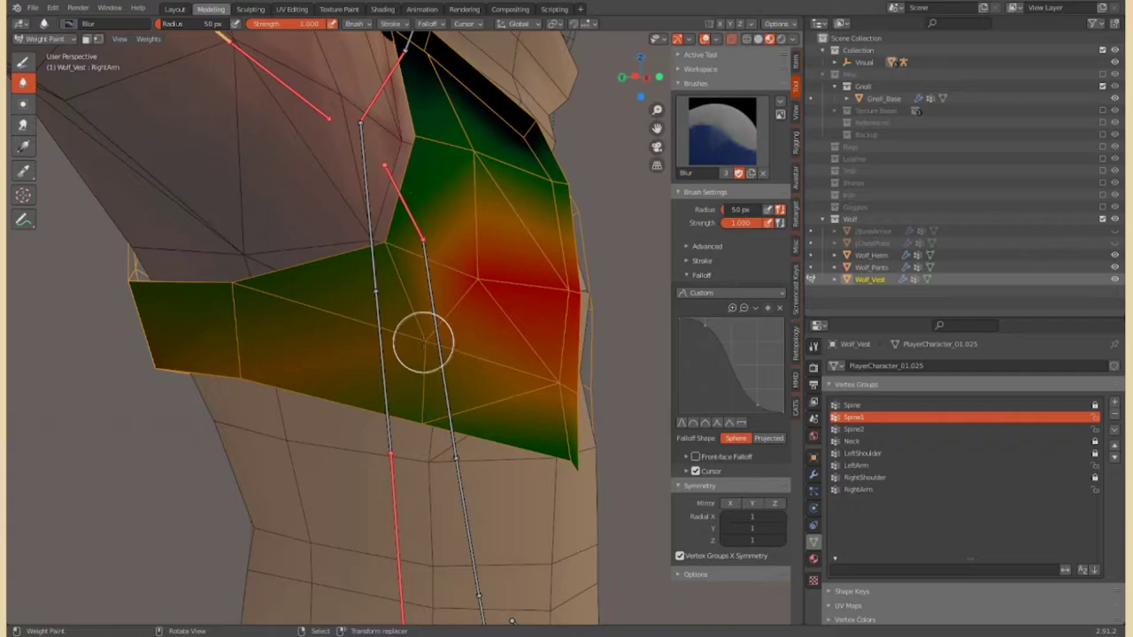
scroll(354, 341, "down", 5)
key("ctrl+Tab")
Put the armature in Pose Mode and swing the right shoulder down
mouse_move(354, 342)
middle_mouse_down()
mouse_move(266, 337)
mouse_move(370, 263)
middle_mouse_up()
left_click(370, 263)
key("ctrl+Tab")
left_click_drag(370, 263, 348, 411)
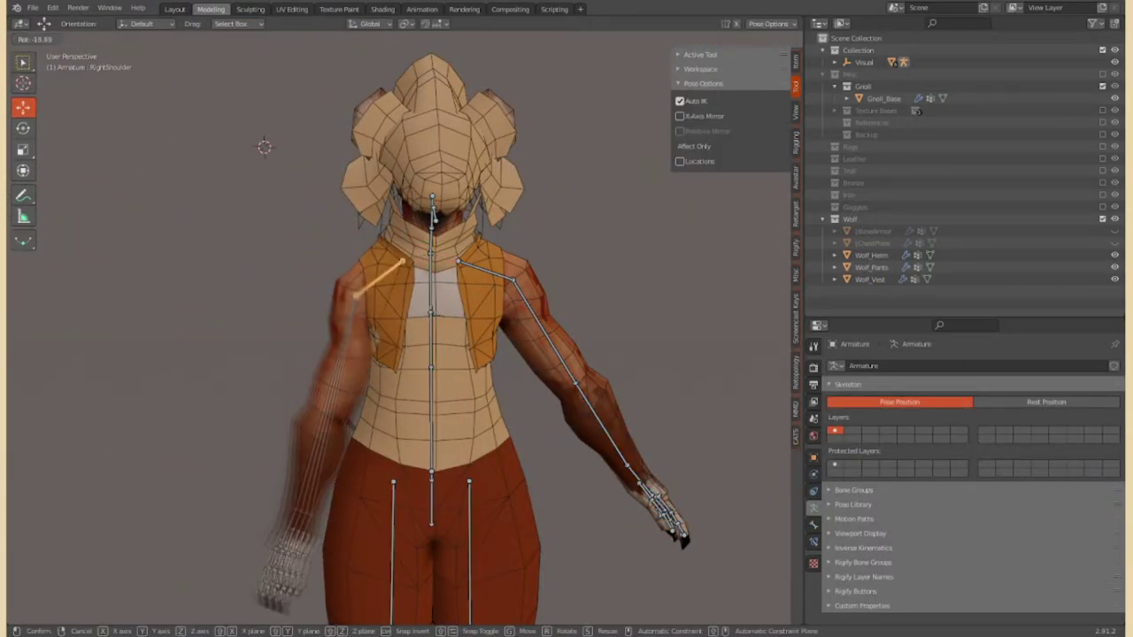
Undo the test pose, then lower and raise the right arm in front view and reset it with Alt+R
key("ctrl+z")
key("ctrl+z")
key("ctrl+z")
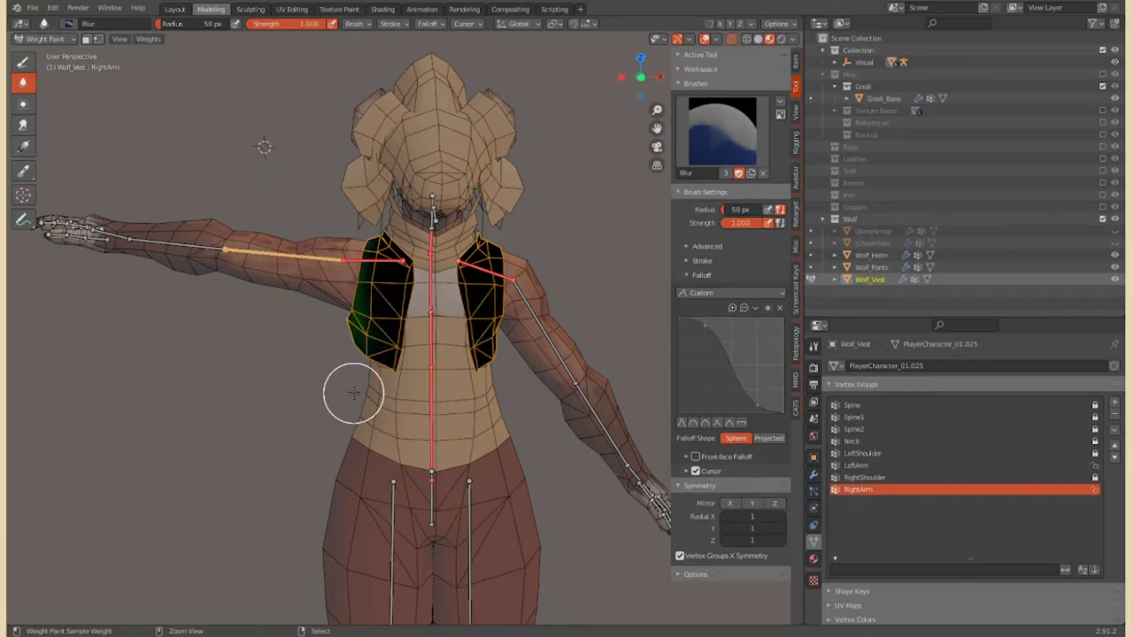
scroll(353, 393, "down", 3)
key("ctrl+Tab")
middle_click_drag(346, 389, 526, 387)
scroll(525, 387, "up", 3)
left_click(420, 289)
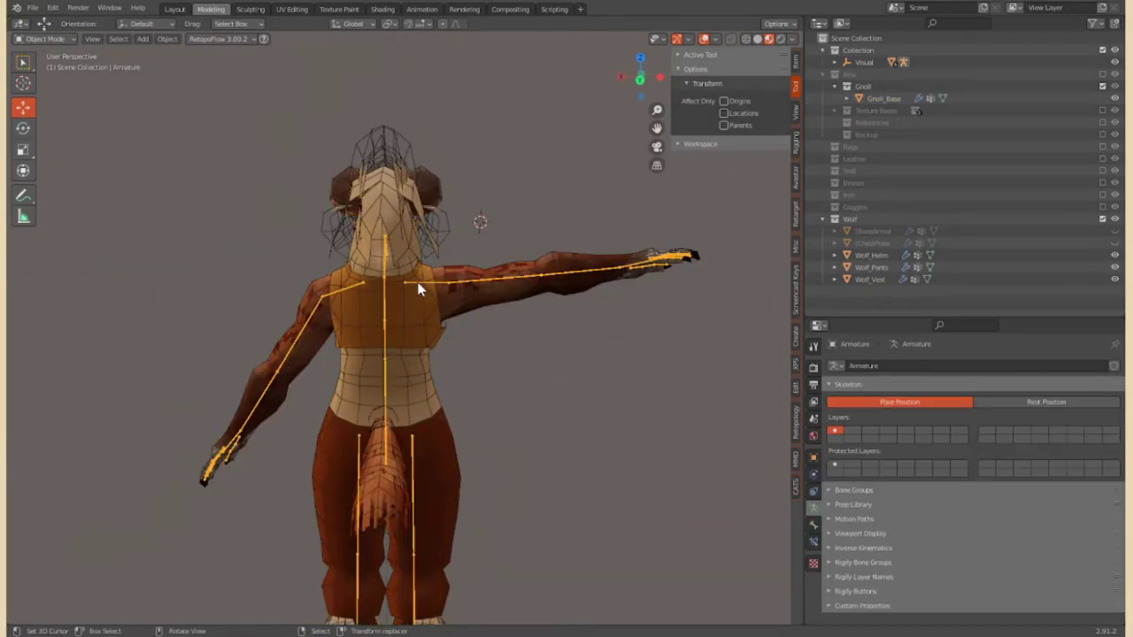
left_click(52, 80)
key("KP_1")
left_click_drag(164, 329, 124, 259)
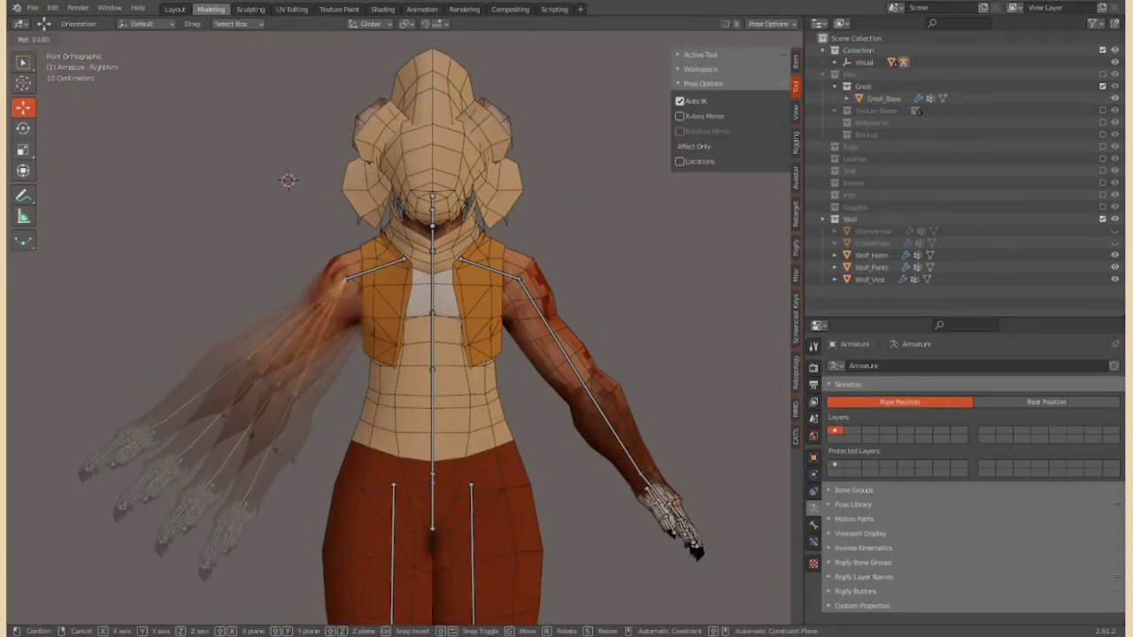
scroll(124, 259, "up", 3)
key("alt+r")
Inspect the vest's RightArm weights at the armpit in Weight Paint, then return to Object Mode
key("ctrl+Tab")
left_click(339, 316)
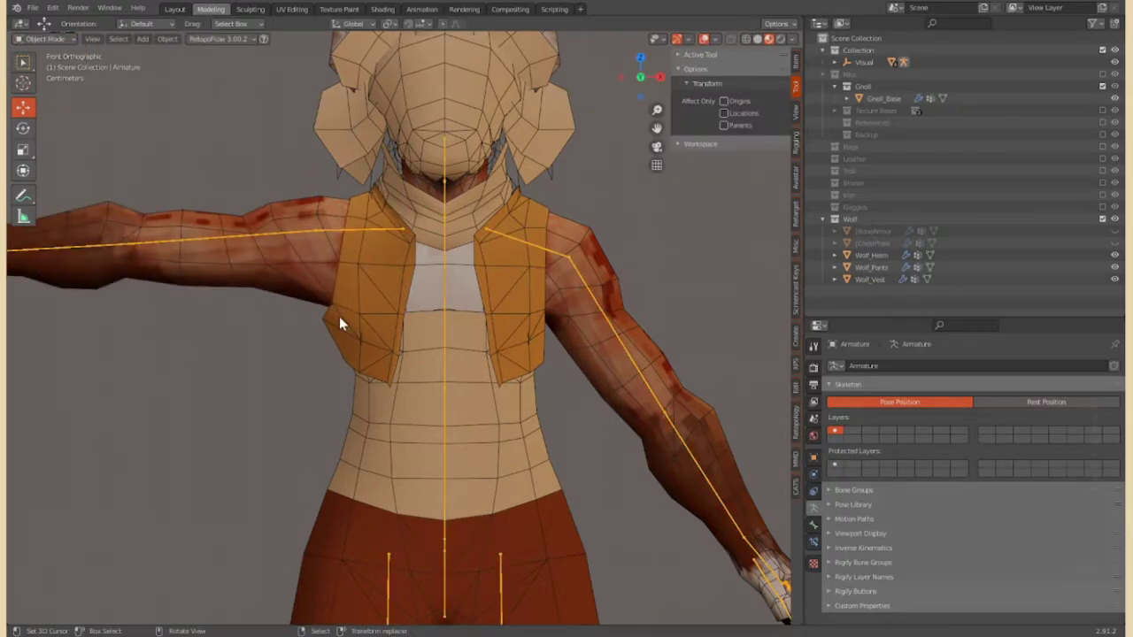
left_click(45, 39)
left_click(48, 106)
scroll(354, 266, "up", 5)
left_click(857, 490)
scroll(366, 471, "up", 3)
scroll(463, 374, "up", 2)
mouse_move(463, 373)
middle_mouse_down()
mouse_move(387, 380)
mouse_move(370, 354)
mouse_move(296, 372)
mouse_move(515, 305)
middle_mouse_up()
scroll(515, 305, "down", 5)
left_click(44, 39)
left_click(44, 53)
Save the file with Ctrl+S, then select the vest and enter Edit Mode
middle_click_drag(283, 354, 479, 323)
key("ctrl+s")
scroll(479, 323, "up", 4)
scroll(479, 301, "up", 2)
left_click(482, 281)
key("Tab")
Separate the chest pocket faces into a new object, check its material, and reselect the vest
mouse_move(475, 259)
middle_mouse_down()
mouse_move(443, 266)
mouse_move(460, 275)
middle_mouse_up()
key("p")
key("Tab")
left_click(814, 559)
left_click(834, 417)
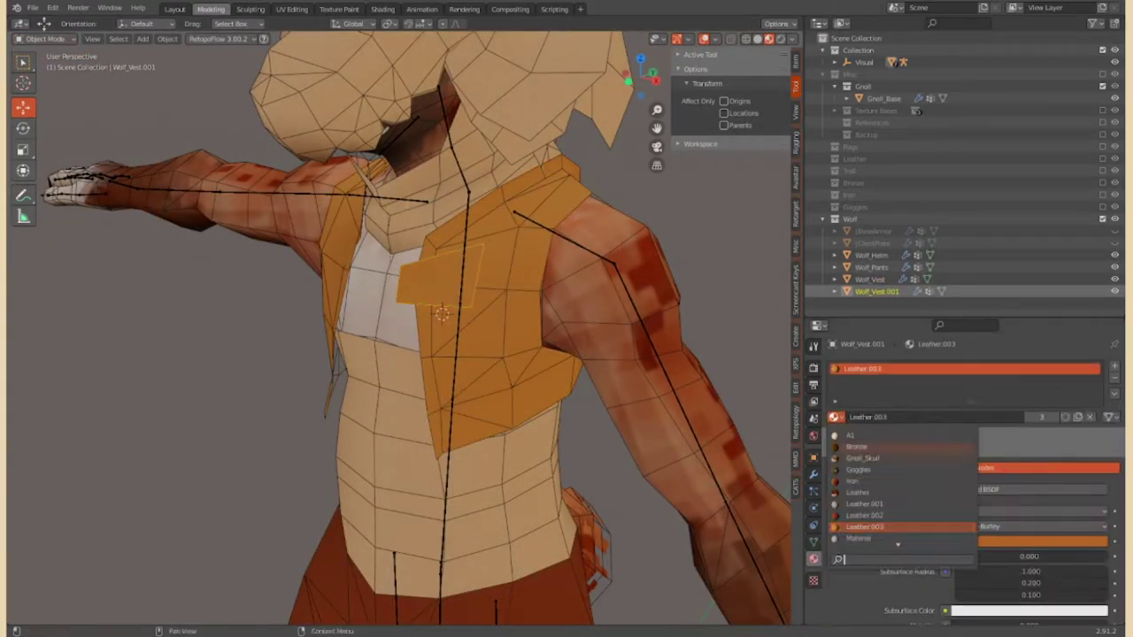
scroll(492, 460, "down", 3)
left_click(440, 314)
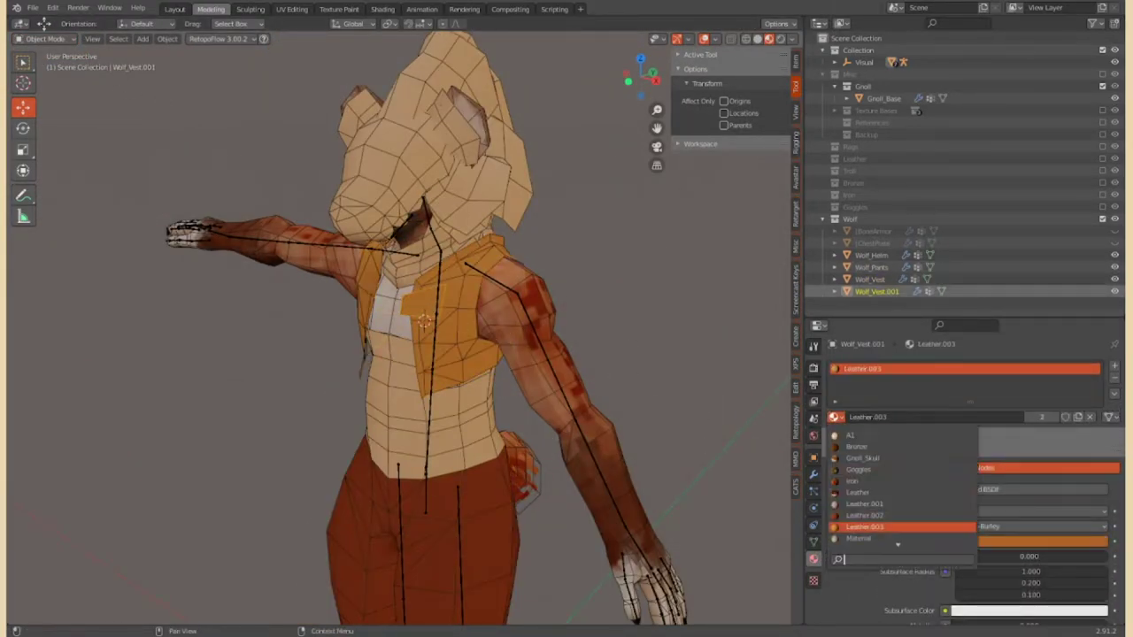
scroll(443, 241, "up", 4)
Inset the chest pocket face and delete the selected face
key("Tab")
middle_click_drag(443, 241, 461, 266)
left_click(363, 310)
key("i")
left_click(486, 280)
key("ctrl+z")
left_click(486, 281)
key("x")
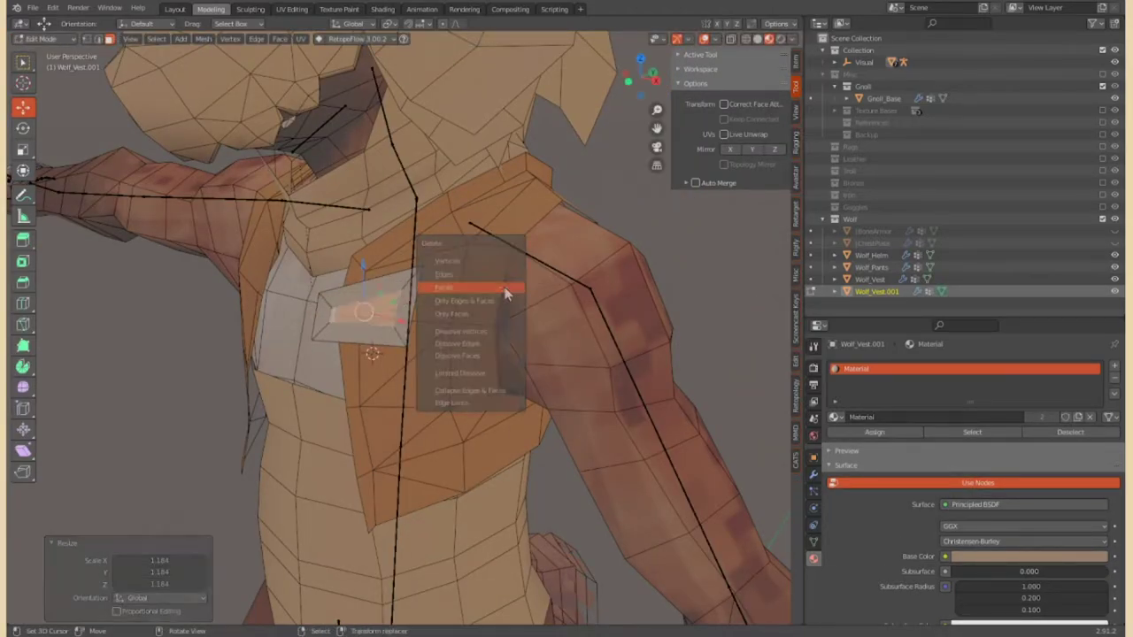
left_click(508, 288)
scroll(487, 297, "up", 3)
Inset the plane with a relative offset and delete its inner face, leaving a ring hole
middle_click_drag(480, 304, 460, 292)
left_click_drag(461, 292, 475, 301)
middle_click_drag(475, 301, 443, 315)
left_click_drag(442, 315, 449, 321)
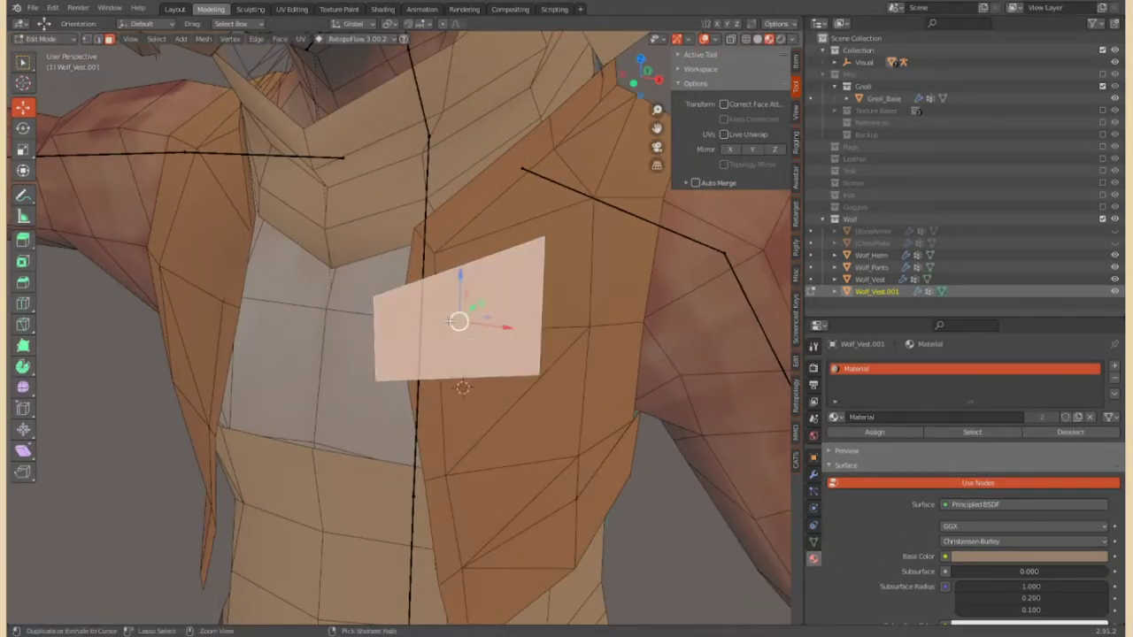
left_click(602, 286)
left_click(118, 519)
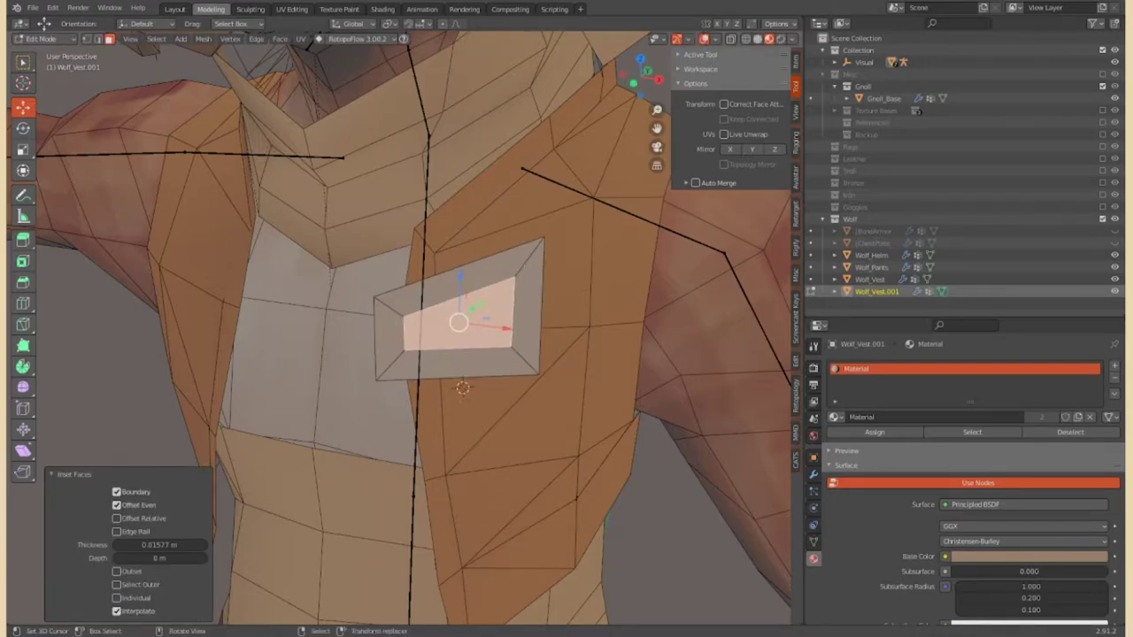
key("x")
key("f")
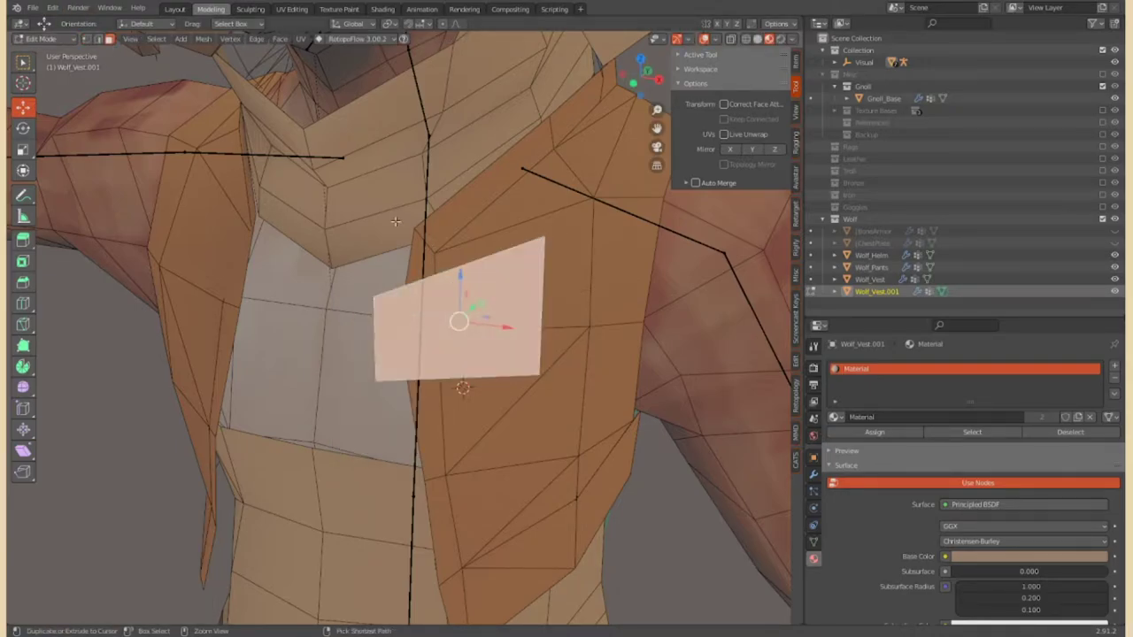
Move the ring plane, scale it down and rotate it slightly
left_click(552, 276)
key("s")
left_click(481, 303)
key("r")
left_click(460, 361)
middle_click_drag(460, 361, 496, 336)
mouse_move(288, 397)
middle_mouse_down()
mouse_move(543, 389)
mouse_move(462, 363)
middle_mouse_up()
Rotate the ring plane further and move it into position on the chest
key("r")
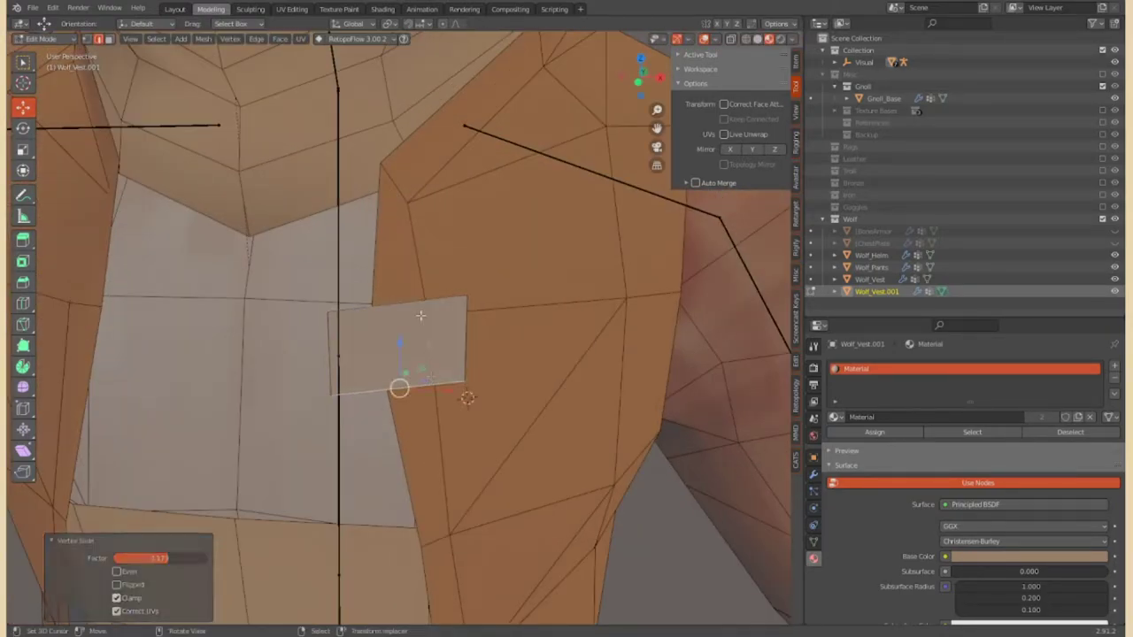
left_click(428, 347)
middle_click_drag(428, 348, 391, 339)
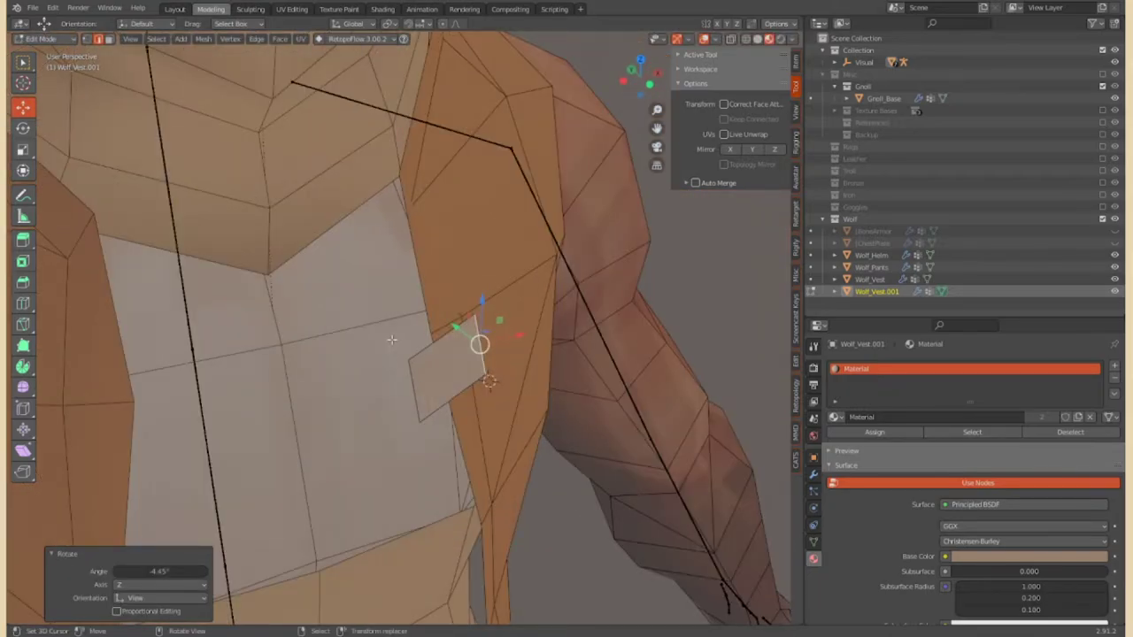
middle_click_drag(479, 344, 341, 351)
key("g")
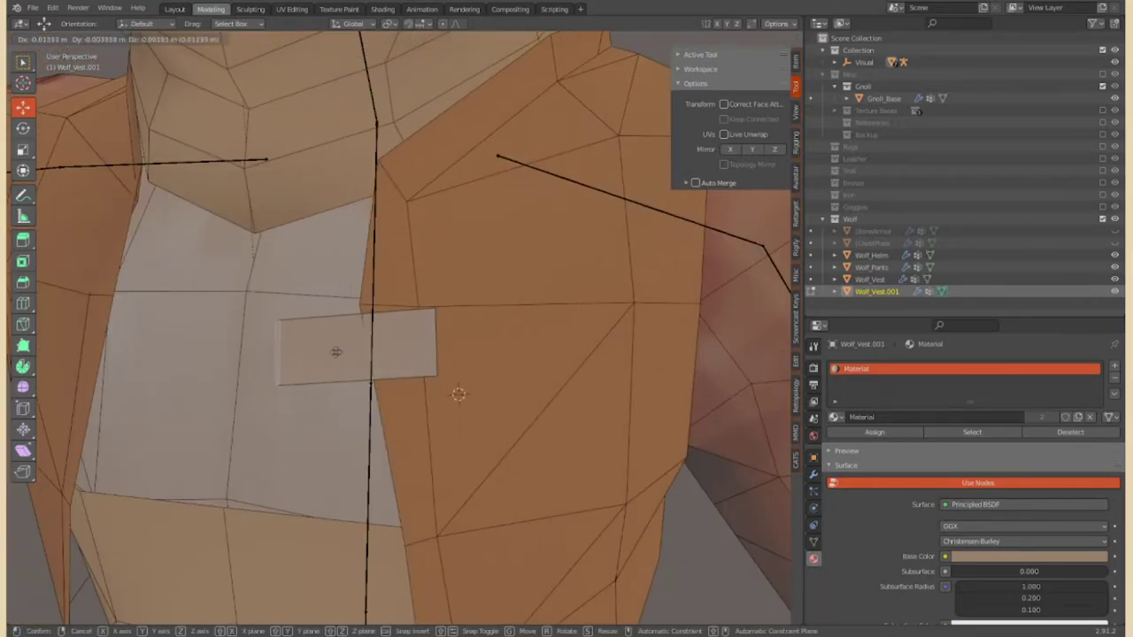
left_click(366, 442)
middle_click_drag(367, 442, 487, 423)
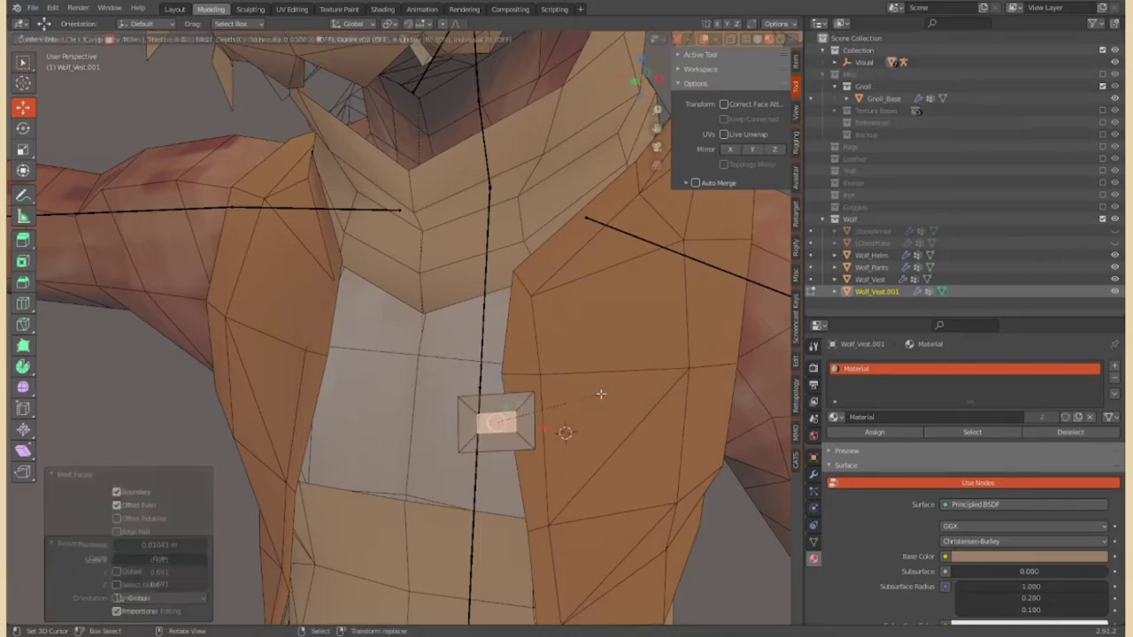
Inset the clasp, then move the connected bar piece into the ring and rotate it
left_click(601, 394)
mouse_move(601, 394)
middle_mouse_down()
mouse_move(495, 372)
mouse_move(567, 389)
middle_mouse_up()
scroll(376, 401, "up", 3)
key("ctrl+l")
key("g")
left_click(376, 401)
mouse_move(376, 401)
middle_mouse_down()
mouse_move(355, 392)
mouse_move(321, 346)
mouse_move(538, 271)
mouse_move(504, 312)
middle_mouse_up()
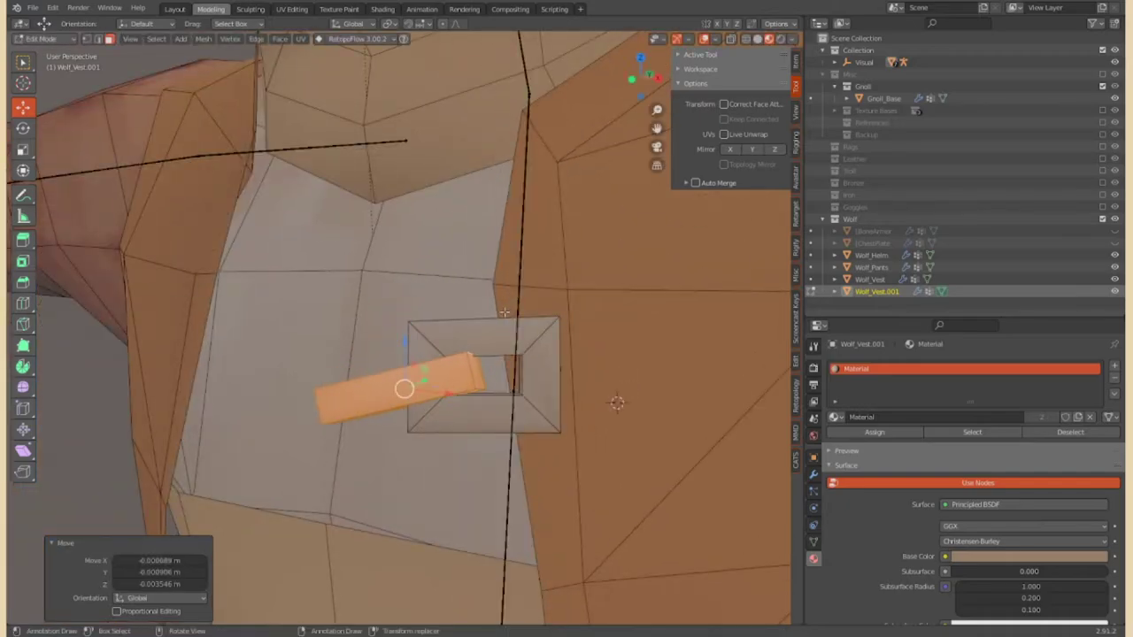
middle_click_drag(450, 340, 575, 301)
key("g")
left_click(496, 324)
key("r")
key("l")
Select the bar piece and reposition it within the ring
middle_click_drag(431, 370, 354, 397)
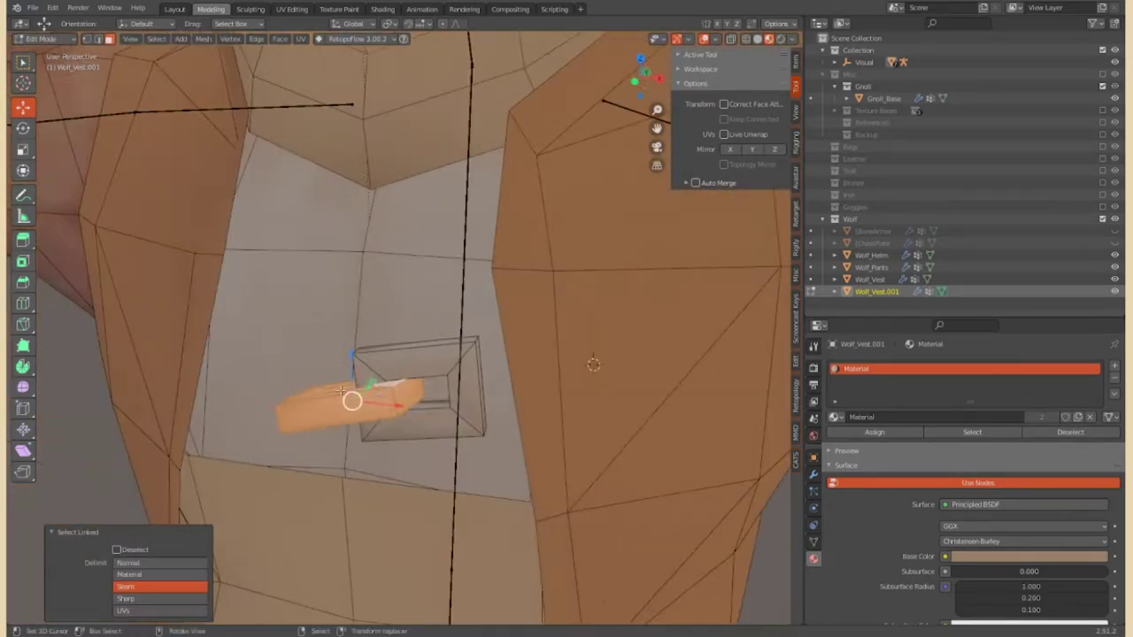
key("g")
left_click(546, 331)
middle_click_drag(546, 331, 590, 384)
key("g")
left_click(468, 371)
mouse_move(467, 371)
middle_mouse_down()
mouse_move(404, 404)
mouse_move(515, 271)
mouse_move(485, 363)
mouse_move(424, 354)
middle_mouse_up()
Select the connected clasp pieces and move each into its final place
key("l")
key("g")
left_click(515, 271)
left_click(486, 267)
key("l")
key("g")
left_click(485, 374)
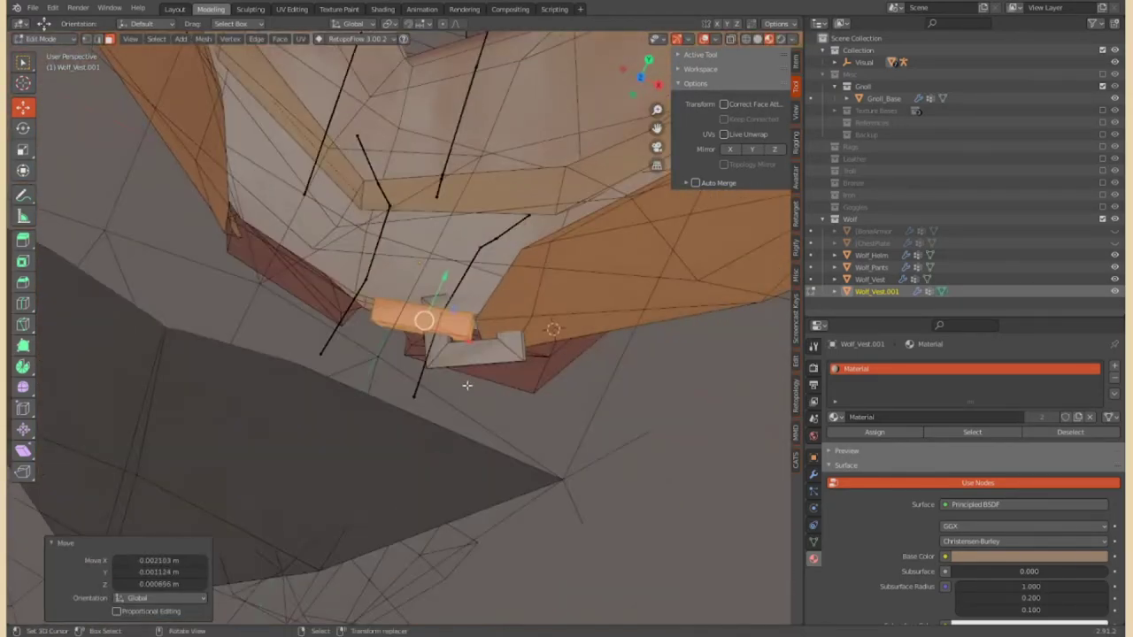
scroll(425, 354, "down", 5)
Add a Mirror modifier with merging turned off to Wolf_Vest.001
key("Tab")
left_click(411, 347)
left_click(412, 347)
left_click(814, 473)
left_click(876, 365)
left_click(929, 493)
left_click(944, 476)
scroll(425, 354, "up", 3)
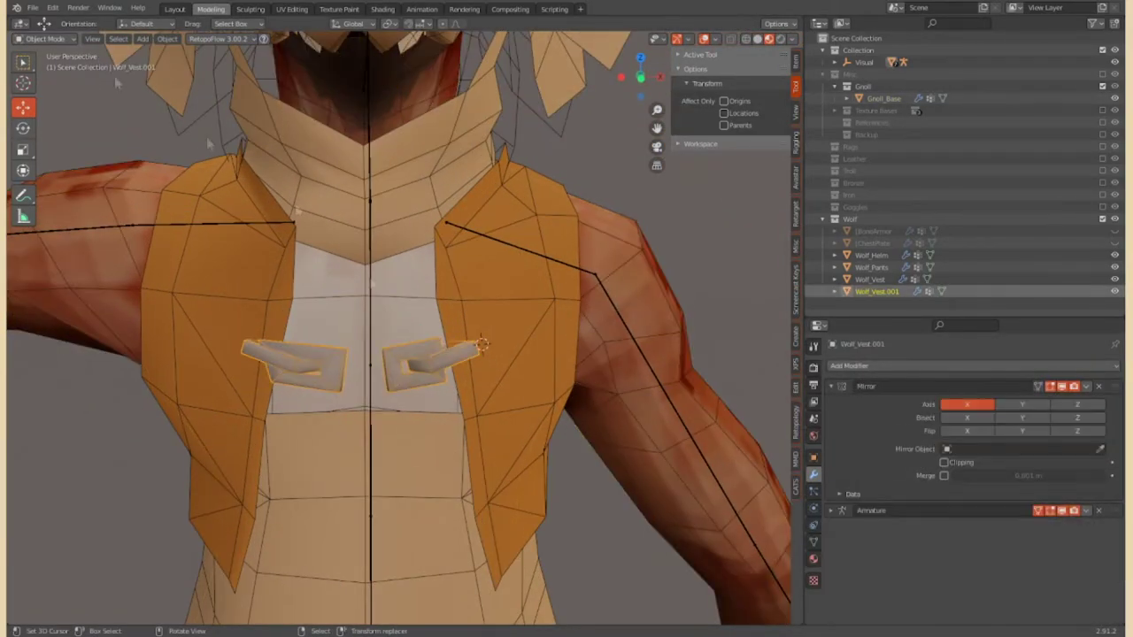
Select the whole clasp piece and rotate it, checking front and top views
key("Tab")
key("KP_1")
key("l")
left_click(443, 301)
key("KP_7")
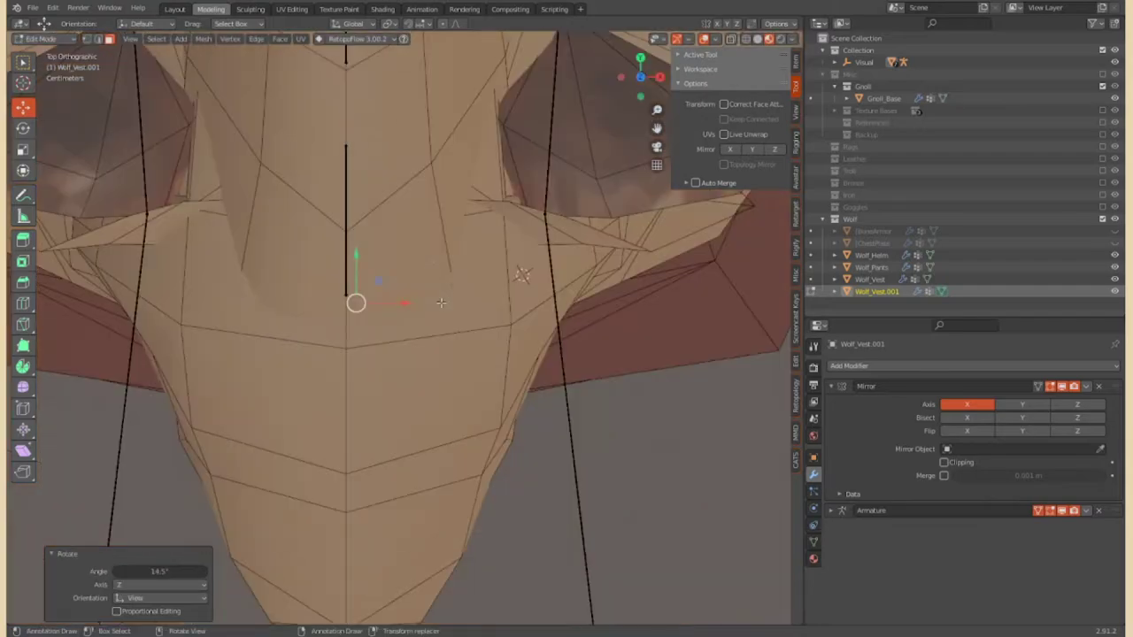
key("r")
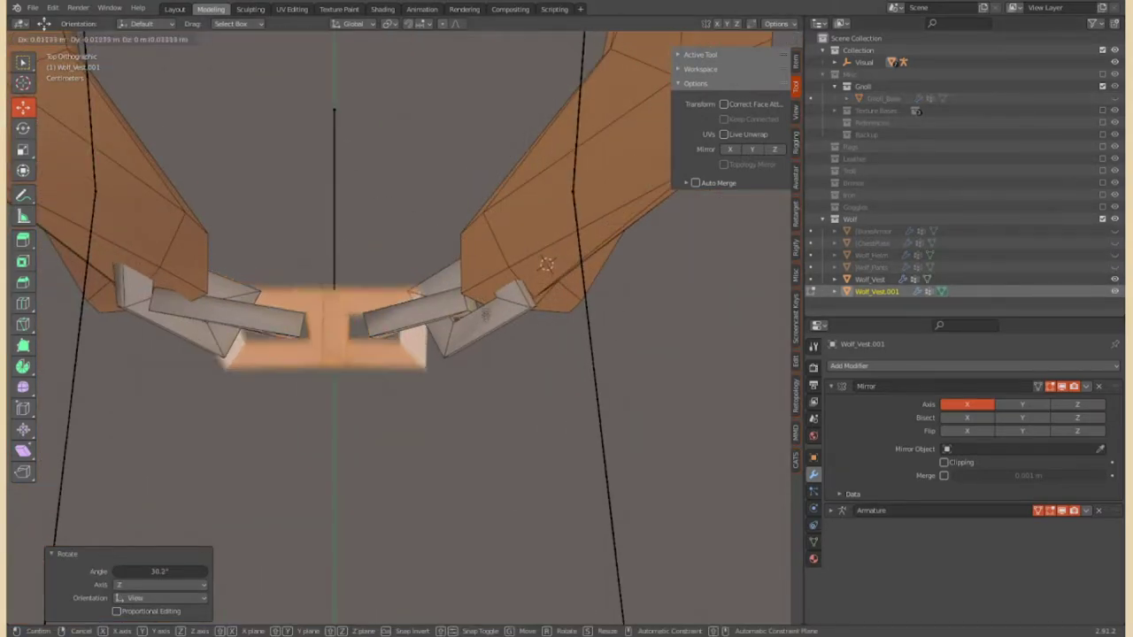
left_click(460, 316)
middle_click_drag(461, 315, 605, 351)
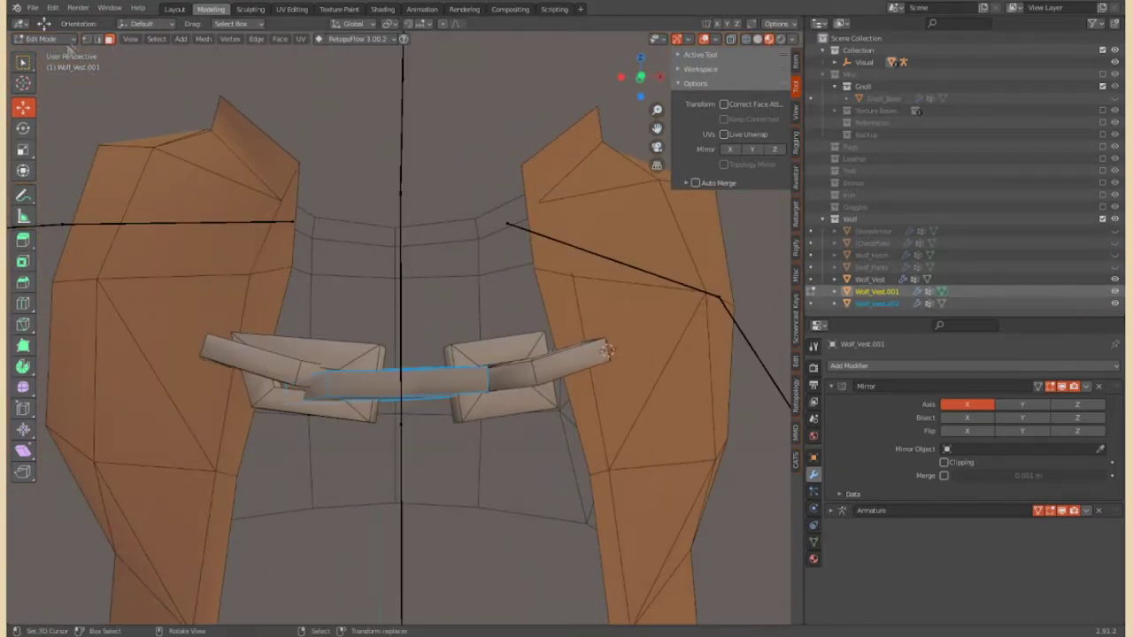
Move the chain link into its new position, then switch to the mirrored chain piece
key("KP_Decimal")
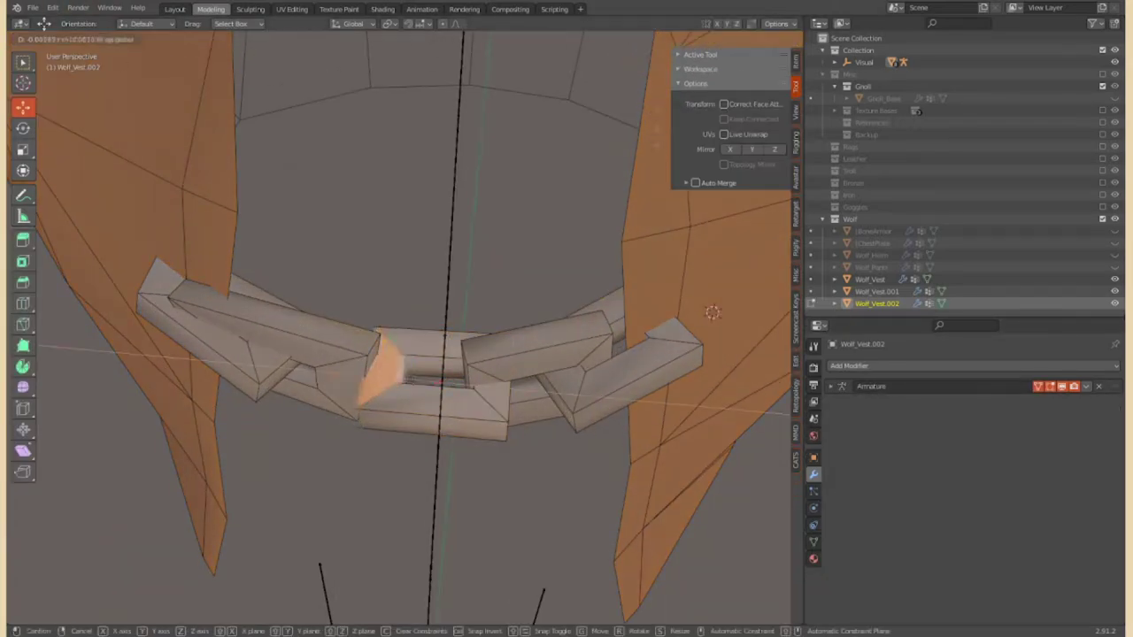
left_click(412, 376)
middle_click_drag(411, 376, 411, 373)
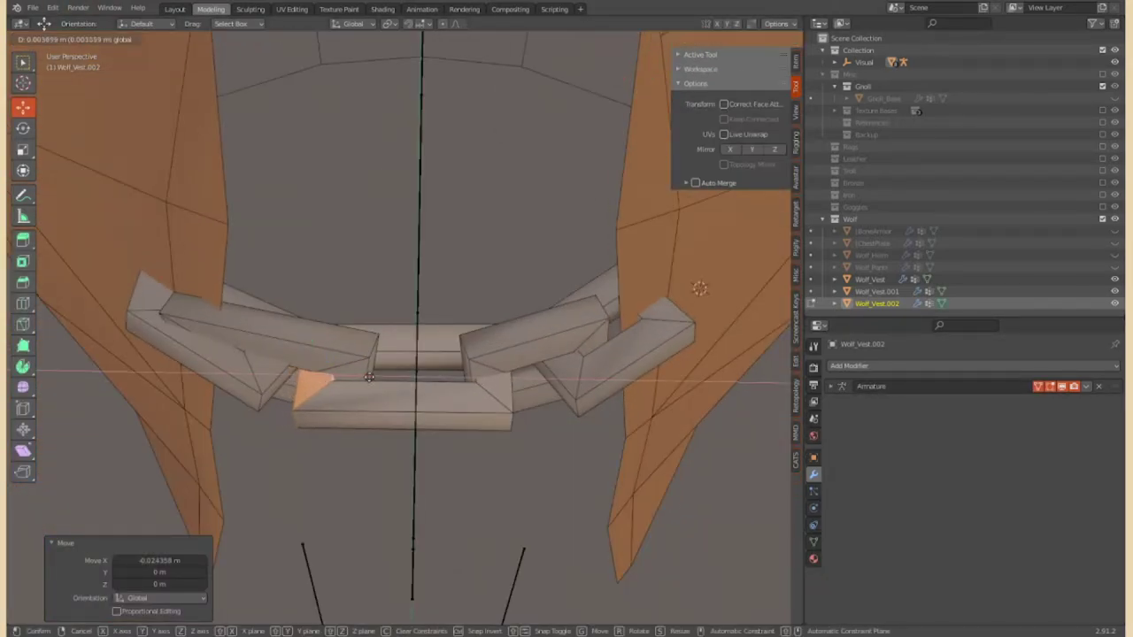
left_click(451, 375)
middle_click_drag(451, 375, 480, 370)
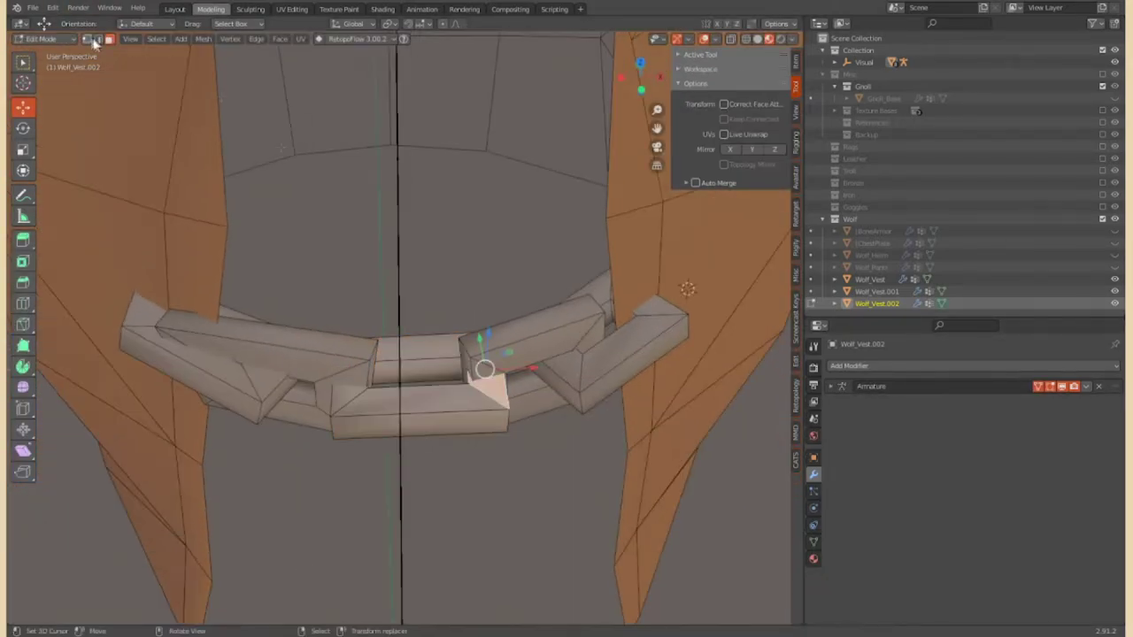
left_click(481, 370)
Add an edge loop across a chain link and slide its vertices along the link
left_click(495, 356)
mouse_move(496, 356)
middle_mouse_down()
mouse_move(466, 409)
mouse_move(539, 347)
middle_mouse_up()
left_click_drag(559, 421, 556, 416)
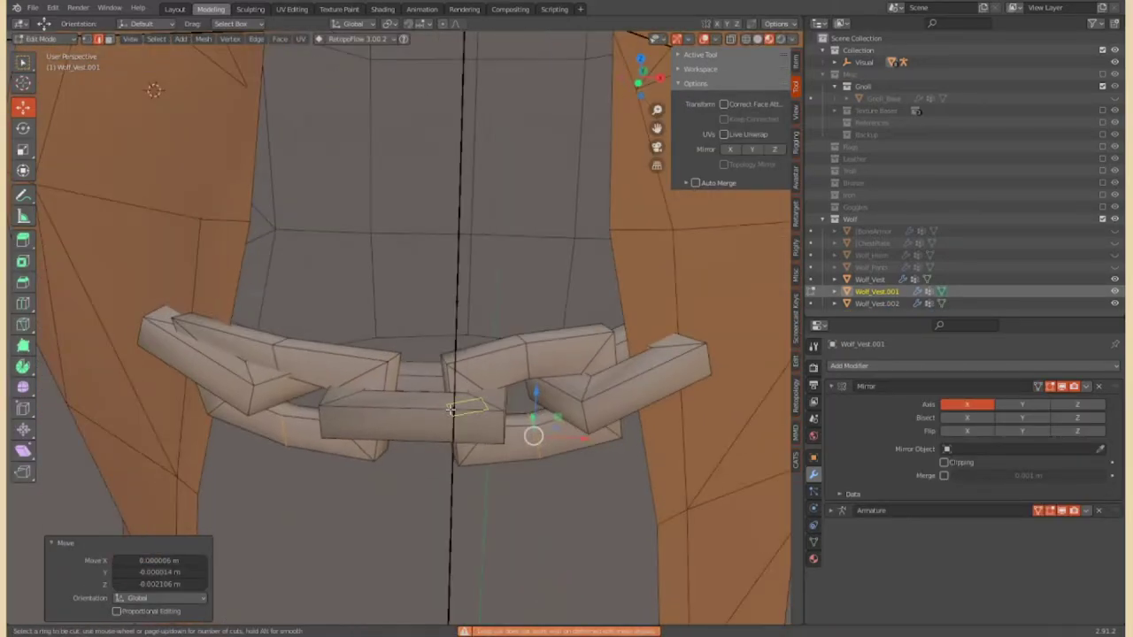
middle_click_drag(556, 416, 516, 429)
middle_click_drag(632, 419, 508, 438)
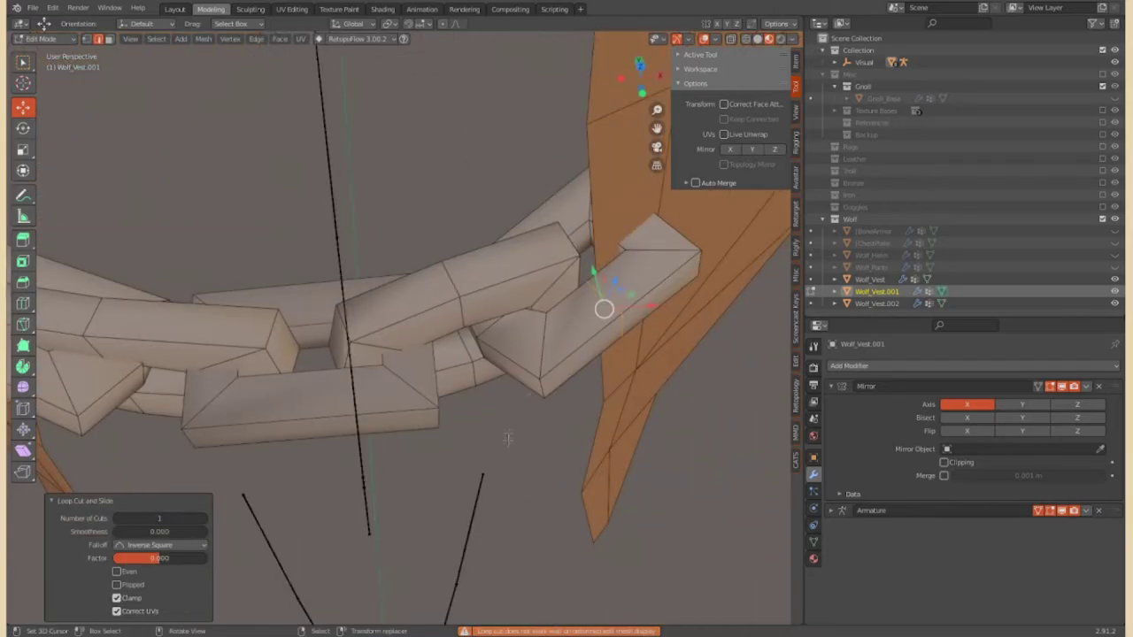
left_click(556, 336)
mouse_move(556, 337)
middle_mouse_down()
mouse_move(525, 298)
mouse_move(460, 354)
mouse_move(495, 407)
mouse_move(558, 449)
mouse_move(558, 378)
middle_mouse_up()
Add another centred loop cut to the chain link and leave Edit Mode
key("ctrl+r")
right_click(556, 434)
mouse_move(556, 434)
middle_mouse_down()
mouse_move(558, 286)
mouse_move(496, 366)
mouse_move(622, 409)
mouse_move(549, 230)
mouse_move(495, 354)
mouse_move(398, 442)
mouse_move(349, 459)
mouse_move(495, 398)
middle_mouse_up()
left_click(349, 459, "alt")
scroll(496, 398, "up", 2)
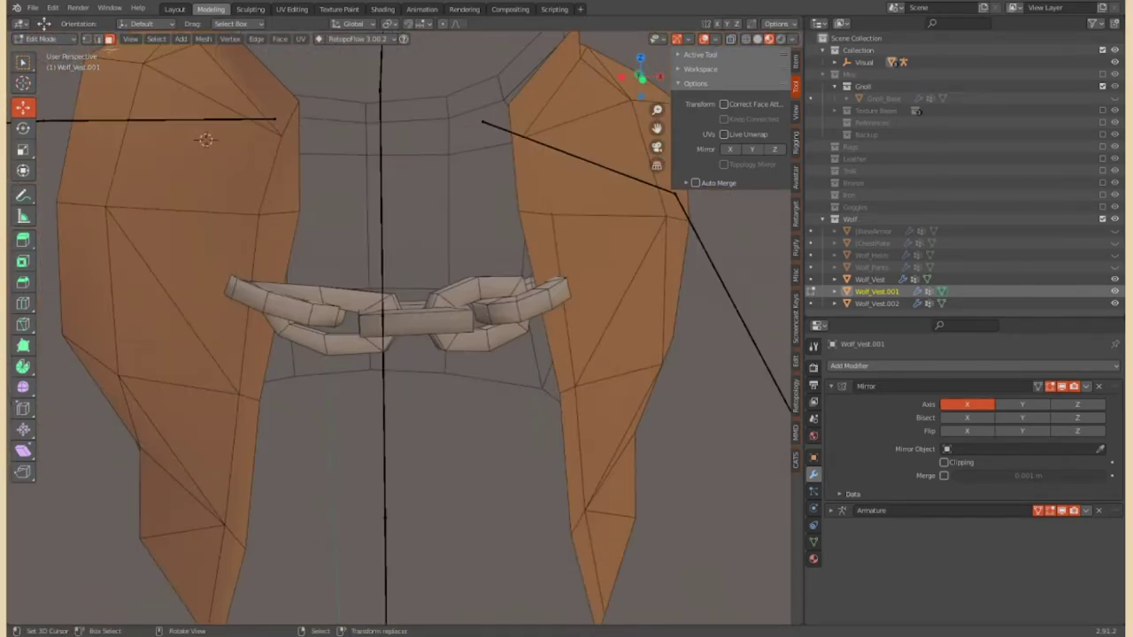
scroll(624, 444, "down", 2)
key("Tab")
Select the other chain piece, adjust its link, then select the mirrored piece in front view
left_click(398, 319)
scroll(398, 319, "up", 5)
left_click(44, 38)
left_click(44, 53)
mouse_move(398, 319)
middle_mouse_down()
mouse_move(484, 265)
mouse_move(425, 321)
mouse_move(576, 311)
mouse_move(496, 398)
mouse_move(470, 469)
mouse_move(240, 309)
mouse_move(410, 372)
mouse_move(435, 295)
middle_mouse_up()
key("Tab")
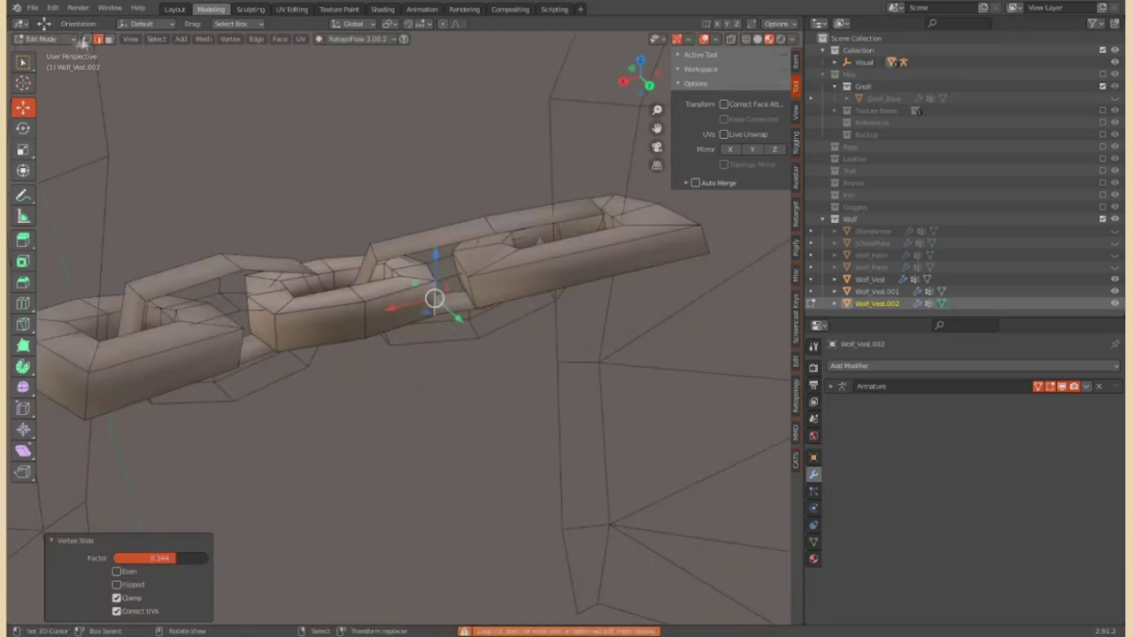
left_click(435, 296)
key("KP_1")
scroll(607, 296, "down", 3)
scroll(528, 364, "down", 2)
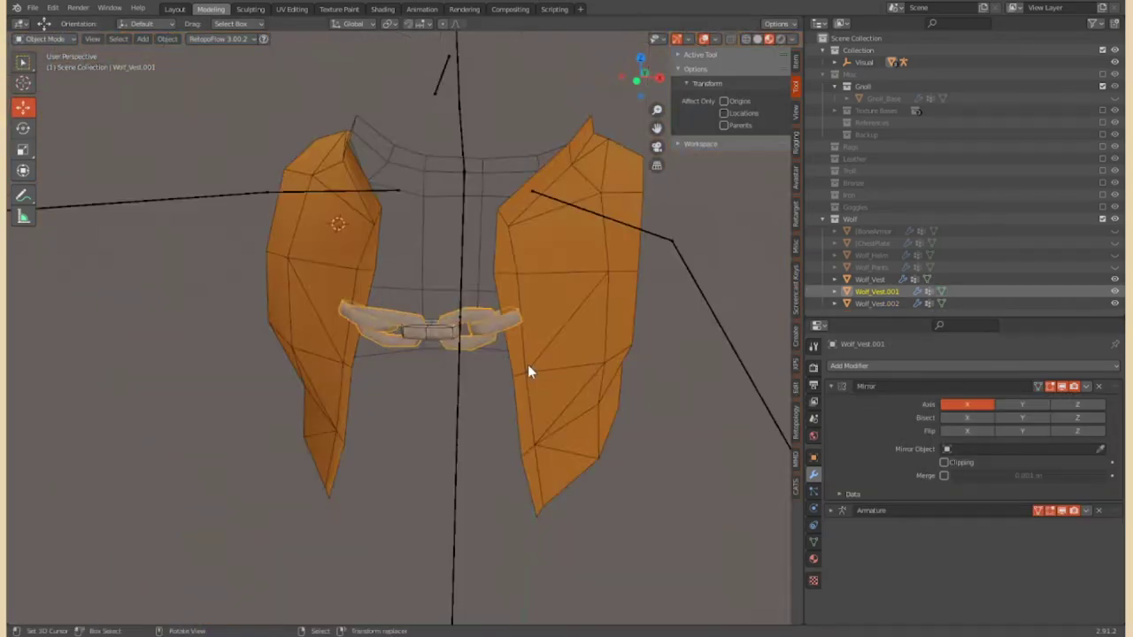
Set the chain's origin to the 3D cursor at the world centre
scroll(531, 354, "up", 5)
mouse_move(545, 339)
middle_mouse_down()
mouse_move(506, 333)
mouse_move(524, 313)
middle_mouse_up()
key("KP_1")
scroll(513, 327, "down", 5)
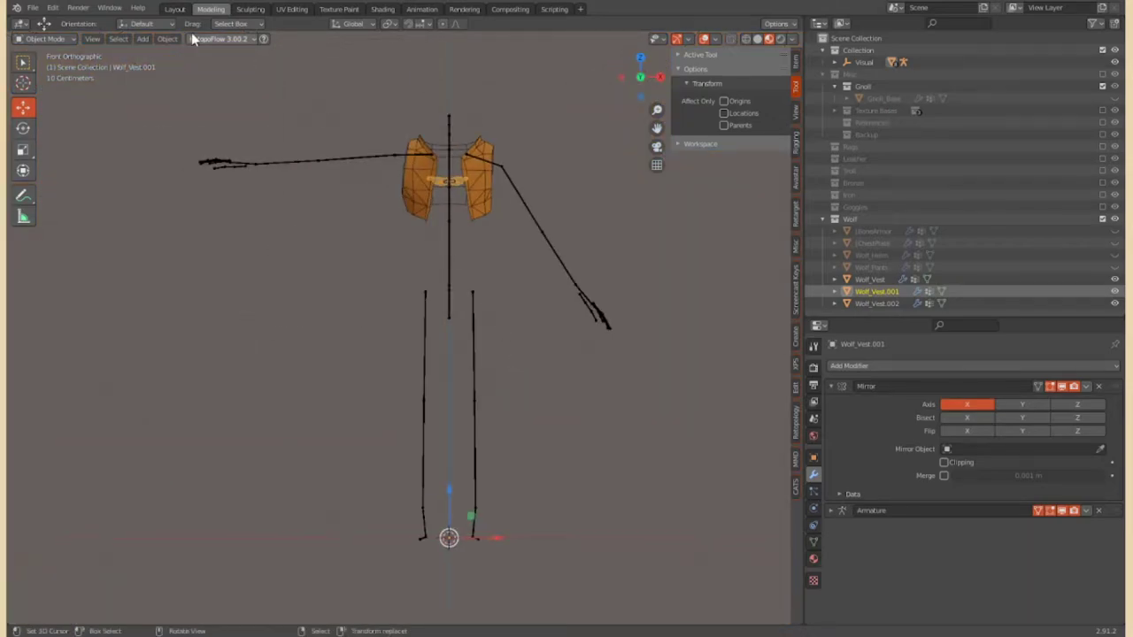
left_click(168, 39)
left_click(301, 69)
Apply the chain's rotation and scale and frame it in view
left_click(795, 60)
left_click(167, 39)
left_click(329, 82)
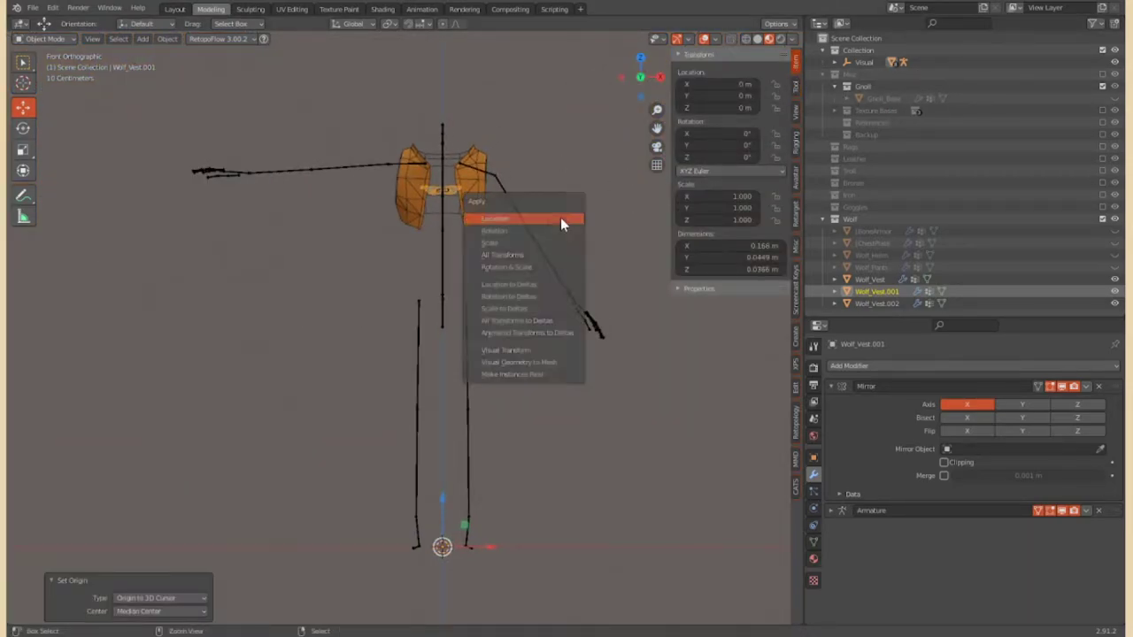
key("KP_Decimal")
scroll(432, 331, "up", 5)
Move the Mirror modifier below the Armature modifier and check the chain's vertex groups
left_click_drag(1098, 386, 1092, 403)
middle_click_drag(416, 354, 366, 384)
scroll(367, 384, "down", 2)
scroll(366, 384, "up", 1)
left_click(814, 542)
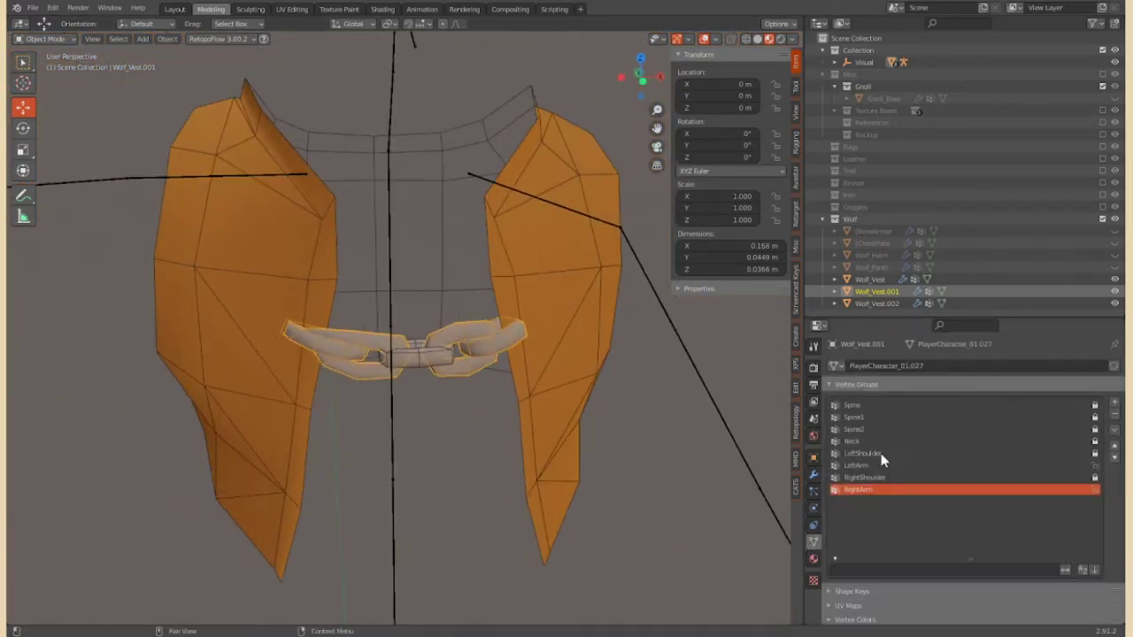
Join Wolf_Vest.002 into Wolf_Vest.001 and nudge the selected vertices along X
middle_click_drag(416, 354, 390, 381)
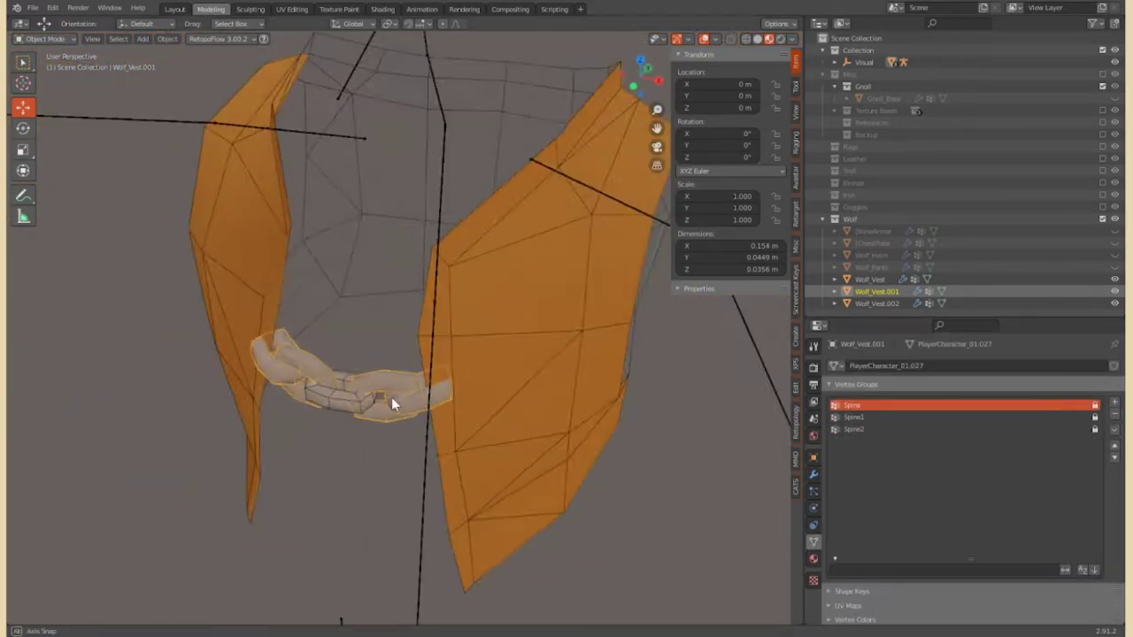
scroll(390, 380, "up", 4)
left_click(408, 436)
key("Tab")
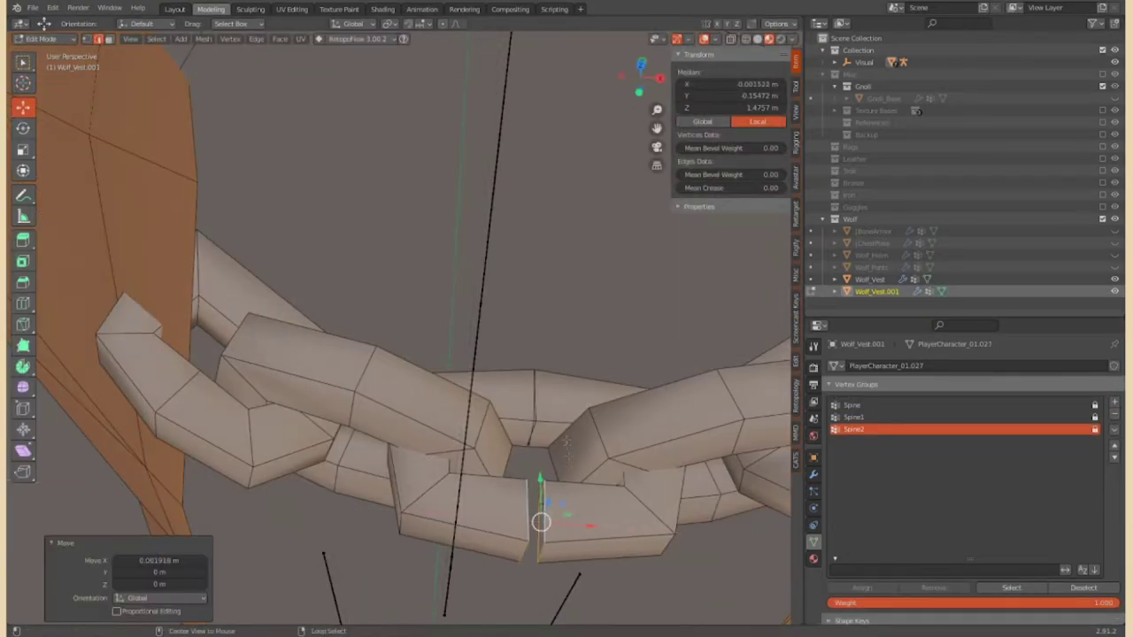
key("g")
key("x")
left_click(814, 475)
Place the duplicated chain lower across the vest opening from the front view
left_click(555, 406)
scroll(555, 406, "down", 5)
key("Tab")
key("KP_1")
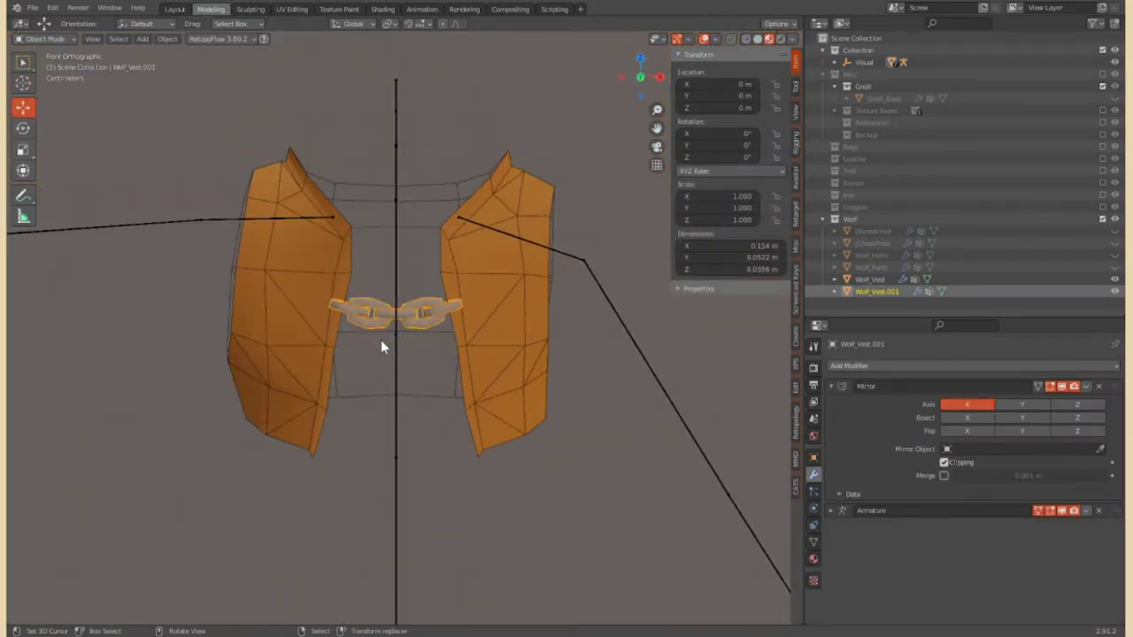
left_click(44, 39)
left_click(57, 68)
scroll(460, 289, "up", 2)
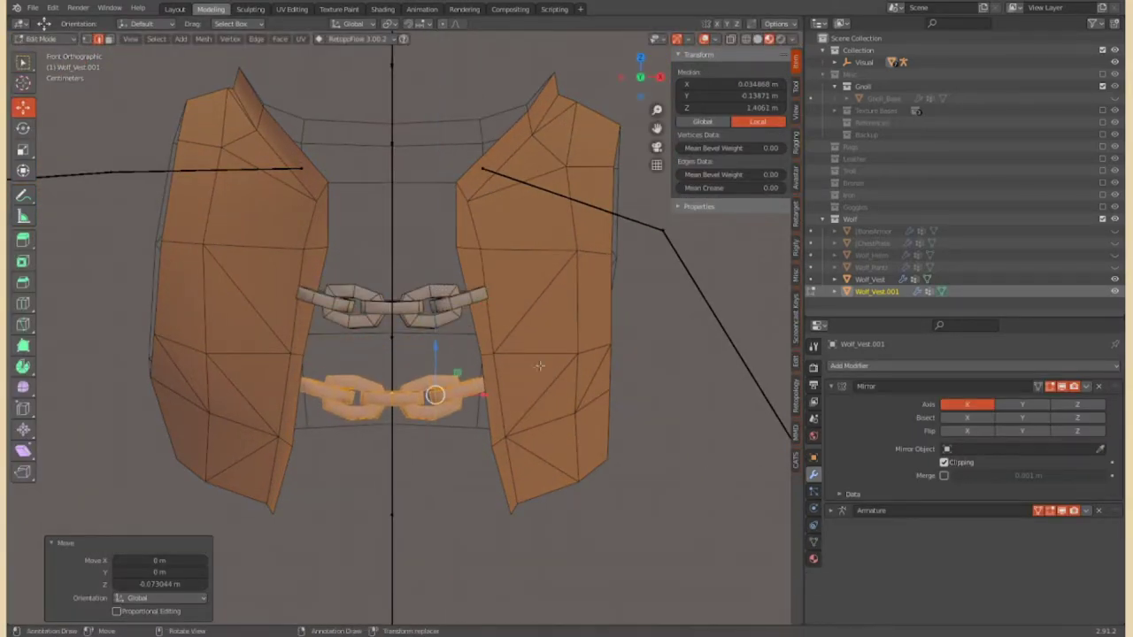
left_click(490, 394)
scroll(499, 358, "up", 2)
left_click_drag(503, 364, 508, 364)
middle_click_drag(508, 364, 485, 394)
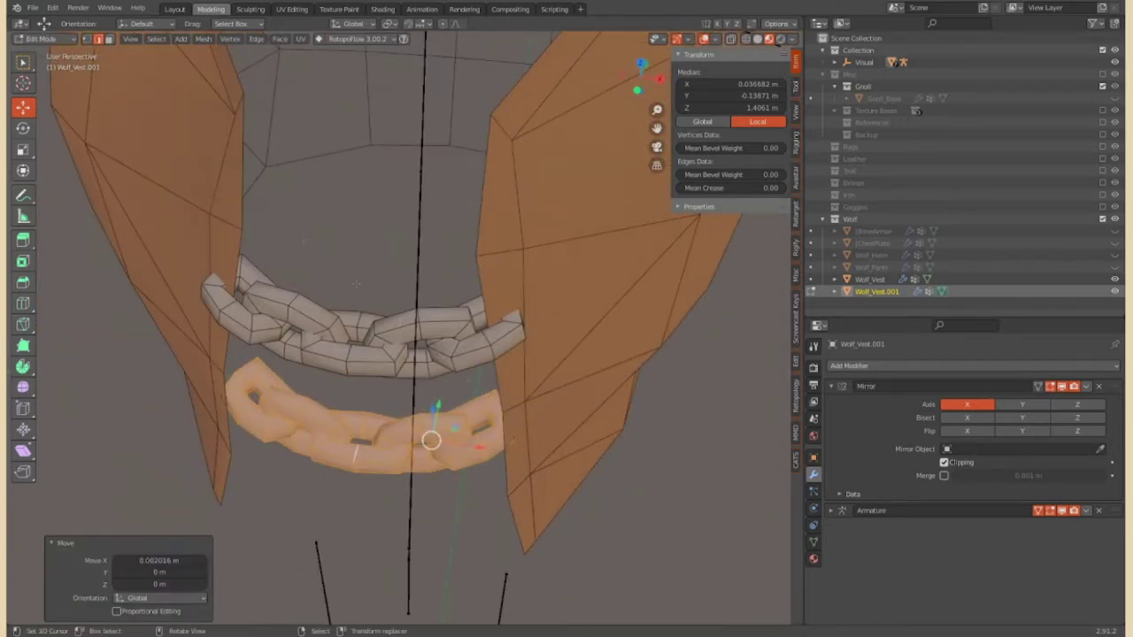
Select the lower chain's end link and move it into position
right_click(394, 441)
mouse_move(443, 372)
middle_mouse_down()
mouse_move(459, 357)
mouse_move(443, 247)
middle_mouse_up()
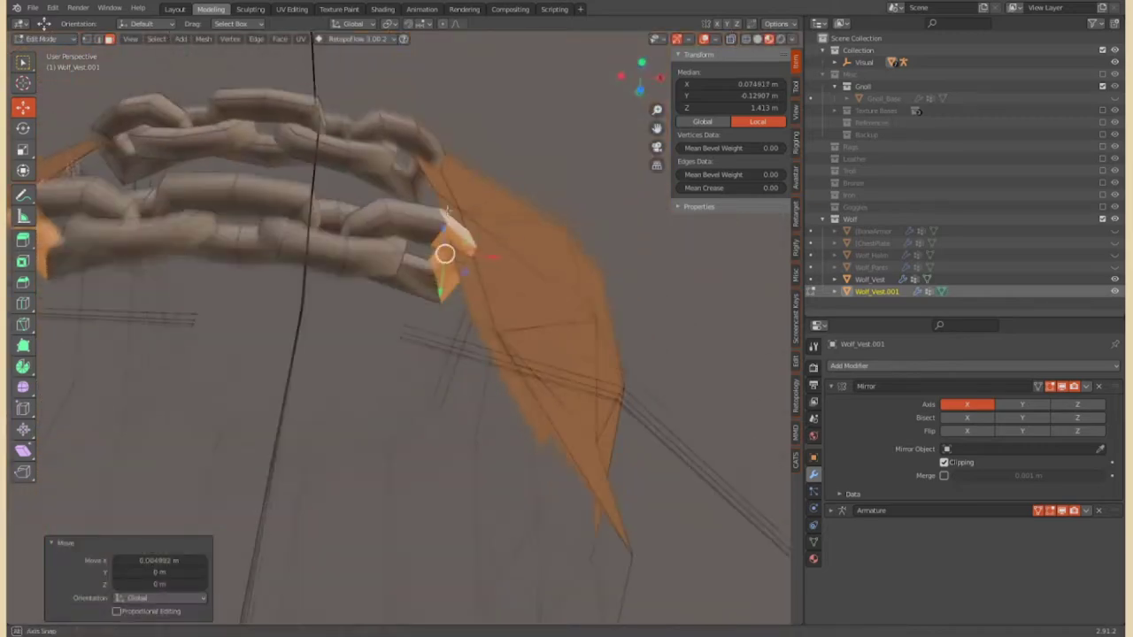
key("l")
left_click(388, 343)
middle_click_drag(387, 343, 418, 324)
key("g")
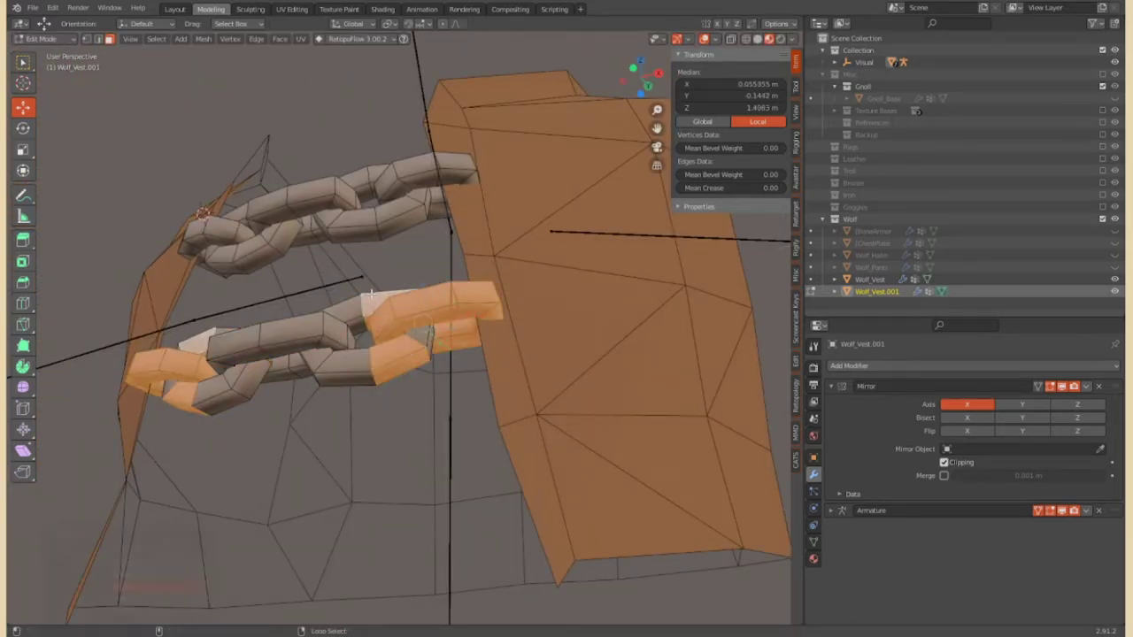
left_click(472, 314)
Vertex-slide the end link's vertices so it fits against the vest edge
middle_click_drag(473, 314, 442, 336)
scroll(443, 337, "up", 5)
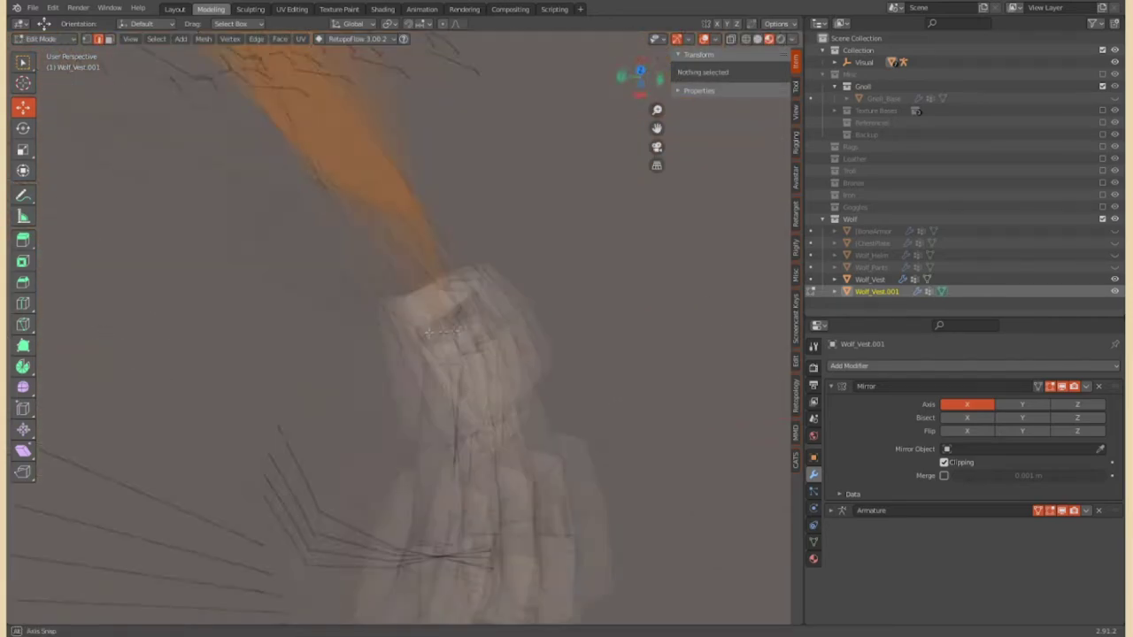
left_click(485, 329)
middle_click_drag(485, 329, 430, 328)
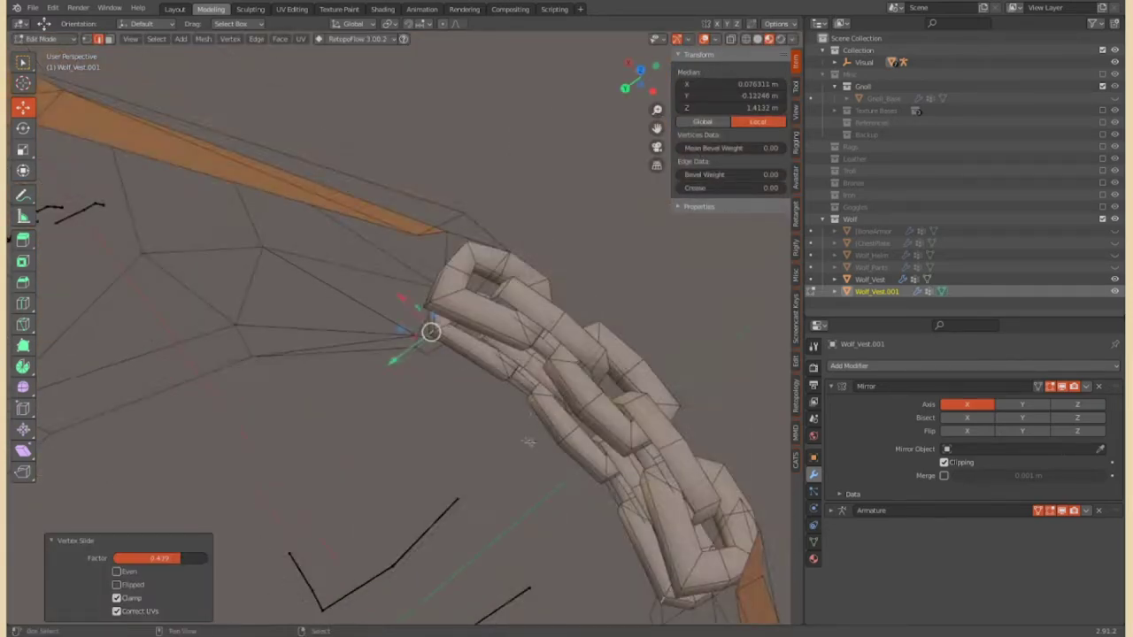
key("g")
key("g")
left_click(324, 301)
mouse_move(324, 300)
middle_mouse_down()
mouse_move(356, 206)
mouse_move(365, 301)
middle_mouse_up()
key("g")
key("g")
left_click(376, 193)
left_click(502, 347)
mouse_move(502, 347)
middle_mouse_down()
mouse_move(412, 293)
mouse_move(456, 398)
middle_mouse_up()
left_click(538, 423)
Reselect the whole lower chain with L and settle its final position
middle_click_drag(538, 423, 266, 292)
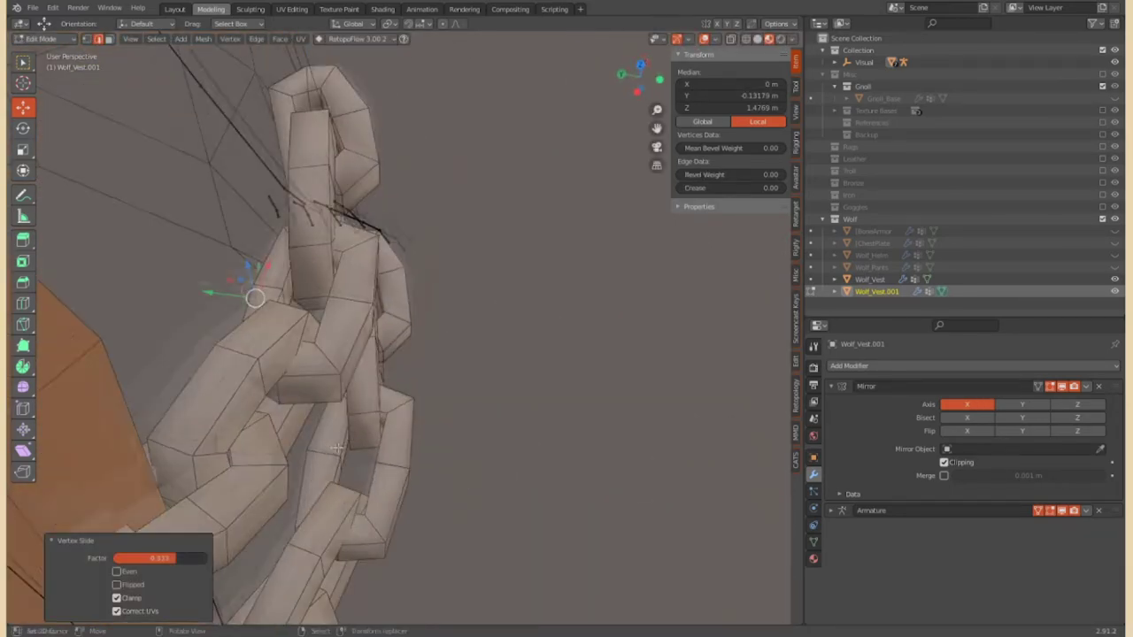
scroll(266, 292, "down", 5)
key("Tab")
mouse_move(398, 354)
middle_mouse_down()
mouse_move(549, 372)
mouse_move(400, 320)
mouse_move(354, 290)
mouse_move(361, 265)
middle_mouse_up()
scroll(549, 372, "up", 5)
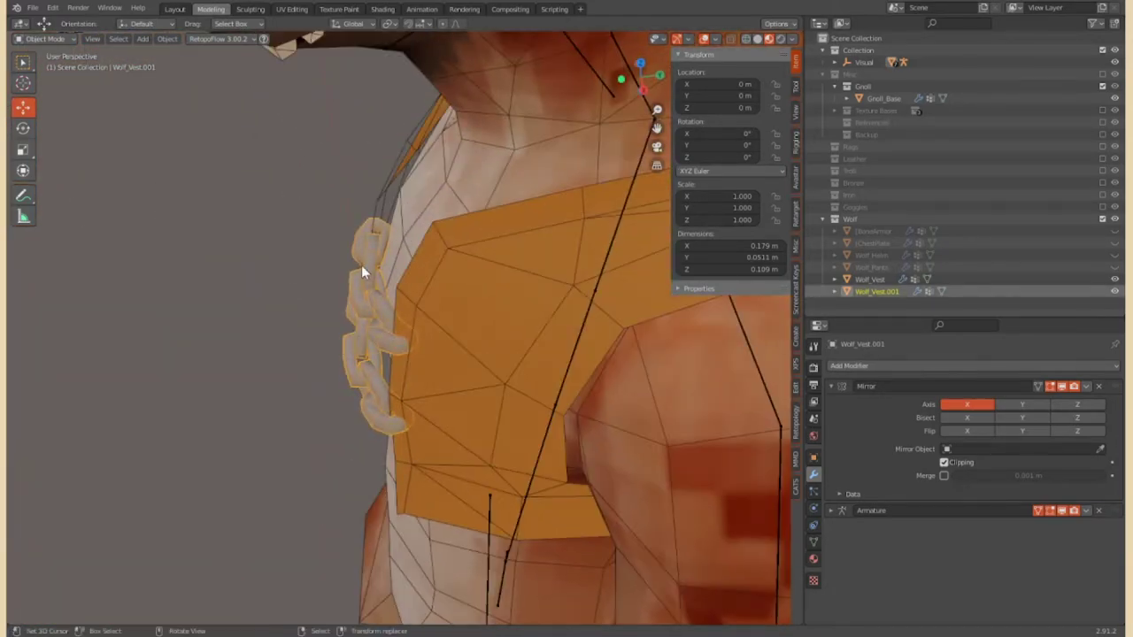
key("Tab")
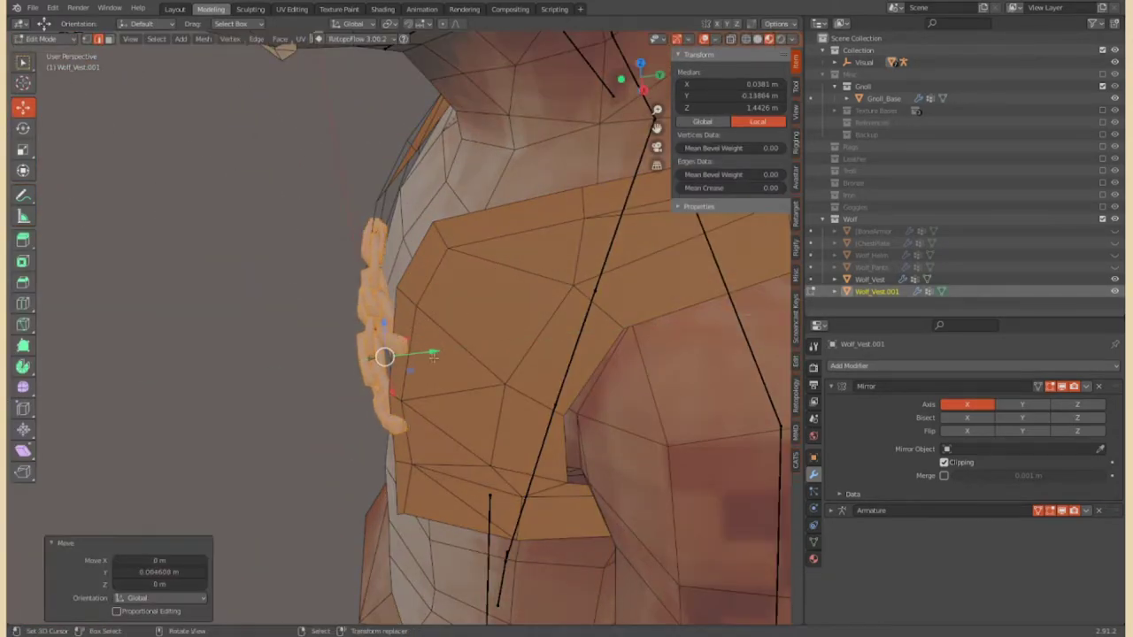
middle_click_drag(434, 356, 407, 354)
scroll(407, 354, "down", 3)
scroll(407, 360, "up", 5)
key("l")
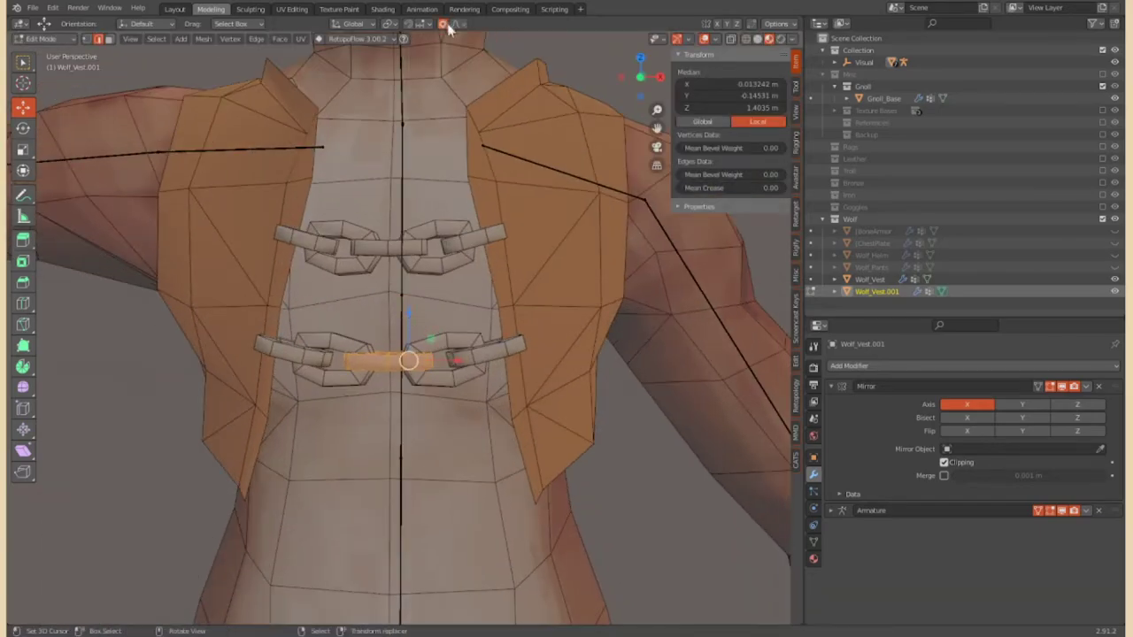
left_click(412, 316)
scroll(413, 316, "down", 3)
middle_click_drag(413, 315, 318, 271)
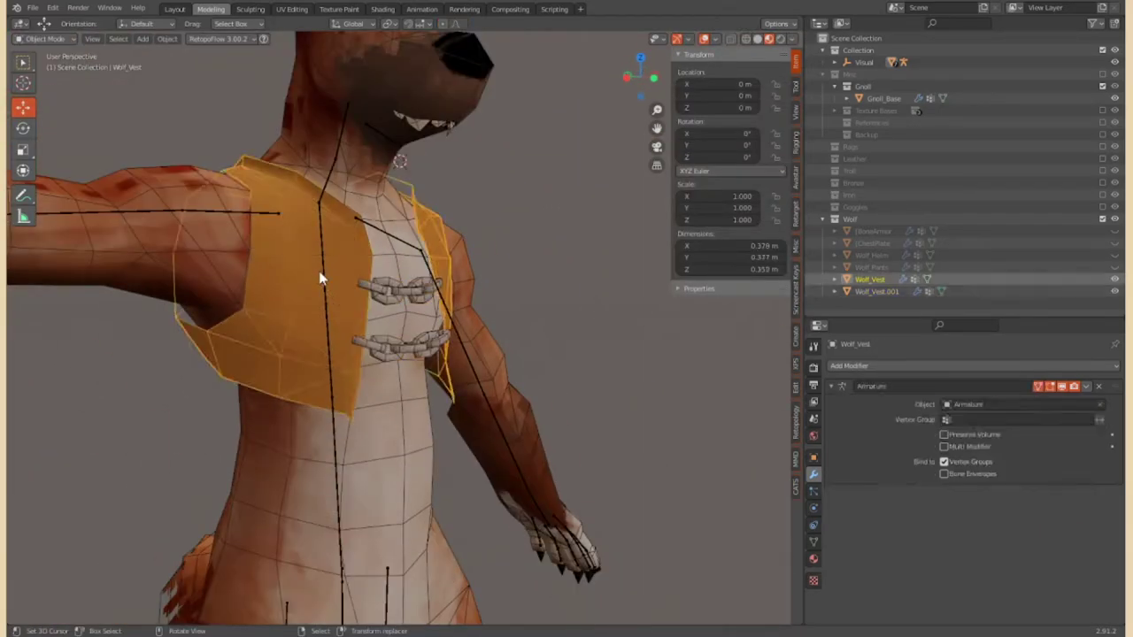
Select the chains with the vest and join them into Wolf_Vest with Ctrl+J
key("ctrl+Tab")
mouse_move(345, 325)
middle_mouse_down()
mouse_move(372, 292)
mouse_move(408, 336)
middle_mouse_up()
scroll(407, 336, "up", 3)
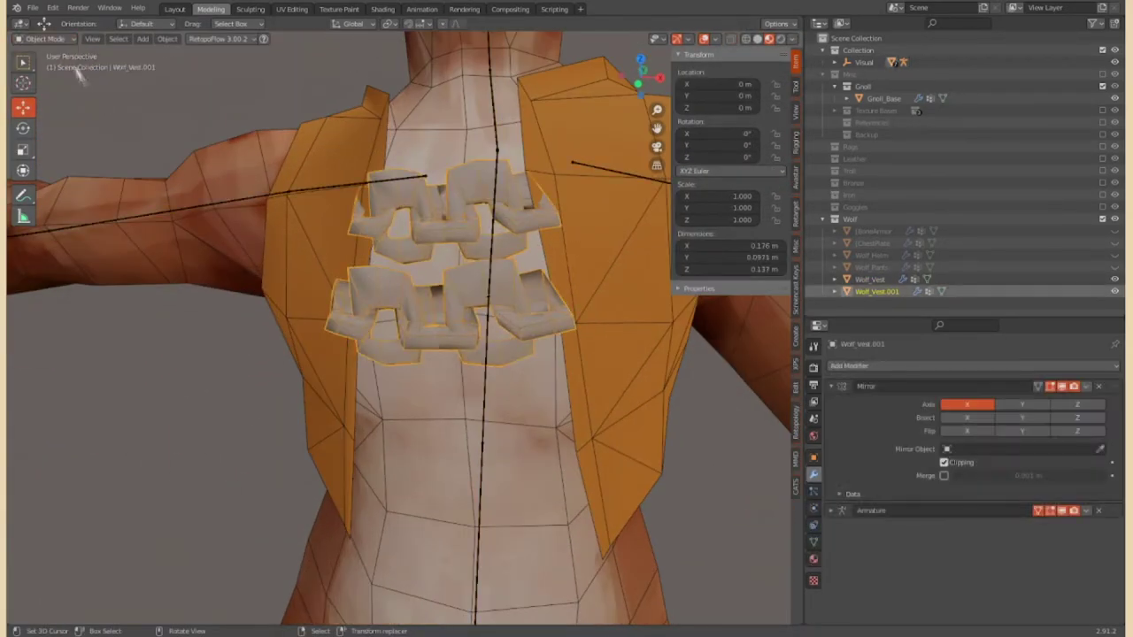
key("ctrl+Tab")
key("ctrl+Tab")
left_click(539, 287, "shift")
key("ctrl+j")
Check the combined vest's Spine1 weights in Weight Paint
left_click(45, 39)
left_click(53, 95)
mouse_move(79, 378)
middle_mouse_down()
mouse_move(460, 318)
mouse_move(460, 337)
middle_mouse_up()
left_click(814, 542)
left_click(853, 416)
middle_click_drag(164, 55, 265, 71)
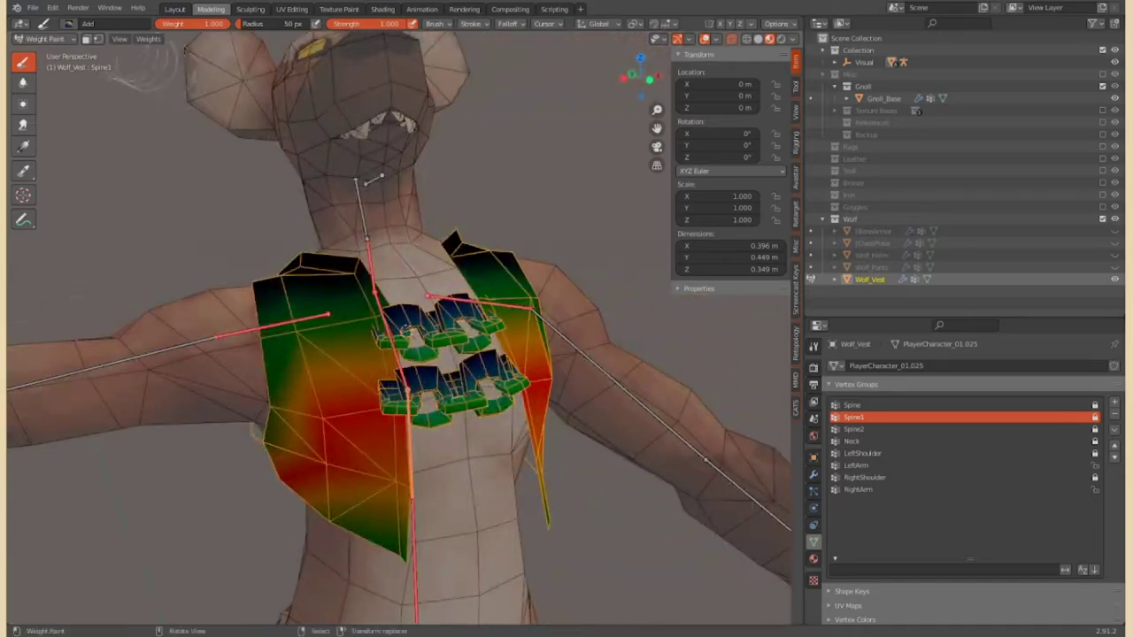
Separate the chains from the vest again as Wolf_Vest.001
key("Tab")
scroll(398, 319, "up", 3)
middle_click_drag(310, 195, 470, 341)
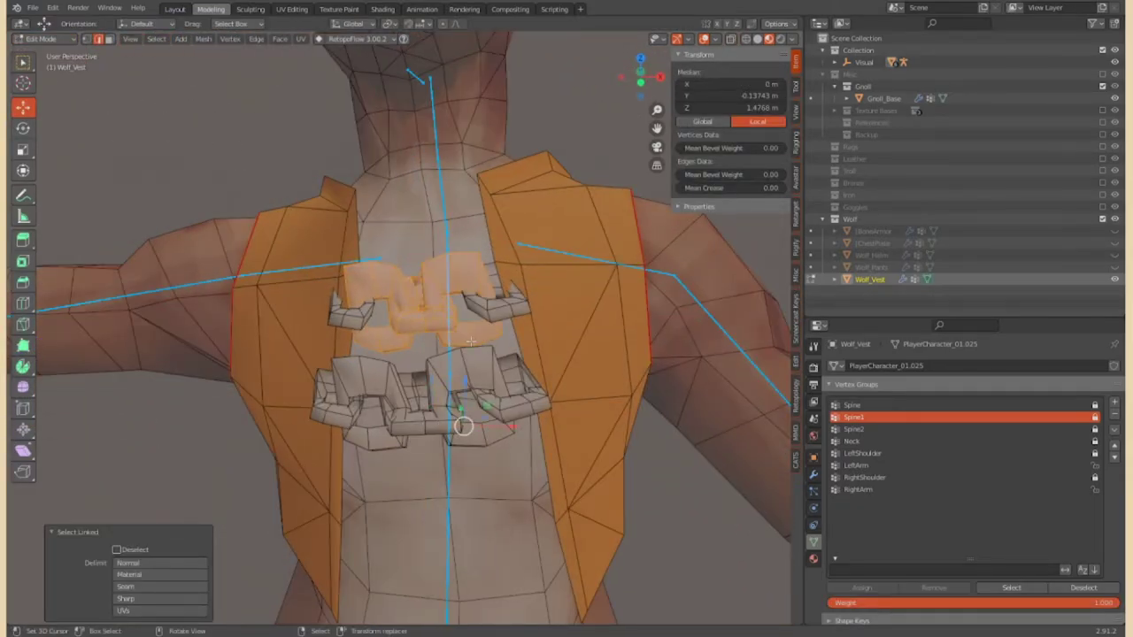
scroll(401, 312, "down", 2)
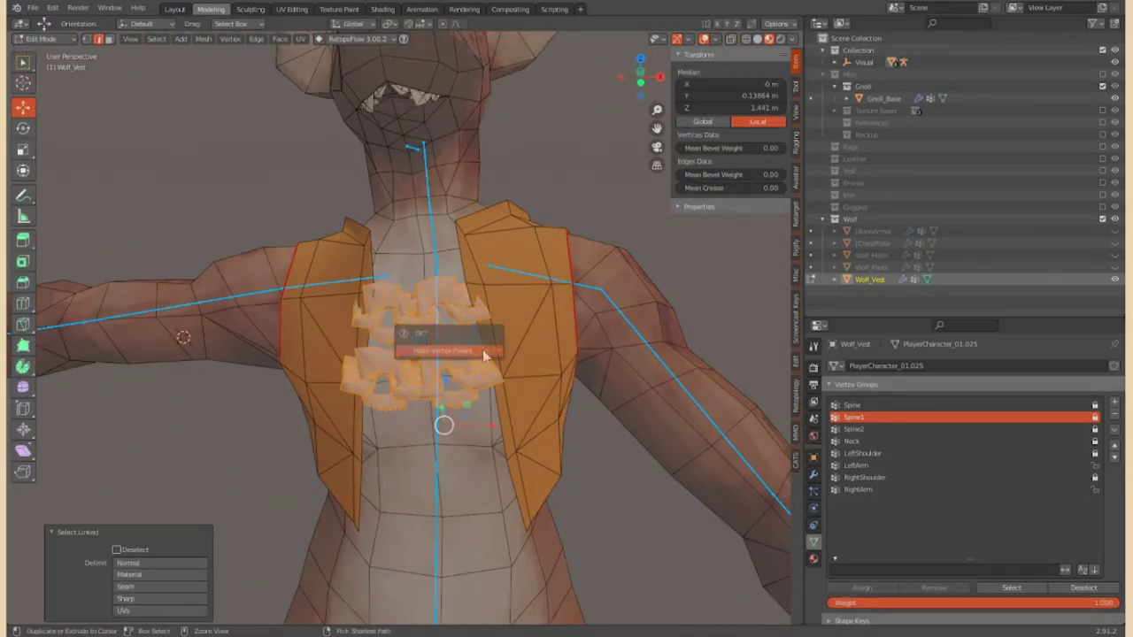
left_click(575, 370)
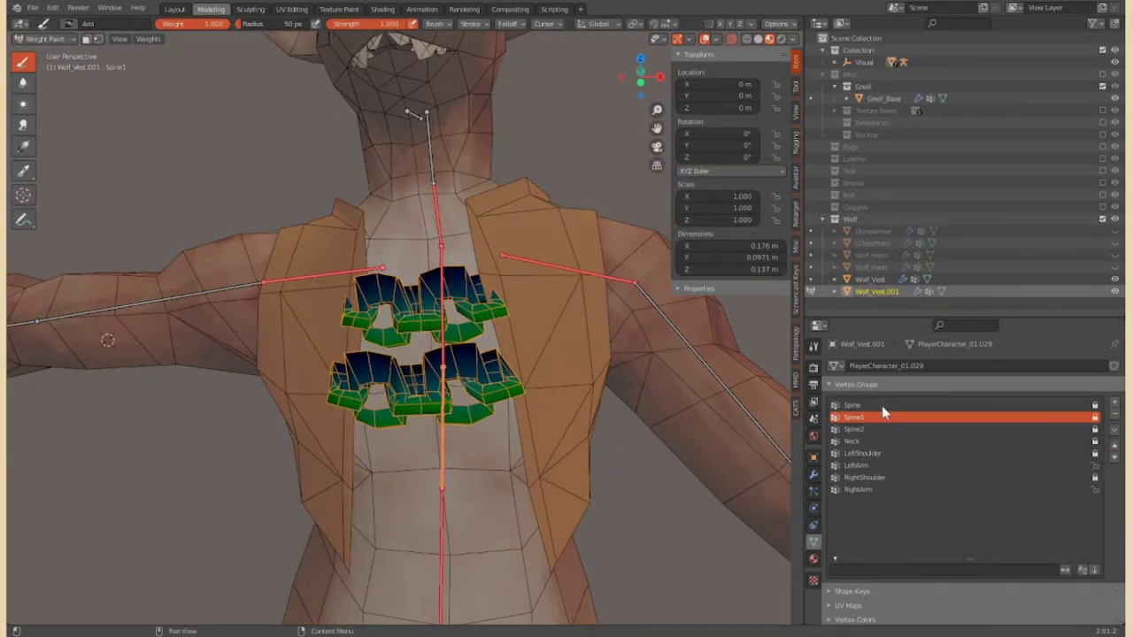
Delete the chains' extra vertex groups and switch to the Blur weight brush
left_click(1114, 414)
left_click(1115, 414)
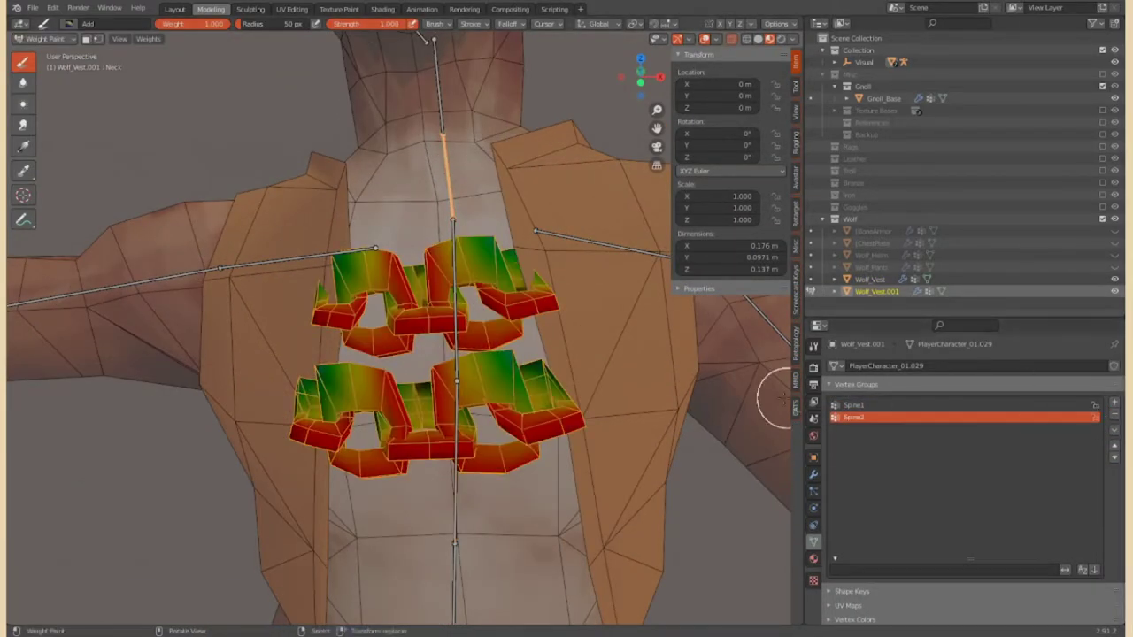
left_click(795, 86)
left_click(722, 131)
left_click(451, 194)
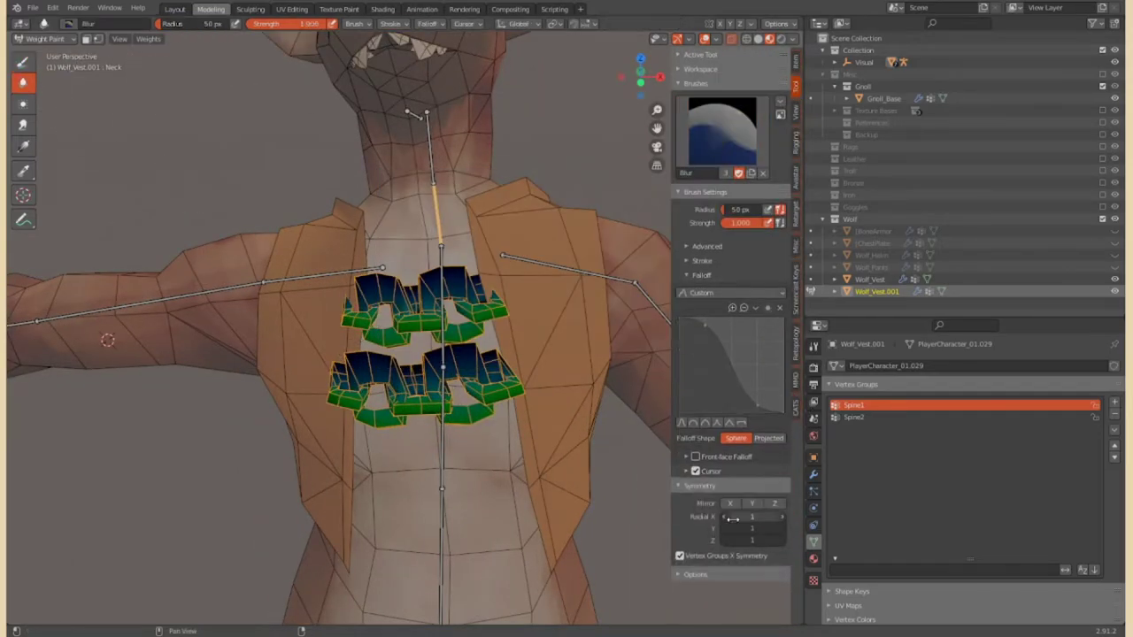
scroll(301, 340, "down", 3)
scroll(562, 321, "up", 3)
scroll(505, 329, "down", 3)
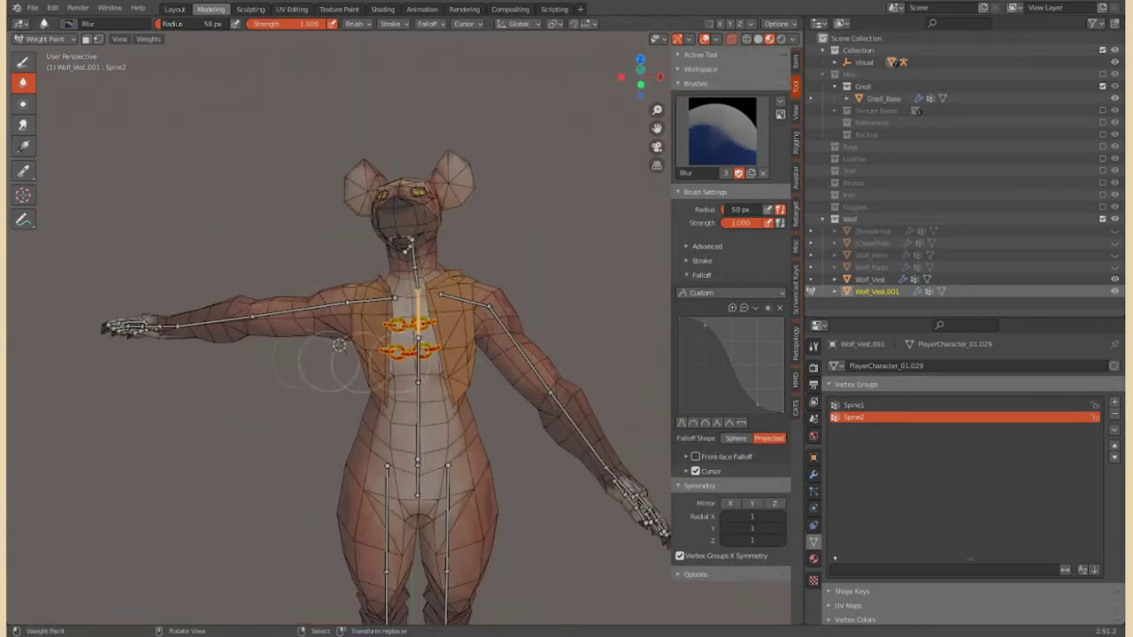
middle_click_drag(557, 273, 399, 324)
Test-rotate the Spine2 bone around Z while refining chain weights with Subtract and Add brushes
left_click(257, 386, "ctrl")
key("r")
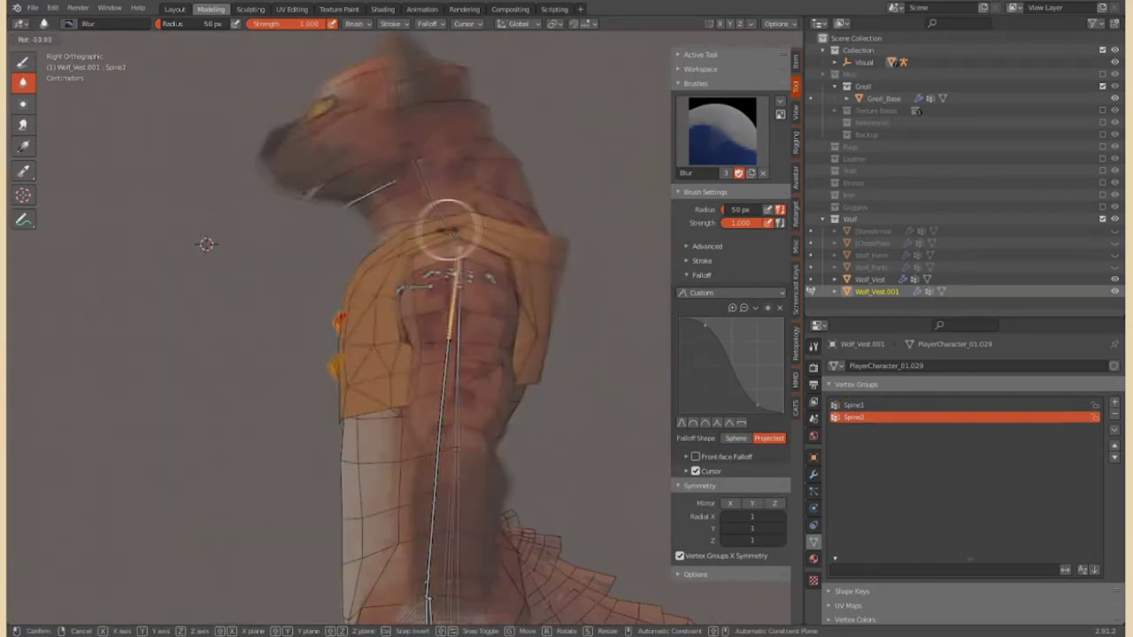
left_click(722, 131)
left_click(392, 202)
left_click(722, 131)
left_click(405, 199)
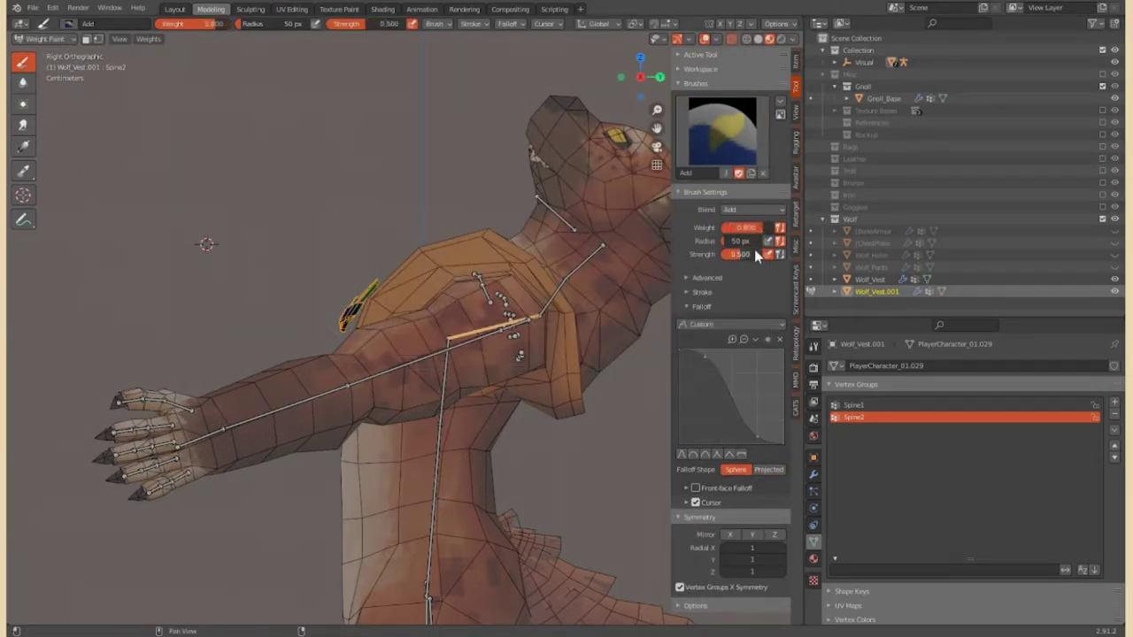
middle_click_drag(310, 292, 381, 298)
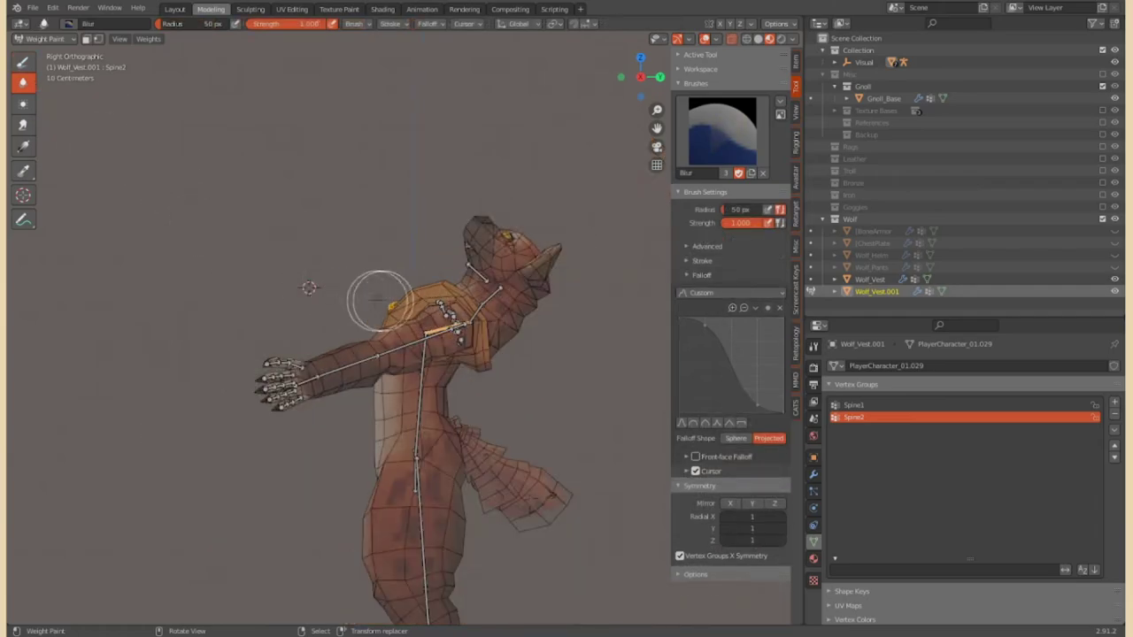
scroll(189, 223, "up", 3)
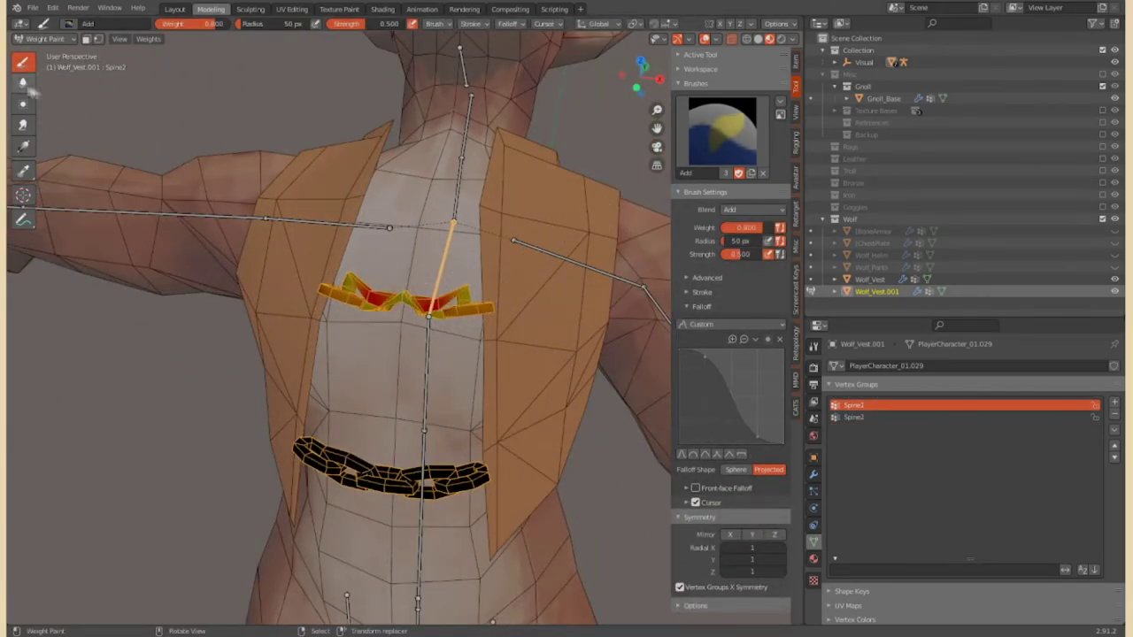
key("r")
key("z")
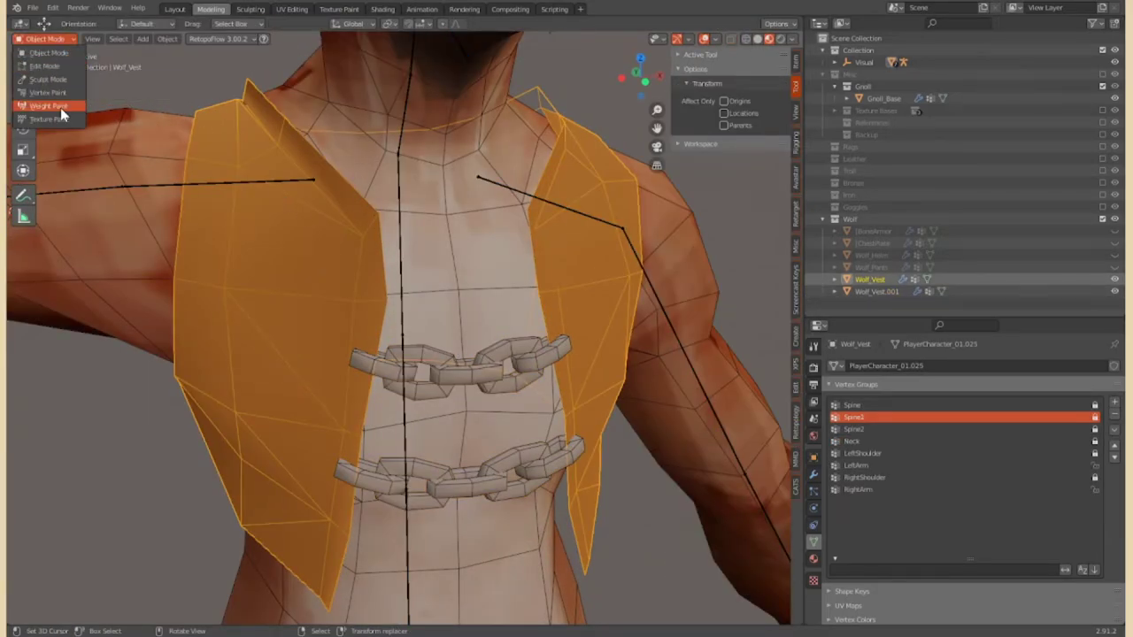
Compare the vest's Spine2 and Spine1 weights in Weight Paint
left_click(61, 106)
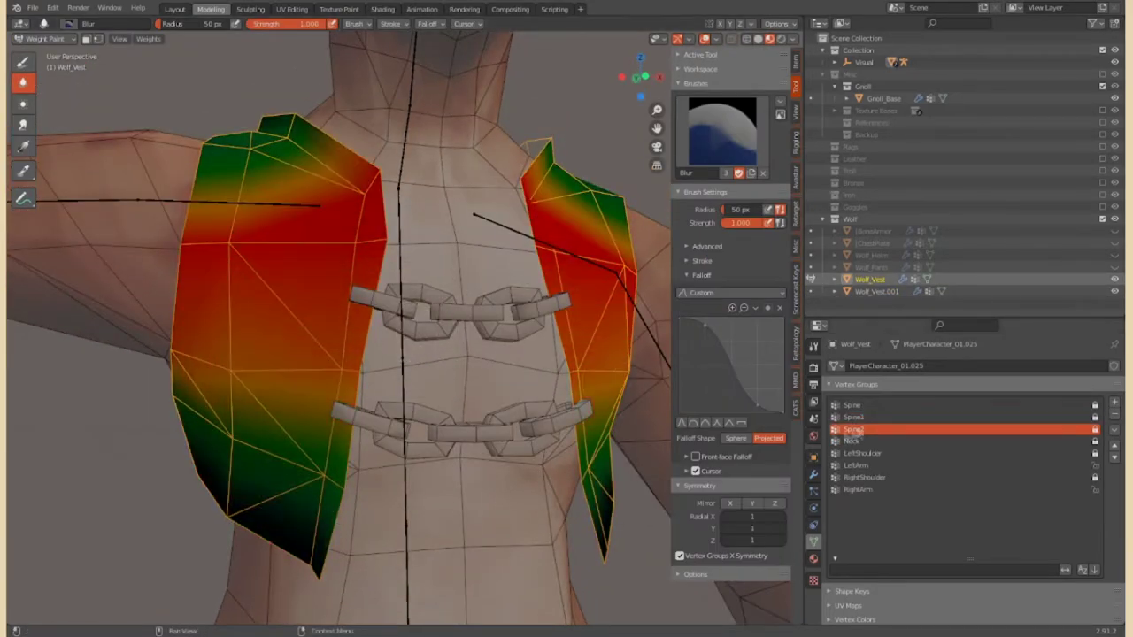
left_click(867, 430)
left_click(871, 416)
left_click(866, 427)
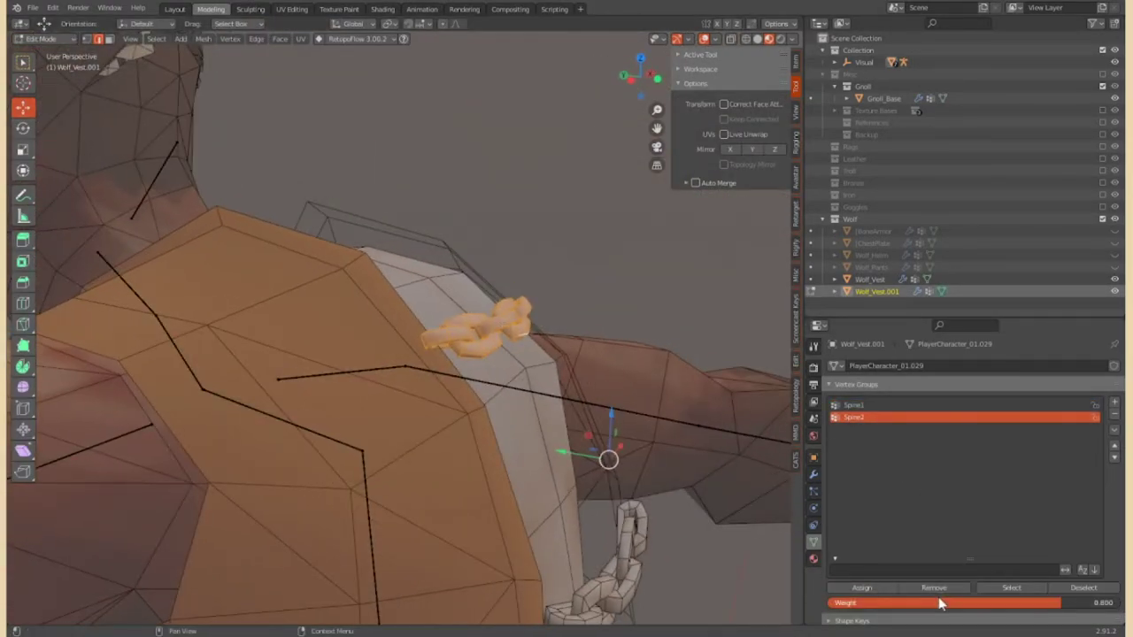
Set the assign weight value for the chain vertices
middle_click_drag(779, 469, 673, 324)
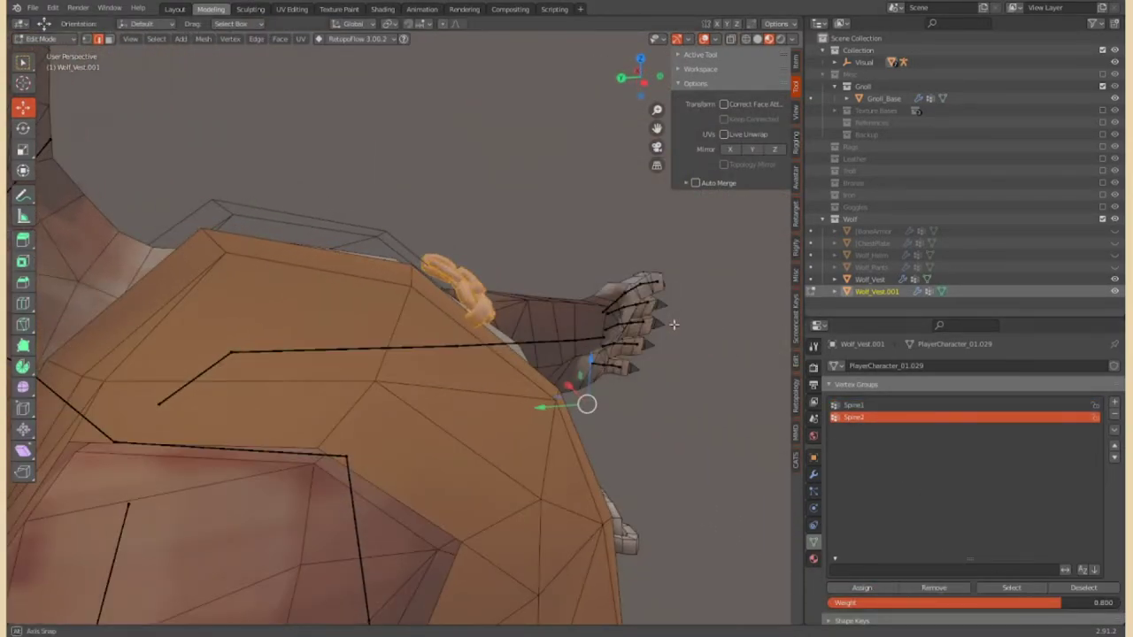
left_click(915, 603)
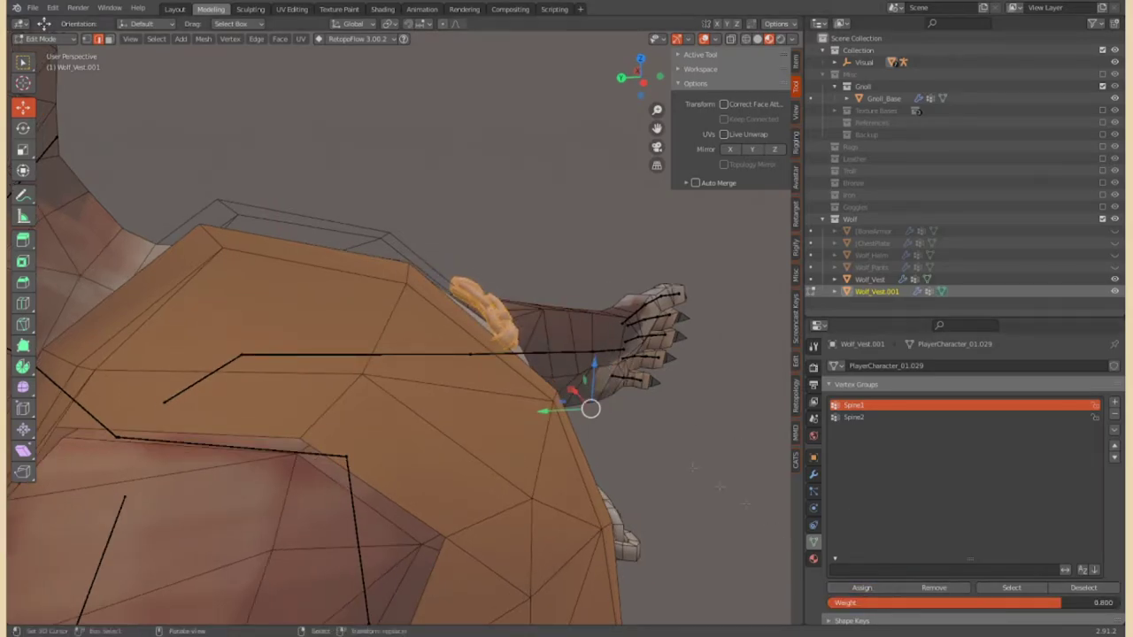
middle_click_drag(719, 486, 369, 504)
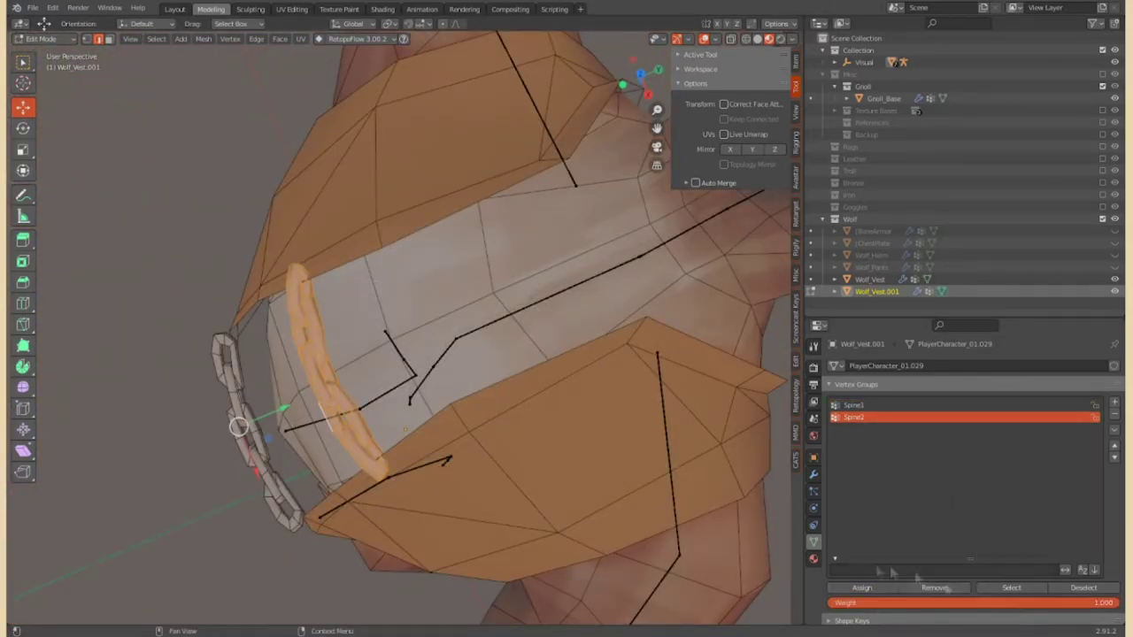
Put the armature in Pose Mode and test-rotate the spine bone around Z, then cancel
left_click(36, 39)
left_click(44, 86)
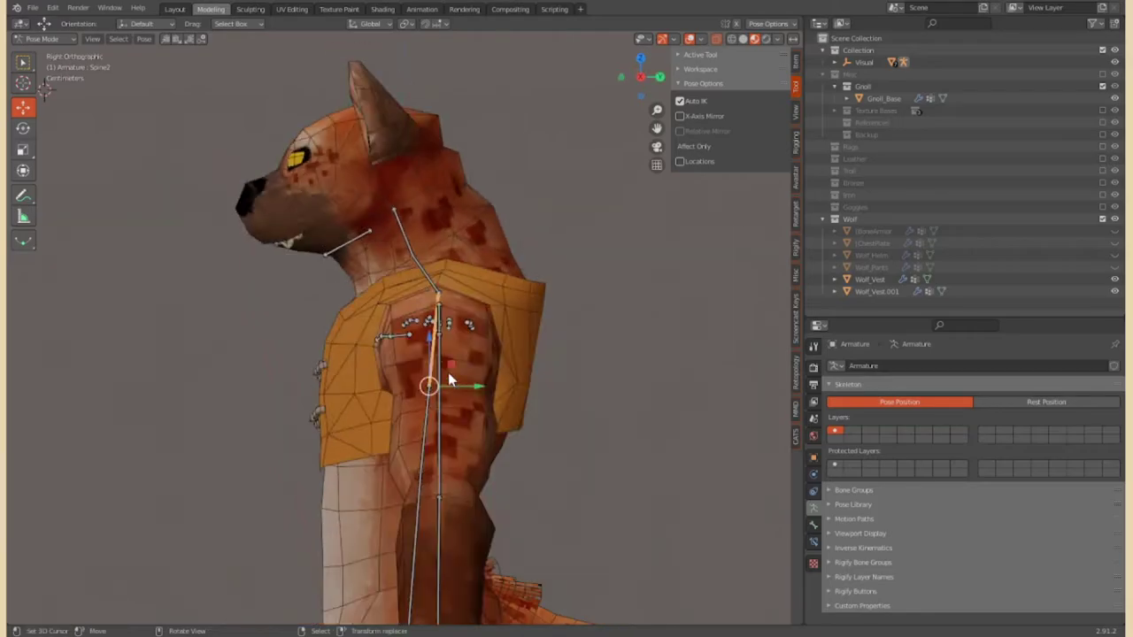
middle_click_drag(449, 381, 316, 412)
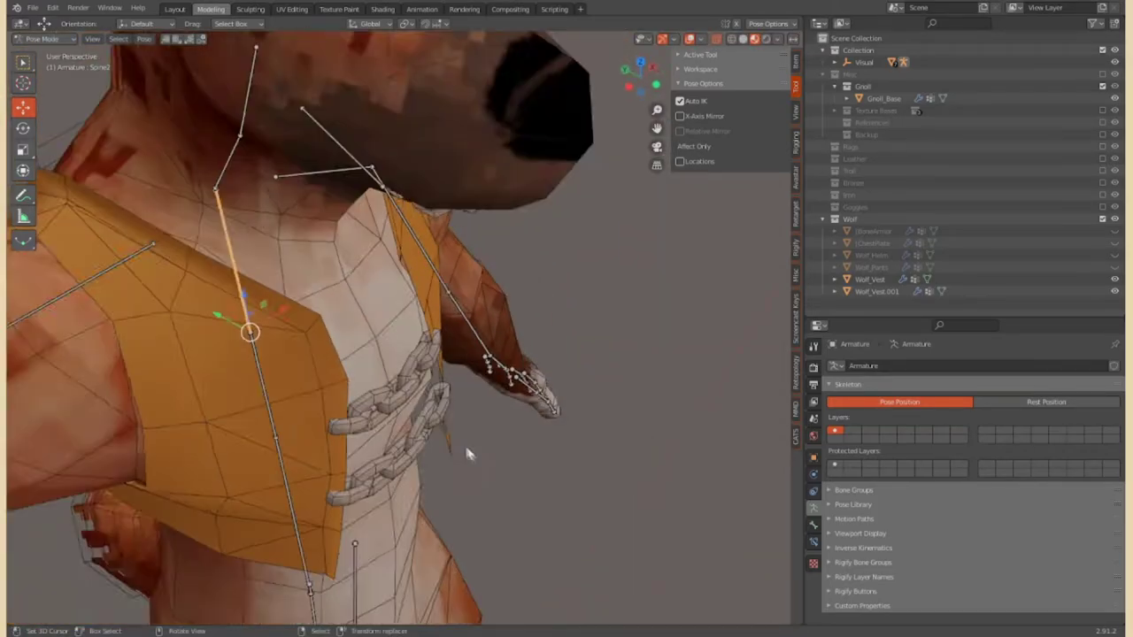
middle_click_drag(468, 451, 544, 348)
key("r")
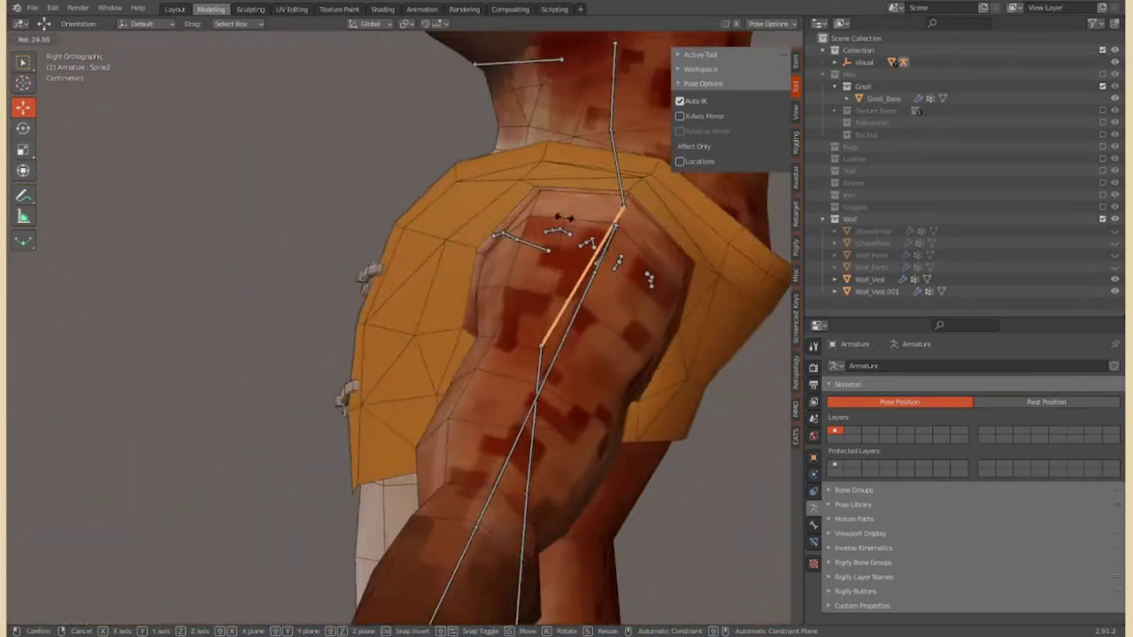
left_click(560, 218)
middle_click_drag(560, 218, 416, 330)
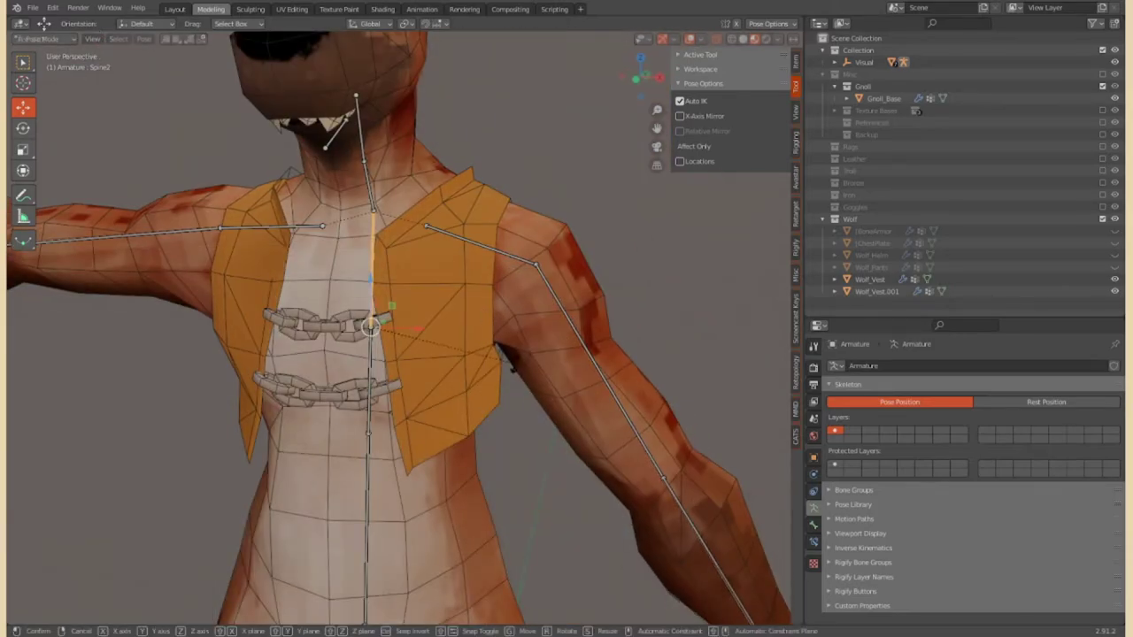
key("z")
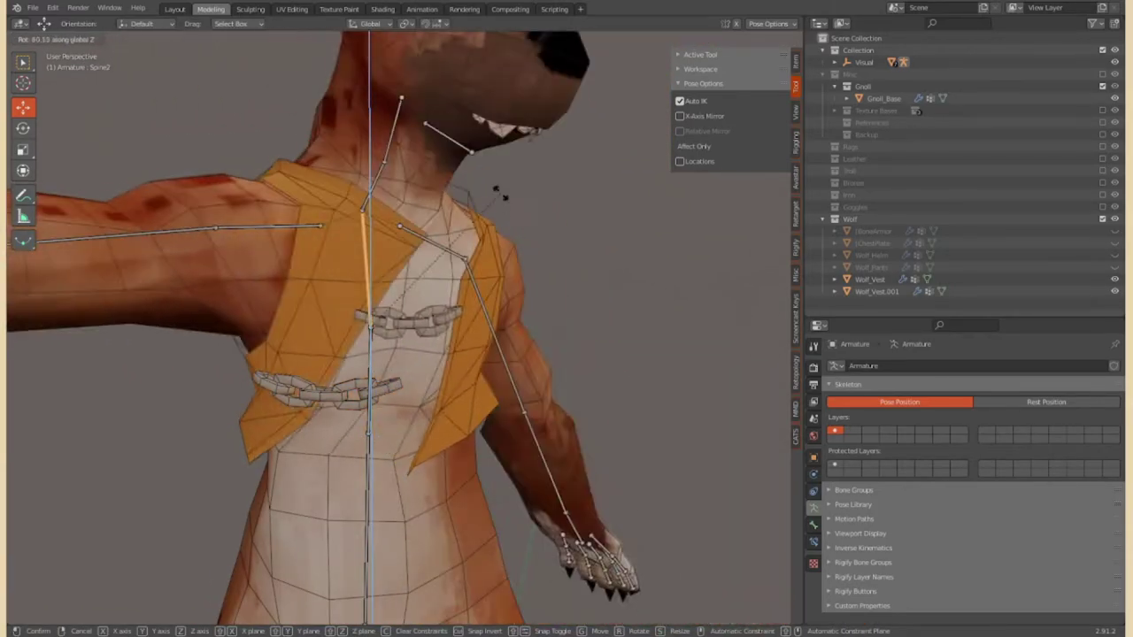
key("Escape")
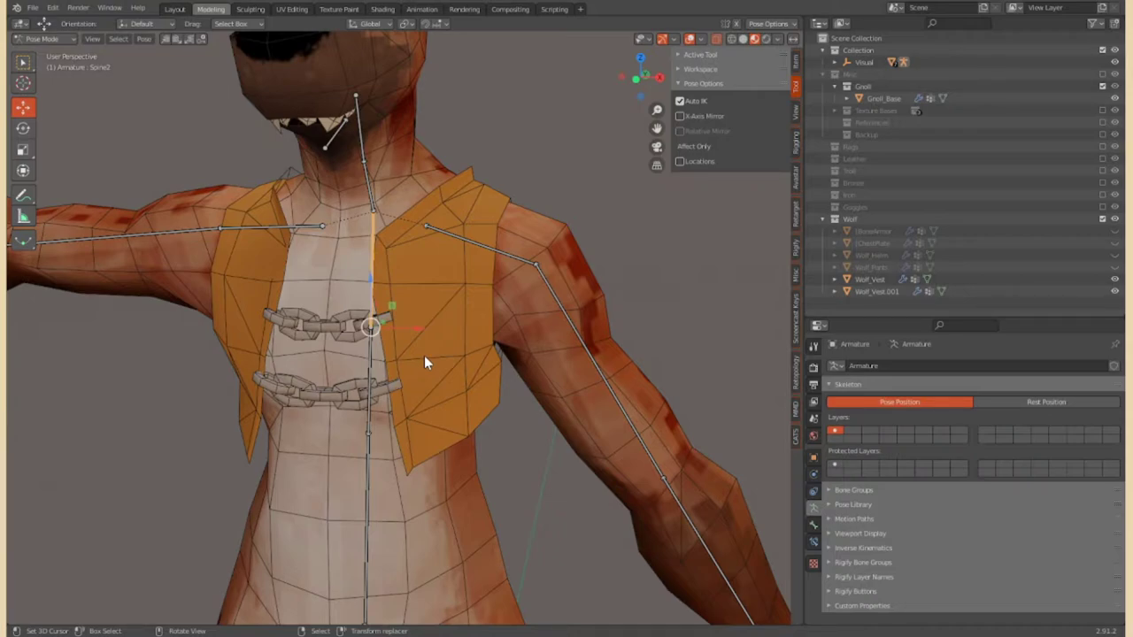
Look over the back of the model and leave Pose Mode
scroll(424, 363, "down", 2)
scroll(437, 307, "down", 3)
mouse_move(448, 346)
middle_mouse_down()
mouse_move(495, 358)
mouse_move(345, 360)
middle_mouse_up()
scroll(345, 361, "up", 5)
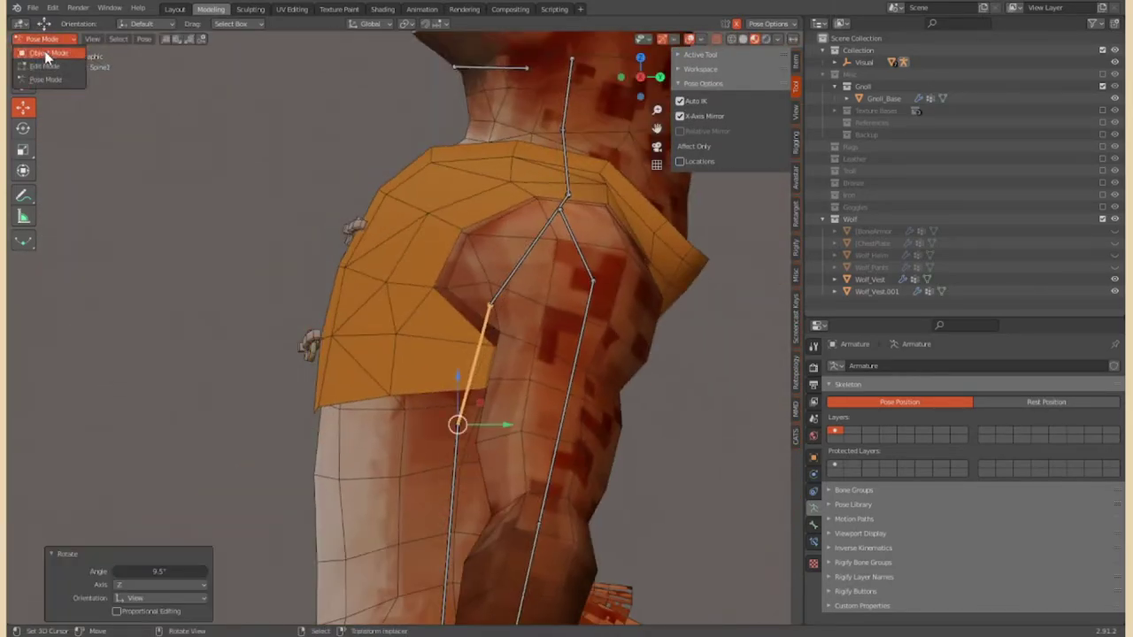
left_click(45, 51)
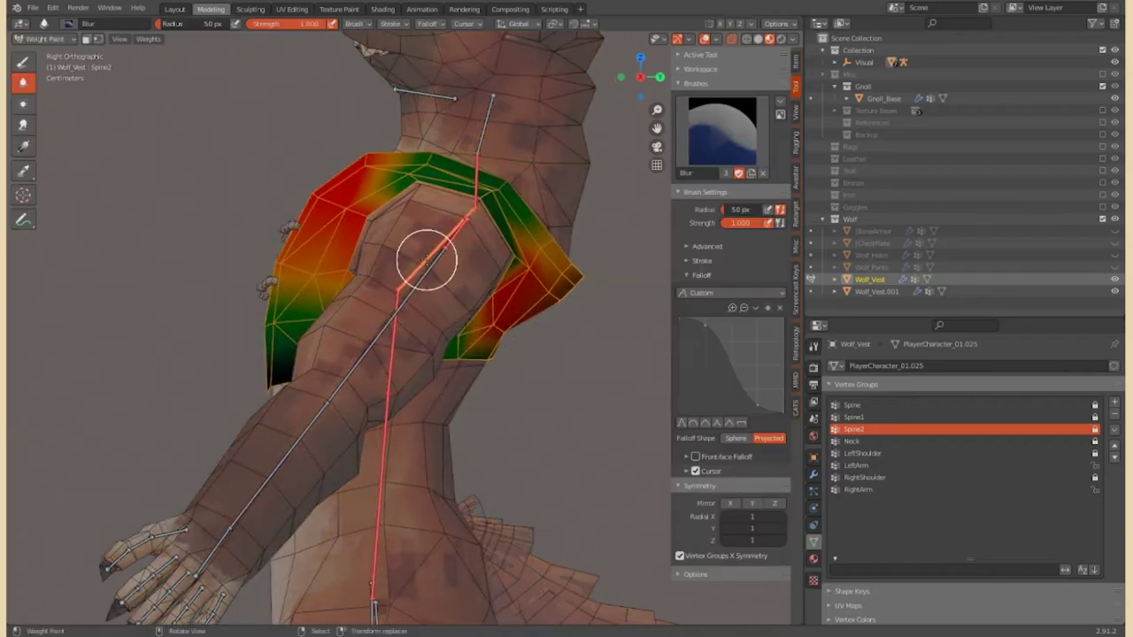
Inspect the vest's Spine2, Spine1, Spine and RightArm weights by selecting bones
scroll(426, 259, "up", 1)
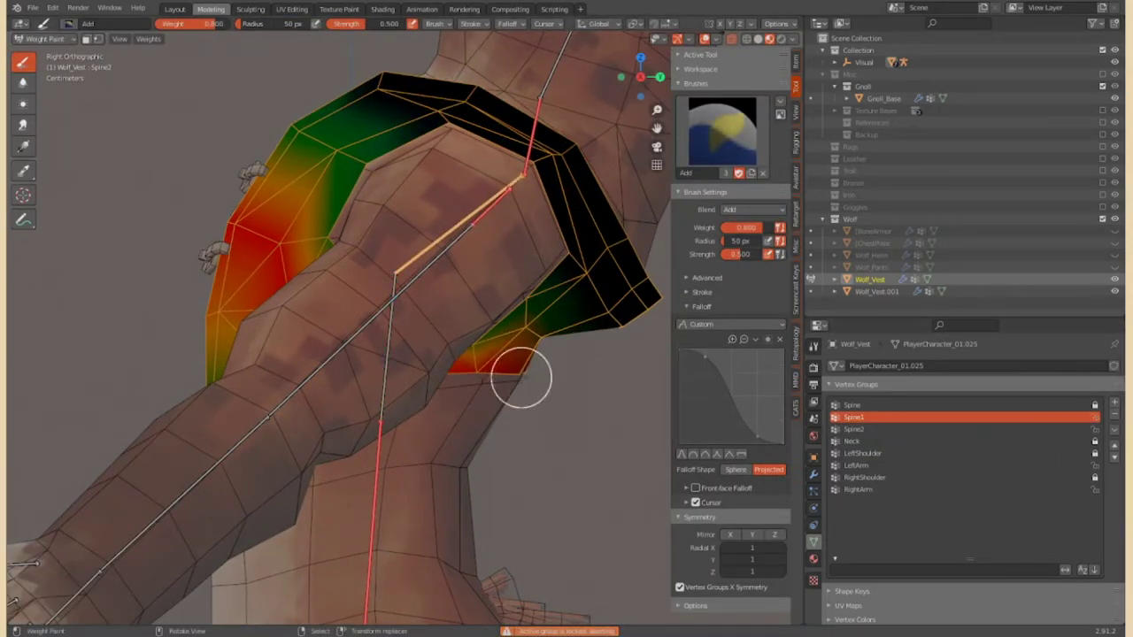
left_click(531, 147, "ctrl")
left_click(392, 286, "ctrl")
left_click(469, 327, "ctrl")
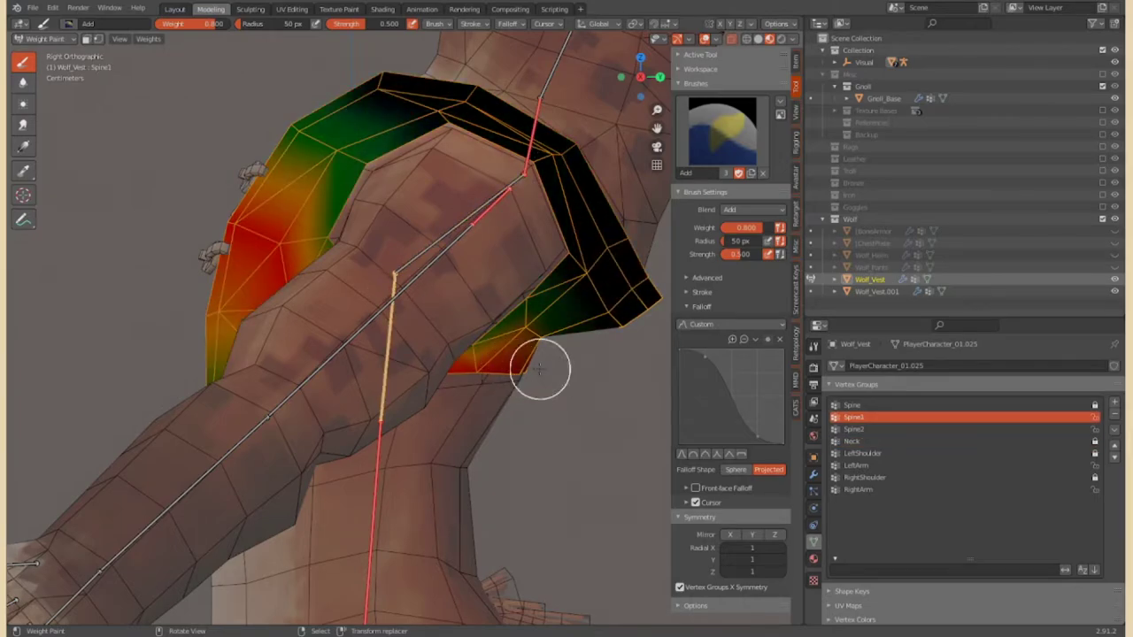
left_click(539, 366, "ctrl")
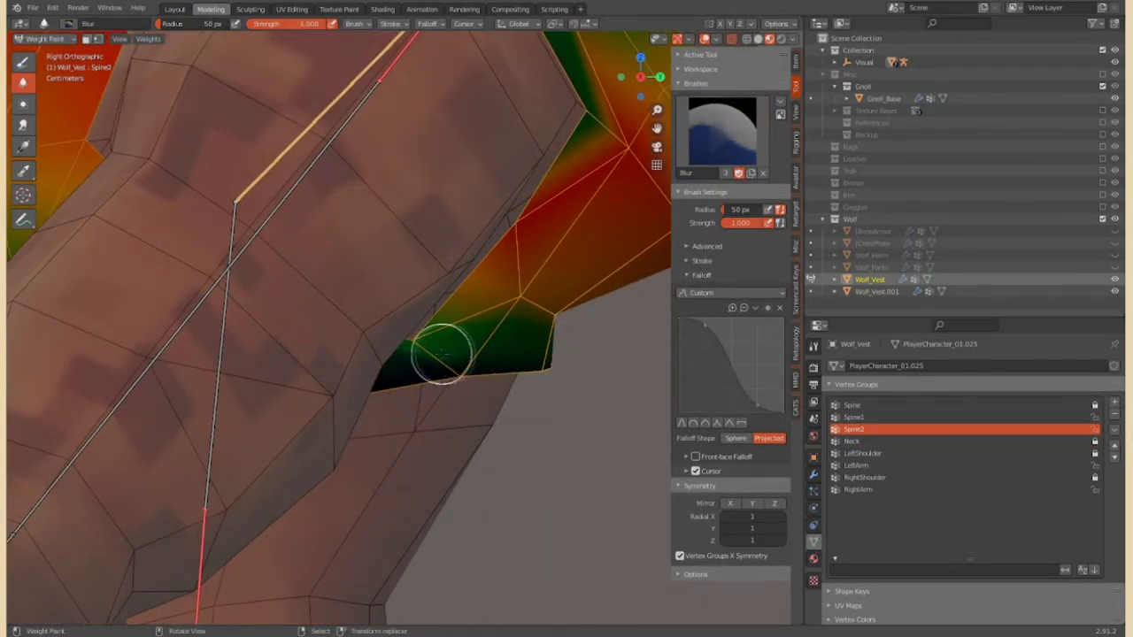
mouse_move(442, 352)
middle_mouse_down()
mouse_move(233, 379)
mouse_move(435, 172)
middle_mouse_up()
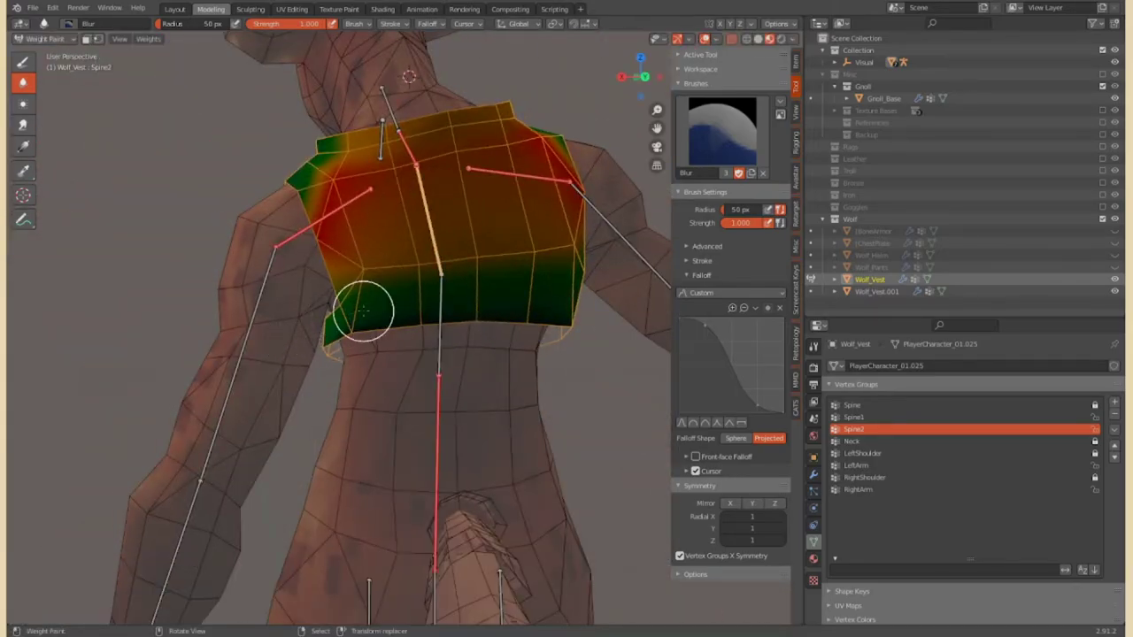
mouse_move(432, 227)
middle_mouse_down()
mouse_move(431, 195)
mouse_move(374, 380)
mouse_move(492, 372)
mouse_move(531, 189)
mouse_move(367, 283)
mouse_move(354, 203)
mouse_move(372, 274)
middle_mouse_up()
left_click(372, 274, "ctrl")
left_click(368, 395, "ctrl")
left_click(215, 266, "ctrl")
Delete the Neck vertex group from the vest
mouse_move(531, 266)
middle_mouse_down()
mouse_move(215, 266)
mouse_move(195, 210)
mouse_move(388, 294)
mouse_move(265, 292)
middle_mouse_up()
left_click(388, 294, "ctrl")
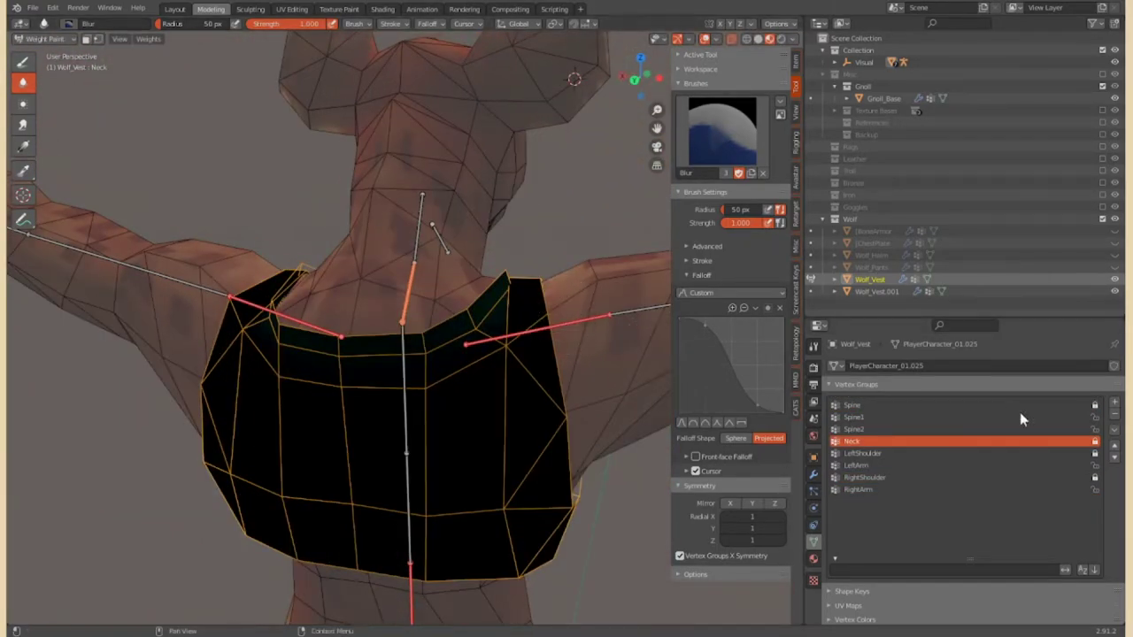
left_click(1114, 415)
left_click(417, 266, "ctrl")
Test-rotate the left shoulder bone on the vest, then reset the pose
left_click(322, 319, "ctrl")
middle_click_drag(322, 316, 321, 235)
key("r")
left_click(354, 212)
mouse_move(358, 123)
middle_mouse_down()
mouse_move(531, 253)
mouse_move(498, 278)
middle_mouse_up()
key("alt+r")
Return the vest to Object Mode and enter Edit Mode on its mesh
left_click(45, 39)
left_click(53, 51)
mouse_move(53, 51)
middle_mouse_down()
mouse_move(410, 333)
mouse_move(337, 257)
middle_mouse_up()
key("Tab")
left_click_drag(343, 280, 335, 255)
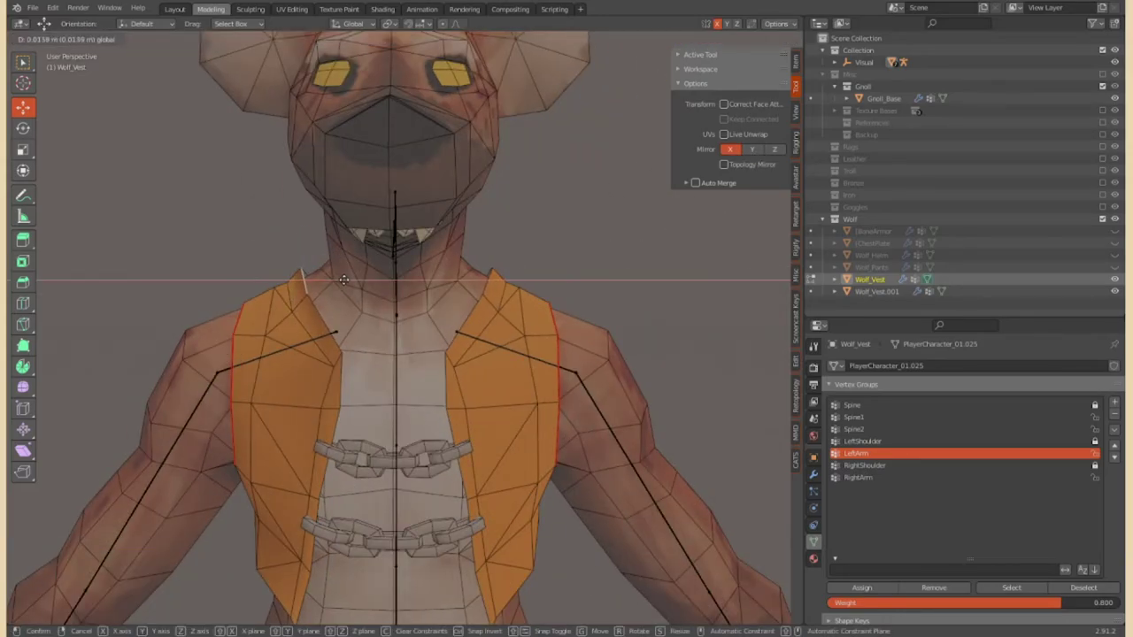
Finish nudging the vest's neck and shoulder vertices into place
left_click(343, 279)
middle_click_drag(343, 280, 107, 56)
middle_click_drag(381, 468, 380, 248)
mouse_move(392, 384)
middle_mouse_down()
mouse_move(348, 357)
mouse_move(376, 304)
mouse_move(367, 311)
middle_mouse_up()
left_click(367, 352)
scroll(367, 352, "down", 3)
Back in Object Mode, join the chest chains into Wolf_Vest with Ctrl+J
left_click(40, 39)
left_click(49, 54)
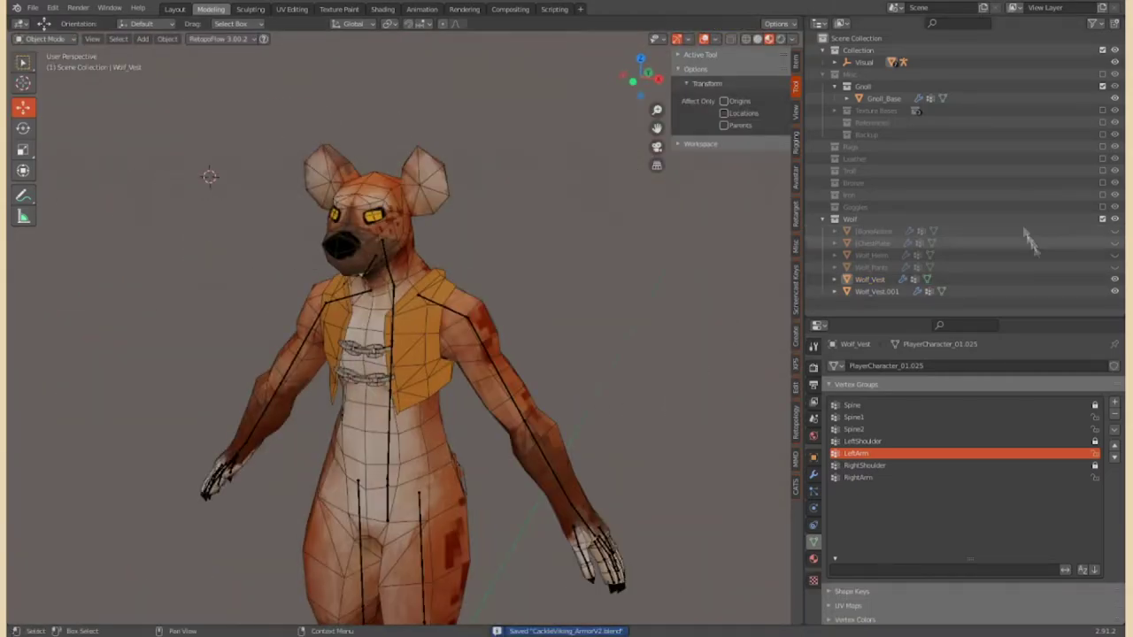
left_click(876, 291, "ctrl")
key("ctrl+j")
scroll(449, 388, "down", 4)
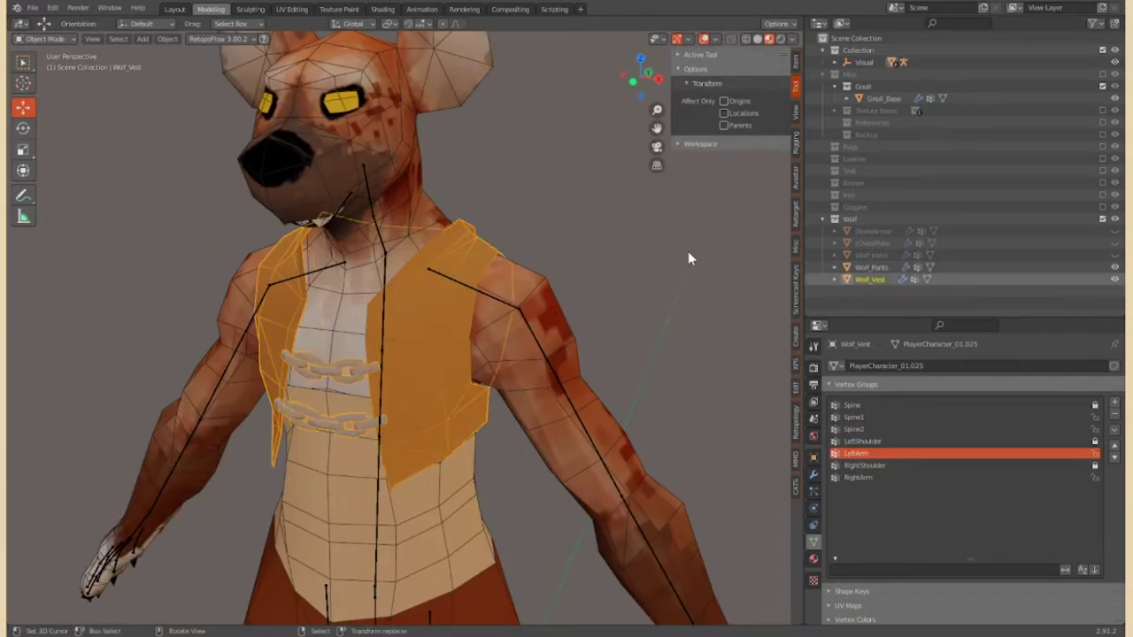
left_click(547, 335)
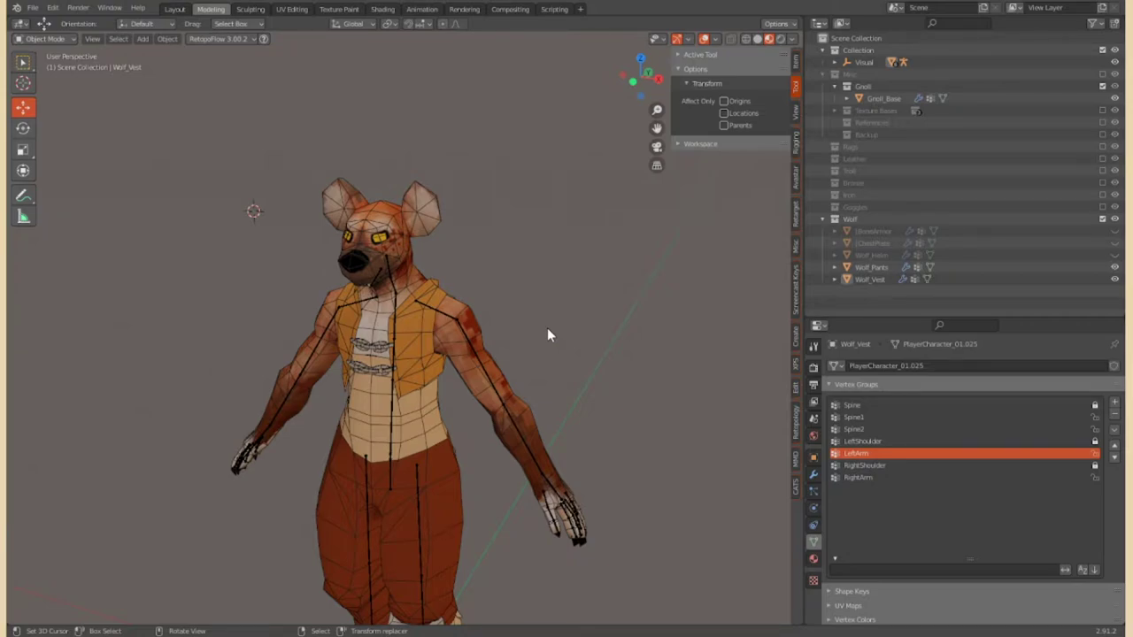
Select Wolf_Vest and switch it to Edit Mode with the chest in view
middle_click_drag(547, 335, 496, 336)
scroll(495, 336, "up", 4)
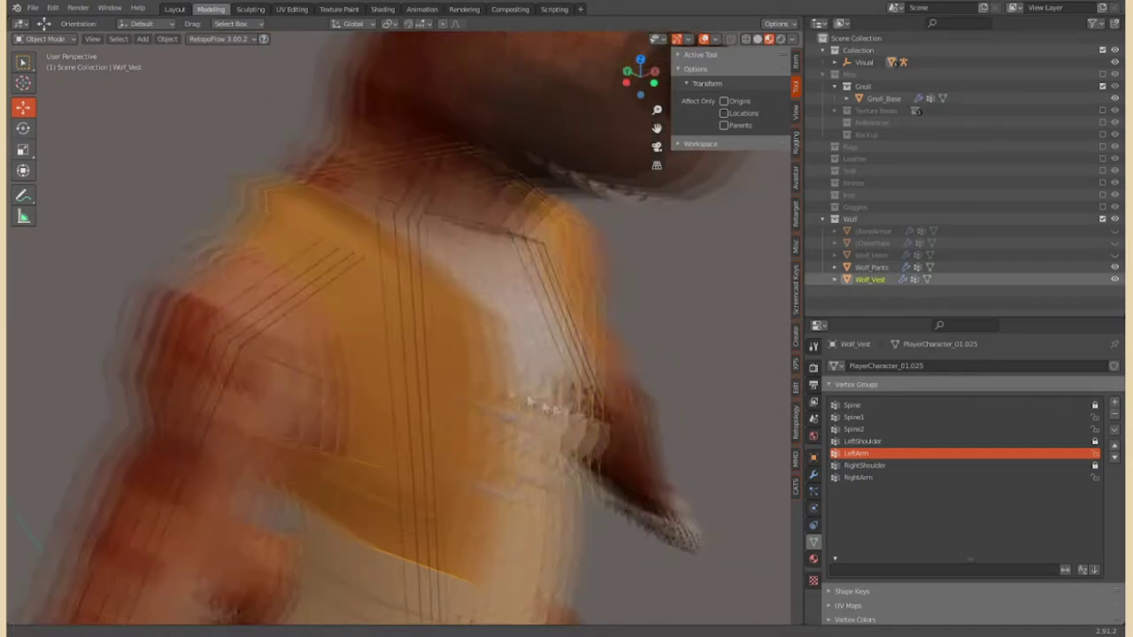
left_click(221, 292)
left_click(43, 39)
left_click(56, 66)
scroll(398, 318, "down", 3)
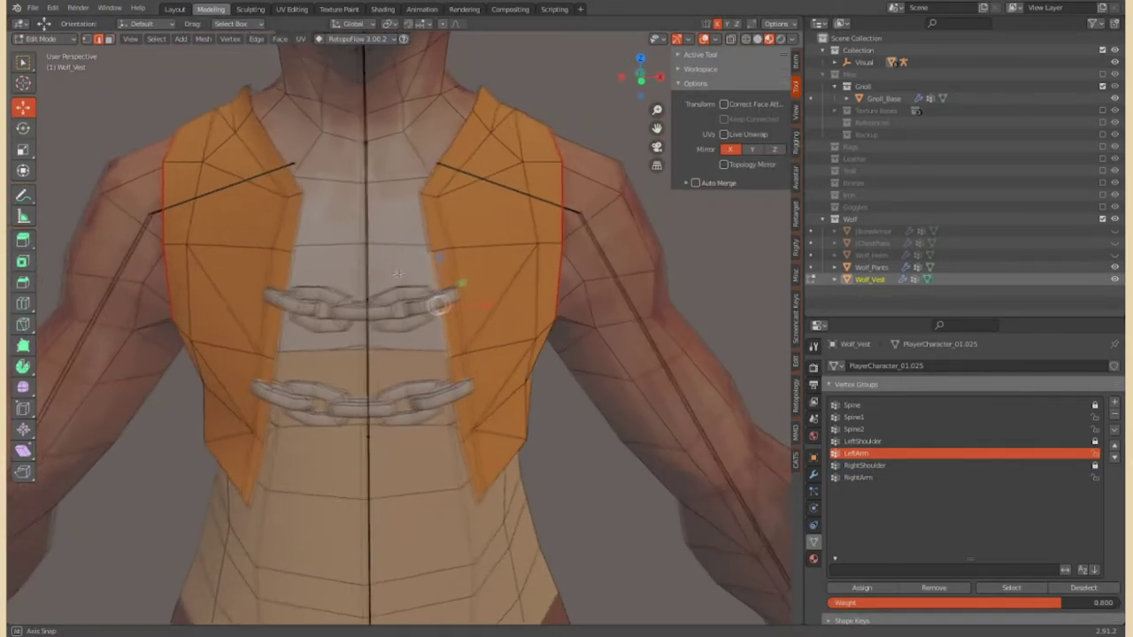
Orbit to front, side and angled shoulder views to inspect the vest on the torso
middle_click_drag(496, 301, 534, 294)
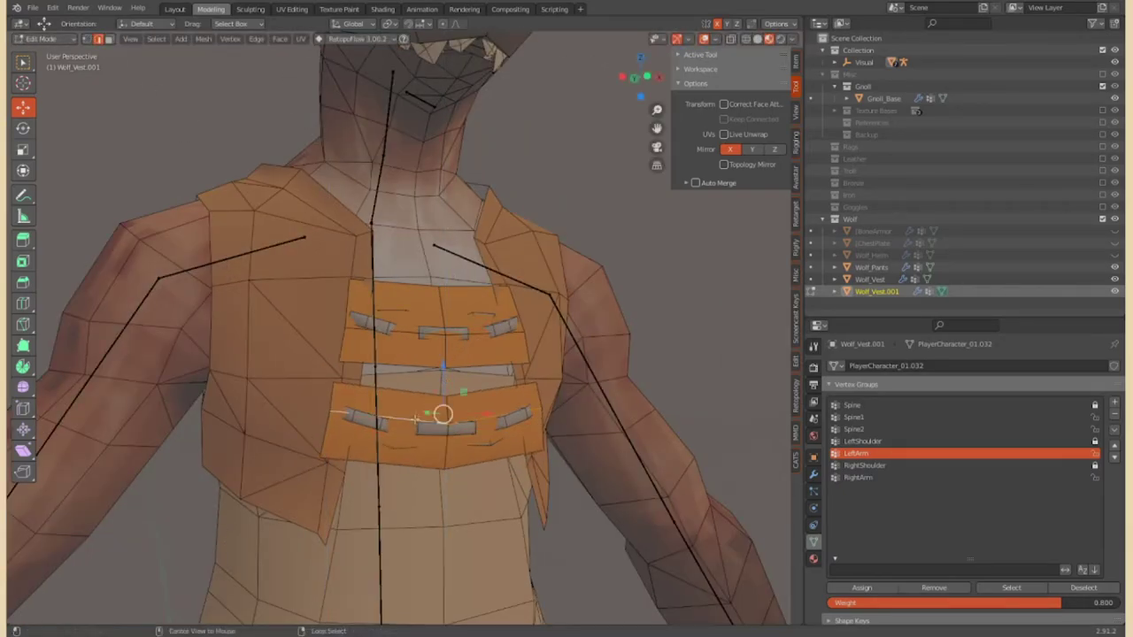
middle_click_drag(407, 332, 387, 337)
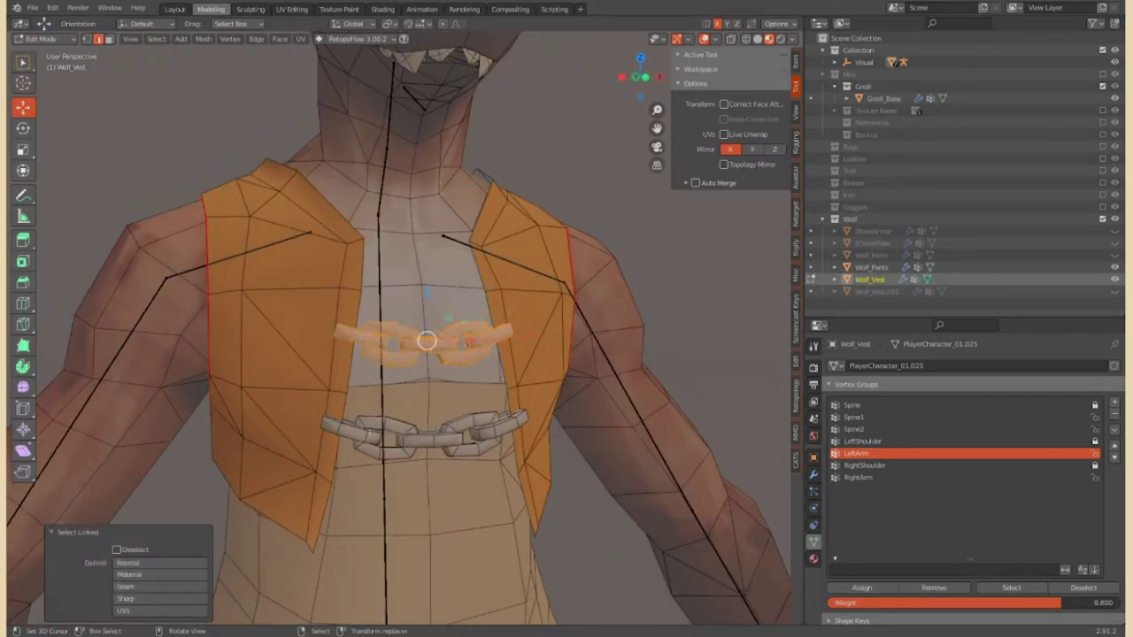
middle_click_drag(491, 401, 277, 353)
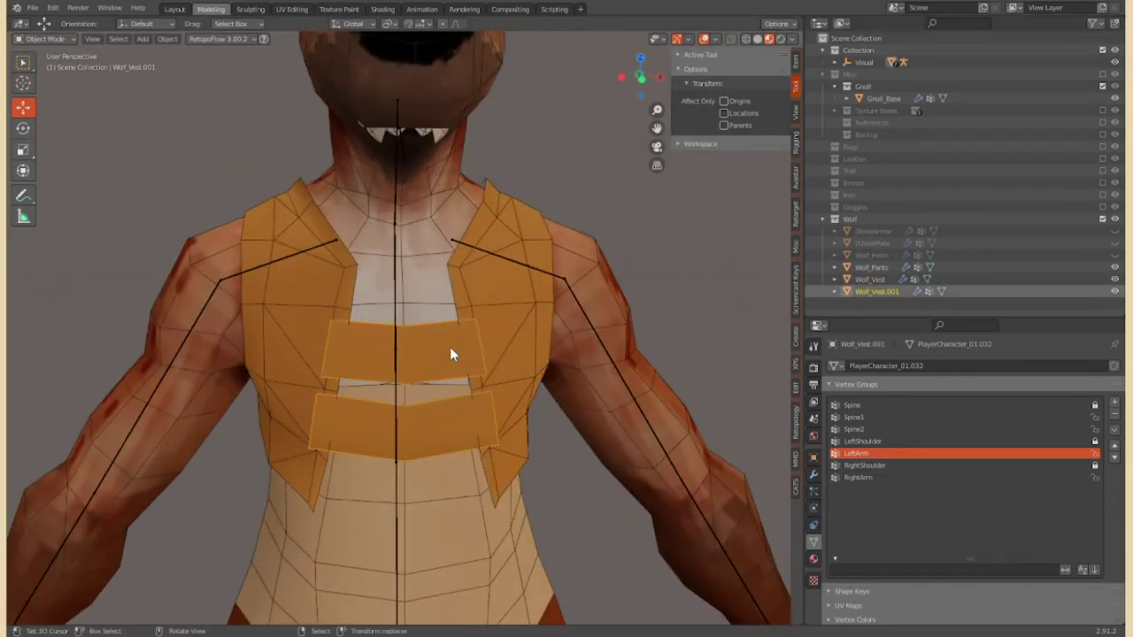
mouse_move(449, 347)
middle_mouse_down()
mouse_move(612, 351)
mouse_move(437, 331)
mouse_move(480, 324)
mouse_move(441, 329)
middle_mouse_up()
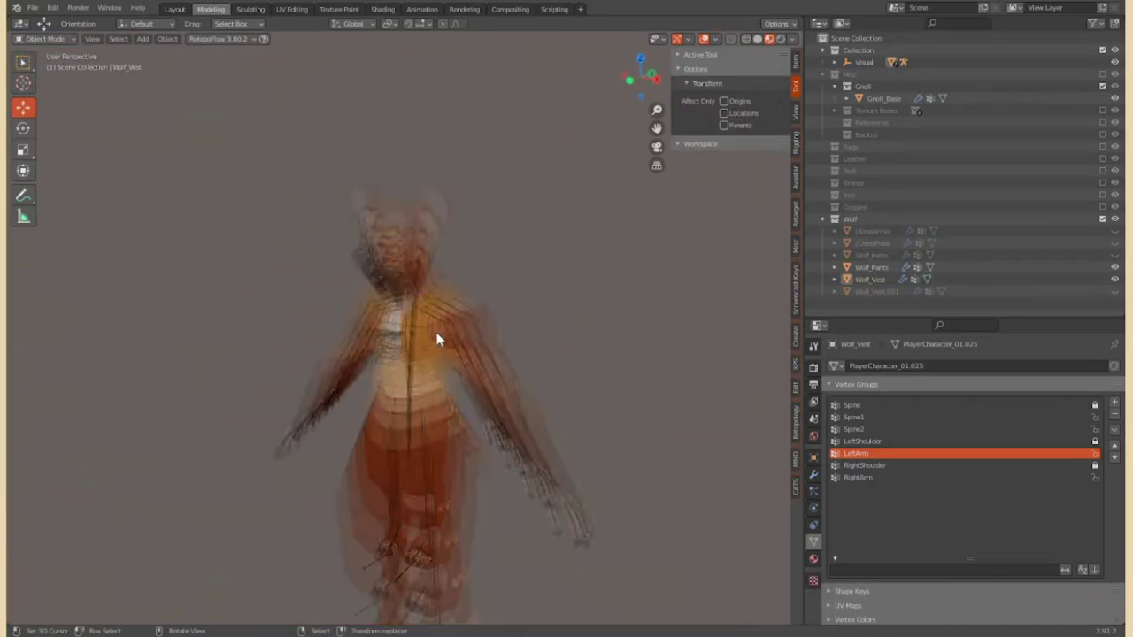
right_click(672, 634)
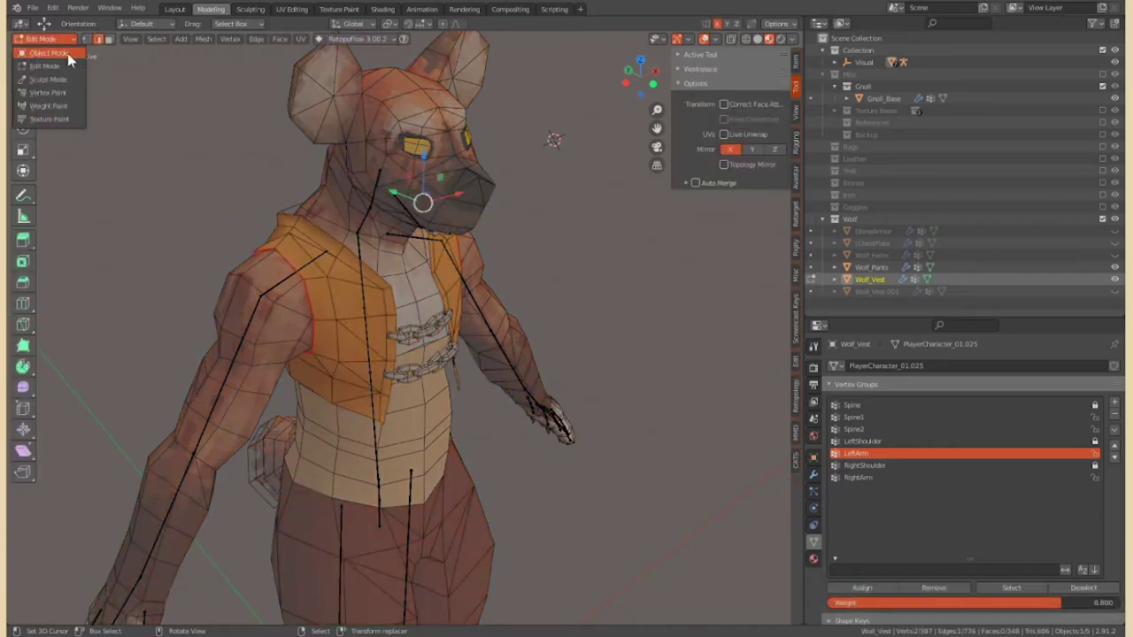
Return to Object Mode in front view, unhide Wolf_Helm and turn overlays off
left_click(67, 53)
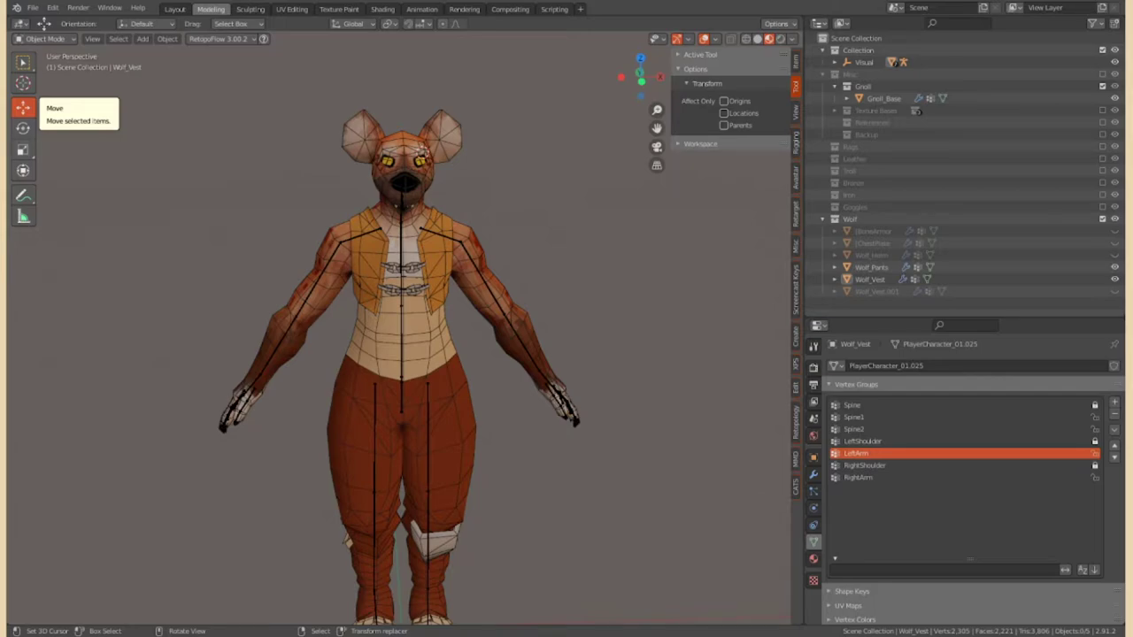
key("KP_1")
left_click(492, 264)
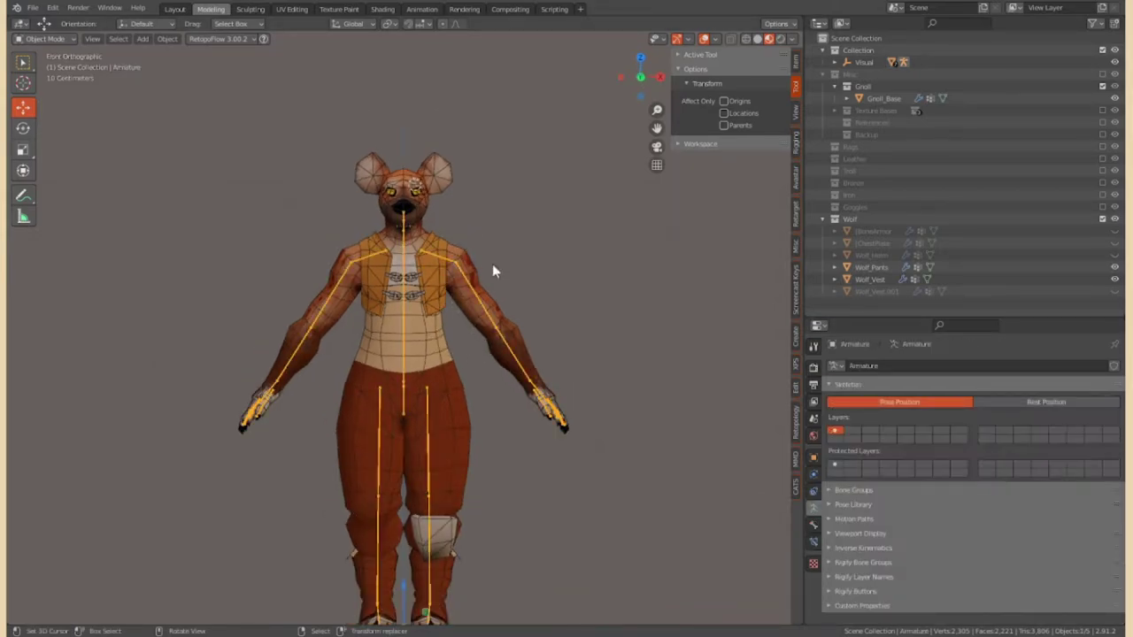
left_click(1115, 255)
key("shift+alt+z")
Inspect the helmeted wolf from all sides, then put Wolf_Pants into Edit Mode
mouse_move(592, 270)
middle_mouse_down()
mouse_move(337, 280)
mouse_move(50, 371)
middle_mouse_up()
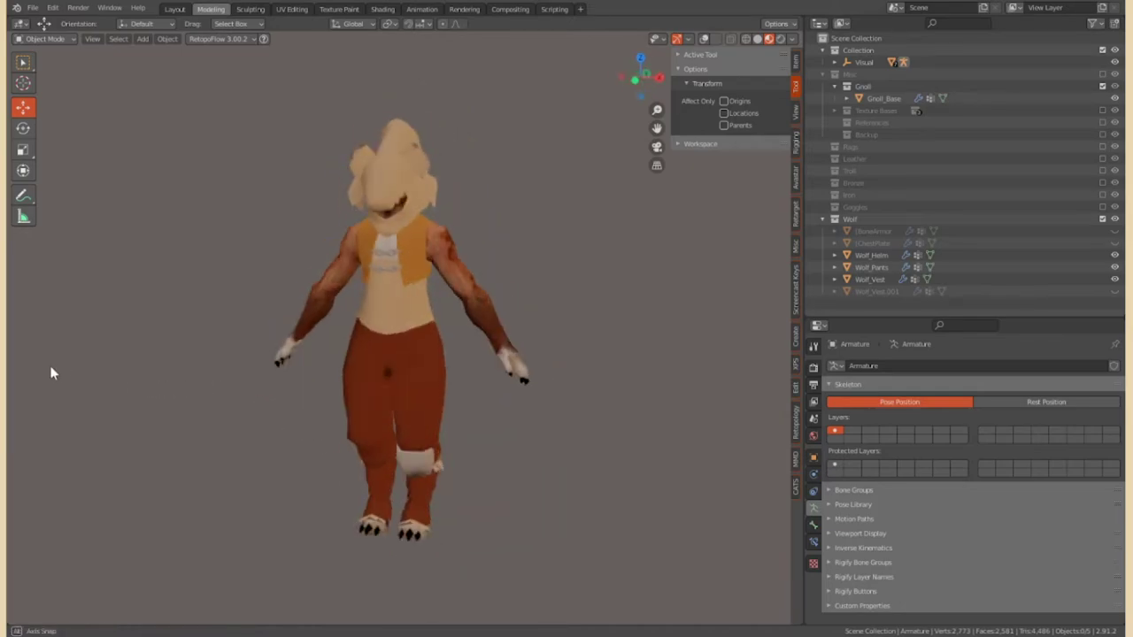
scroll(337, 311, "up", 3)
mouse_move(336, 311)
middle_mouse_down()
mouse_move(458, 314)
mouse_move(322, 252)
mouse_move(392, 271)
mouse_move(380, 245)
middle_mouse_up()
scroll(322, 251, "up", 2)
scroll(380, 245, "down", 5)
scroll(398, 321, "up", 2)
middle_click_drag(398, 321, 436, 323)
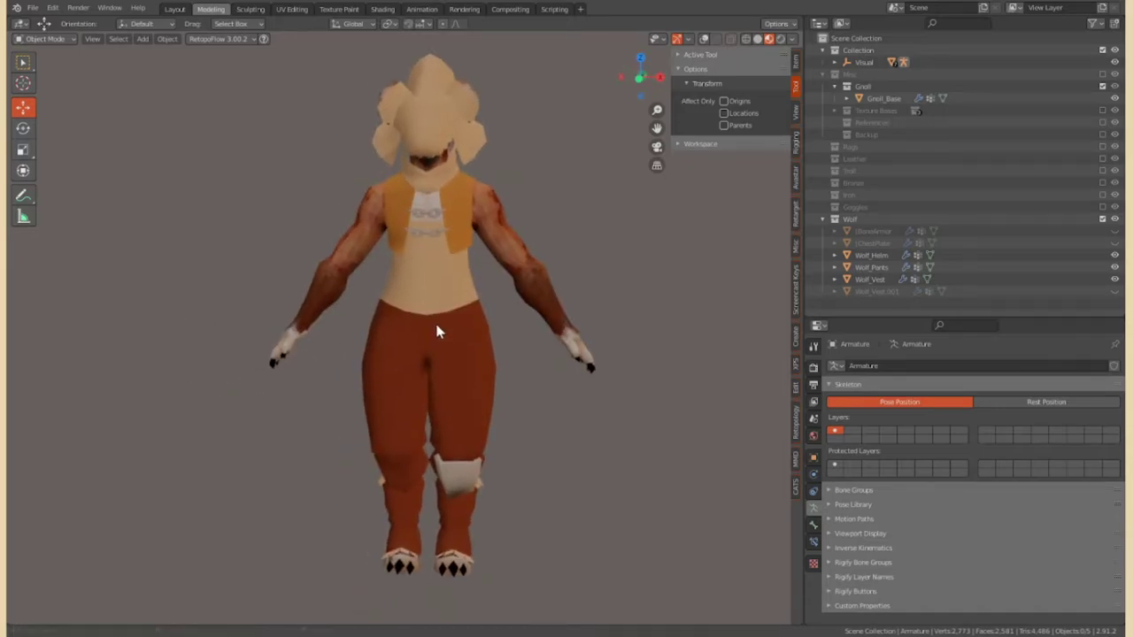
scroll(436, 323, "up", 2)
left_click(435, 240)
scroll(645, 336, "up", 3)
scroll(645, 336, "down", 1)
key("Tab")
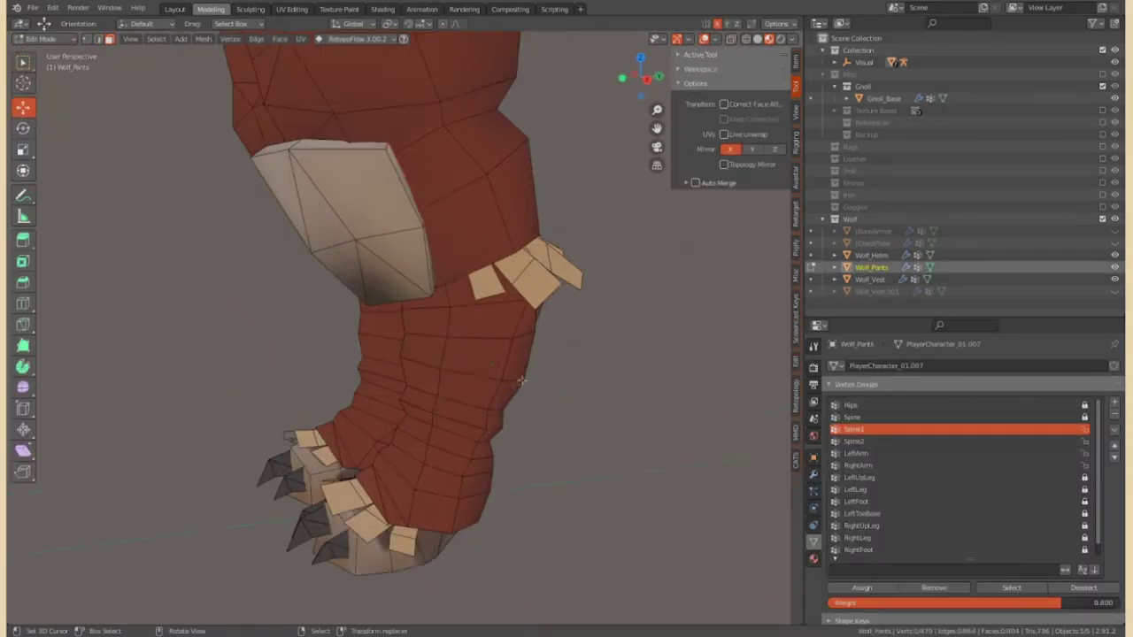
Select a lower-leg face in Wolf_Pants.001 and inset it into a smaller plate
left_click(434, 341)
mouse_move(434, 341)
middle_mouse_down()
mouse_move(413, 557)
mouse_move(322, 558)
middle_mouse_up()
left_click(44, 39)
left_click(49, 53)
key("i")
left_click(434, 364)
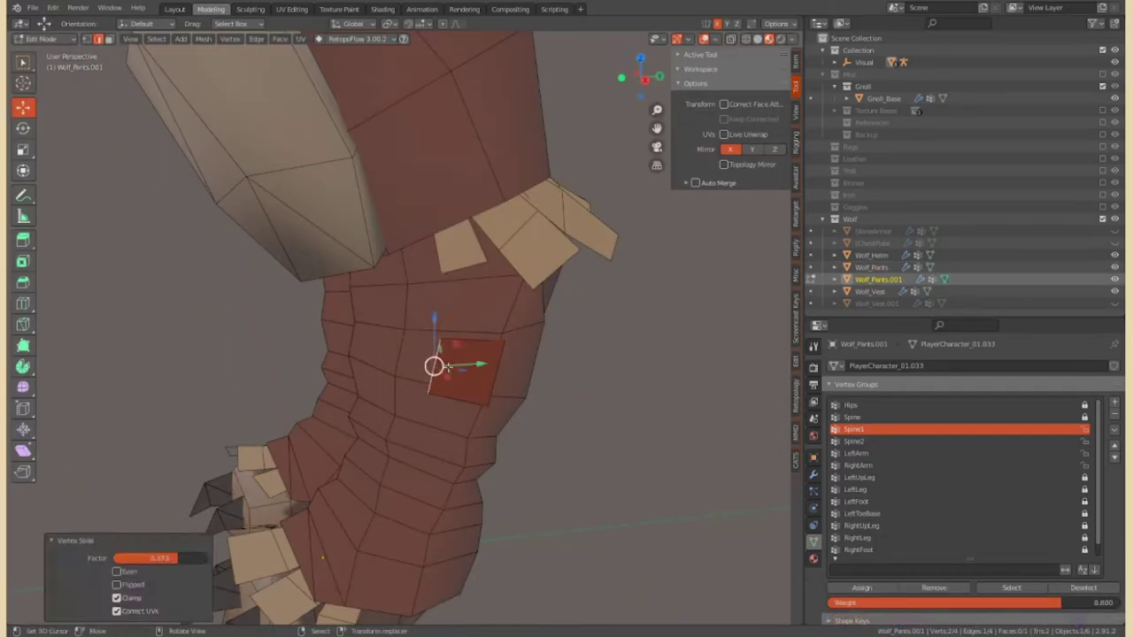
Position and tilt the first shin plate, then duplicate it
key("g")
mouse_move(124, 46)
middle_mouse_down()
mouse_move(644, 357)
mouse_move(531, 354)
middle_mouse_up()
key("g")
mouse_move(105, 37)
middle_mouse_down()
mouse_move(475, 328)
mouse_move(570, 209)
mouse_move(403, 276)
mouse_move(495, 303)
mouse_move(399, 324)
middle_mouse_up()
key("r")
key("g")
key("shift+d")
left_click(475, 329)
Move and rotate the duplicated plates into place around the shin
key("g")
left_click(403, 276)
key("g")
left_click(496, 303)
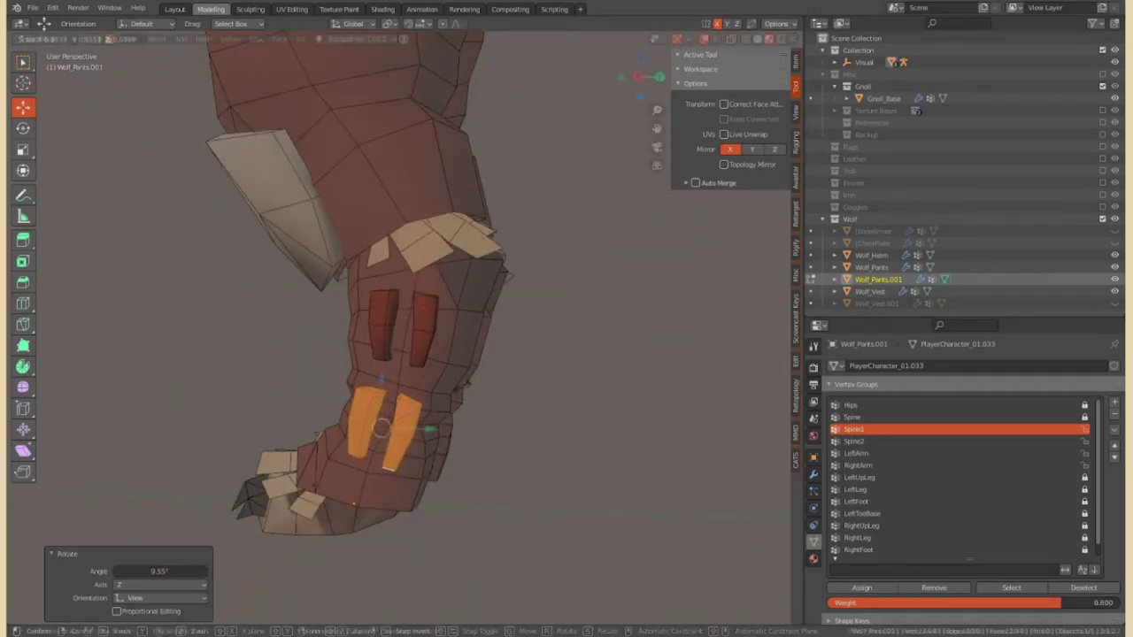
key("g")
left_click(380, 425)
mouse_move(291, 380)
middle_mouse_down()
mouse_move(432, 354)
mouse_move(416, 336)
mouse_move(422, 314)
middle_mouse_up()
key("g")
left_click(407, 330)
key("r")
left_click(421, 314)
Select the linked plate pieces and shift them into position at the back of the leg
key("g")
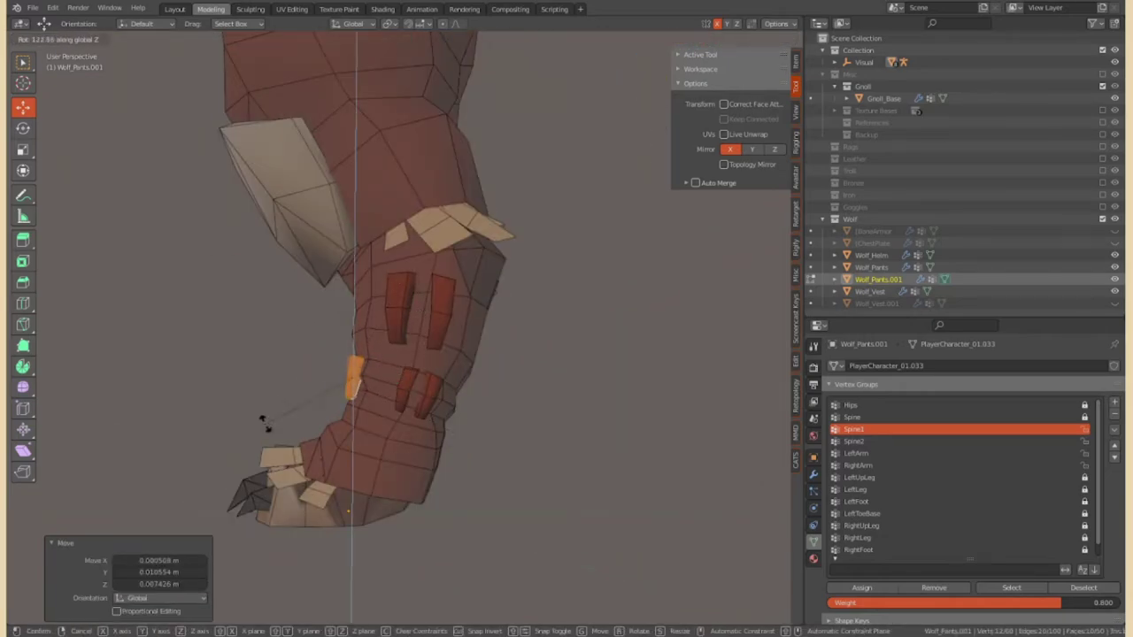
middle_click_drag(401, 384, 426, 335)
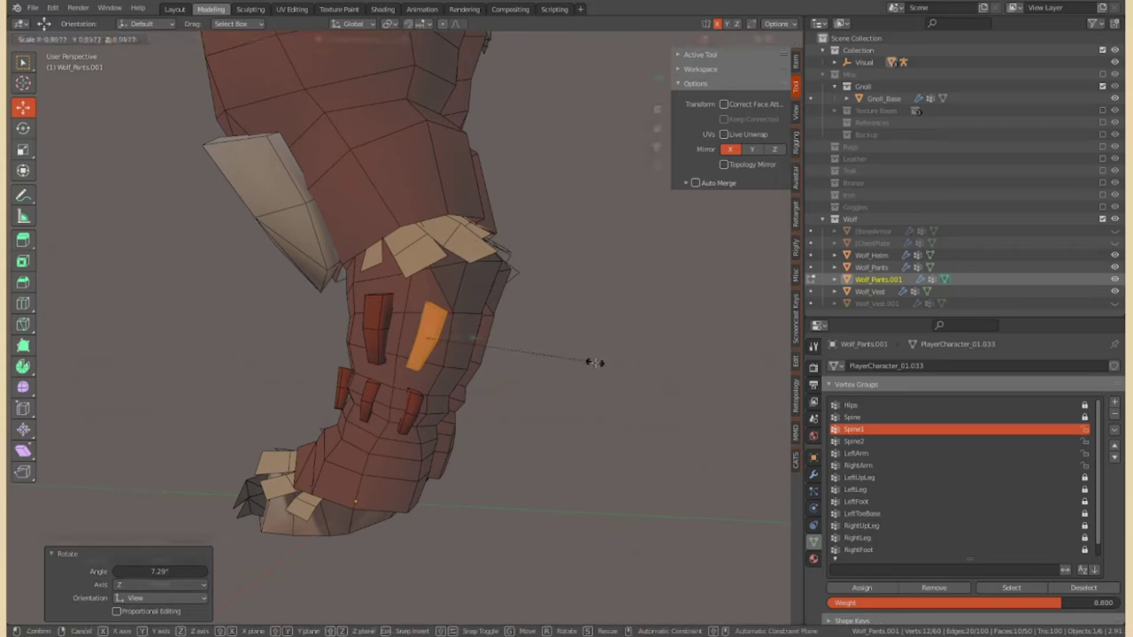
left_click(594, 362)
middle_click_drag(594, 362, 319, 346)
key("l")
key("g")
left_click(299, 405)
mouse_move(299, 404)
middle_mouse_down()
mouse_move(478, 398)
mouse_move(592, 412)
mouse_move(442, 399)
middle_mouse_up()
Move the claw piece and rotate it about the Z axis
key("l")
key("g")
left_click(434, 397)
key("r")
key("z")
left_click(390, 451)
mouse_move(390, 451)
middle_mouse_down()
mouse_move(416, 381)
mouse_move(460, 354)
middle_mouse_up()
Leave Edit Mode, unhide the armature and select its LeftFoot bone
key("Tab")
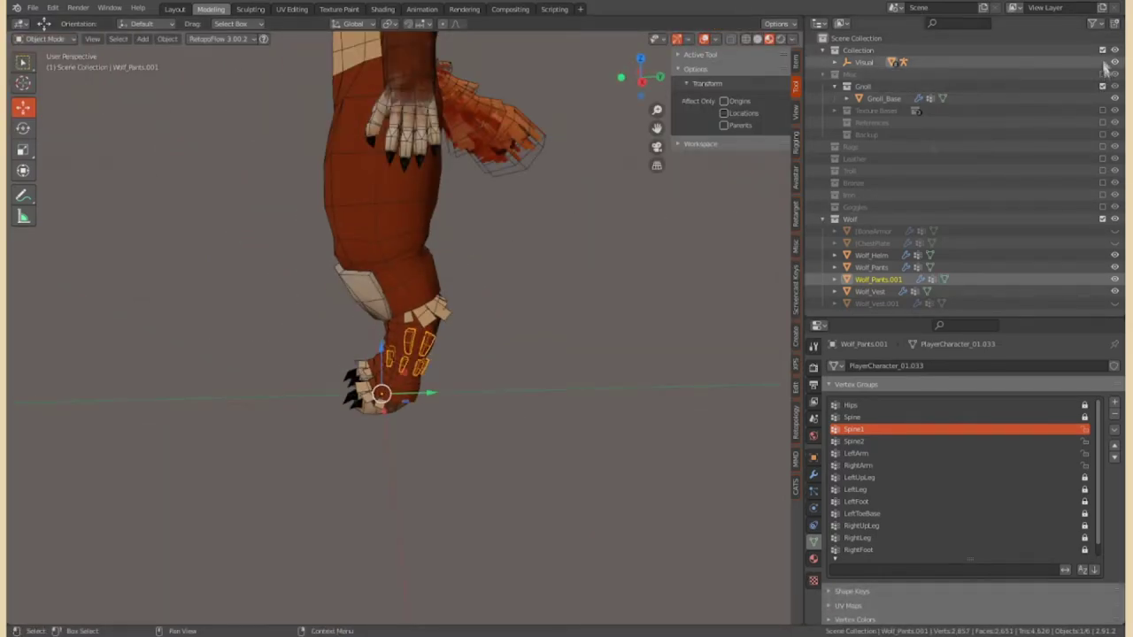
left_click(1103, 75)
left_click(396, 270)
left_click(403, 359)
Rotate LeftFoot to test the plates, then add a Mirror modifier to Wolf_Pants.001
key("r")
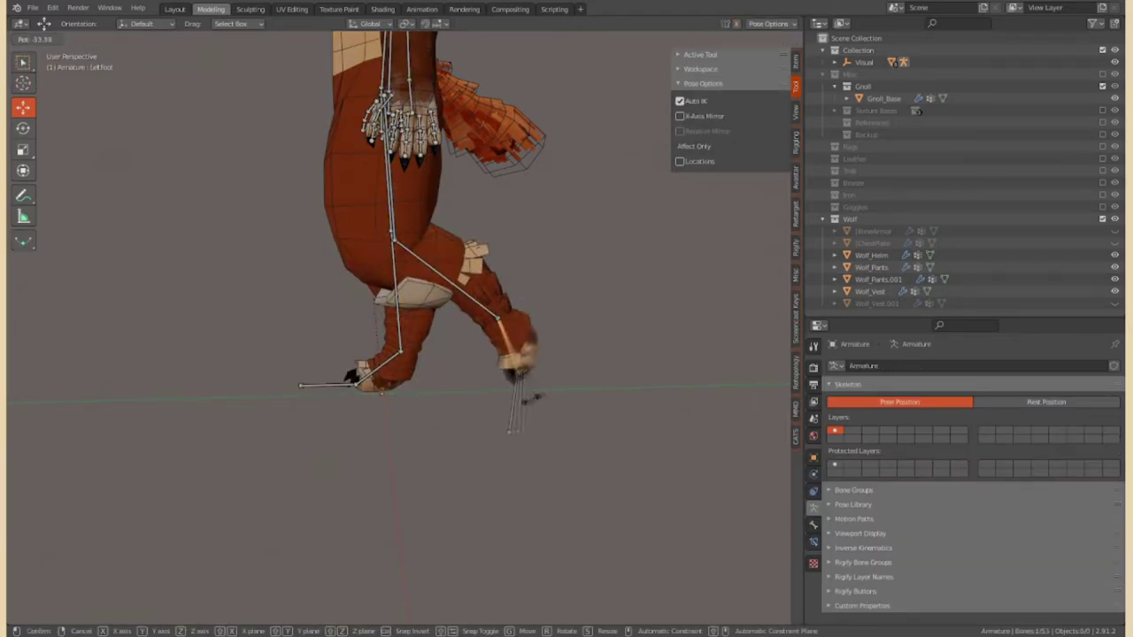
middle_click_drag(416, 354, 440, 327)
left_click(878, 279)
left_click(813, 559)
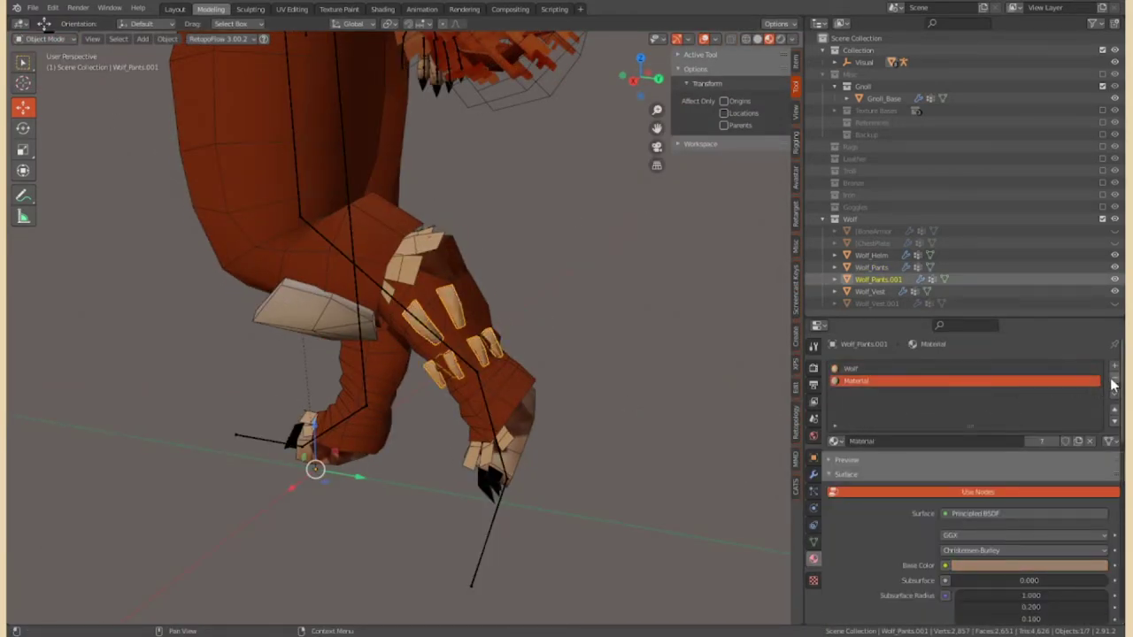
left_click(912, 367)
left_click(875, 492)
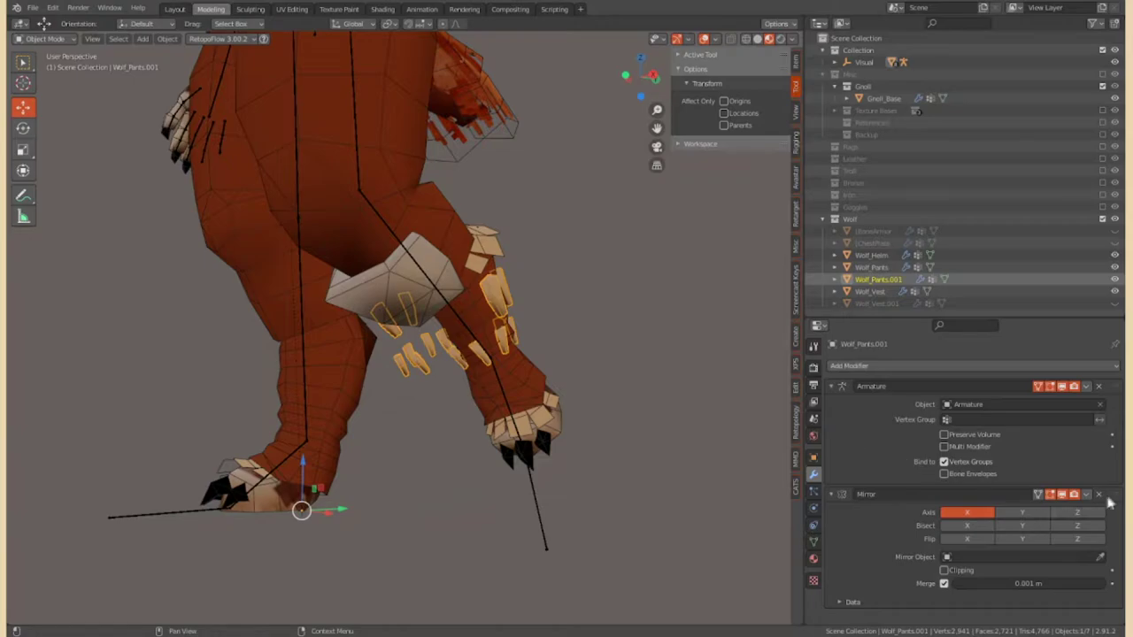
Save, delete the hidden Wolf_Vest.001, and save CackleViking_ArmorV2.blend again
mouse_move(480, 430)
middle_mouse_down()
mouse_move(549, 522)
mouse_move(239, 435)
mouse_move(602, 412)
middle_mouse_up()
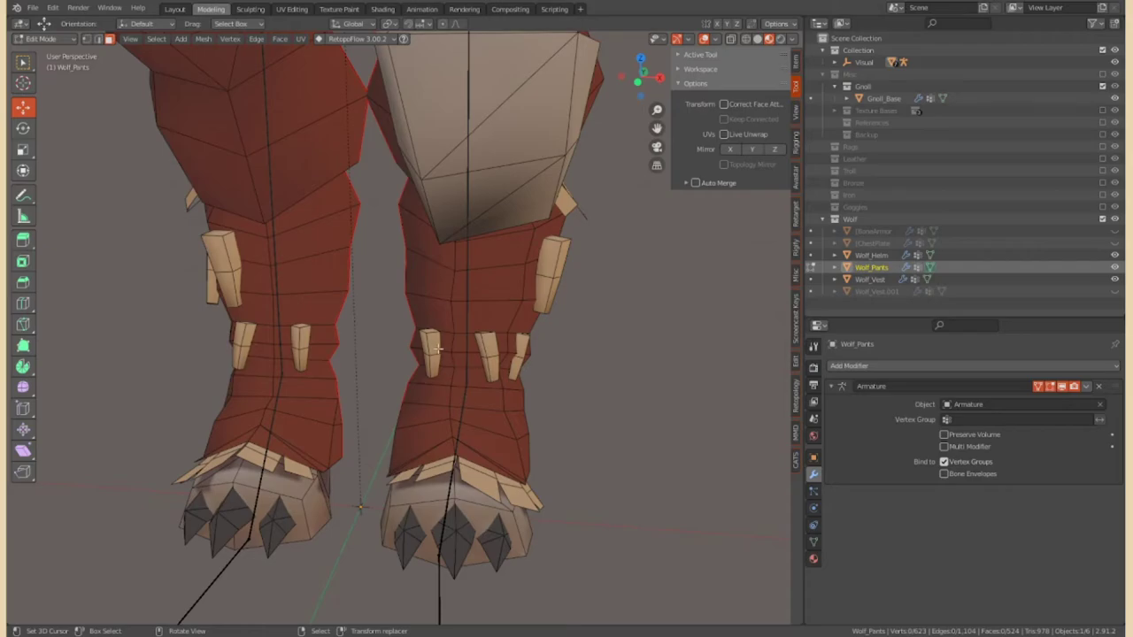
mouse_move(495, 380)
middle_mouse_down()
mouse_move(524, 342)
mouse_move(425, 336)
middle_mouse_up()
key("ctrl+s")
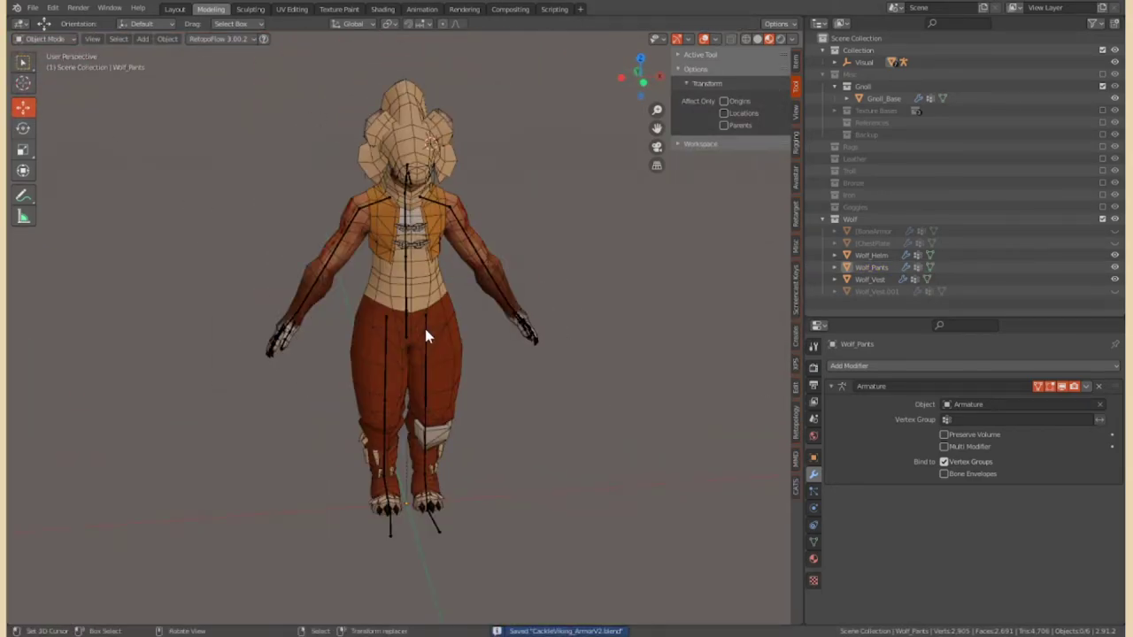
mouse_move(425, 328)
middle_mouse_down()
mouse_move(457, 379)
mouse_move(429, 383)
middle_mouse_up()
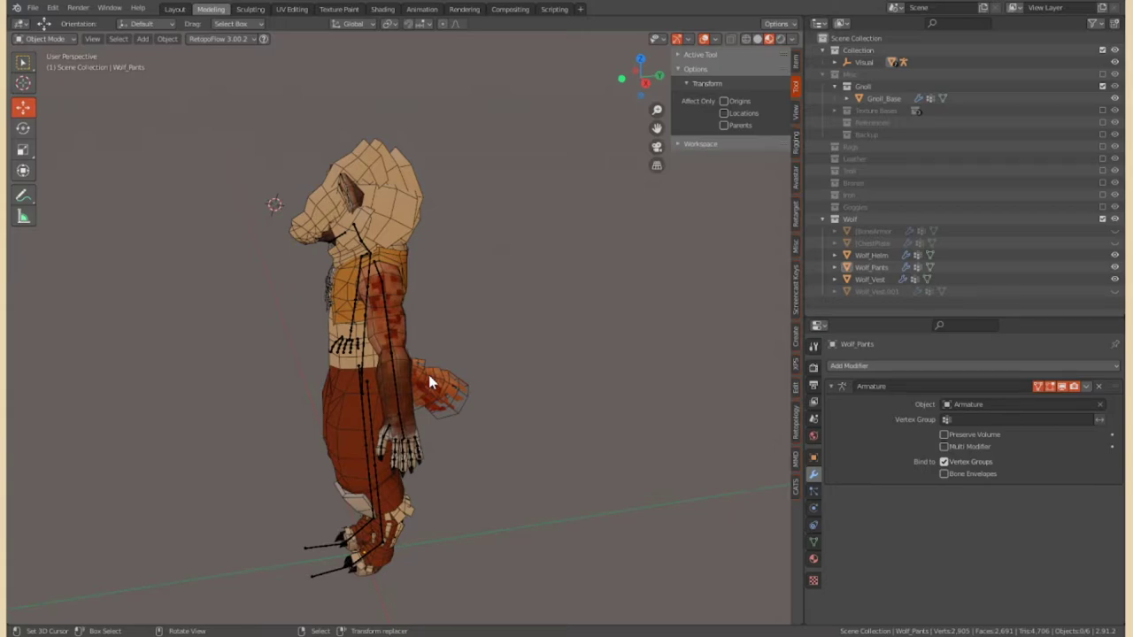
mouse_move(428, 376)
middle_mouse_down()
mouse_move(329, 284)
mouse_move(588, 301)
mouse_move(452, 319)
middle_mouse_up()
key("Delete")
key("ctrl+s")
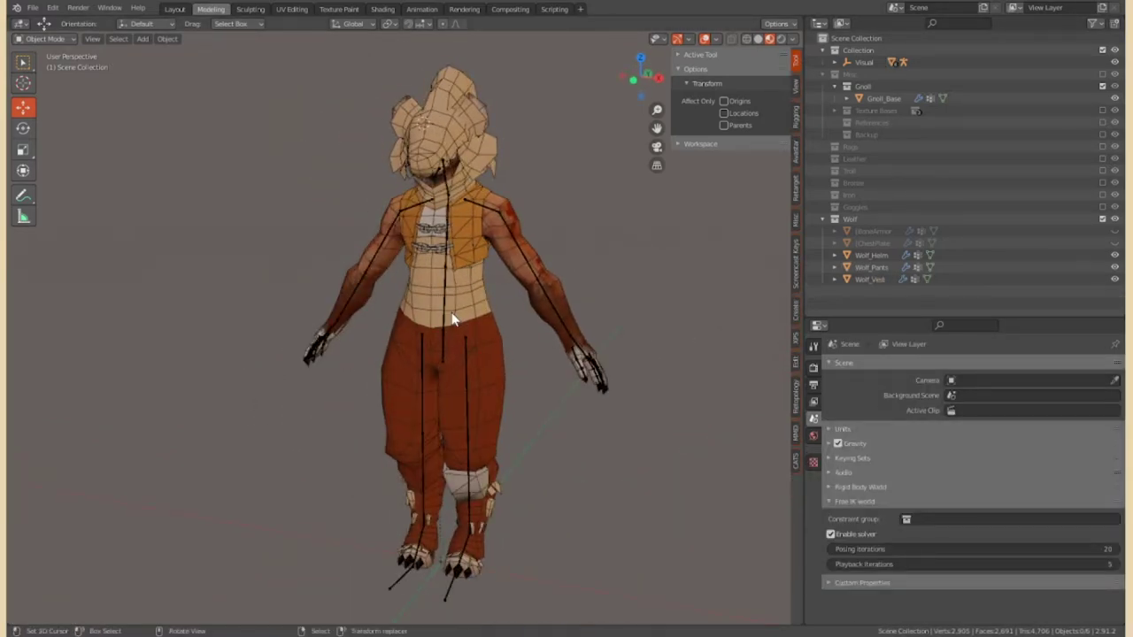
Switch to front orthographic view and select the Gnoll_Base body
key("KP_1")
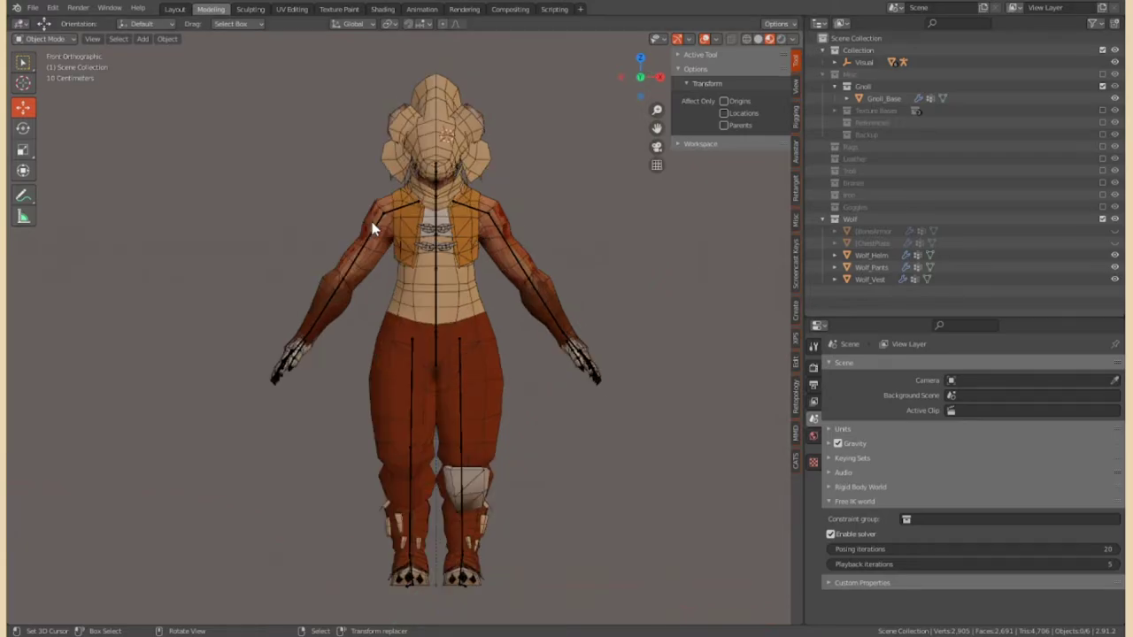
left_click(918, 98)
scroll(549, 318, "up", 3)
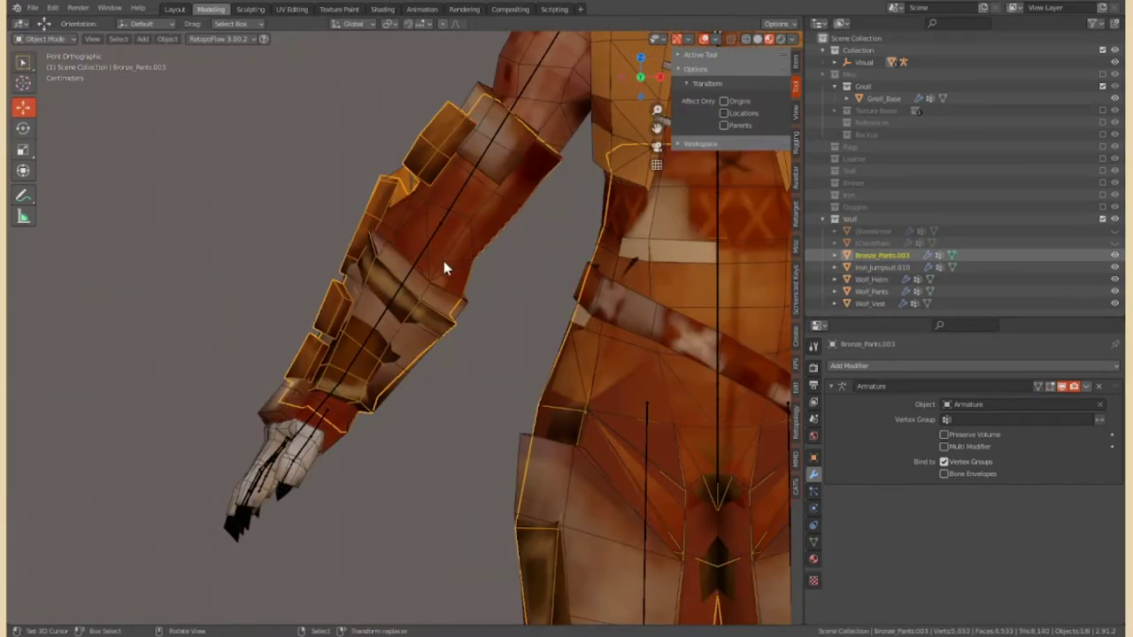
Select the linked arm flaps and separate them into their own object
key("l")
key("ctrl+z")
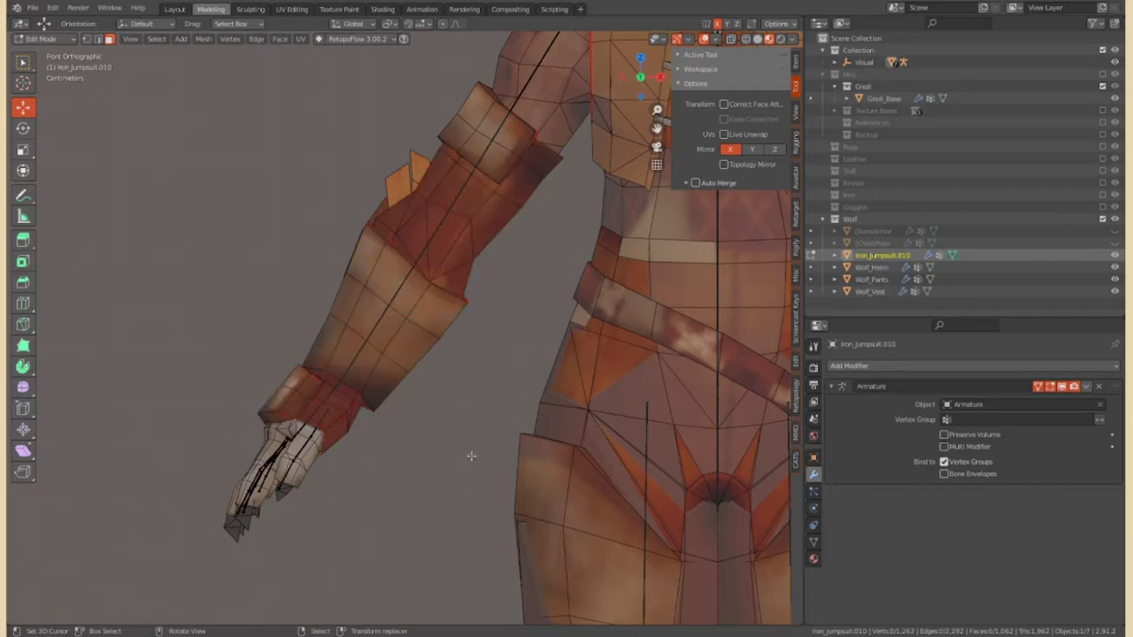
key("p")
key("Tab")
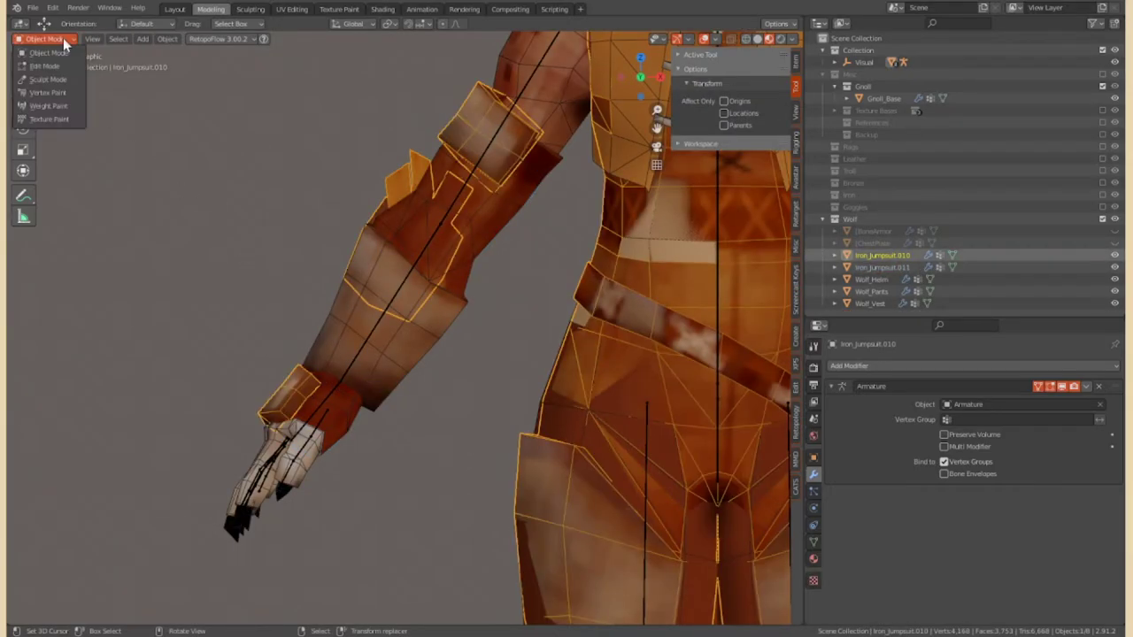
left_click(45, 66)
key("l")
middle_click_drag(355, 225, 320, 239)
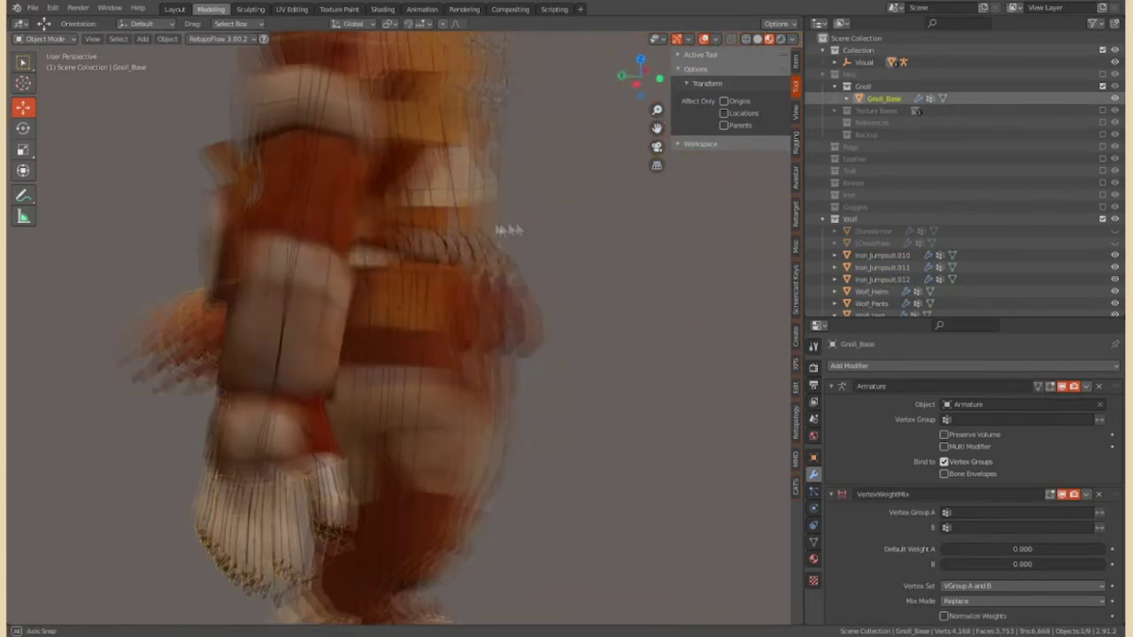
left_click(447, 252)
key("Tab")
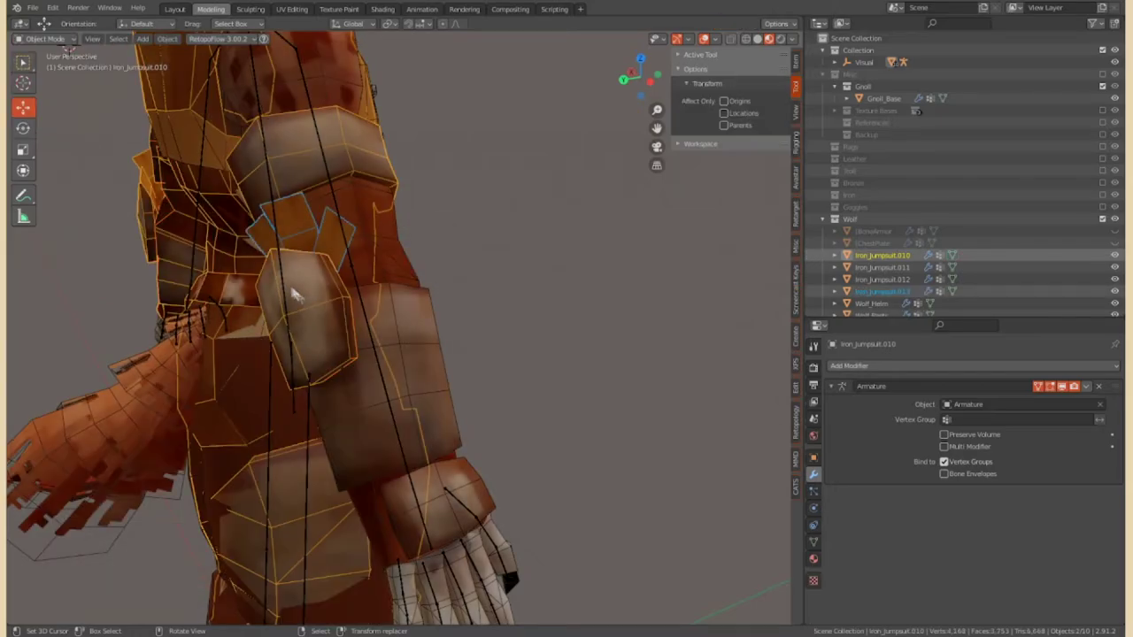
scroll(270, 306, "down", 3)
Frame the arm bracer, then edit and move the Iron_Jumpsuit.013 flaps
left_click(362, 345)
key("Tab")
key("KP_Decimal")
mouse_move(371, 284)
middle_mouse_down()
mouse_move(423, 216)
mouse_move(380, 266)
middle_mouse_up()
left_click(33, 39)
left_click(48, 55)
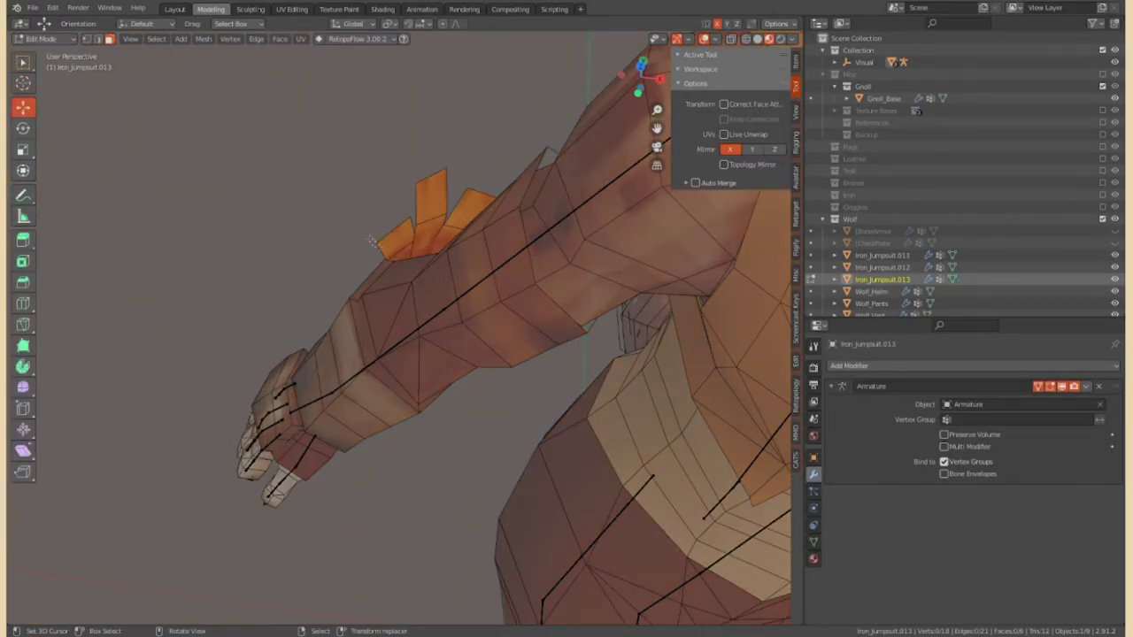
middle_click_drag(321, 294, 465, 327)
key("g")
left_click(58, 54)
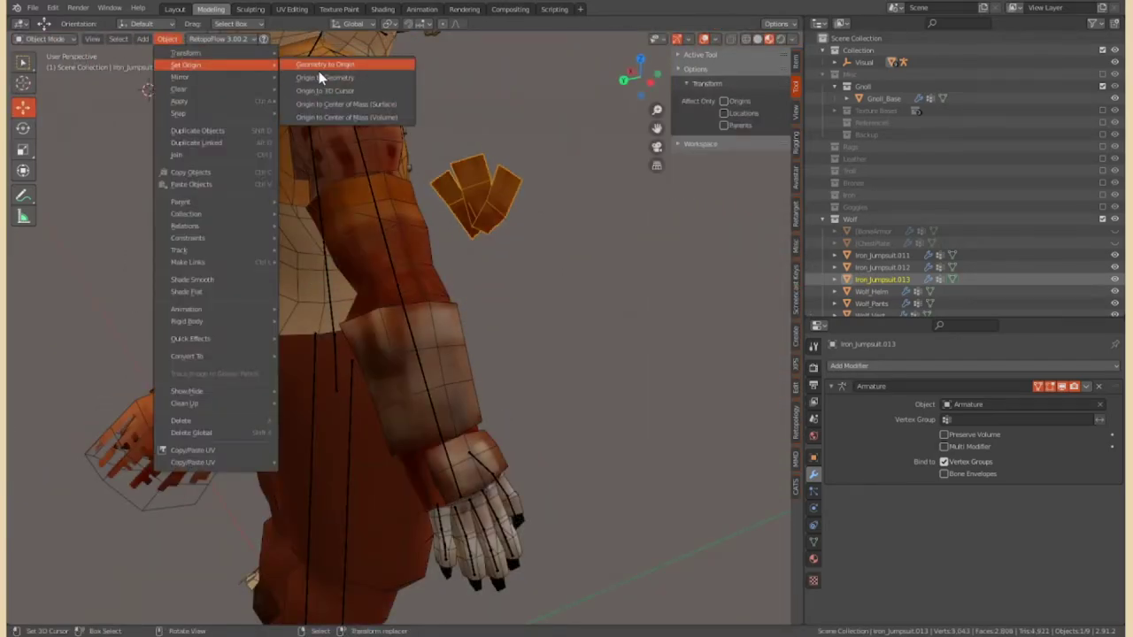
In Iron_Jumpsuit.011 Edit Mode, delete the face ring at the bracer's wrist end
left_click(475, 357)
left_click(34, 39)
left_click(49, 66)
key("shift+h")
mouse_move(336, 336)
middle_mouse_down()
mouse_move(372, 350)
mouse_move(372, 326)
middle_mouse_up()
key("Escape")
scroll(372, 325, "up", 4)
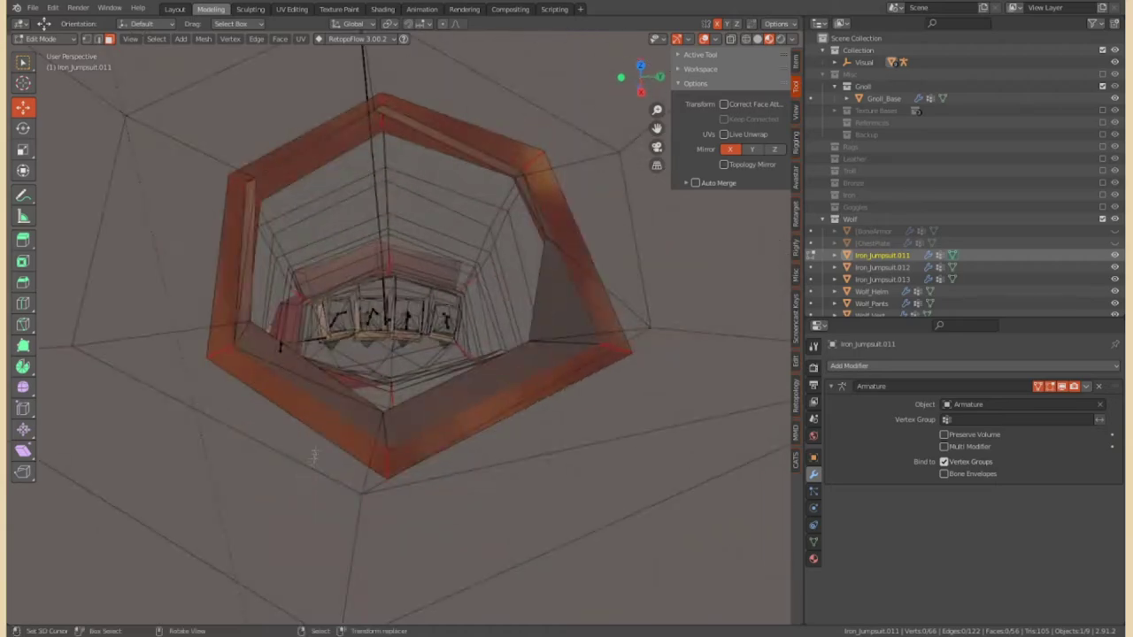
key("x")
left_click(366, 324)
Merge the wrist-seam vertices at center and nudge a forearm vertex in front view
middle_click_drag(365, 324, 377, 380)
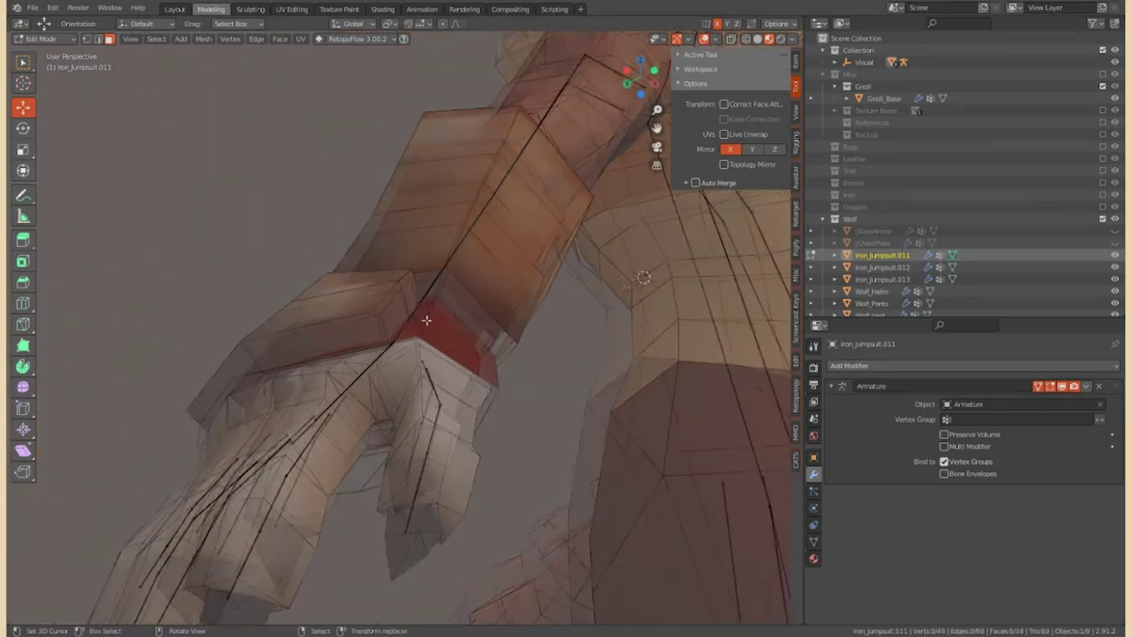
key("m")
left_click(436, 393)
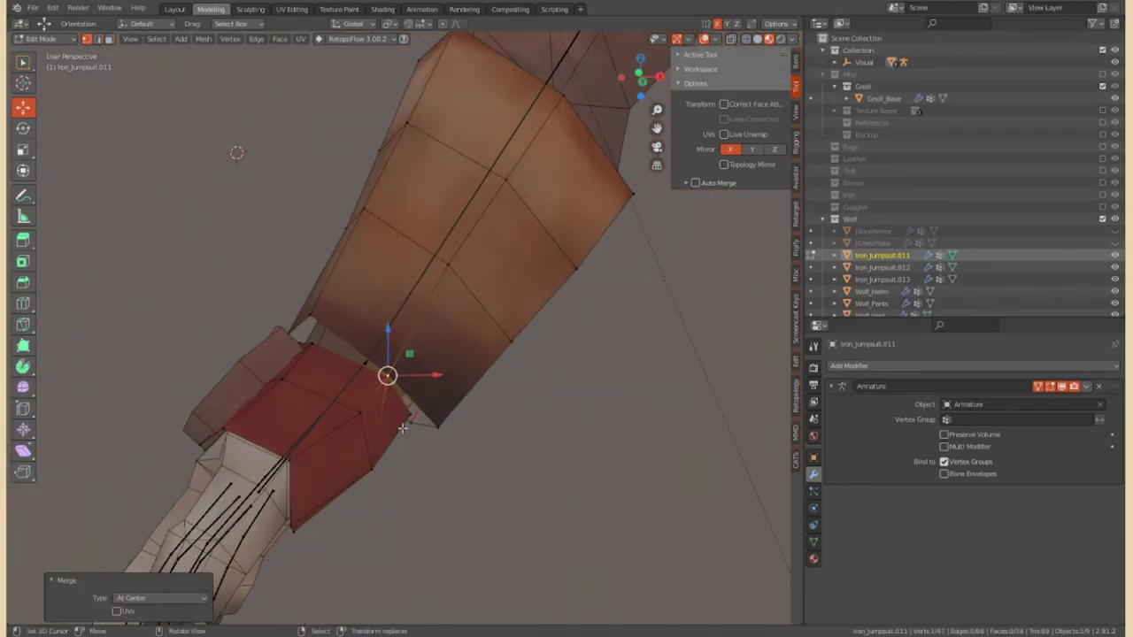
middle_click_drag(436, 393, 410, 364)
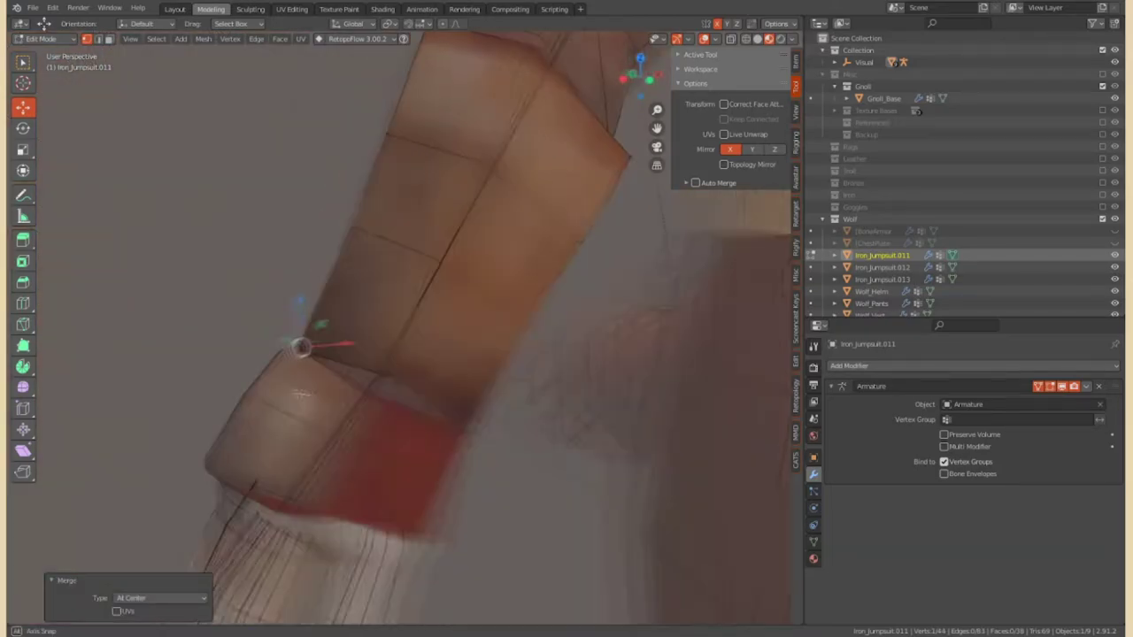
middle_click_drag(471, 303, 283, 326)
key("KP_1")
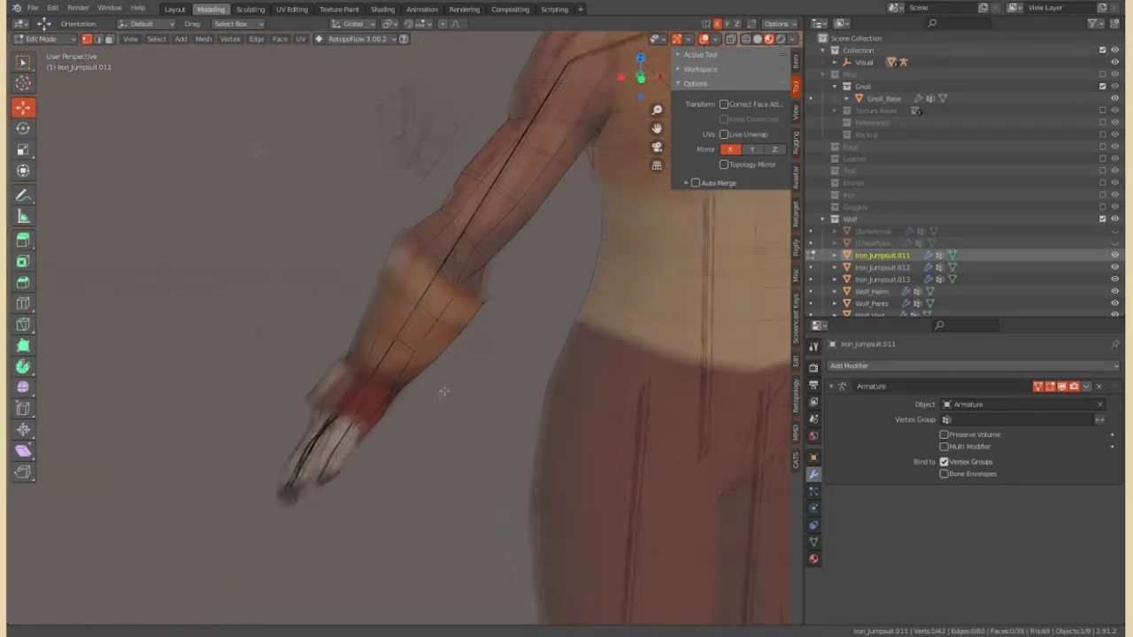
left_click_drag(505, 311, 502, 315)
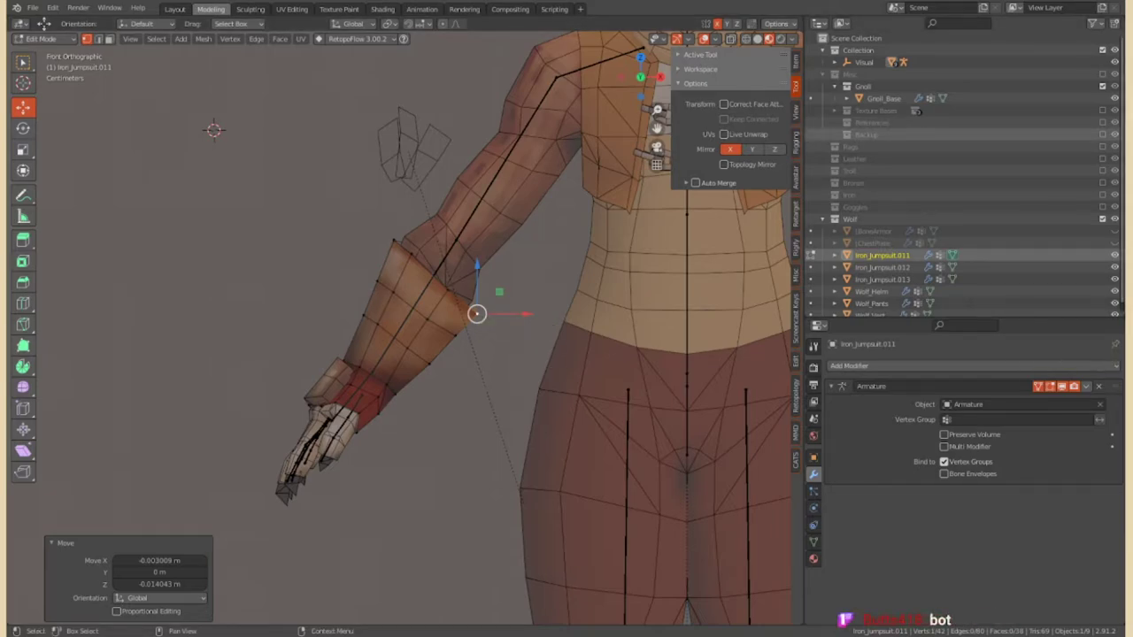
key("Tab")
scroll(476, 314, "down", 5)
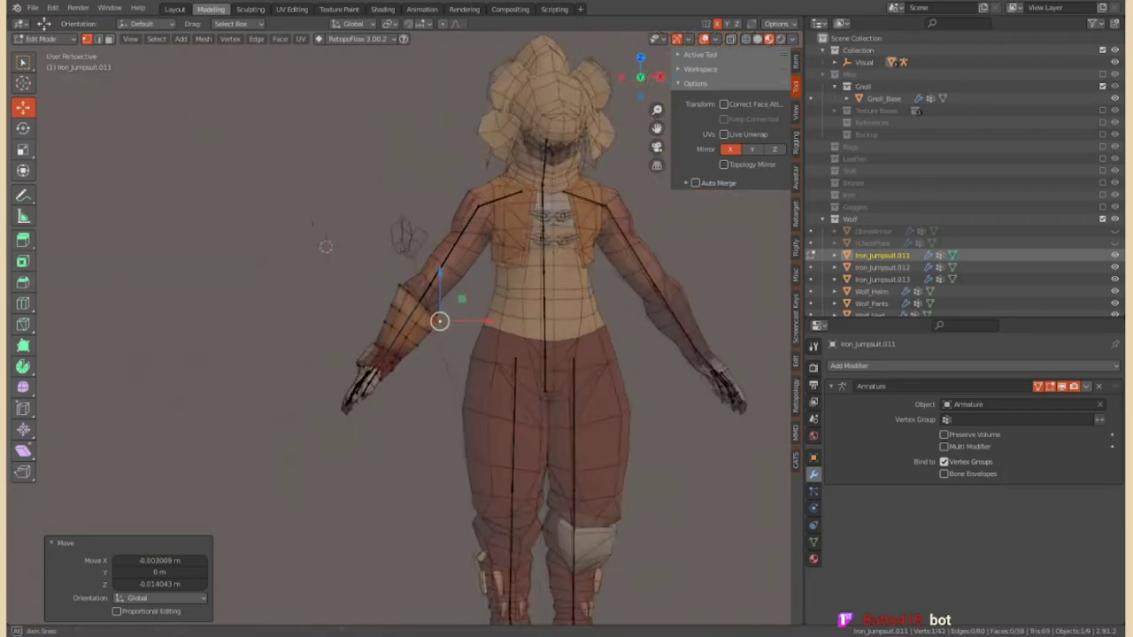
Rotate the Iron_Jumpsuit.013 flaps object to line up with the forearm bracer
middle_click_drag(476, 314, 372, 265)
left_click(425, 266)
key("r")
left_click(493, 416)
mouse_move(493, 417)
middle_mouse_down()
mouse_move(434, 232)
mouse_move(514, 309)
middle_mouse_up()
scroll(434, 232, "up", 3)
key("r")
In Edit Mode, rotate and move individual flap pieces so they follow the top of the arm
key("Tab")
key("l")
key("r")
left_click(408, 300)
mouse_move(408, 300)
middle_mouse_down()
mouse_move(418, 161)
mouse_move(443, 265)
mouse_move(537, 267)
mouse_move(491, 193)
mouse_move(443, 265)
mouse_move(449, 299)
mouse_move(589, 392)
mouse_move(463, 286)
middle_mouse_up()
key("g")
left_click(435, 255)
key("r")
left_click(443, 265)
key("r")
left_click(491, 193)
left_click(511, 197)
key("Tab")
Shift Iron_Jumpsuit.010 closer to the arm and move two of its flap faces
left_click(463, 321)
mouse_move(539, 271)
middle_mouse_down()
mouse_move(516, 245)
mouse_move(536, 189)
mouse_move(461, 265)
mouse_move(387, 309)
middle_mouse_up()
key("Tab")
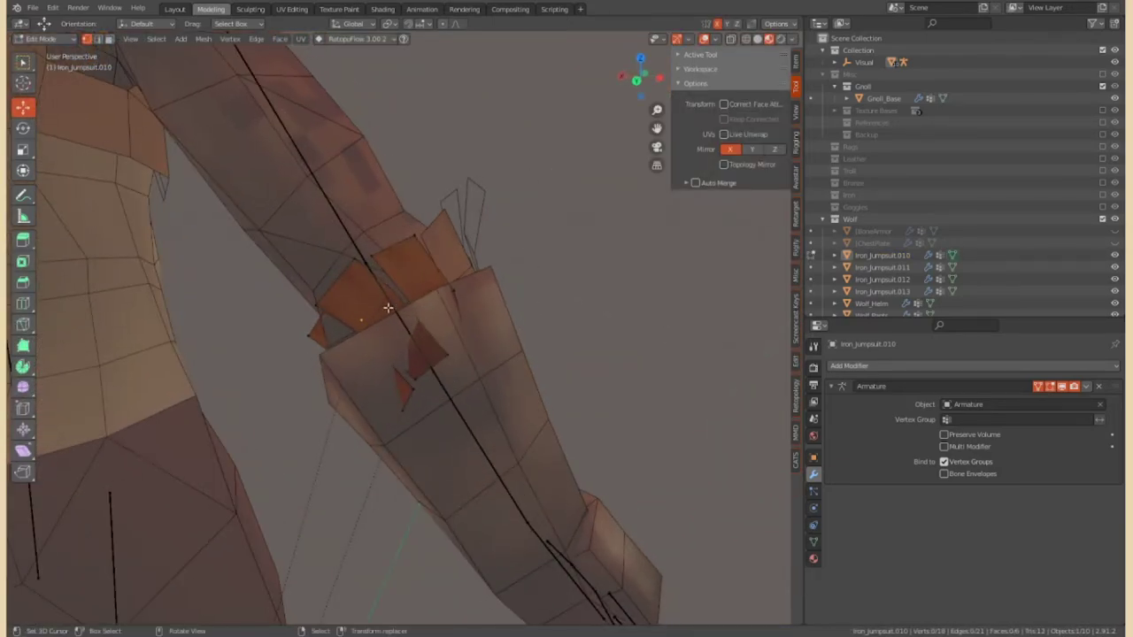
left_click_drag(354, 265, 416, 319)
mouse_move(416, 319)
middle_mouse_down()
mouse_move(463, 298)
mouse_move(485, 391)
mouse_move(405, 362)
middle_mouse_up()
left_click(404, 362, "shift")
left_click_drag(419, 389, 434, 381)
Vertex-slide a flap edge of Iron_Jumpsuit.010 to fit the plates at the elbow
scroll(534, 251, "up", 5)
scroll(424, 290, "down", 5)
mouse_move(423, 291)
middle_mouse_down()
mouse_move(381, 336)
mouse_move(433, 342)
middle_mouse_up()
left_click(381, 336)
key("shift+v")
left_click(377, 333)
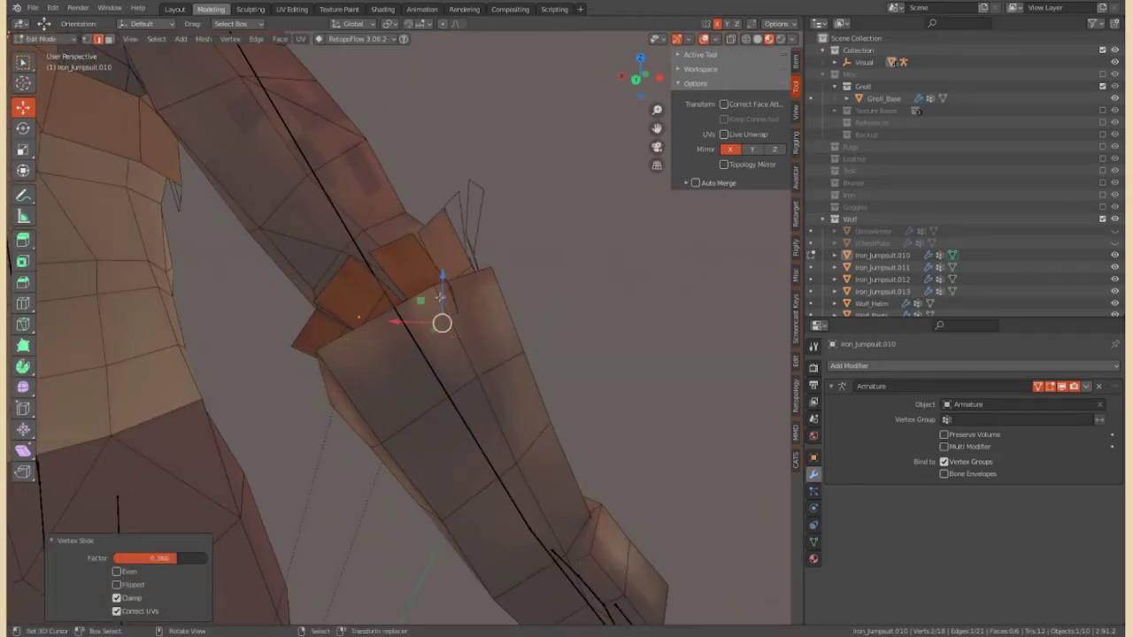
mouse_move(463, 297)
middle_mouse_down()
mouse_move(421, 245)
mouse_move(389, 309)
mouse_move(316, 324)
middle_mouse_up()
key("Tab")
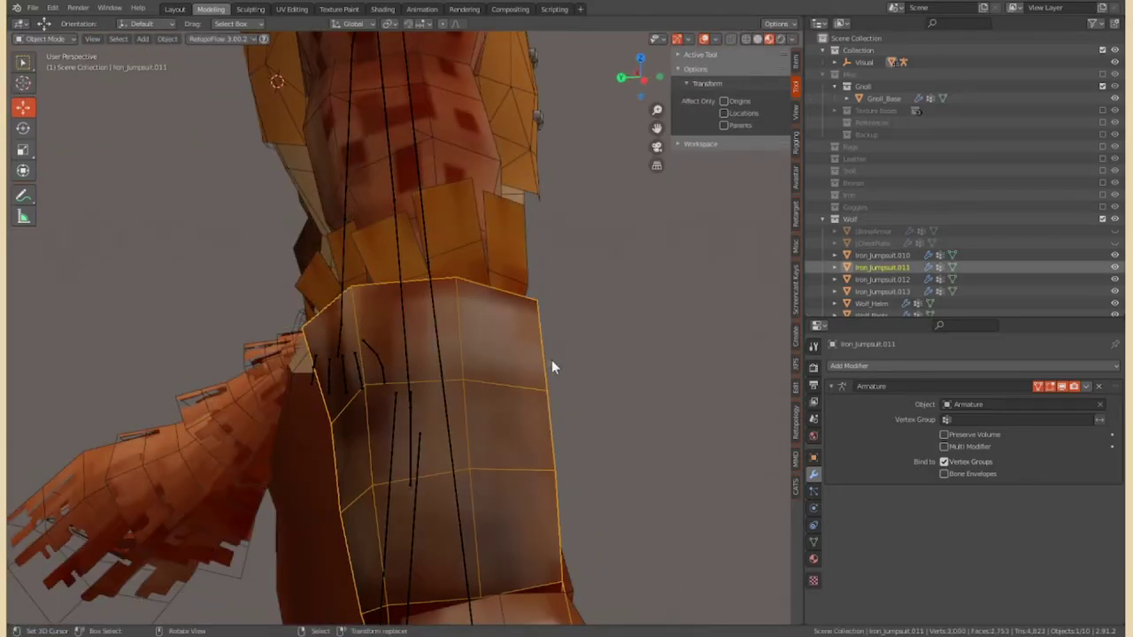
Rotate Iron_Jumpsuit.013 slightly and slide its flap vertices in Edit Mode
left_click(437, 260)
key("r")
left_click(423, 268)
key("Tab")
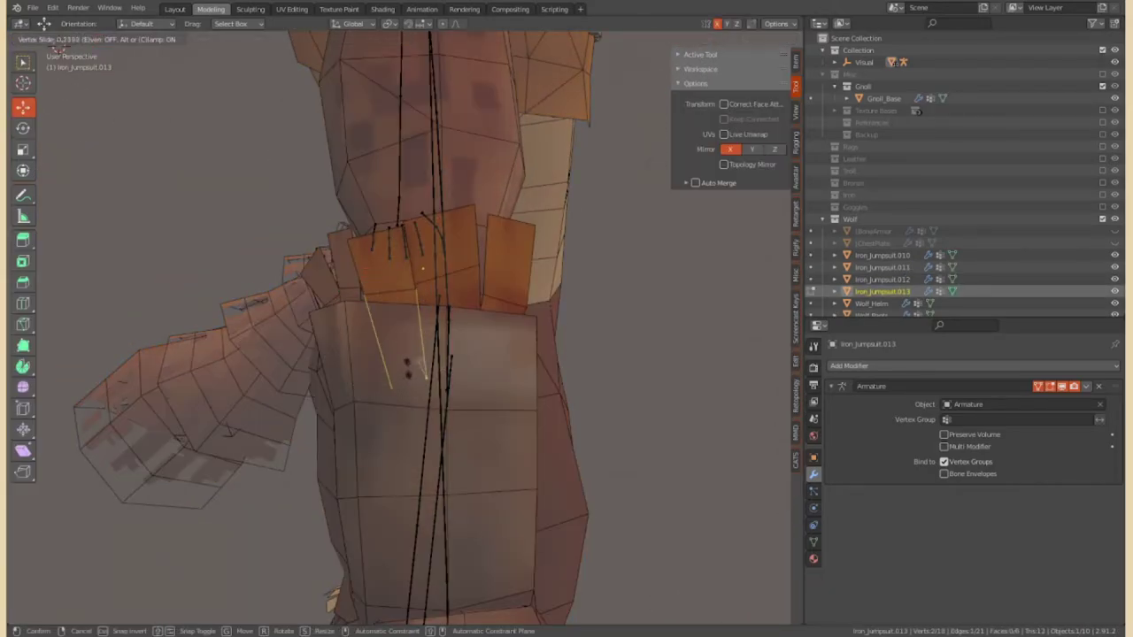
left_click(57, 48)
middle_click_drag(56, 49, 66, 92)
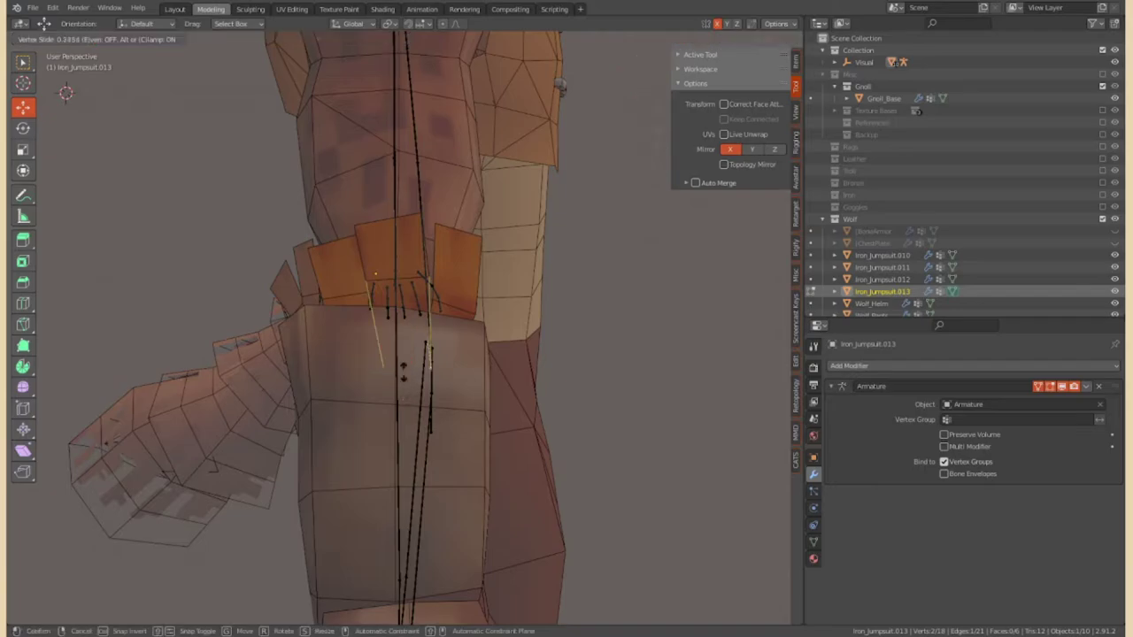
left_click(390, 371)
middle_click_drag(390, 371, 414, 383)
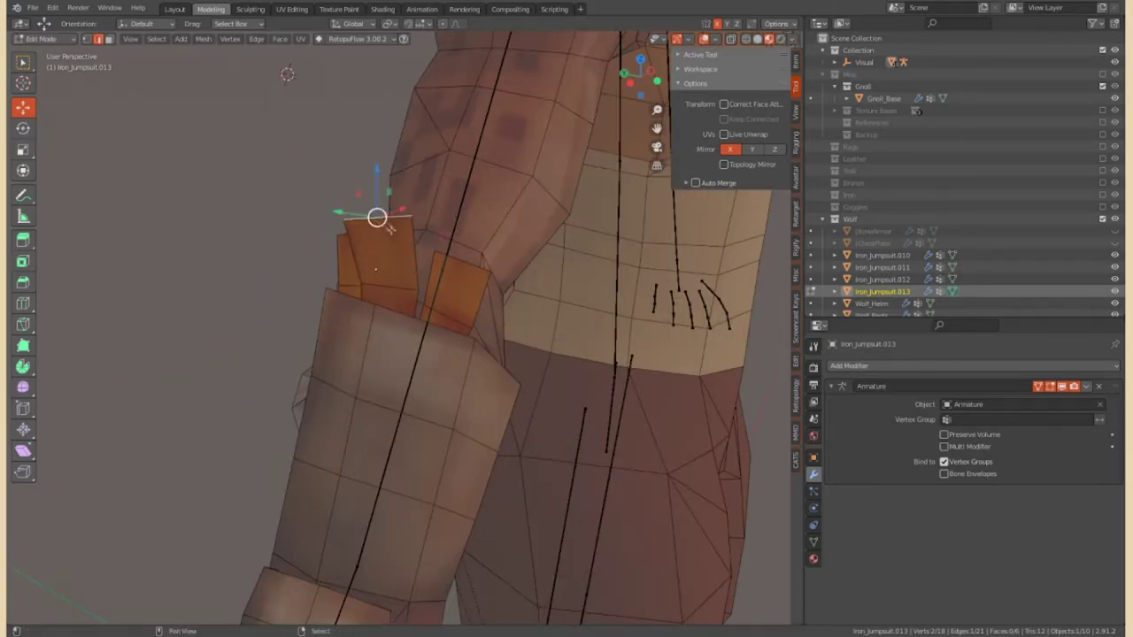
middle_click_drag(389, 227, 307, 261)
key("Tab")
Duplicate Iron_Jumpsuit.010, then rotate and move the copy to fill the gap around the arm
left_click(306, 260)
key("KP_Decimal")
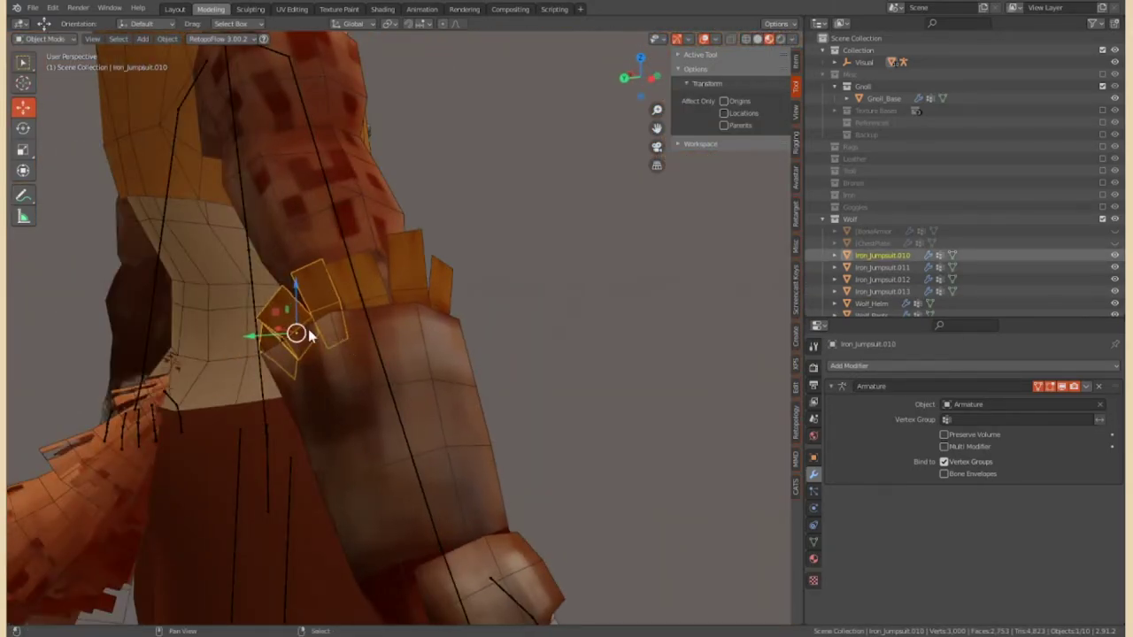
middle_click_drag(308, 335, 371, 293)
key("shift+d")
key("r")
key("g")
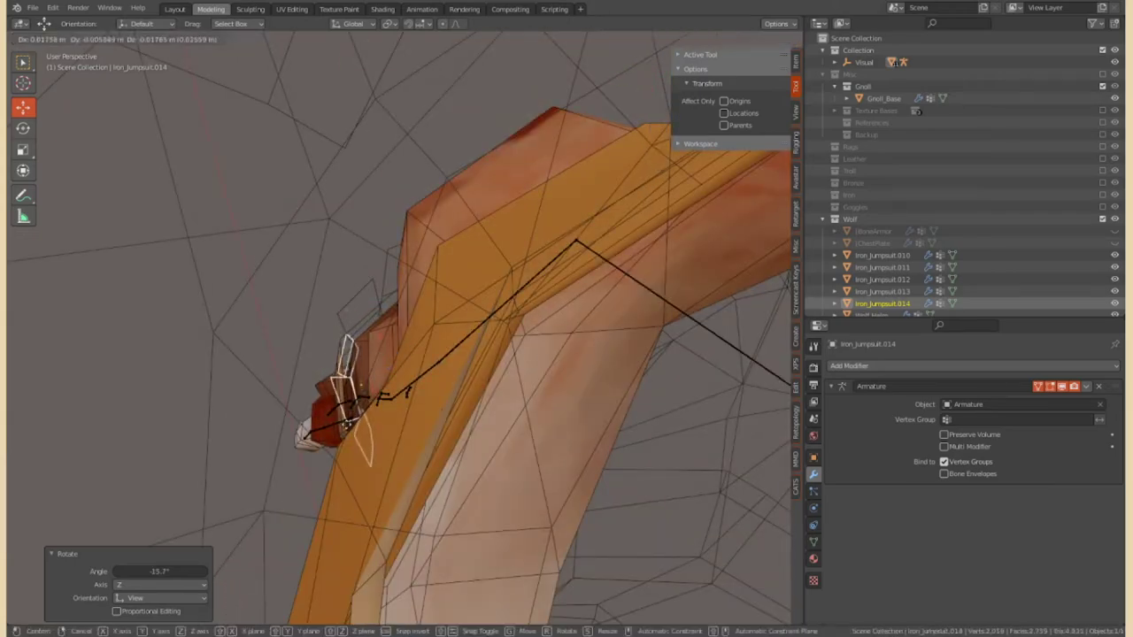
left_click(354, 392)
mouse_move(354, 392)
middle_mouse_down()
mouse_move(435, 362)
mouse_move(417, 316)
mouse_move(527, 276)
middle_mouse_up()
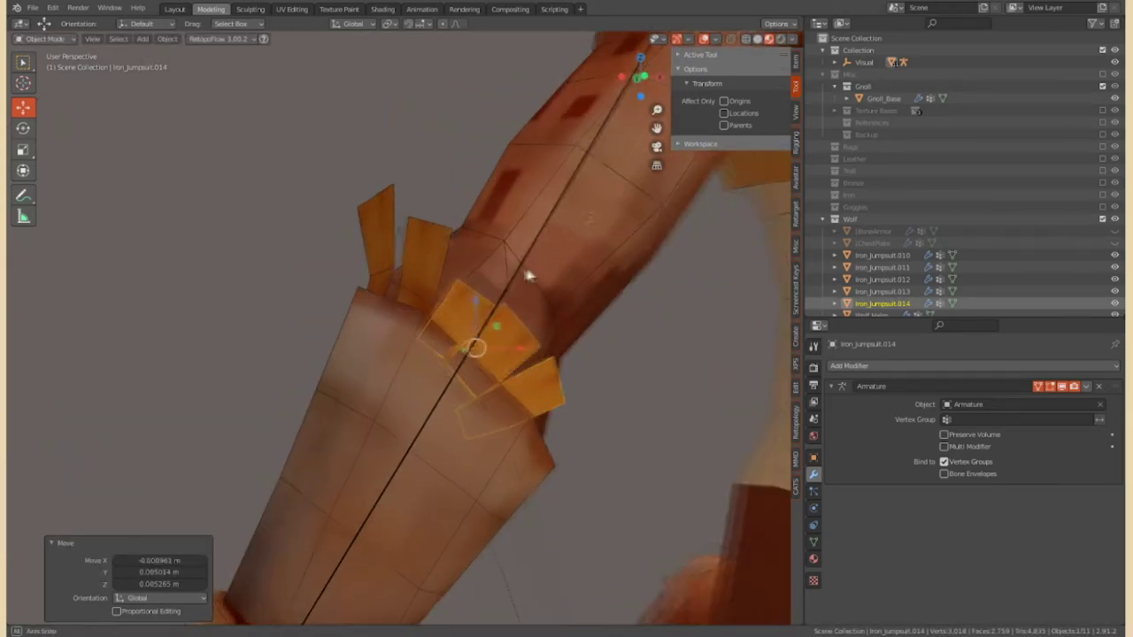
key("Tab")
key("Return")
Join the loose flap objects into Iron_Jumpsuit.013 from the Object menu
middle_click_drag(425, 354, 523, 372)
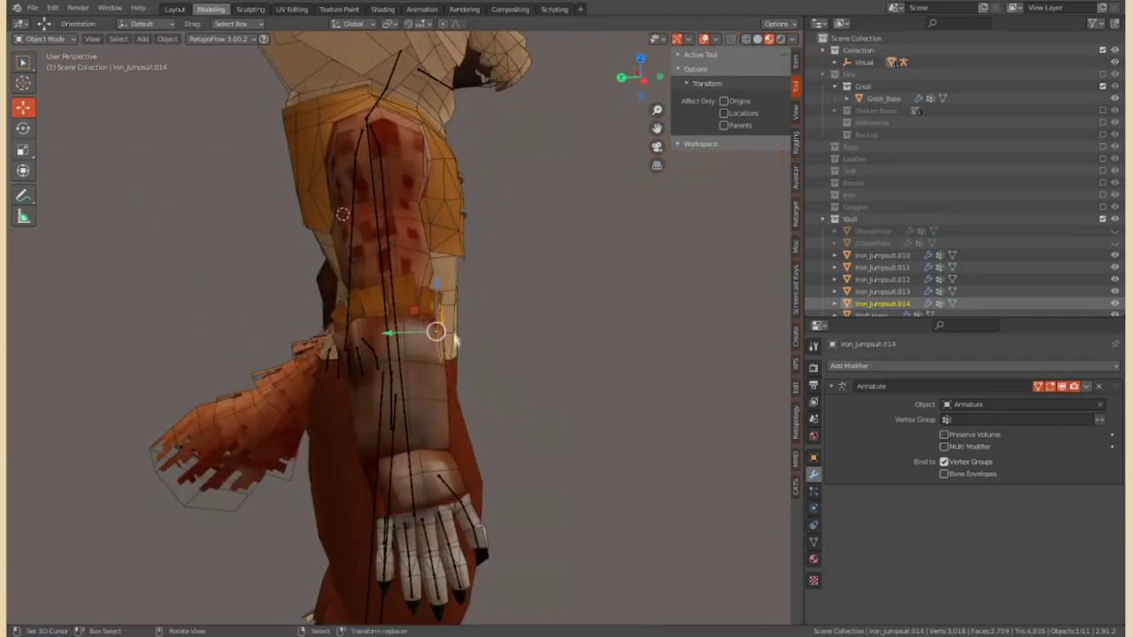
left_click(167, 39)
middle_click_drag(537, 354, 397, 397)
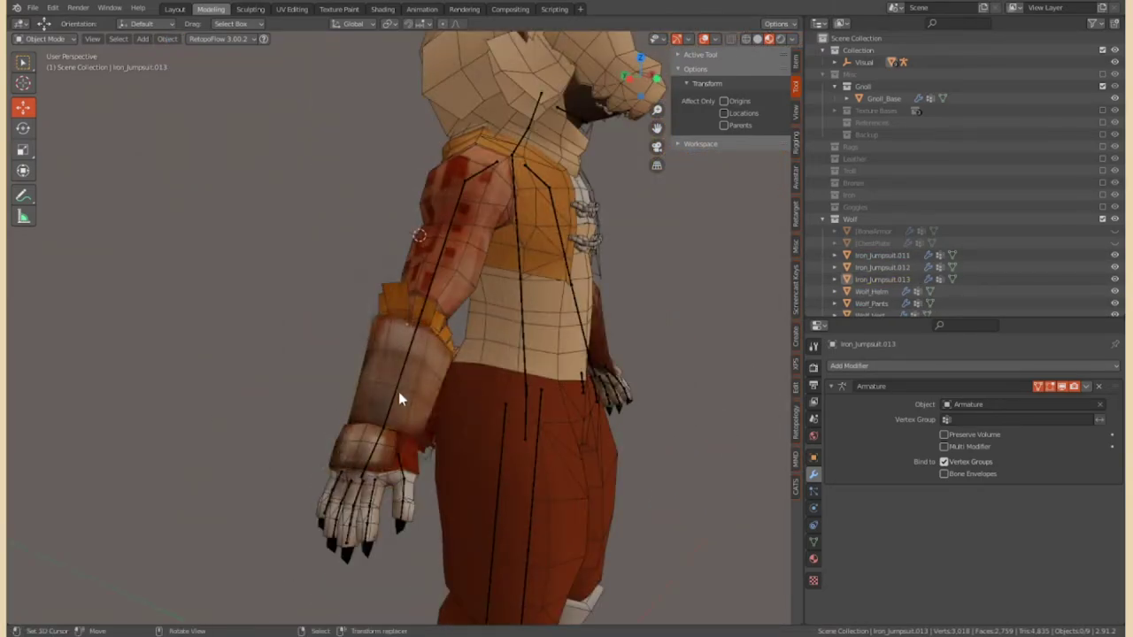
Give bracer Iron_Jumpsuit.011 the Leather.002 material and set its normals from faces
left_click(398, 398)
left_click(813, 559)
left_click(834, 417)
left_click(865, 469)
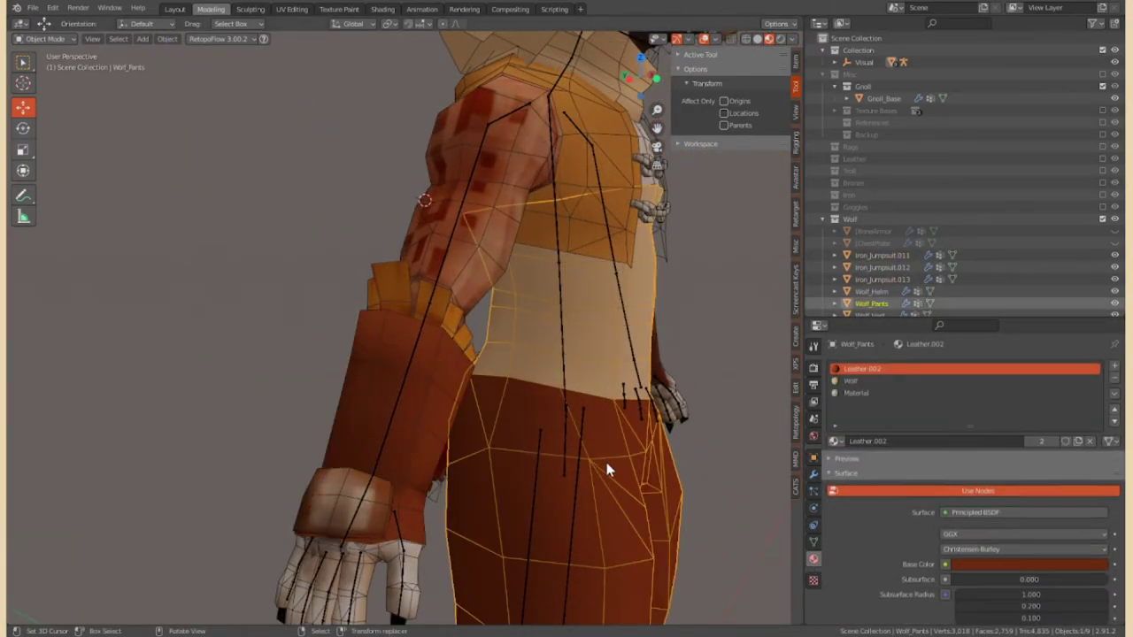
key("Tab")
key("alt+n")
left_click(182, 383)
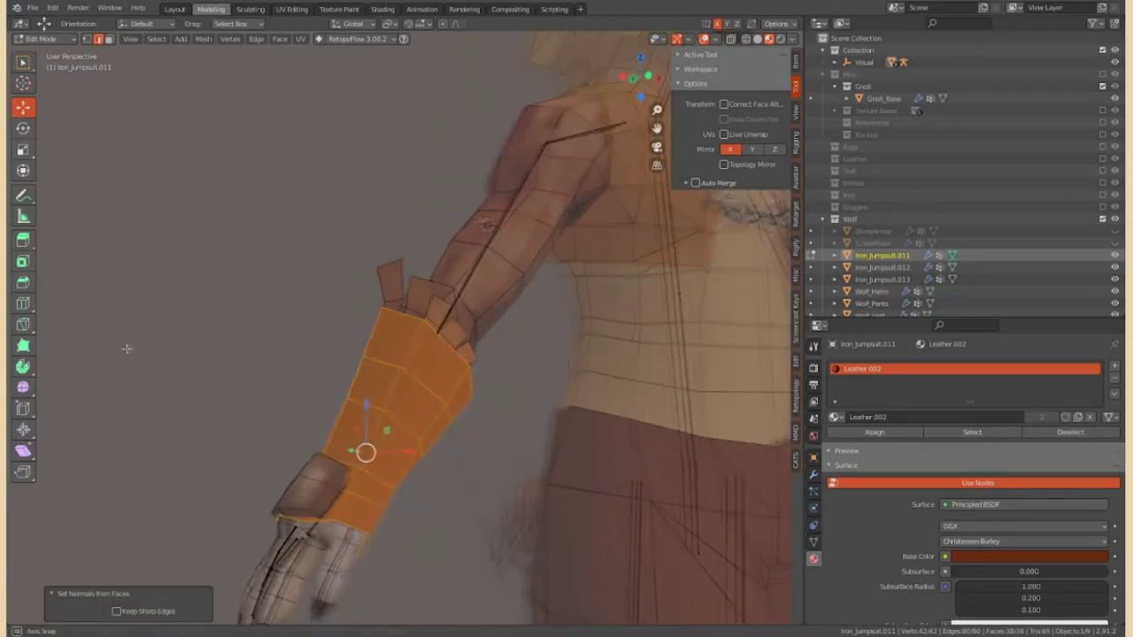
left_click(35, 39)
left_click(42, 54)
Select a linked piece of wrist band Iron_Jumpsuit.012 and move it along the forearm
mouse_move(273, 332)
middle_mouse_down()
mouse_move(379, 403)
mouse_move(329, 468)
middle_mouse_up()
left_click(328, 468)
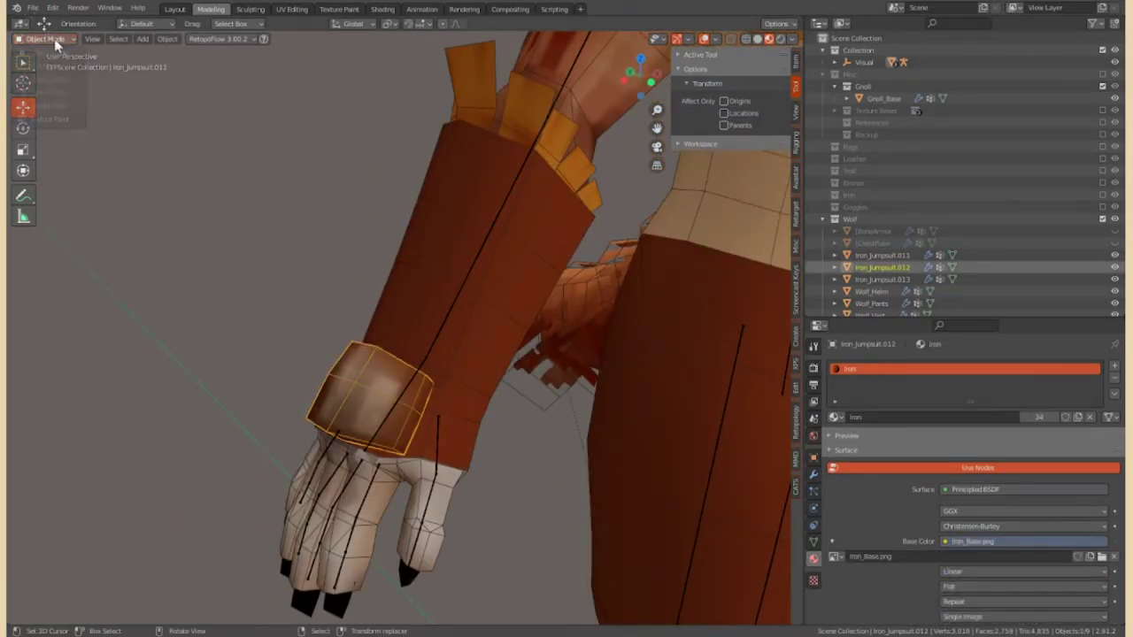
key("Tab")
middle_click_drag(346, 396, 343, 395)
left_click_drag(343, 396, 270, 356)
key("l")
mouse_move(270, 356)
middle_mouse_down()
mouse_move(400, 359)
mouse_move(339, 293)
mouse_move(346, 212)
mouse_move(425, 141)
middle_mouse_up()
key("ctrl+l")
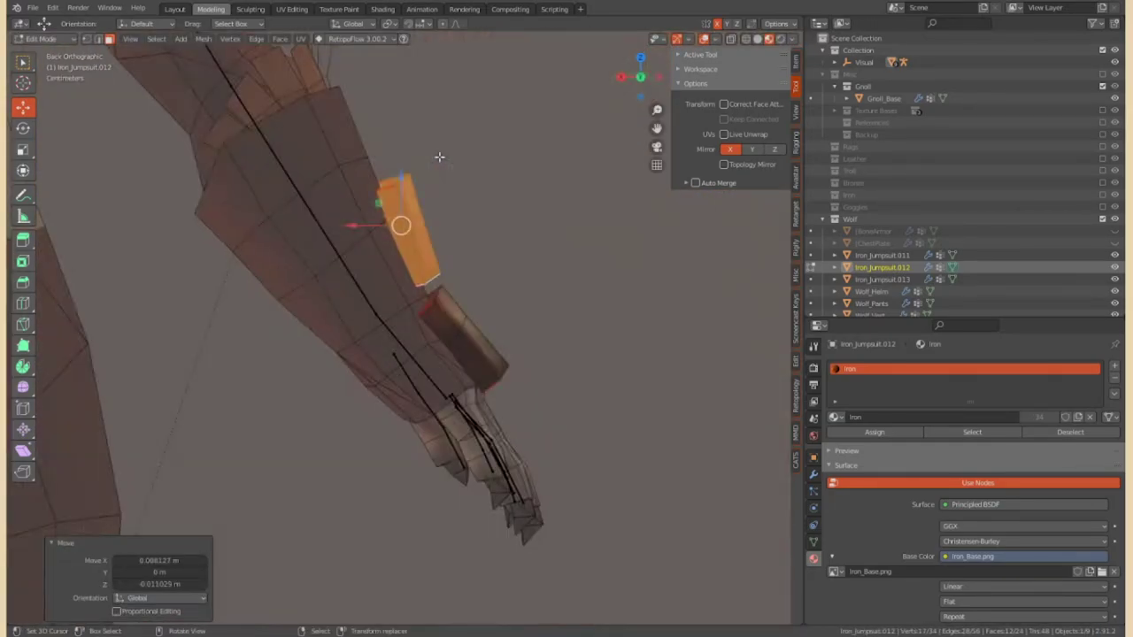
key("g")
middle_click_drag(509, 105, 345, 195)
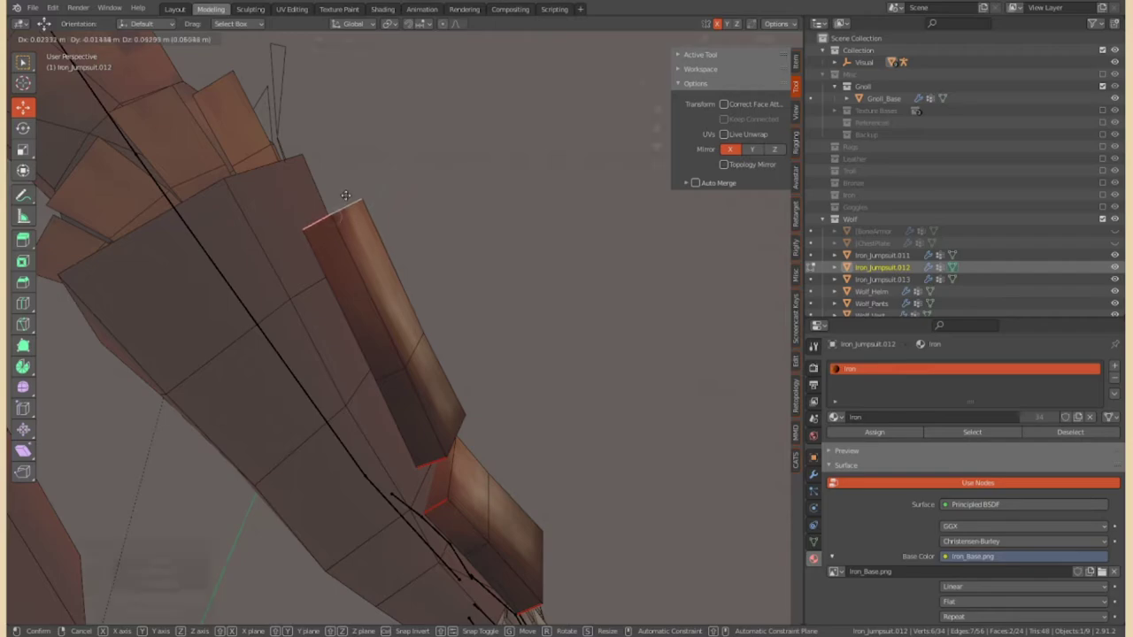
key("Return")
Slide the wrist band's top edge to hug the forearm, then select and frame Iron_Jumpsuit.011
middle_click_drag(354, 265, 106, 89)
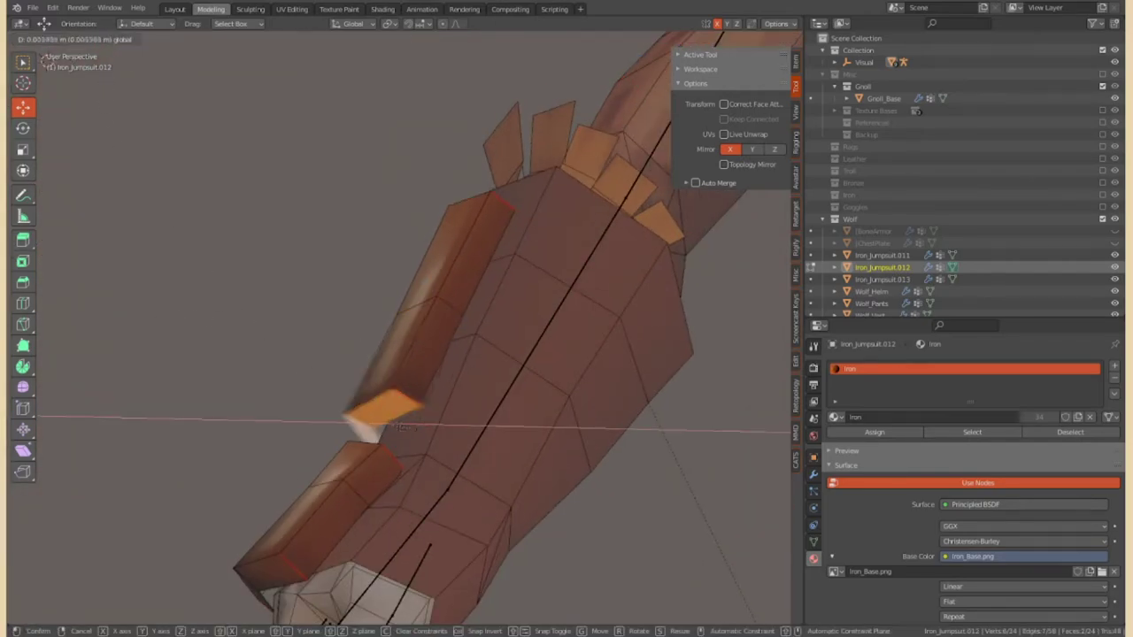
middle_click_drag(395, 422, 336, 215)
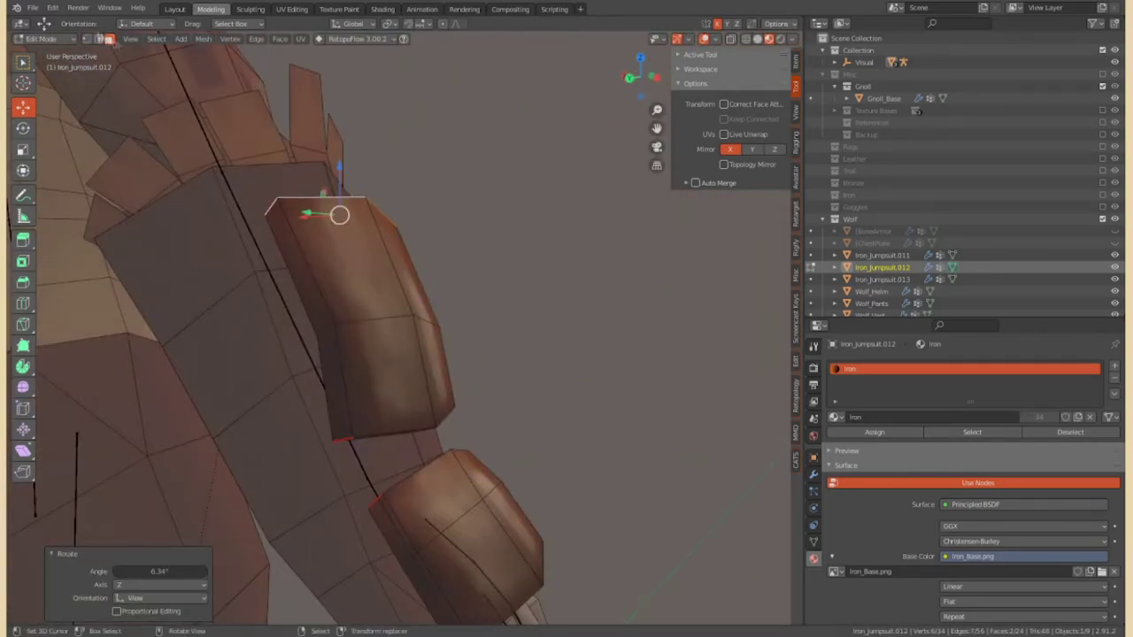
key("g")
key("g")
mouse_move(415, 307)
middle_mouse_down()
mouse_move(267, 382)
mouse_move(203, 298)
middle_mouse_up()
key("Return")
key("Tab")
left_click(380, 329)
key("KP_Decimal")
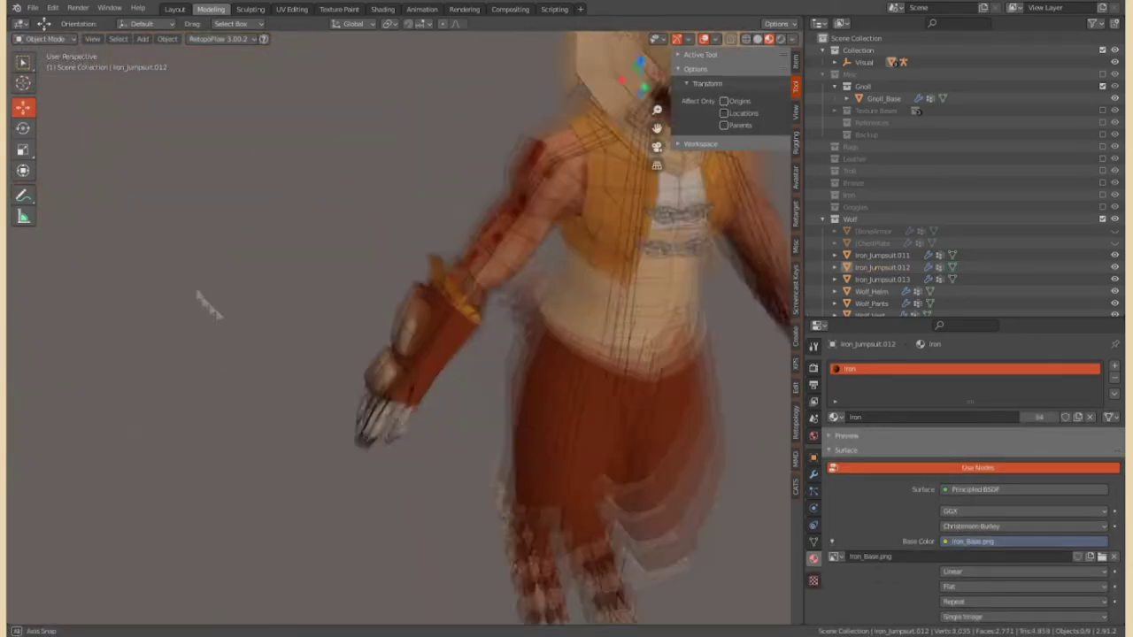
Scale a bracer part and add a loop cut, sliding its edges along the bracer
key("Tab")
mouse_move(478, 354)
middle_mouse_down()
mouse_move(516, 379)
mouse_move(581, 316)
mouse_move(614, 349)
mouse_move(133, 51)
mouse_move(468, 304)
middle_mouse_up()
left_click(552, 396)
key("Tab")
key("Tab")
key("ctrl+r")
left_click(468, 304)
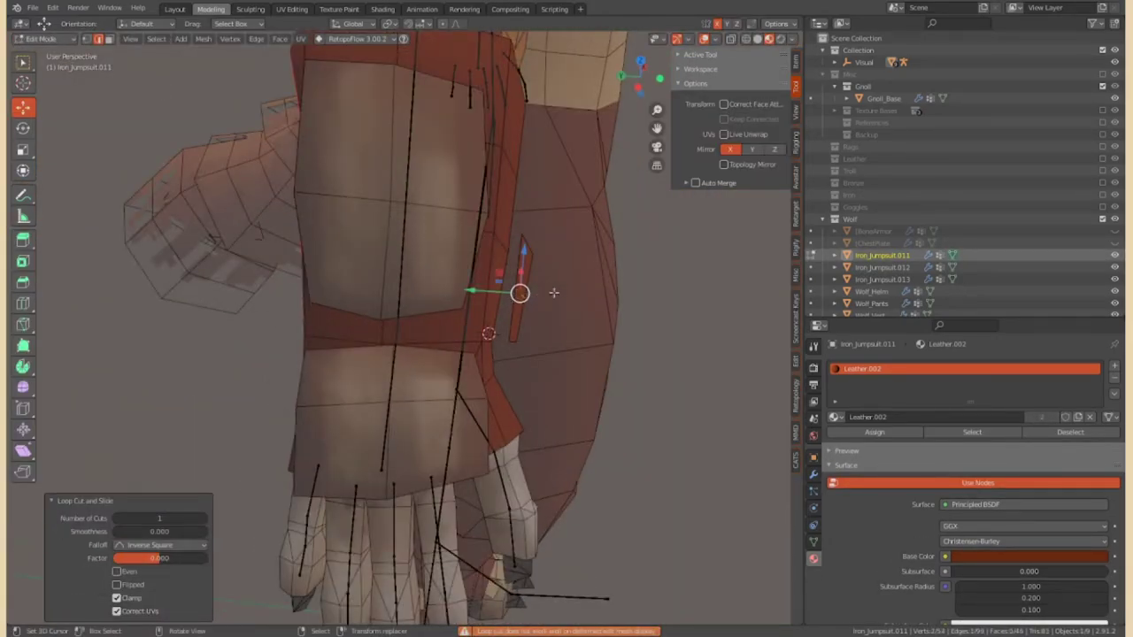
key("g")
left_click(367, 308)
key("g")
key("g")
mouse_move(366, 308)
middle_mouse_down()
mouse_move(365, 279)
mouse_move(351, 316)
mouse_move(387, 343)
mouse_move(274, 345)
middle_mouse_up()
key("g")
left_click(105, 52)
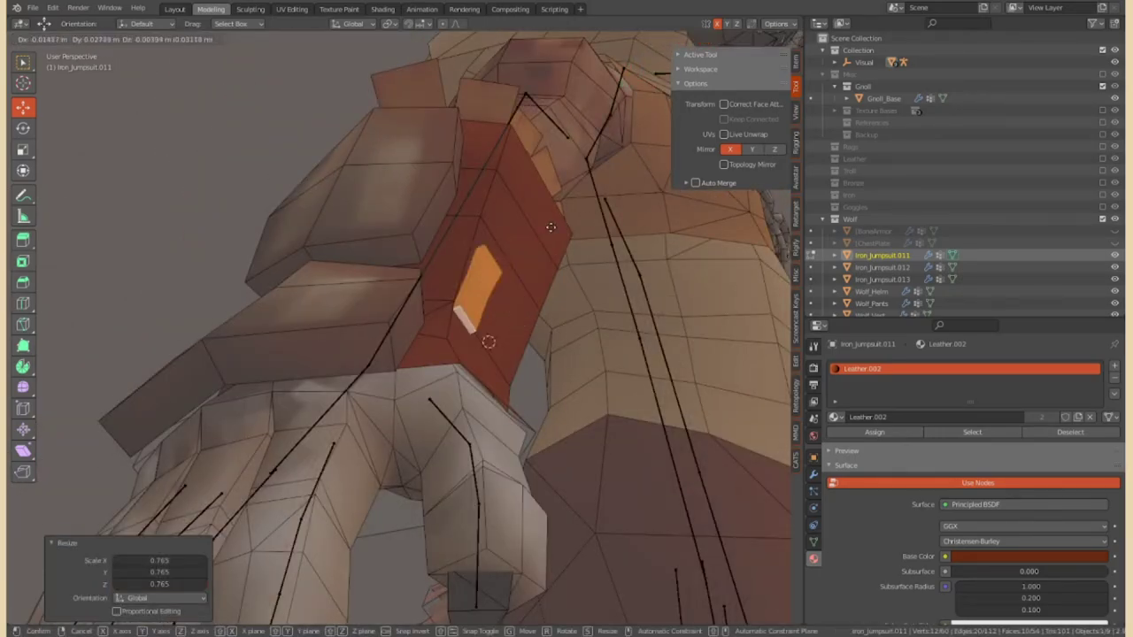
Move one forearm strap piece, then duplicate a linked strap and place it further along the forearm
middle_click_drag(469, 278, 292, 372)
key("g")
left_click(499, 376)
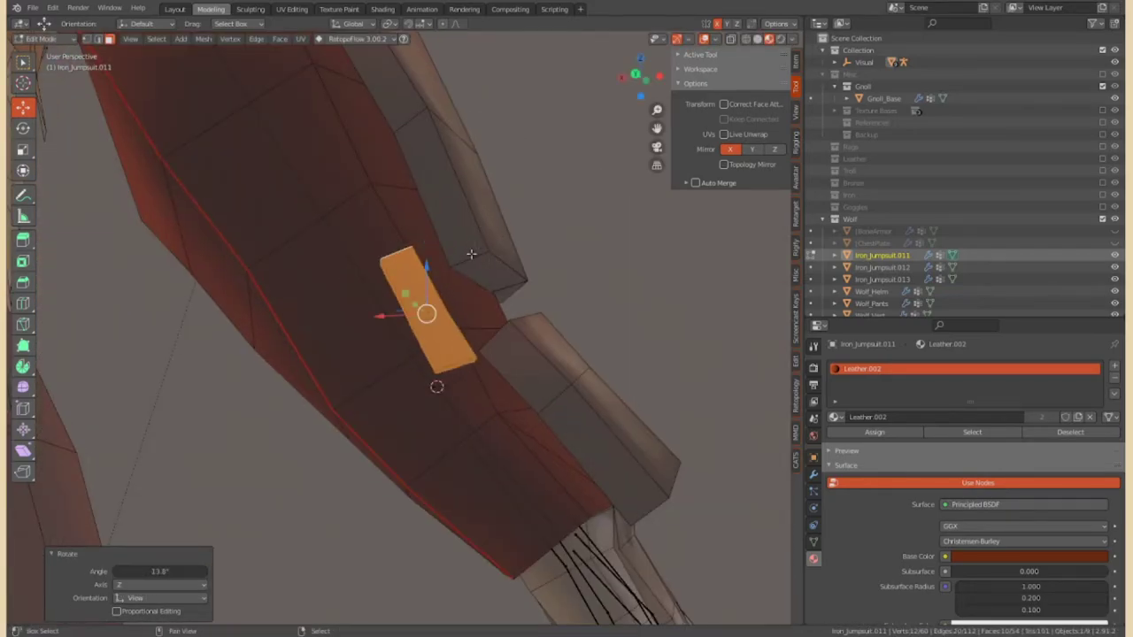
mouse_move(410, 384)
middle_mouse_down()
mouse_move(501, 373)
mouse_move(468, 318)
mouse_move(320, 430)
mouse_move(353, 357)
mouse_move(387, 333)
mouse_move(377, 359)
mouse_move(397, 329)
mouse_move(460, 310)
mouse_move(410, 482)
middle_mouse_up()
key("ctrl+l")
key("shift+d")
left_click(353, 357)
Rotate and move the linked strap pieces, and tilt the pointed hand piece 16.5°
key("ctrl+l")
key("ctrl+l")
key("r")
key("g")
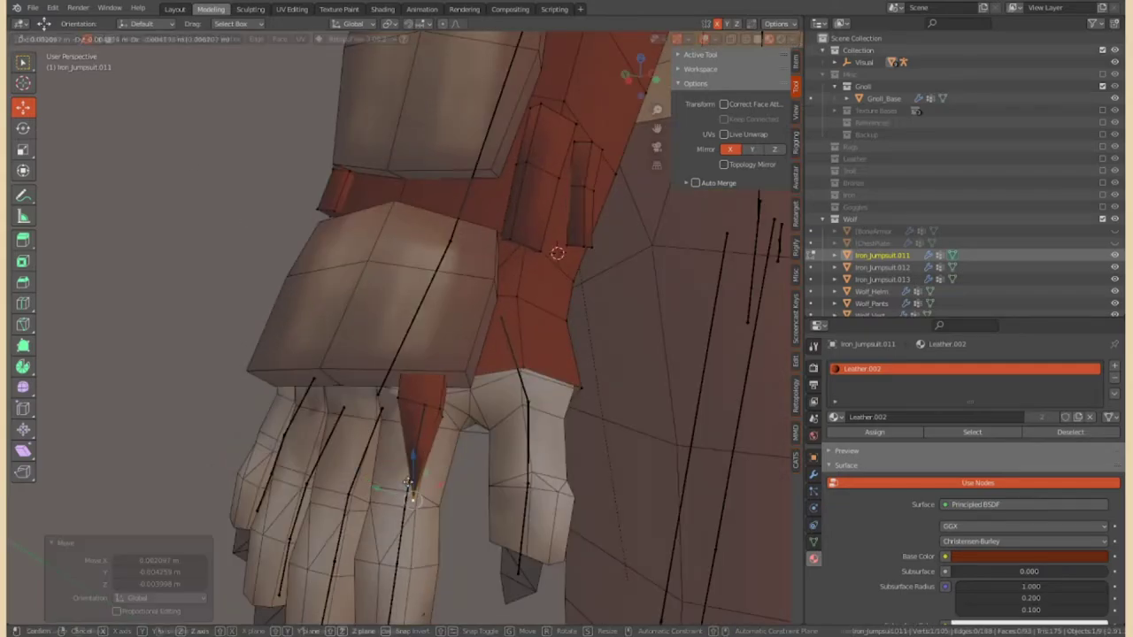
mouse_move(439, 384)
middle_mouse_down()
mouse_move(366, 431)
mouse_move(306, 359)
middle_mouse_up()
key("l")
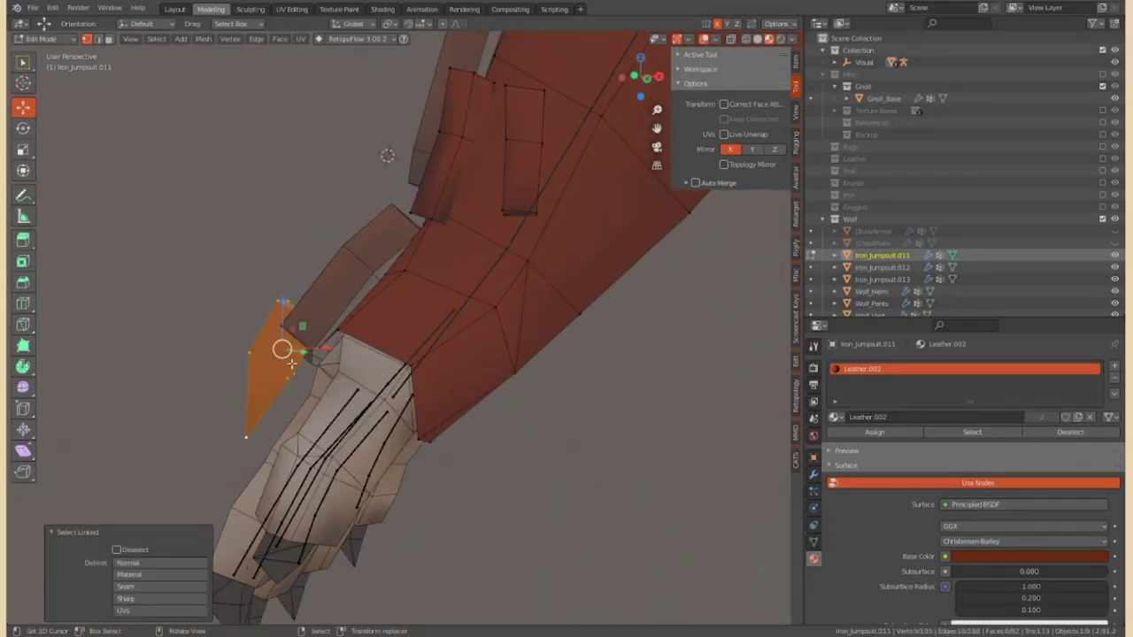
middle_click_drag(377, 272, 451, 431)
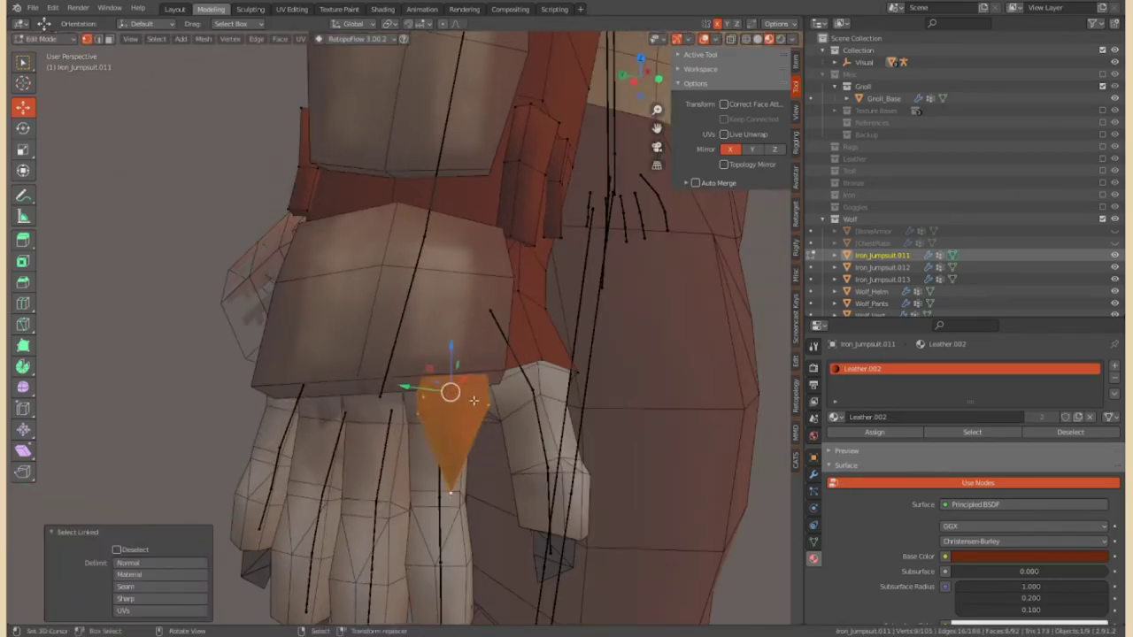
middle_click_drag(444, 508, 443, 265)
key("r")
left_click(442, 258)
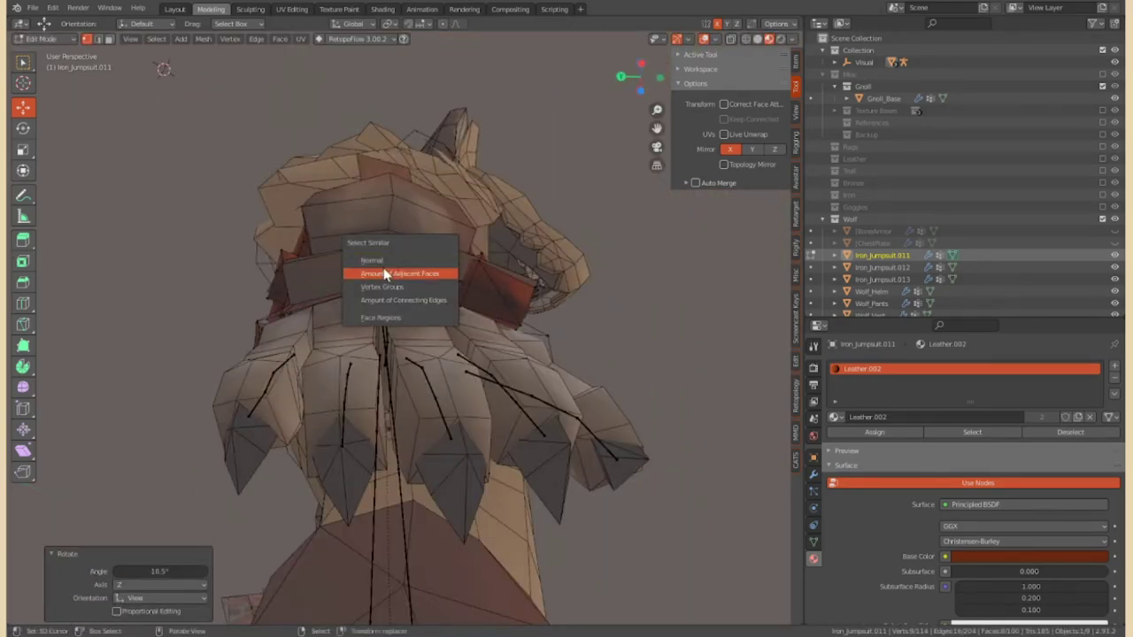
Select the linked hand piece faces and add a new material slot to the bracer
mouse_move(414, 228)
middle_mouse_down()
mouse_move(397, 419)
mouse_move(410, 369)
middle_mouse_up()
key("l")
mouse_move(470, 252)
middle_mouse_down()
mouse_move(496, 292)
mouse_move(531, 266)
middle_mouse_up()
left_click(1114, 364)
left_click(973, 441)
left_click(834, 441)
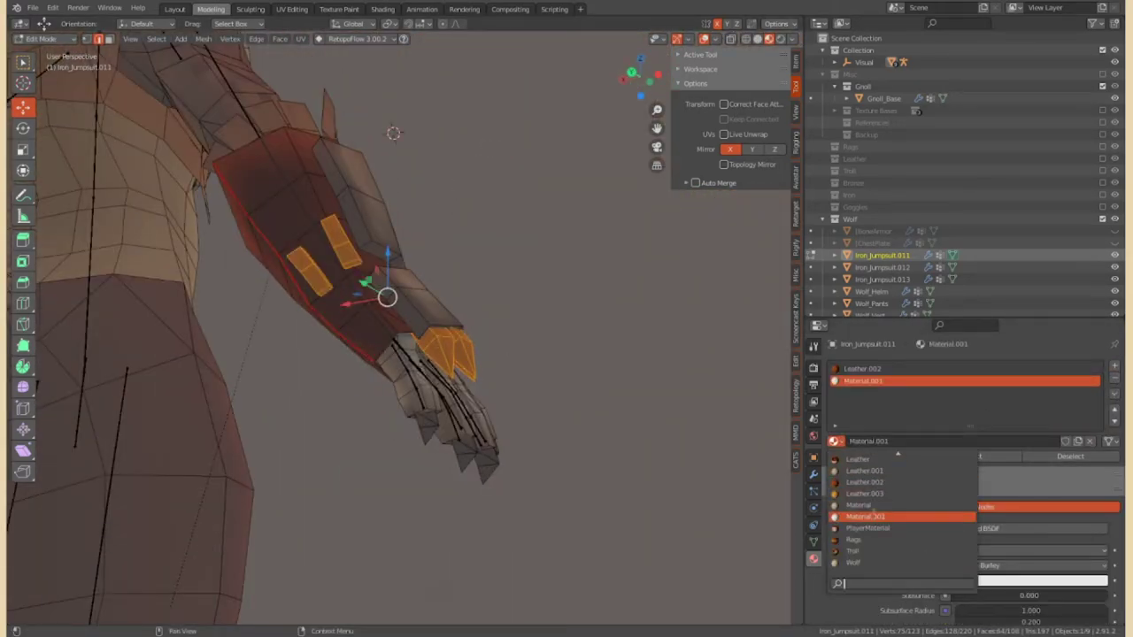
key("Tab")
left_click(834, 440)
Select the forearm bracer piece and apply the Wolf material to it
left_click(885, 481)
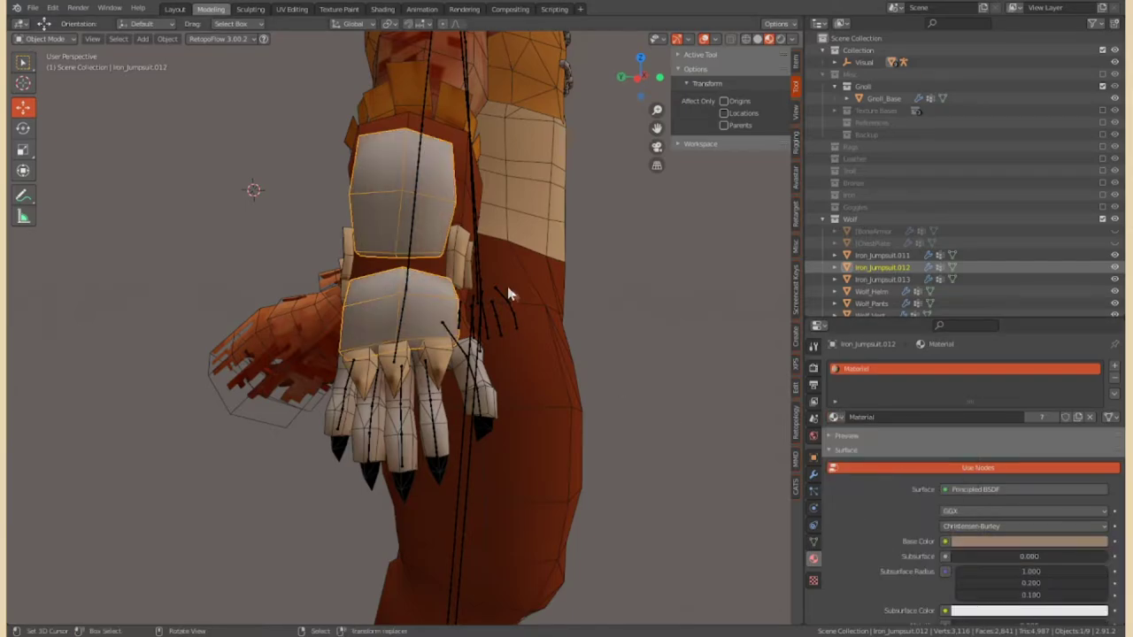
left_click(871, 304)
left_click(443, 261)
scroll(442, 261, "up", 3)
scroll(452, 256, "up", 2)
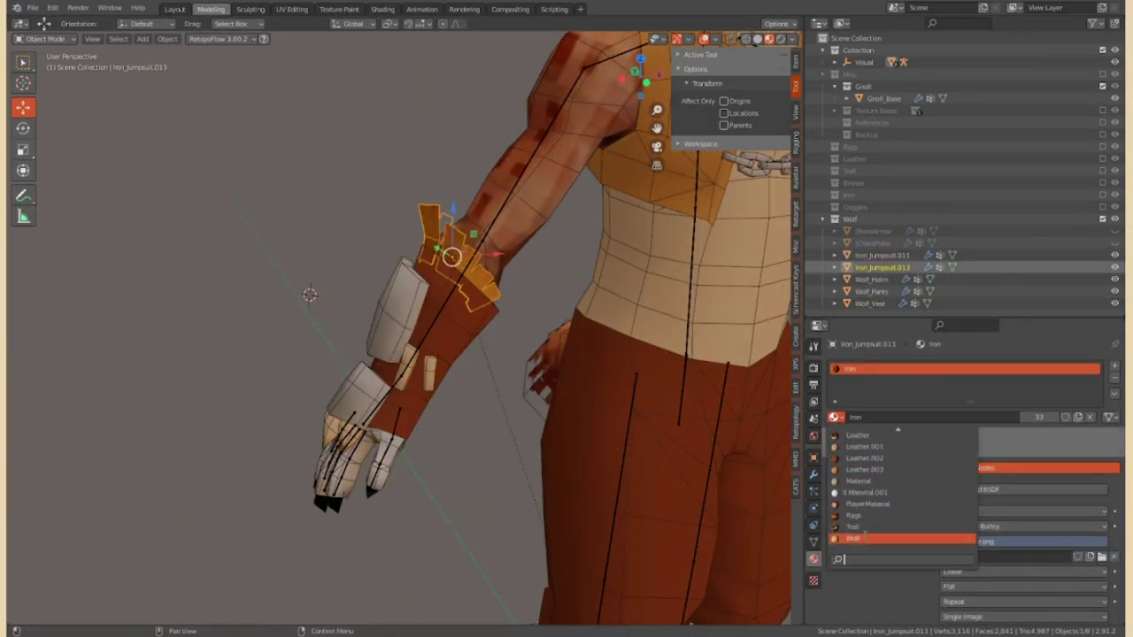
left_click(854, 538)
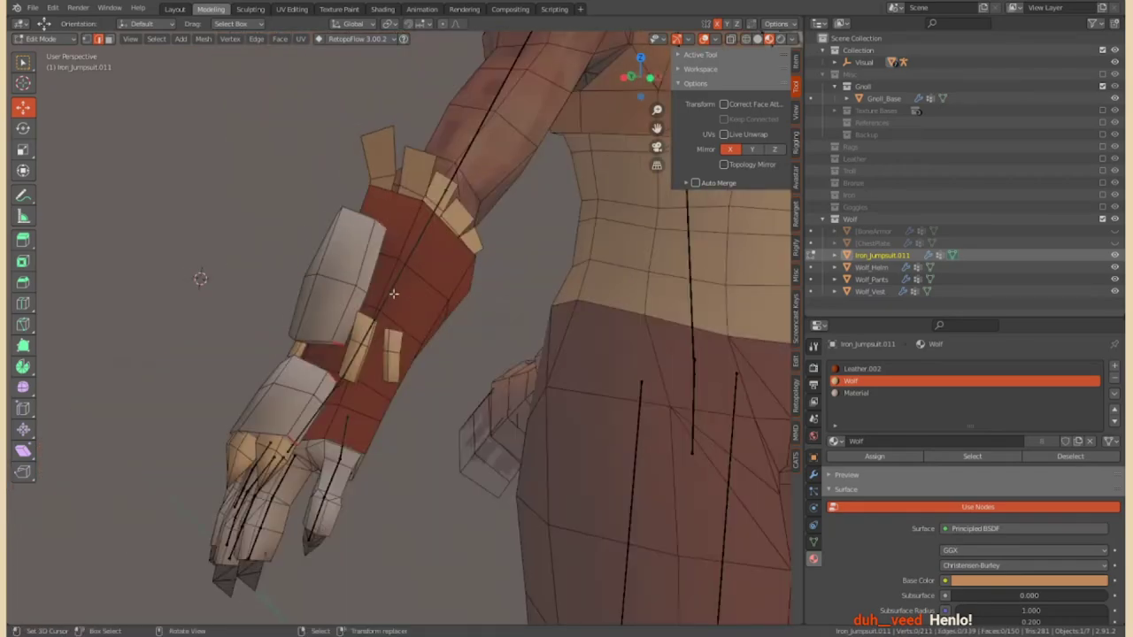
Return to Object Mode and save CackleViking_ArmorV2.blend
key("Tab")
scroll(393, 293, "down", 5)
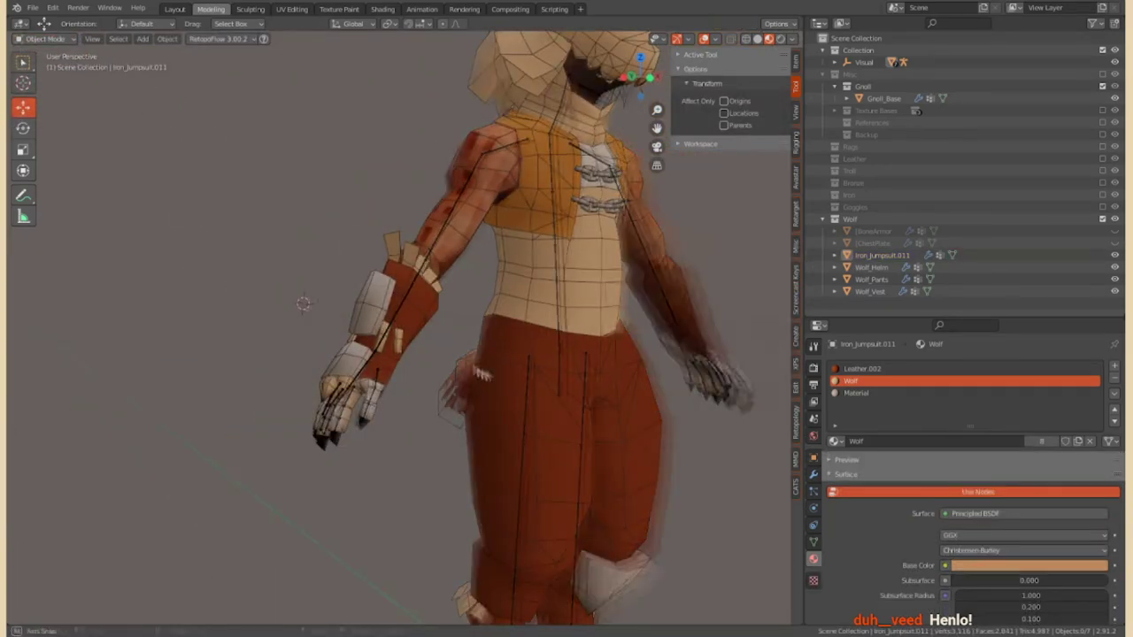
mouse_move(393, 293)
middle_mouse_down()
mouse_move(219, 360)
mouse_move(408, 336)
mouse_move(370, 338)
middle_mouse_up()
key("ctrl+s")
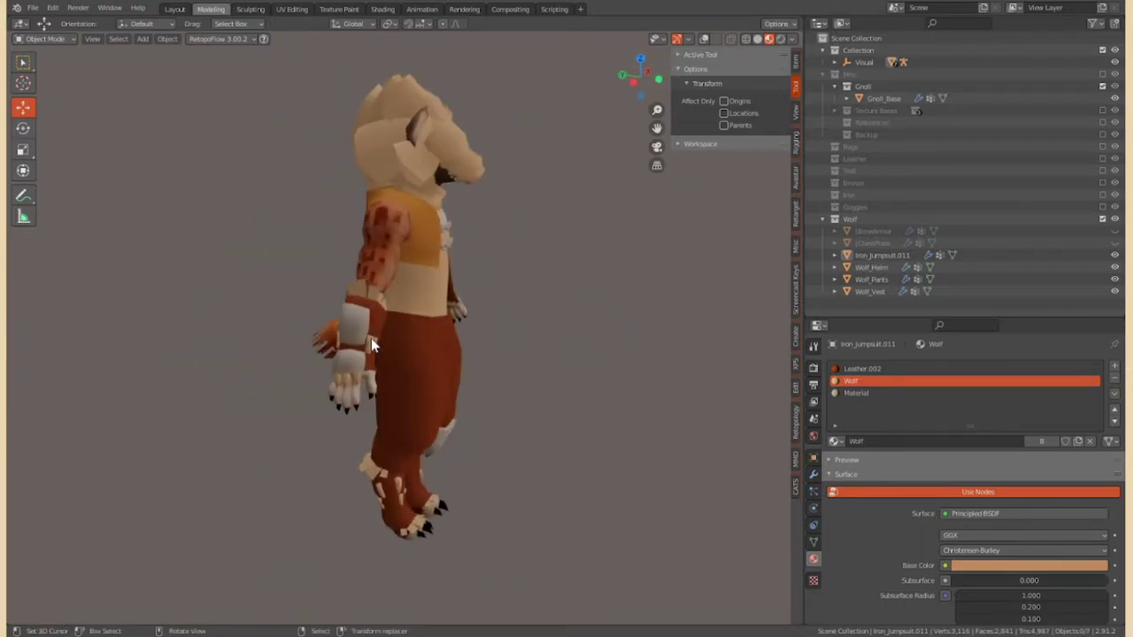
Select Wolf_Helm and, in Edit Mode, select the linked face area of the helm
middle_click_drag(371, 338, 358, 166)
key("KP_3")
scroll(386, 456, "up", 5)
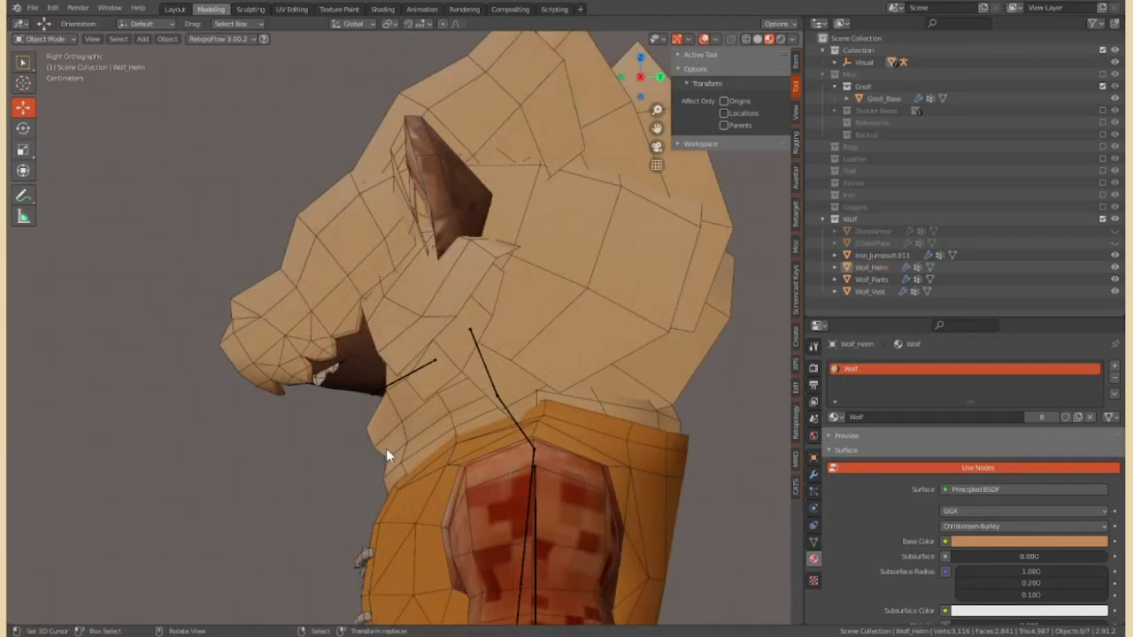
scroll(386, 448, "up", 2)
middle_click_drag(386, 447, 265, 371)
left_click(44, 38)
left_click(40, 68)
key("l")
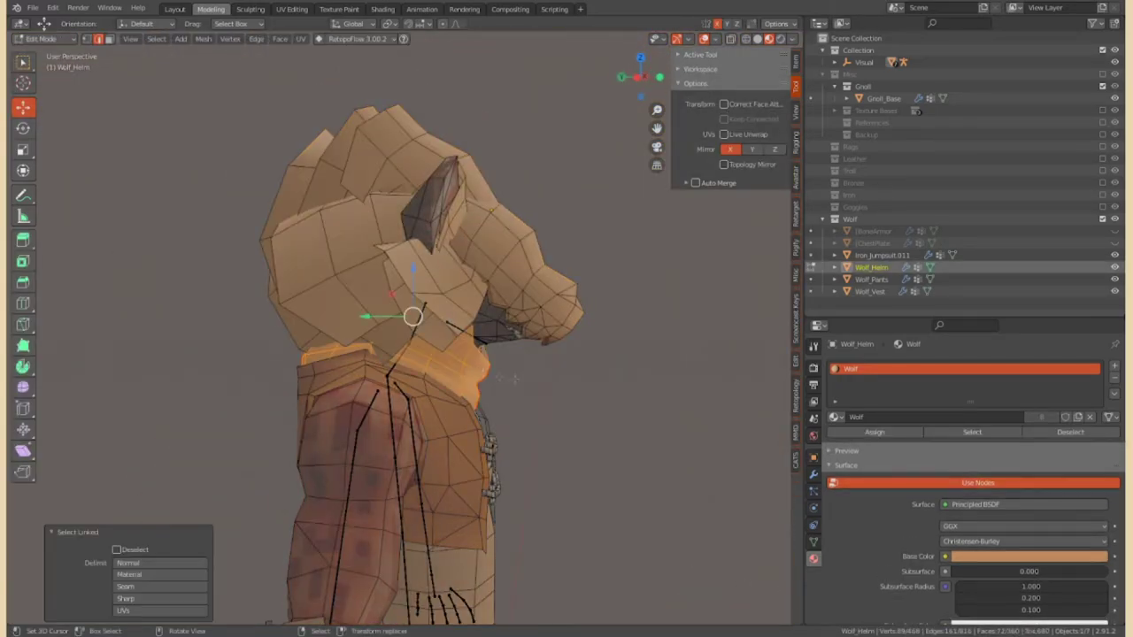
middle_click_drag(514, 379, 407, 292)
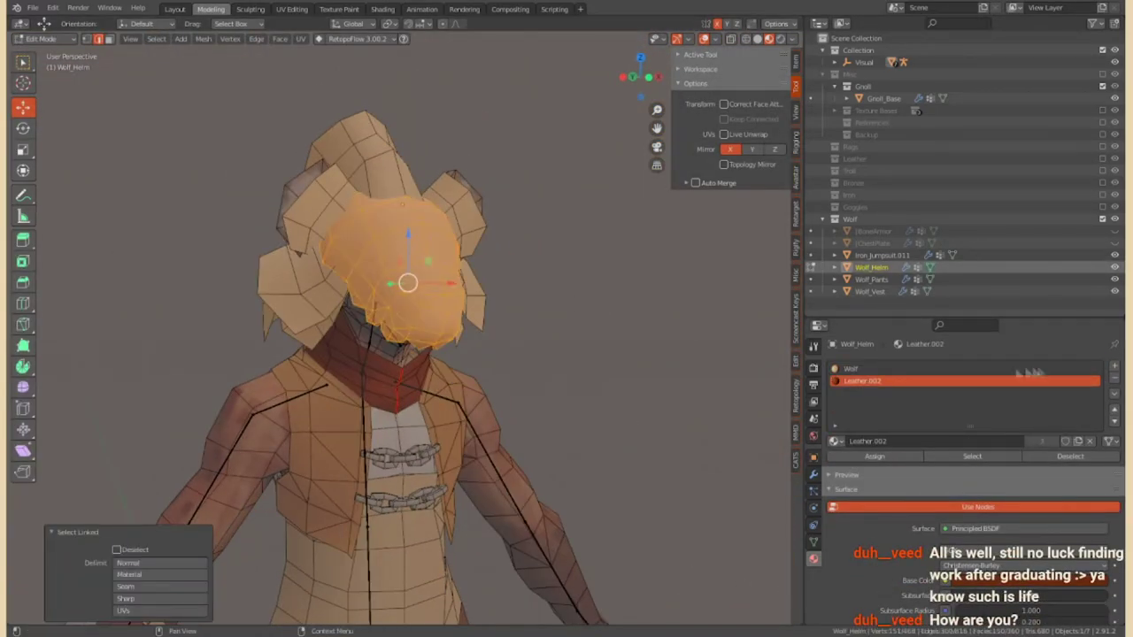
Give the helm's face area a new material in its own slot, then save the file
left_click(1114, 366)
left_click(969, 440)
left_click(874, 456)
key("Tab")
scroll(407, 354, "down", 4)
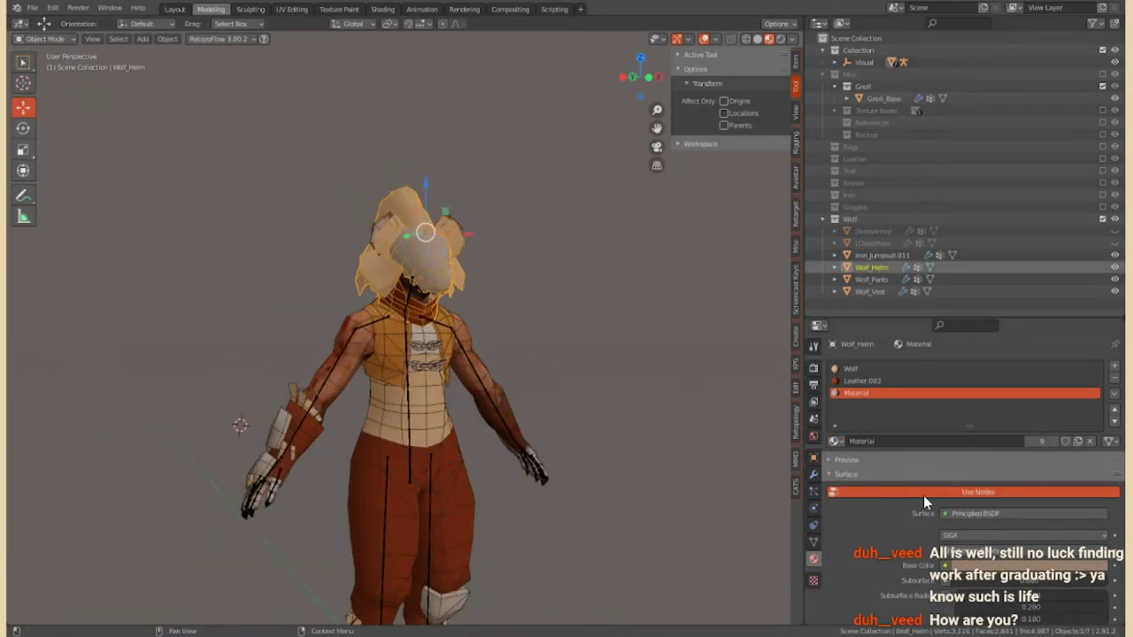
mouse_move(620, 328)
middle_mouse_down()
mouse_move(432, 349)
mouse_move(579, 341)
mouse_move(518, 287)
middle_mouse_up()
key("ctrl+s")
Unhide the BoneArmor shoulder pad in the Outliner for right-shoulder weight painting
mouse_move(405, 310)
middle_mouse_down()
mouse_move(632, 278)
mouse_move(398, 331)
mouse_move(416, 299)
middle_mouse_up()
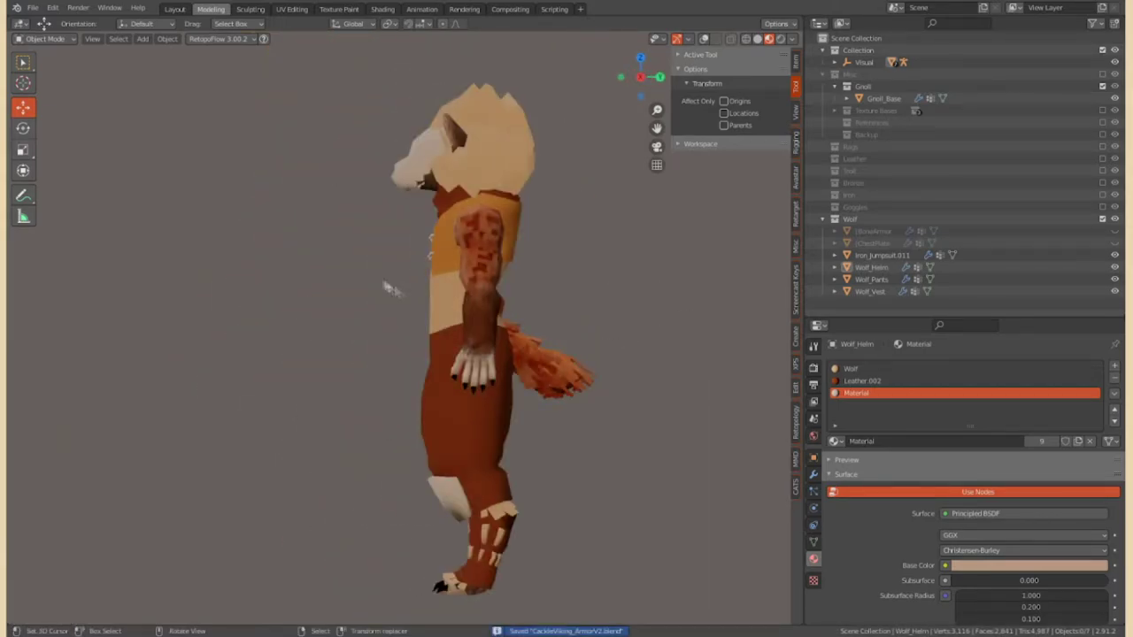
mouse_move(500, 428)
middle_mouse_down()
mouse_move(662, 254)
mouse_move(491, 273)
middle_mouse_up()
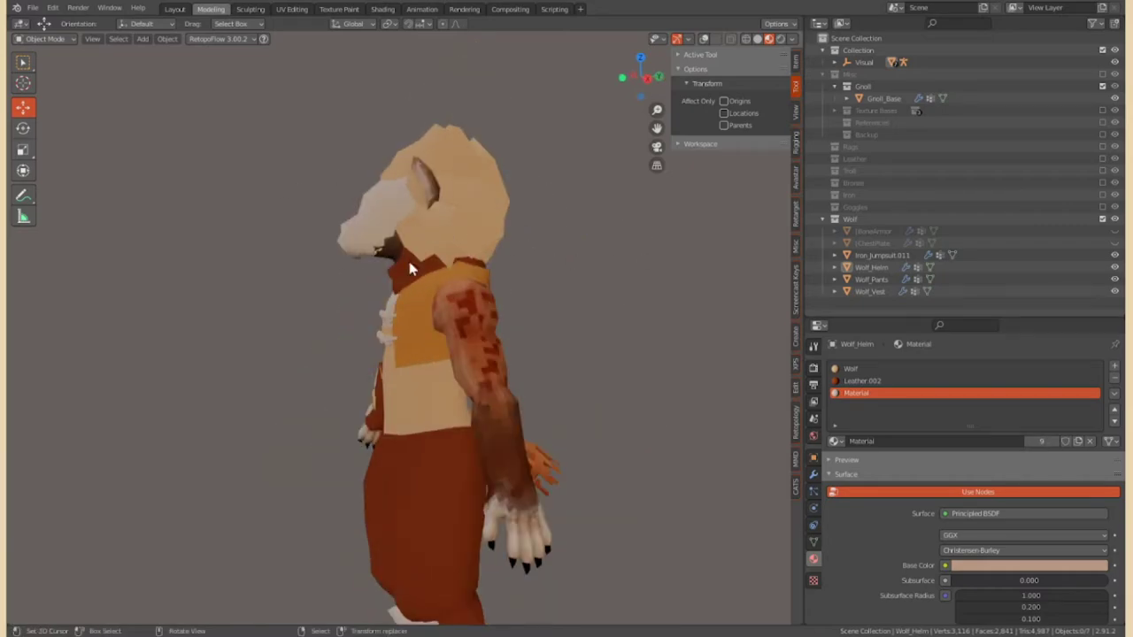
middle_click_drag(666, 334, 757, 330)
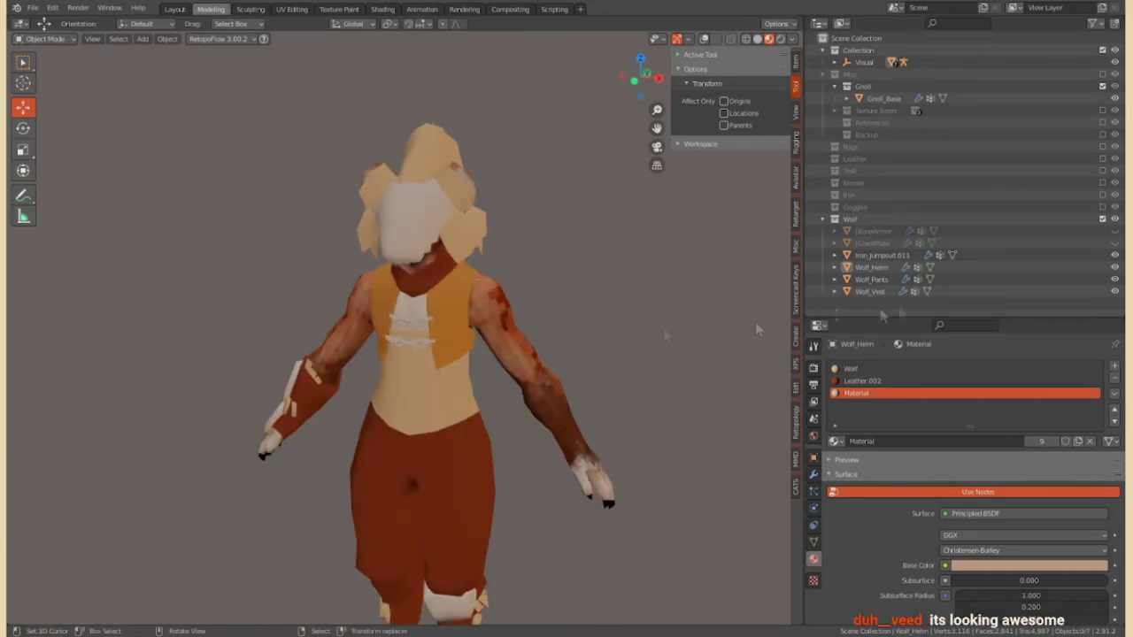
left_click(1114, 231)
mouse_move(442, 292)
middle_mouse_down()
mouse_move(376, 280)
mouse_move(531, 299)
mouse_move(421, 285)
mouse_move(620, 329)
mouse_move(620, 372)
mouse_move(461, 398)
middle_mouse_up()
scroll(619, 372, "up", 4)
scroll(443, 406, "down", 3)
scroll(444, 405, "down", 3)
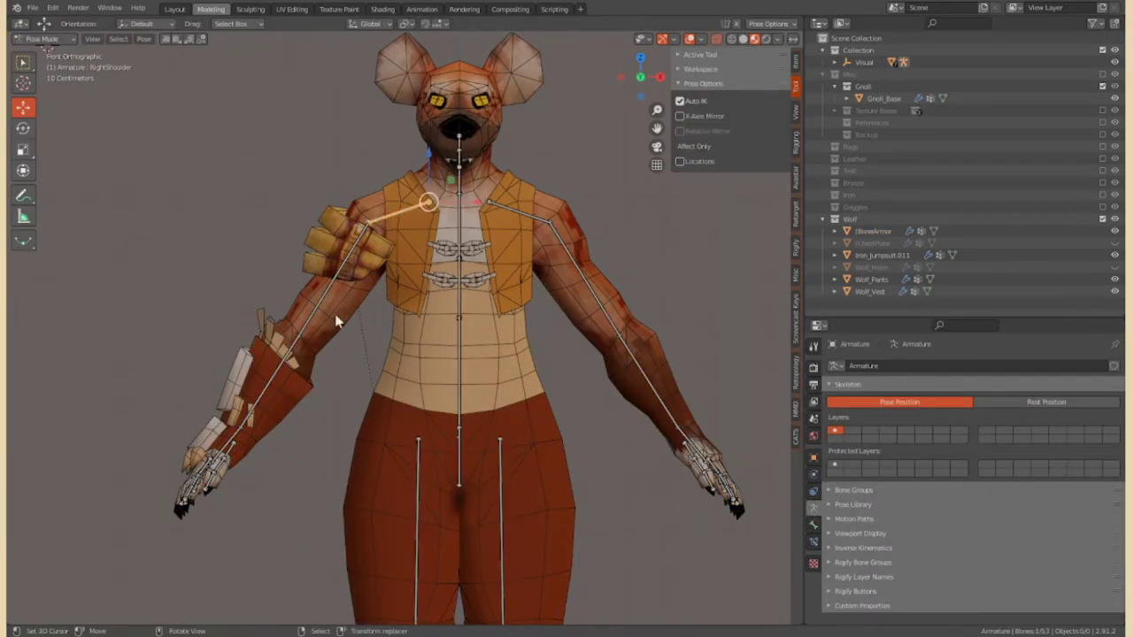
Rotate the arm bone to test the weights, then select Wolf_Pants and Wolf_Vest
key("r")
left_click(42, 62)
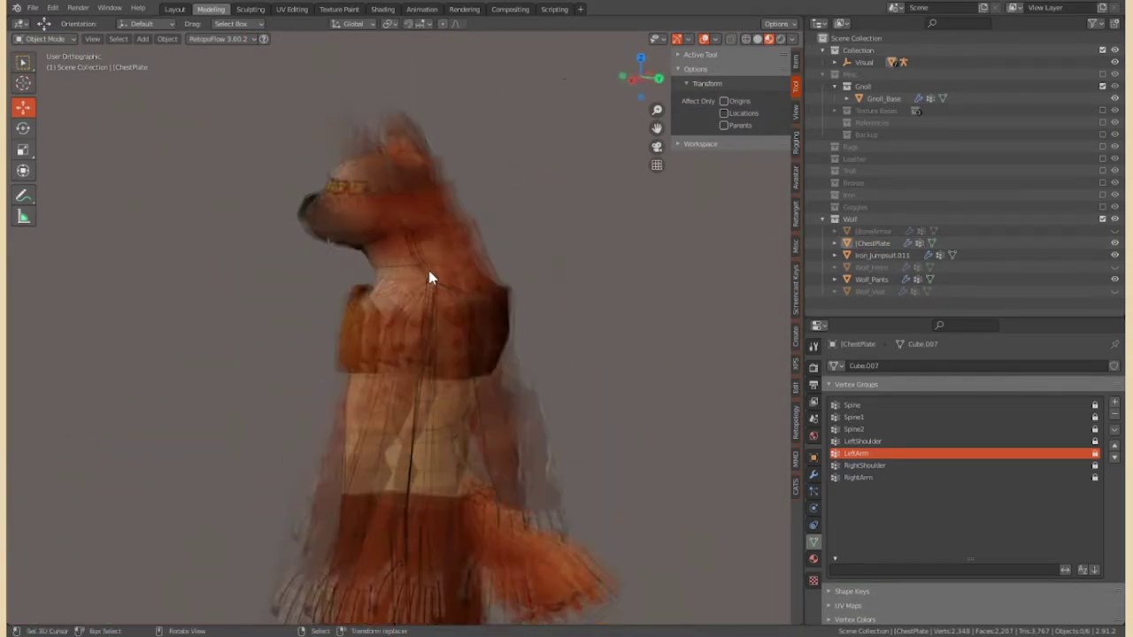
left_click(985, 280)
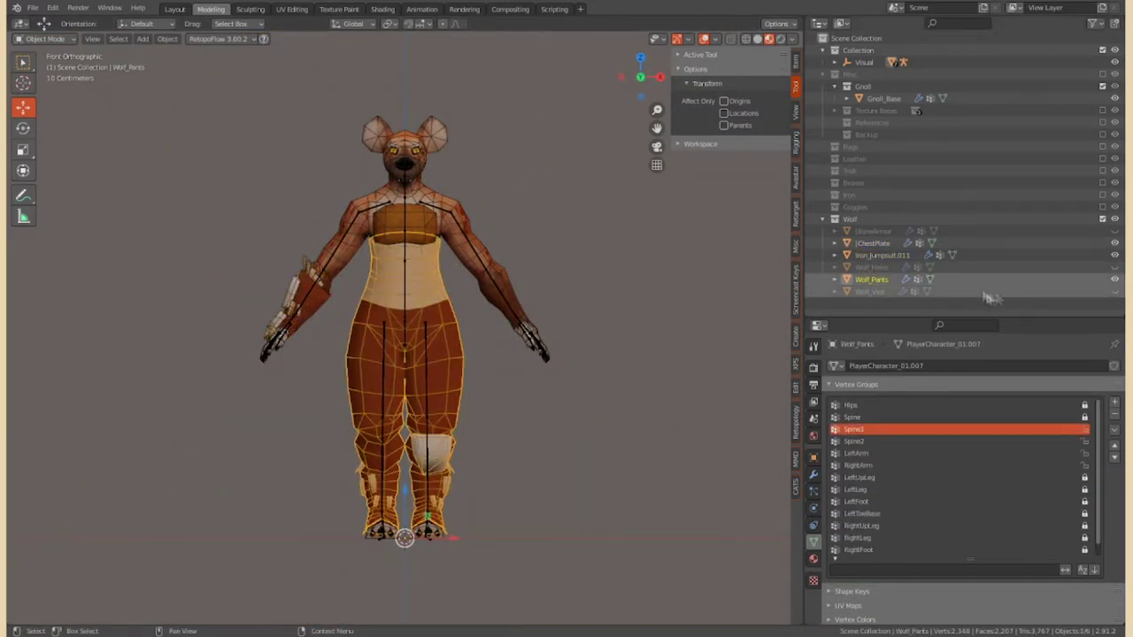
left_click(428, 239, "shift")
Tick the Leather collection in the Outliner so the poncho and collar reappear
left_click(167, 39)
left_click(348, 90)
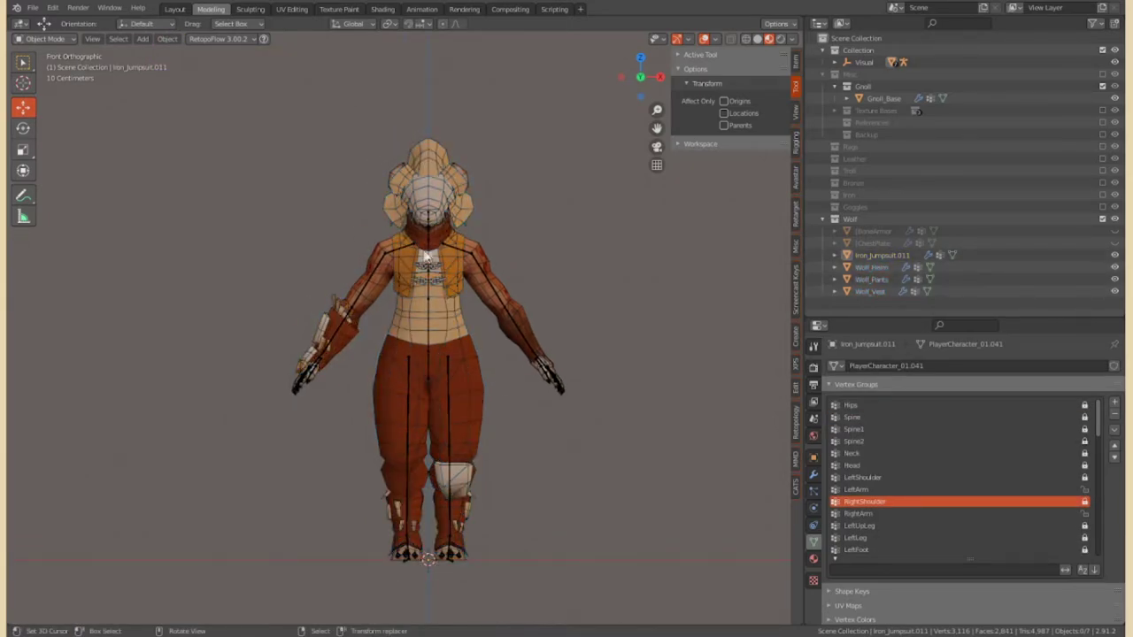
right_click(431, 241, "shift")
left_click(167, 39)
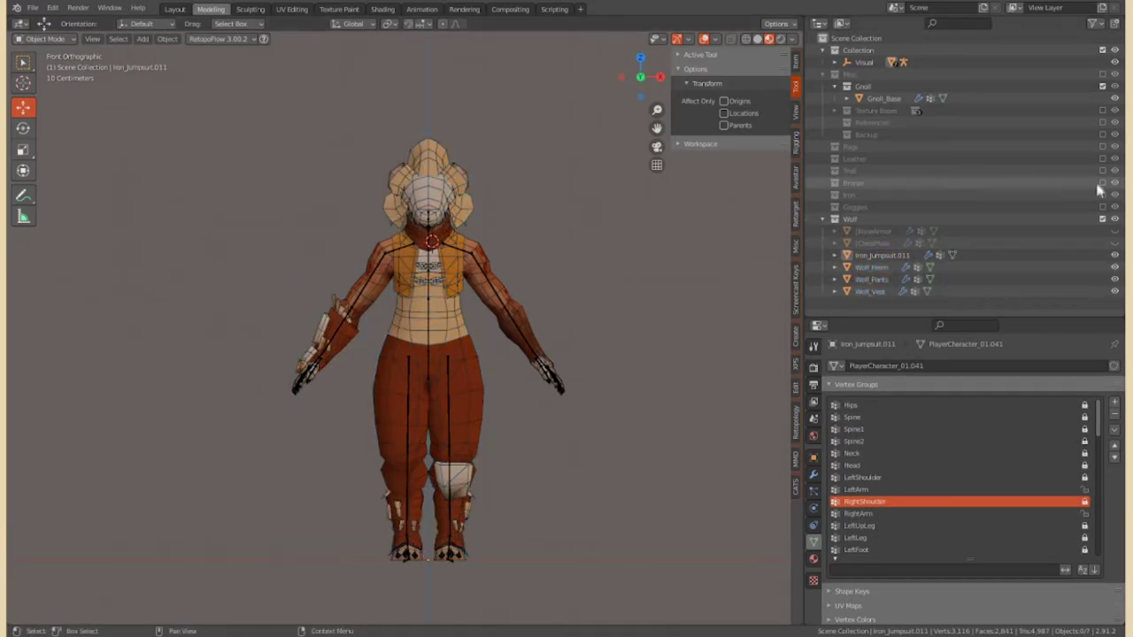
left_click_drag(1104, 153, 1104, 168)
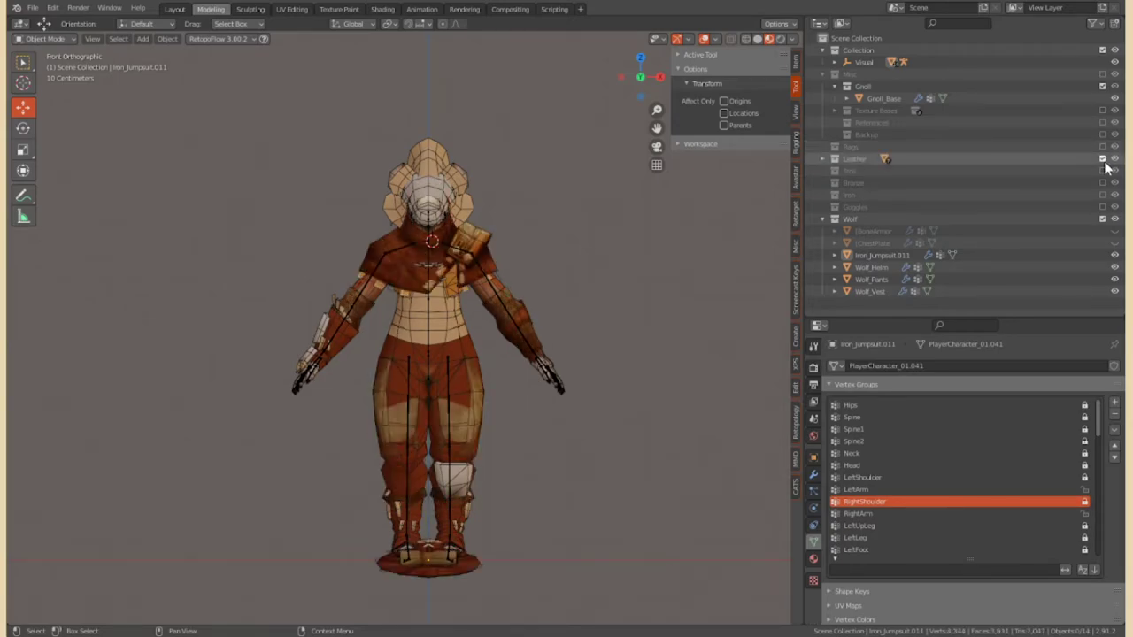
Edit the leather poncho mesh and L-select its linked faces for trimming
key("m")
left_click(619, 292)
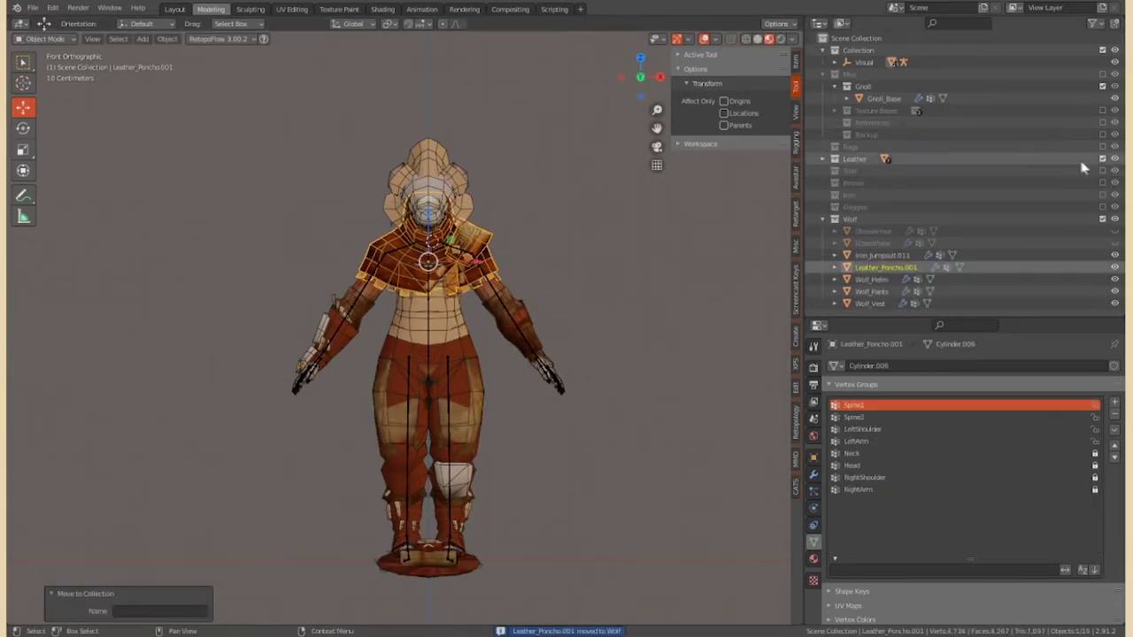
key("Tab")
key("KP_Decimal")
key("l")
mouse_move(208, 240)
middle_mouse_down()
mouse_move(465, 329)
mouse_move(482, 291)
mouse_move(281, 392)
middle_mouse_up()
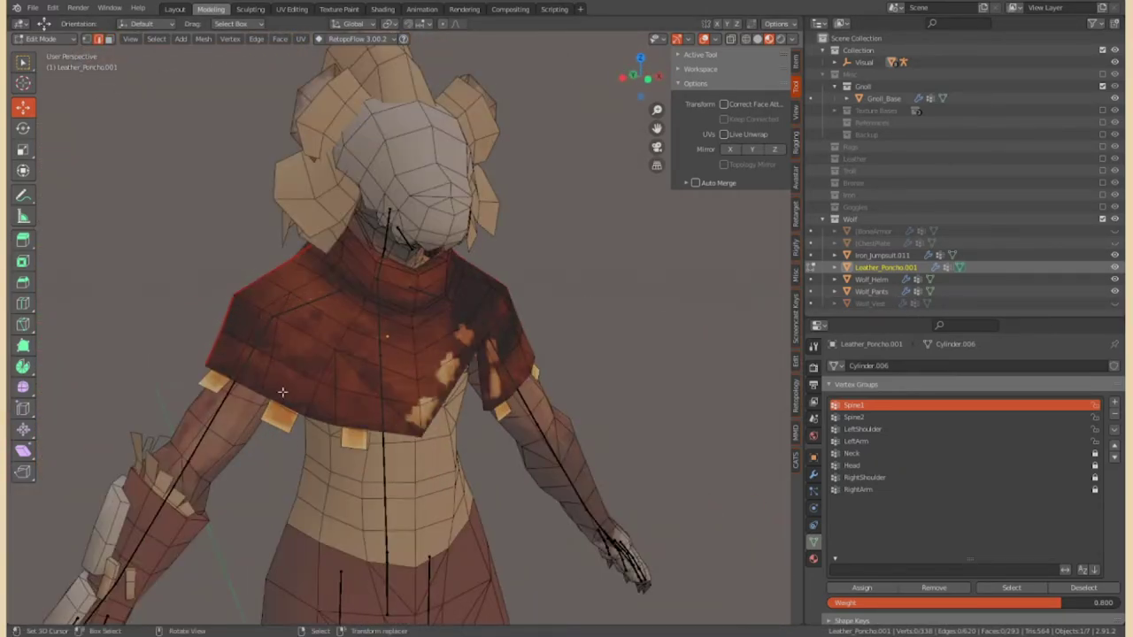
mouse_move(282, 392)
middle_mouse_down()
mouse_move(416, 354)
mouse_move(356, 276)
middle_mouse_up()
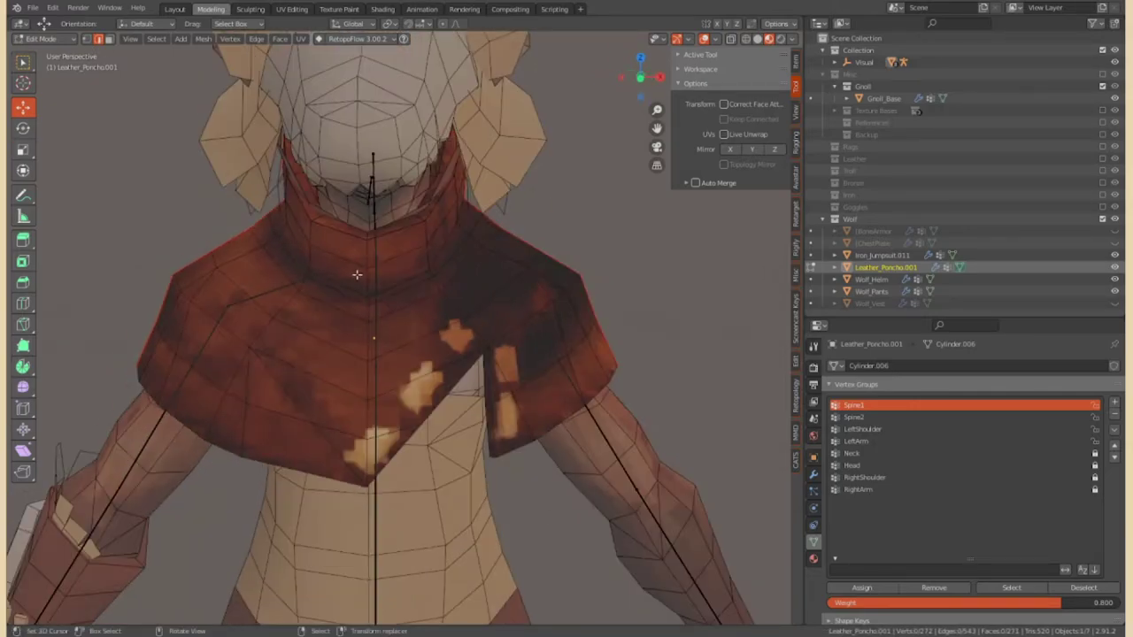
middle_click_drag(408, 410, 284, 354)
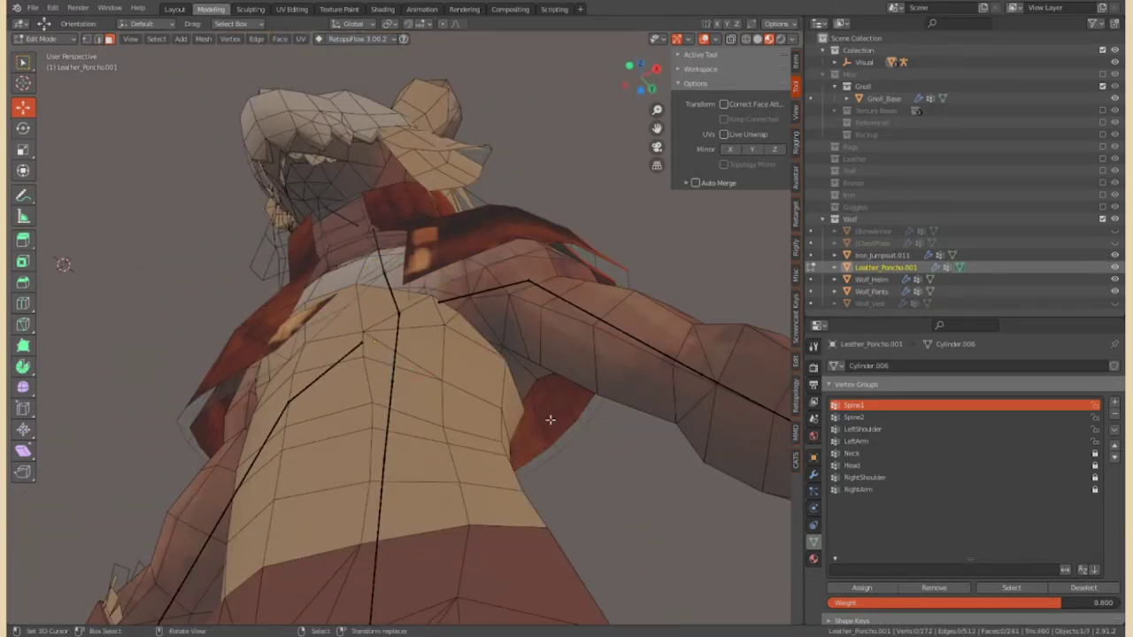
middle_click_drag(550, 419, 463, 328)
Delete one half of the poncho with X and return to Object Mode
right_click(650, 285)
middle_click_drag(651, 285, 344, 309)
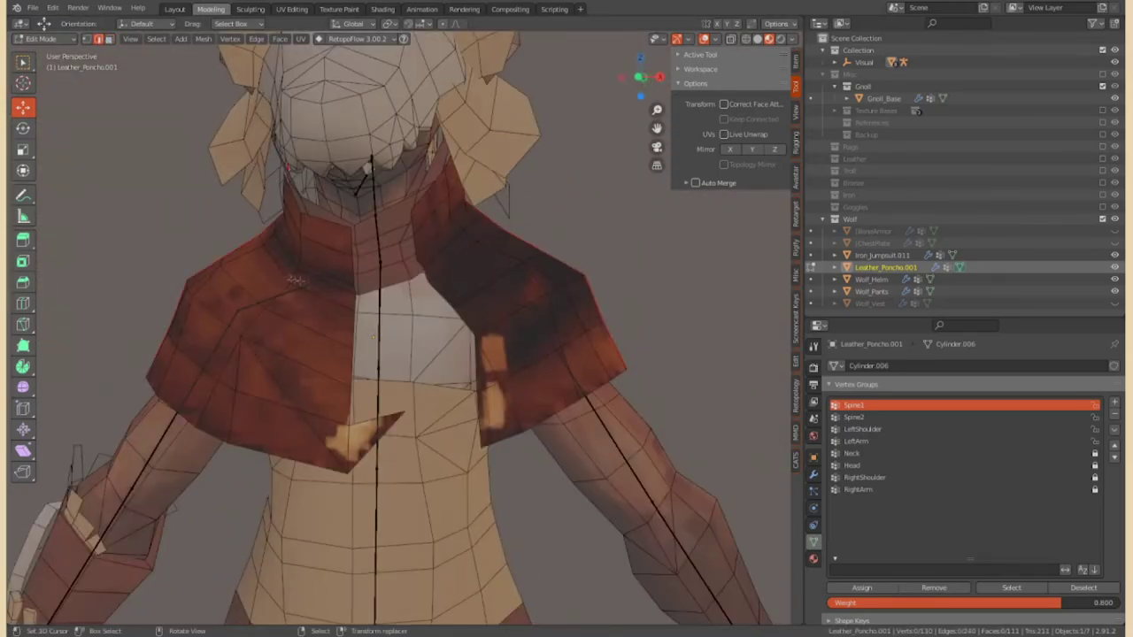
key("Escape")
key("l")
key("x")
key("Escape")
middle_click_drag(439, 334, 266, 337)
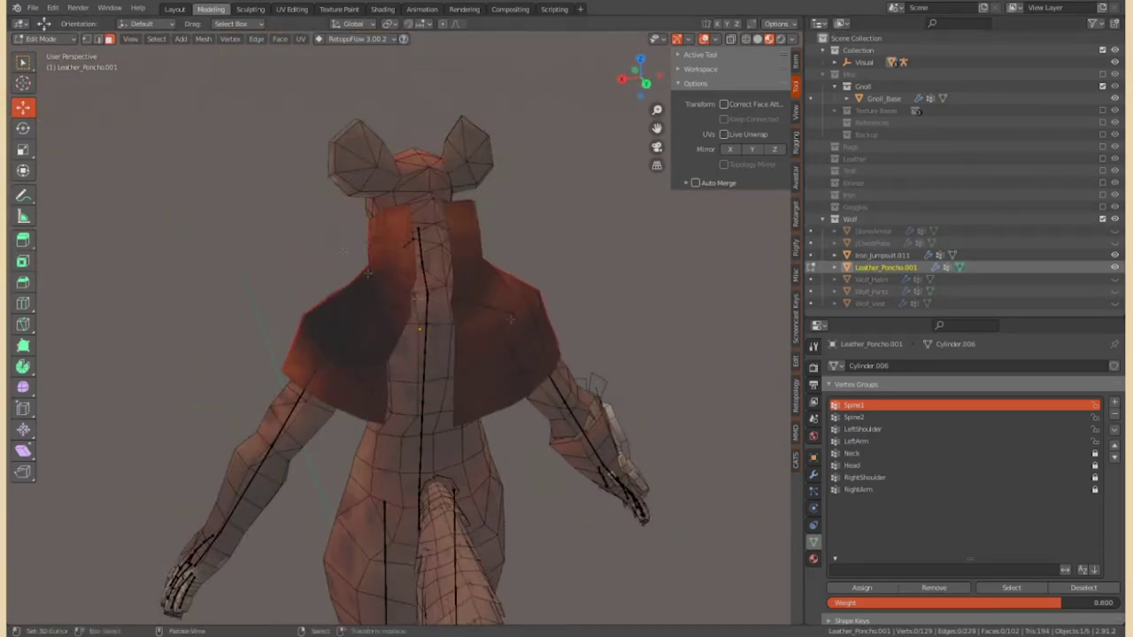
middle_click_drag(440, 382, 396, 442)
key("Tab")
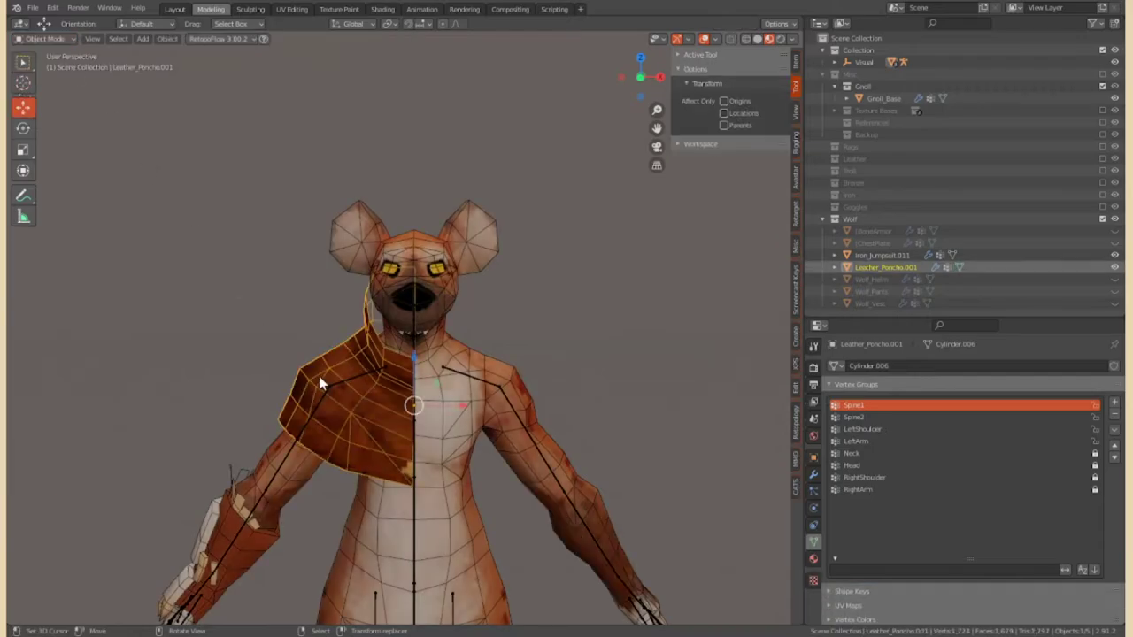
Remove the duplicate Armature modifier and add a Mirror modifier with Clipping on
left_click(813, 474)
left_click(1099, 387)
left_click(974, 366)
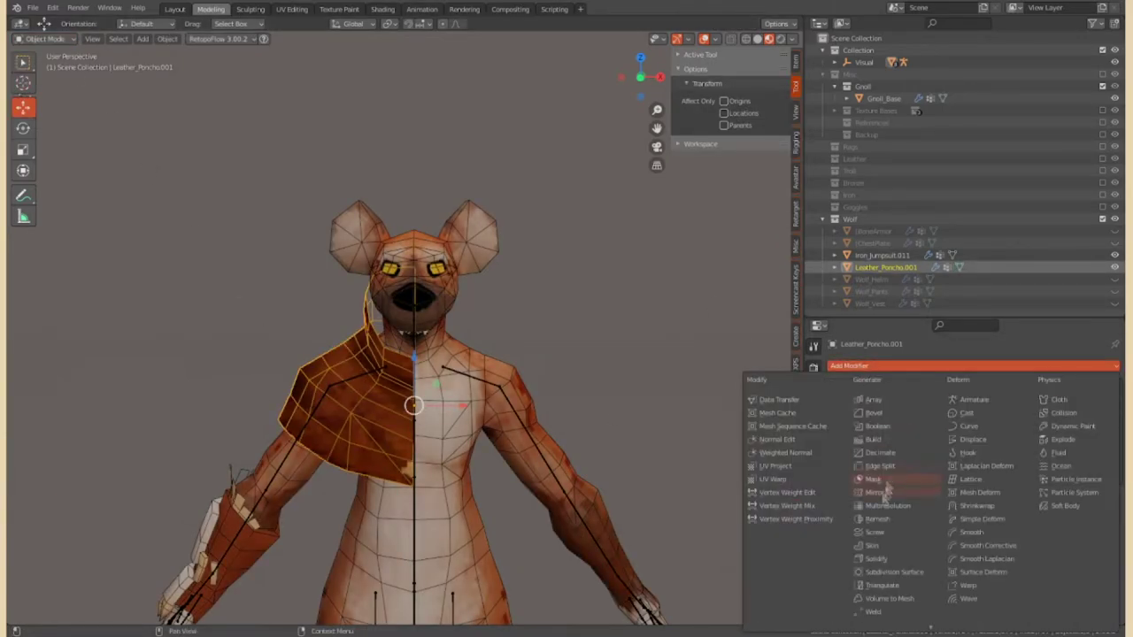
left_click(872, 463)
key("KP_Decimal")
left_click(944, 463)
In Edit Mode, L-select the whole collar piece and unhide Wolf_Helm
left_click(46, 66)
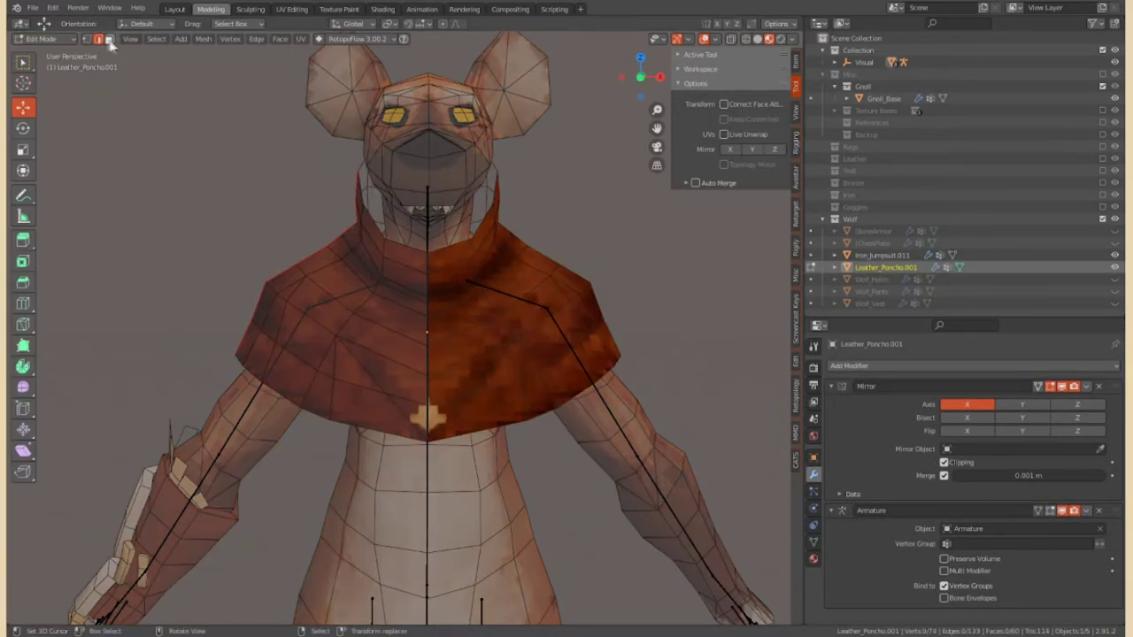
mouse_move(558, 379)
middle_mouse_down()
mouse_move(459, 339)
mouse_move(416, 336)
middle_mouse_up()
left_click(416, 349, "alt")
key("l")
middle_click_drag(372, 301, 339, 261)
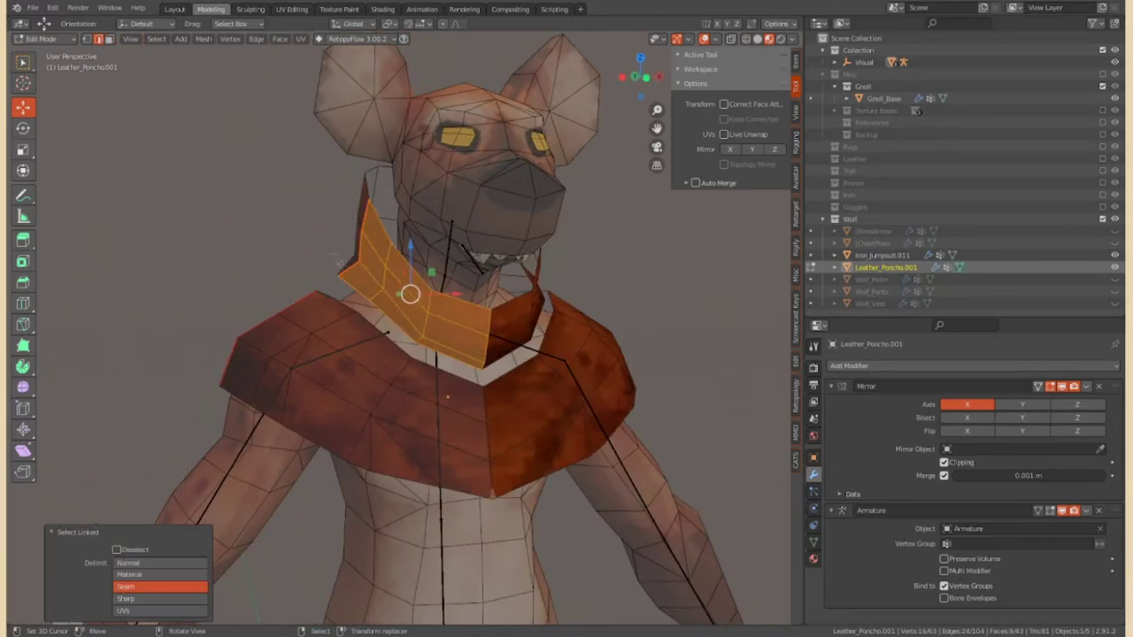
middle_click_drag(385, 304, 381, 266)
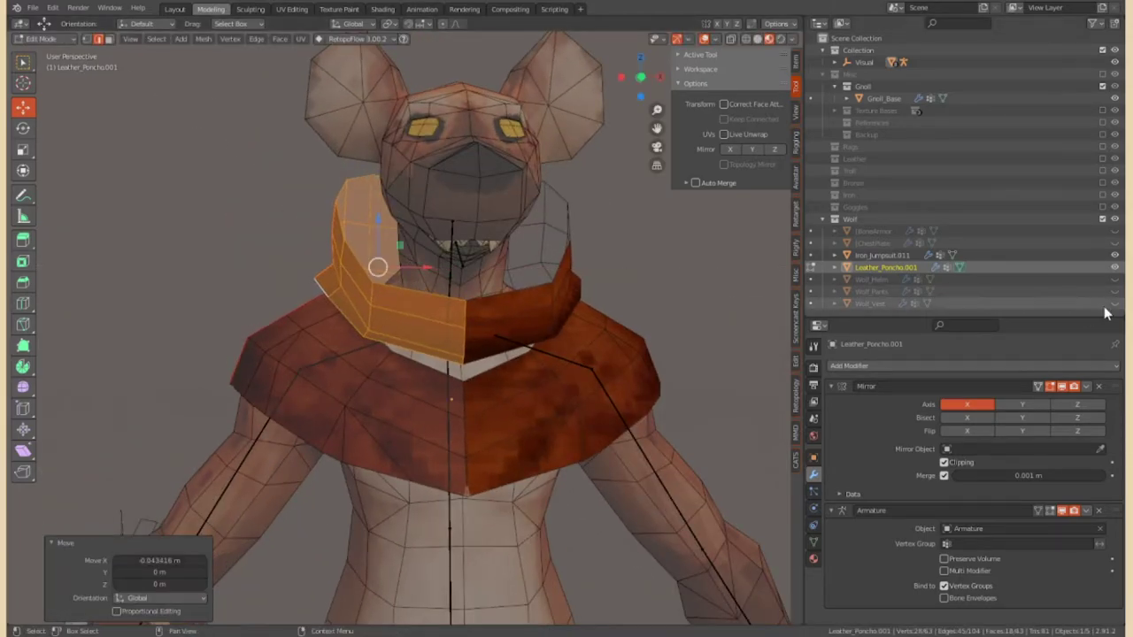
left_click(1114, 279)
Move the collar to fit around the helm and merge selected vertices At Center
middle_click_drag(531, 355, 354, 345)
middle_click_drag(399, 248, 486, 276)
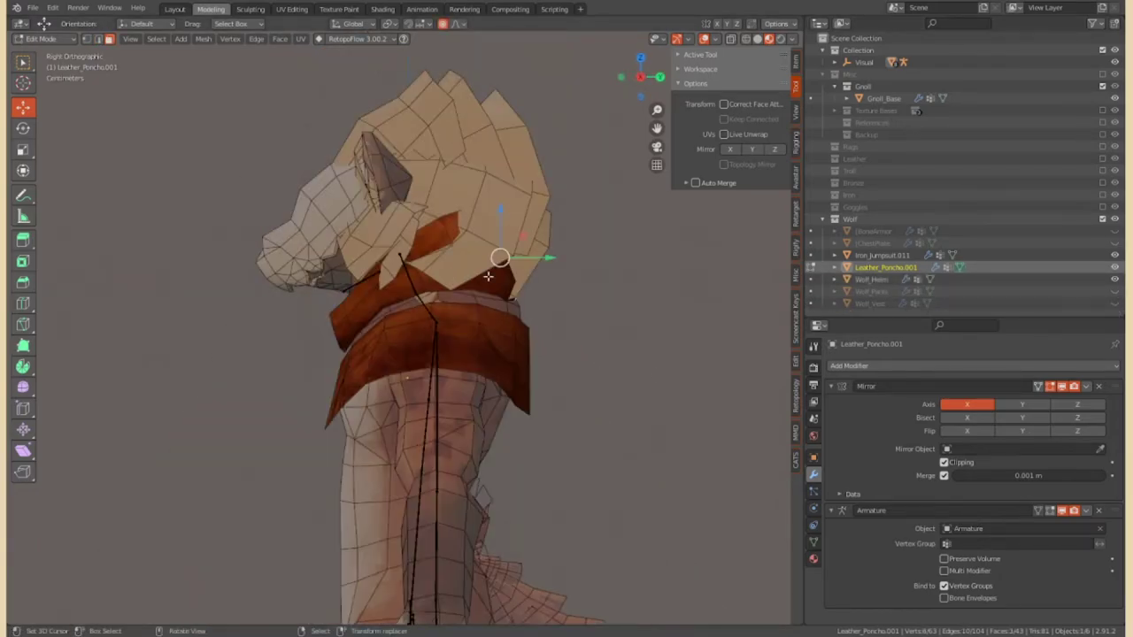
left_click(615, 270)
mouse_move(614, 270)
middle_mouse_down()
mouse_move(493, 256)
mouse_move(340, 384)
middle_mouse_up()
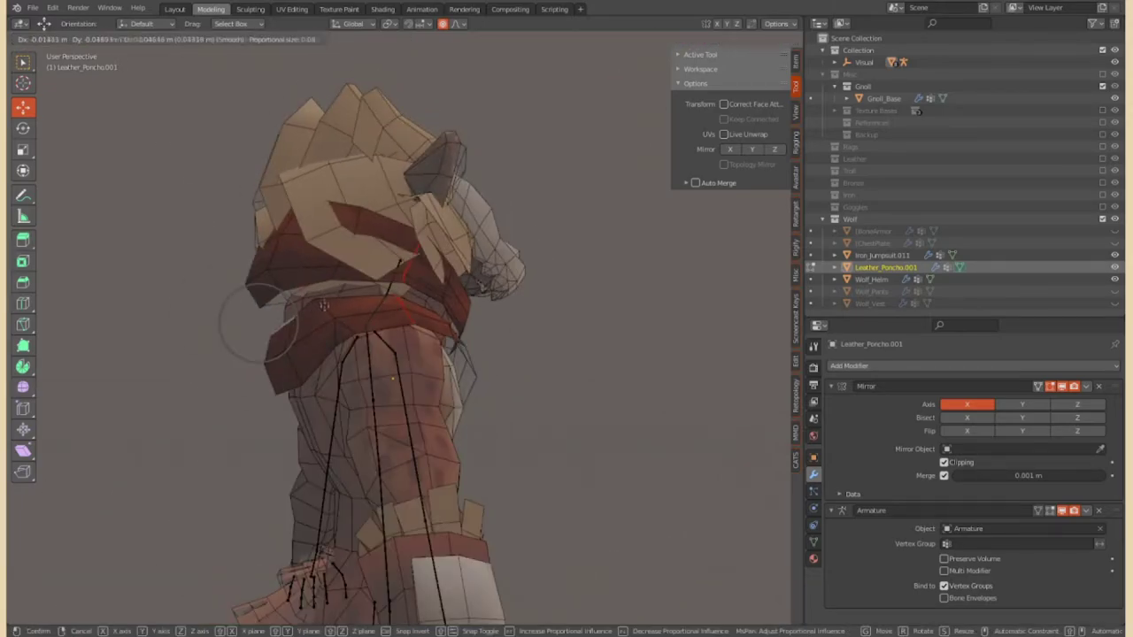
left_click(323, 306)
mouse_move(324, 305)
middle_mouse_down()
mouse_move(434, 374)
mouse_move(472, 345)
middle_mouse_up()
right_click(476, 352, "shift")
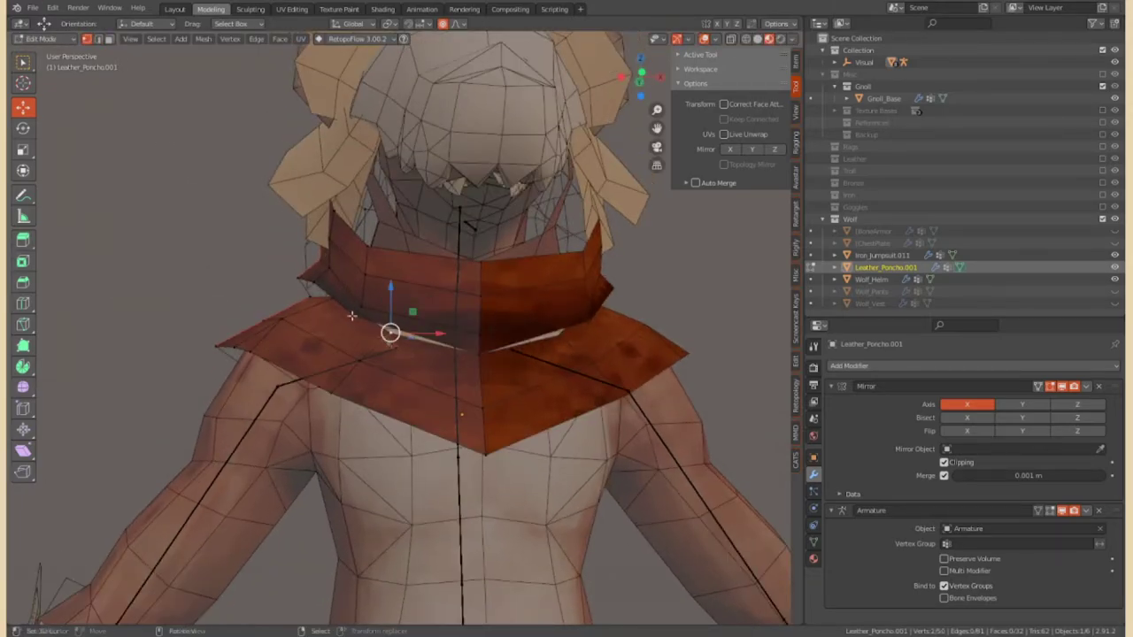
key("m")
middle_click_drag(352, 315, 341, 361)
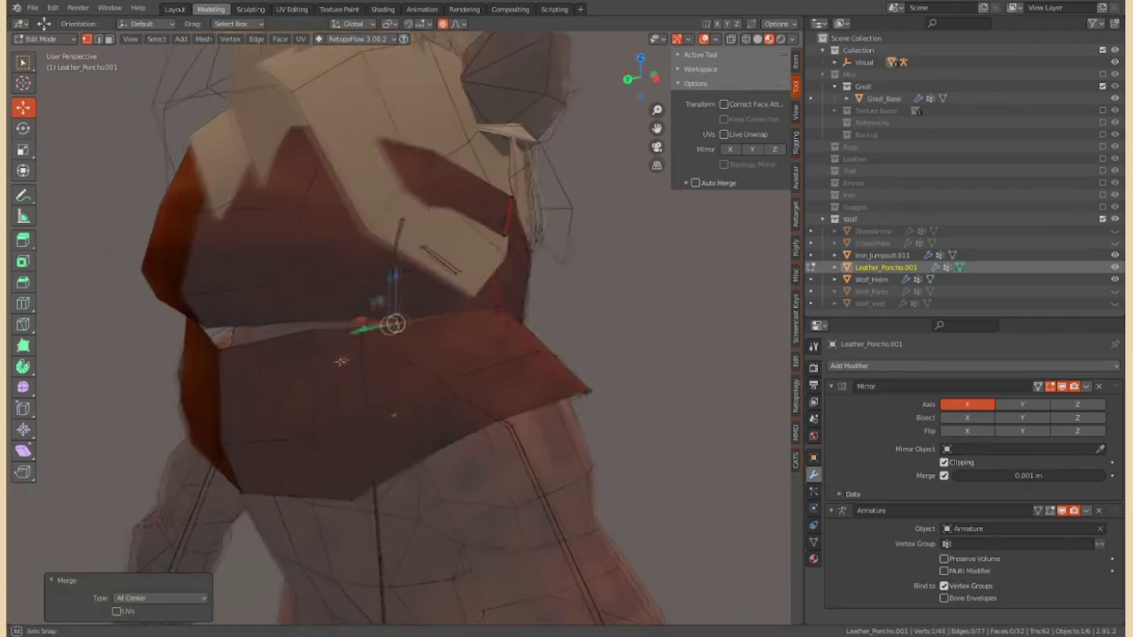
Shift the collar vertices sideways along X with proportional editing
middle_click_drag(340, 360, 593, 414, "alt")
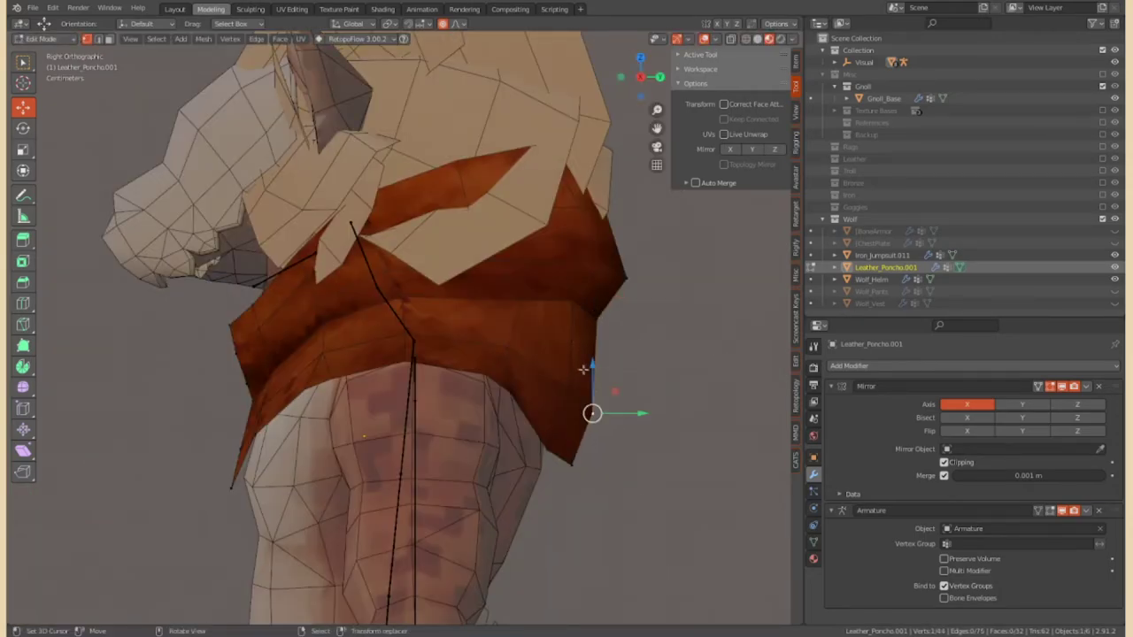
middle_click_drag(571, 376, 262, 344, "alt")
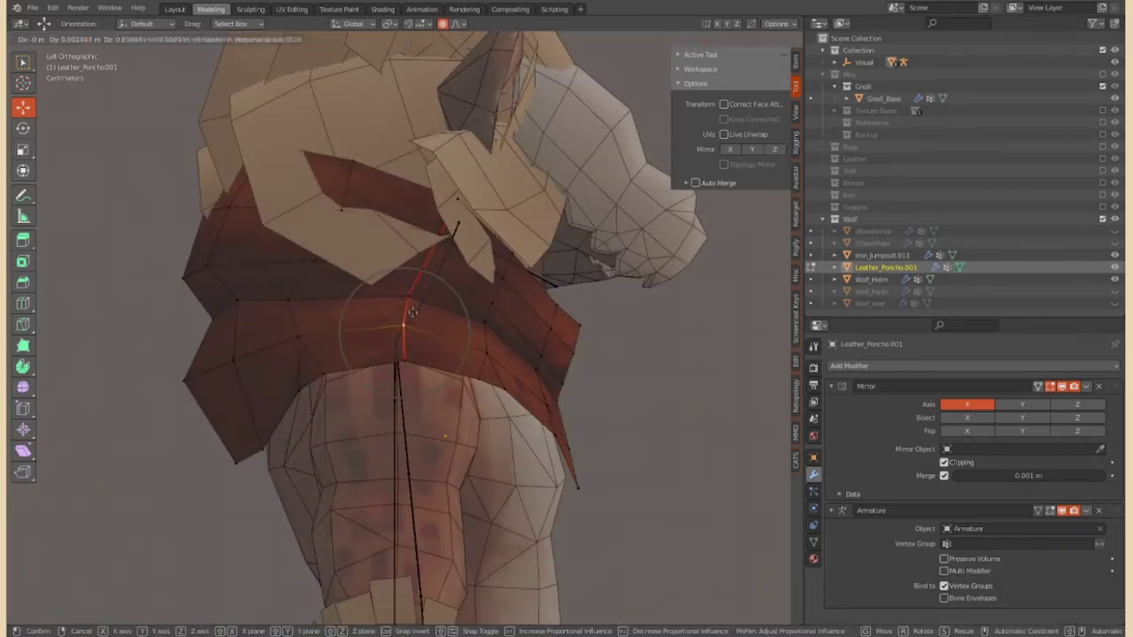
left_click(602, 347)
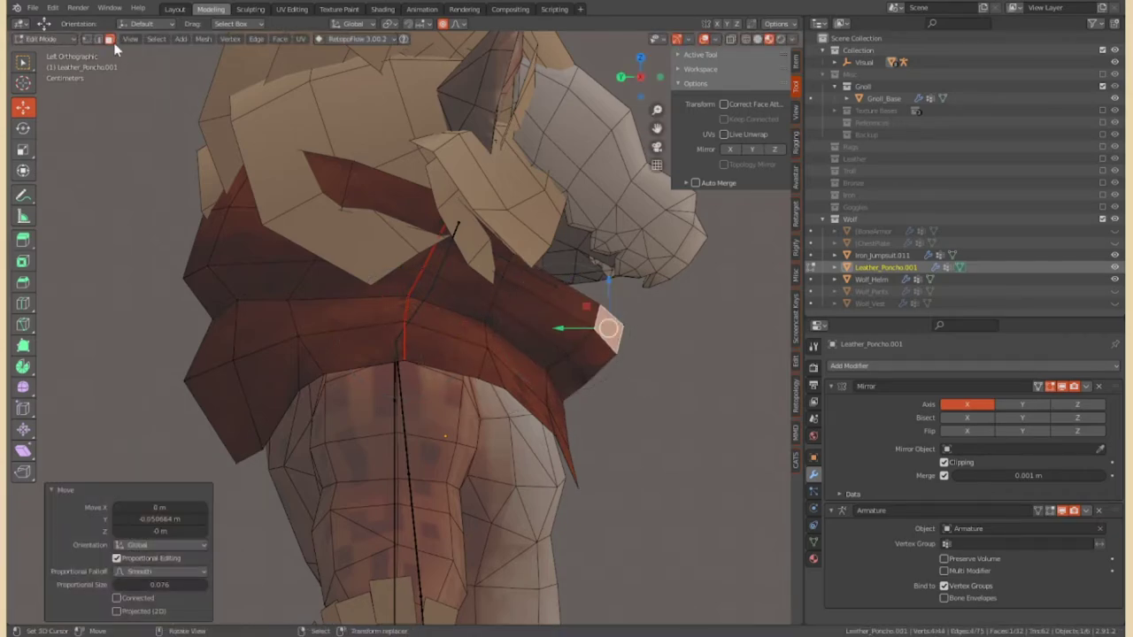
key("y")
key("KP_1")
key("x")
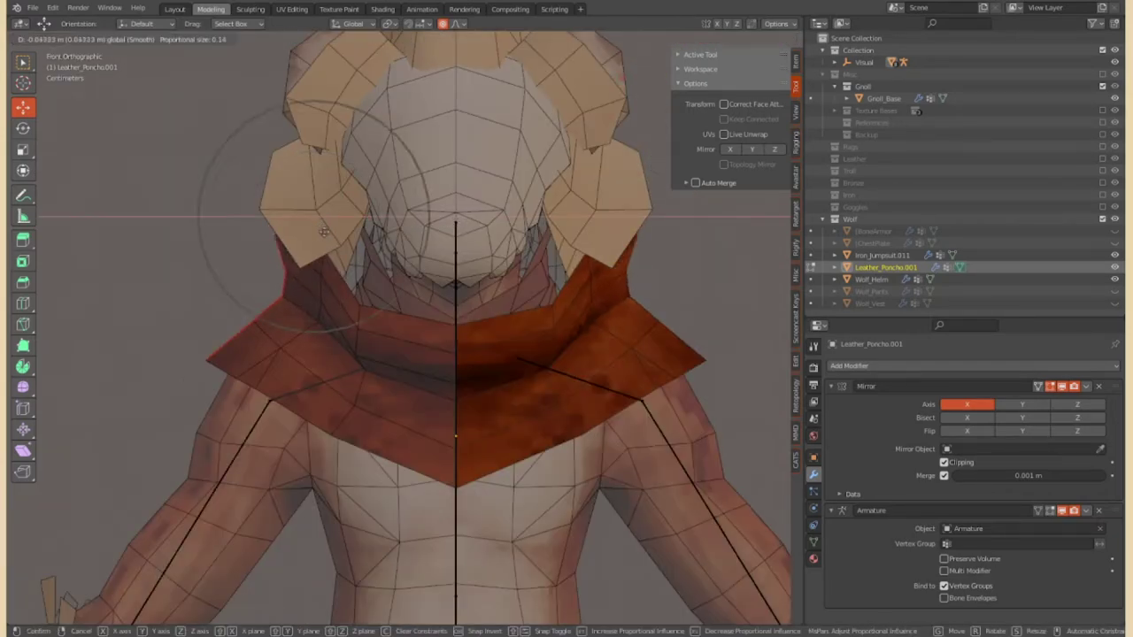
left_click(321, 231)
left_click(322, 257)
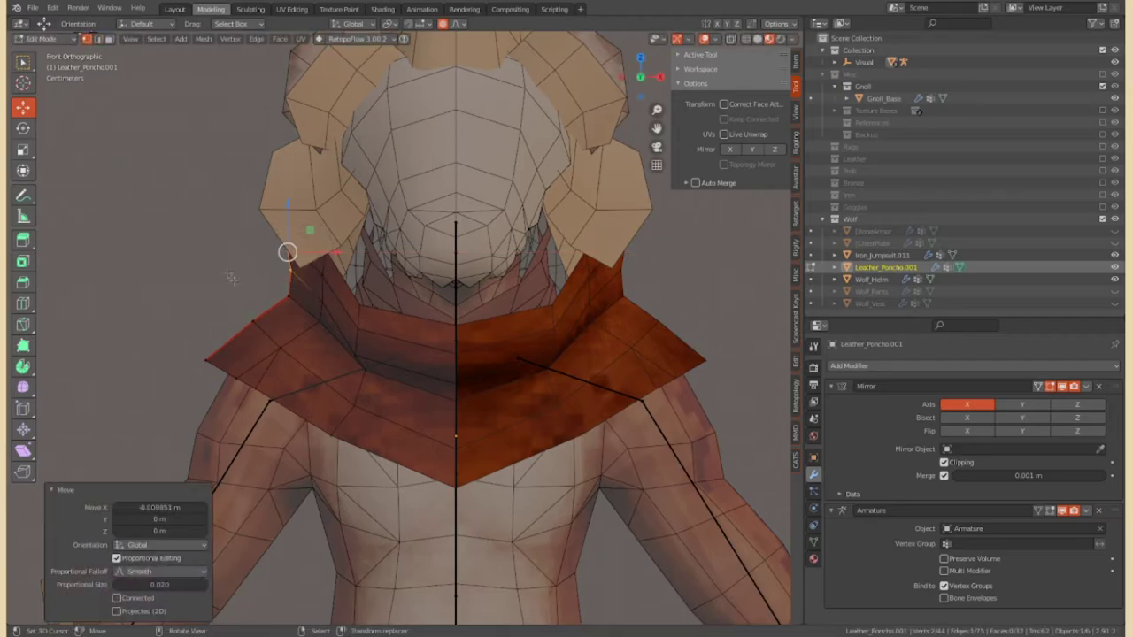
left_click(319, 282)
Refine the collar vertices from a front three-quarter view to hug the helmet
mouse_move(320, 281)
middle_mouse_down()
mouse_move(480, 290)
mouse_move(221, 266)
middle_mouse_up()
scroll(480, 291, "down", 3)
scroll(480, 290, "up", 4)
scroll(183, 261, "up", 2)
mouse_move(496, 270)
middle_mouse_down()
mouse_move(313, 286)
mouse_move(309, 271)
mouse_move(359, 290)
middle_mouse_up()
left_click(359, 290)
mouse_move(288, 271)
middle_mouse_down()
mouse_move(519, 342)
mouse_move(314, 210)
mouse_move(253, 228)
mouse_move(442, 291)
middle_mouse_up()
scroll(417, 245, "up", 3)
Lower the back of the collar slightly with G
key("g")
key("g")
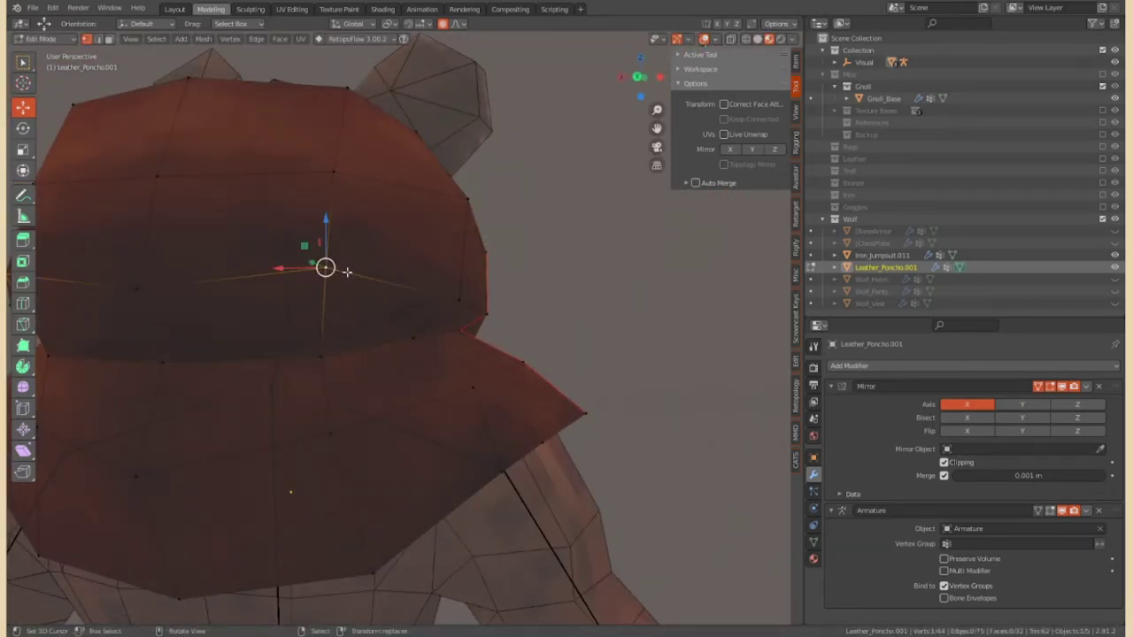
right_click(341, 270)
scroll(341, 270, "down", 2)
mouse_move(341, 270)
middle_mouse_down()
mouse_move(450, 404)
mouse_move(531, 403)
mouse_move(460, 443)
mouse_move(531, 425)
middle_mouse_up()
right_click(469, 385)
left_click(463, 384)
key("g")
middle_click_drag(321, 440, 205, 450)
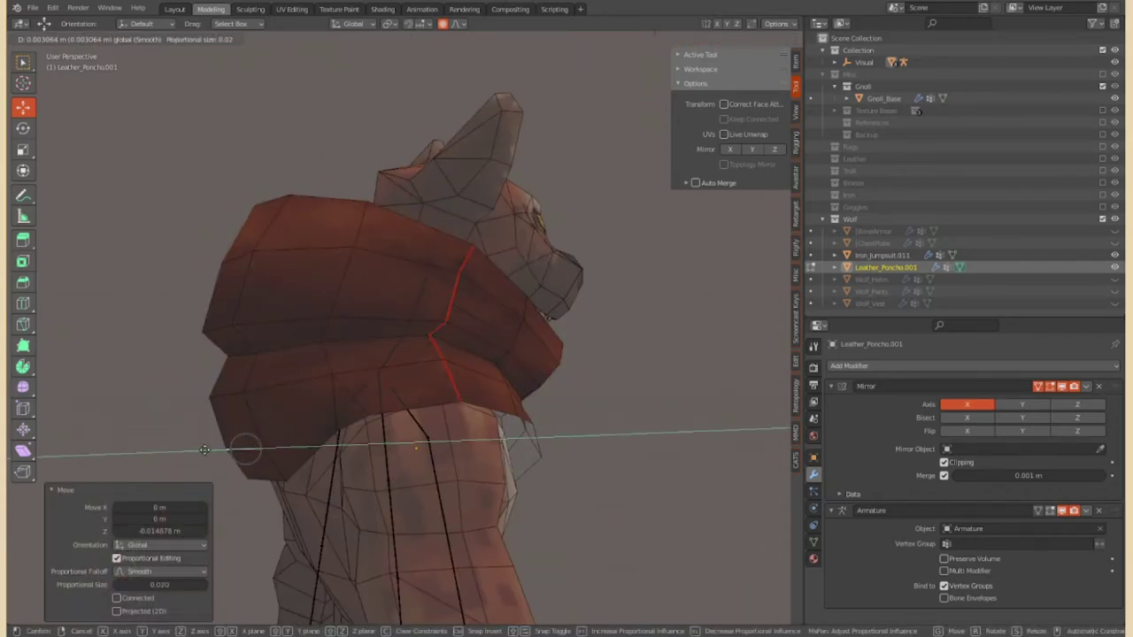
Put the armature in Pose Mode and rotate the shoulder bone to test the poncho
left_click(34, 39)
left_click(35, 53)
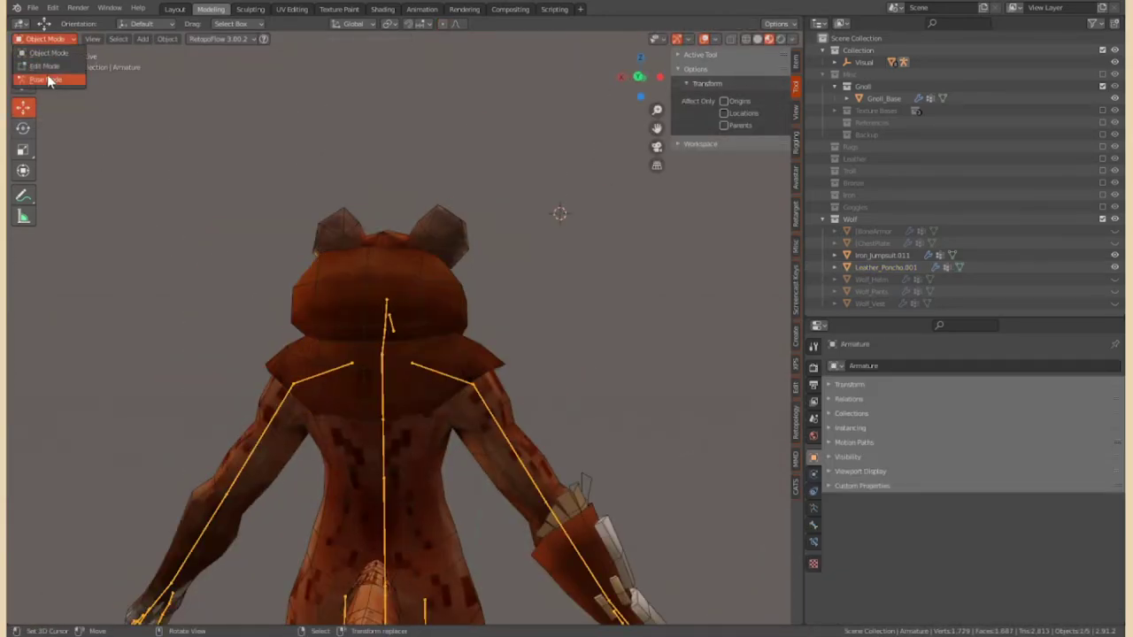
key("r")
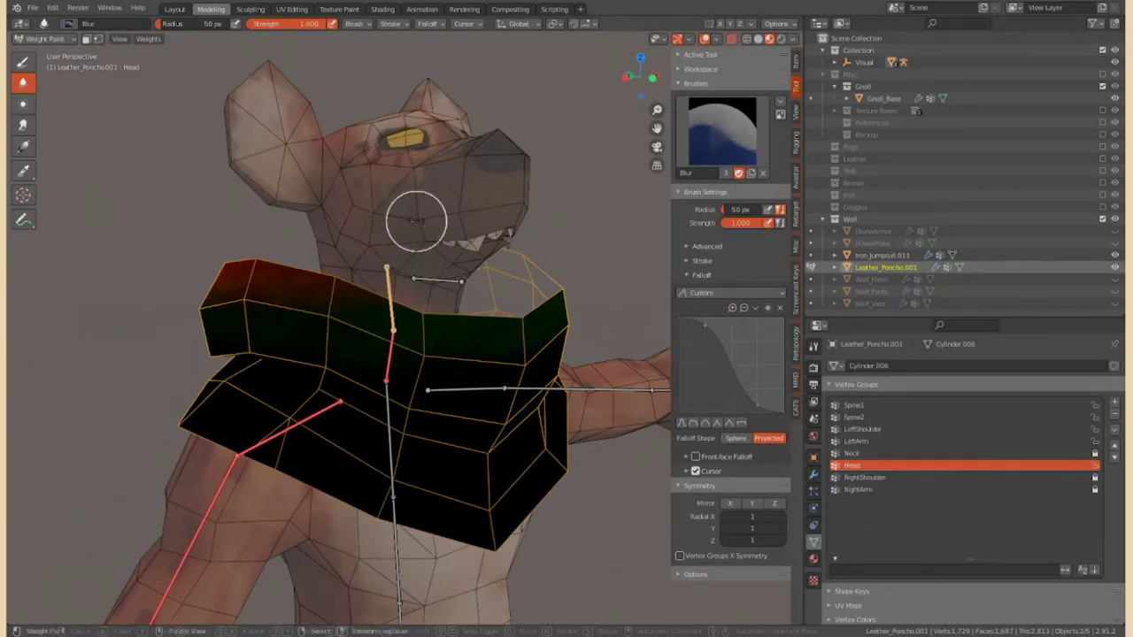
Rotate the head bone to test how the poncho collar deforms
key("r")
left_click(478, 354)
mouse_move(266, 287)
middle_mouse_down()
mouse_move(571, 274)
mouse_move(875, 389)
middle_mouse_up()
scroll(398, 273, "up", 3)
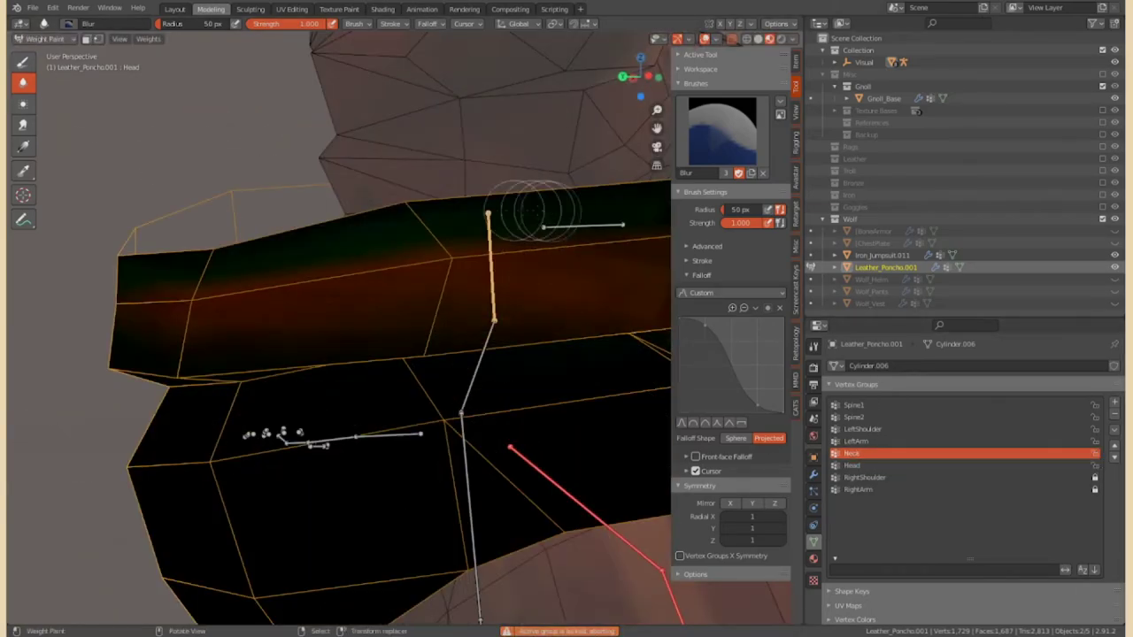
scroll(208, 212, "down", 3)
middle_click_drag(476, 254, 269, 296)
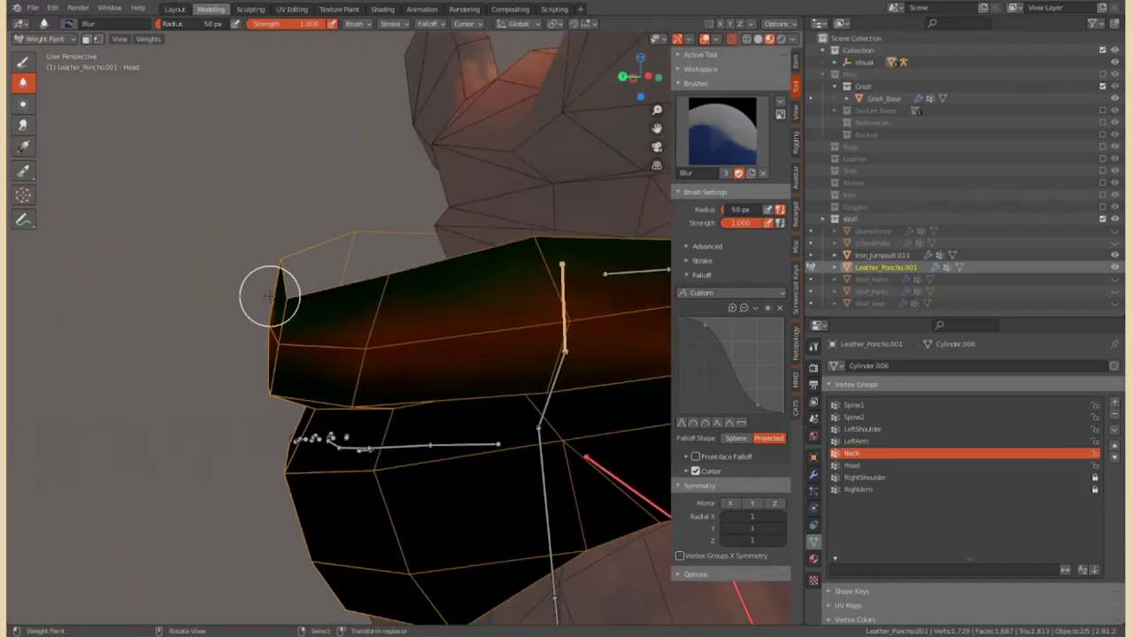
middle_click_drag(425, 261, 319, 270)
mouse_move(544, 282)
middle_mouse_down()
mouse_move(416, 301)
mouse_move(435, 324)
mouse_move(506, 261)
middle_mouse_up()
scroll(416, 301, "down", 3)
Paint the poncho's Head weights with the Subtract and Blur brushes
left_click(23, 61)
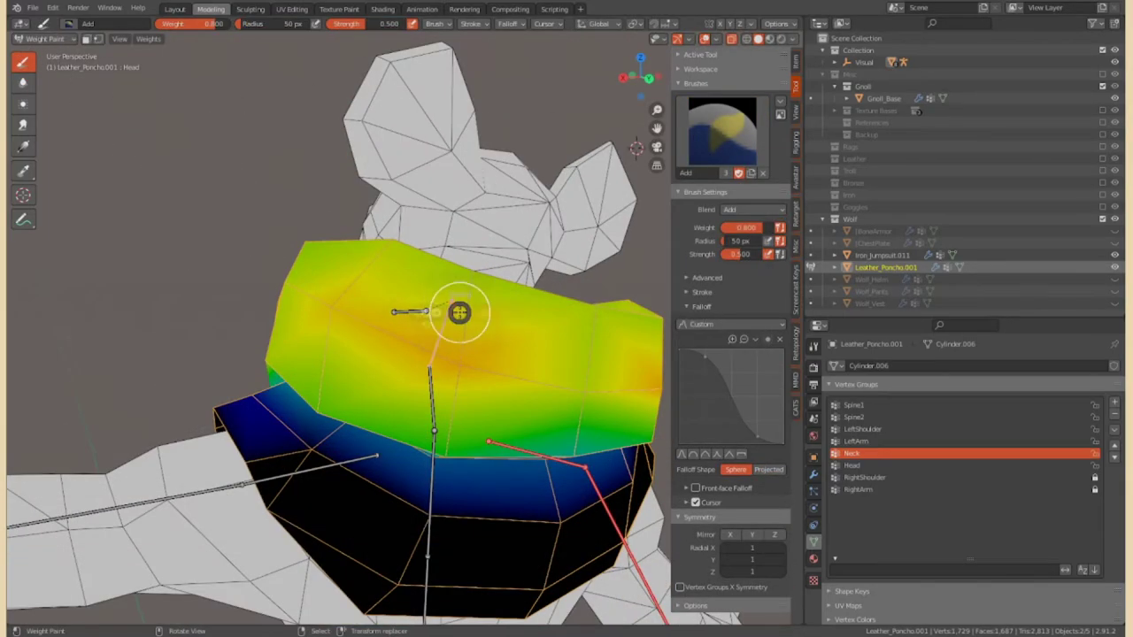
mouse_move(463, 311)
middle_mouse_down()
mouse_move(589, 307)
mouse_move(336, 257)
mouse_move(284, 304)
mouse_move(598, 343)
middle_mouse_up()
left_click(27, 82)
mouse_move(379, 228)
middle_mouse_down()
mouse_move(316, 253)
mouse_move(374, 262)
mouse_move(439, 319)
middle_mouse_up()
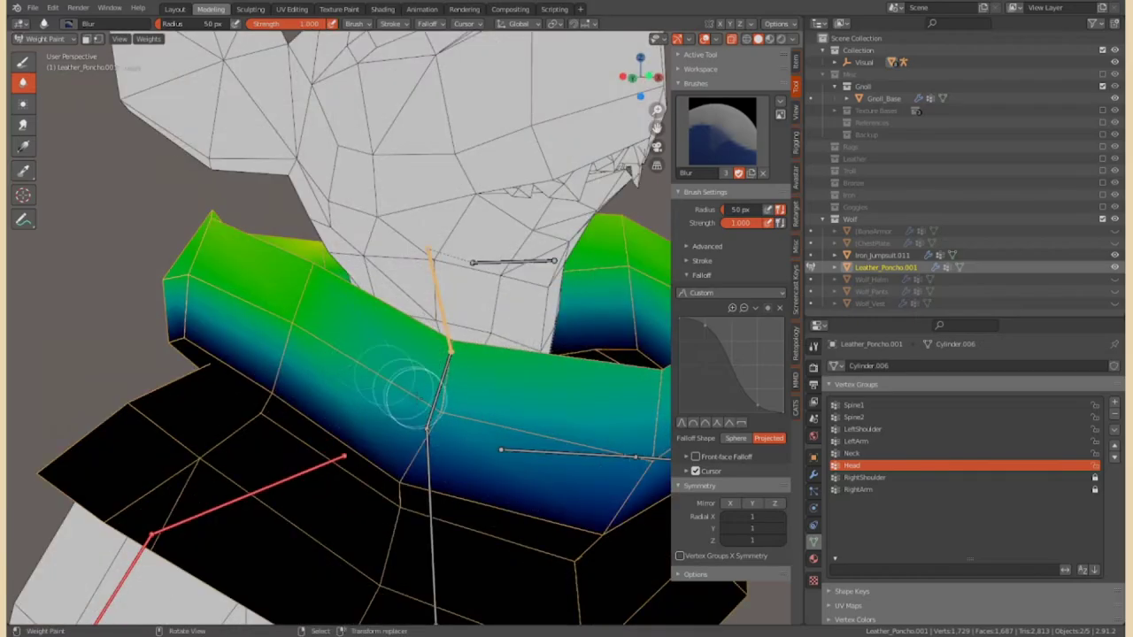
scroll(384, 327, "down", 3)
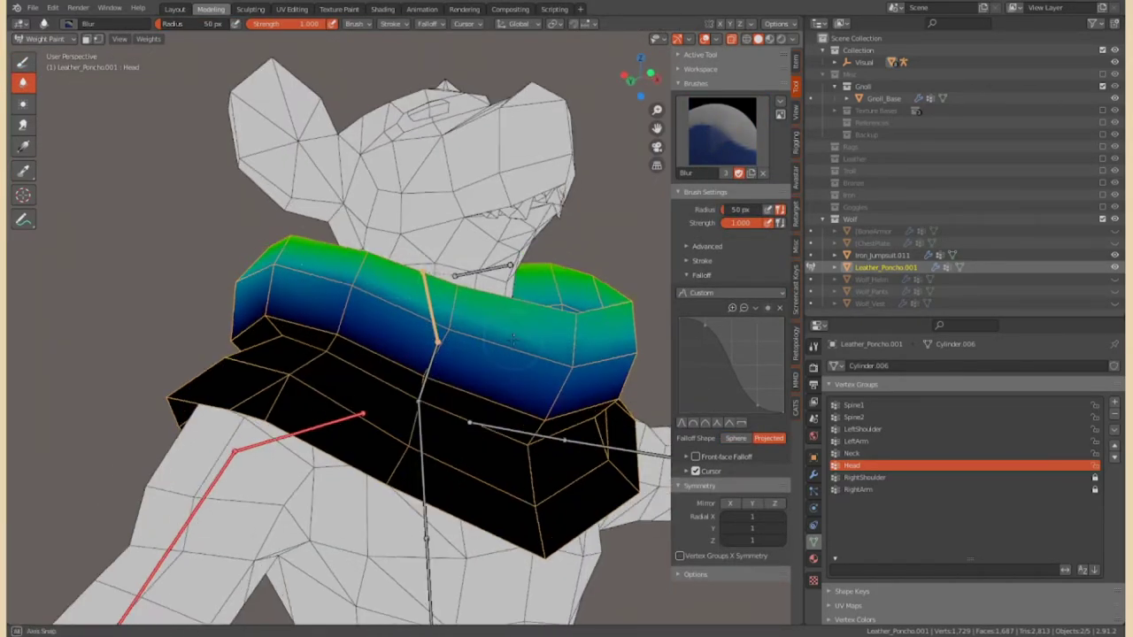
middle_click_drag(337, 274, 718, 438)
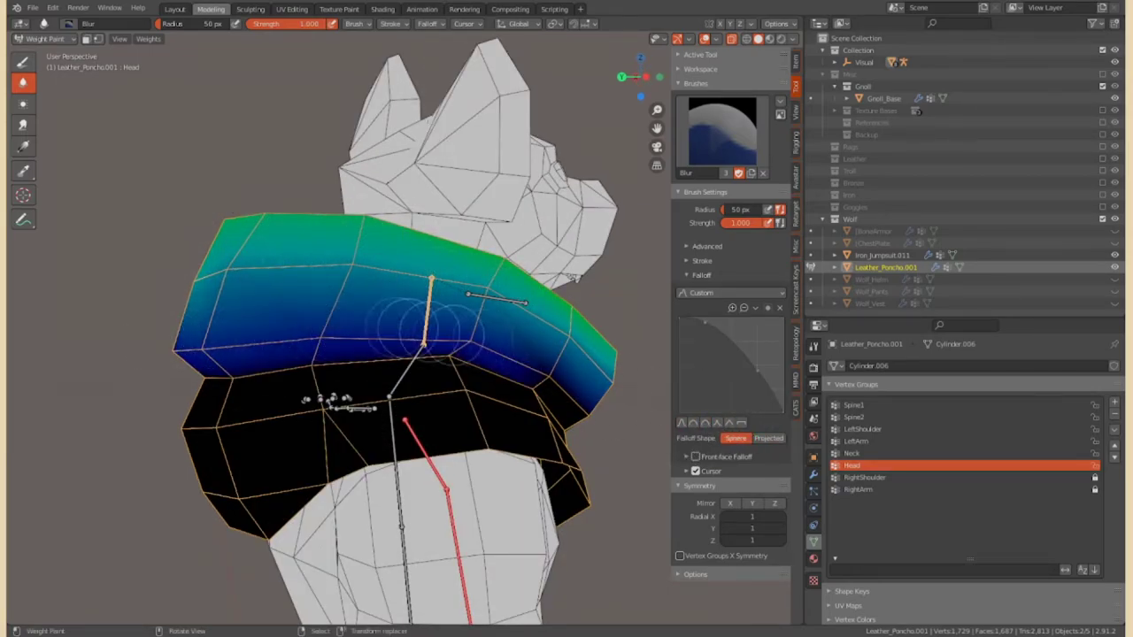
mouse_move(633, 381)
middle_mouse_down()
mouse_move(186, 306)
mouse_move(430, 260)
middle_mouse_up()
Retest the head bone rotation and touch up weights with Subtract, then Blur
key("r")
left_click(481, 189)
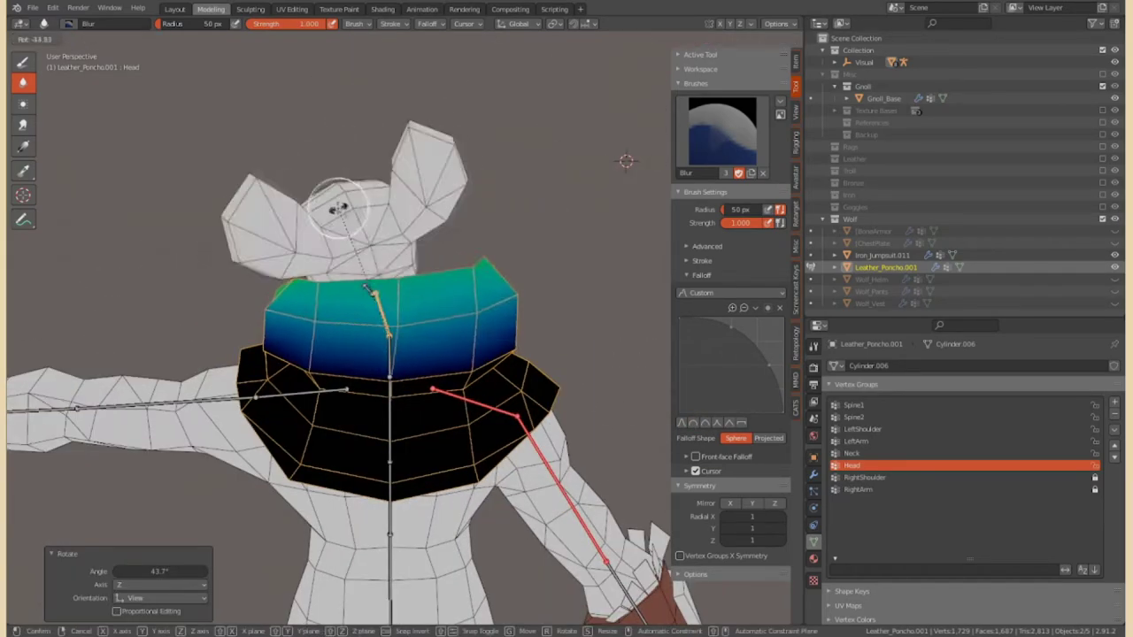
key("r")
key("Return")
left_click(24, 62)
mouse_move(454, 323)
middle_mouse_down()
mouse_move(266, 260)
mouse_move(449, 182)
middle_mouse_up()
key("2")
key("r")
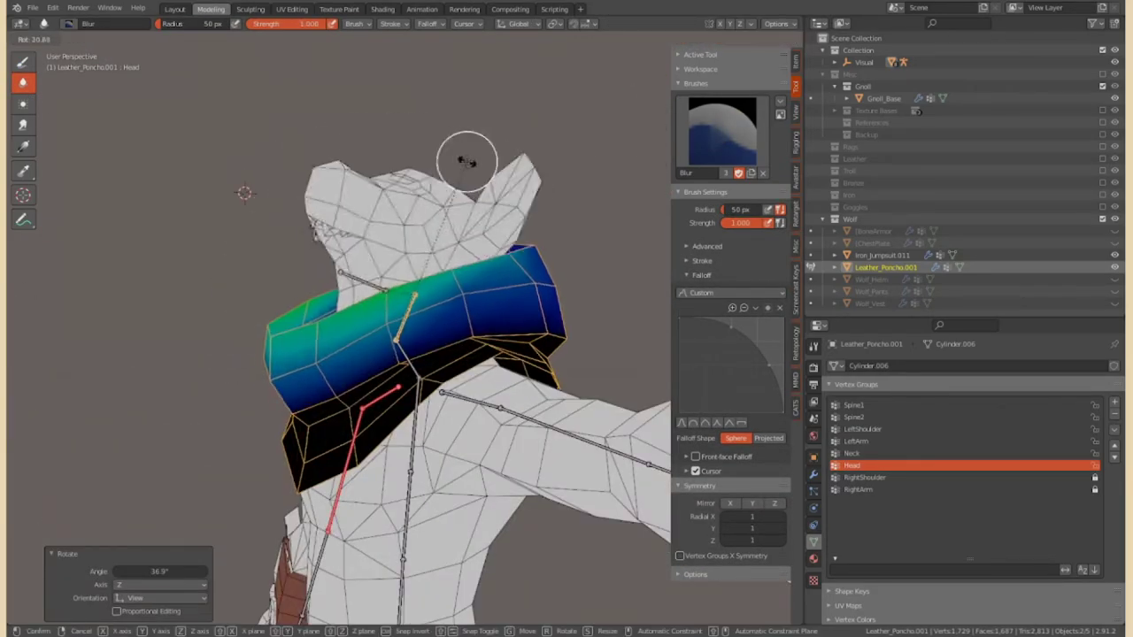
key("Escape")
Blur the Neck weights, then switch through Spine2 to RightShoulder and smooth the shoulder
left_click(413, 328, "ctrl")
mouse_move(413, 328)
middle_mouse_down()
mouse_move(390, 345)
mouse_move(405, 379)
mouse_move(581, 315)
middle_mouse_up()
scroll(383, 352, "up", 3)
mouse_move(346, 402)
middle_mouse_down()
mouse_move(437, 310)
mouse_move(487, 296)
mouse_move(398, 265)
mouse_move(460, 292)
middle_mouse_up()
left_click(397, 265, "ctrl")
left_click(921, 478)
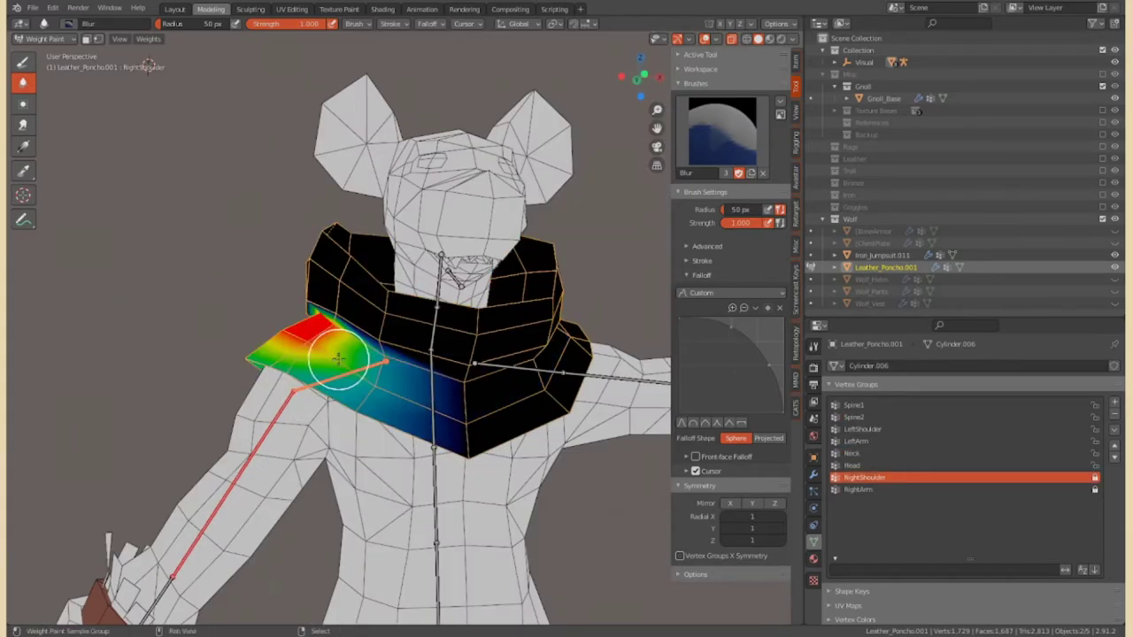
middle_click_drag(531, 301, 408, 305)
scroll(496, 302, "down", 3)
scroll(443, 305, "up", 2)
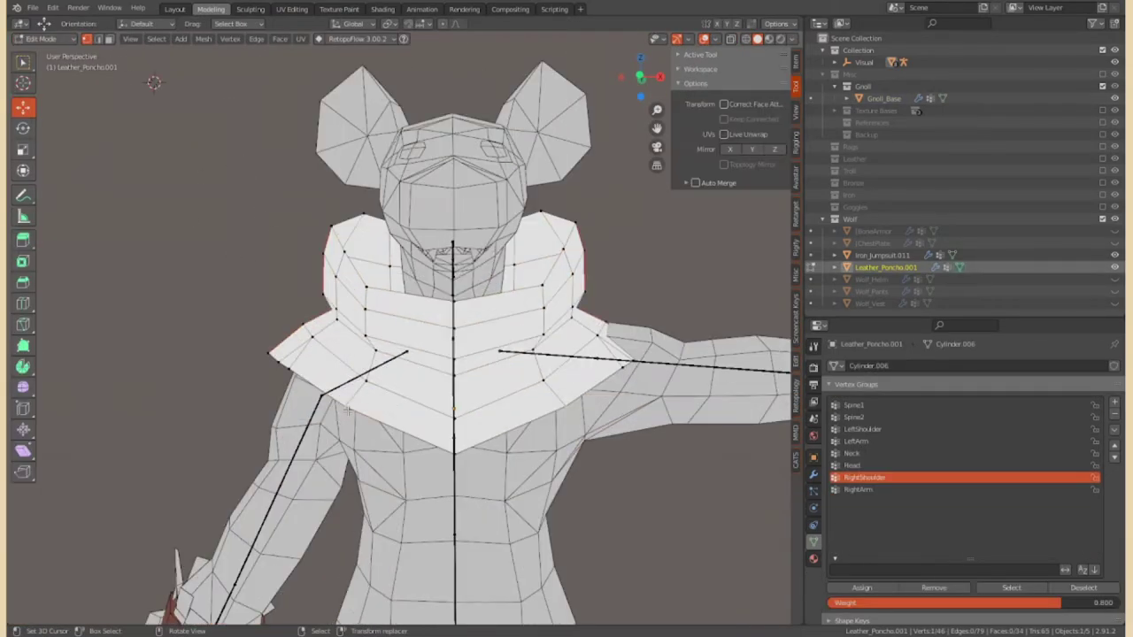
middle_click_drag(347, 409, 407, 434)
left_click_drag(407, 434, 434, 440)
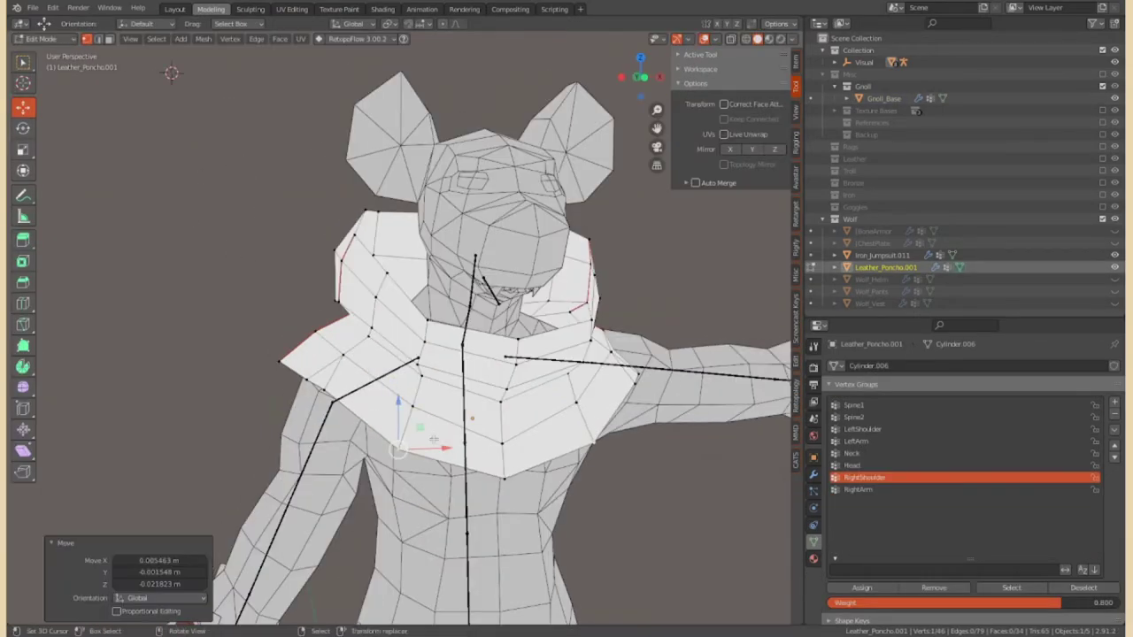
Move and slide the poncho's edge vertices so they sit over the wolf's shoulder
key("g")
key("Return")
middle_click_drag(496, 354, 398, 354)
key("g")
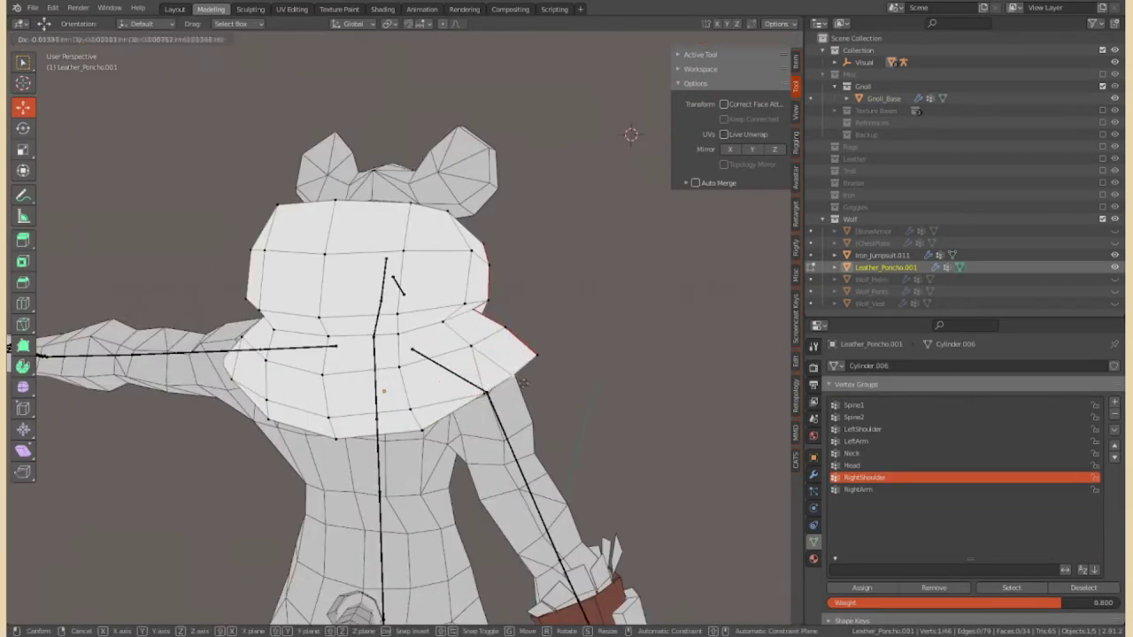
middle_click_drag(519, 335, 154, 142)
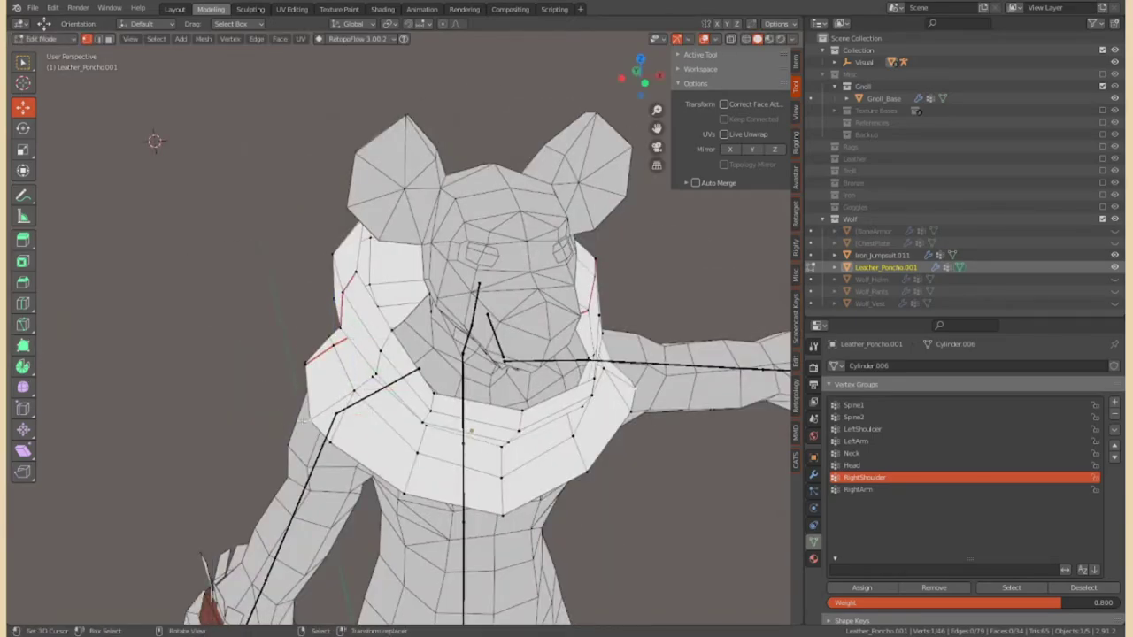
middle_click_drag(501, 483, 540, 486)
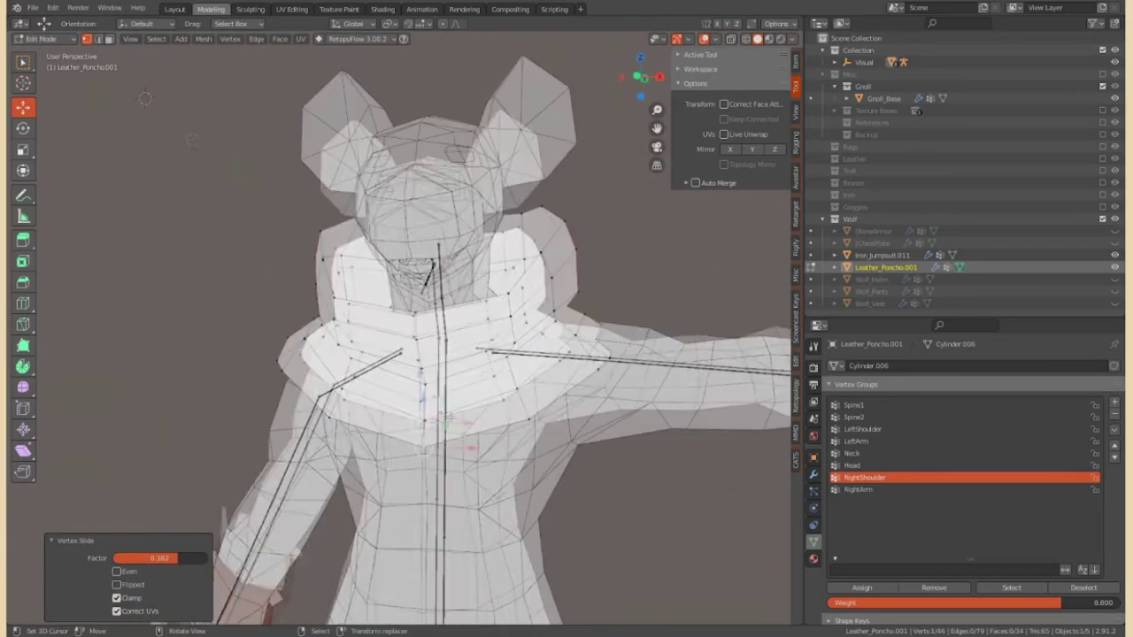
scroll(539, 487, "down", 2)
Back in Object Mode, add a Solidify modifier to the poncho (0.07 m, offset -1)
left_click(814, 473)
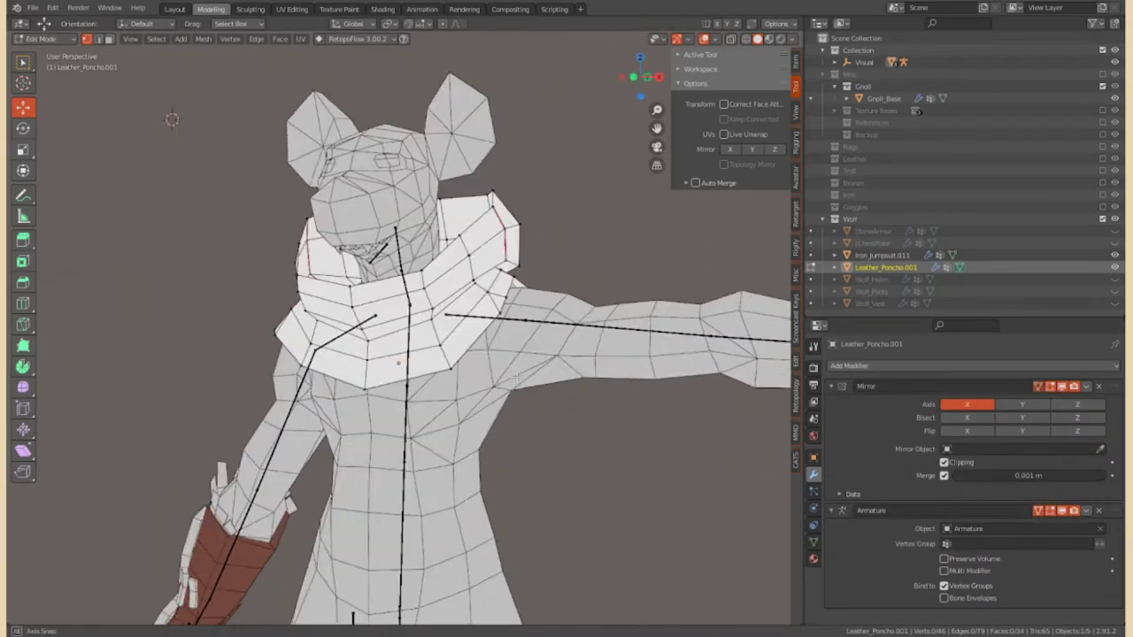
middle_click_drag(531, 398, 266, 371)
left_click(59, 40)
left_click(48, 56)
middle_click_drag(473, 309, 542, 327)
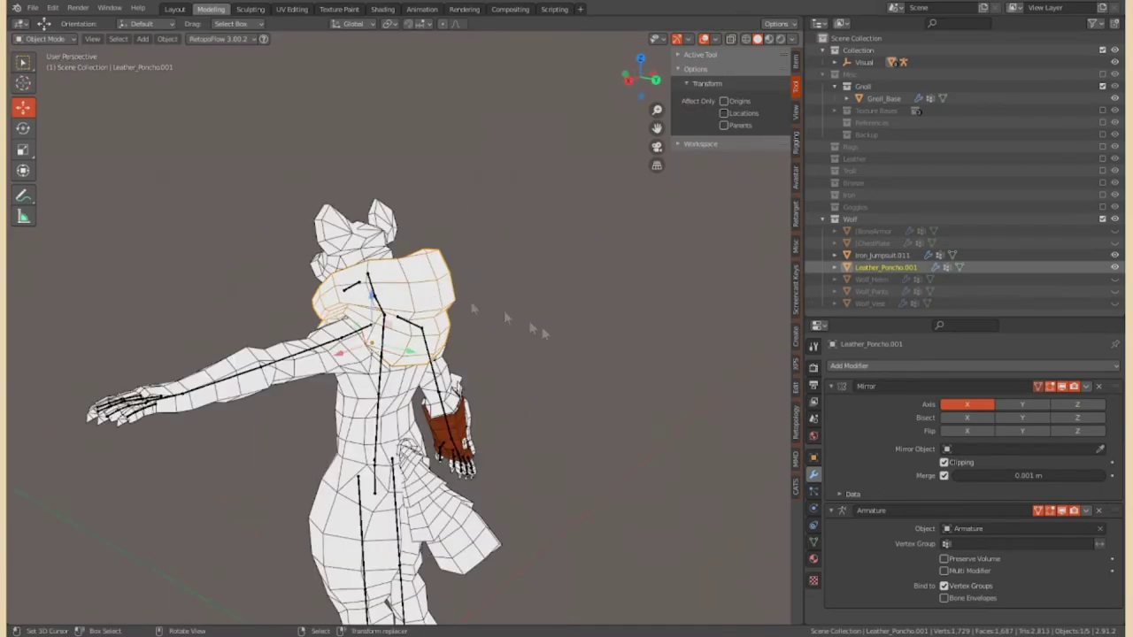
left_click(831, 386)
left_click(849, 366)
left_click(855, 536)
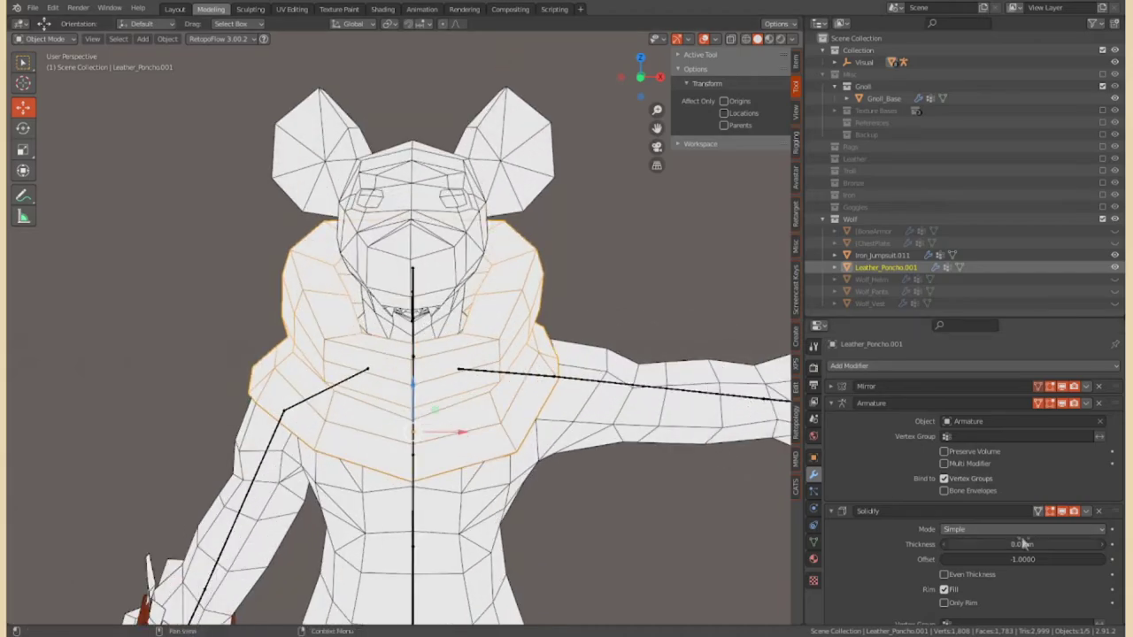
Hide Wolf_Vest and show Wolf_Helm and Wolf_Pants in the viewport
left_click(1114, 303)
left_click(1115, 291)
left_click(1115, 279)
middle_click_drag(412, 127, 622, 405)
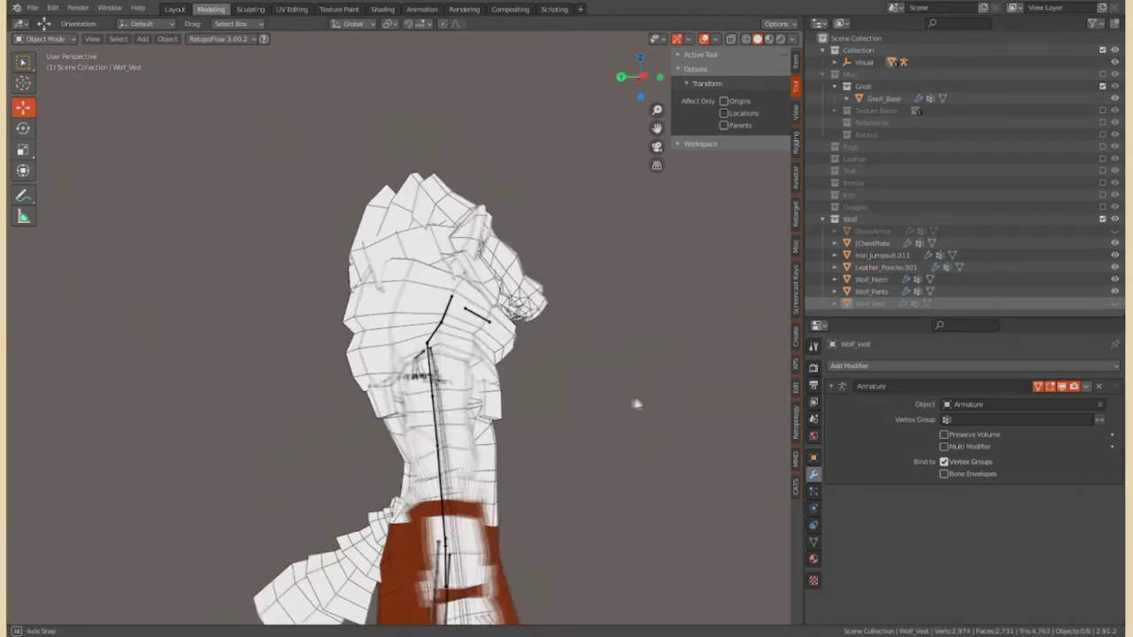
In Edit Mode, proportionally move the poncho's collar vertices
left_click(45, 39)
left_click(51, 67)
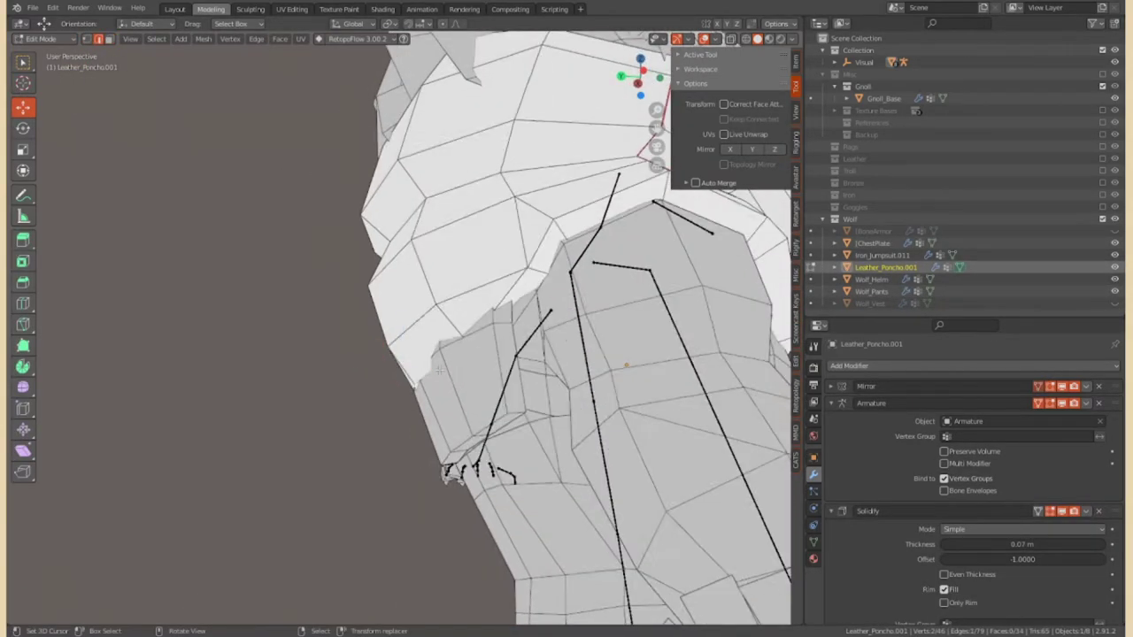
key("g")
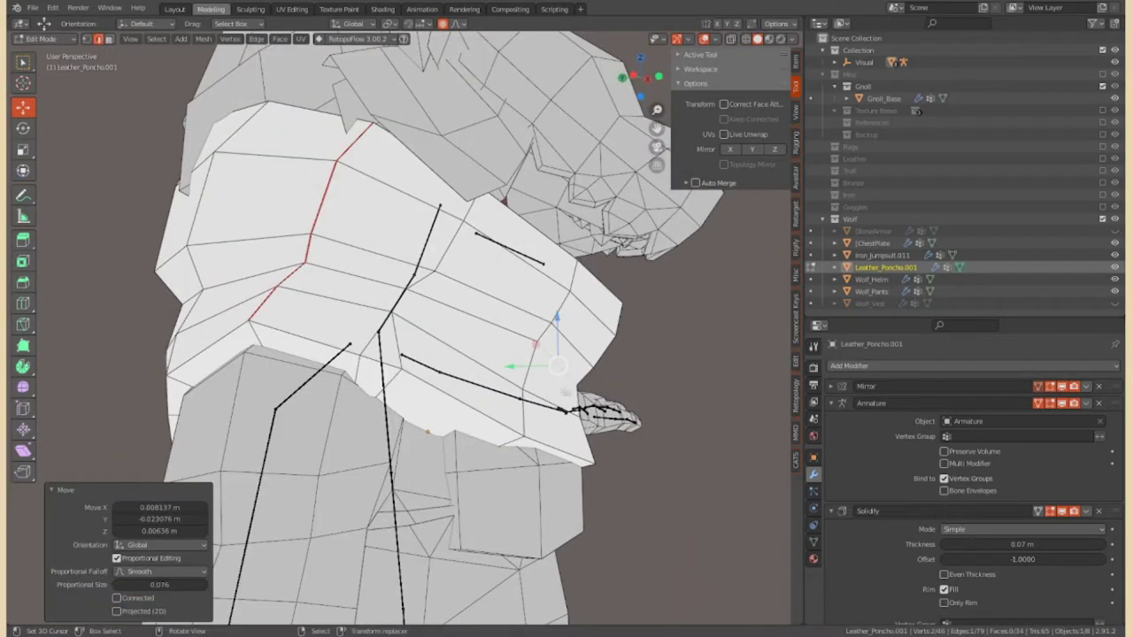
key("g")
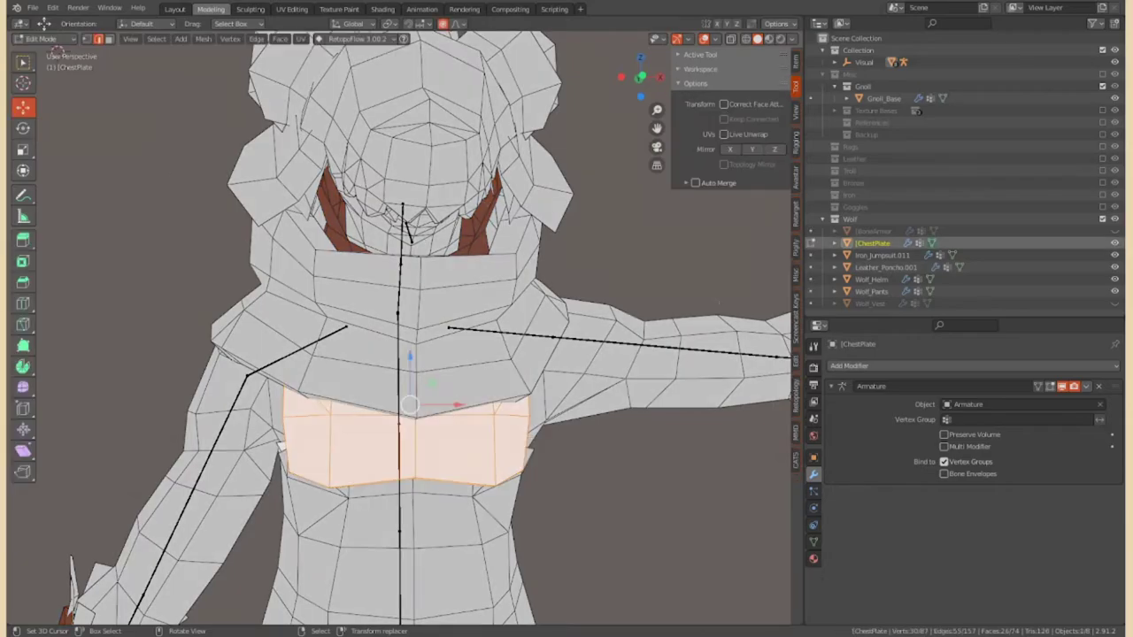
Hide Leather_Poncho.001, then slide and proportionally pull the chest plate's top edge
left_click(1113, 267)
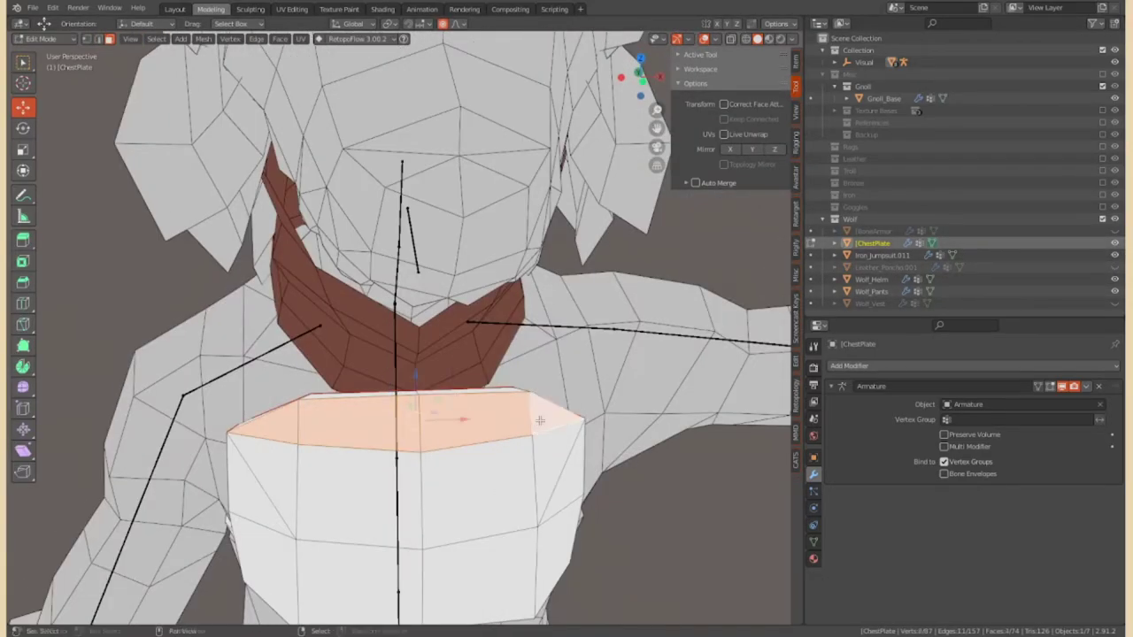
key("shift+v")
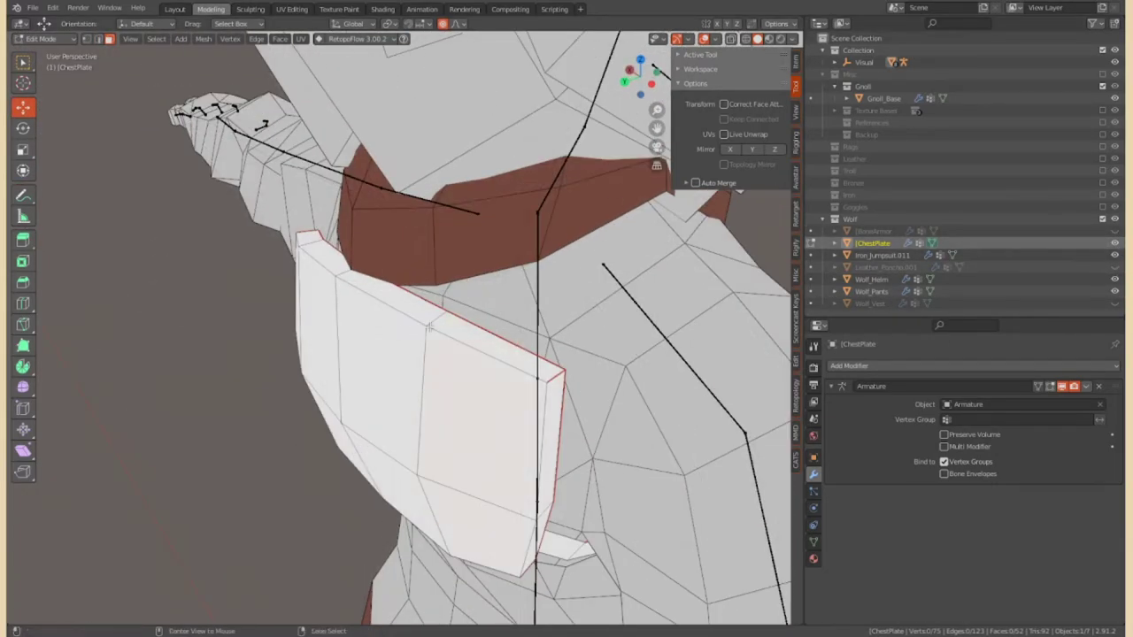
key("g")
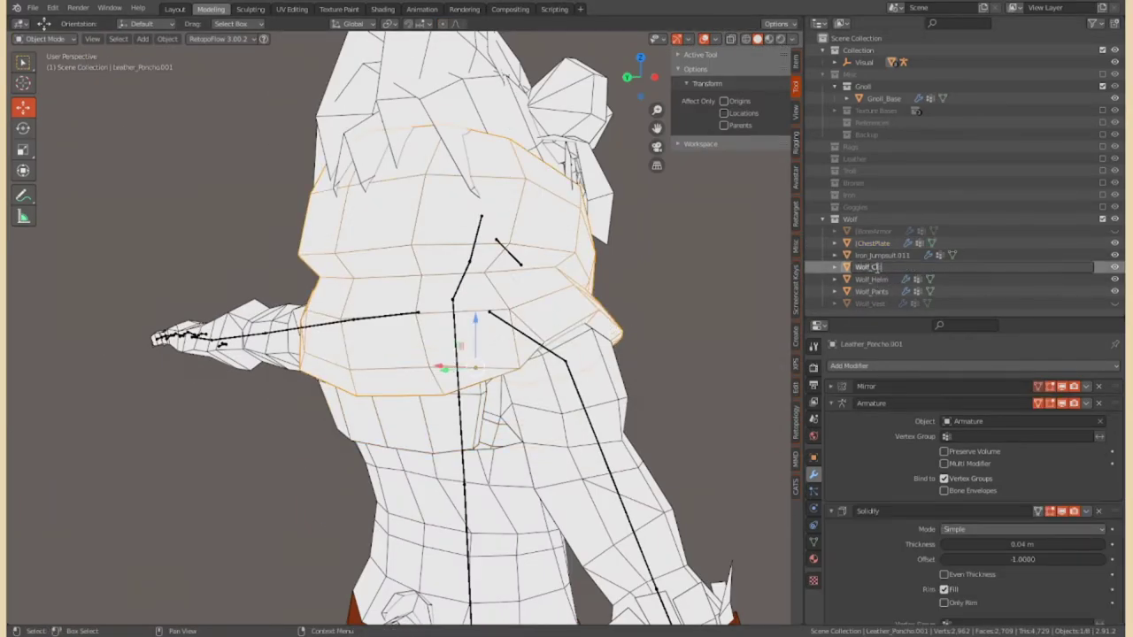
Select Wolf_Cloak and view the wolf from the side
left_click(872, 267)
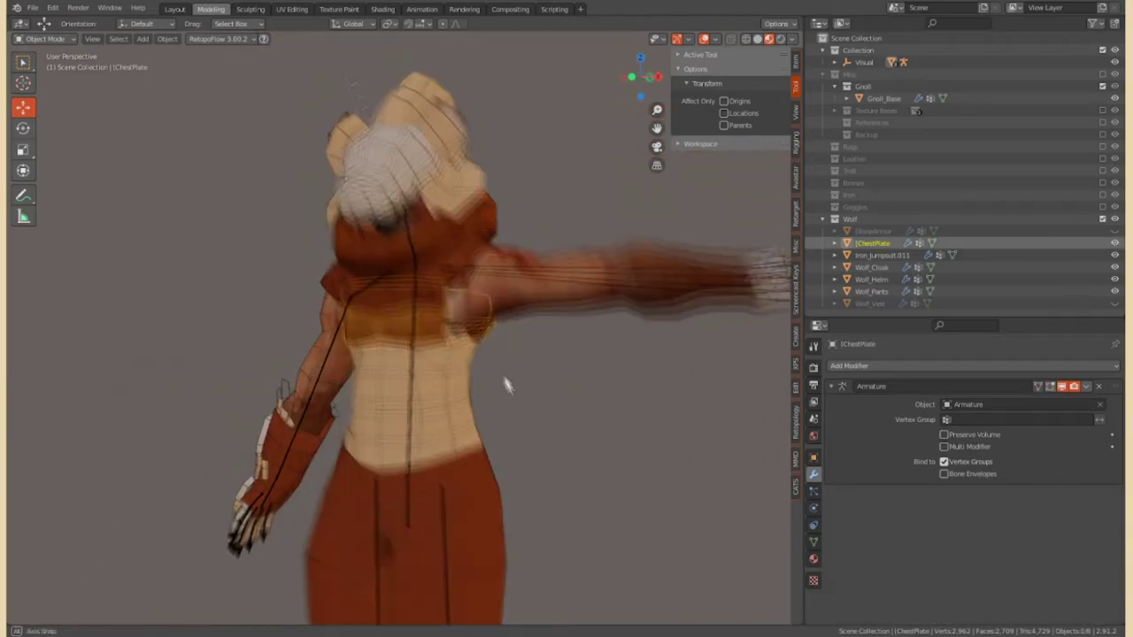
middle_click_drag(456, 383, 667, 394)
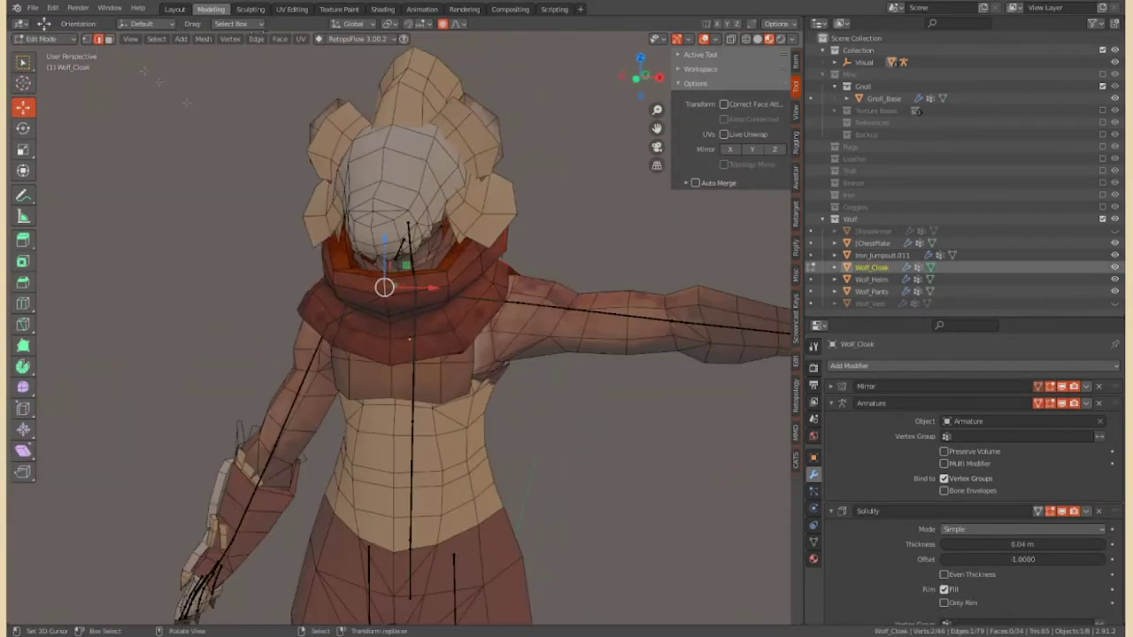
left_click(44, 39)
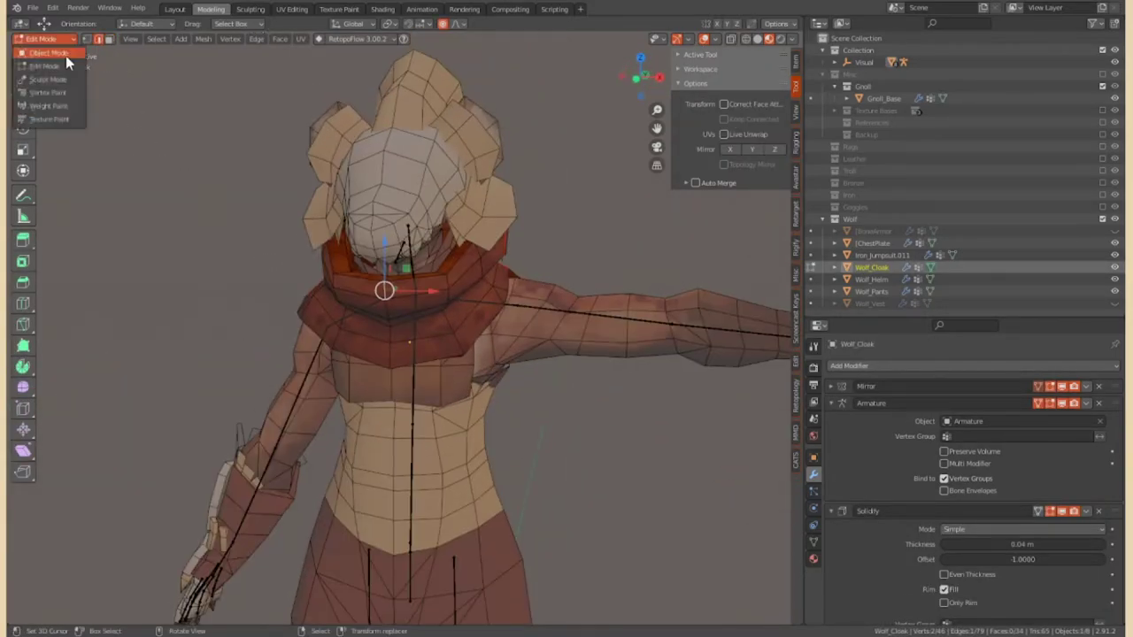
Show the Leather collection, duplicate Leather_Poncho.001 in place, and move it to Wolf
left_click(53, 50)
left_click(1102, 158)
left_click(509, 380)
key("shift+d")
right_click(516, 433)
key("m")
left_click(514, 416)
Hide the chest plate and cloak, then edit the poncho copy's mesh
left_click(45, 39)
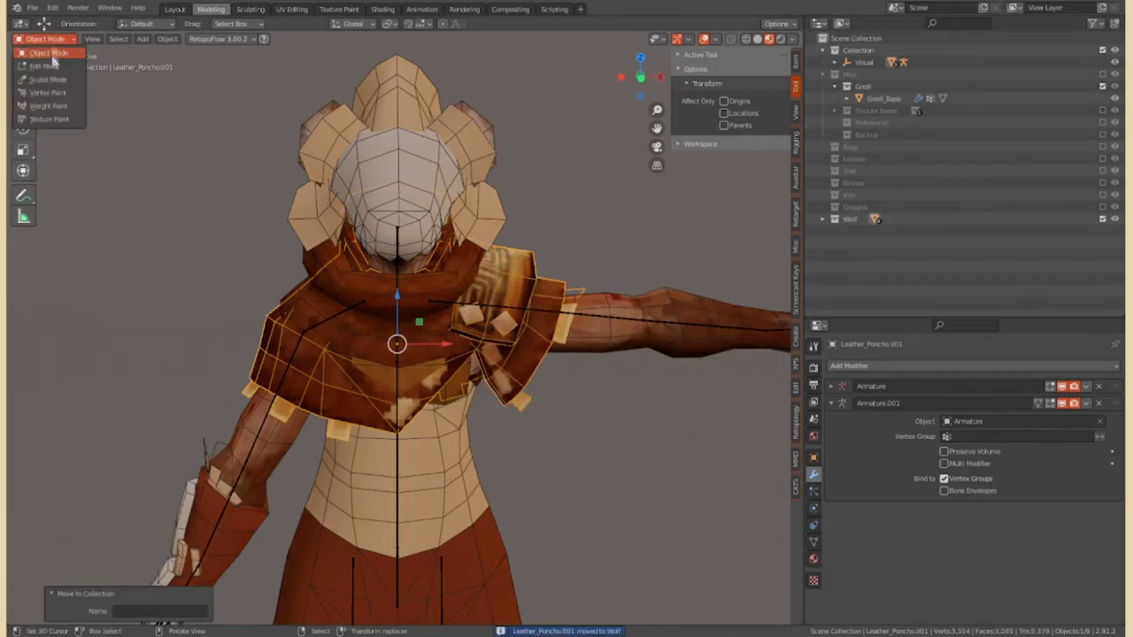
left_click(54, 60)
left_click(870, 242)
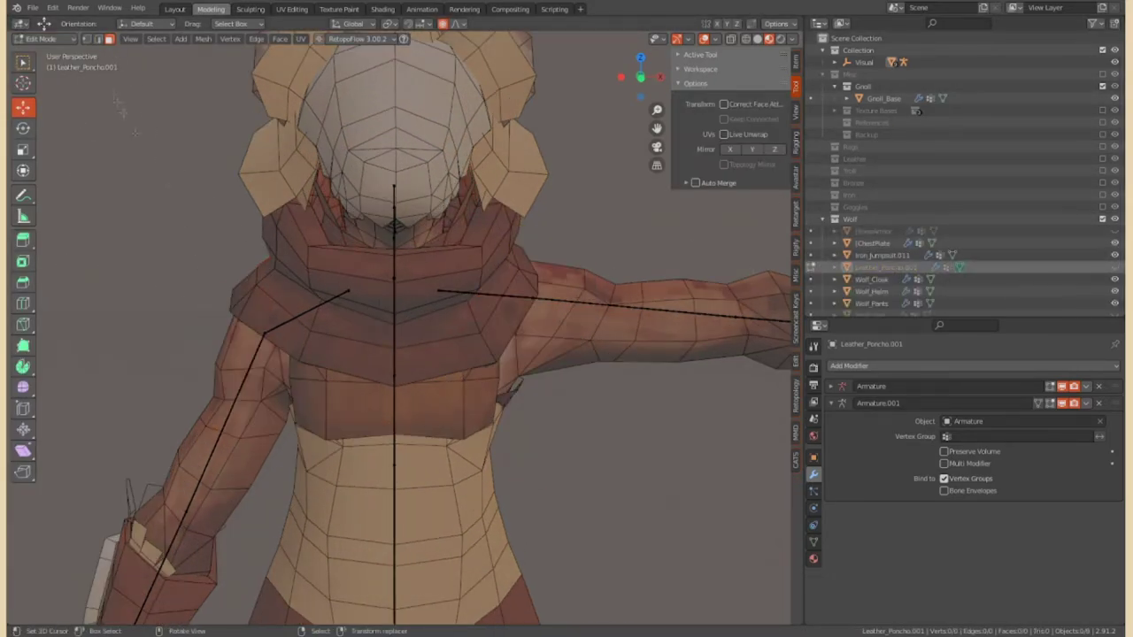
key("Tab")
key("h")
left_click(469, 345)
key("Tab")
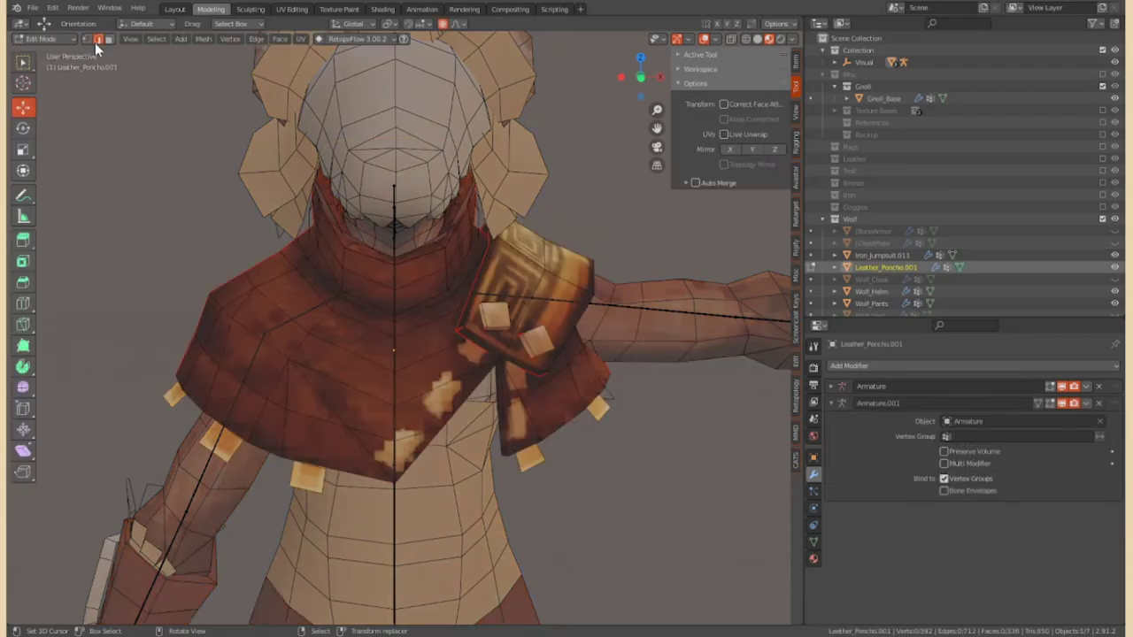
Remove the shoulder pad piece and collar faces, and hide the neck collar piece
middle_click_drag(514, 329, 271, 328)
key("h")
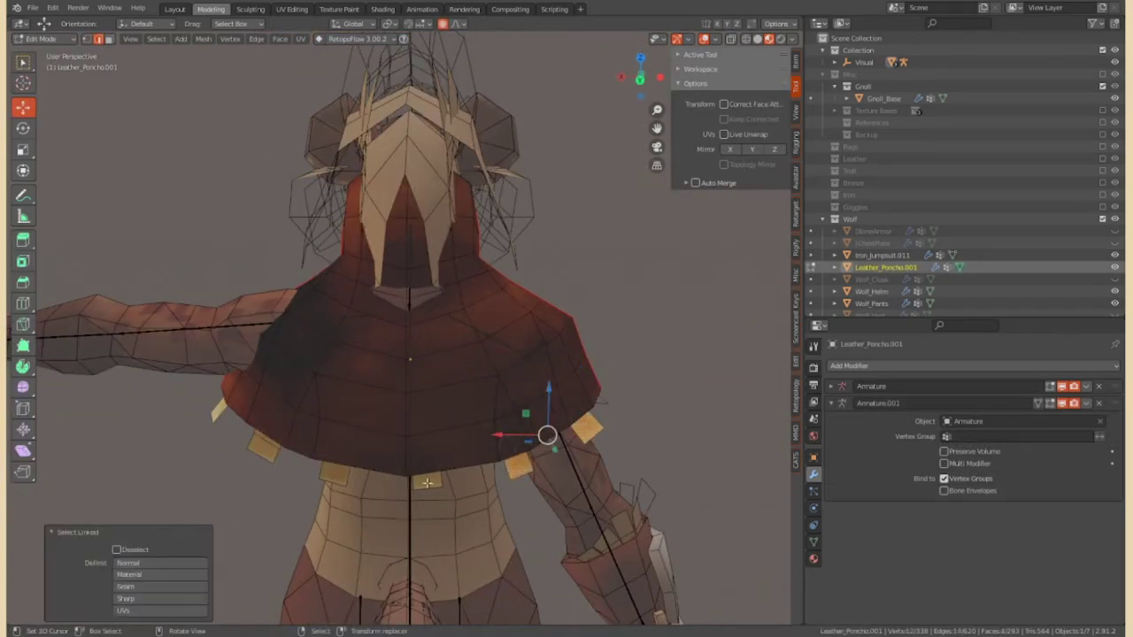
mouse_move(427, 482)
middle_mouse_down()
mouse_move(529, 417)
mouse_move(436, 267)
middle_mouse_up()
left_click(437, 267)
scroll(436, 268, "up", 2)
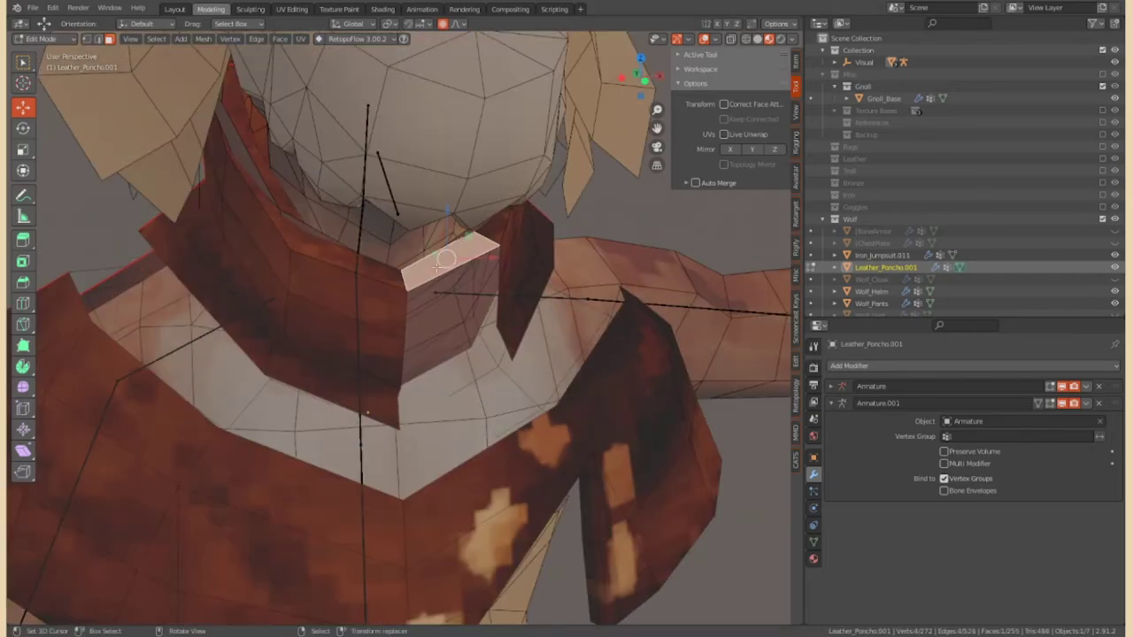
left_click(416, 259)
middle_click_drag(416, 259, 424, 386)
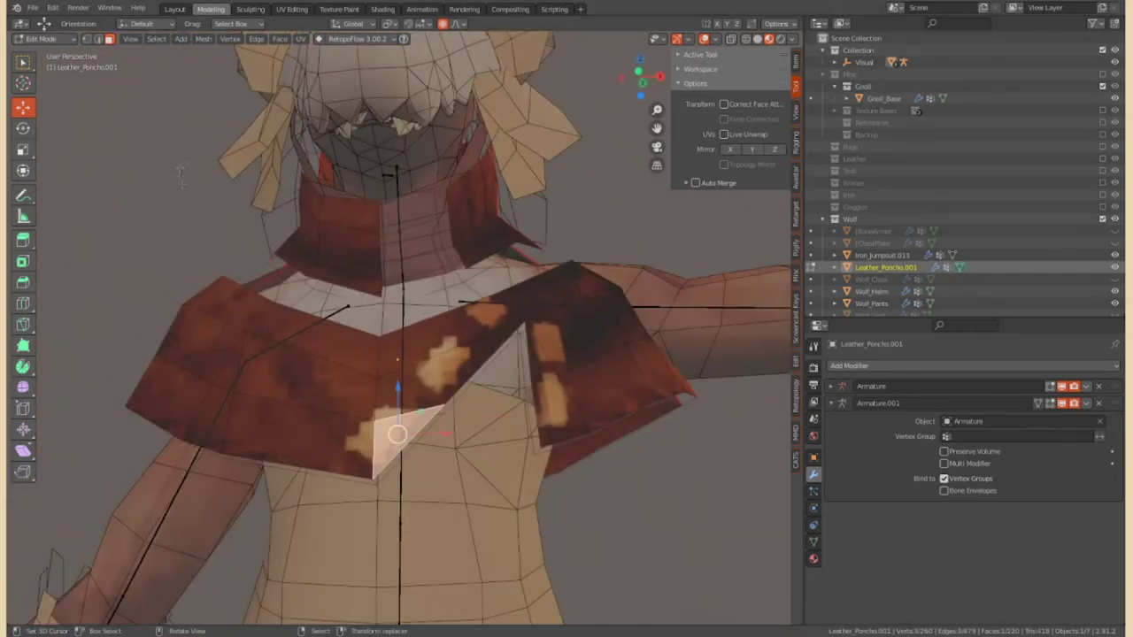
key("l")
middle_click_drag(398, 285, 619, 366)
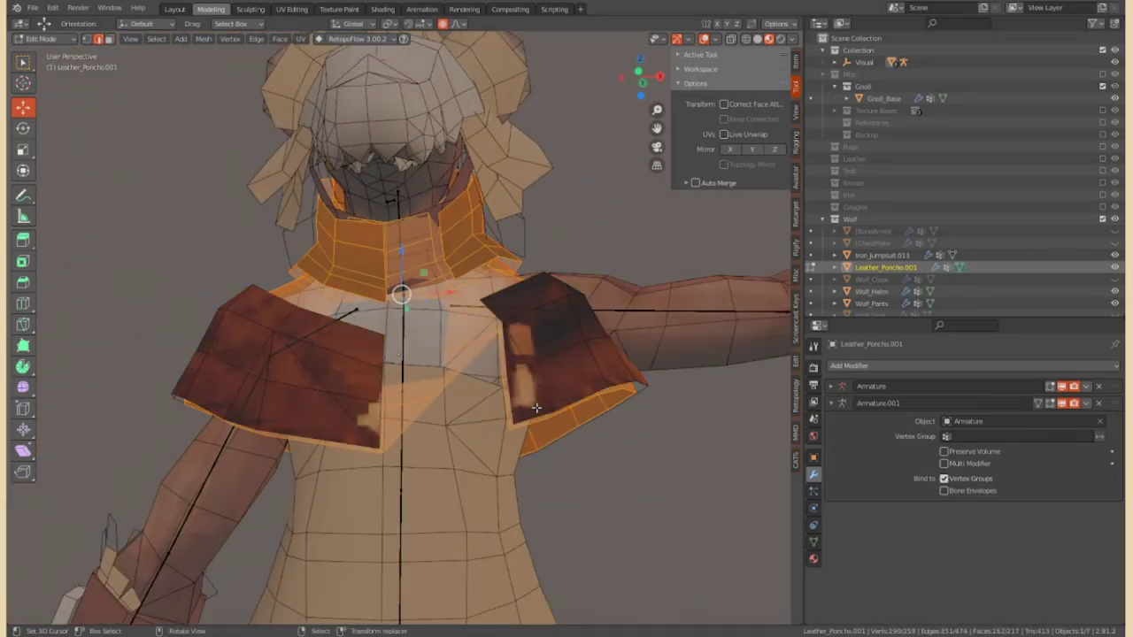
key("h")
middle_click_drag(319, 354, 397, 304)
Select all poncho faces and try a proportional move to drape the front panel
left_click(45, 39)
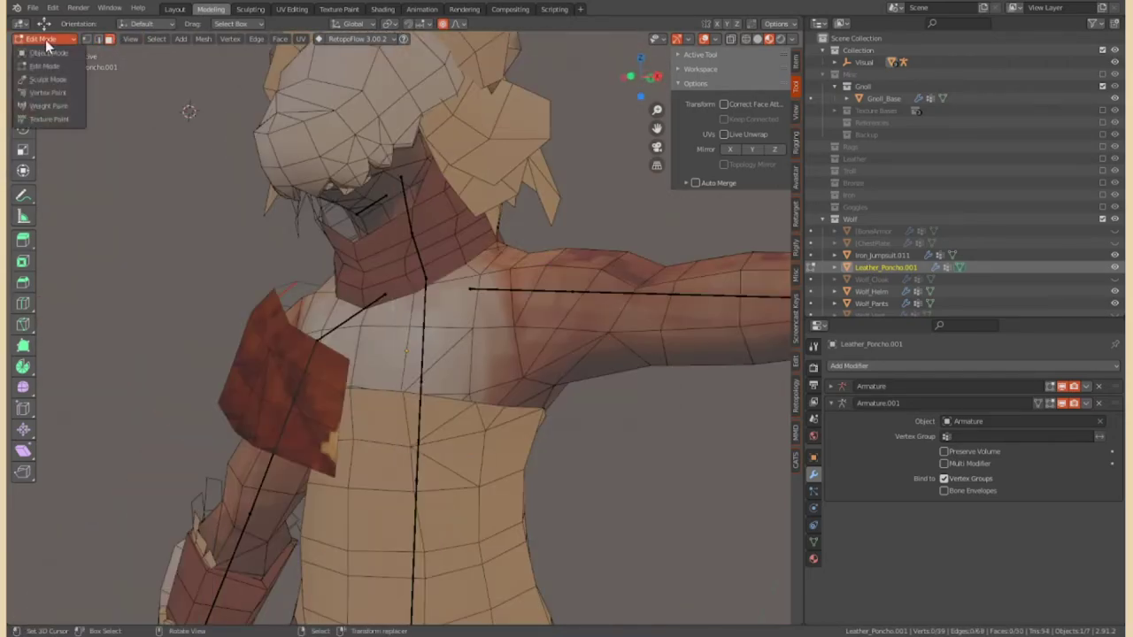
left_click(49, 46)
key("Tab")
mouse_move(266, 354)
middle_mouse_down()
mouse_move(348, 390)
mouse_move(620, 255)
middle_mouse_up()
key("a")
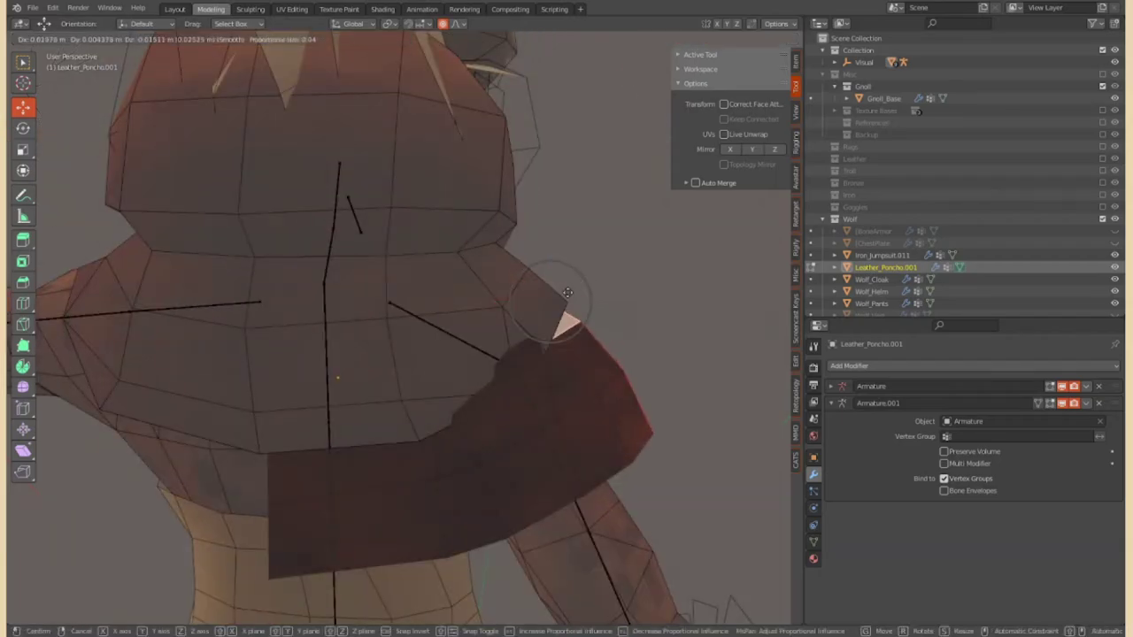
key("g")
key("Escape")
mouse_move(361, 358)
middle_mouse_down()
mouse_move(266, 291)
mouse_move(461, 328)
mouse_move(293, 314)
mouse_move(444, 342)
mouse_move(371, 354)
mouse_move(425, 354)
middle_mouse_up()
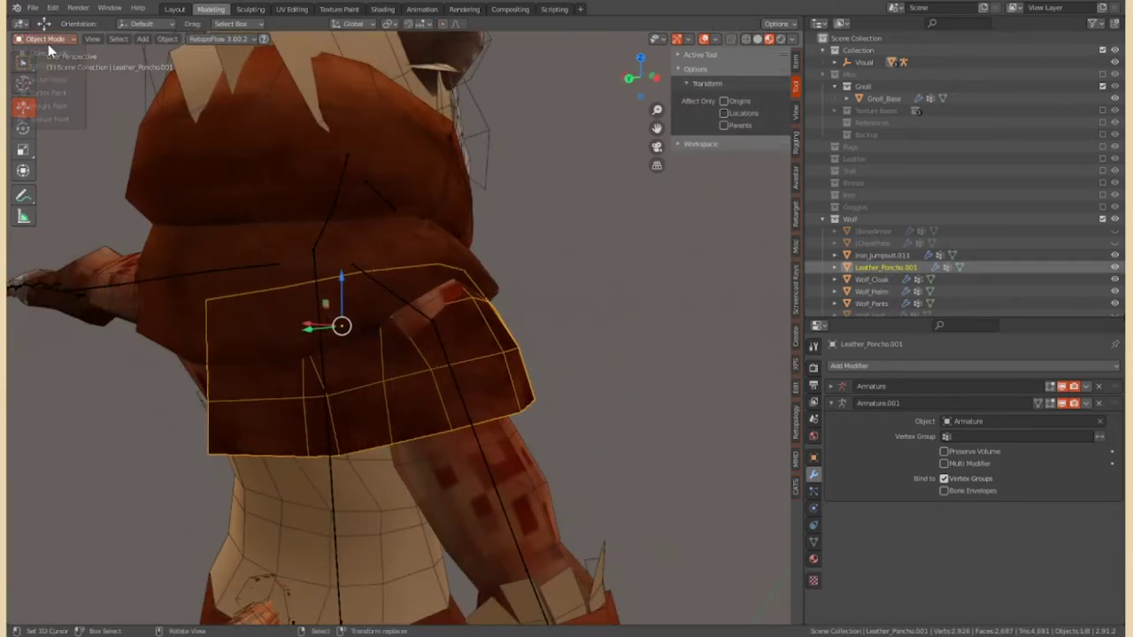
Delete leftover poncho faces and adjust the Wolf_Cloak's Solidify thickness value
key("ctrl+Tab")
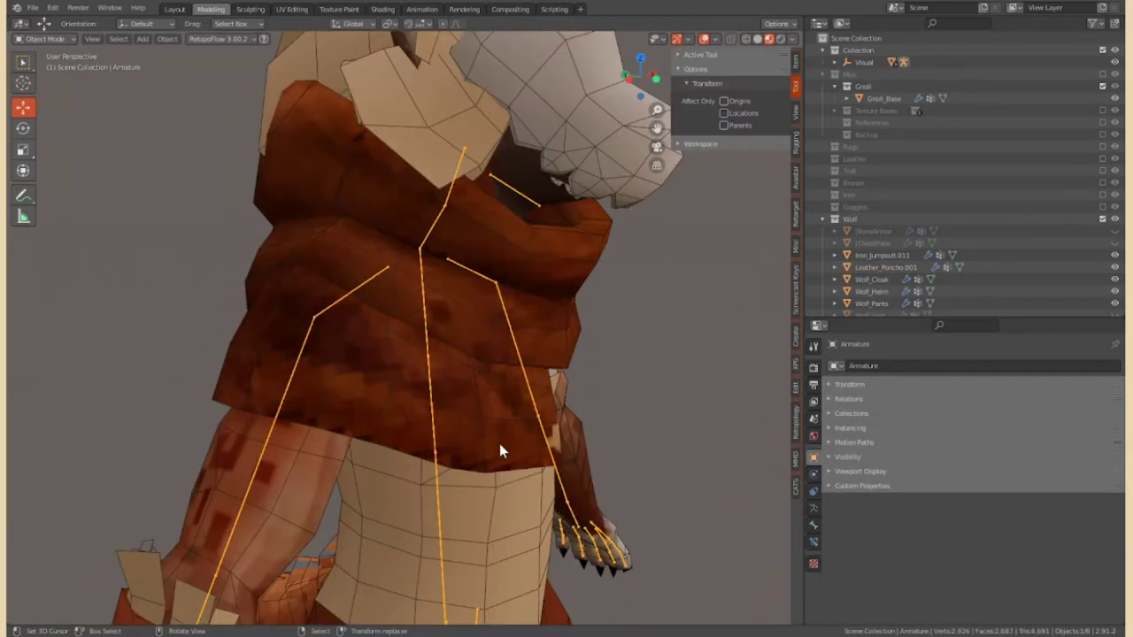
left_click(447, 380)
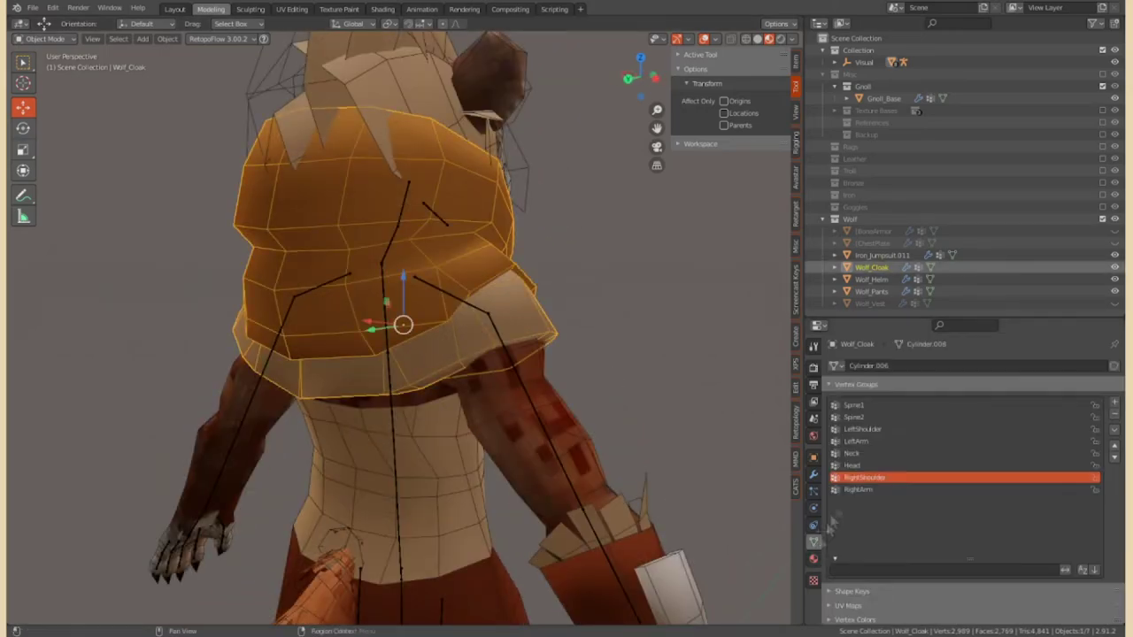
left_click(1021, 544)
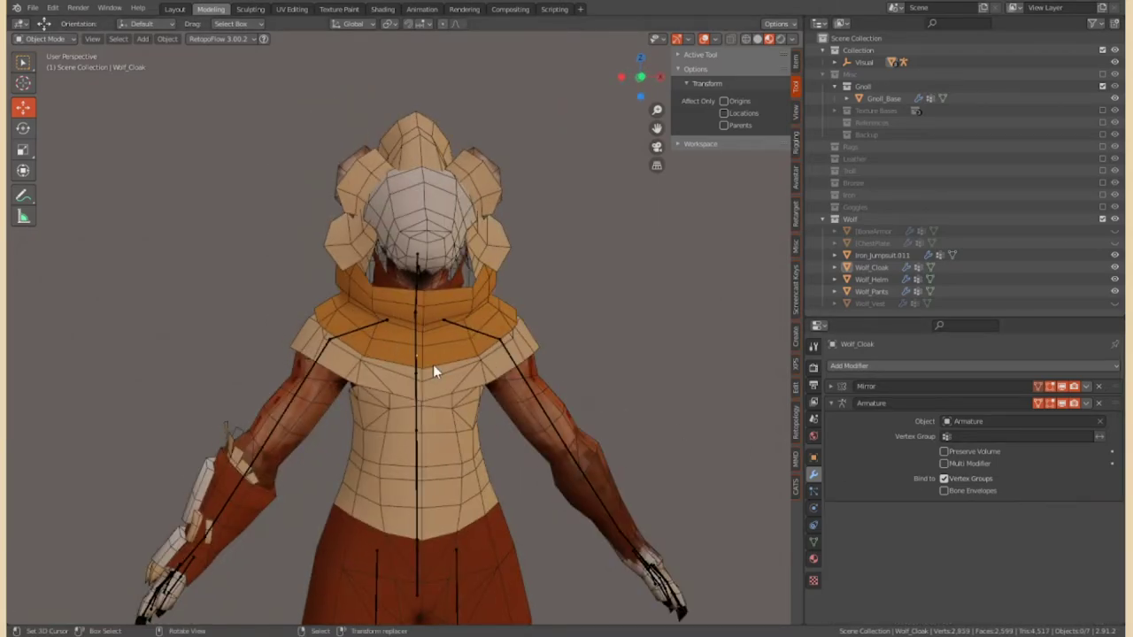
middle_click_drag(433, 365, 451, 316)
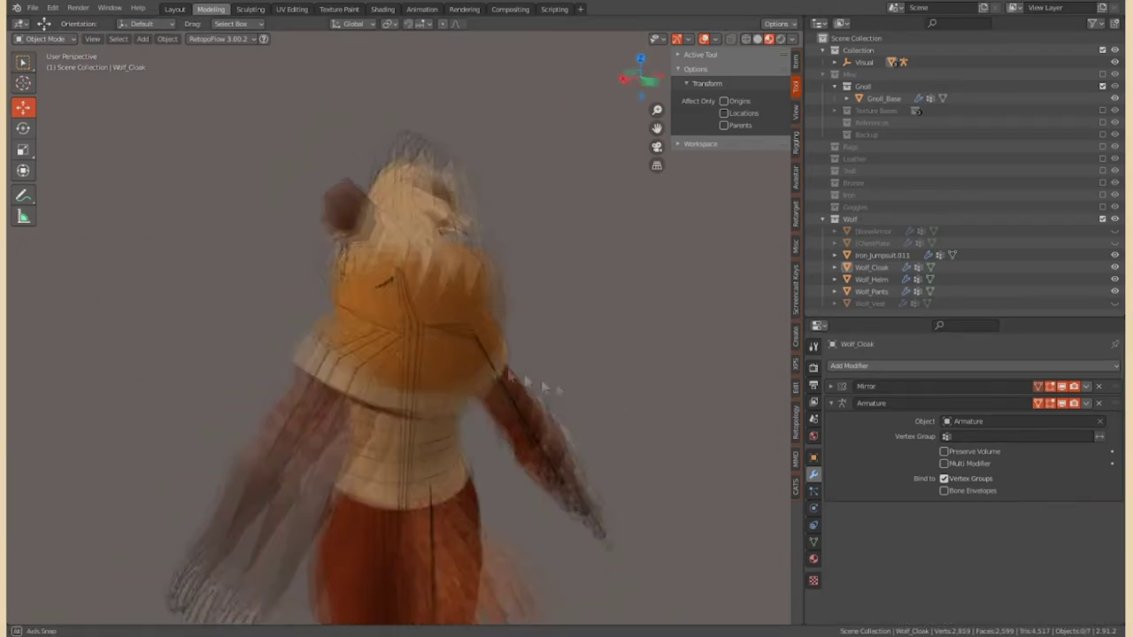
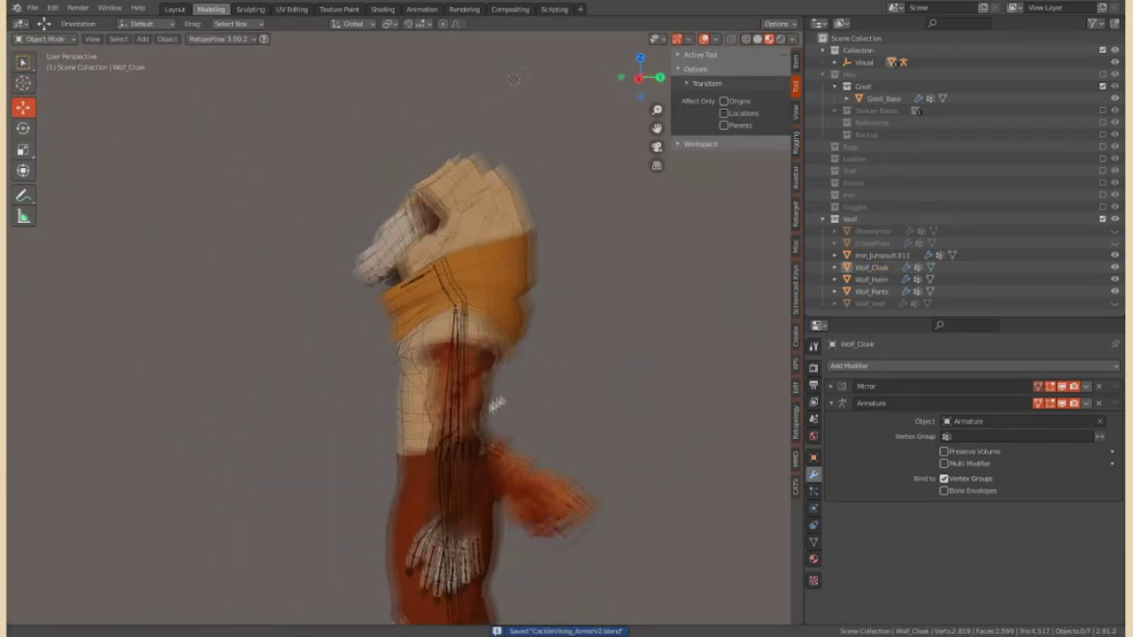
Orbit to the front of the character and pick Wolf_Cloak to edit its collar
middle_click_drag(499, 403, 423, 358)
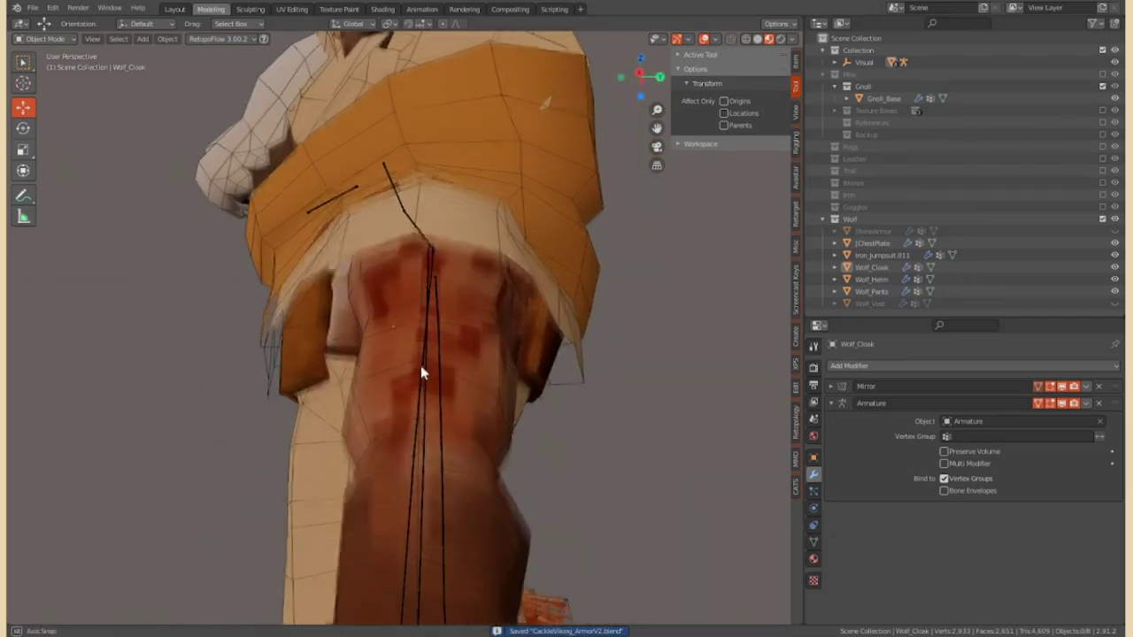
left_click(514, 318)
left_click(513, 318)
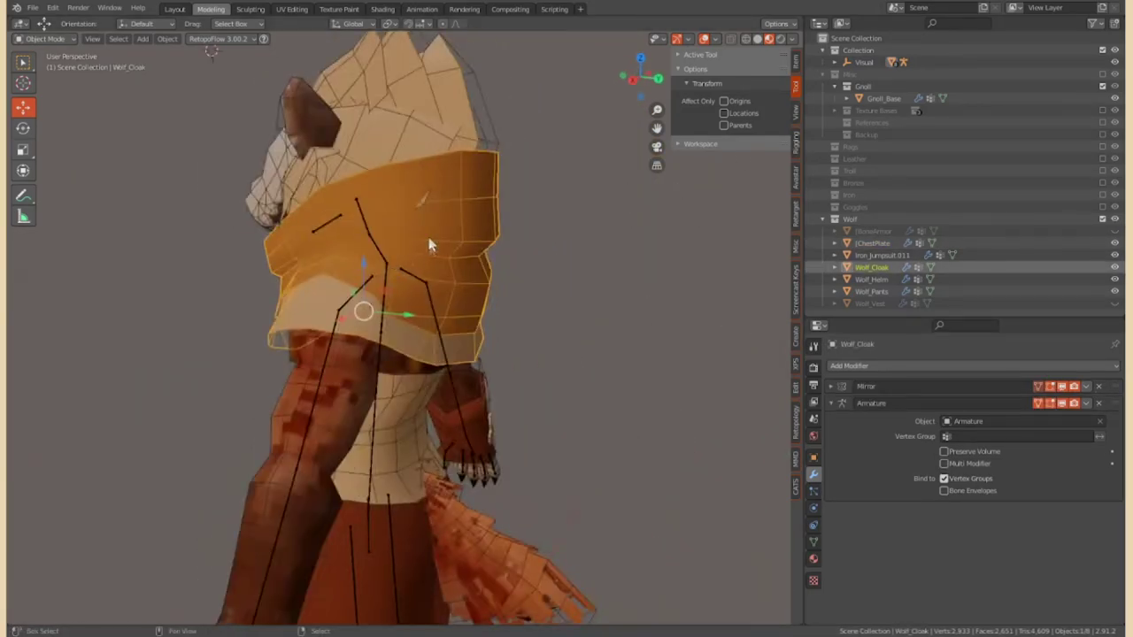
left_click(447, 319)
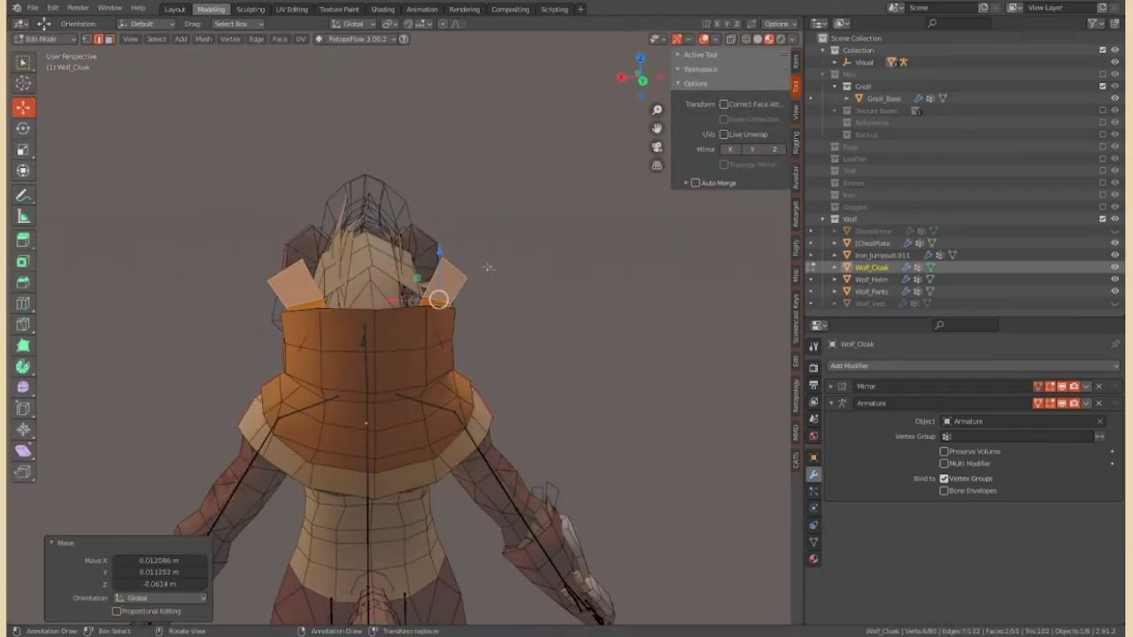
Rotate the collar flap and move it upward into place behind the head
middle_click_drag(488, 267, 277, 232)
key("g")
middle_click_drag(339, 282, 409, 213)
key("r")
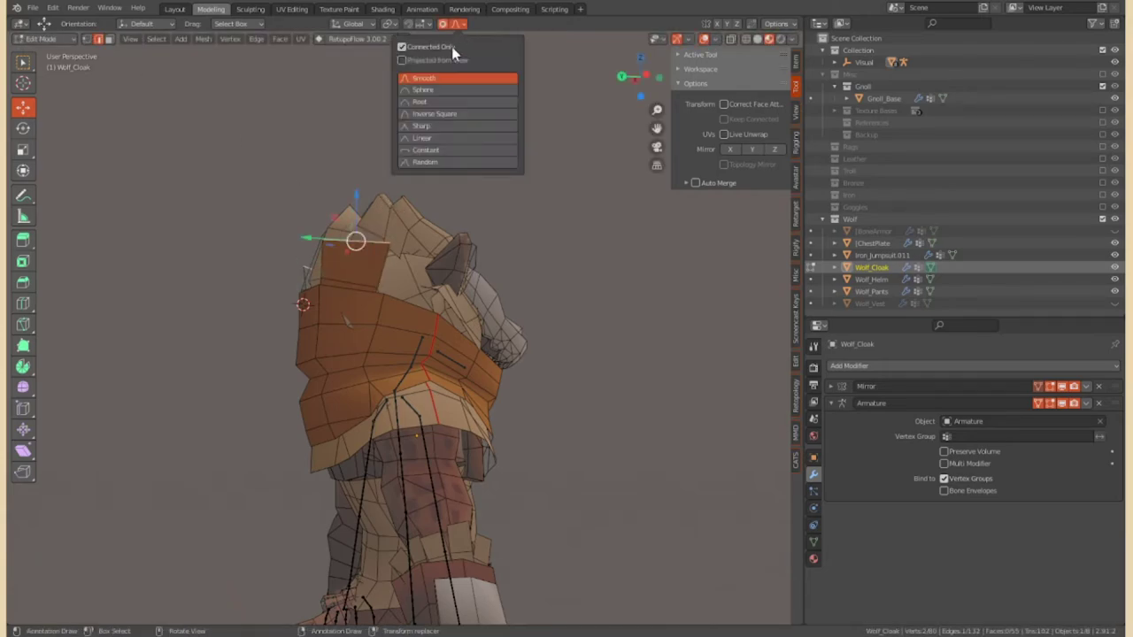
left_click(376, 228)
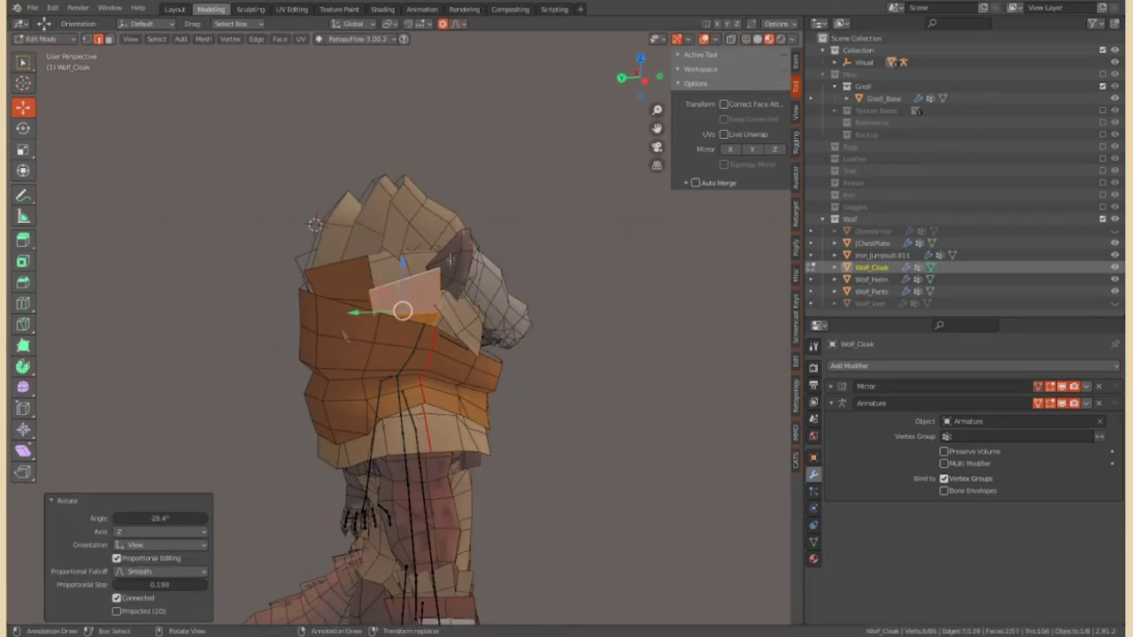
scroll(404, 292, "up", 3)
scroll(404, 318, "up", 2)
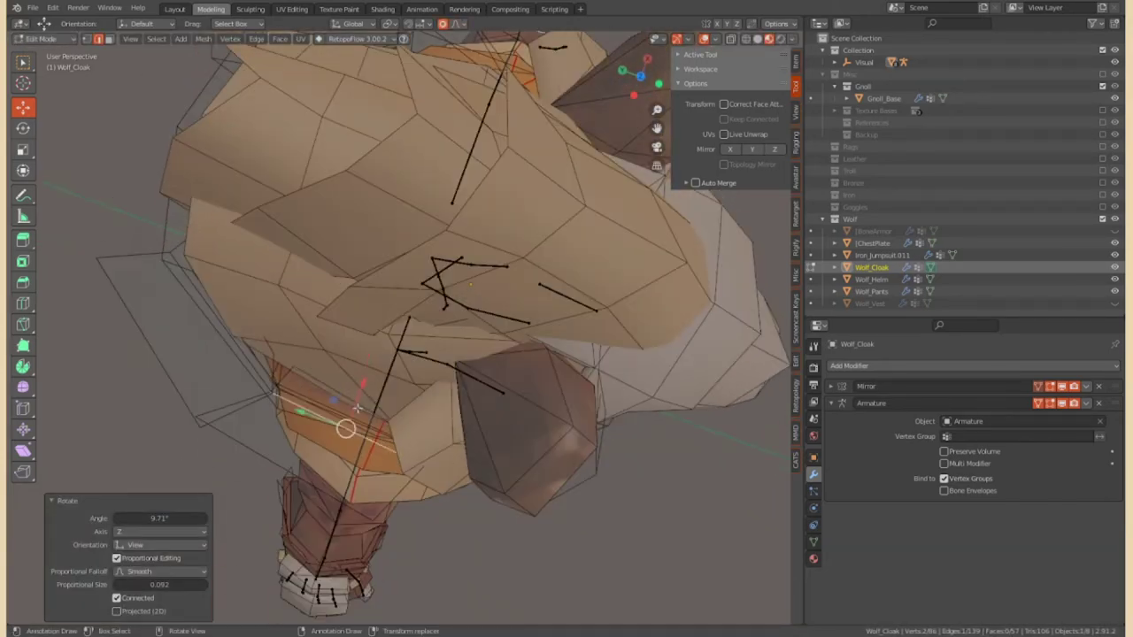
scroll(404, 345, "up", 2)
key("g")
left_click(405, 358)
Rotate the linked collar piece into position and return to Object Mode
middle_click_drag(405, 358, 271, 306)
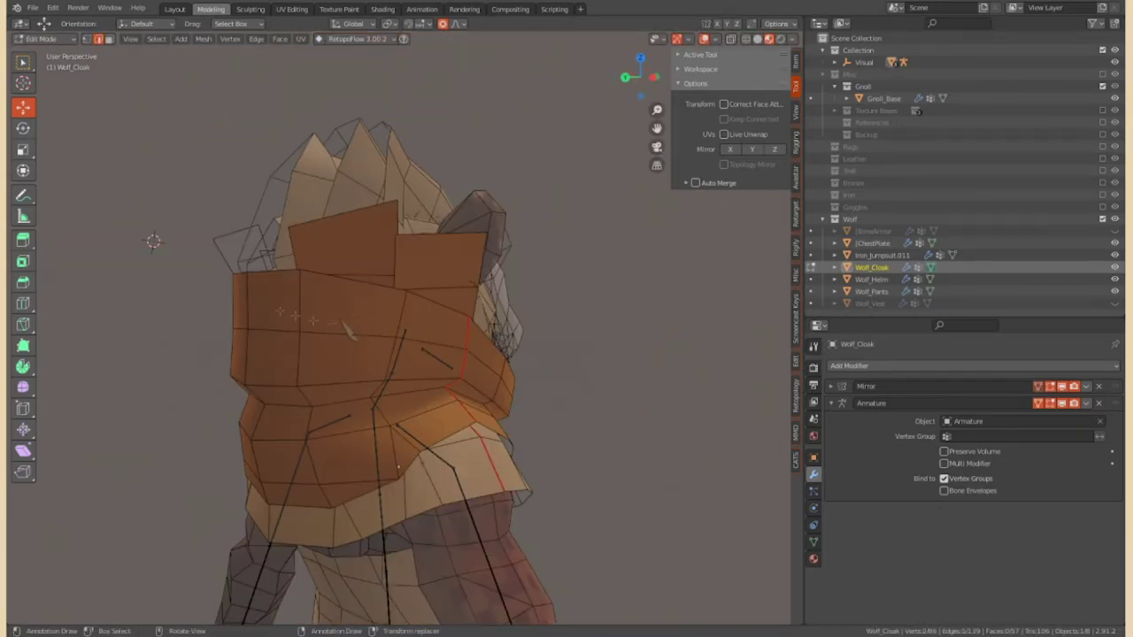
key("r")
left_click(350, 329)
key("r")
right_click(339, 293)
middle_click_drag(339, 292, 486, 343)
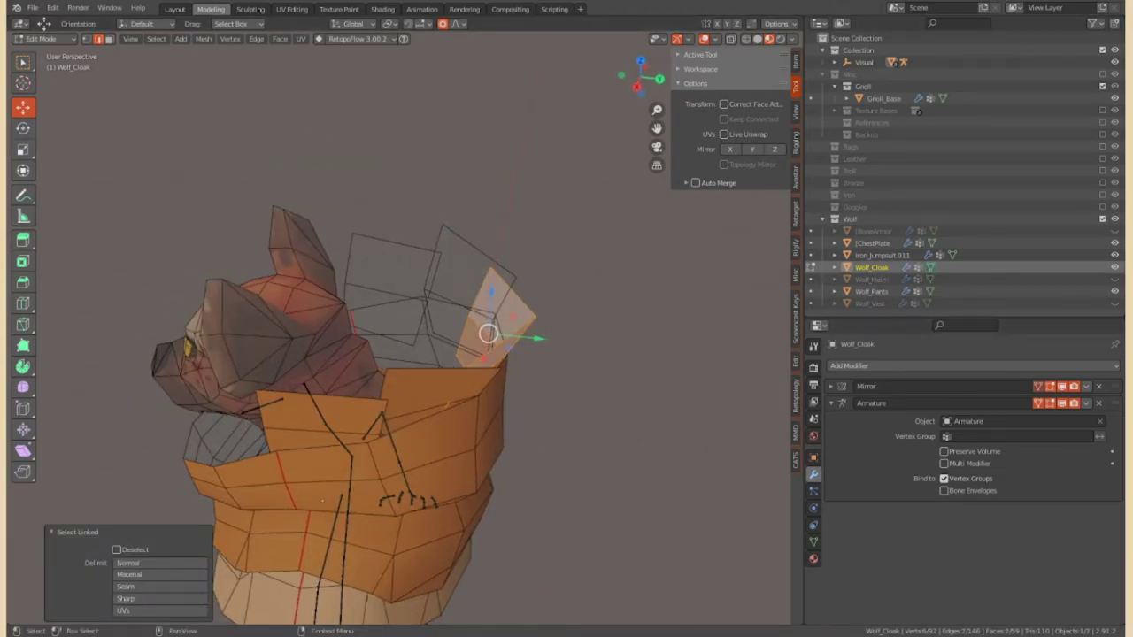
right_click(449, 331)
mouse_move(489, 334)
middle_mouse_down()
mouse_move(449, 331)
mouse_move(493, 331)
middle_mouse_up()
key("Tab")
scroll(457, 402, "down", 2)
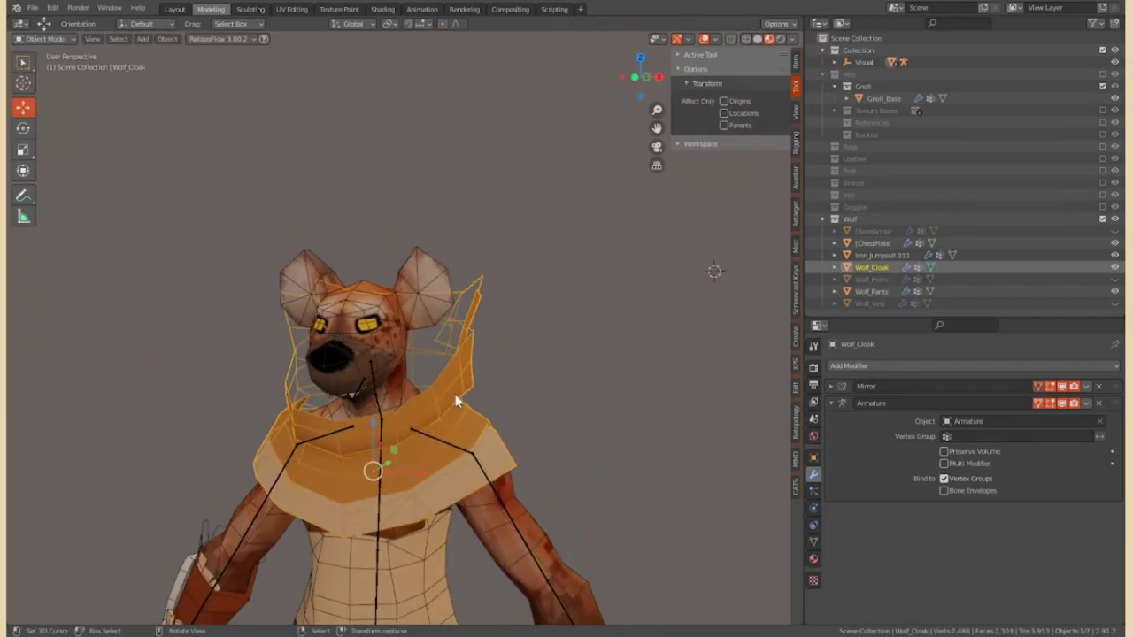
Duplicate the cloak and give the copy a Solidify modifier
key("shift+d")
left_click(885, 365)
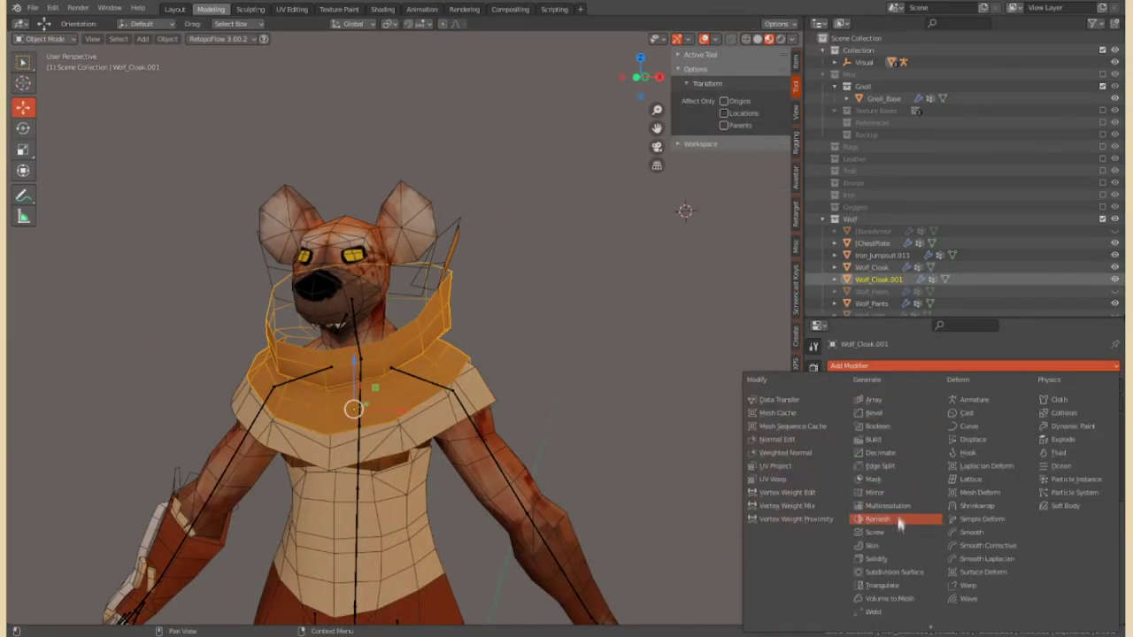
left_click(891, 505)
middle_click_drag(425, 403, 505, 402)
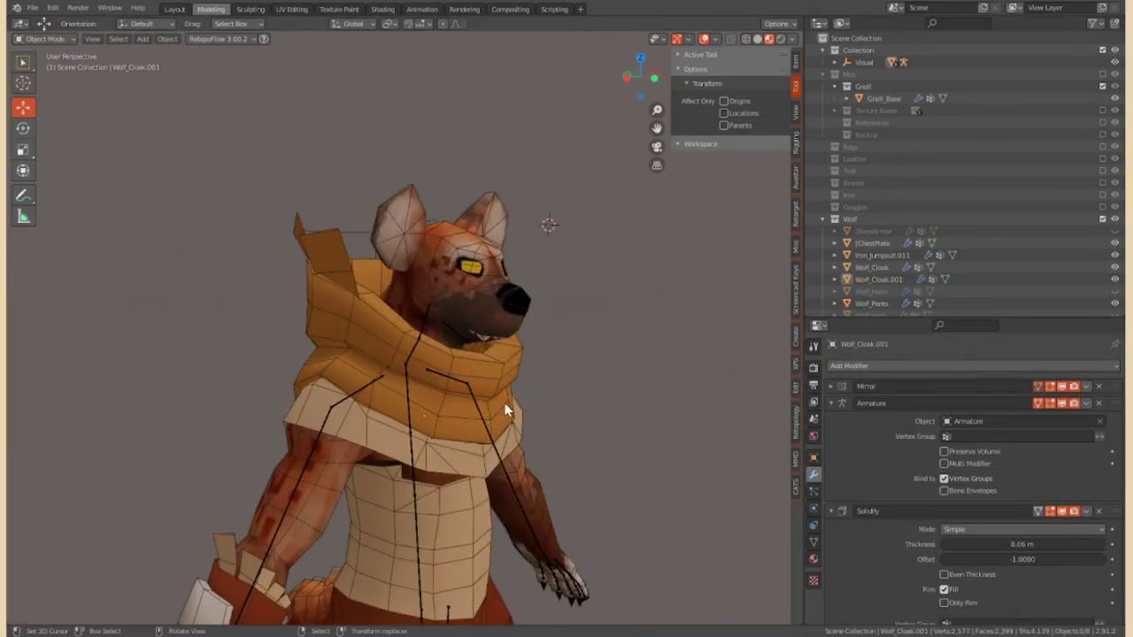
Edit the original Wolf_Cloak, duplicating a collar strip and moving it aside
left_click(505, 402)
key("Tab")
key("shift+d")
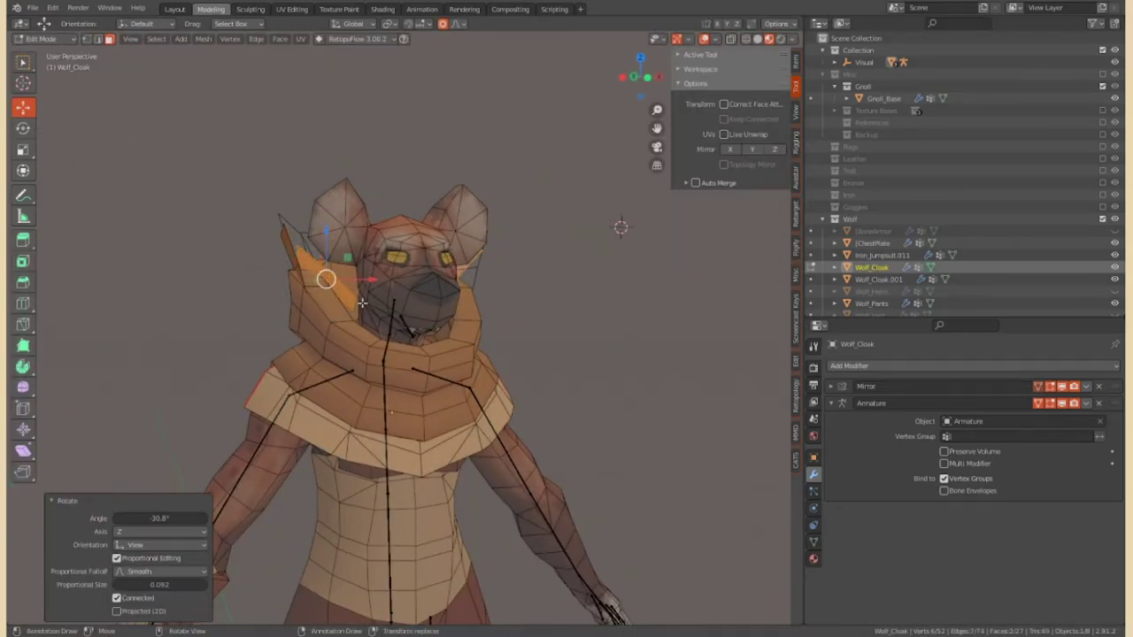
key("ctrl+z")
scroll(362, 304, "up", 3)
key("g")
left_click(288, 327)
scroll(287, 328, "up", 2)
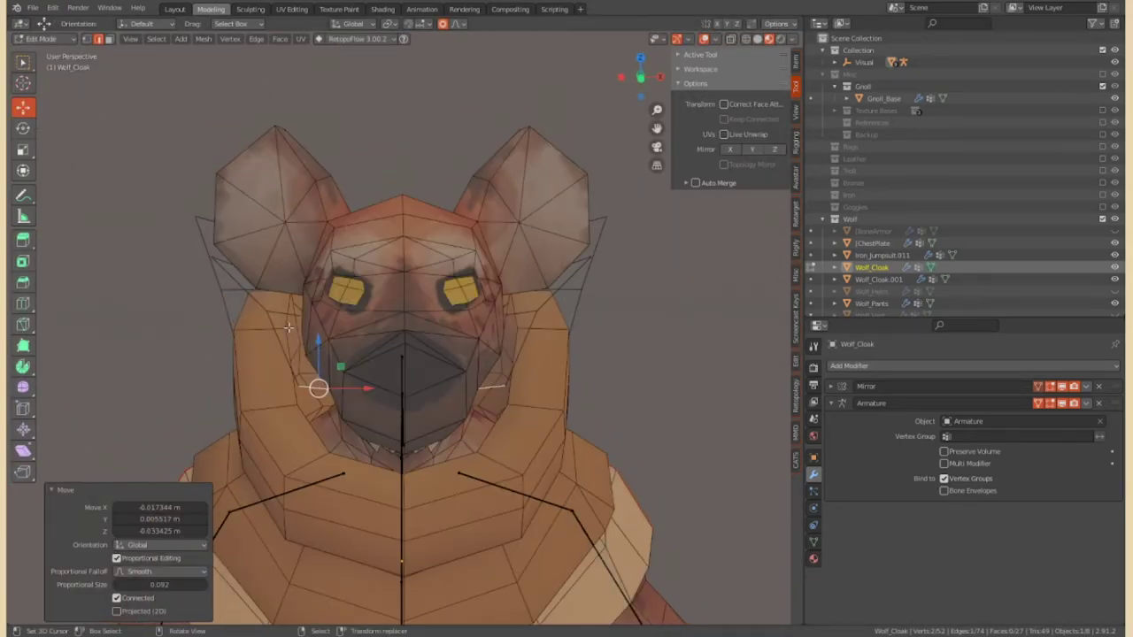
left_click(419, 343)
middle_click_drag(419, 343, 411, 389)
Rotate and reposition the collar piece around the wolf's head
key("r")
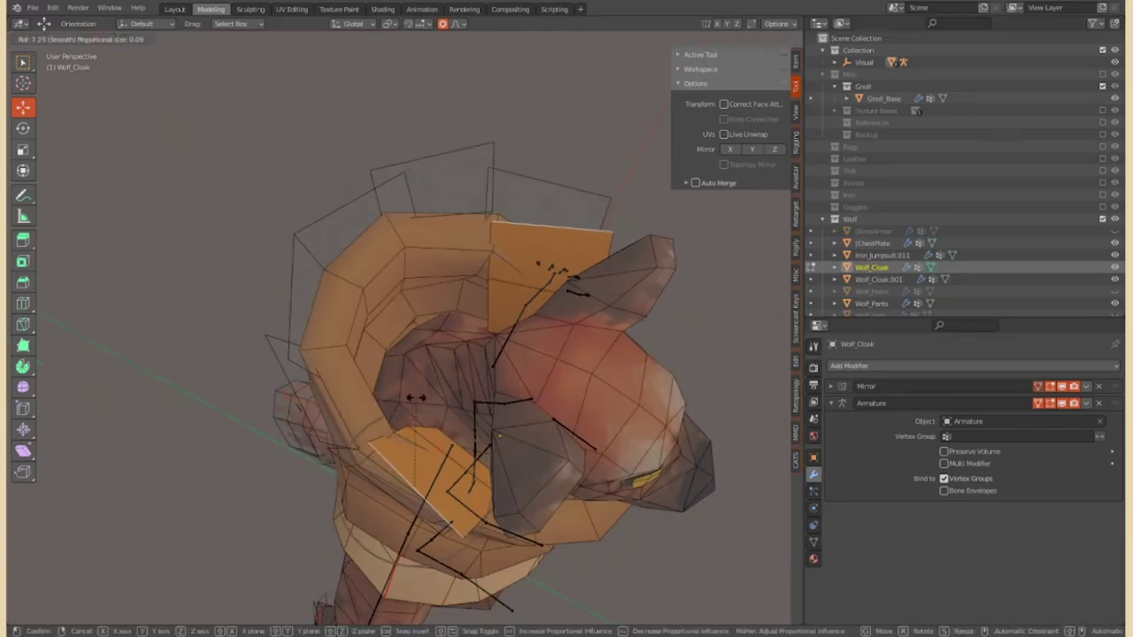
mouse_move(383, 249)
middle_mouse_down()
mouse_move(381, 431)
mouse_move(381, 336)
middle_mouse_up()
scroll(380, 371, "down", 4)
scroll(381, 336, "up", 3)
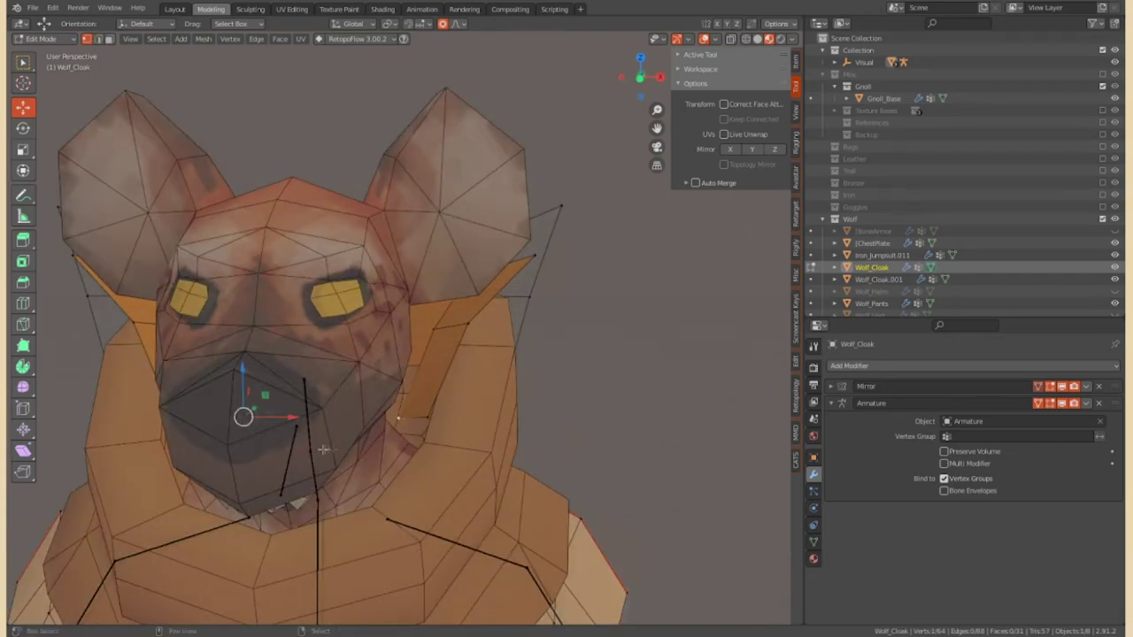
scroll(324, 450, "down", 3)
middle_click_drag(323, 449, 350, 254)
scroll(350, 253, "up", 3)
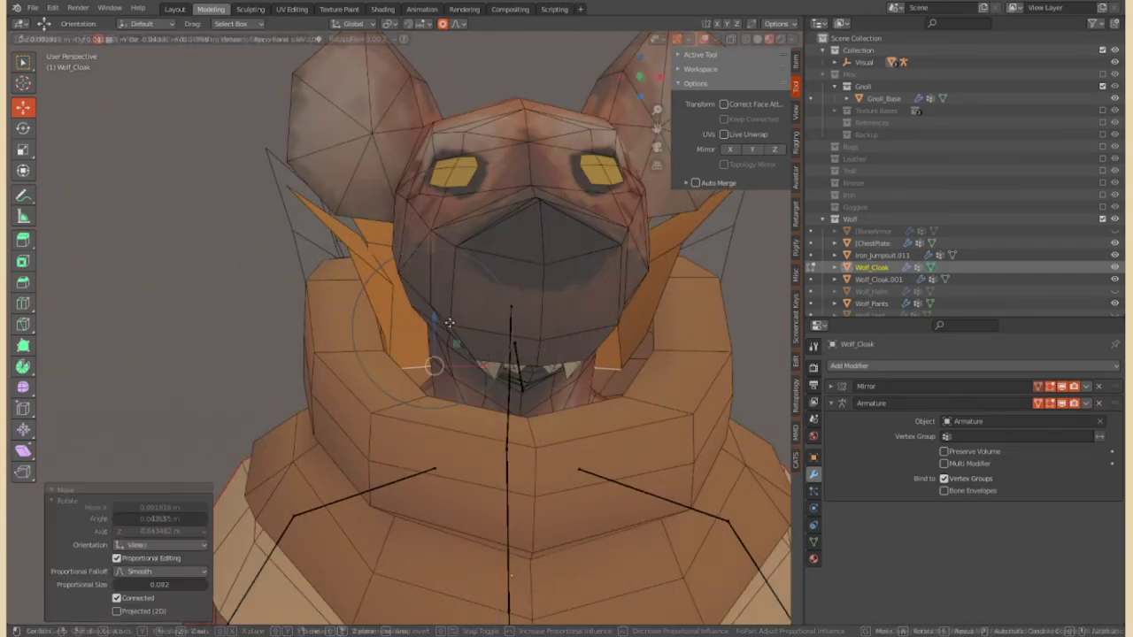
left_click(448, 323)
middle_click_drag(449, 323, 451, 330)
scroll(451, 330, "down", 3)
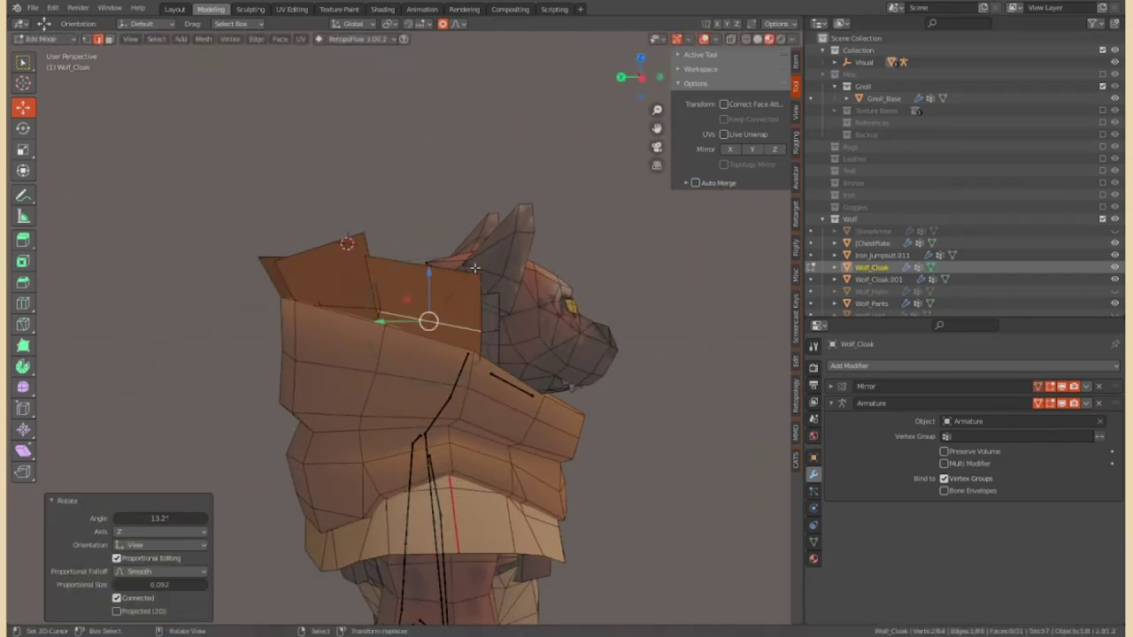
Proportionally move the collar, then scale the linked collar faces to 0.798
left_click(293, 265)
middle_click_drag(293, 265, 306, 270)
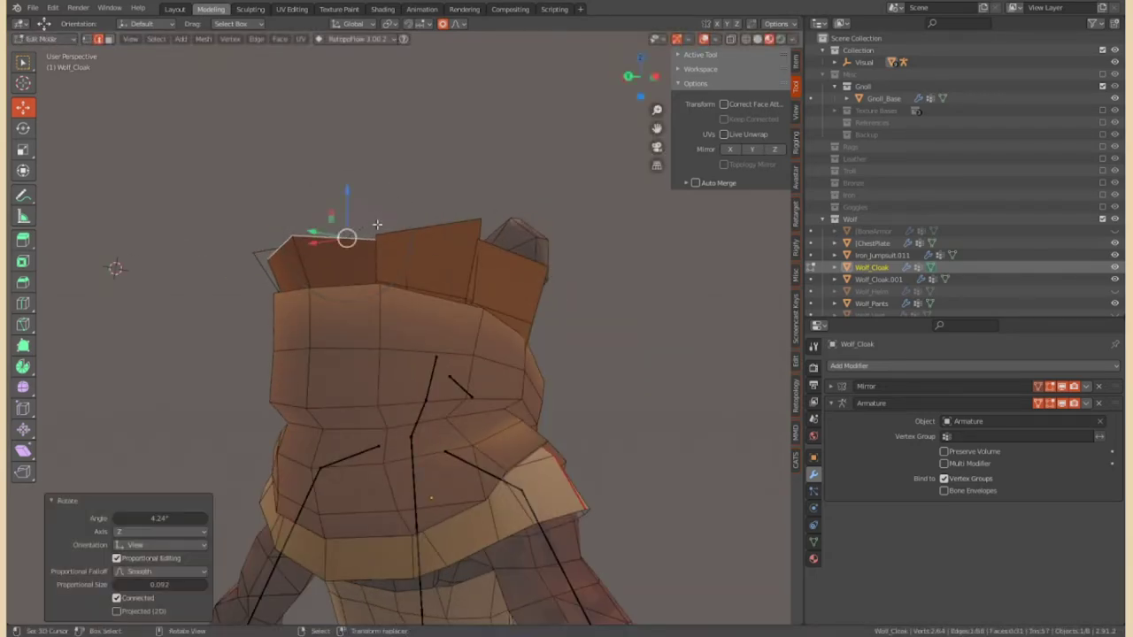
scroll(415, 321, "down", 2)
key("l")
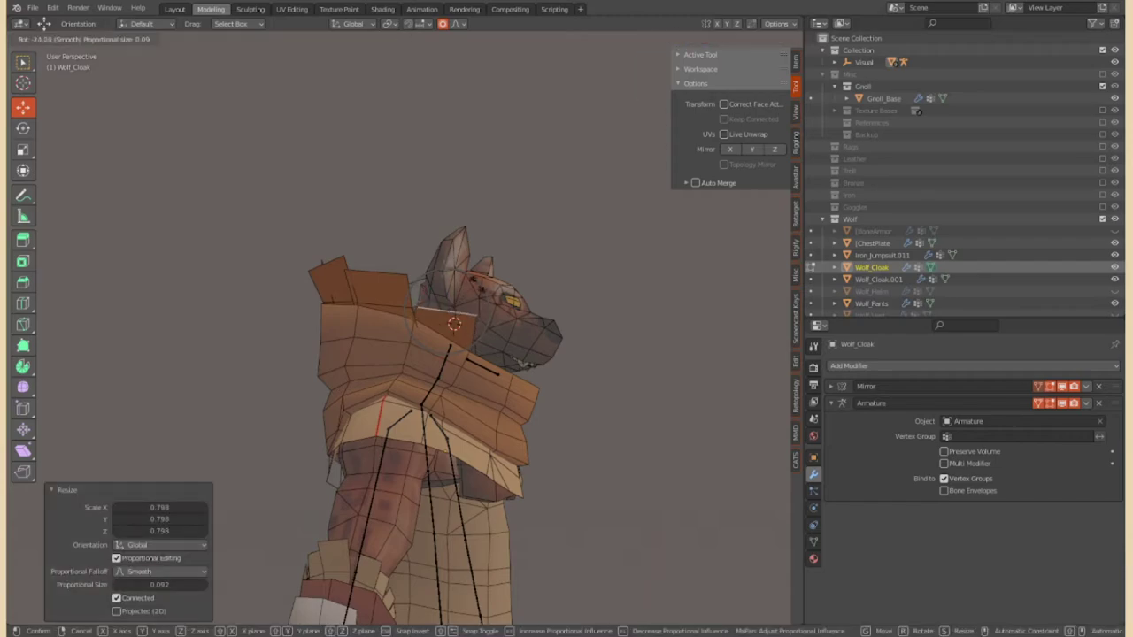
left_click(467, 293)
middle_click_drag(467, 293, 402, 374)
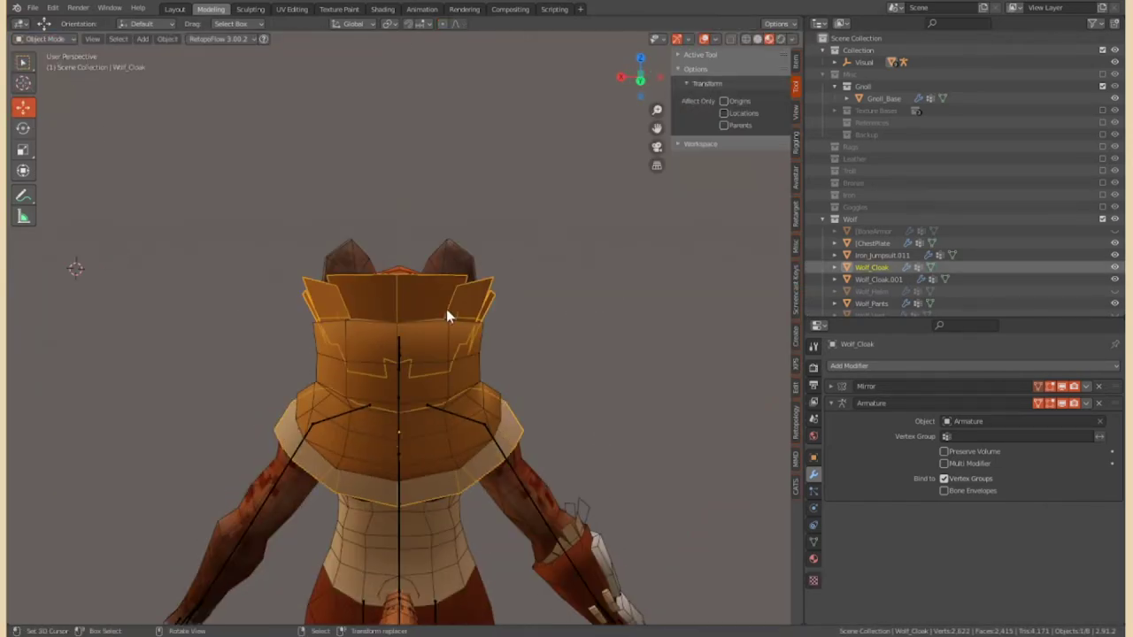
Check the cloak's materials in Edit Mode and return to Object Mode
key("Tab")
left_click(813, 558)
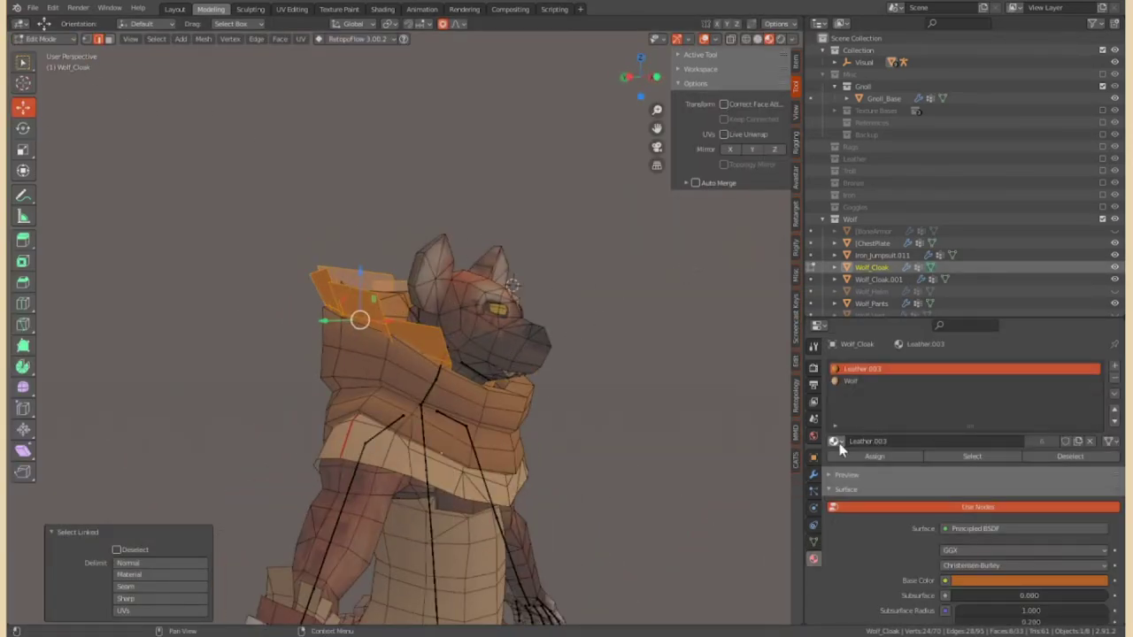
key("Tab")
scroll(347, 355, "down", 3)
mouse_move(473, 311)
middle_mouse_down()
mouse_move(271, 341)
mouse_move(602, 245)
mouse_move(629, 294)
mouse_move(189, 281)
mouse_move(529, 298)
mouse_move(496, 292)
middle_mouse_up()
scroll(496, 292, "up", 5)
Proportionally adjust the helm vertices, then inspect the cloak copy and deselect it
left_click(566, 248)
key("Tab")
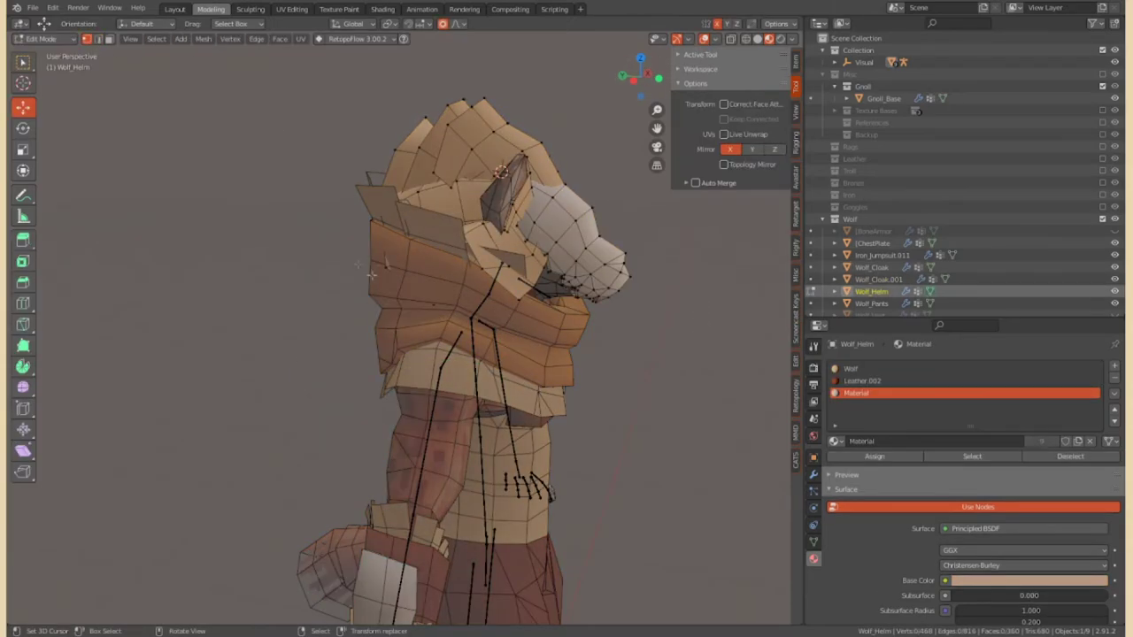
middle_click_drag(276, 124, 410, 256)
key("g")
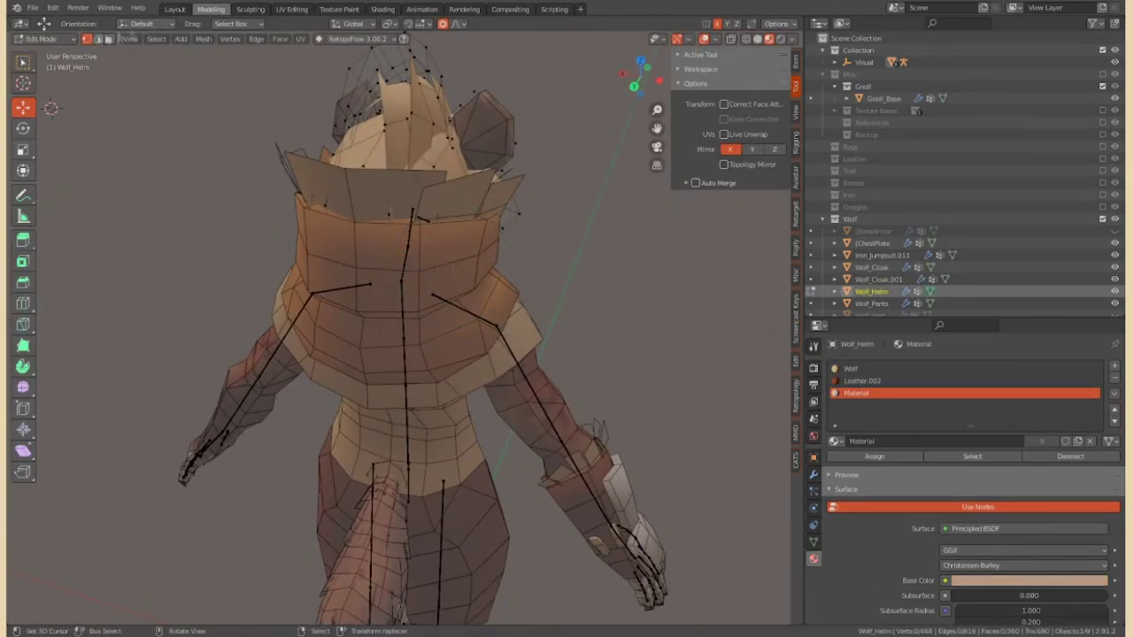
key("Tab")
left_click(384, 293)
middle_click_drag(383, 293, 419, 260)
key("Tab")
key("Tab")
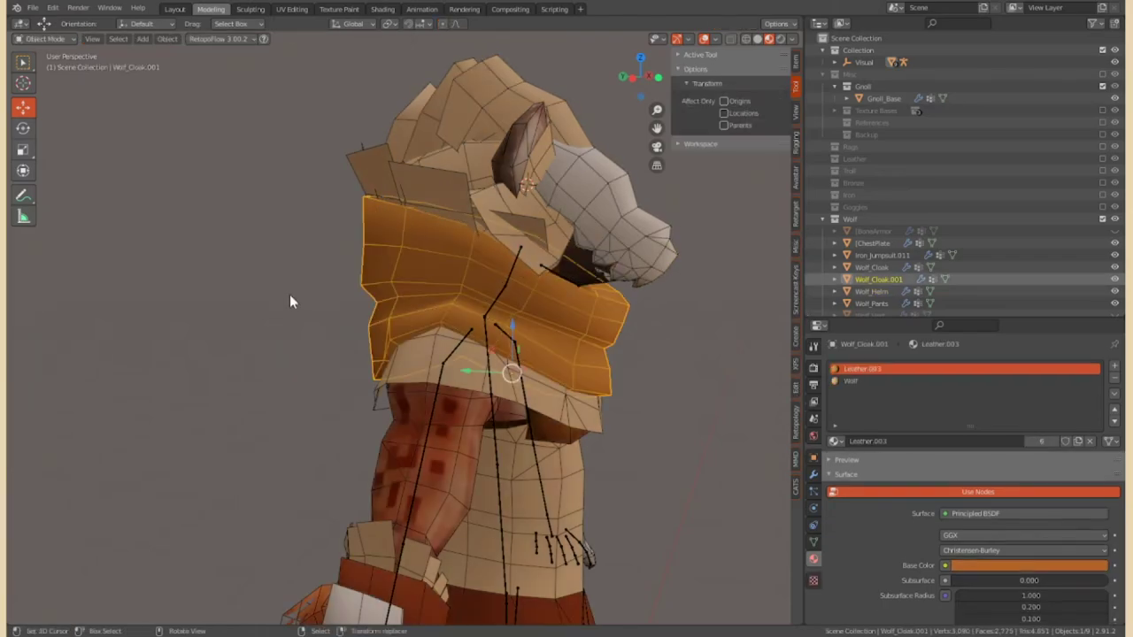
left_click(290, 302)
scroll(290, 302, "down", 3)
Save the file after orbiting around the character
mouse_move(145, 175)
middle_mouse_down()
mouse_move(450, 298)
mouse_move(538, 372)
mouse_move(469, 352)
middle_mouse_up()
key("ctrl+s")
scroll(469, 352, "up", 4)
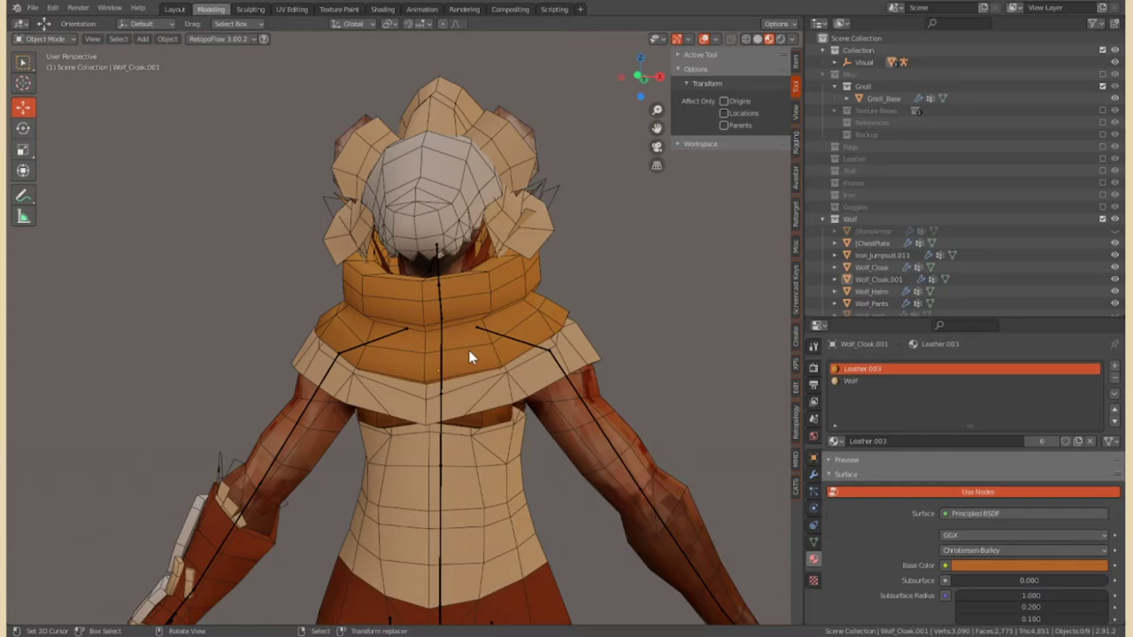
scroll(468, 349, "down", 5)
mouse_move(523, 379)
middle_mouse_down()
mouse_move(437, 365)
mouse_move(380, 412)
middle_mouse_up()
Add a material slot to the chest plate and assign Leather.002 to it
left_click(438, 364)
scroll(437, 365, "up", 5)
left_click(381, 412)
left_click(835, 441)
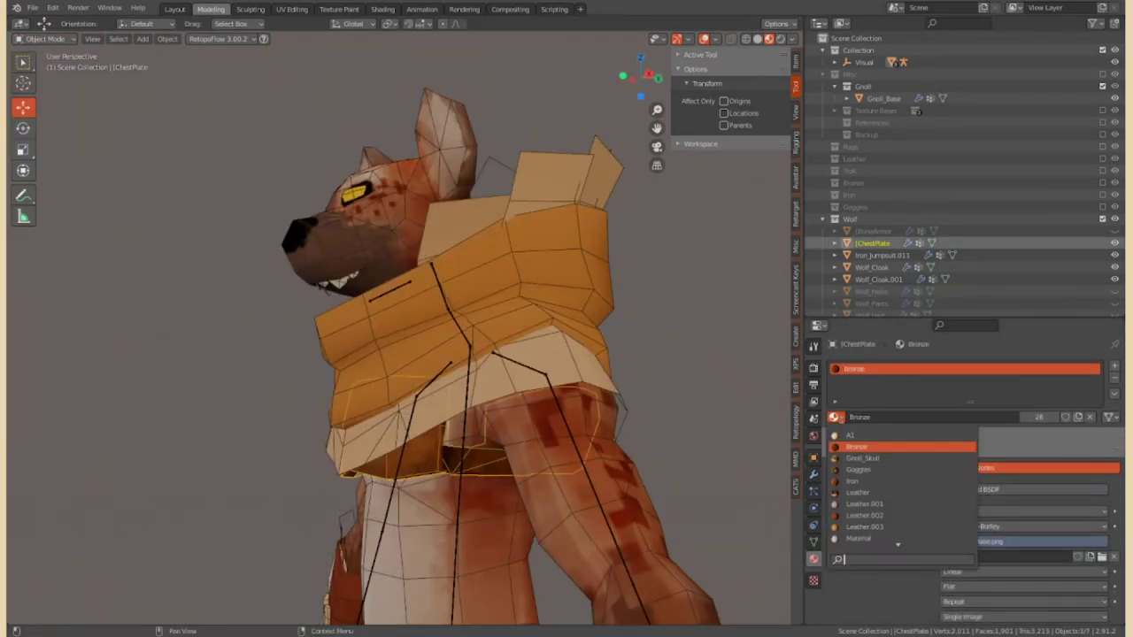
left_click(1114, 365)
left_click(835, 440)
left_click(864, 539)
left_click(44, 38)
left_click(53, 69)
mouse_move(398, 354)
middle_mouse_down()
mouse_move(487, 476)
mouse_move(630, 427)
middle_mouse_up()
left_click(49, 53)
mouse_move(416, 345)
middle_mouse_down()
mouse_move(496, 362)
mouse_move(433, 410)
mouse_move(505, 387)
mouse_move(454, 480)
mouse_move(443, 342)
mouse_move(372, 398)
mouse_move(270, 451)
mouse_move(421, 312)
middle_mouse_up()
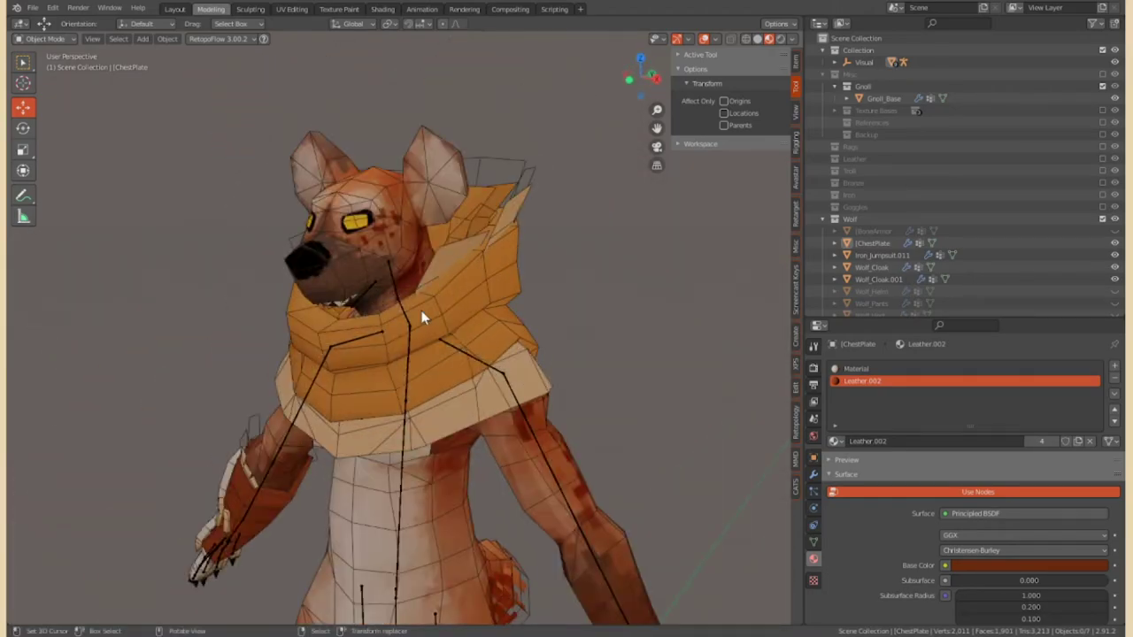
Select the linked collar piece, then put the armature into Pose Mode
left_click(421, 315)
scroll(548, 301, "up", 5)
scroll(544, 309, "down", 3)
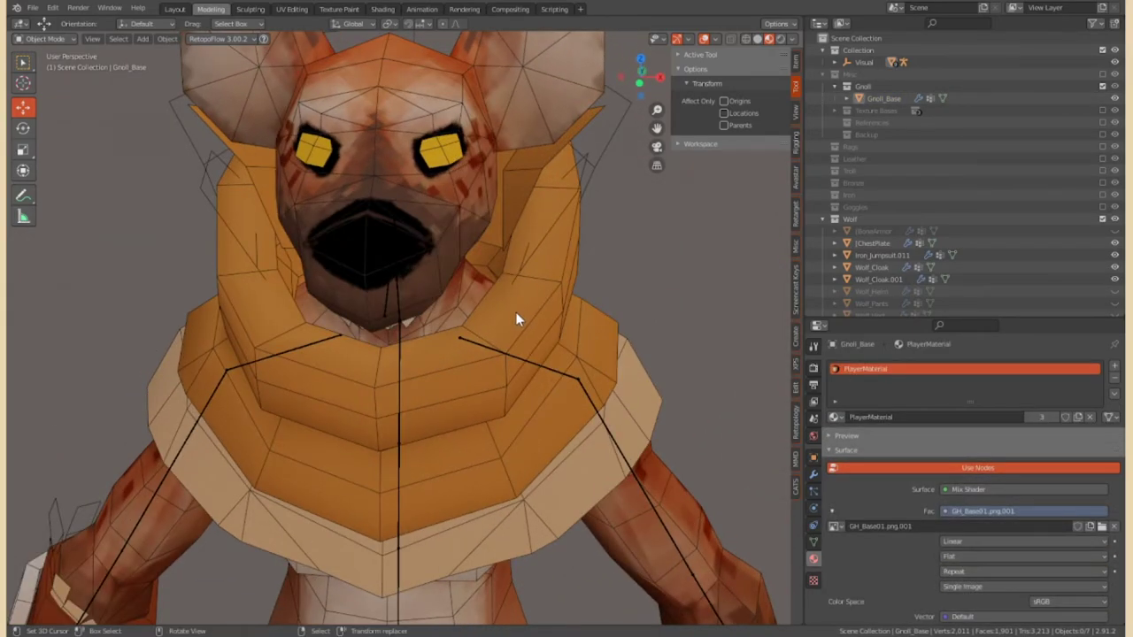
scroll(518, 316, "down", 3)
mouse_move(531, 274)
middle_mouse_down()
mouse_move(442, 322)
mouse_move(403, 287)
mouse_move(425, 319)
mouse_move(328, 295)
middle_mouse_up()
key("Tab")
key("l")
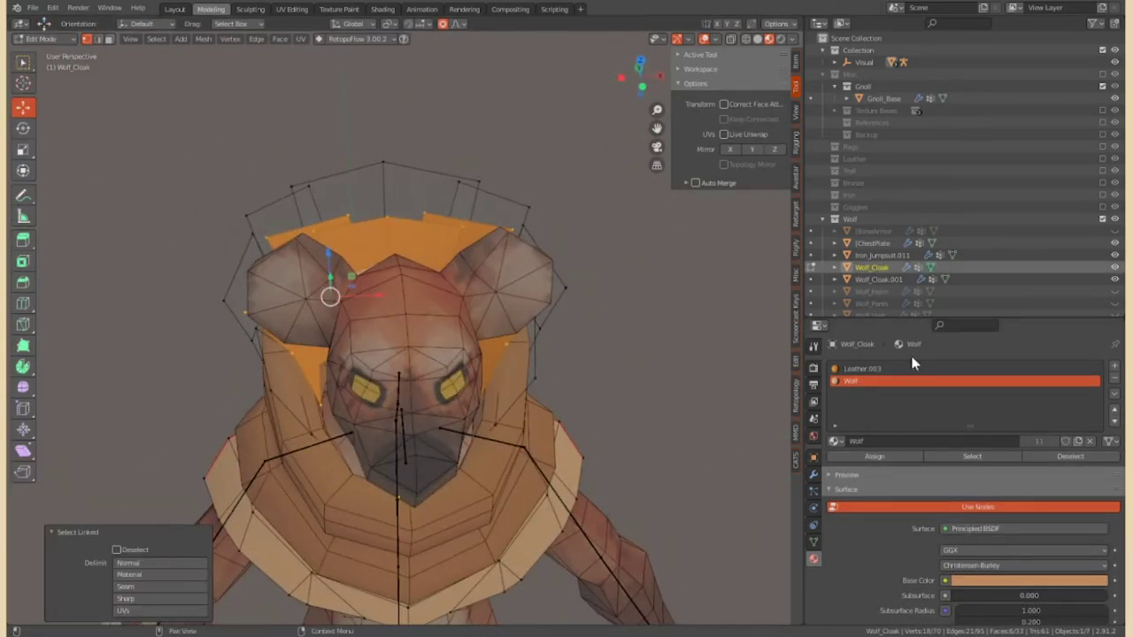
left_click(40, 39)
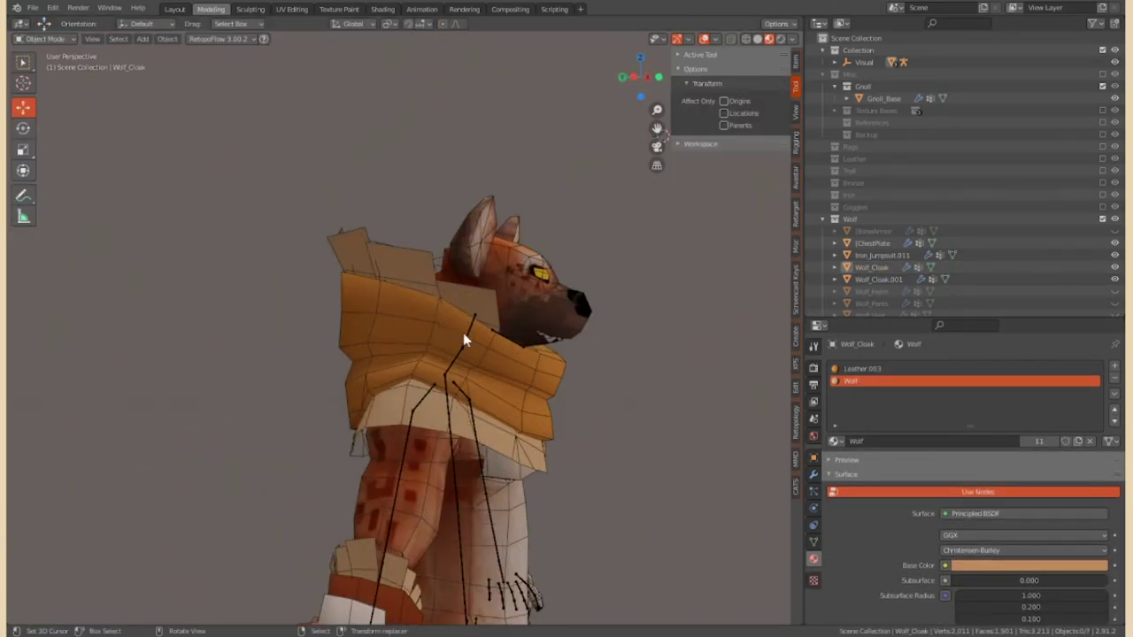
left_click(40, 39)
left_click(44, 79)
Rotate the Head bone to test how the cloak collar deforms
key("r")
left_click(662, 134)
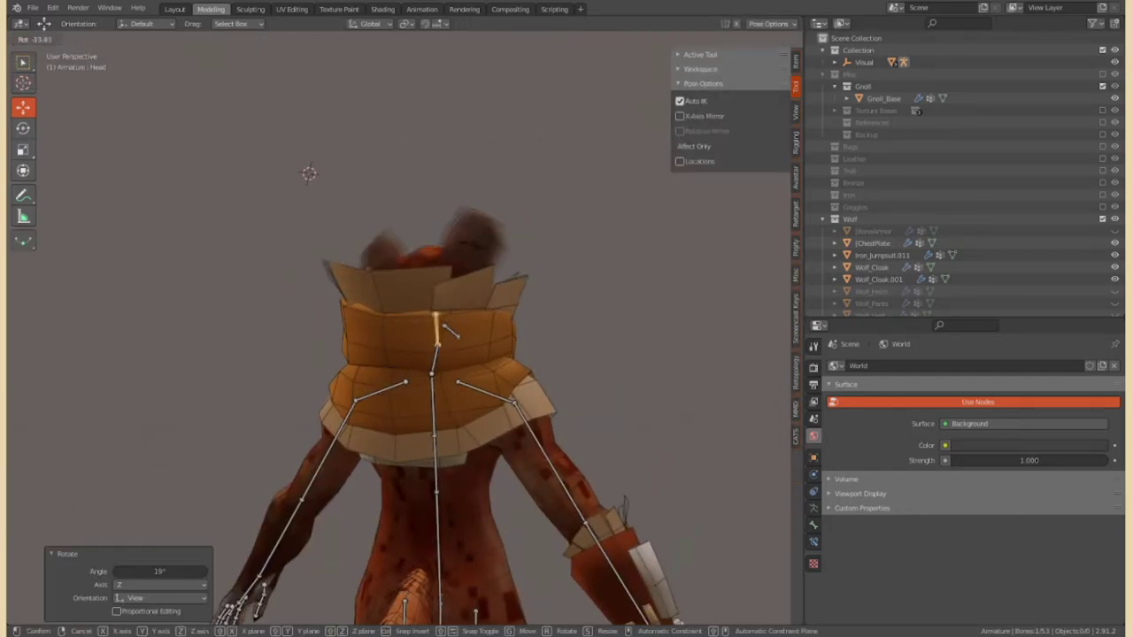
middle_click_drag(368, 218, 404, 253)
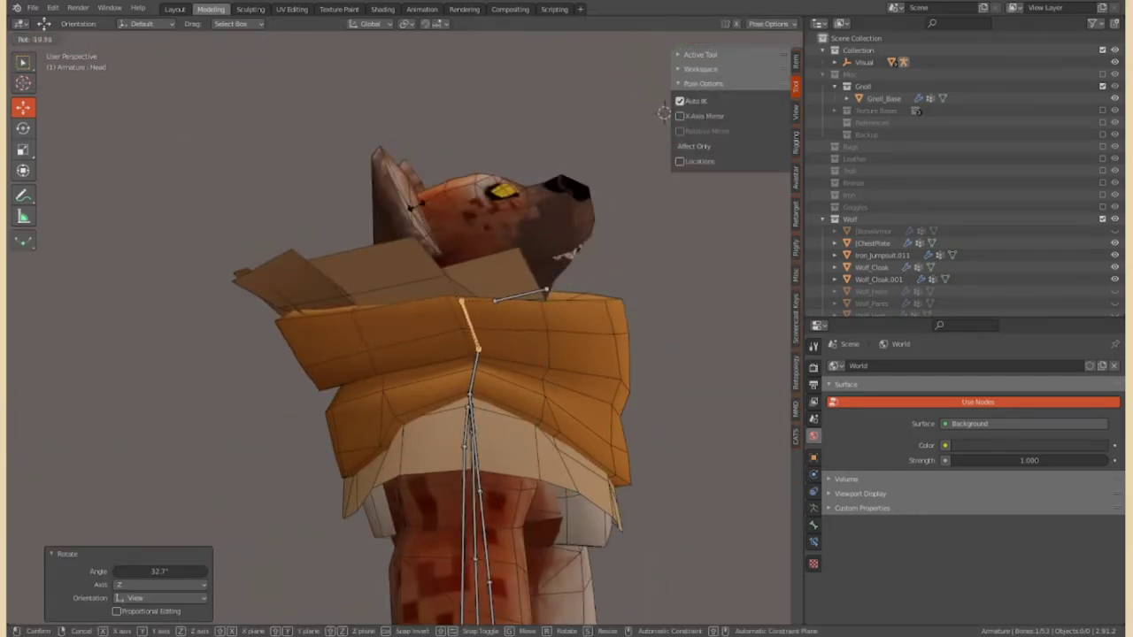
scroll(405, 253, "down", 2)
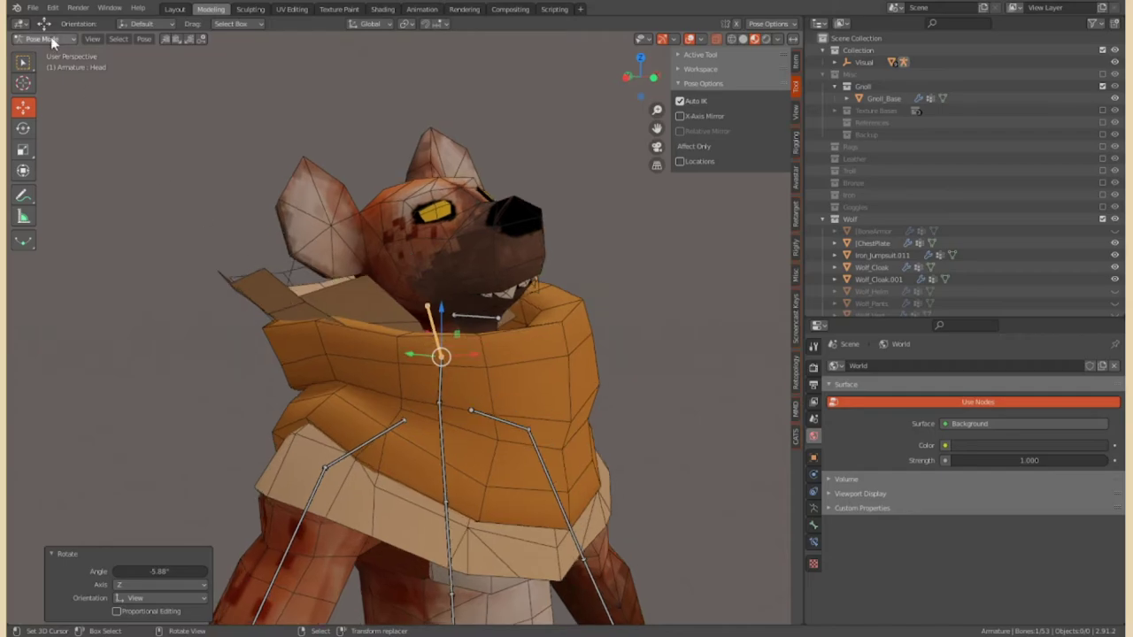
mouse_move(404, 253)
middle_mouse_down()
mouse_move(531, 263)
mouse_move(391, 289)
middle_mouse_up()
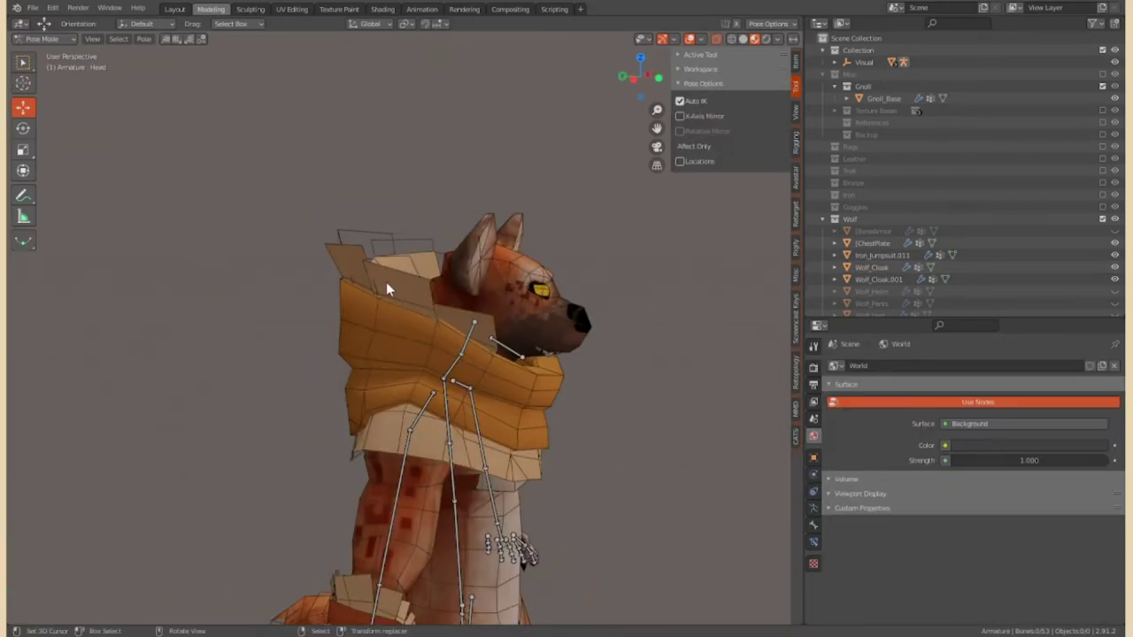
Return to Object Mode and select Wolf_Cloak together with the armature
key("ctrl+Tab")
left_click(394, 288)
scroll(399, 290, "up", 3)
scroll(493, 394, "down", 3)
left_click(493, 394, "shift")
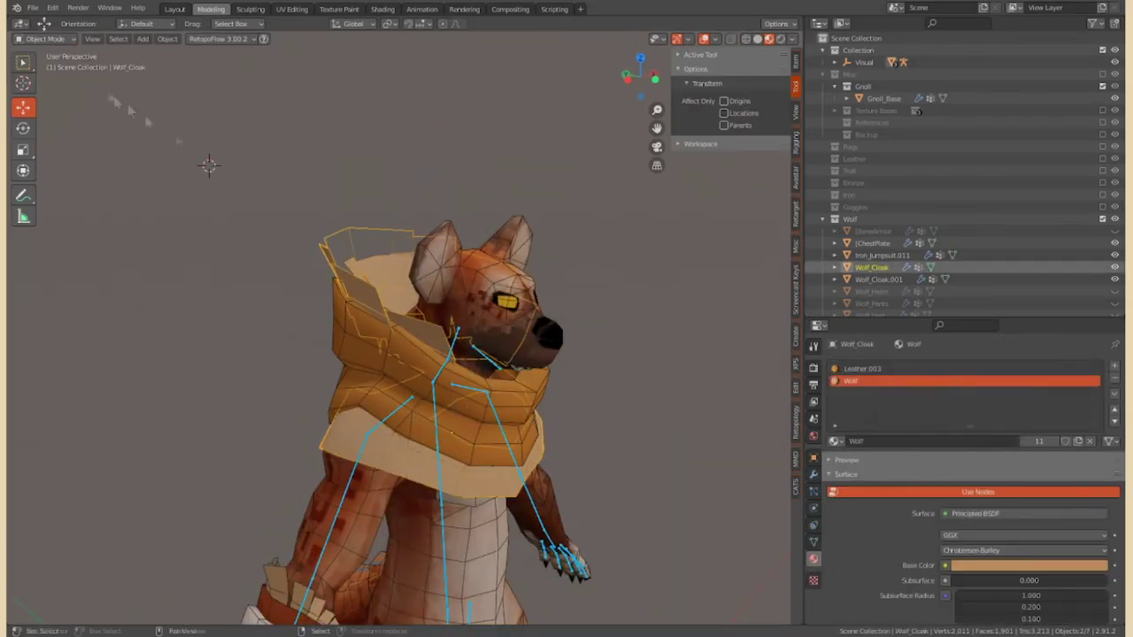
Enter Weight Paint on Wolf_Cloak and view the character from the front
left_click(47, 105)
middle_click_drag(398, 318, 460, 292)
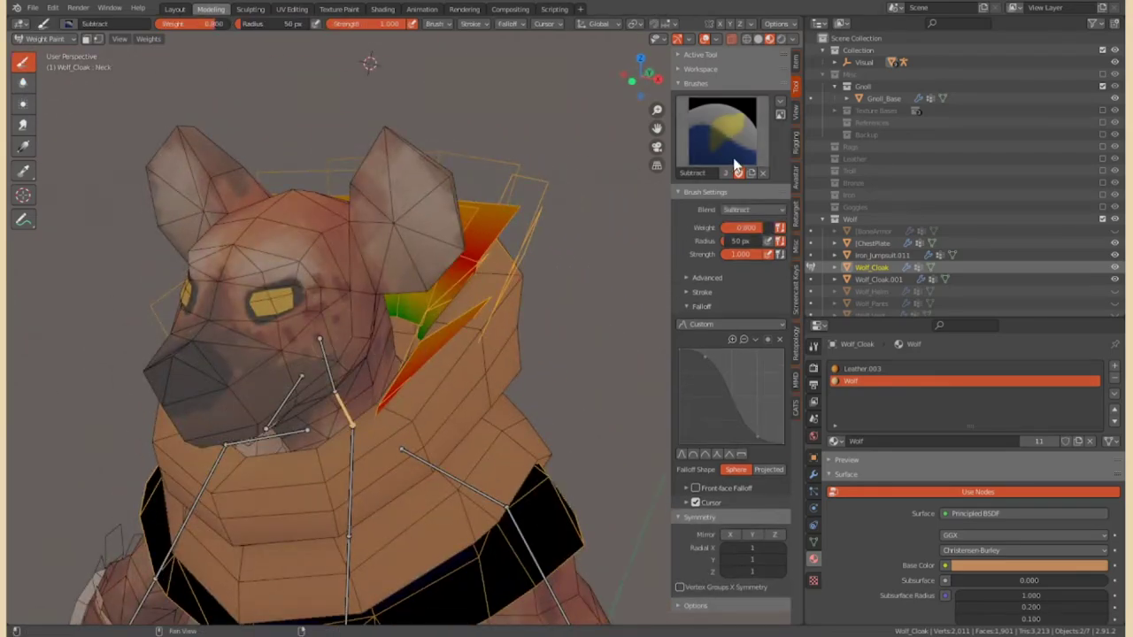
scroll(432, 290, "down", 3)
scroll(432, 290, "down", 3)
scroll(326, 317, "up", 6)
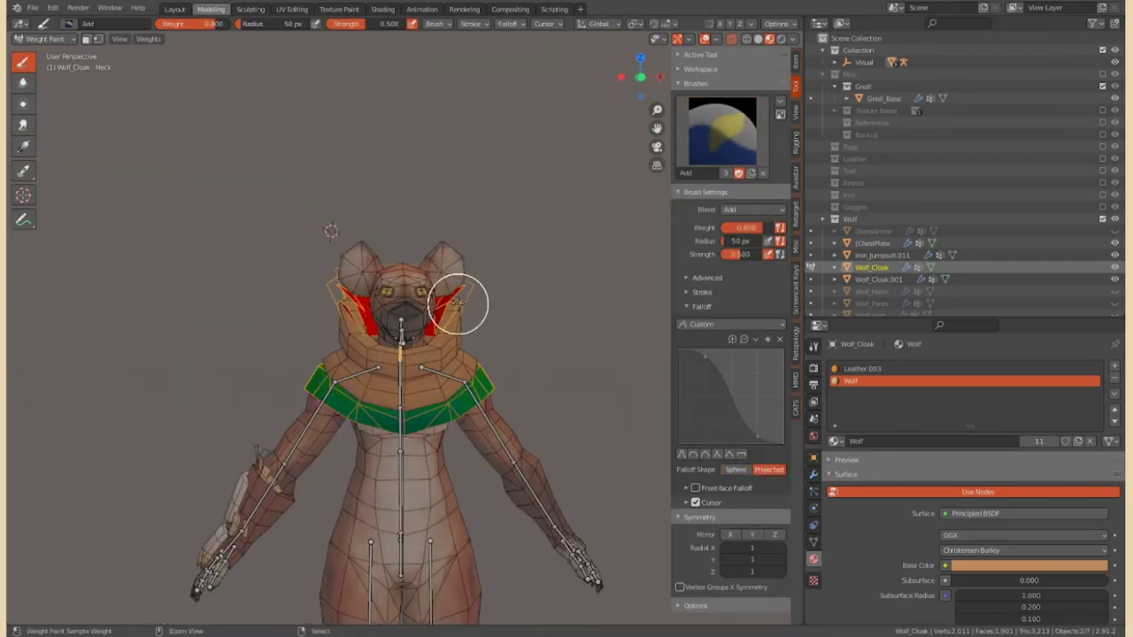
scroll(457, 299, "up", 2)
Check the cloak mesh in Edit Mode from the side, selecting linked geometry
key("ctrl+Tab")
key("Tab")
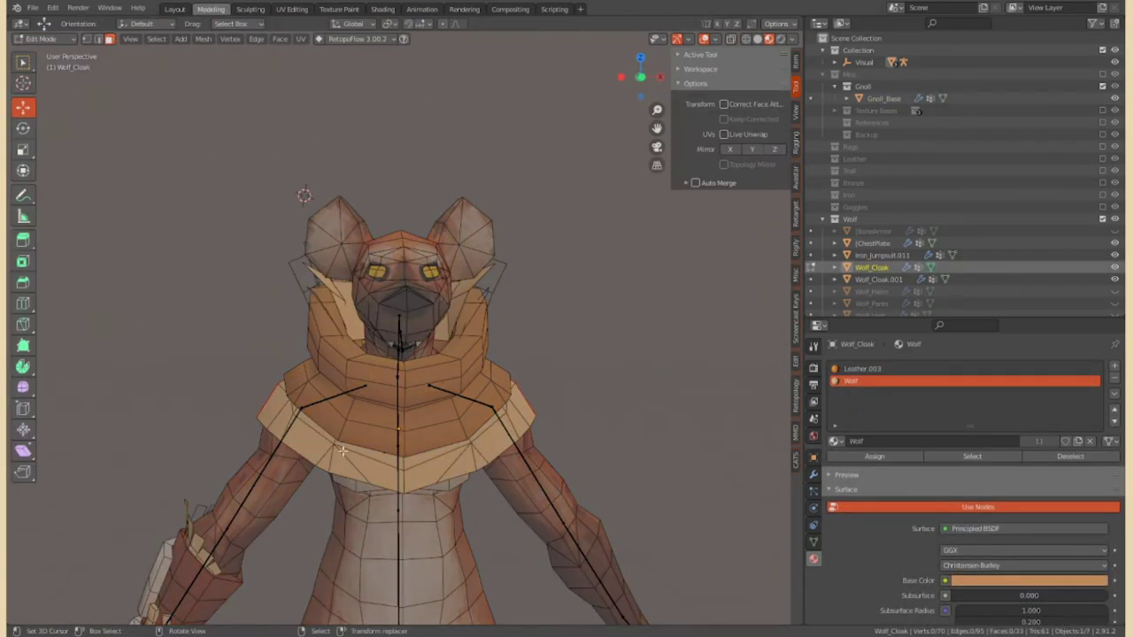
mouse_move(511, 286)
middle_mouse_down()
mouse_move(678, 349)
mouse_move(576, 361)
middle_mouse_up()
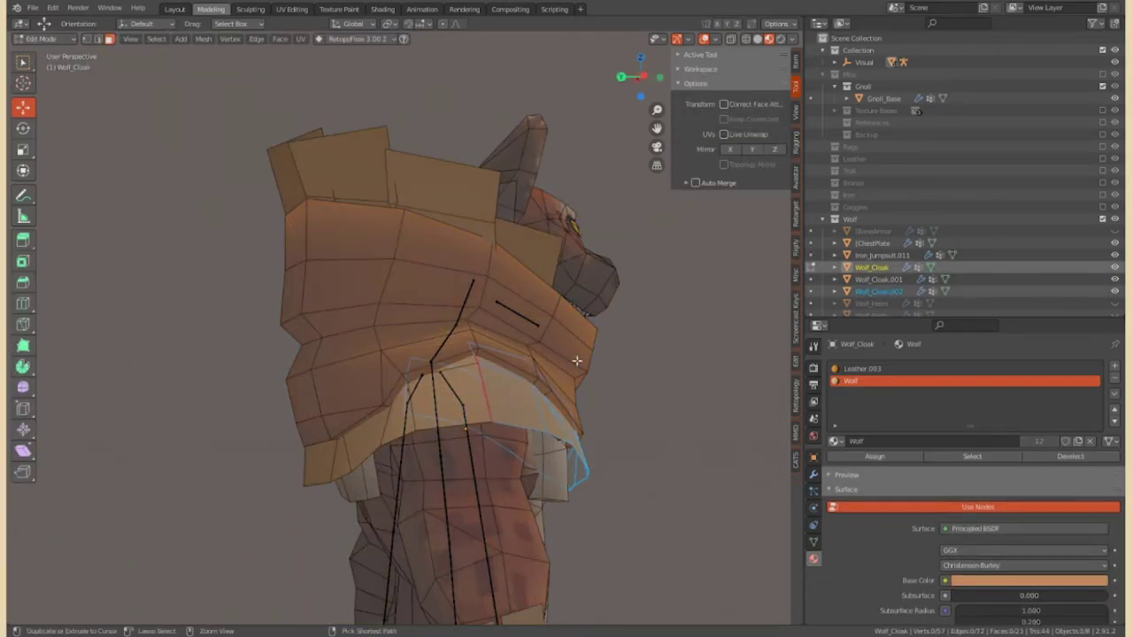
key("l")
mouse_move(645, 384)
middle_mouse_down()
mouse_move(496, 405)
mouse_move(435, 435)
middle_mouse_up()
key("Tab")
Back in Weight Paint, make Head the active vertex group and pick the Blur brush
left_click(55, 111)
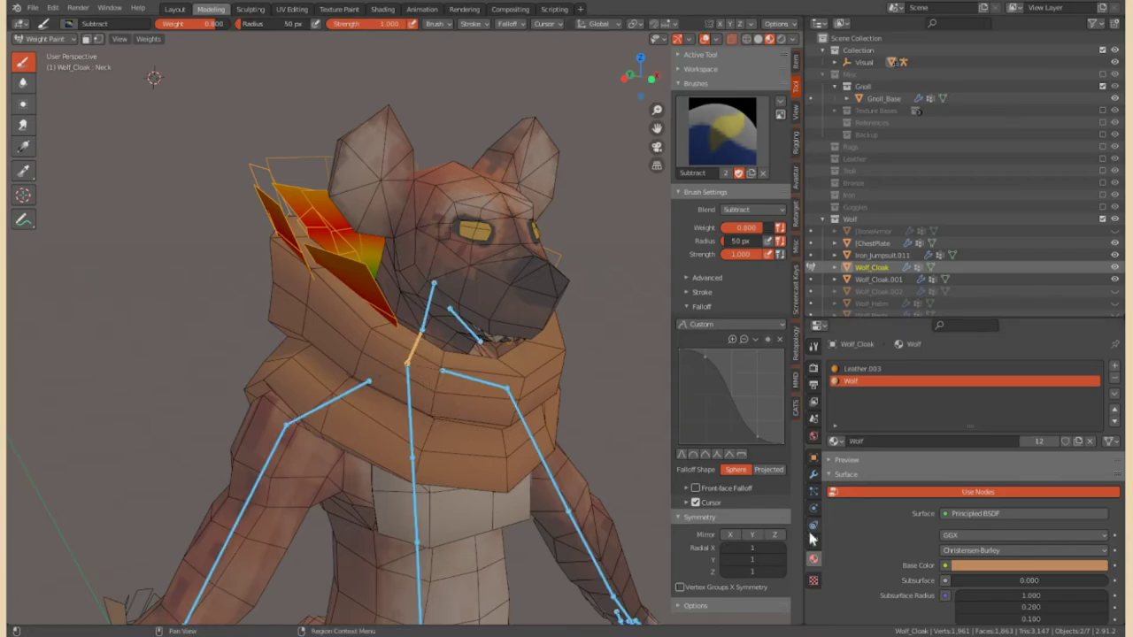
middle_click_drag(407, 337, 451, 314)
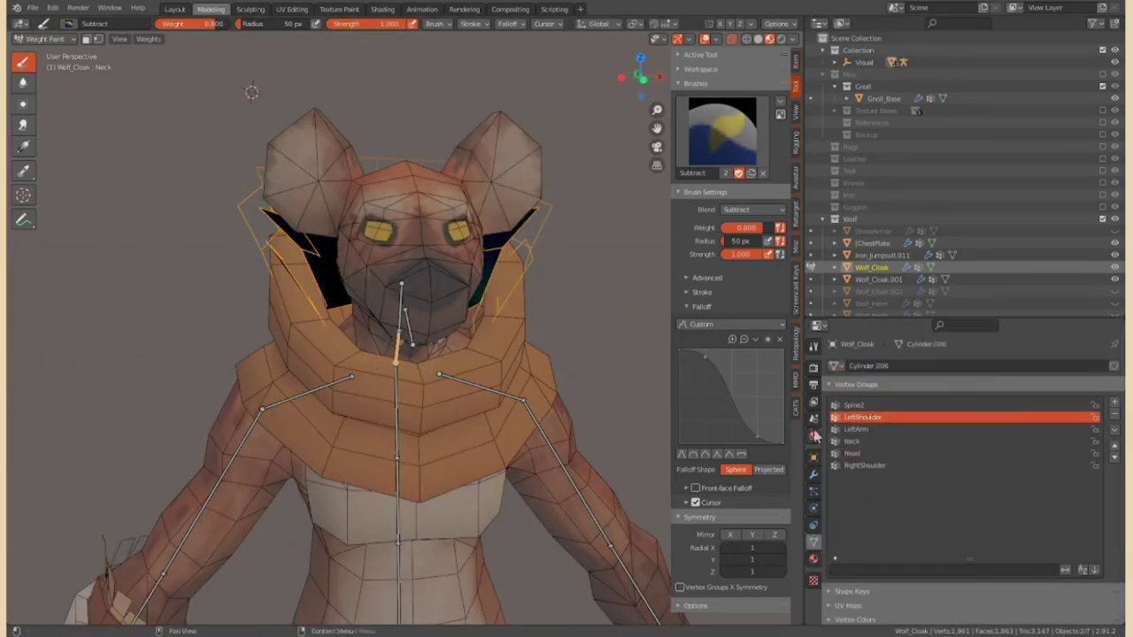
middle_click_drag(430, 309, 461, 372)
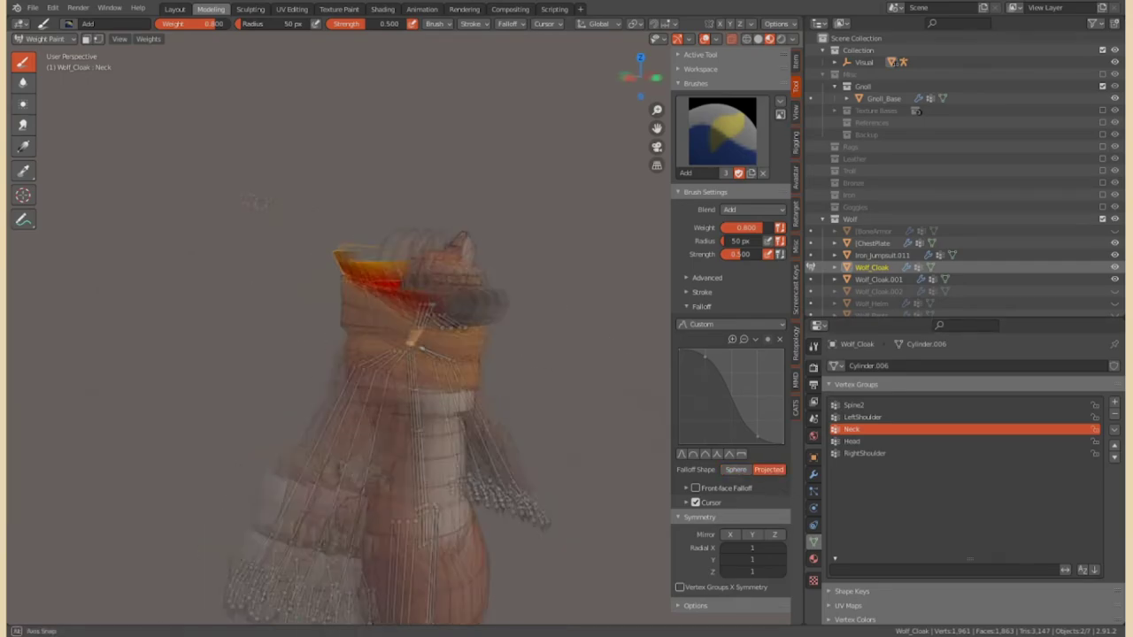
left_click(460, 423, "ctrl")
left_click(23, 82)
scroll(314, 190, "down", 5)
middle_click_drag(313, 189, 354, 195)
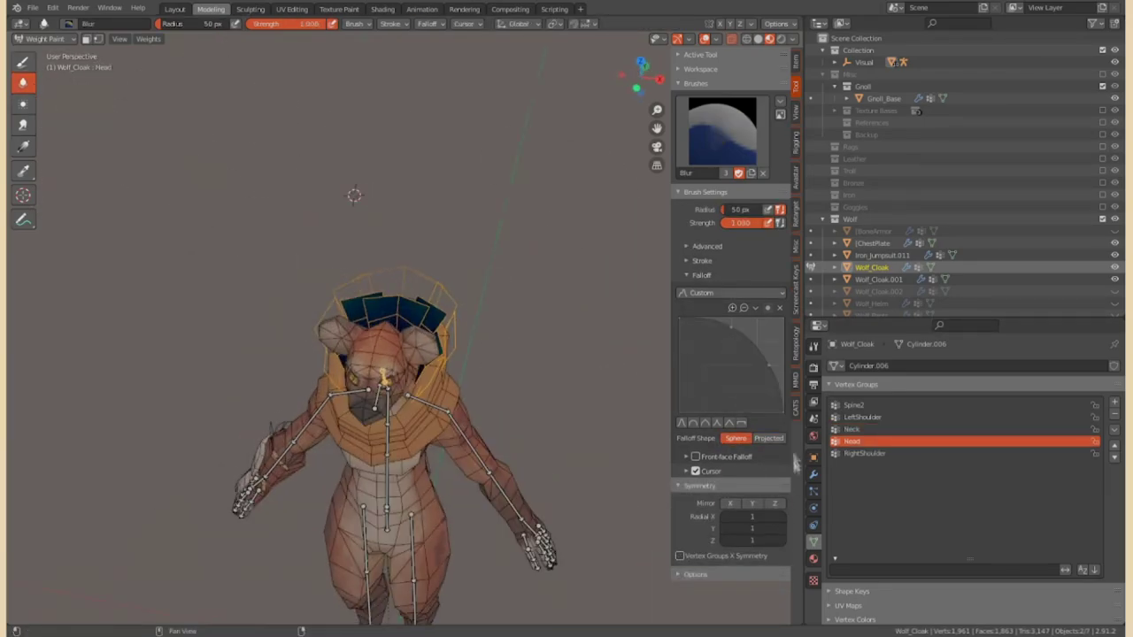
scroll(455, 278, "up", 6)
mouse_move(455, 278)
middle_mouse_down()
mouse_move(499, 300)
mouse_move(463, 295)
middle_mouse_up()
Test the collar's Head weights by rotating the Head bone from several angles
key("r")
left_click(380, 283)
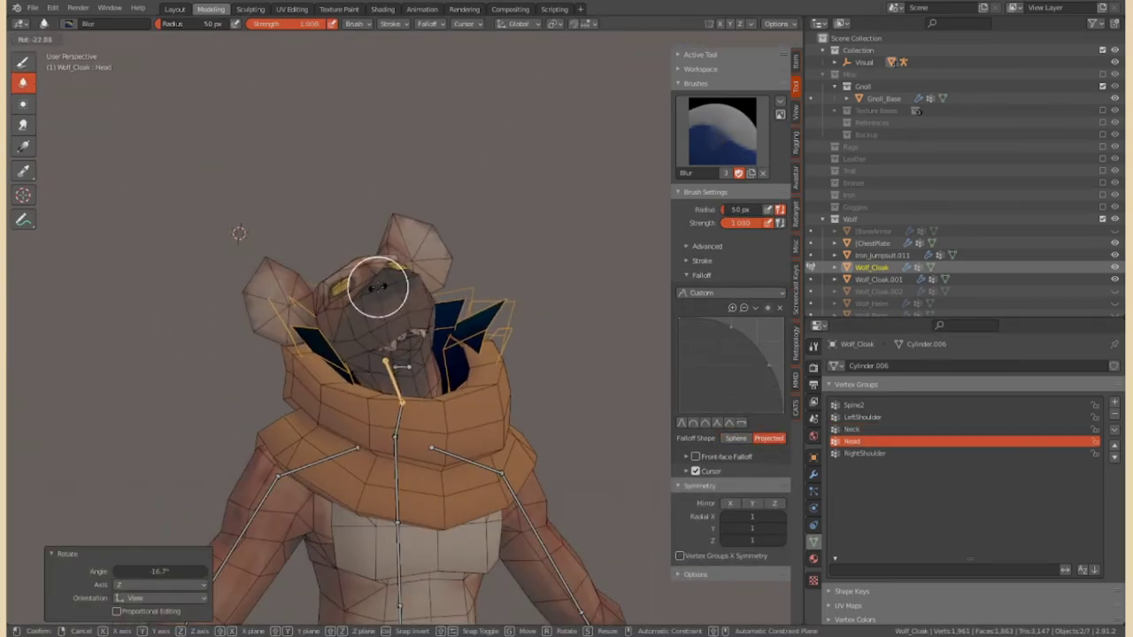
scroll(380, 283, "up", 3)
left_click(23, 61)
key("r")
left_click(453, 223)
mouse_move(453, 224)
middle_mouse_down()
mouse_move(354, 253)
mouse_move(362, 266)
middle_mouse_up()
scroll(362, 265, "down", 5)
middle_click_drag(506, 311, 569, 336)
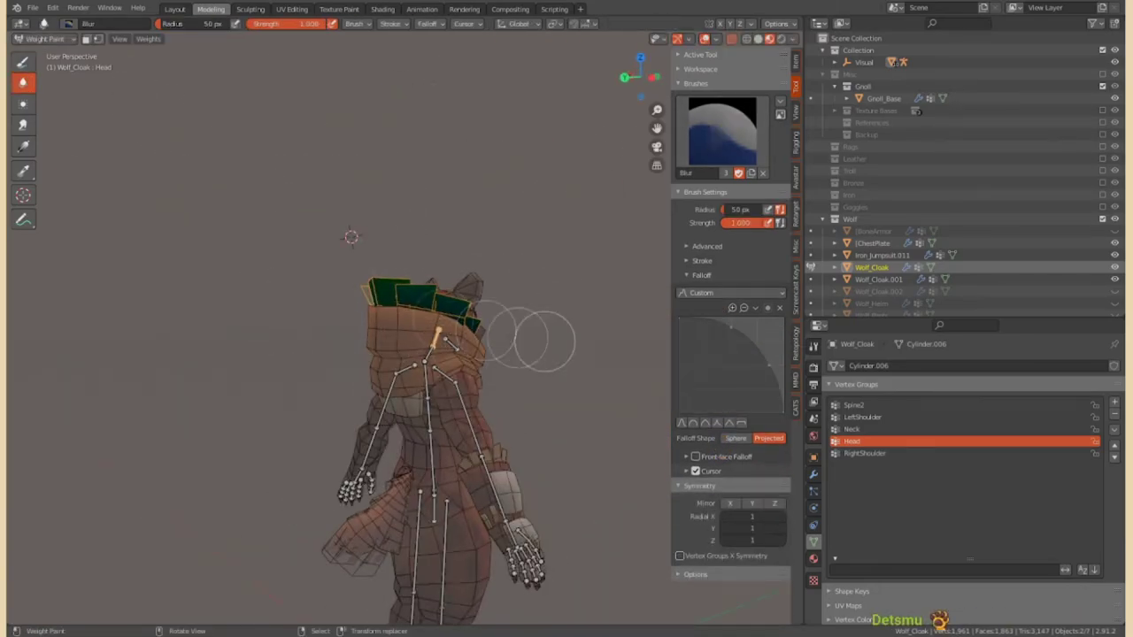
scroll(569, 337, "up", 5)
key("r")
left_click(303, 236)
Paint more Head weight onto the top flap, blur it, and recheck with a rotation
left_click(399, 244)
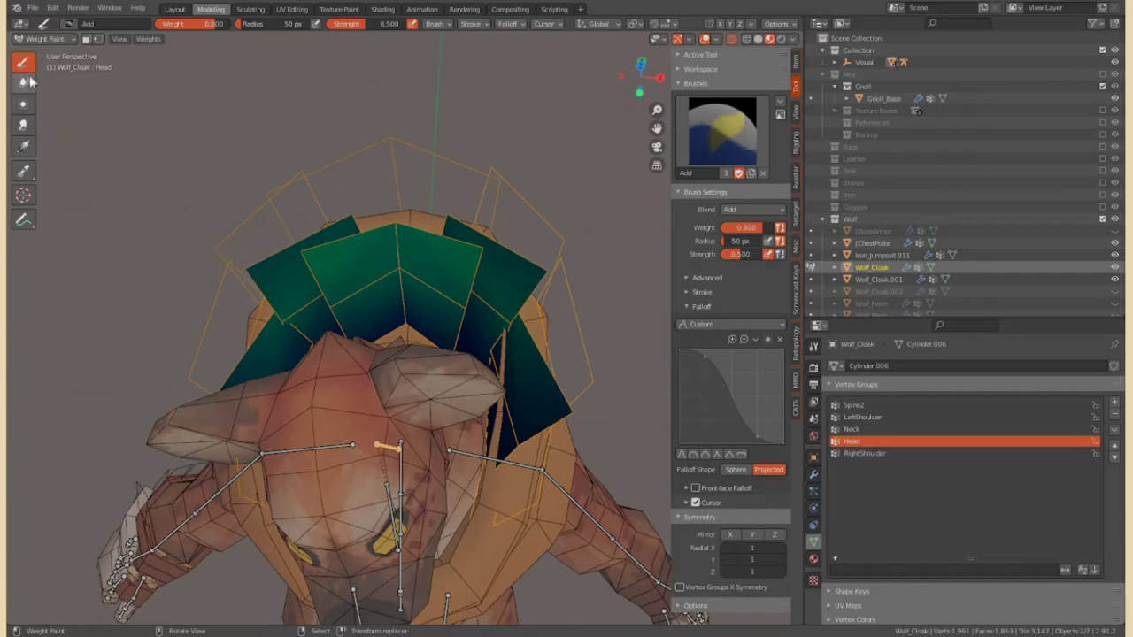
left_click(21, 81)
scroll(342, 171, "down", 5)
scroll(498, 245, "up", 3)
mouse_move(342, 171)
middle_mouse_down()
mouse_move(498, 246)
mouse_move(433, 354)
mouse_move(434, 328)
middle_mouse_up()
key("r")
key("Escape")
key("KP_3")
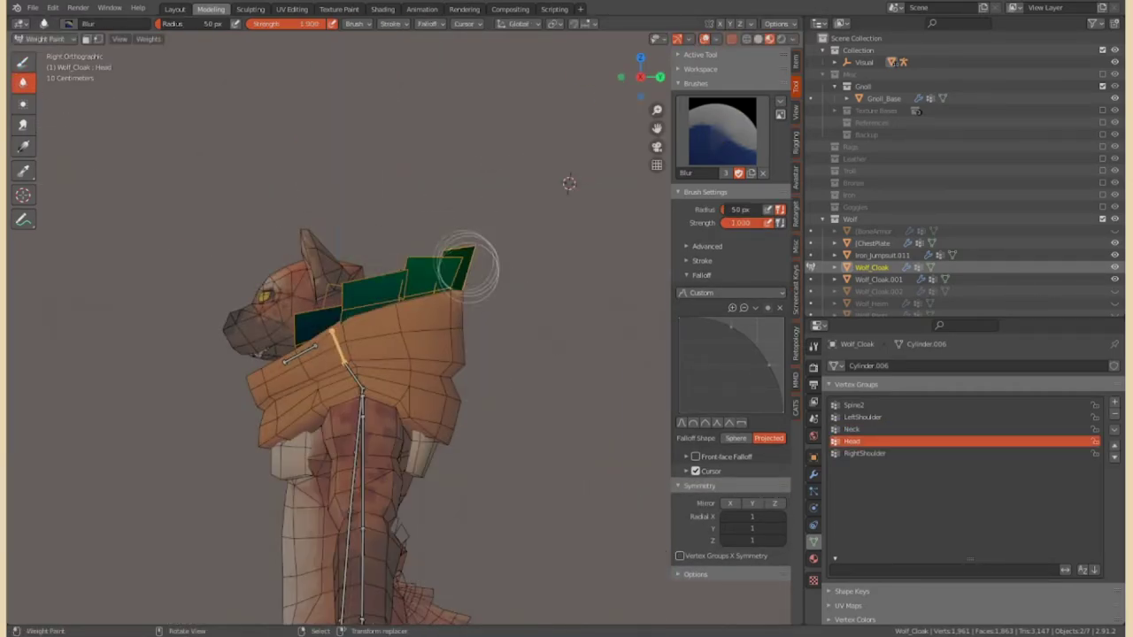
Subtract excess Head weight from the collar, blur, and test the bone rotation again
left_click(425, 235)
middle_click_drag(424, 235, 429, 288)
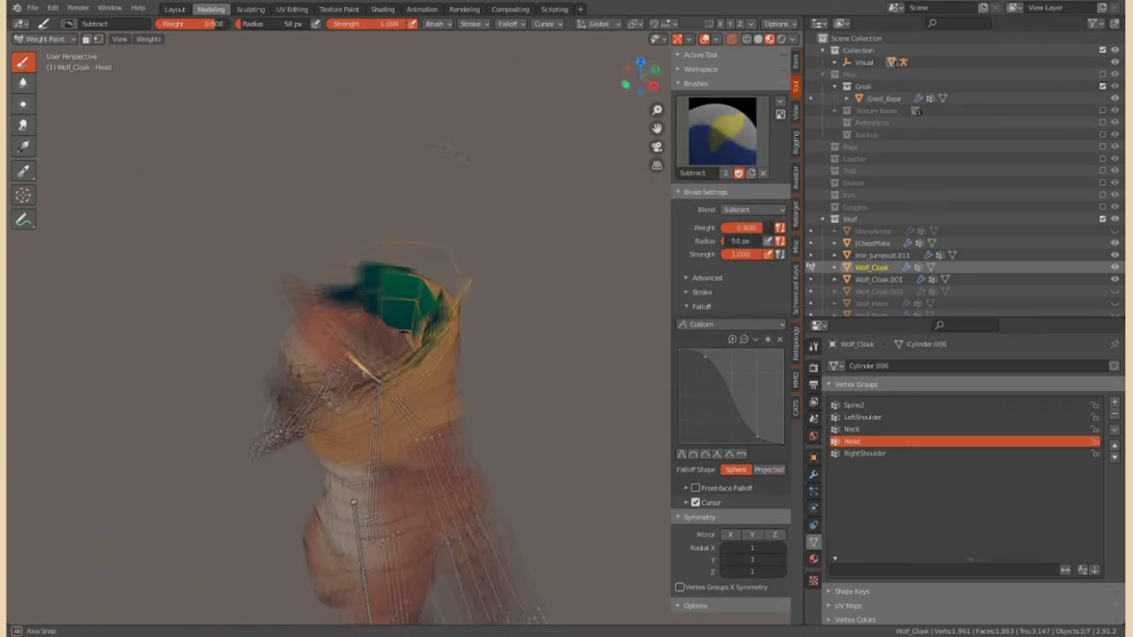
left_click(24, 83)
scroll(459, 288, "down", 5)
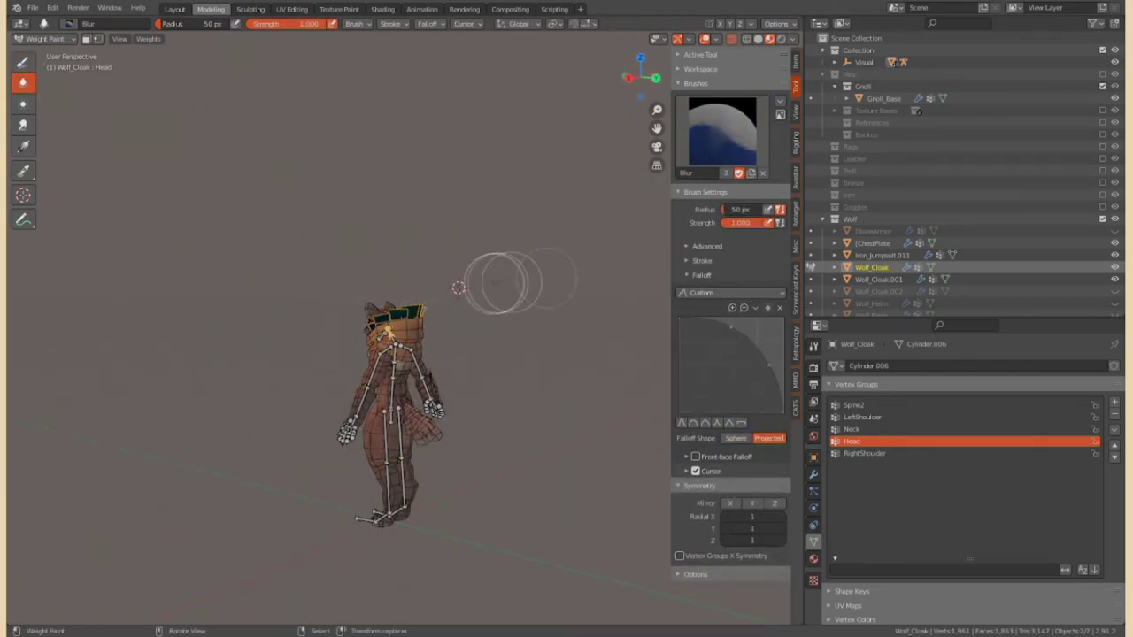
scroll(457, 288, "up", 10)
key("r")
left_click(189, 198)
middle_click_drag(190, 198, 562, 358)
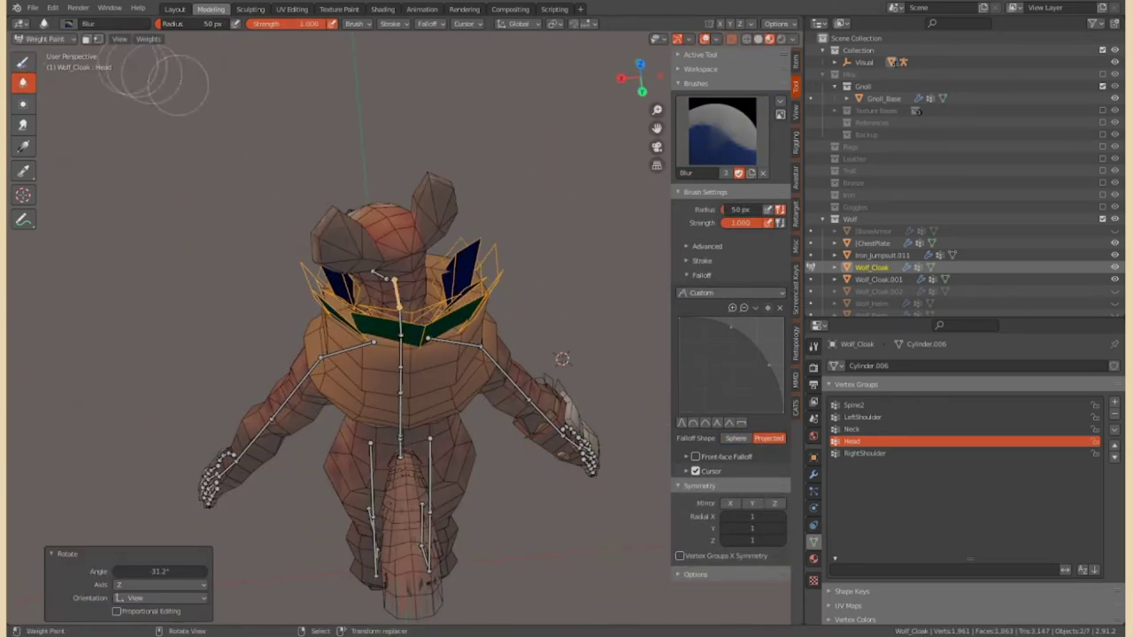
left_click(23, 61)
middle_click_drag(459, 256, 470, 345)
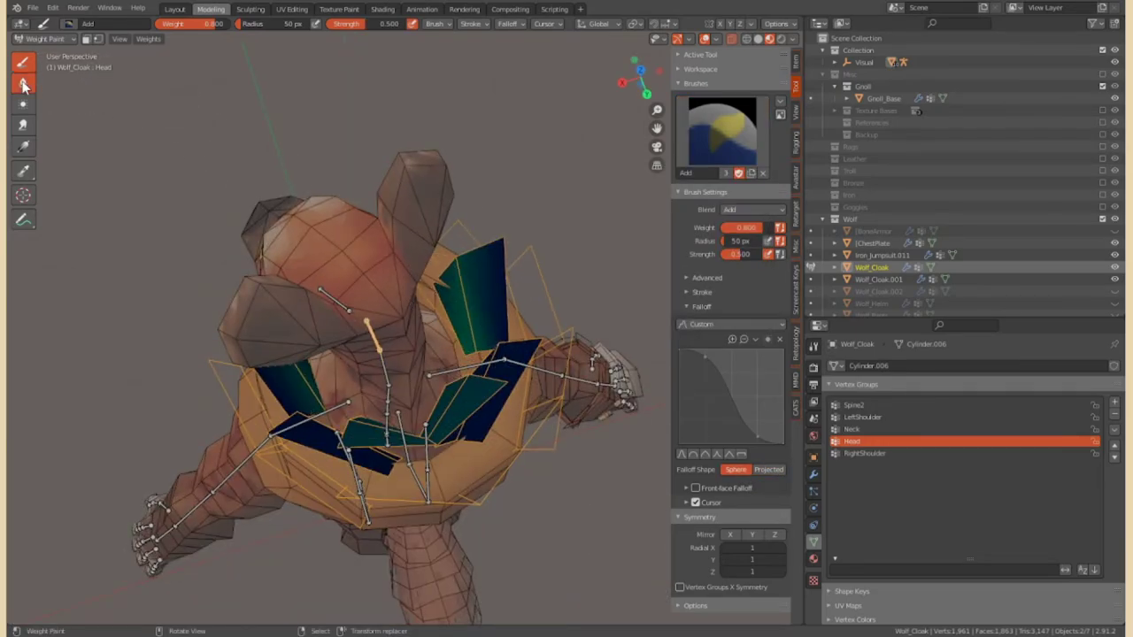
Blur the collar flap weights, undo an unwanted stroke, and re-blur
left_click(24, 84)
scroll(557, 449, "down", 5)
scroll(443, 378, "up", 5)
key("r")
left_click(495, 363)
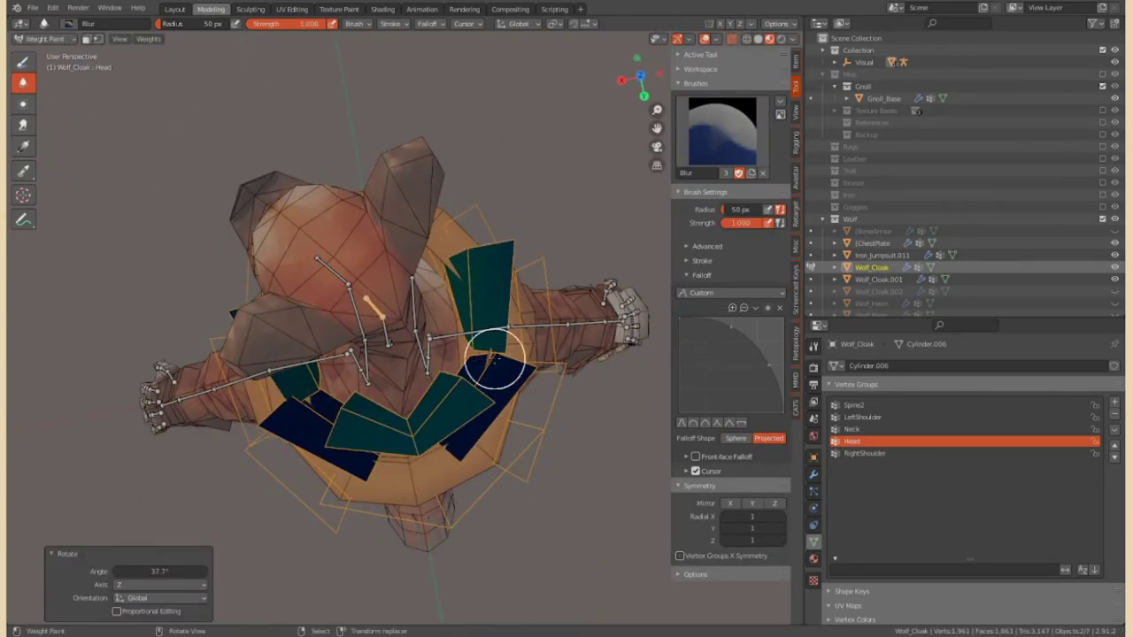
key("ctrl+z")
left_click(23, 84)
scroll(525, 506, "down", 5)
scroll(412, 203, "up", 5)
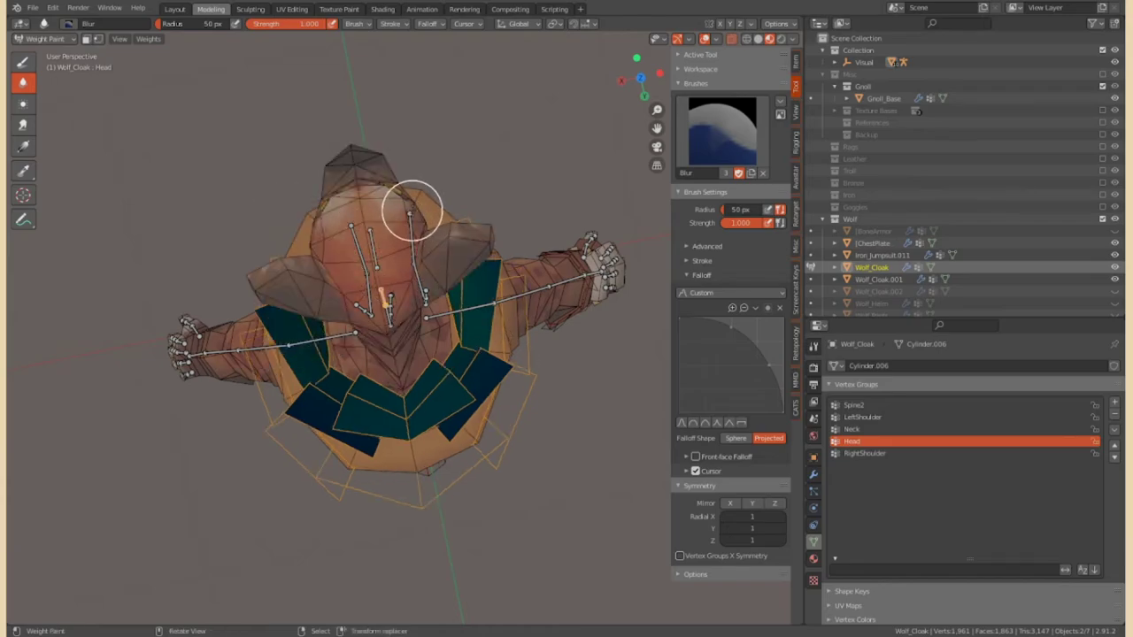
middle_click_drag(435, 290, 544, 177)
middle_click_drag(346, 172, 156, 109)
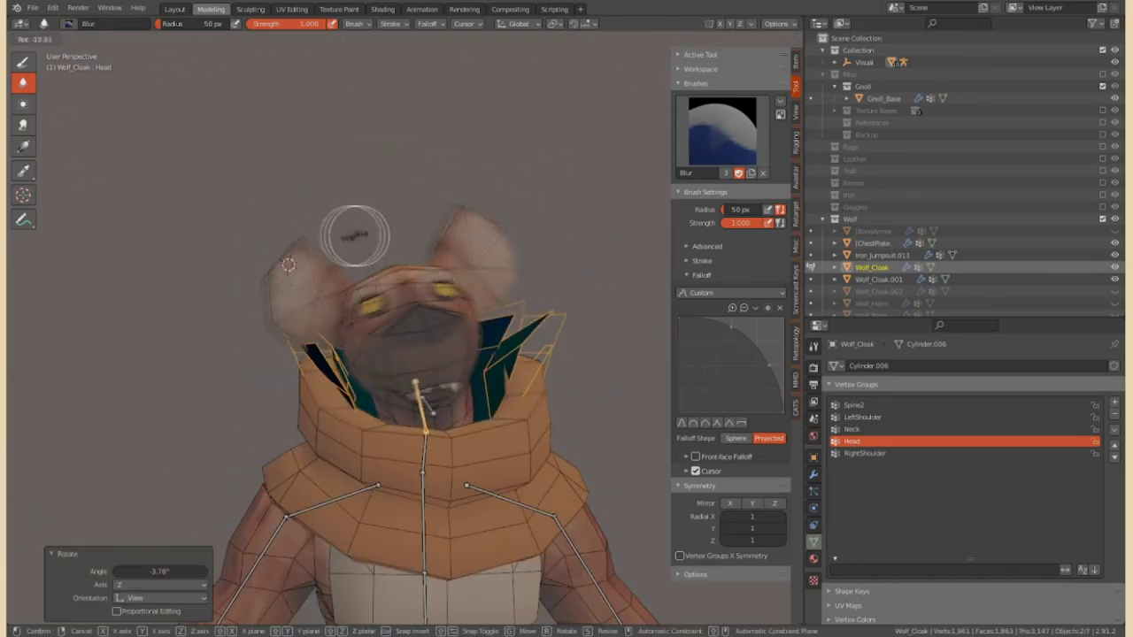
Return to Object Mode and orbit around the full body
key("ctrl+Tab")
scroll(296, 175, "down", 4)
middle_click_drag(295, 175, 496, 203)
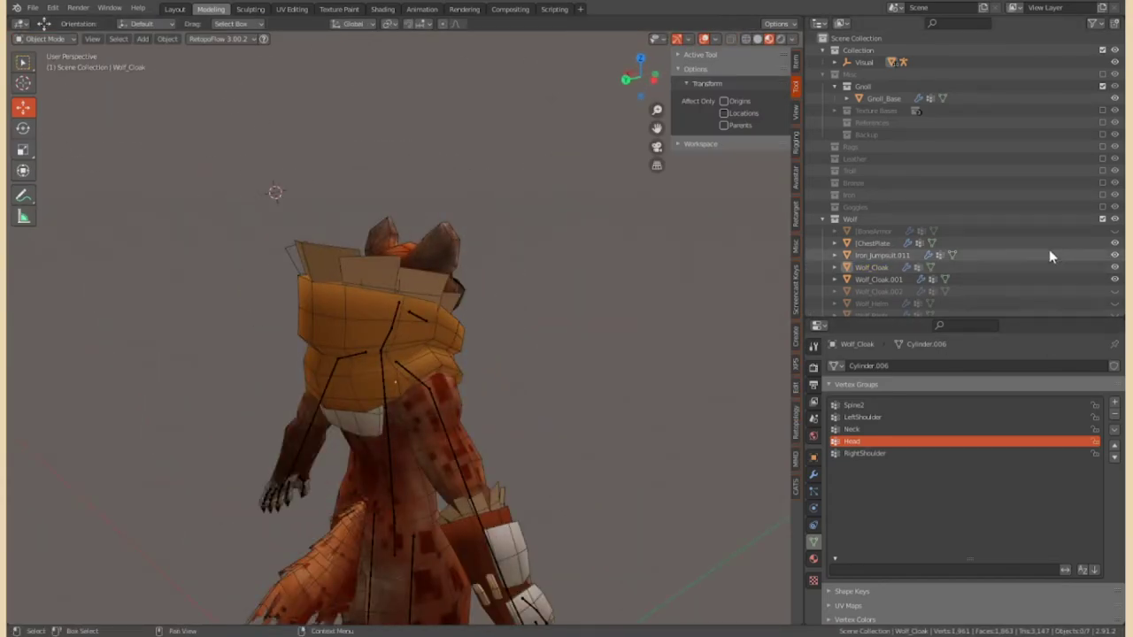
Review the collar and chains around the character, then save CackleViking_ArmorV2.blend
scroll(1050, 254, "down", 1)
middle_click_drag(546, 251, 352, 246)
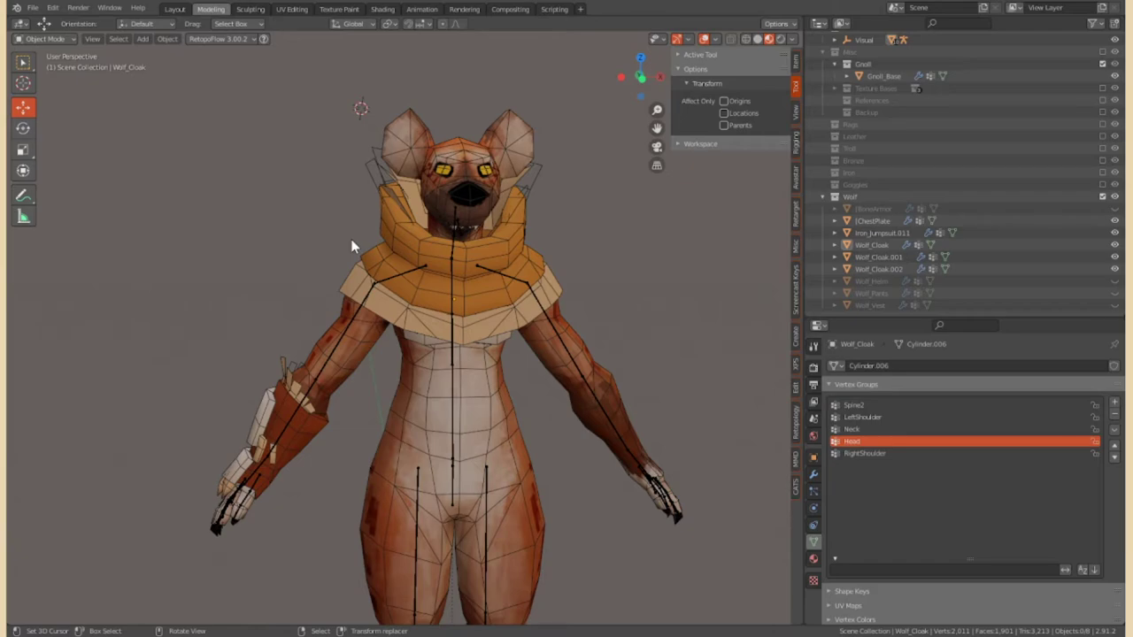
scroll(351, 246, "up", 2)
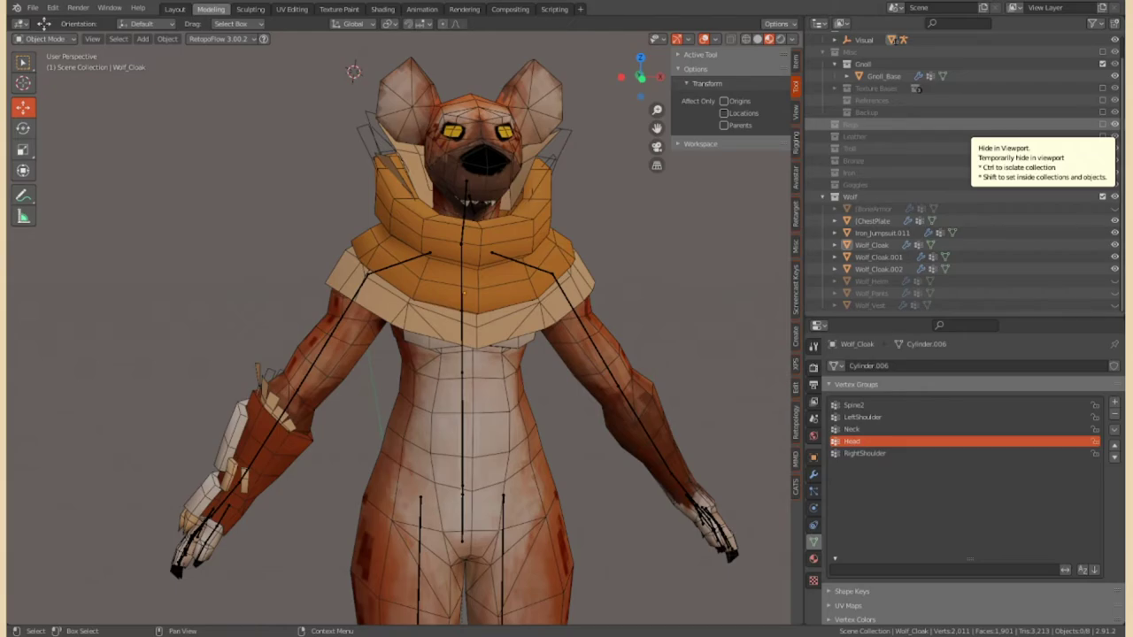
scroll(403, 346, "down", 3)
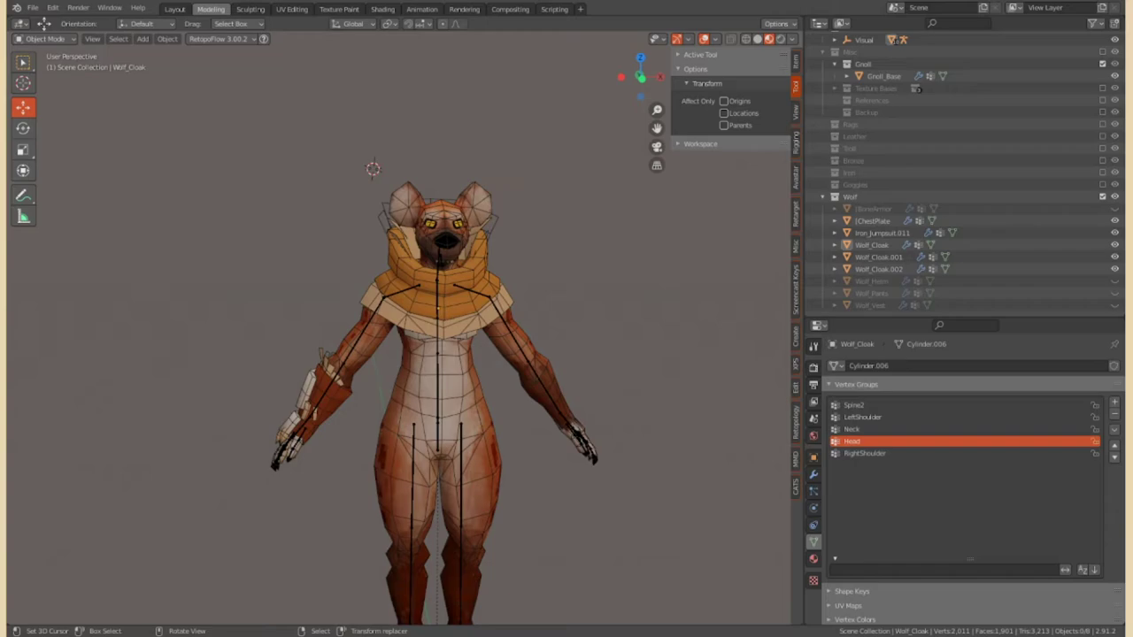
middle_click_drag(506, 273, 607, 342)
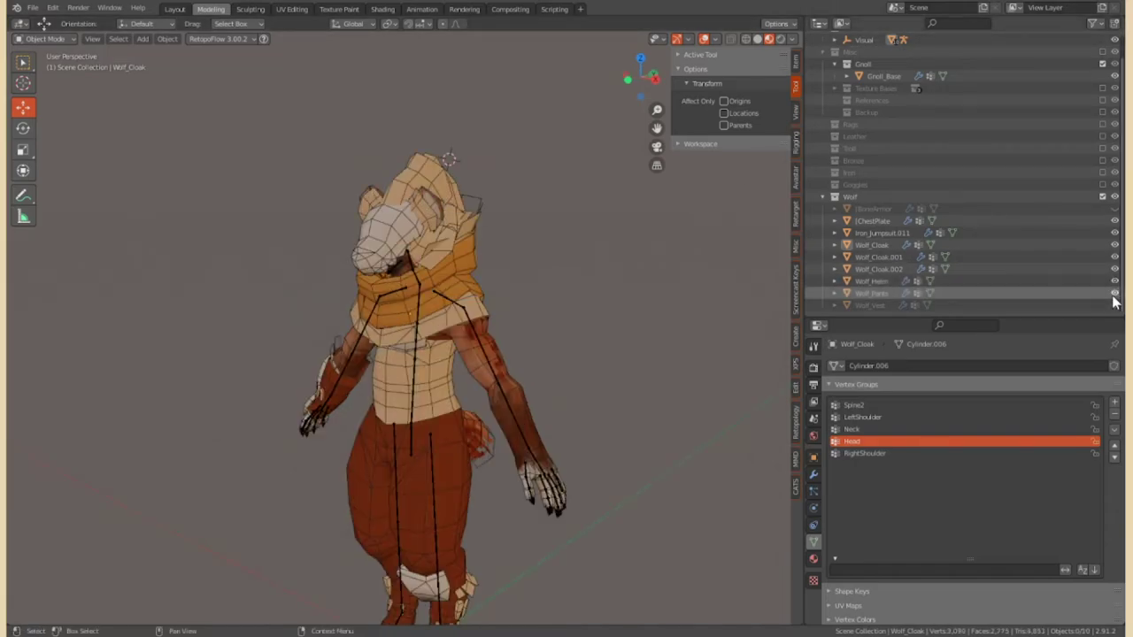
key("ctrl+s")
Select the Wolf_Cloak.001 collar band and move in close to the torso
mouse_move(608, 342)
middle_mouse_down()
mouse_move(619, 263)
mouse_move(575, 275)
middle_mouse_up()
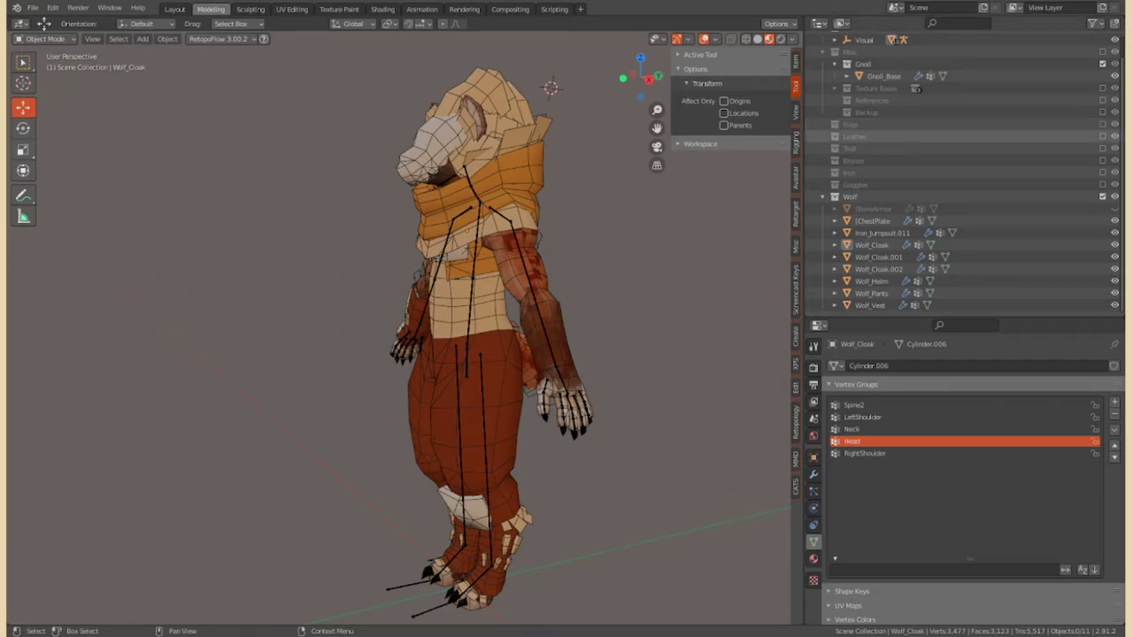
scroll(425, 195, "up", 5)
left_click(412, 235)
mouse_move(413, 236)
middle_mouse_down()
mouse_move(87, 106)
mouse_move(644, 355)
middle_mouse_up()
Inspect Wolf_Cloak.001's collar faces in Edit Mode, then return to Object Mode
key("Tab")
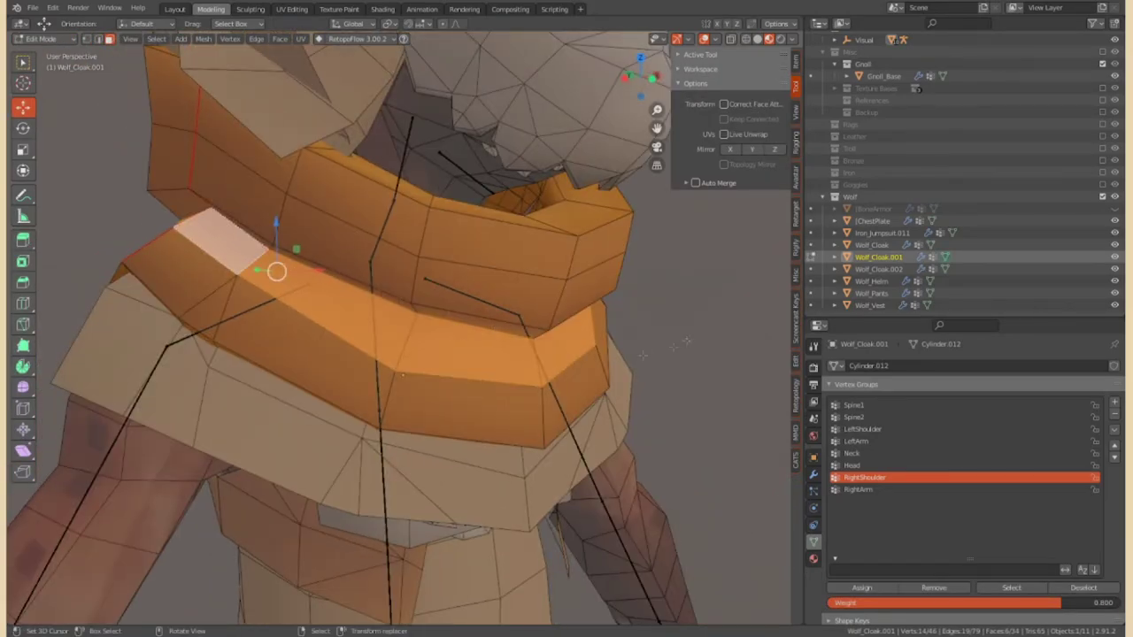
middle_click_drag(534, 385, 316, 386)
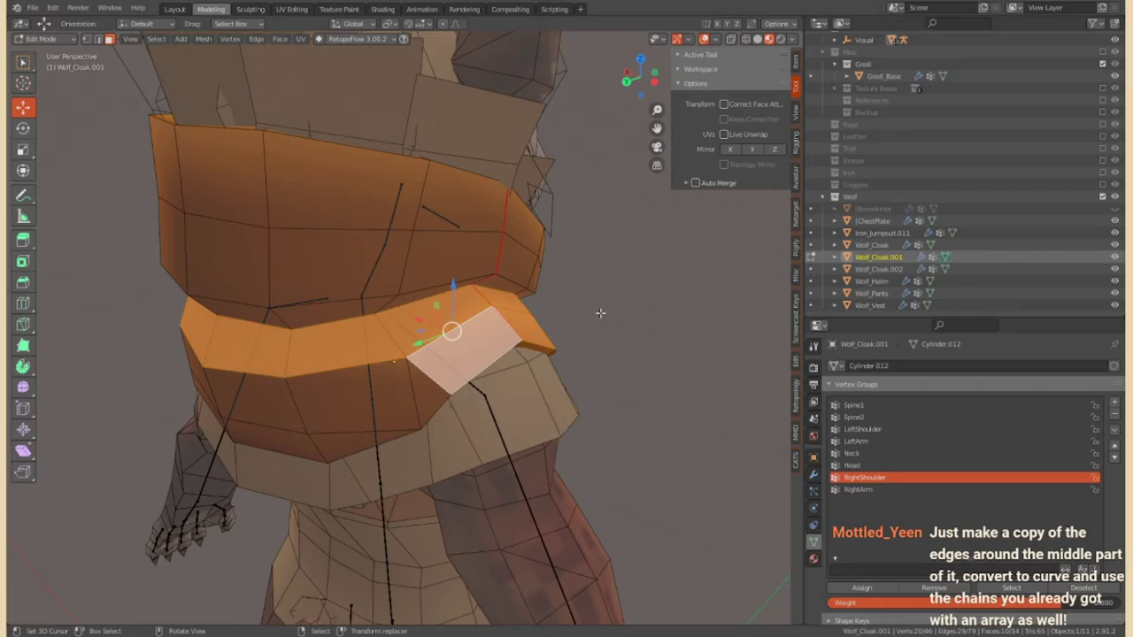
key("Tab")
middle_click_drag(600, 313, 588, 386)
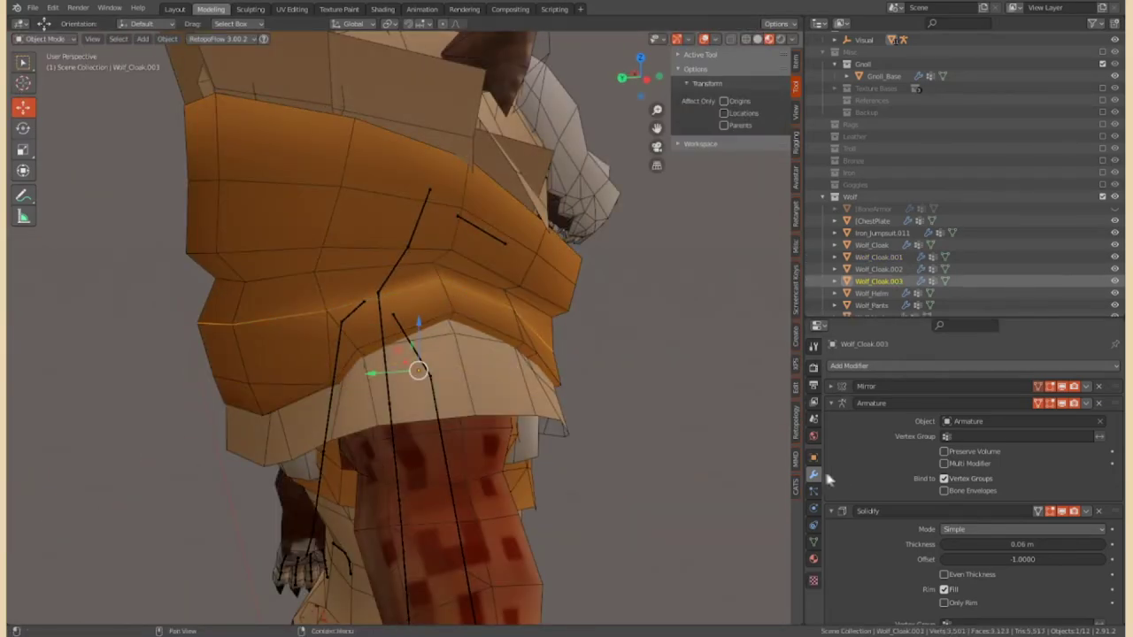
left_click(885, 366)
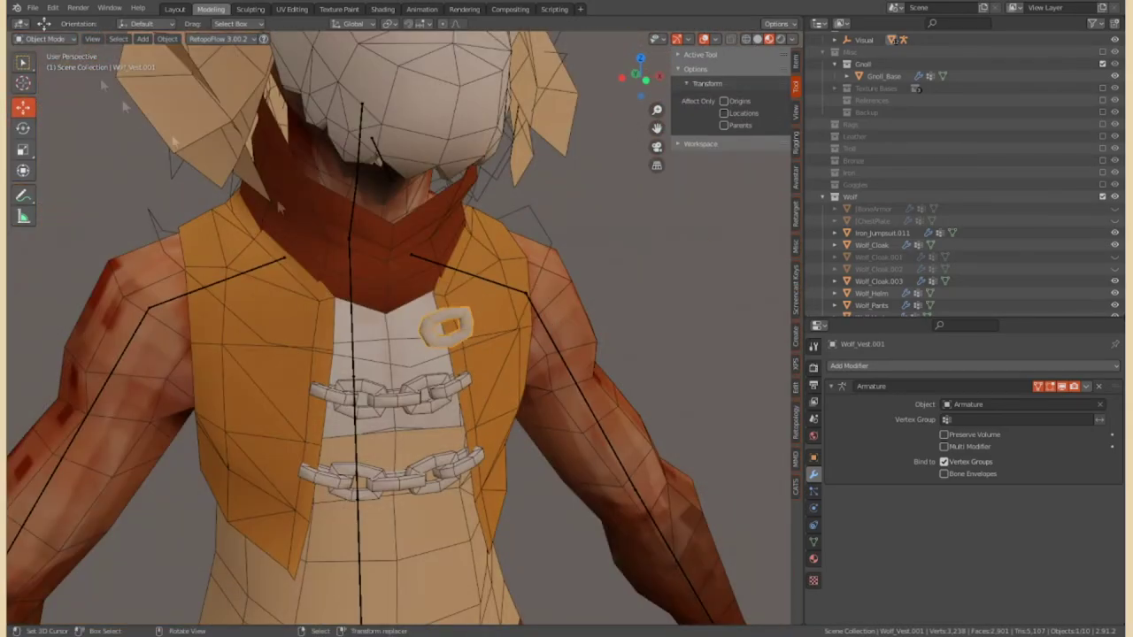
Set the chain link's origin to geometry; add a Curve modifier to Wolf_Cloak.003 above Armature
left_click(167, 39)
left_click(357, 81)
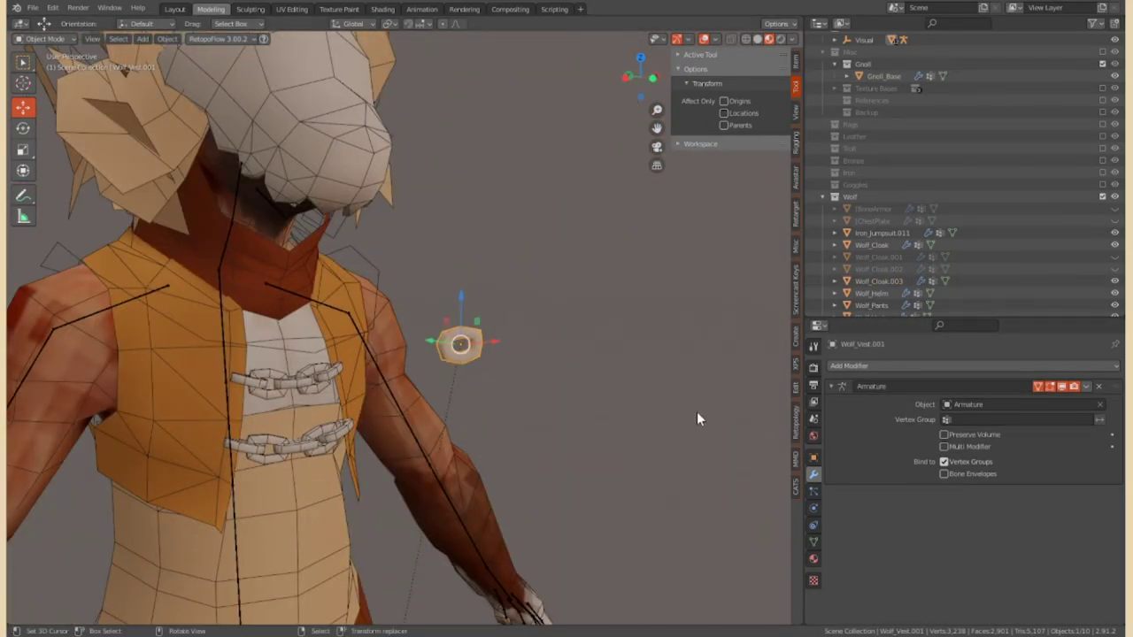
left_click(878, 281)
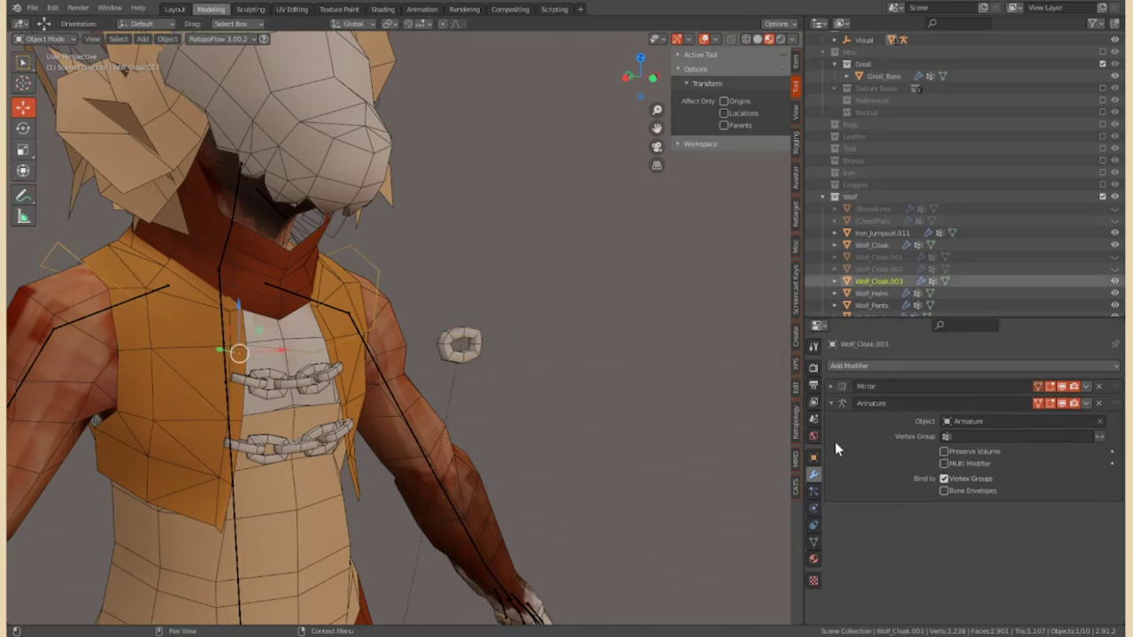
left_click(1087, 365)
left_click(965, 424)
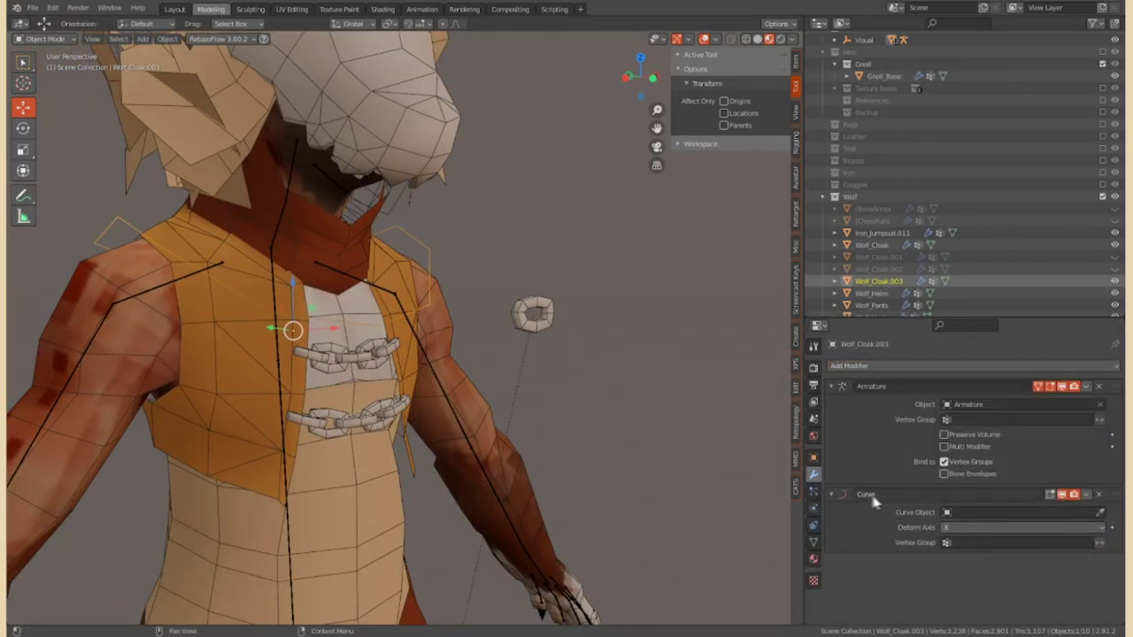
middle_click_drag(602, 345, 562, 305)
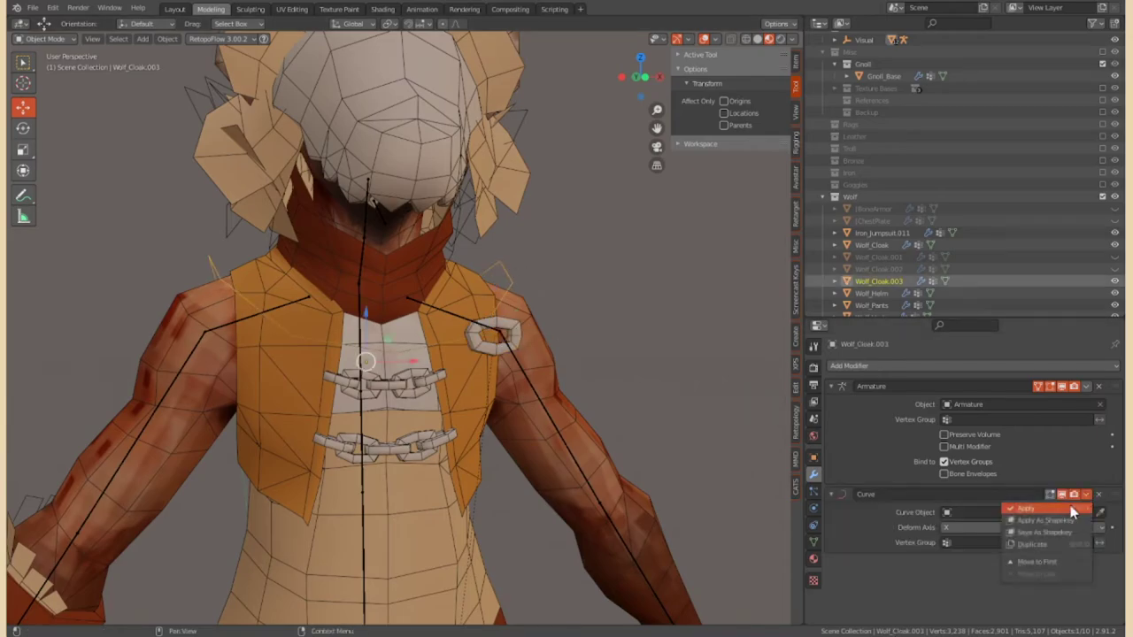
left_click_drag(1112, 494, 1109, 386)
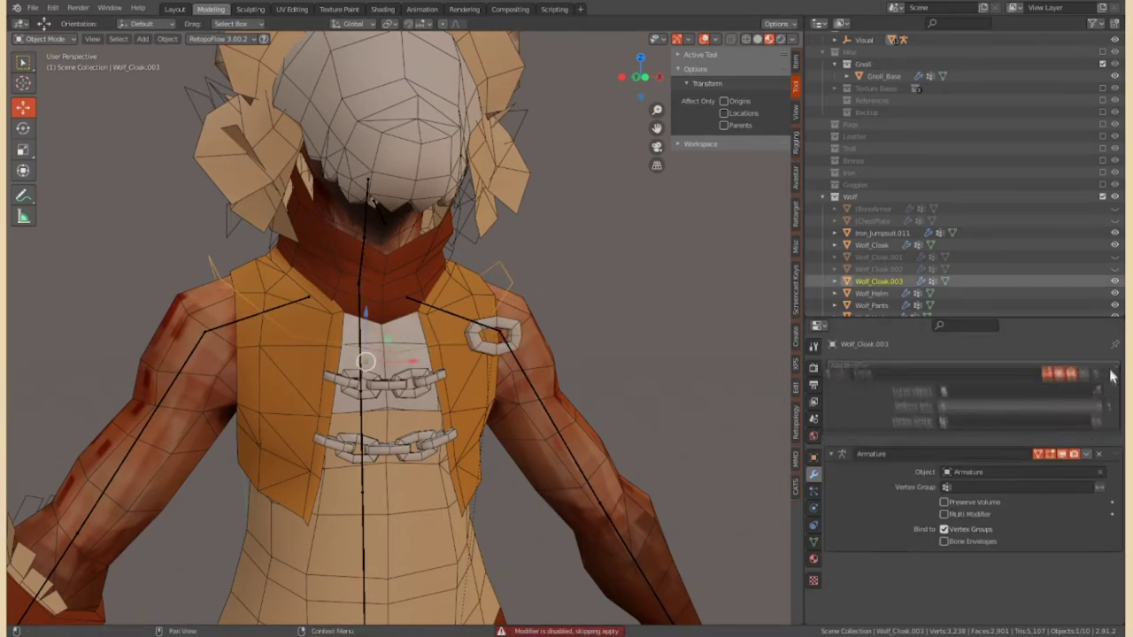
scroll(884, 315, "down", 2)
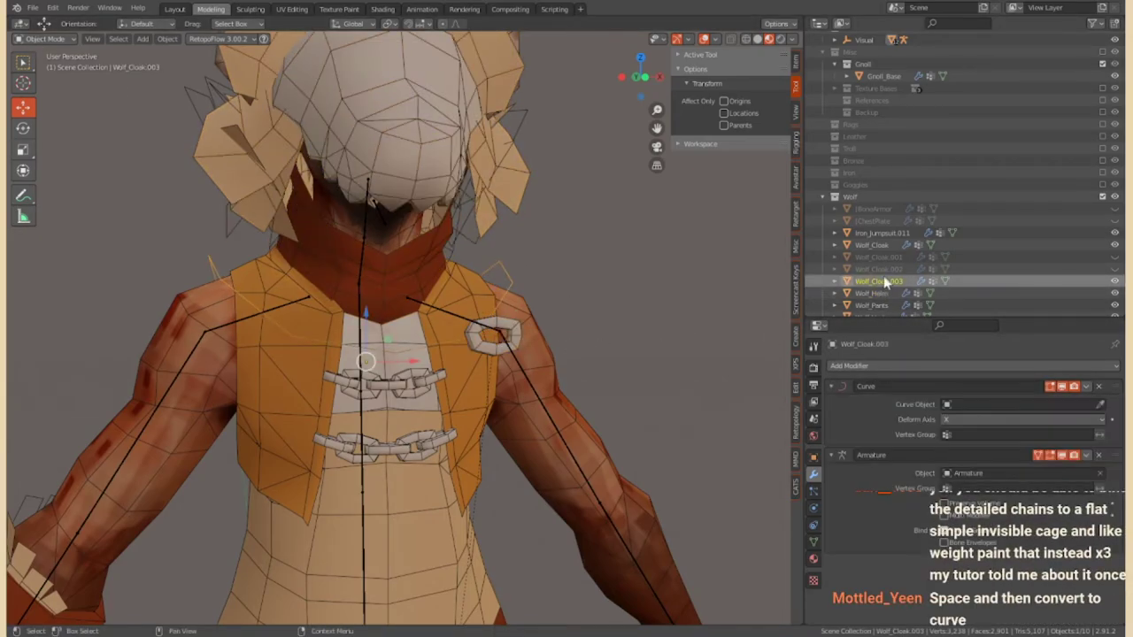
Rename the chain link to 'Chain' and convert Wolf_Cloak.003 into a curve
double_click(878, 304)
type("Chain")
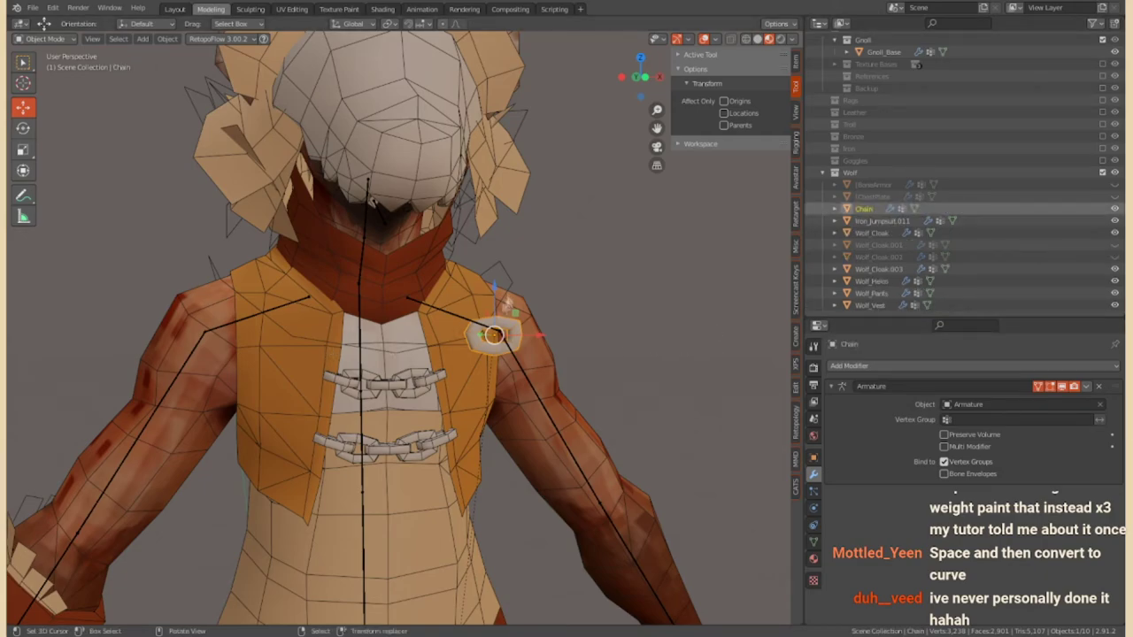
left_click(879, 269)
key("F3")
type("convert")
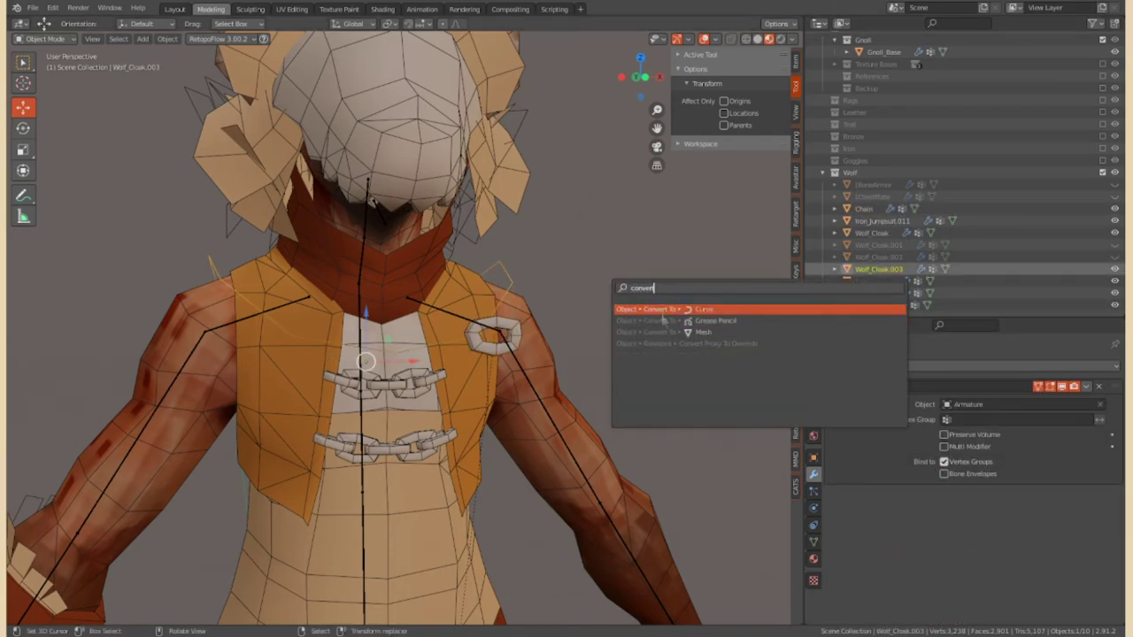
key("Return")
Inspect the new curve's points in Edit Mode, then return to Object Mode
mouse_move(488, 296)
middle_mouse_down()
mouse_move(471, 362)
mouse_move(369, 296)
mouse_move(548, 378)
middle_mouse_up()
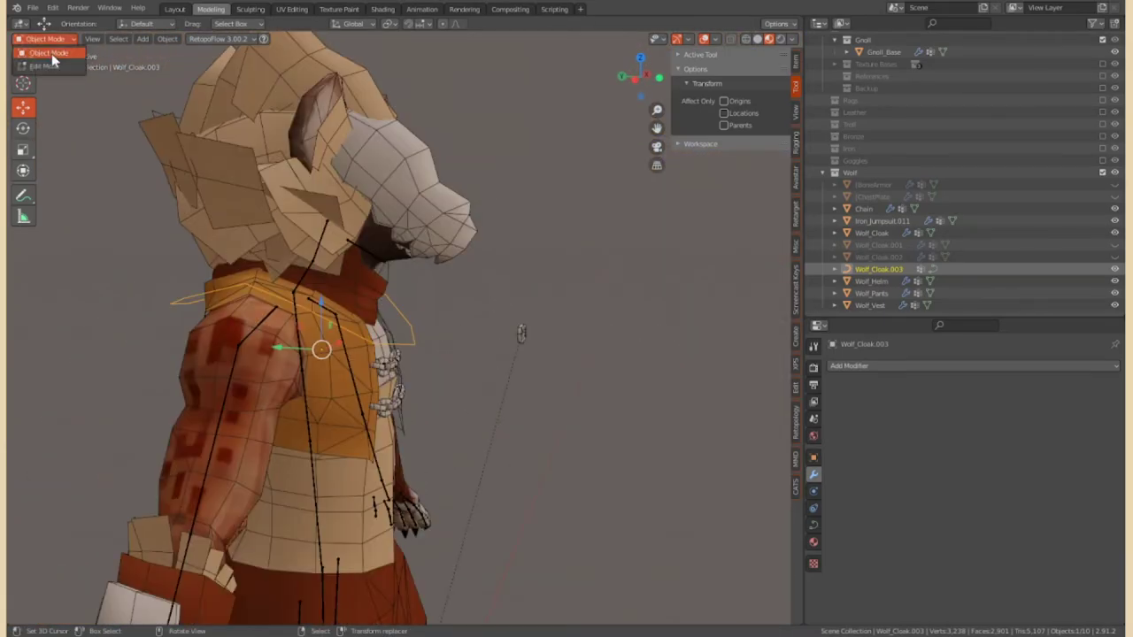
left_click(44, 65)
middle_click_drag(266, 266, 280, 227)
scroll(279, 227, "up", 3)
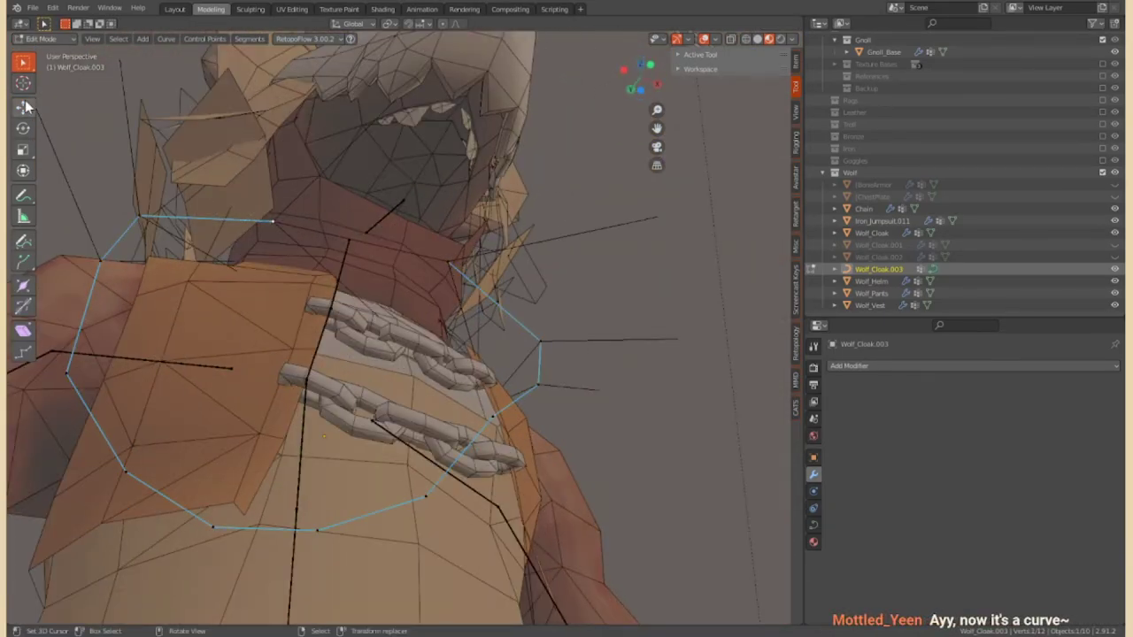
key("Tab")
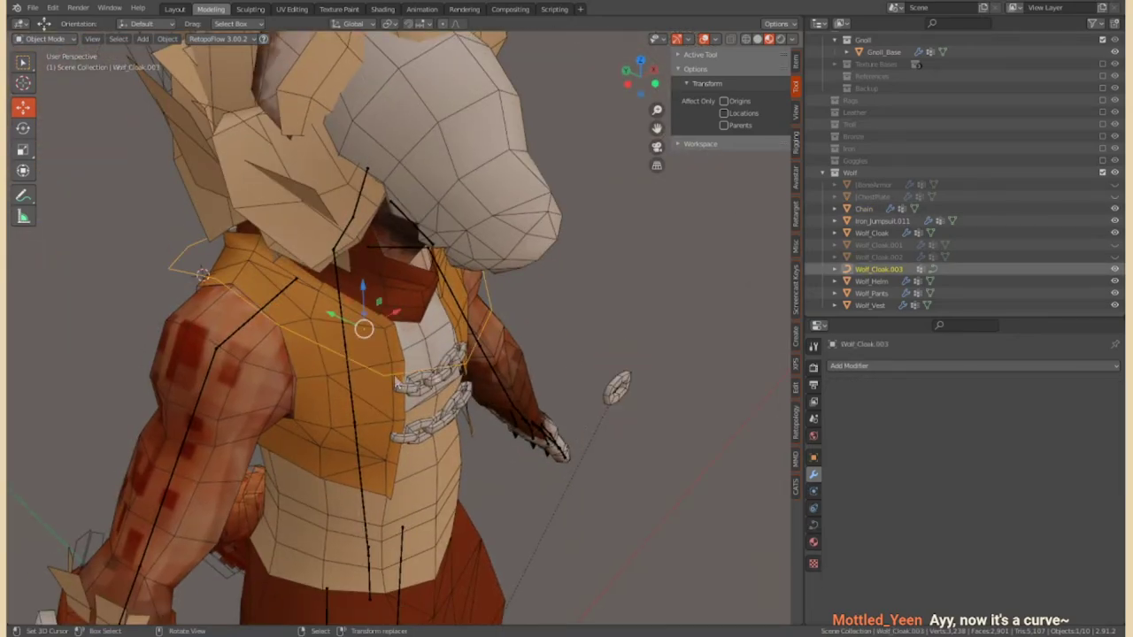
Add a Curve modifier to Chain, delete all its vertex groups, and clear its parent
left_click(849, 366)
left_click(1001, 427)
mouse_move(531, 354)
middle_mouse_down()
mouse_move(455, 355)
mouse_move(531, 336)
middle_mouse_up()
left_click(568, 318)
left_click(814, 542)
left_click(1115, 432)
left_click(1049, 583)
middle_click_drag(531, 354, 456, 332)
key("alt+p")
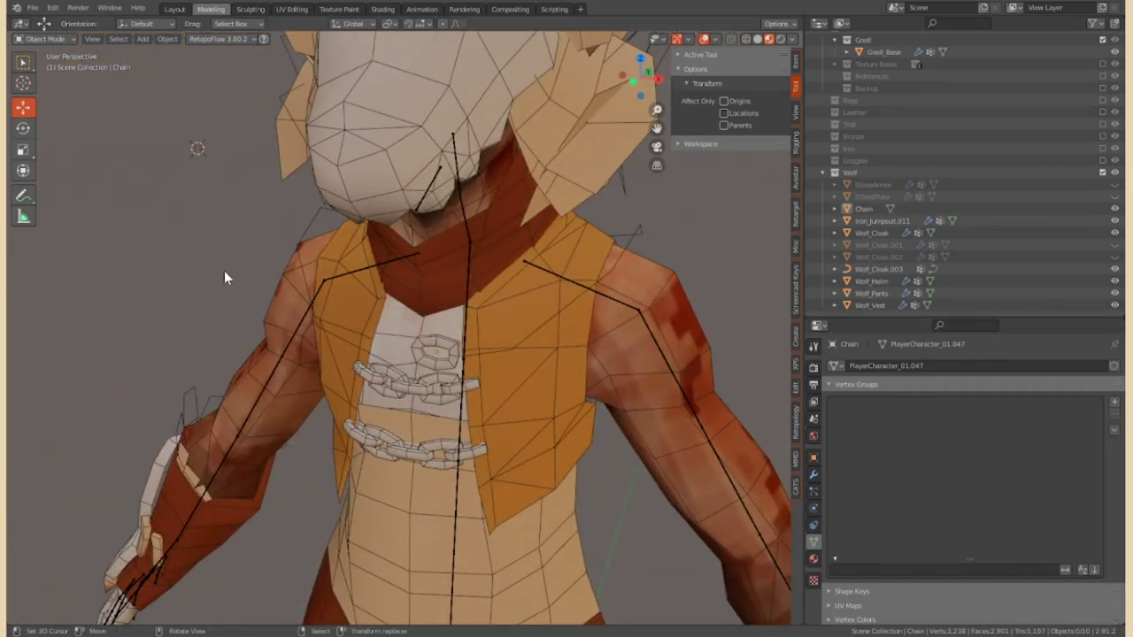
Target Chain's Curve modifier at Wolf_Cloak.003 and rename that curve 'CloakCurve'
left_click(879, 269)
middle_click_drag(531, 355, 726, 398)
mouse_move(531, 354)
middle_mouse_down()
mouse_move(624, 372)
mouse_move(496, 380)
mouse_move(531, 371)
middle_mouse_up()
scroll(857, 450, "down", 1)
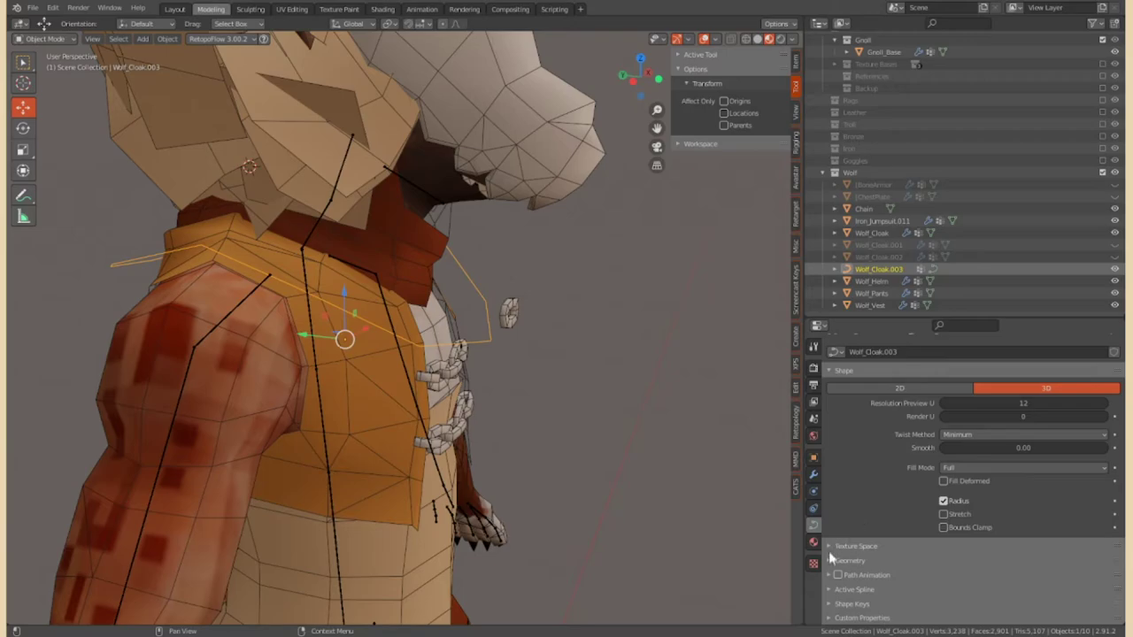
scroll(845, 549, "down", 2)
scroll(841, 571, "down", 1)
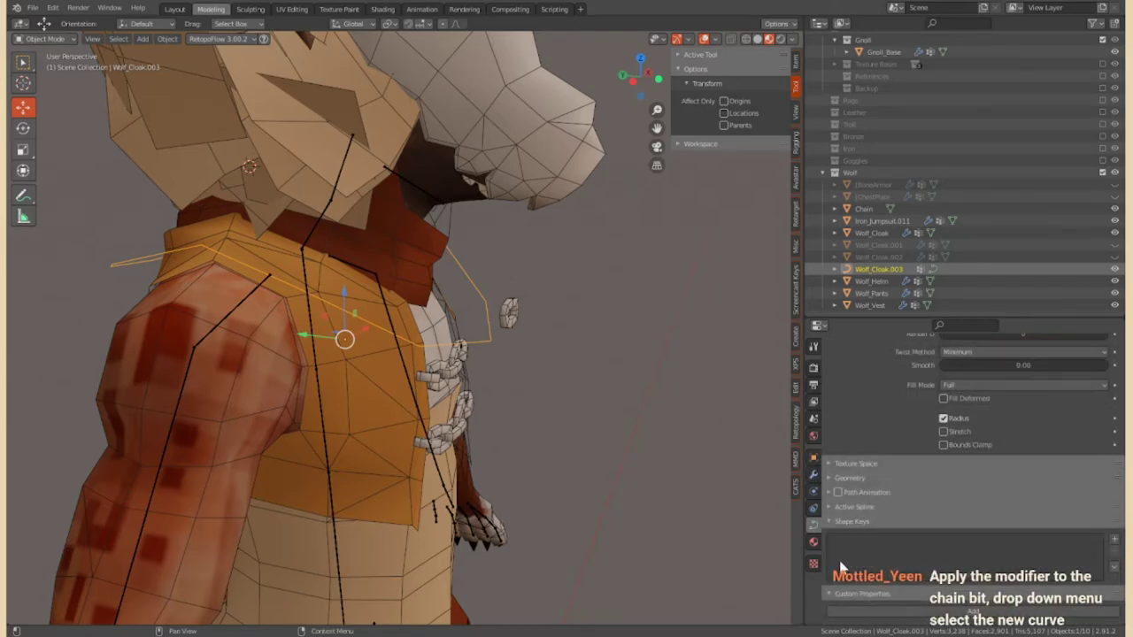
left_click(509, 311)
left_click(814, 474)
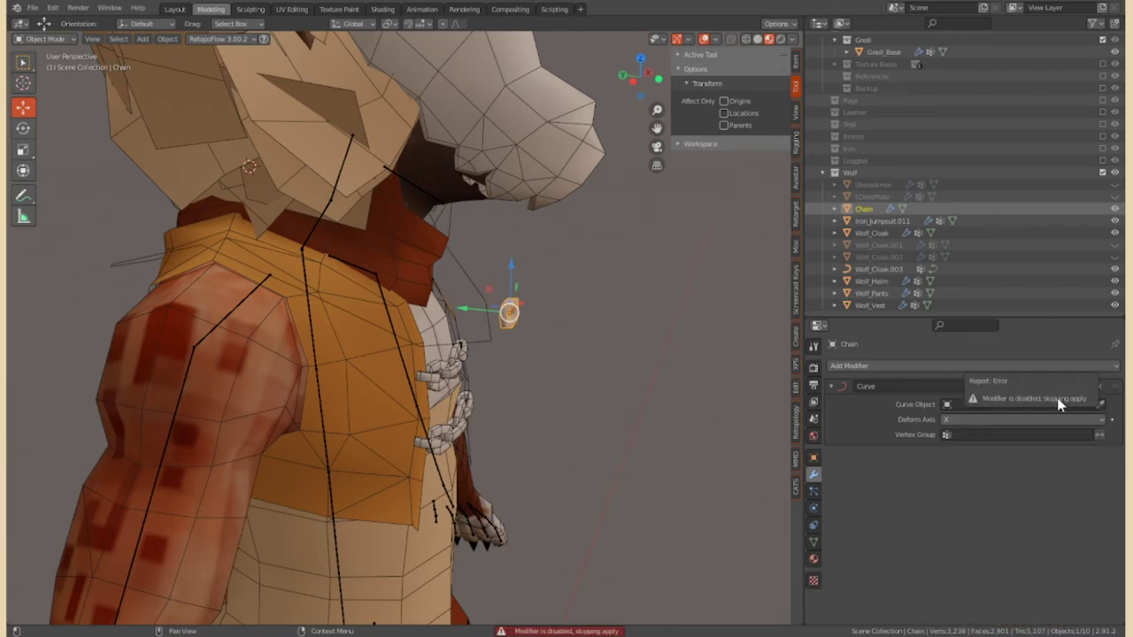
left_click(972, 422)
double_click(873, 269)
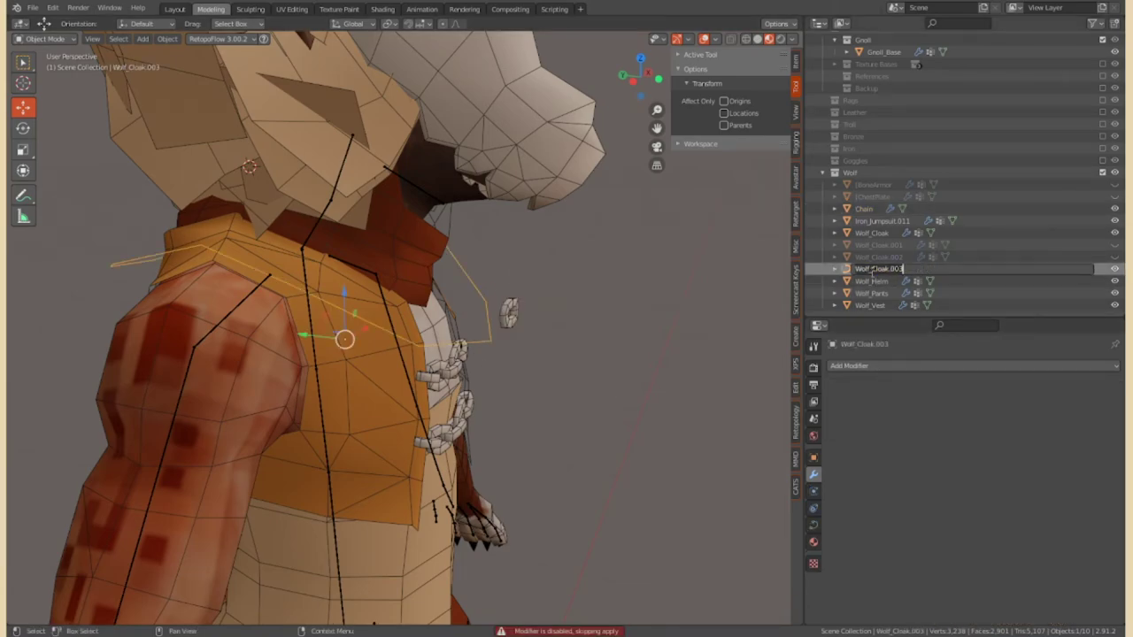
middle_click_drag(416, 248, 880, 266)
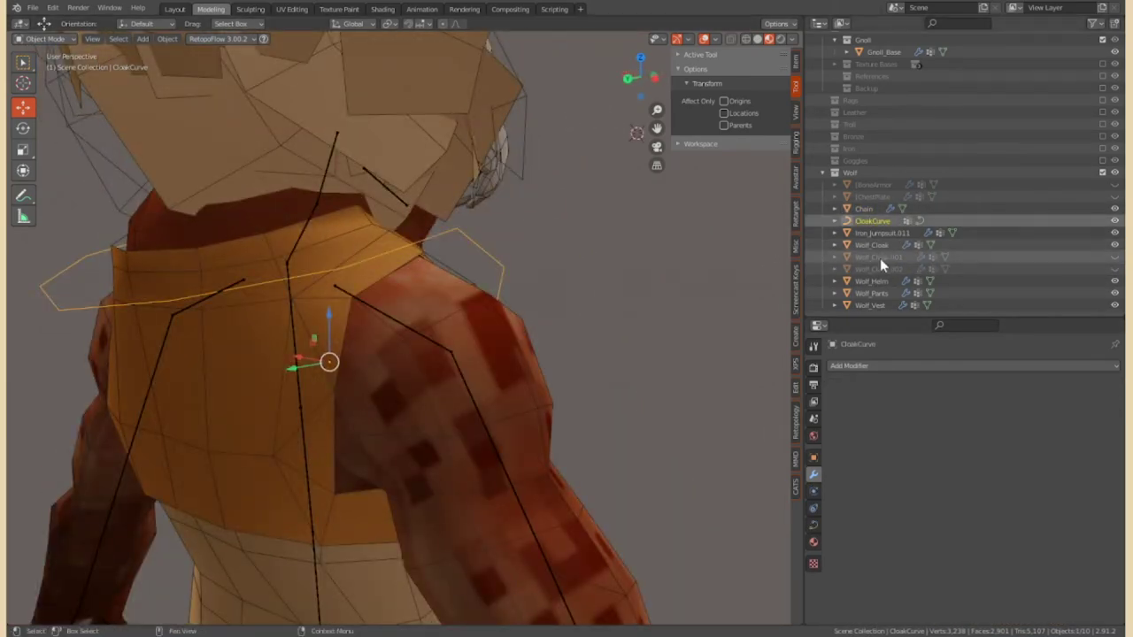
Hide the character meshes and reset the Chain link's location to the world origin
left_click(863, 208)
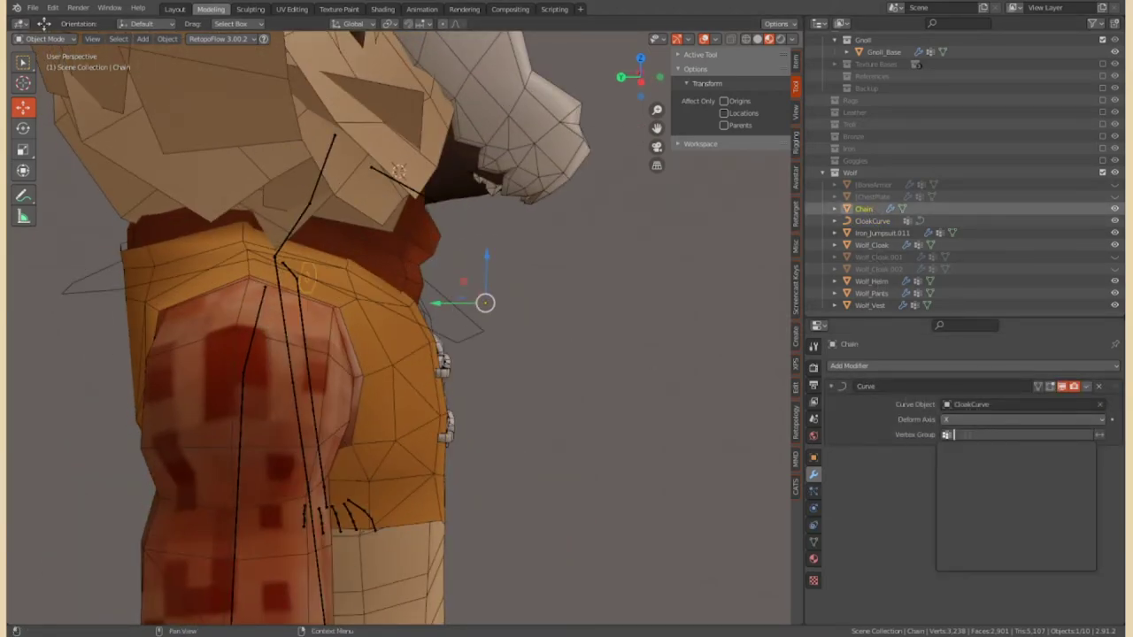
left_click(871, 281)
key("h")
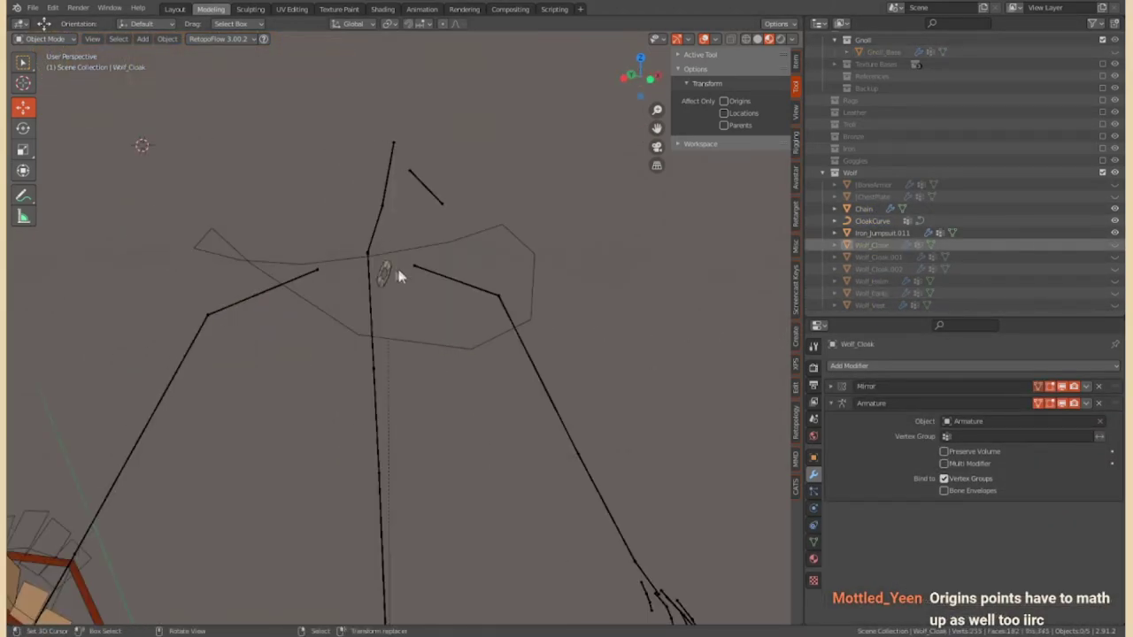
scroll(398, 269, "up", 3)
middle_click_drag(398, 269, 458, 247)
left_click(458, 247)
left_click(455, 347)
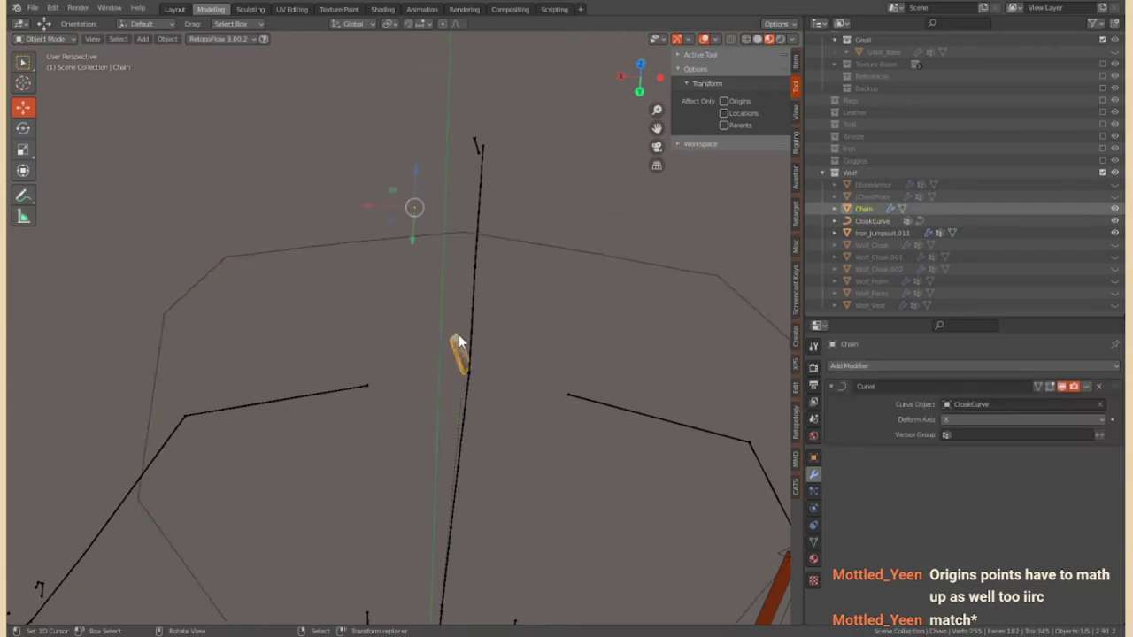
key("alt+g")
scroll(428, 418, "down", 4)
left_click(473, 367)
scroll(472, 367, "up", 4)
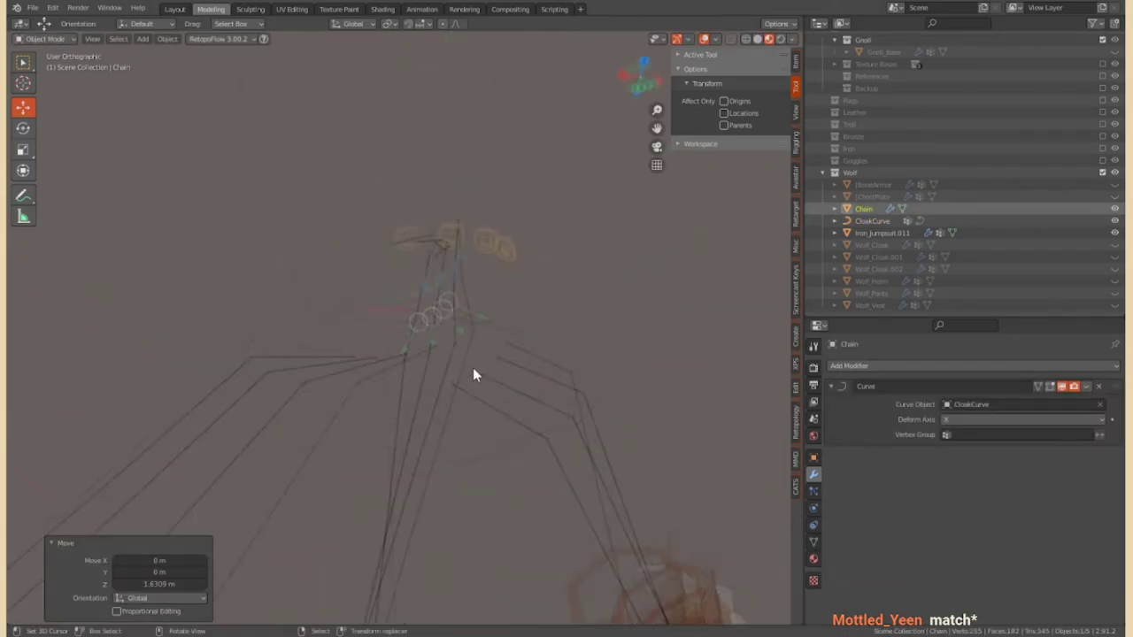
key("KP_1")
Set the Chain's Curve modifier Curve Object to CloakCurve
left_click(1100, 404)
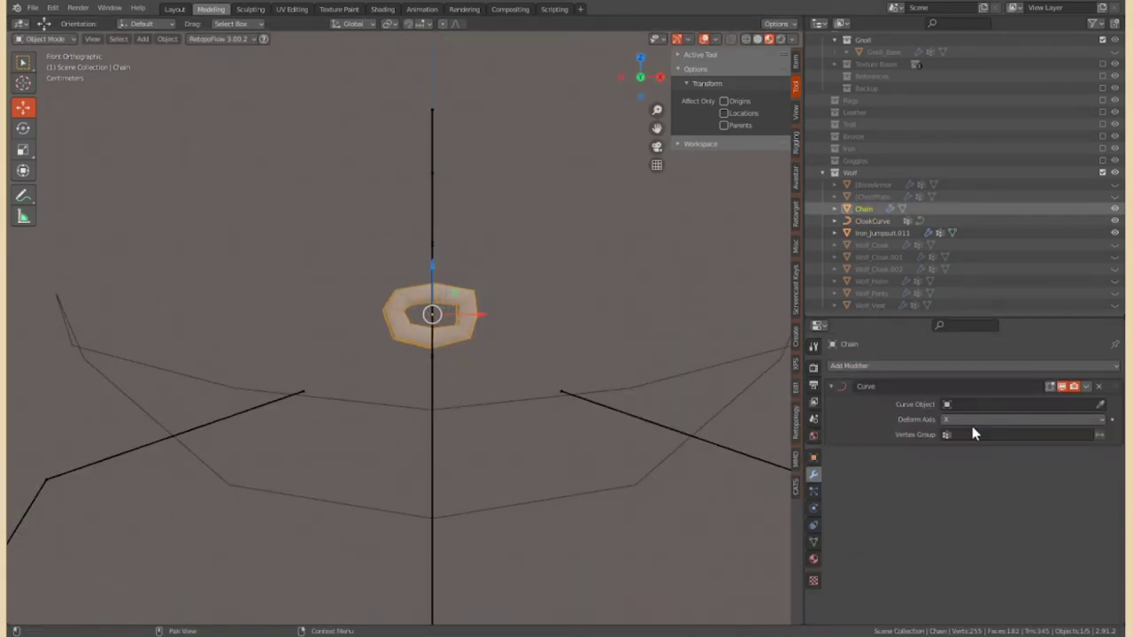
scroll(547, 354, "down", 2)
scroll(391, 305, "down", 3)
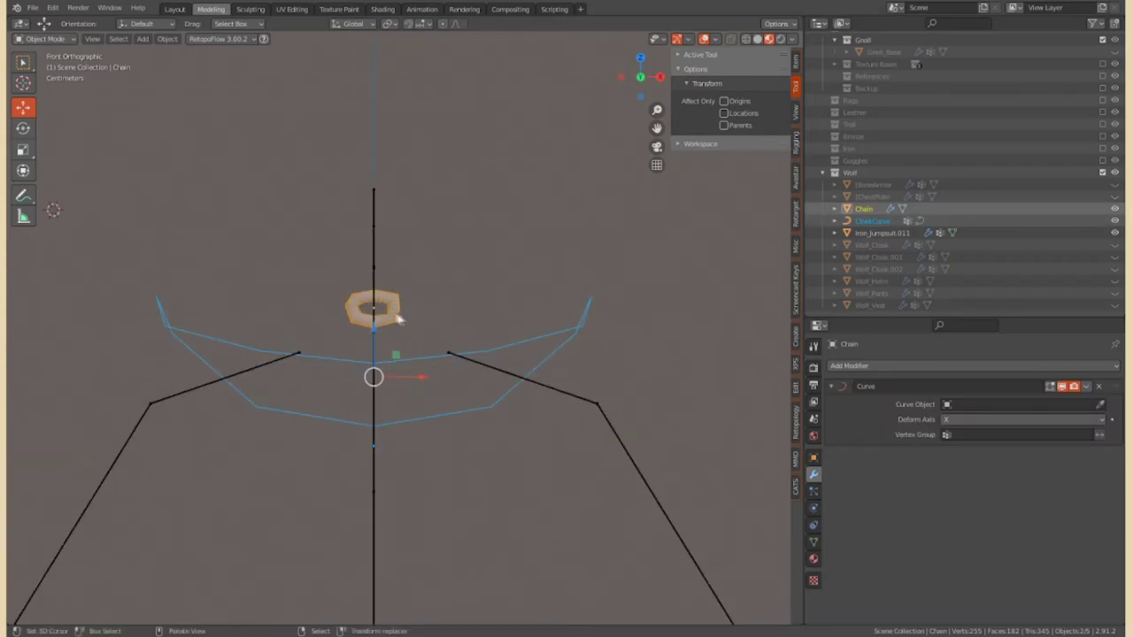
scroll(410, 311, "down", 2)
left_click(167, 38)
left_click(187, 67)
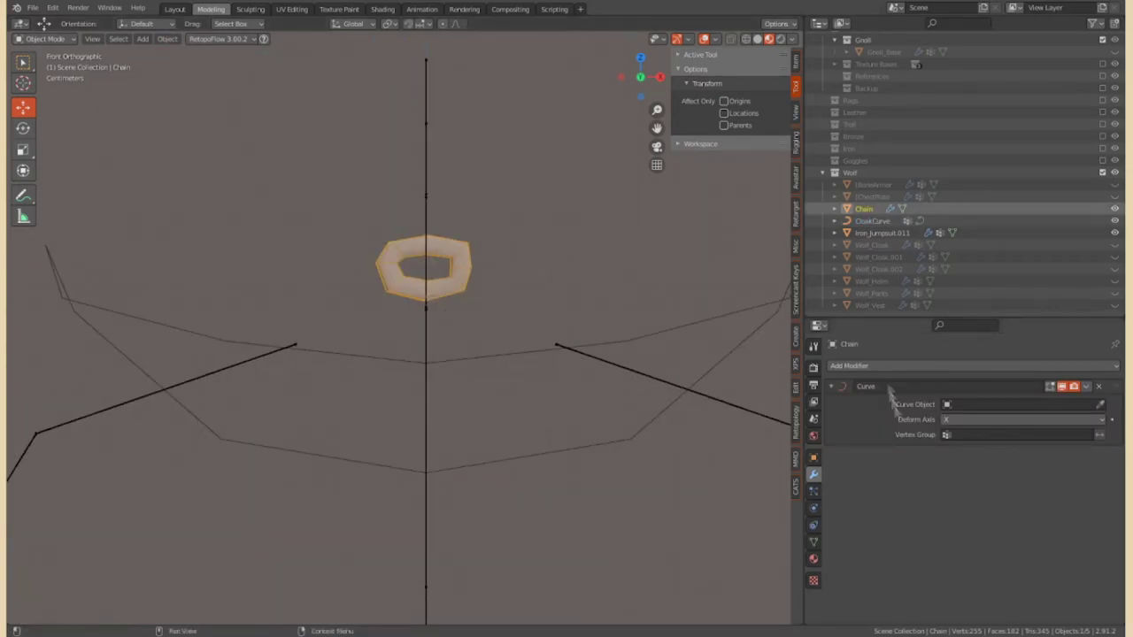
left_click(60, 66)
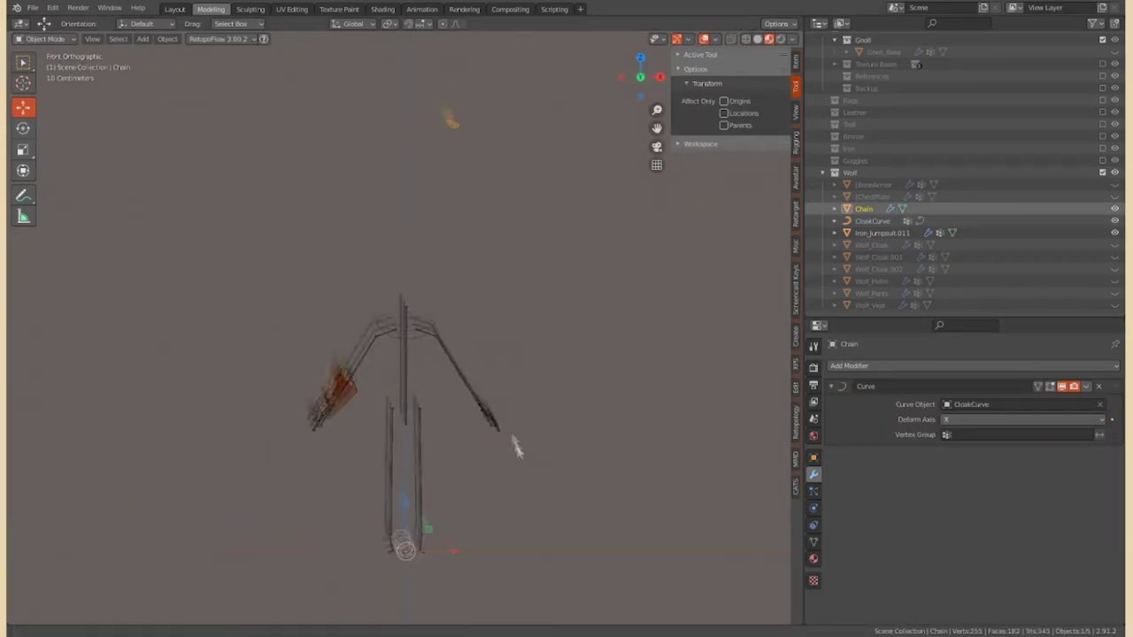
Set the Chain's origin to its geometry and change the Curve modifier's deform axis
left_click(439, 154)
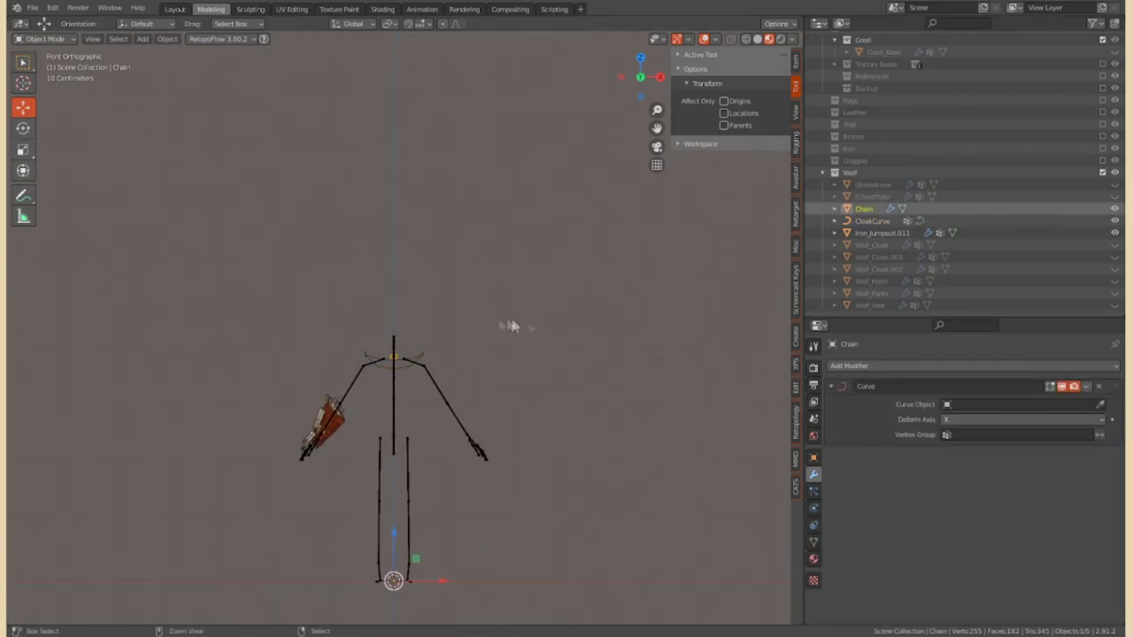
left_click(167, 39)
left_click(319, 64)
mouse_move(522, 354)
middle_mouse_down()
mouse_move(496, 367)
mouse_move(597, 387)
middle_mouse_up()
scroll(597, 387, "up", 5)
left_click(500, 323)
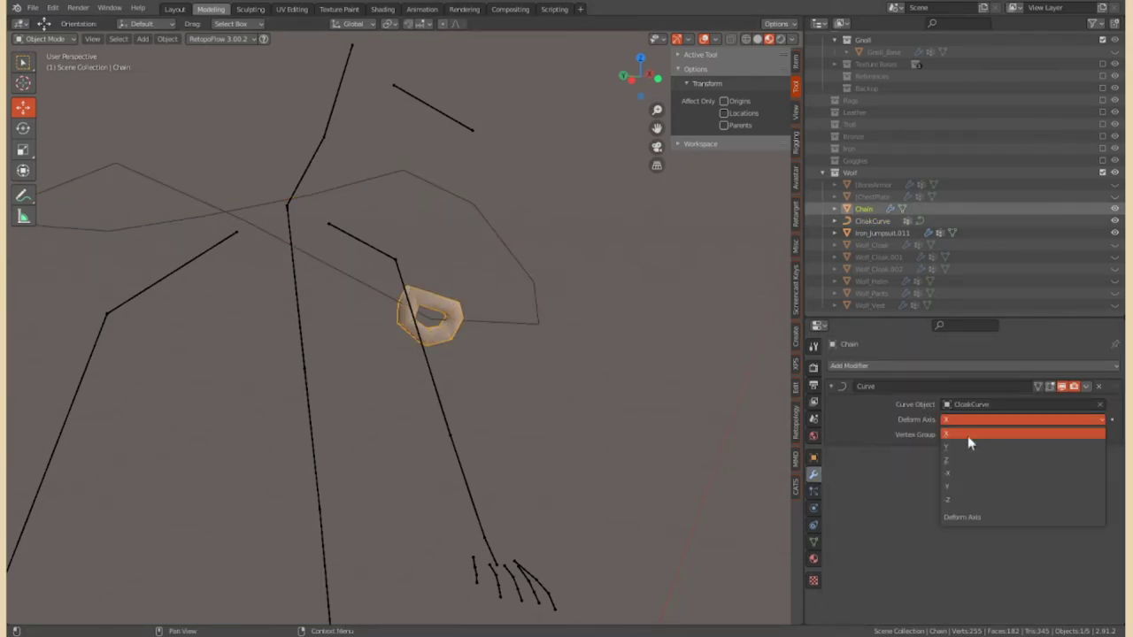
left_click(963, 459)
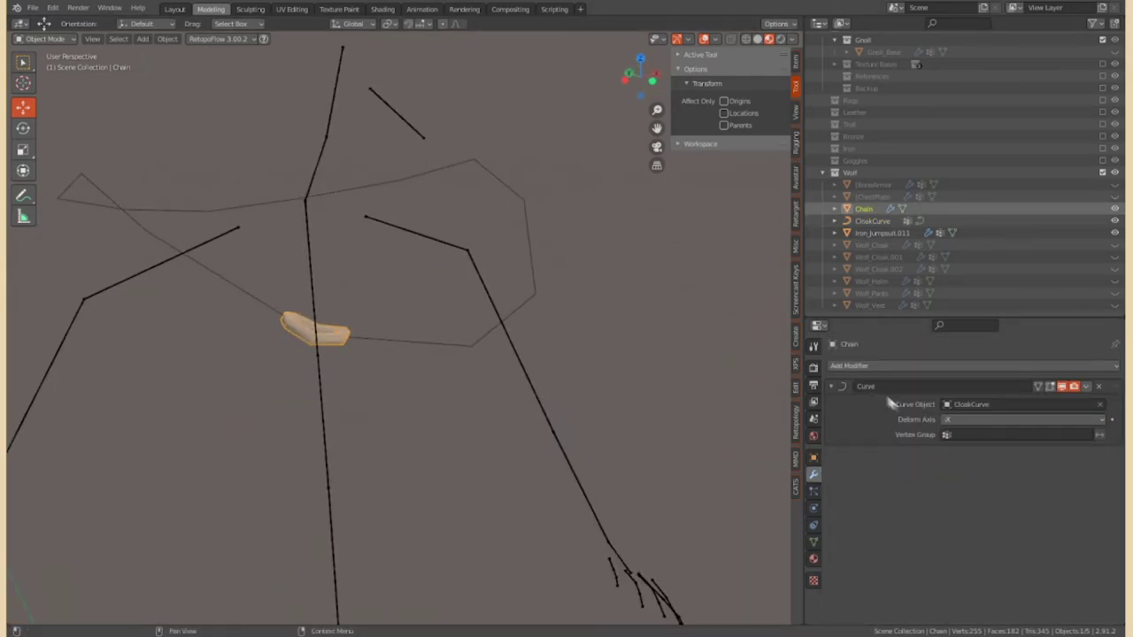
middle_click_drag(567, 361, 534, 383)
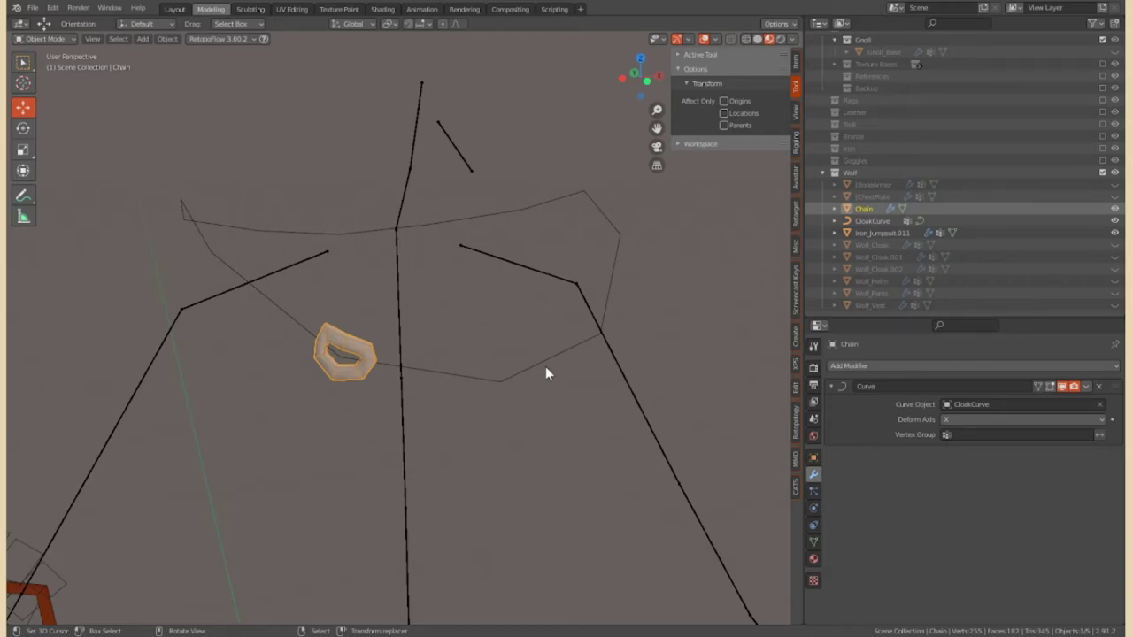
Add an Array modifier to the Chain, giving two links along the curve
left_click(845, 366)
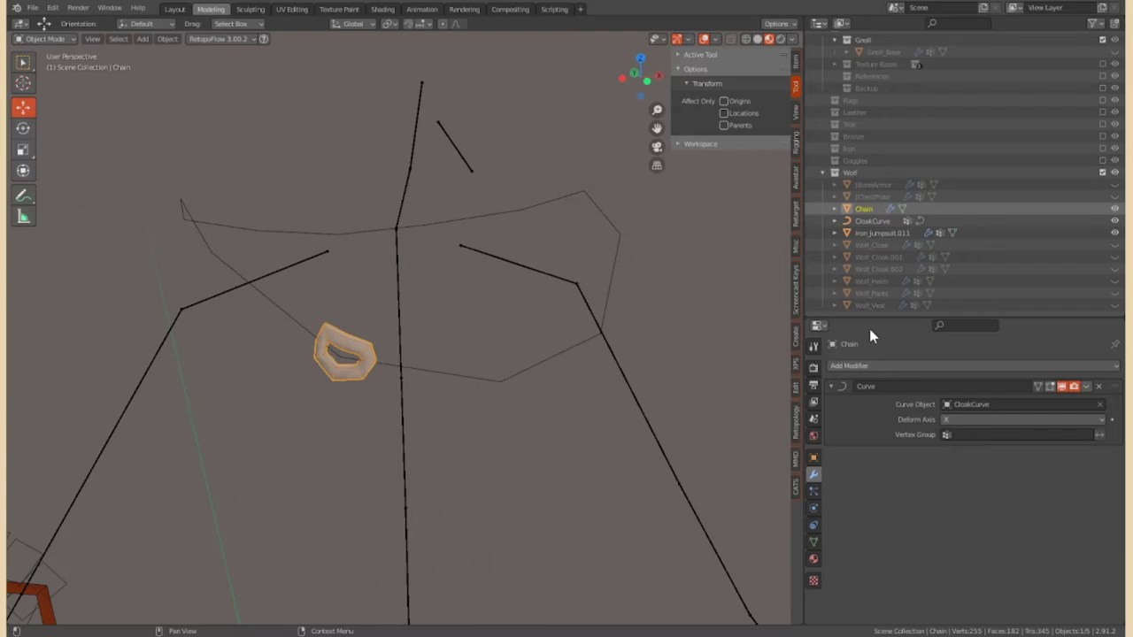
left_click(845, 365)
left_click(947, 390)
mouse_move(531, 399)
middle_mouse_down()
mouse_move(520, 502)
mouse_move(536, 402)
mouse_move(420, 374)
middle_mouse_up()
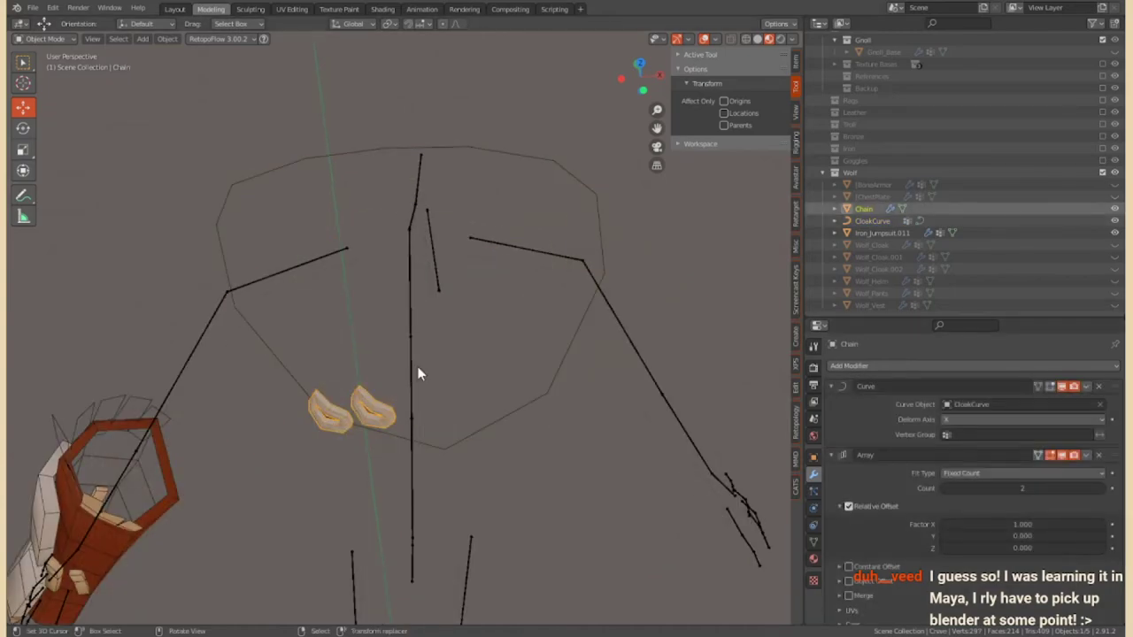
Set the Array Fit Type to Fit Curve using CloakCurve
left_click(1027, 455, "ctrl")
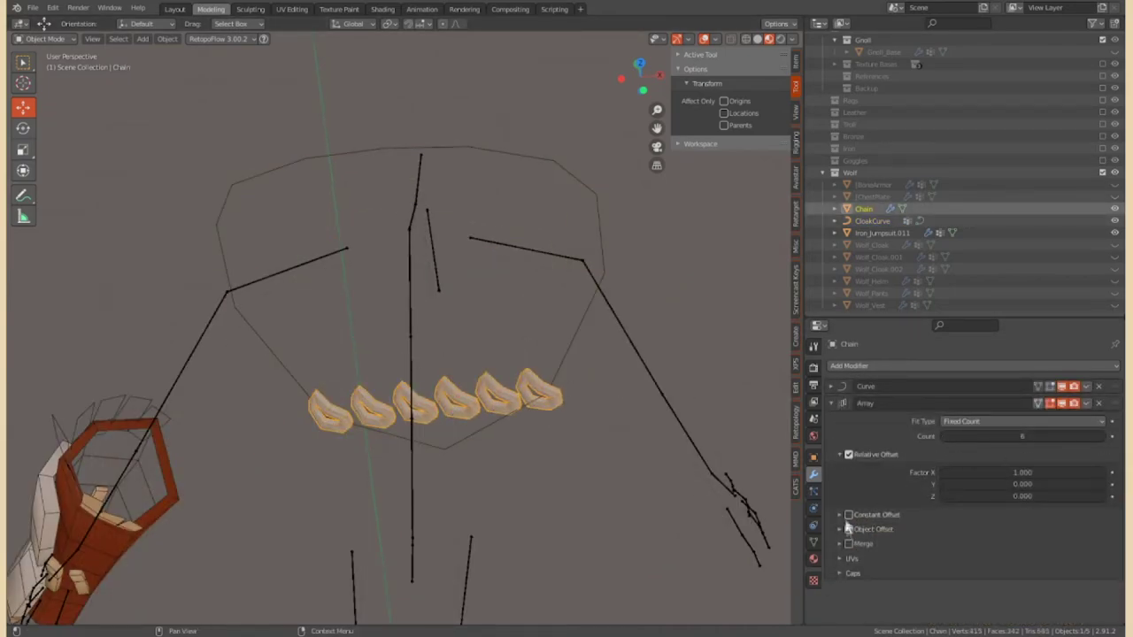
left_click(1023, 421)
left_click(1022, 446)
middle_click_drag(534, 443, 543, 455)
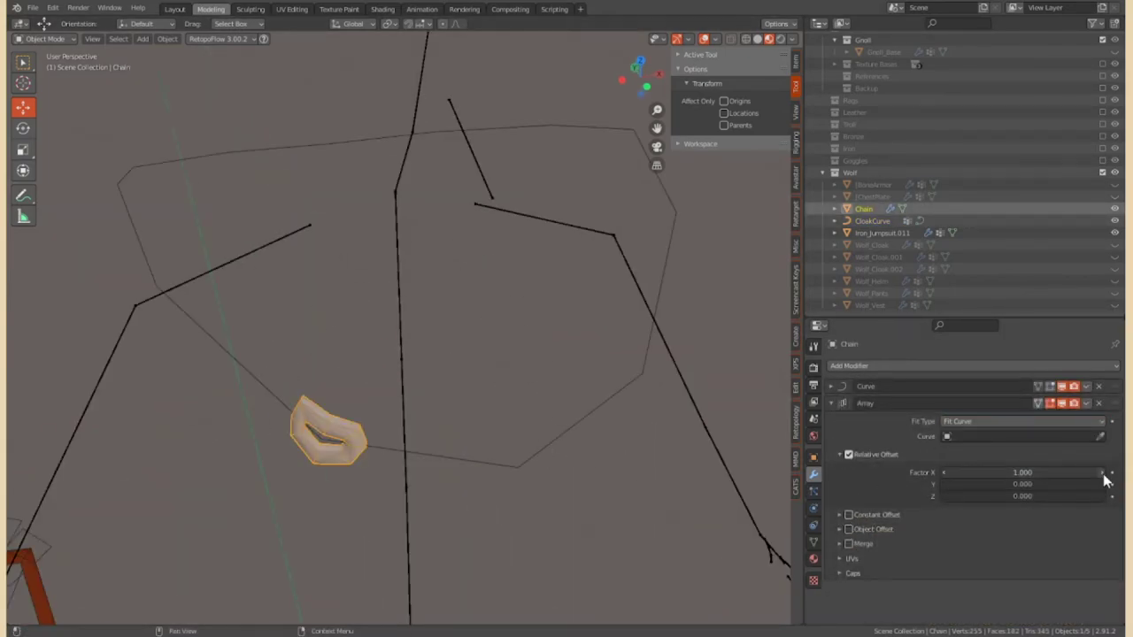
left_click(966, 437)
left_click(973, 454)
scroll(519, 425, "down", 3)
left_click_drag(933, 472, 951, 473)
scroll(597, 416, "up", 5)
scroll(516, 354, "up", 3)
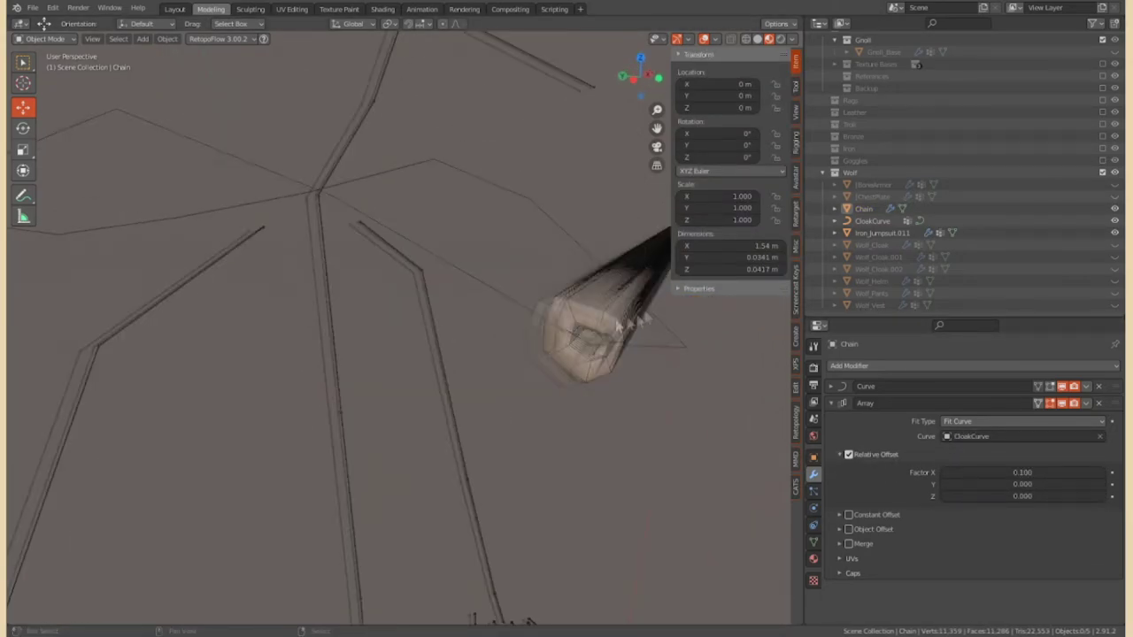
mouse_move(325, 422)
middle_mouse_down()
mouse_move(431, 484)
mouse_move(494, 436)
middle_mouse_up()
Reapply Fit Curve and set the Array relative offset Factor X to 1
left_click(974, 421)
left_click(956, 443)
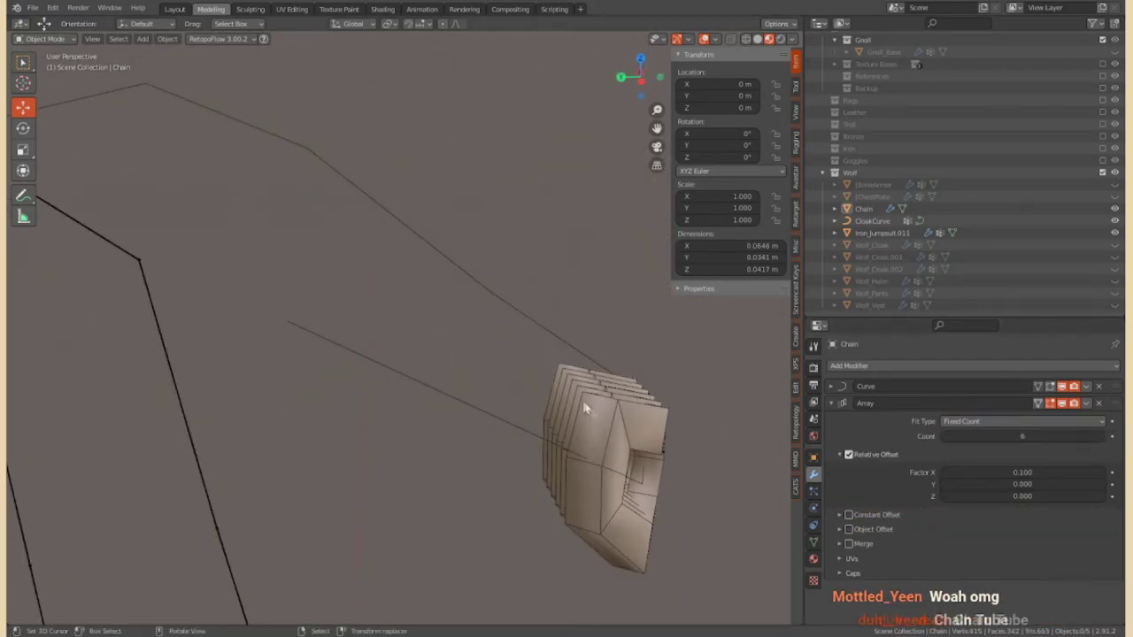
left_click(971, 459)
scroll(506, 399, "down", 4)
scroll(459, 409, "up", 4)
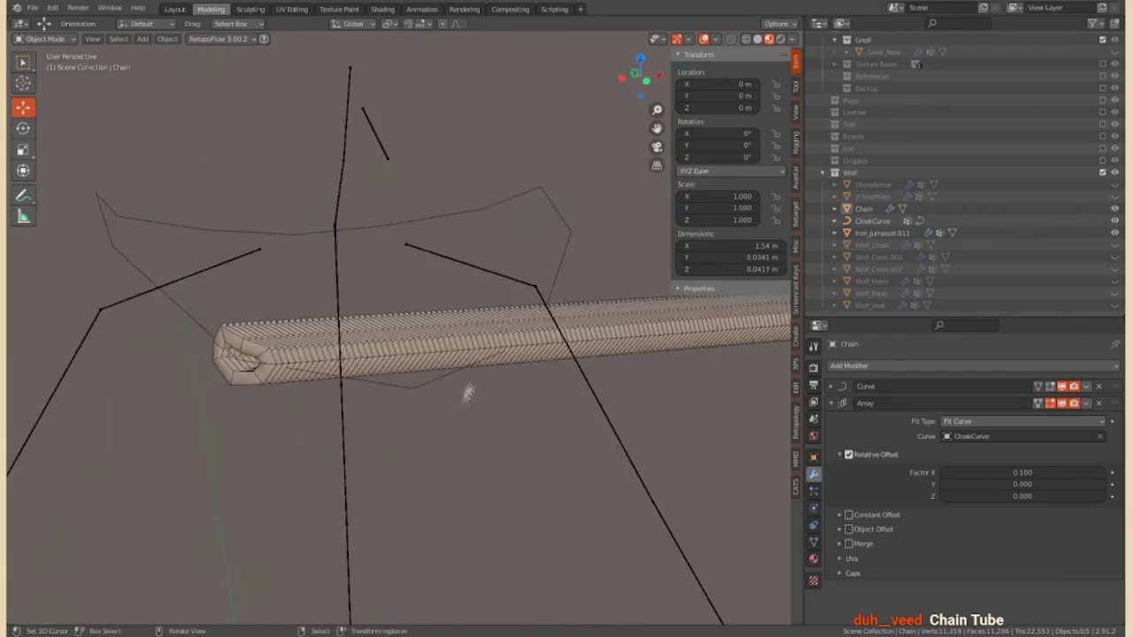
left_click(840, 515)
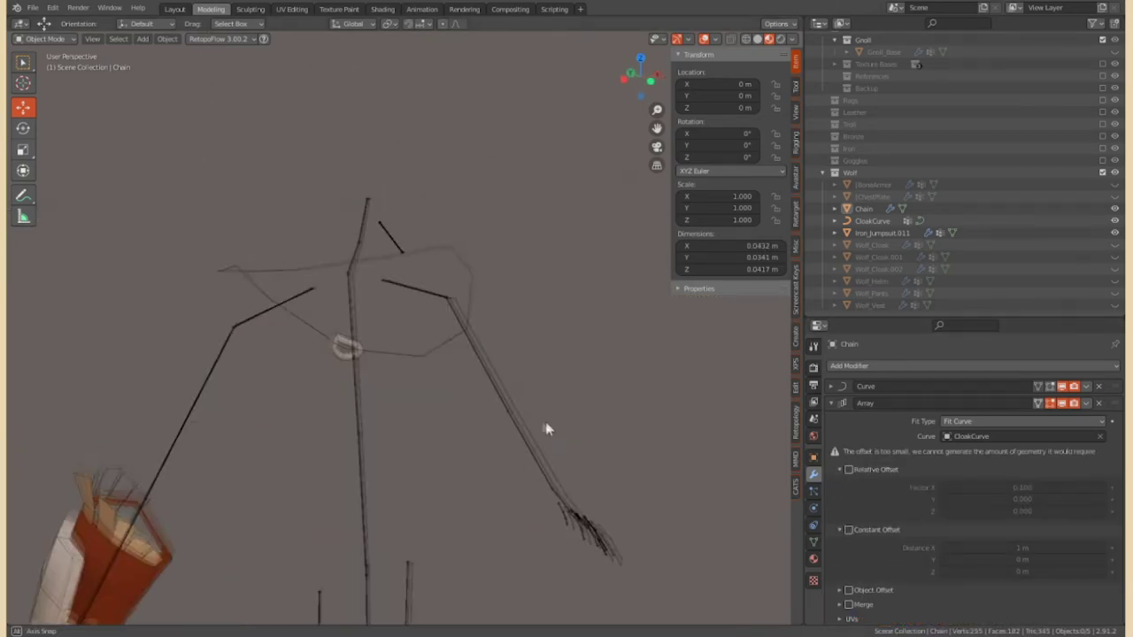
left_click_drag(942, 473, 912, 473)
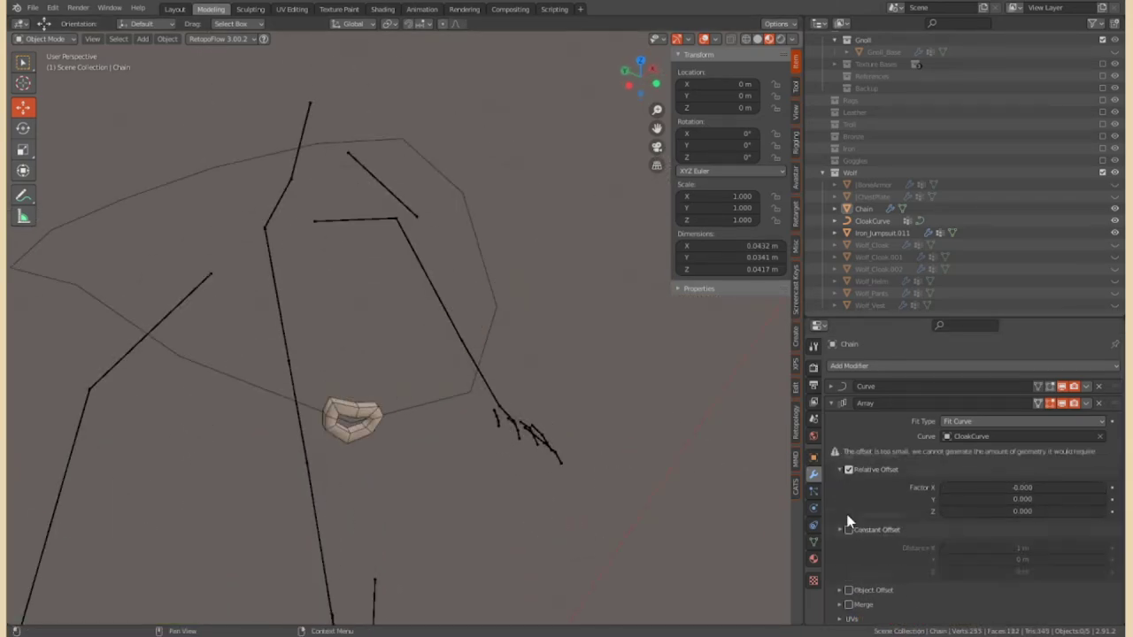
type("1")
key("Return")
Move the Array modifier above the Curve modifier so links ring the collar
mouse_move(421, 309)
middle_mouse_down()
mouse_move(526, 322)
mouse_move(548, 310)
mouse_move(502, 332)
mouse_move(384, 317)
middle_mouse_up()
left_click(384, 316)
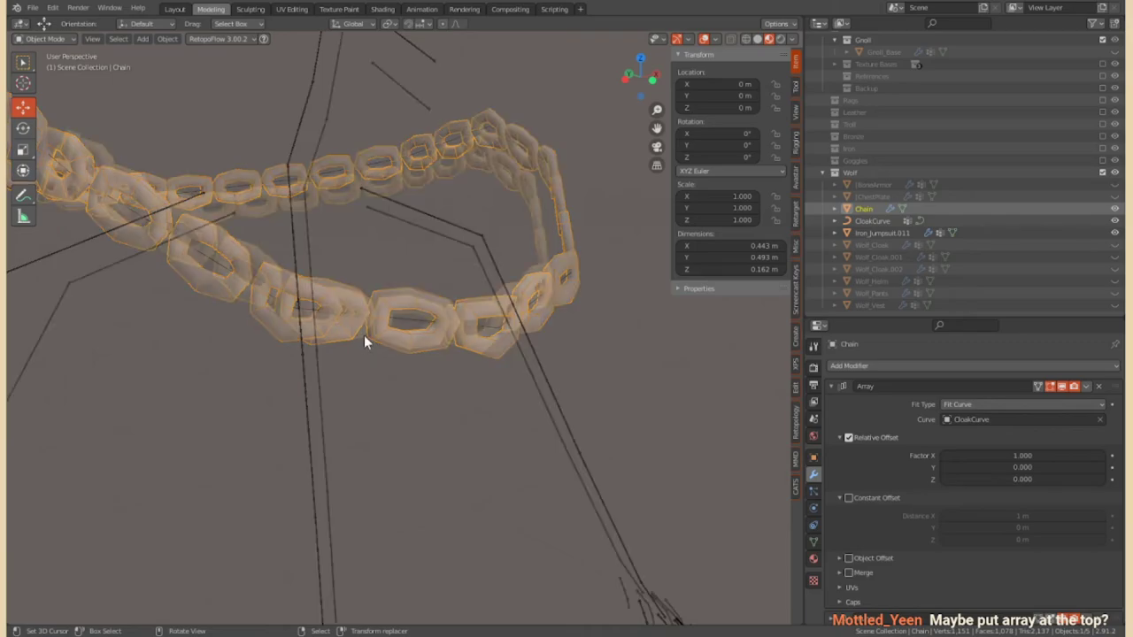
middle_click_drag(364, 335, 430, 322)
scroll(334, 339, "up", 5)
scroll(335, 339, "down", 8)
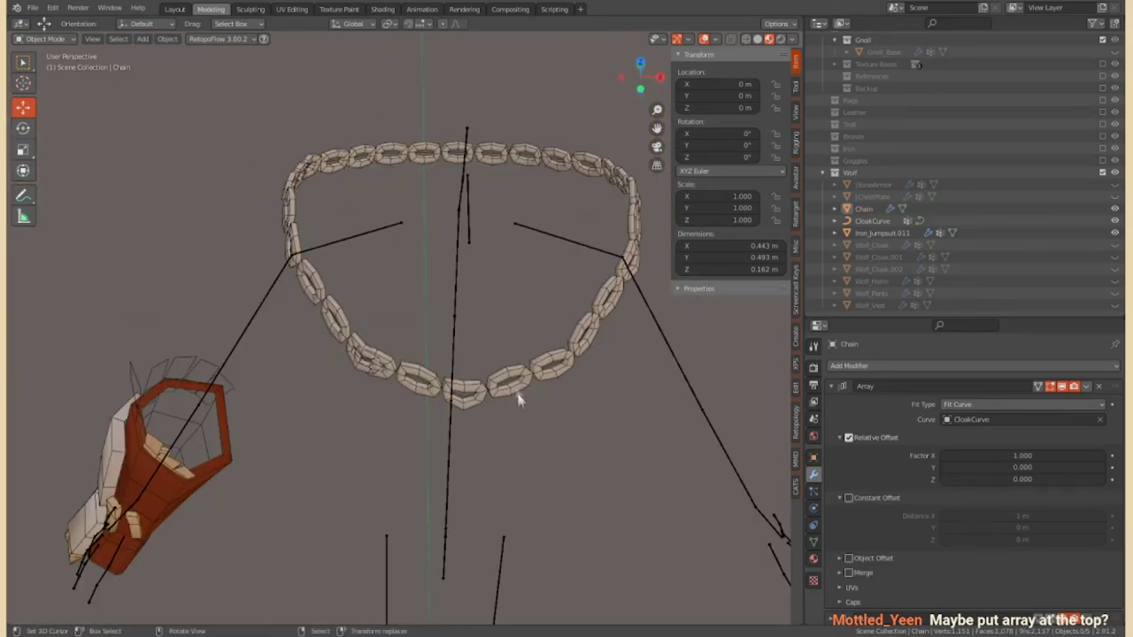
mouse_move(398, 363)
middle_mouse_down()
mouse_move(460, 424)
mouse_move(397, 379)
mouse_move(274, 354)
mouse_move(438, 362)
mouse_move(508, 322)
mouse_move(456, 361)
mouse_move(319, 307)
mouse_move(517, 308)
middle_mouse_up()
Unhide Wolf_Cloak.001 and move a CloakCurve control point in Edit Mode
left_click(1115, 257)
key("Tab")
key("Tab")
left_click(872, 221)
key("Tab")
mouse_move(91, 78)
middle_mouse_down()
mouse_move(562, 380)
mouse_move(527, 270)
middle_mouse_up()
scroll(562, 380, "up", 3)
key("g")
left_click(562, 380)
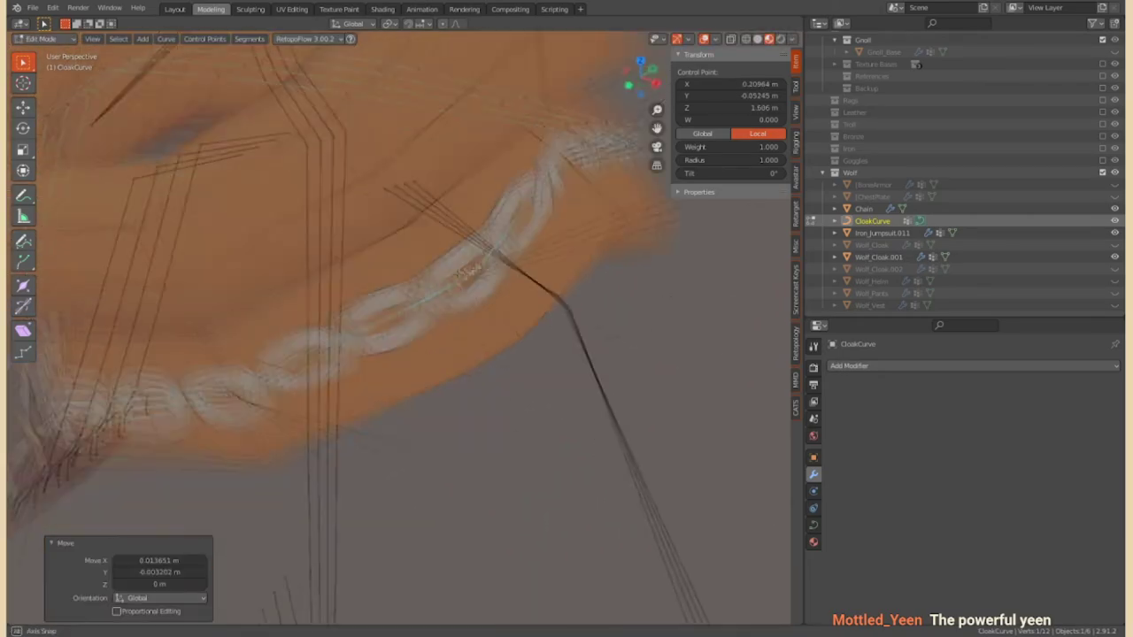
left_click(527, 270)
left_click(390, 348)
mouse_move(390, 348)
middle_mouse_down()
mouse_move(511, 270)
mouse_move(443, 464)
middle_mouse_up()
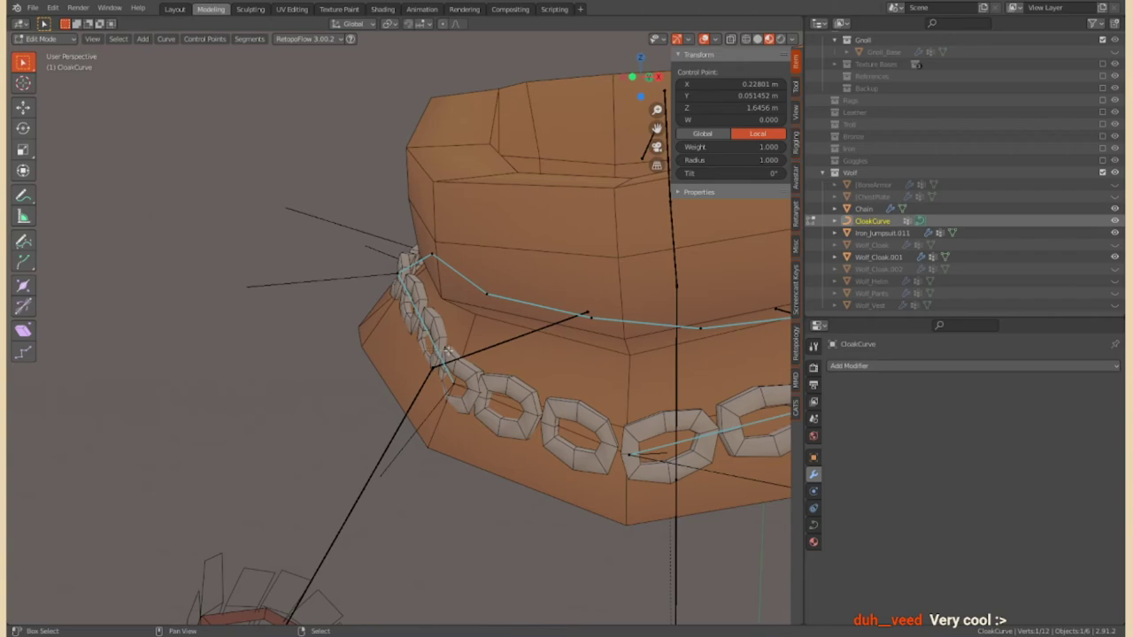
Adjust the CloakCurve control points' radius, position and tilt to hug the collar
key("r")
right_click(473, 504)
middle_click_drag(473, 504, 417, 413)
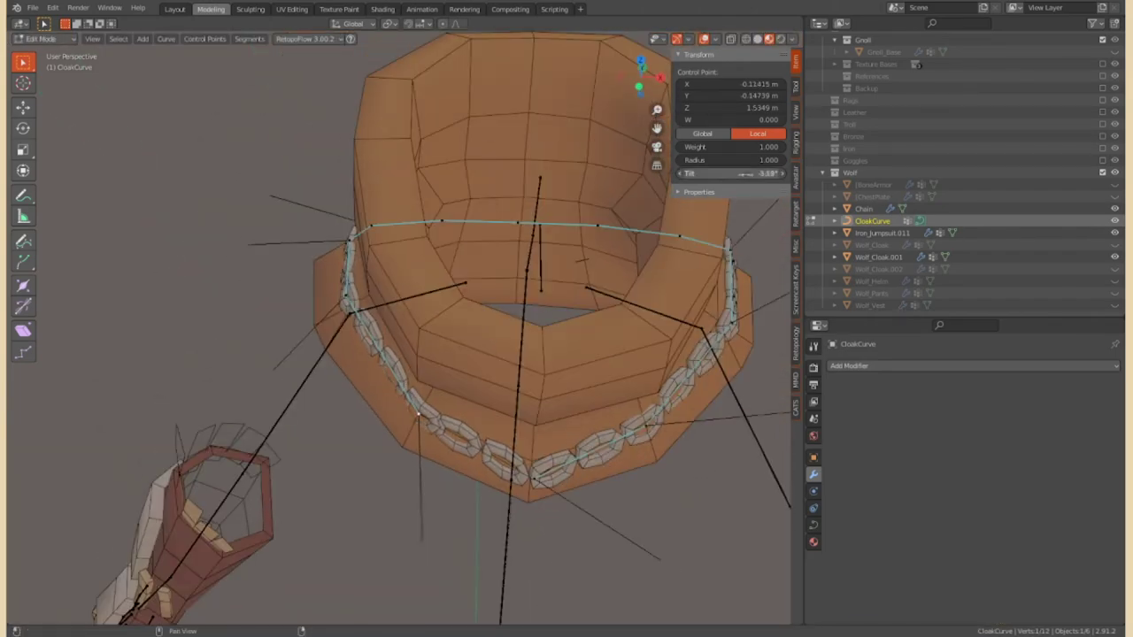
middle_click_drag(542, 272, 619, 221)
left_click_drag(750, 159, 736, 158)
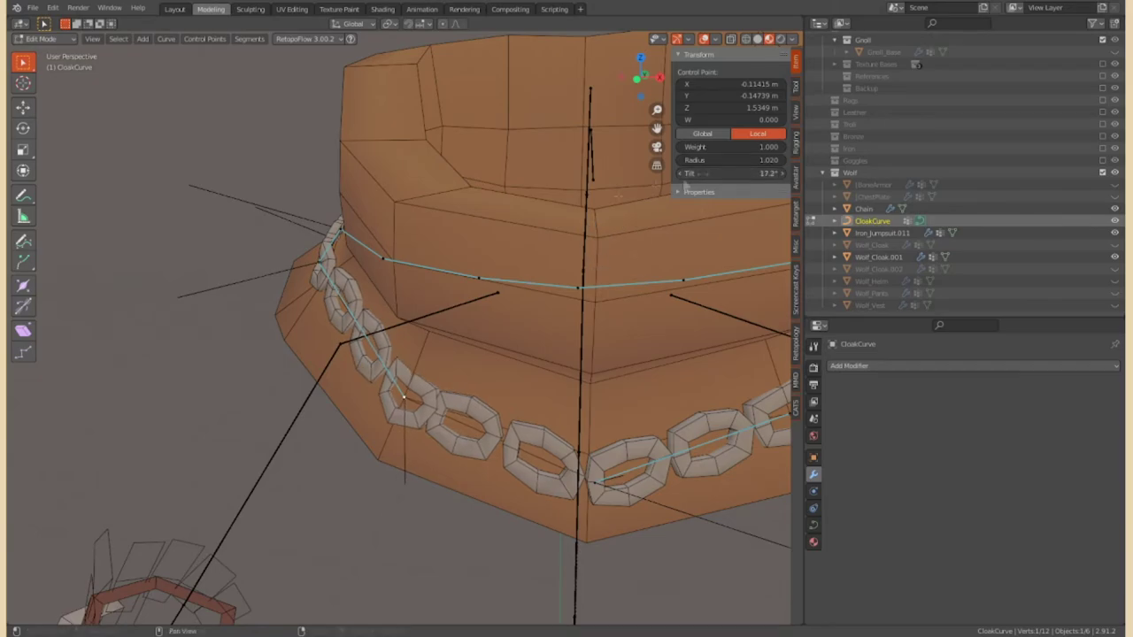
left_click(284, 234)
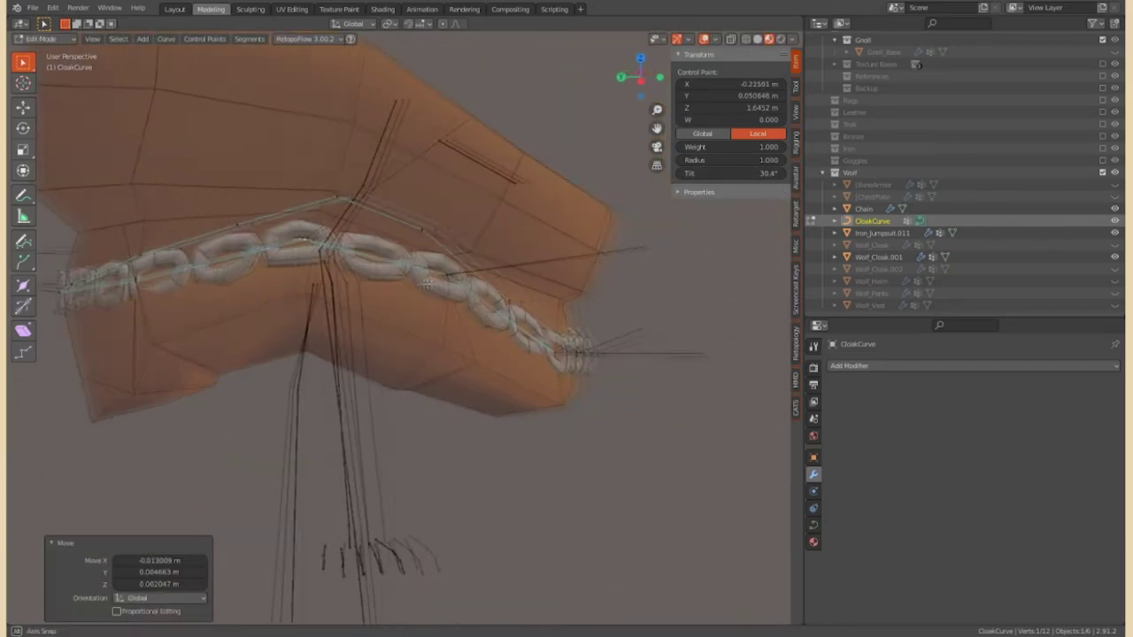
middle_click_drag(284, 234, 688, 212)
left_click(363, 257)
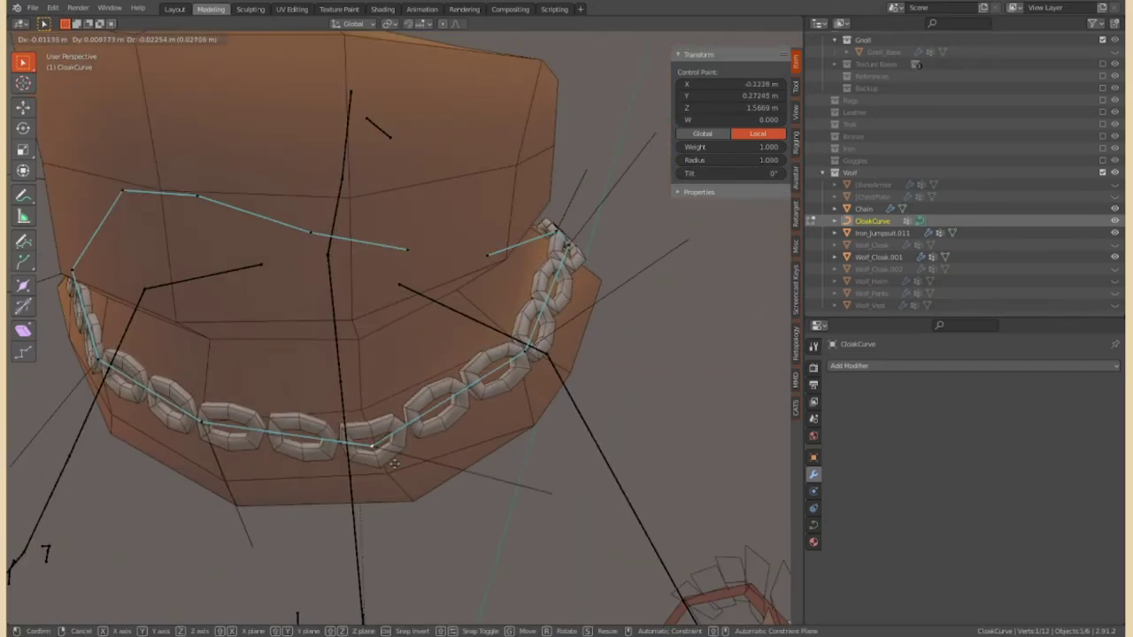
middle_click_drag(363, 257, 558, 267)
left_click(558, 267)
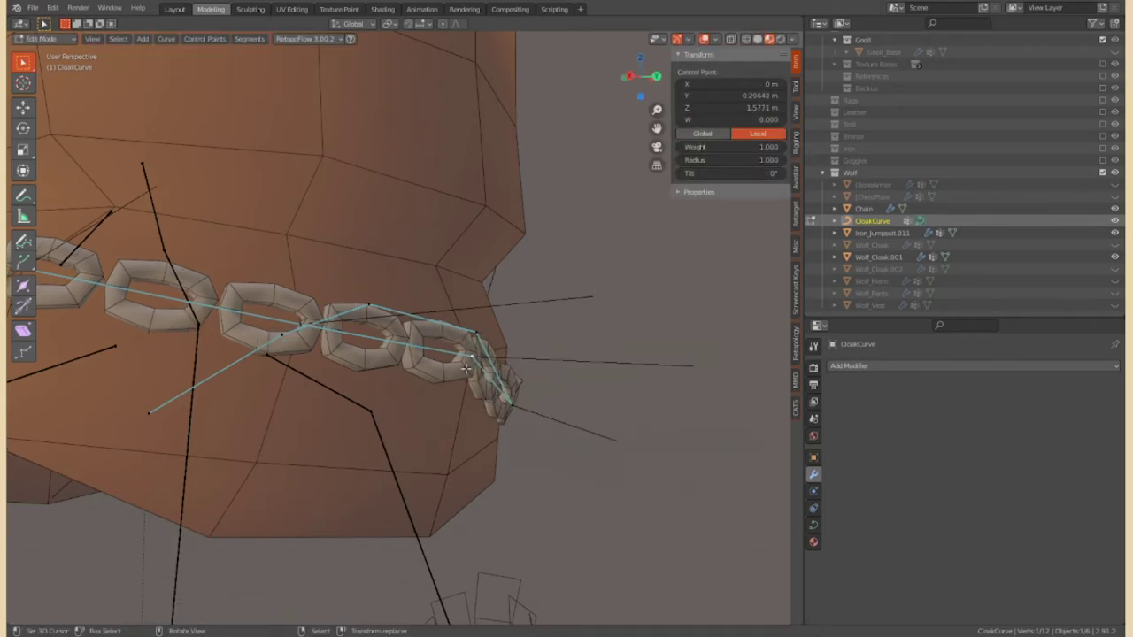
left_click_drag(466, 368, 470, 365)
middle_click_drag(471, 365, 646, 343)
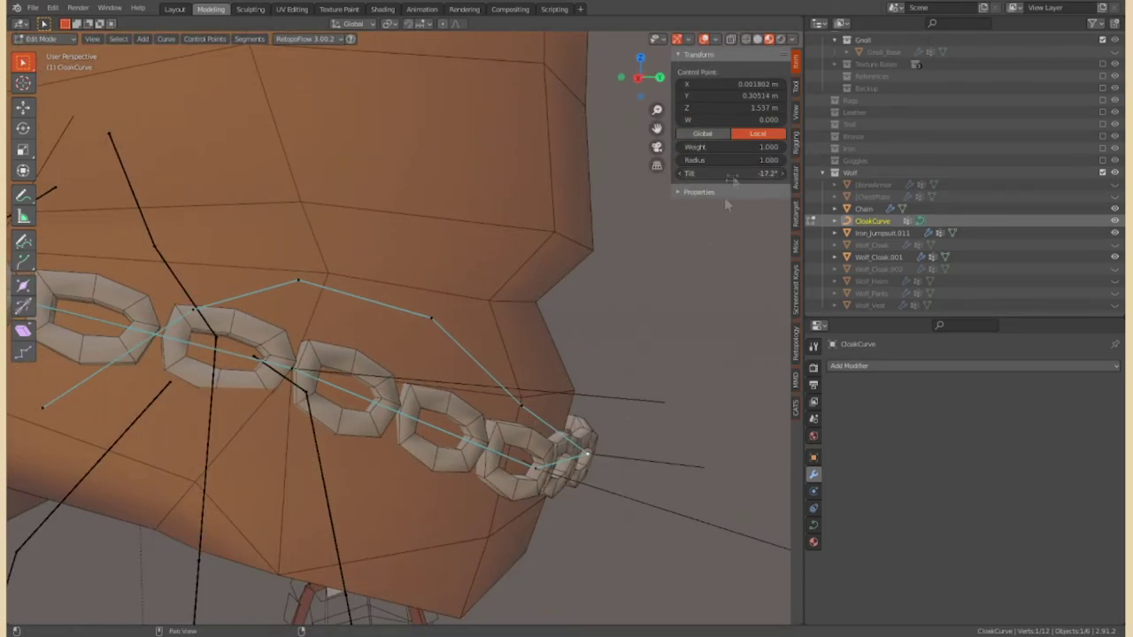
middle_click_drag(726, 193, 723, 193)
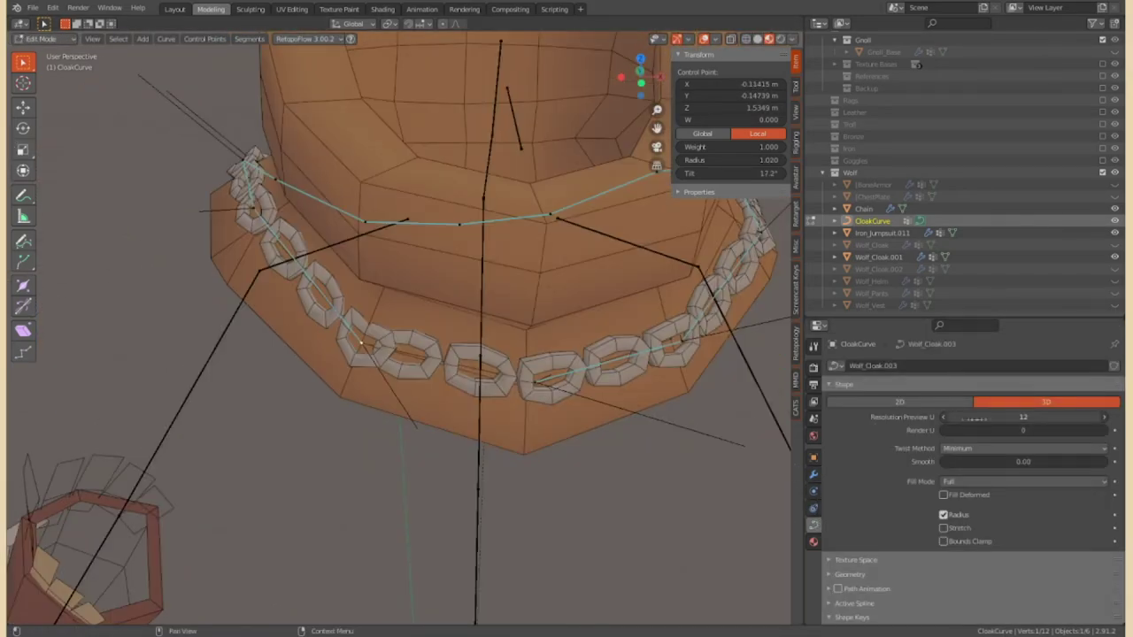
key("Tab")
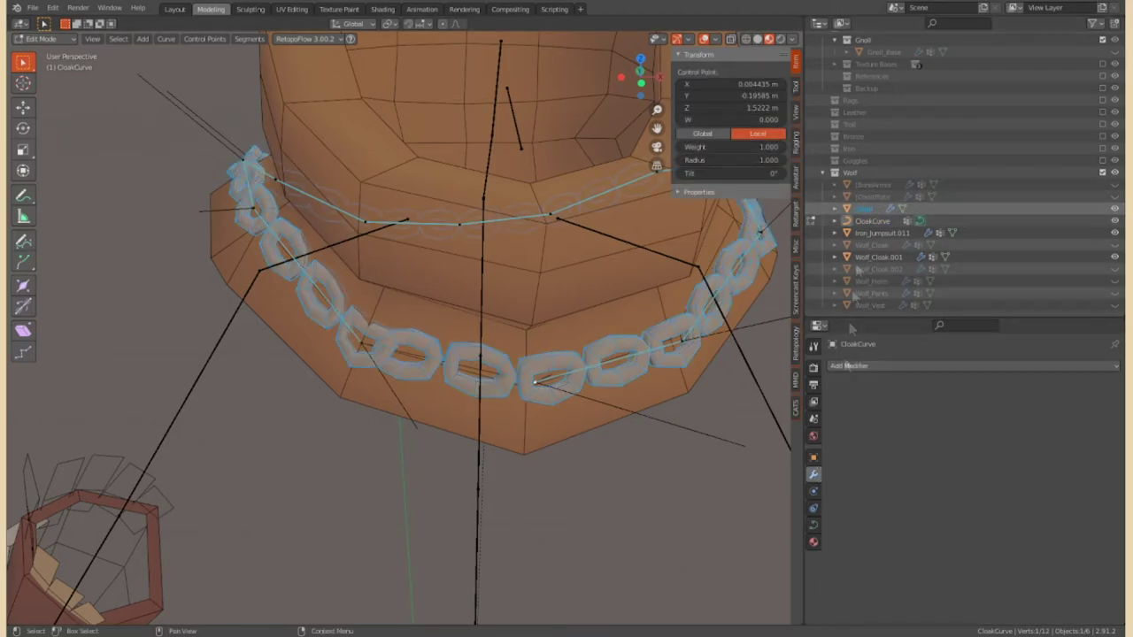
left_click(863, 208)
Increase the Array relative offset Factor X to 1.400
left_click_drag(943, 453, 1001, 454)
mouse_move(425, 354)
middle_mouse_down()
mouse_move(422, 367)
mouse_move(531, 381)
middle_mouse_up()
left_click(1103, 455)
left_click(1103, 455)
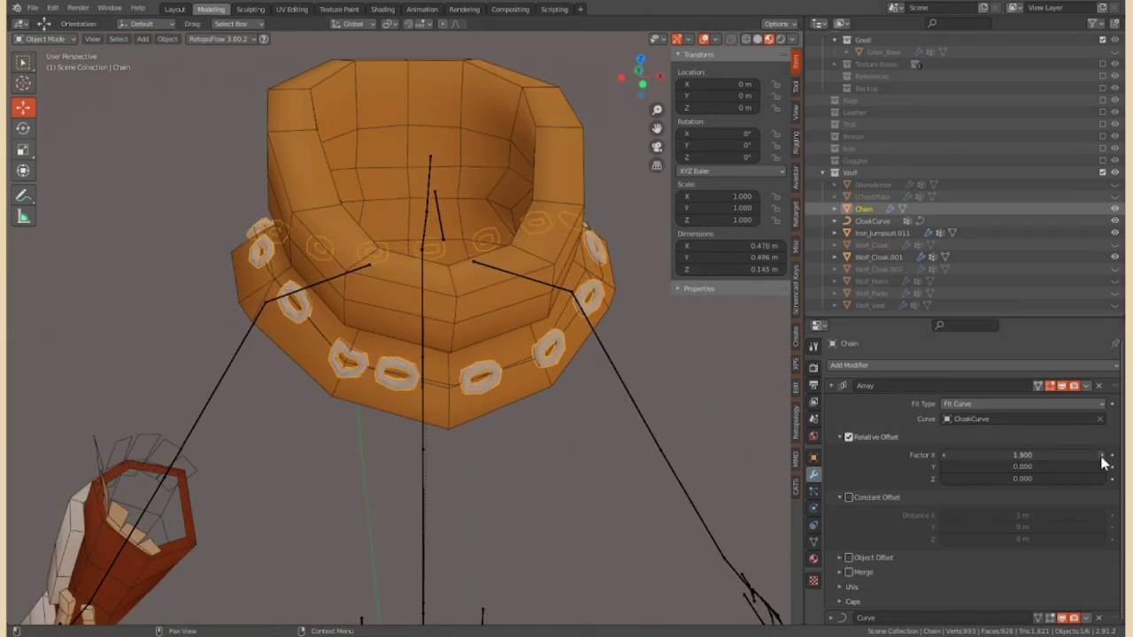
mouse_move(755, 453)
middle_mouse_down()
mouse_move(940, 469)
mouse_move(945, 459)
middle_mouse_up()
left_click(1103, 454)
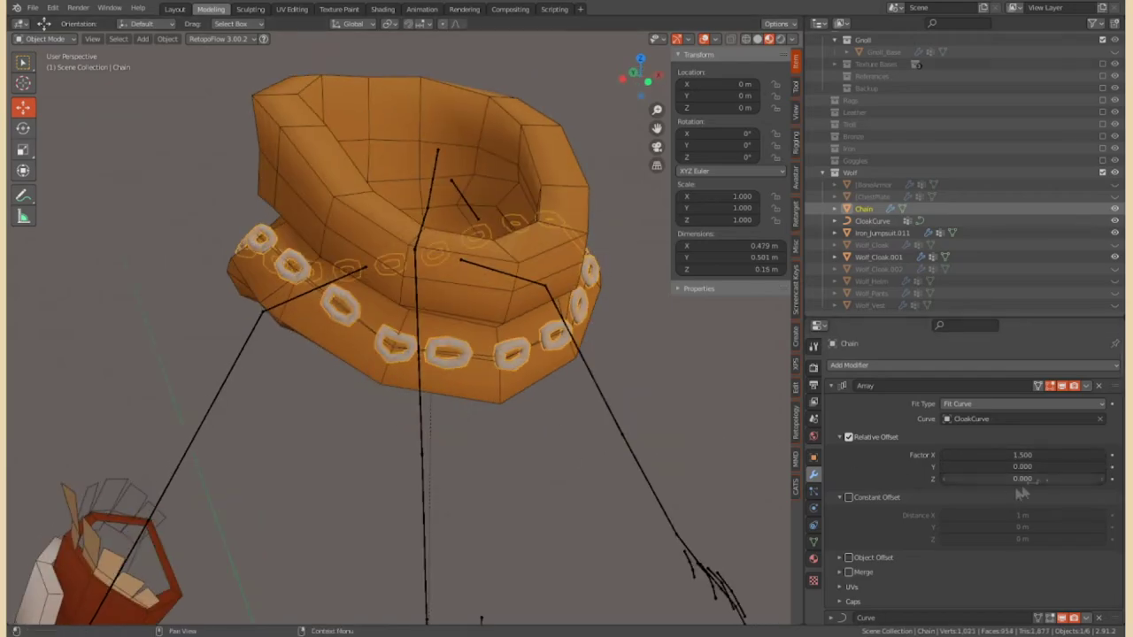
left_click_drag(961, 470, 947, 469)
middle_click_drag(484, 440, 458, 388)
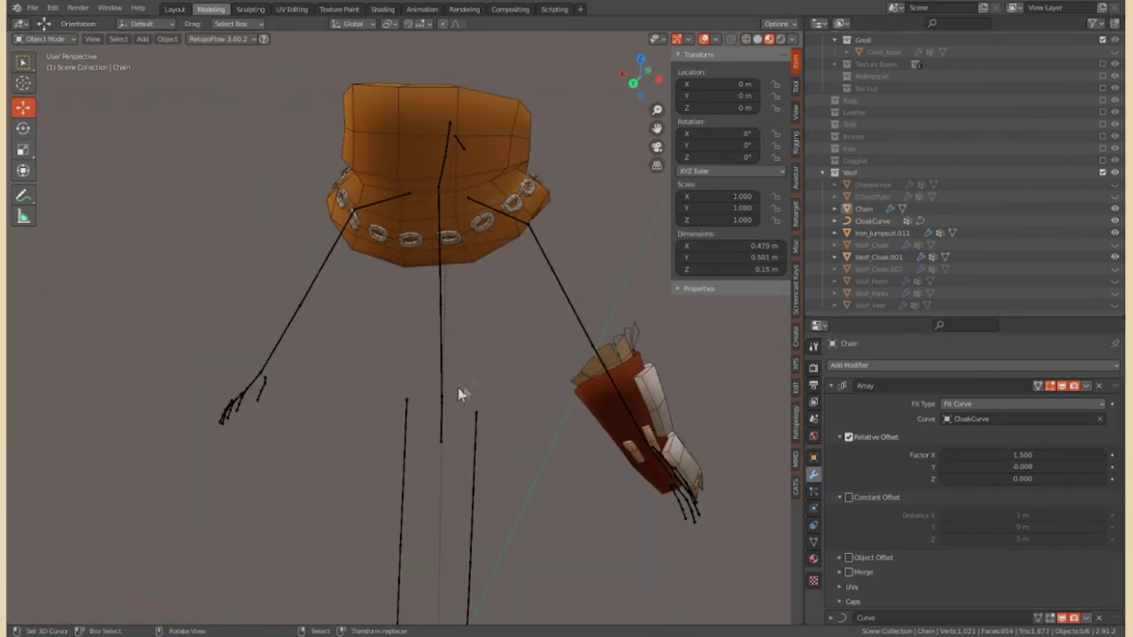
left_click(1061, 393)
middle_click_drag(531, 399, 703, 607)
Isolate the Chain link in local view
key("KP_Decimal")
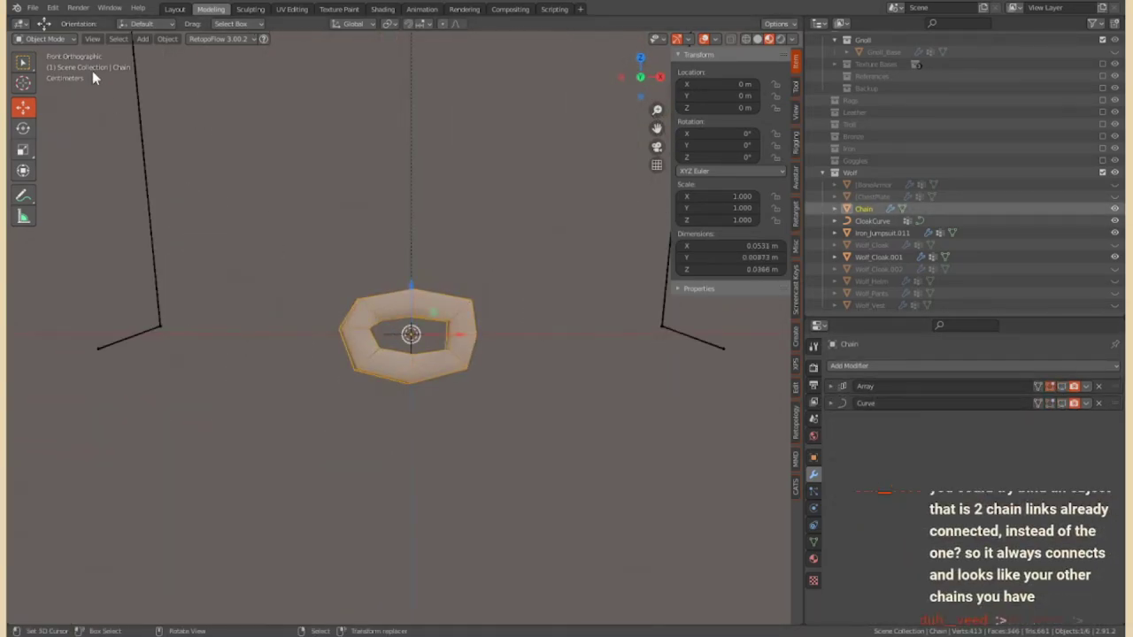
key("Tab")
left_click(44, 39)
left_click(46, 41)
key("Tab")
scroll(490, 258, "down", 5)
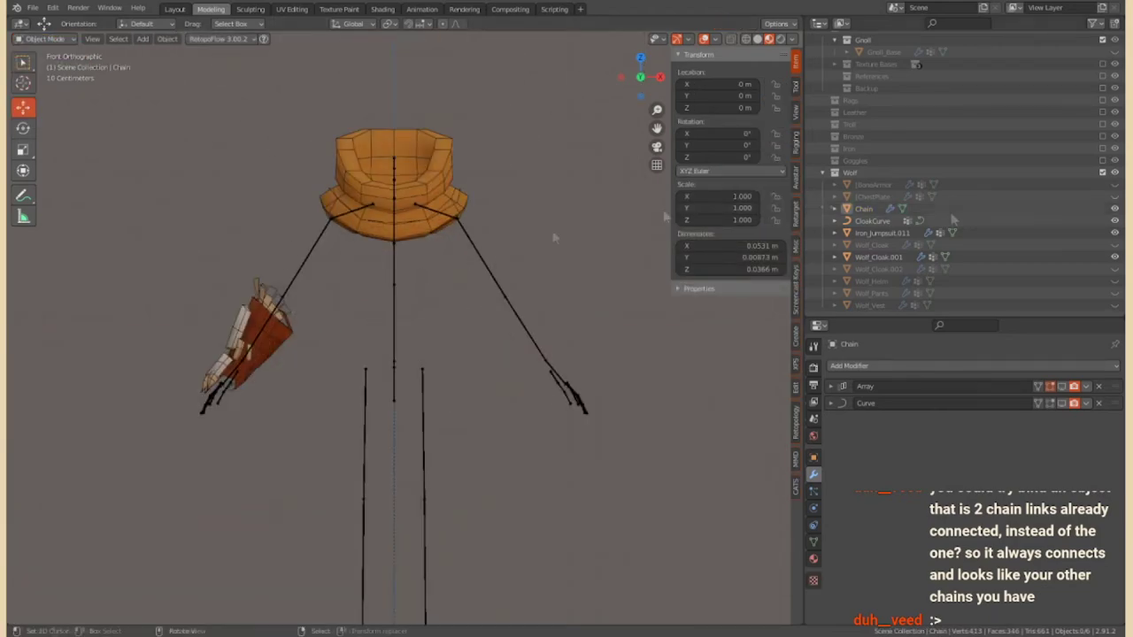
left_click(1099, 306)
key("KP_Decimal")
scroll(462, 419, "down", 5)
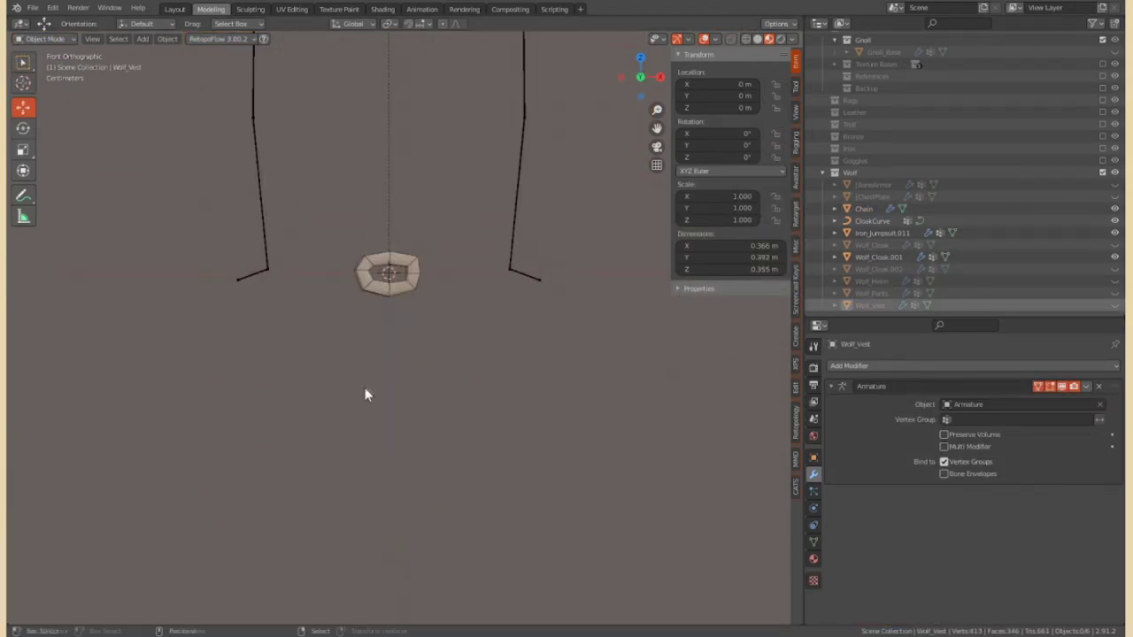
left_click(387, 416)
middle_click_drag(388, 416, 441, 477)
key("KP_Decimal")
middle_click_drag(486, 410, 395, 256)
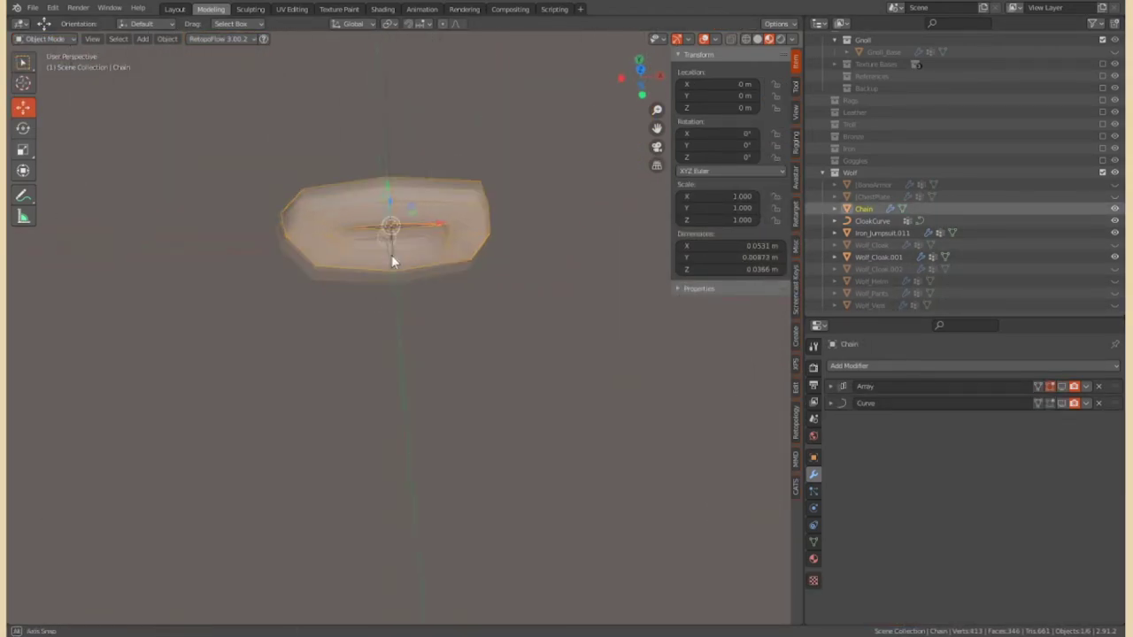
Duplicate the link in Edit Mode, rotate the copy 90° and slide it into the first
key("Tab")
key("shift+d")
left_click(525, 301)
key("r")
left_click(526, 300)
mouse_move(526, 301)
middle_mouse_down()
mouse_move(516, 428)
mouse_move(460, 416)
mouse_move(425, 389)
mouse_move(496, 403)
middle_mouse_up()
left_click_drag(518, 401, 531, 401)
Flatten both links along Z, then return to the full character view
key("ctrl+l")
middle_click_drag(485, 401, 443, 354)
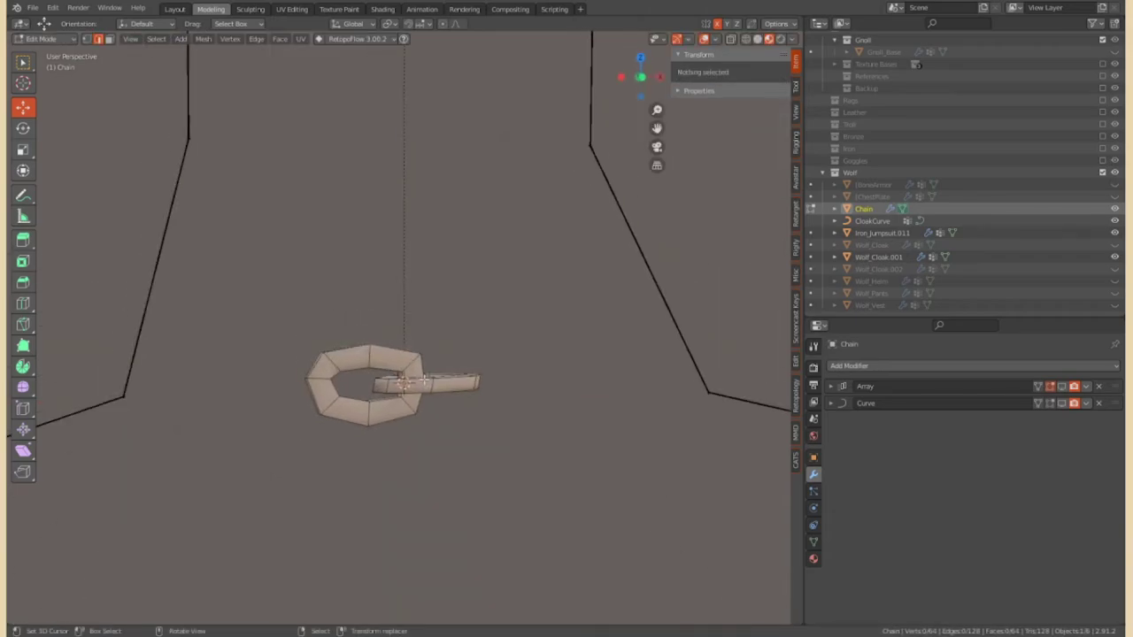
scroll(443, 399, "up", 3)
key("s")
key("z")
left_click(387, 442)
scroll(387, 443, "down", 3)
key("Tab")
key("slash")
left_click(863, 208)
left_click(831, 386)
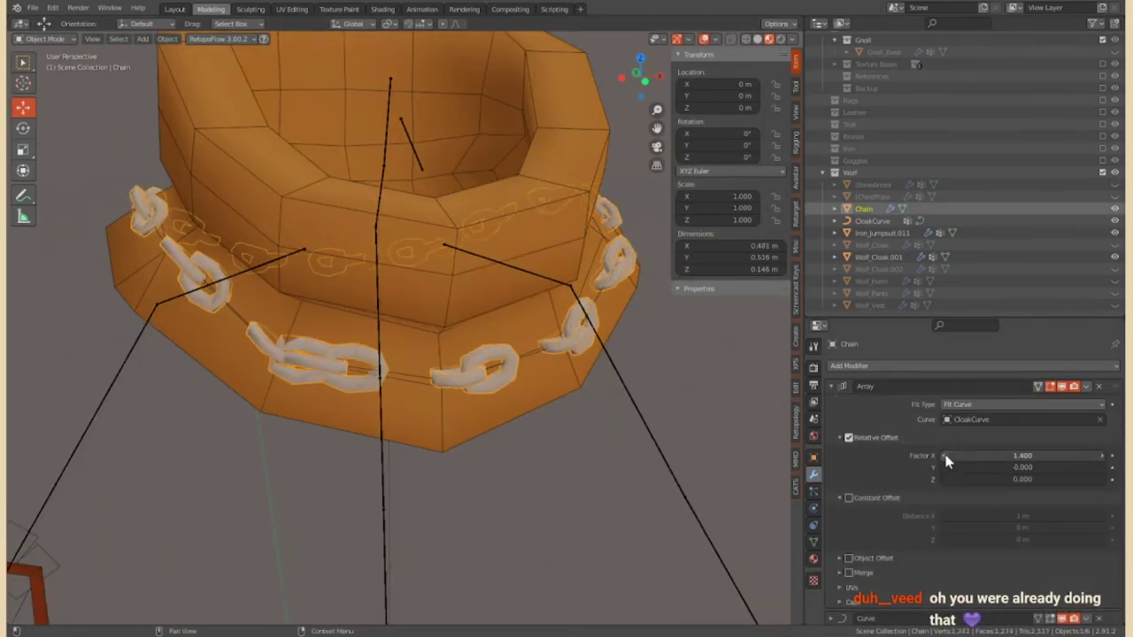
Zoom in on the chain links and widen the array's link spacing slightly
left_click_drag(1022, 455, 1001, 455)
left_click(536, 496)
mouse_move(536, 496)
middle_mouse_down()
mouse_move(405, 397)
mouse_move(611, 511)
mouse_move(380, 405)
middle_mouse_up()
scroll(463, 413, "up", 3)
scroll(455, 361, "up", 4)
middle_click_drag(455, 361, 451, 440)
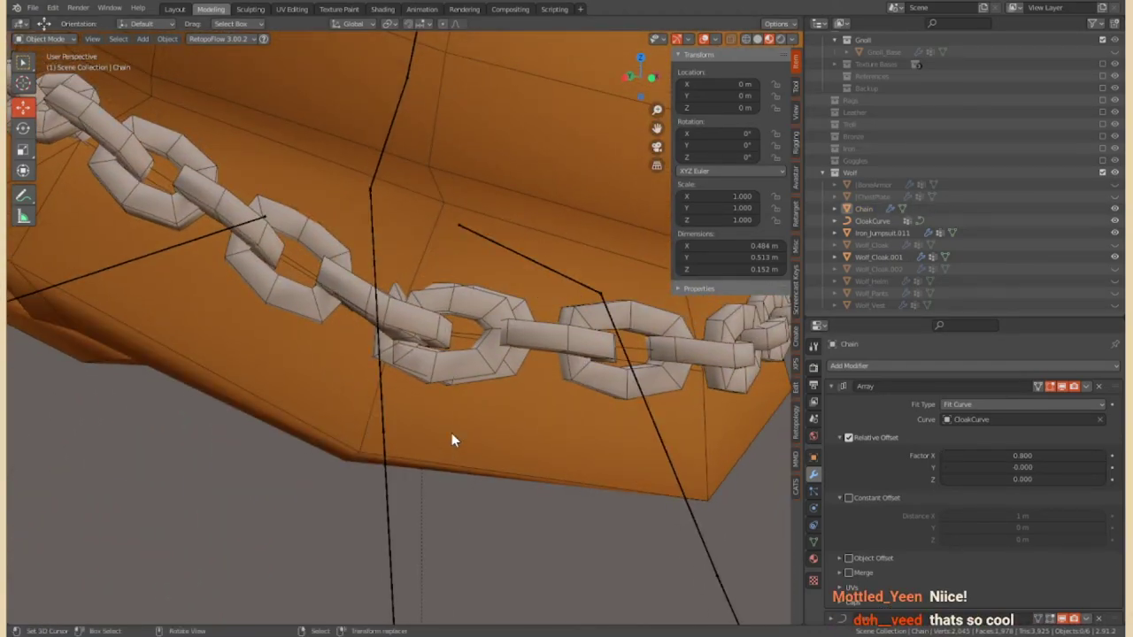
left_click_drag(1021, 457, 1020, 466)
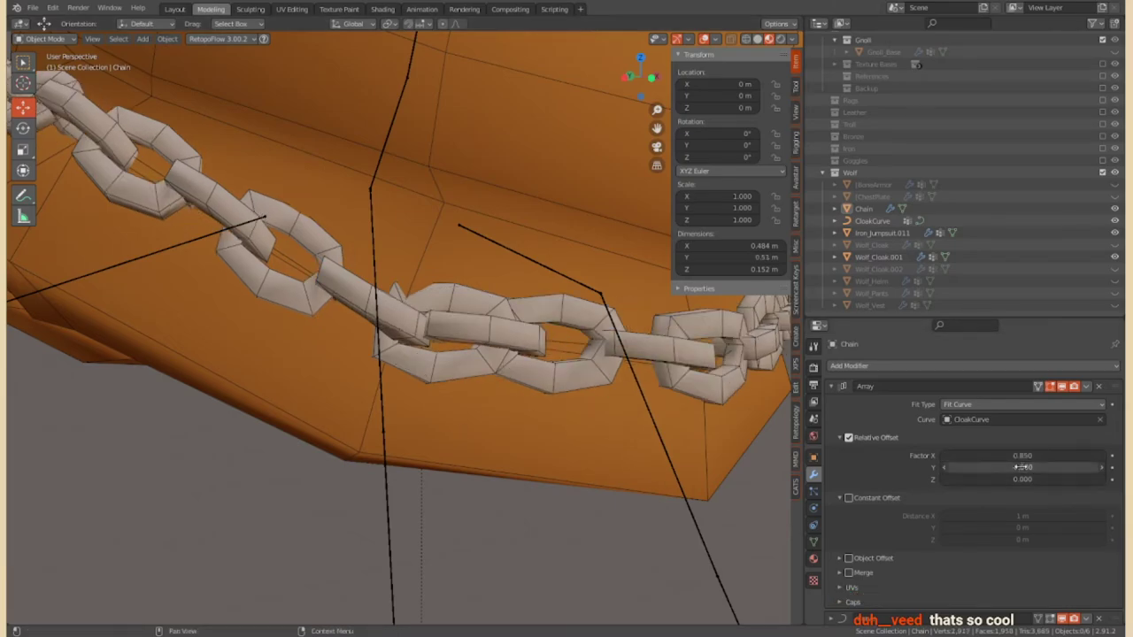
key("Return")
Enable Constant Offset on the array and shrink it to about 0.01 m
left_click(849, 498)
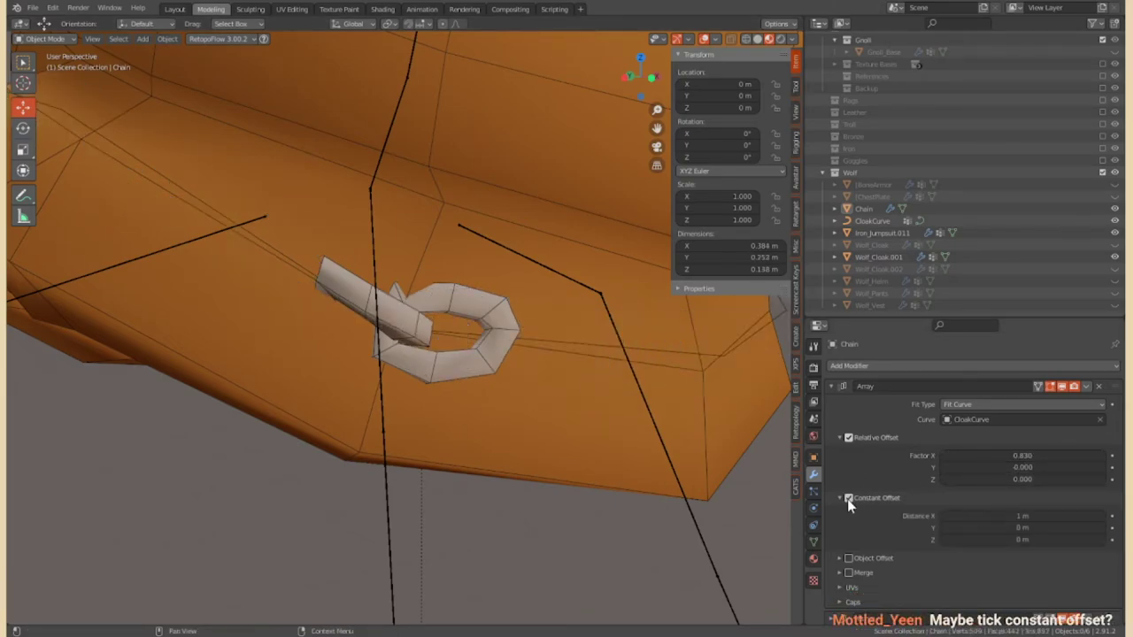
left_click_drag(1089, 515, 1000, 515)
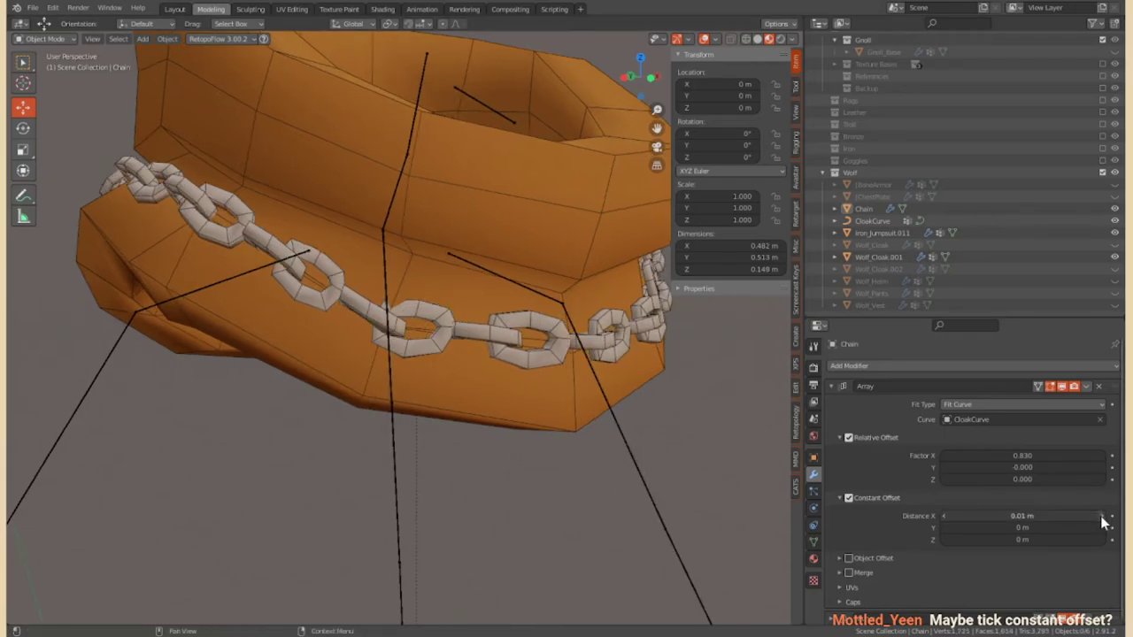
left_click_drag(1089, 515, 932, 515)
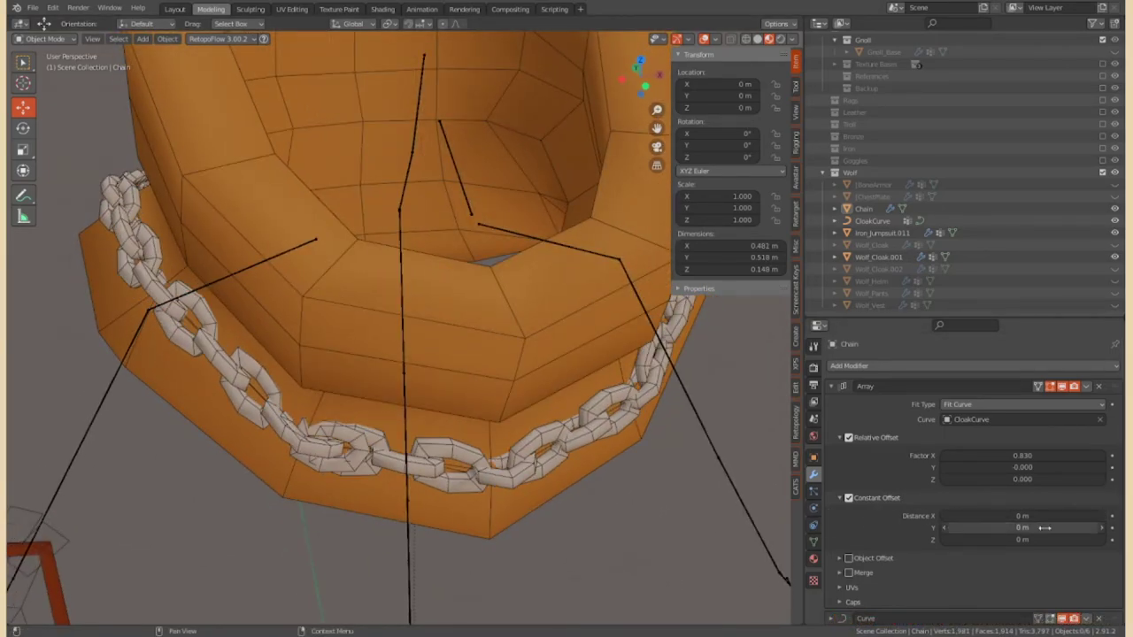
mouse_move(452, 421)
middle_mouse_down()
mouse_move(308, 401)
mouse_move(318, 496)
middle_mouse_up()
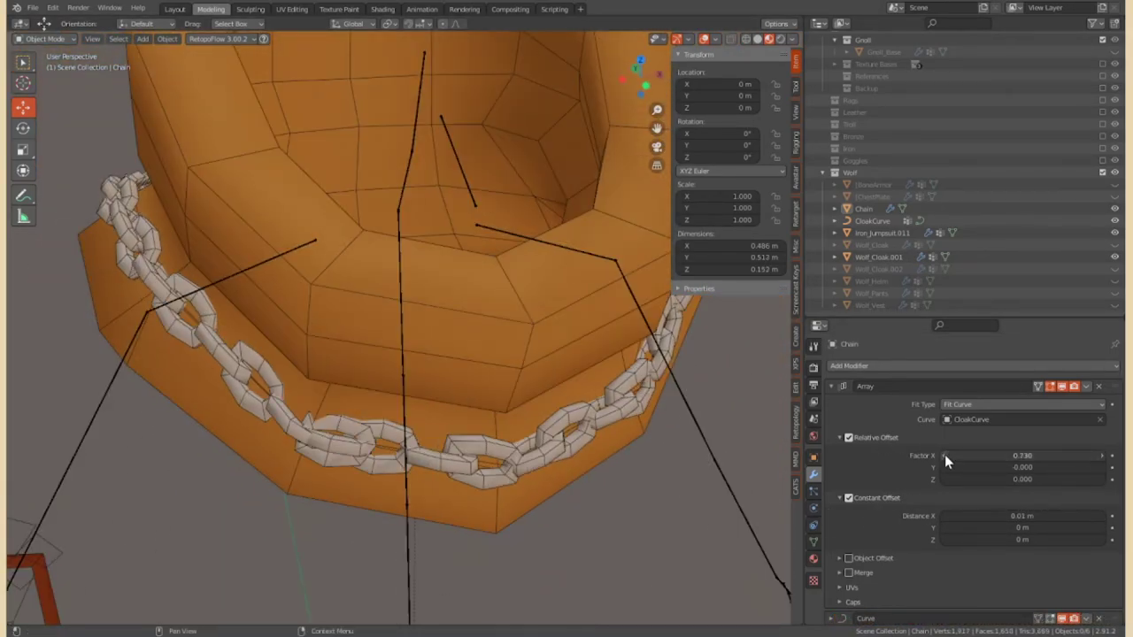
Set Relative Offset Factor X to 0.79, then 0.800, and turn Constant Offset off
mouse_move(946, 456)
left_mouse_down()
mouse_move(1104, 458)
mouse_move(1039, 456)
left_mouse_up()
left_click(1039, 456)
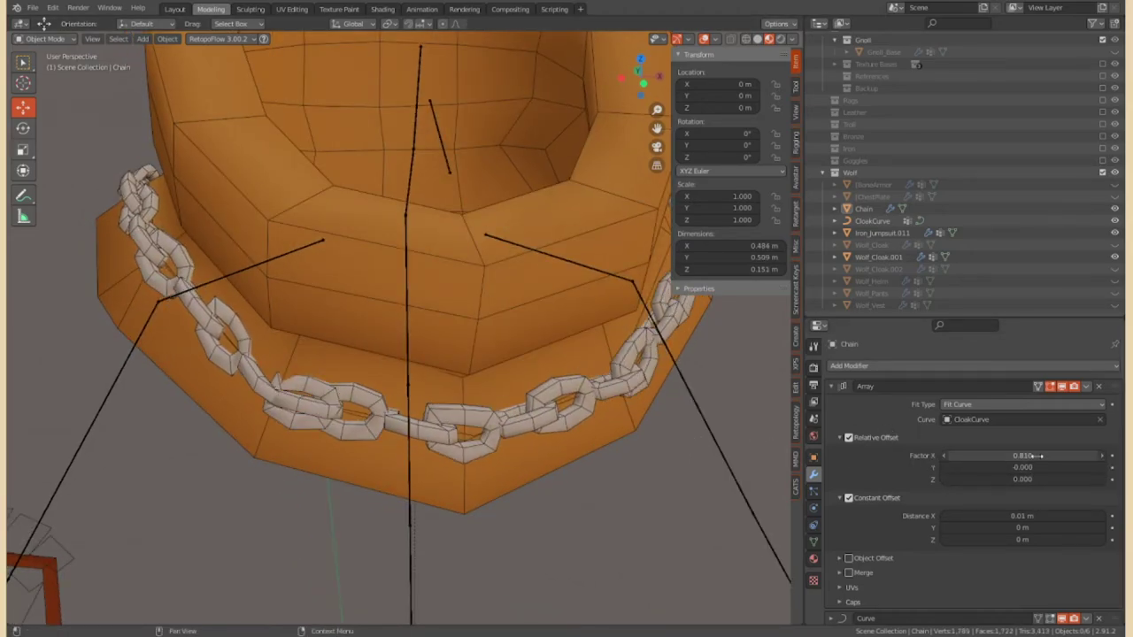
key("BackSpace")
type("79")
key("Return")
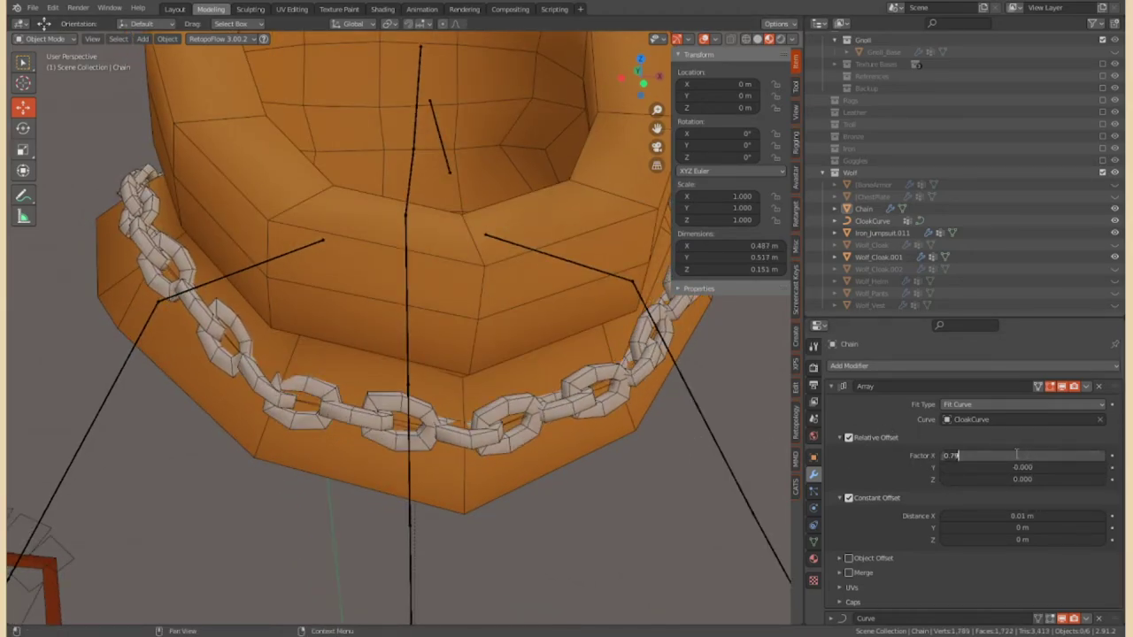
type("5")
key("Return")
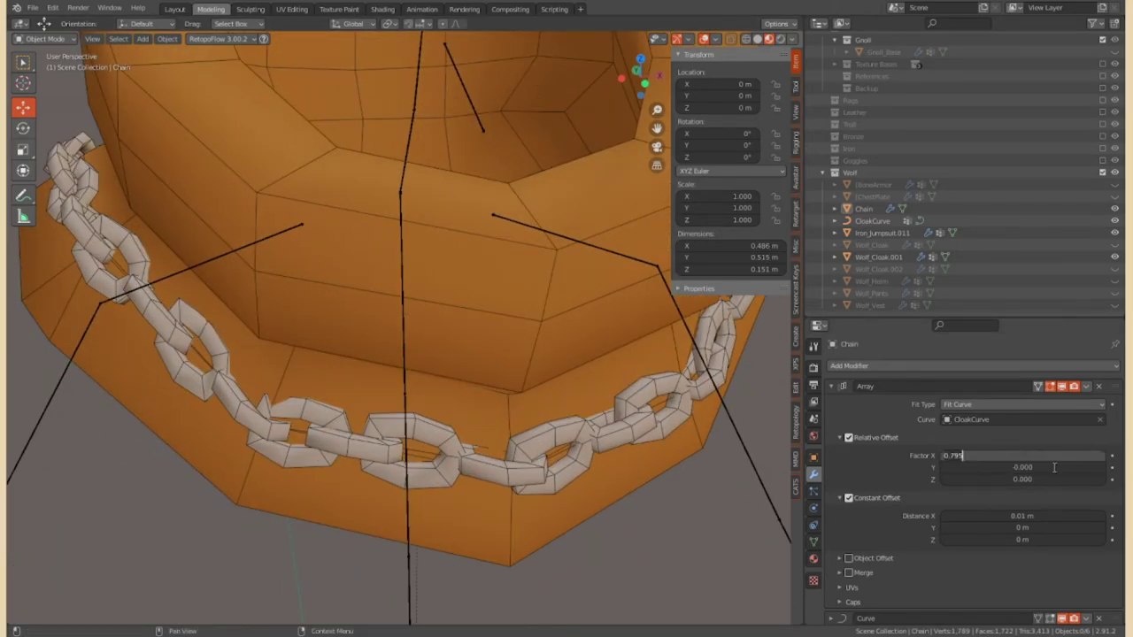
key("Return")
left_click(848, 498)
Review the whole chain around the collar and collapse the Array modifier panel
mouse_move(425, 416)
middle_mouse_down()
mouse_move(363, 456)
mouse_move(354, 434)
middle_mouse_up()
scroll(349, 470, "down", 3)
scroll(350, 469, "down", 3)
mouse_move(133, 374)
middle_mouse_down()
mouse_move(456, 381)
mouse_move(417, 384)
mouse_move(438, 431)
mouse_move(423, 480)
middle_mouse_up()
scroll(417, 384, "up", 3)
scroll(398, 369, "down", 3)
left_click(832, 387)
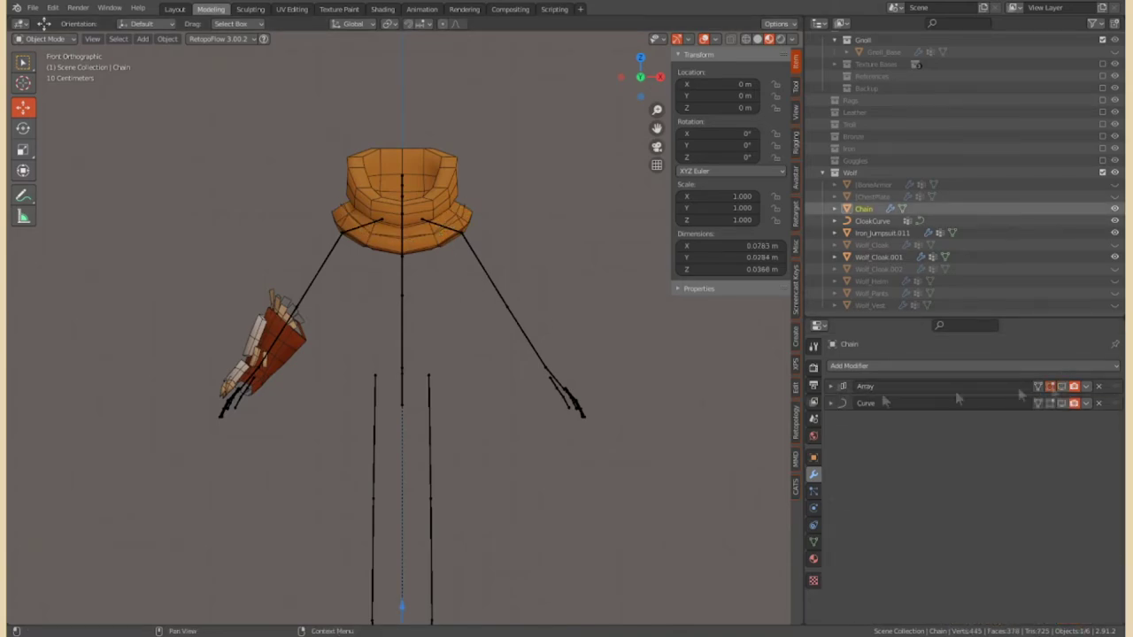
Pick a chain link and enter Edit Mode on the link pair
left_click(461, 239)
middle_click_drag(493, 458, 425, 354)
left_click(416, 327)
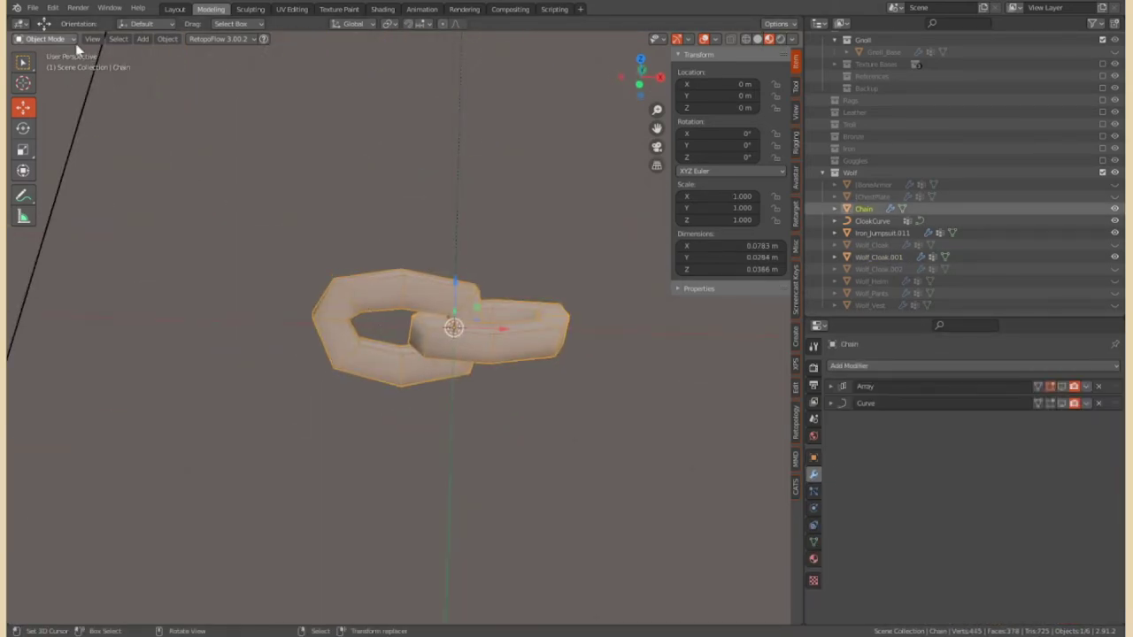
key("Tab")
key("a")
middle_click_drag(391, 376, 388, 301, "alt")
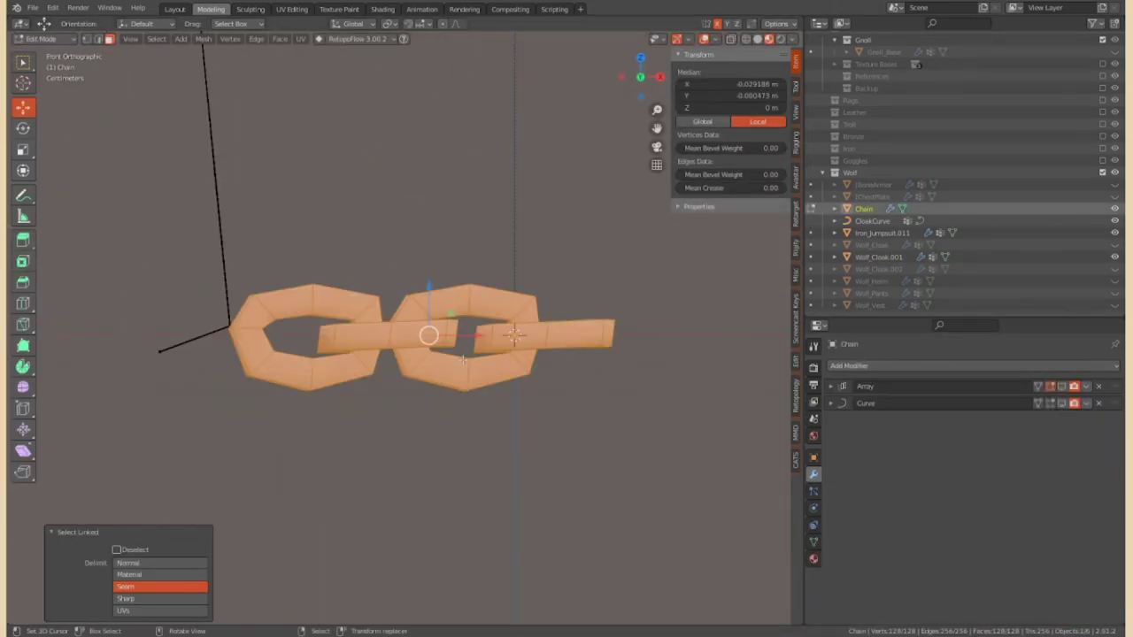
key("alt+a")
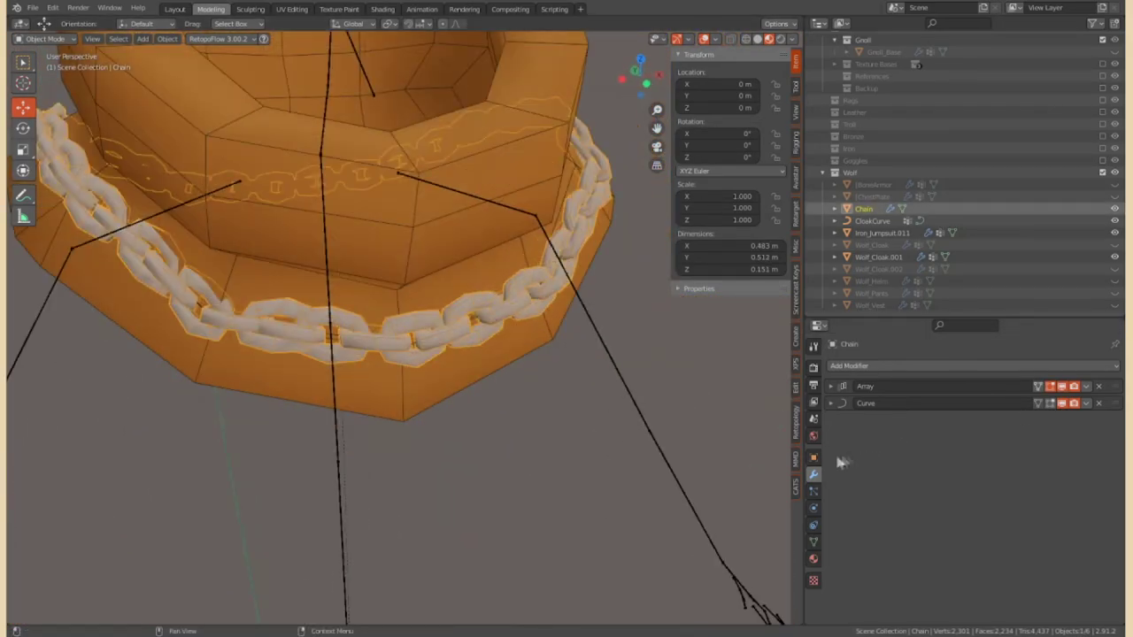
Zero the array's Y offset and try link spacing of 1.000, then 0.950
left_click(831, 386)
left_click_drag(941, 467, 1087, 466)
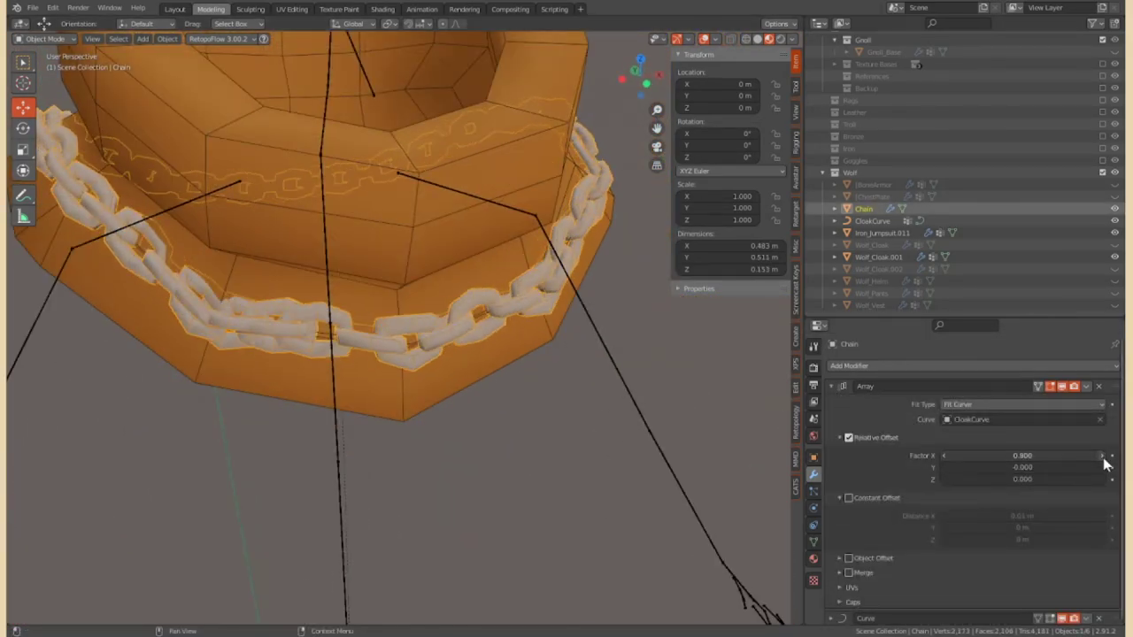
left_click(1105, 455)
middle_click_drag(324, 354, 665, 410)
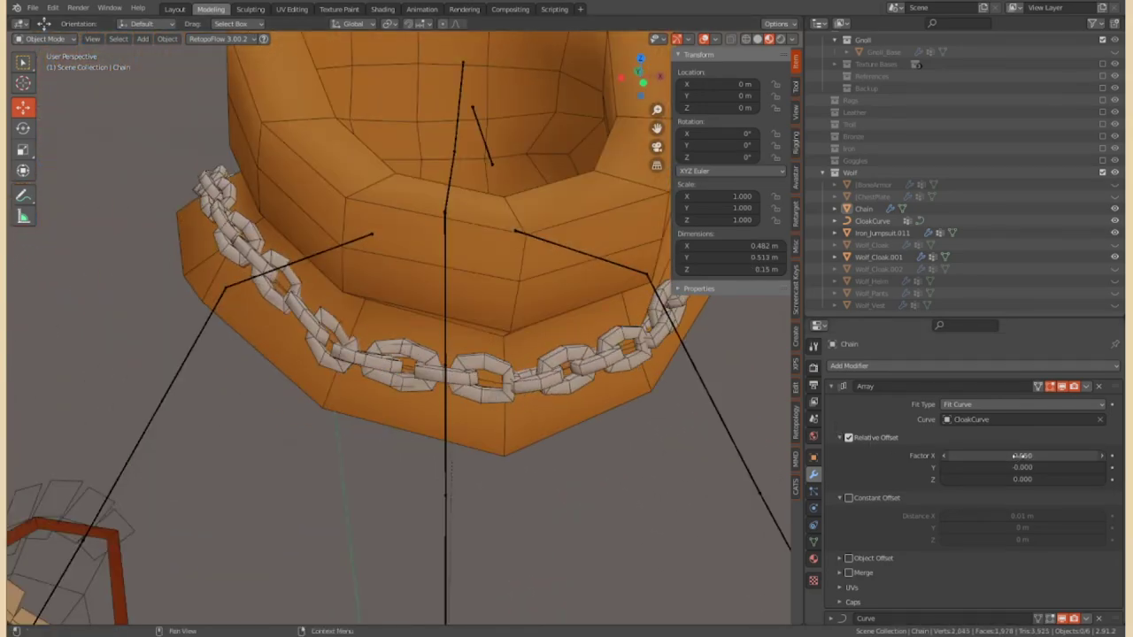
left_click_drag(1021, 455, 1009, 455)
scroll(499, 401, "up", 6)
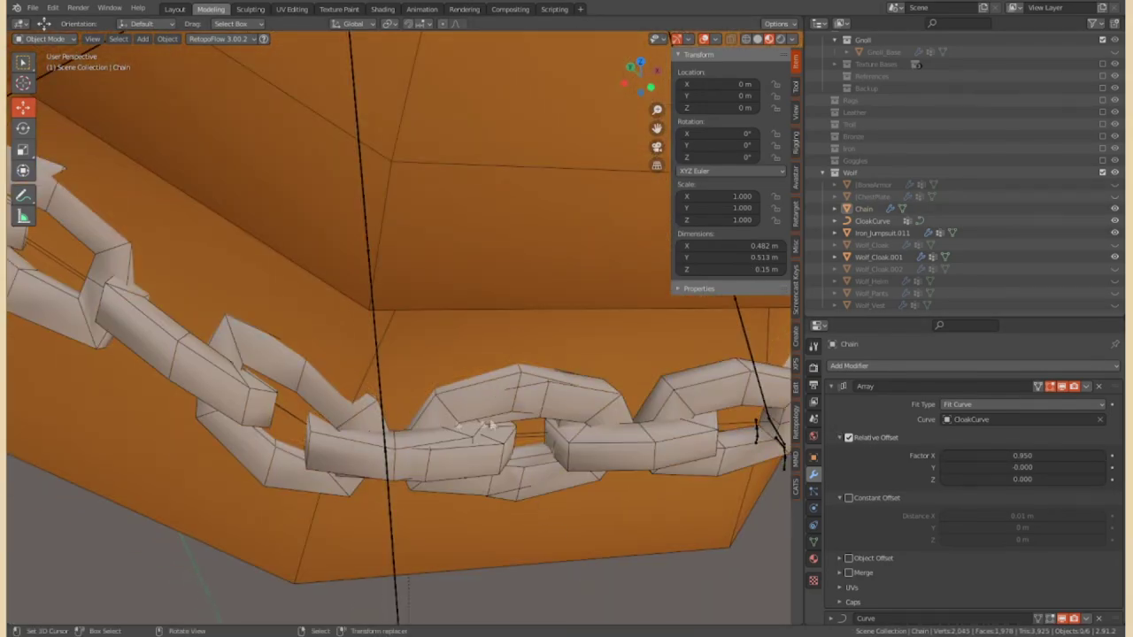
scroll(516, 379, "down", 5)
Select the Chain and tighten its link spacing to 0.900, then 0.850
middle_click_drag(516, 379, 329, 366)
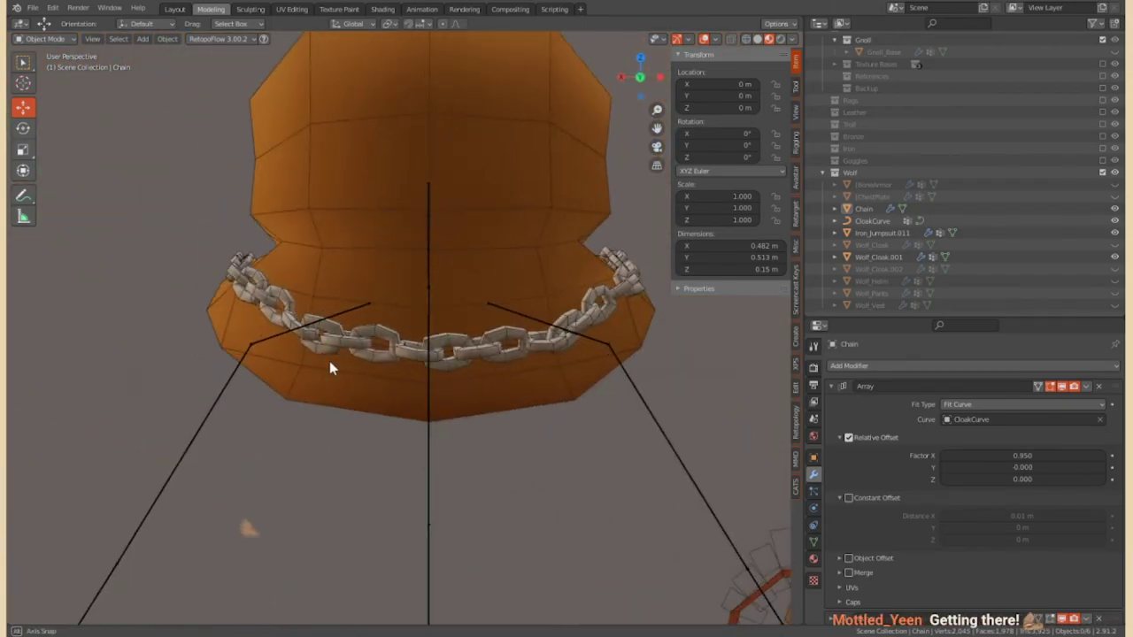
scroll(482, 390, "up", 2)
mouse_move(491, 391)
middle_mouse_down()
mouse_move(471, 430)
mouse_move(496, 425)
middle_mouse_up()
left_click(472, 430)
left_click_drag(1022, 455, 1016, 455)
middle_click_drag(496, 389, 533, 386)
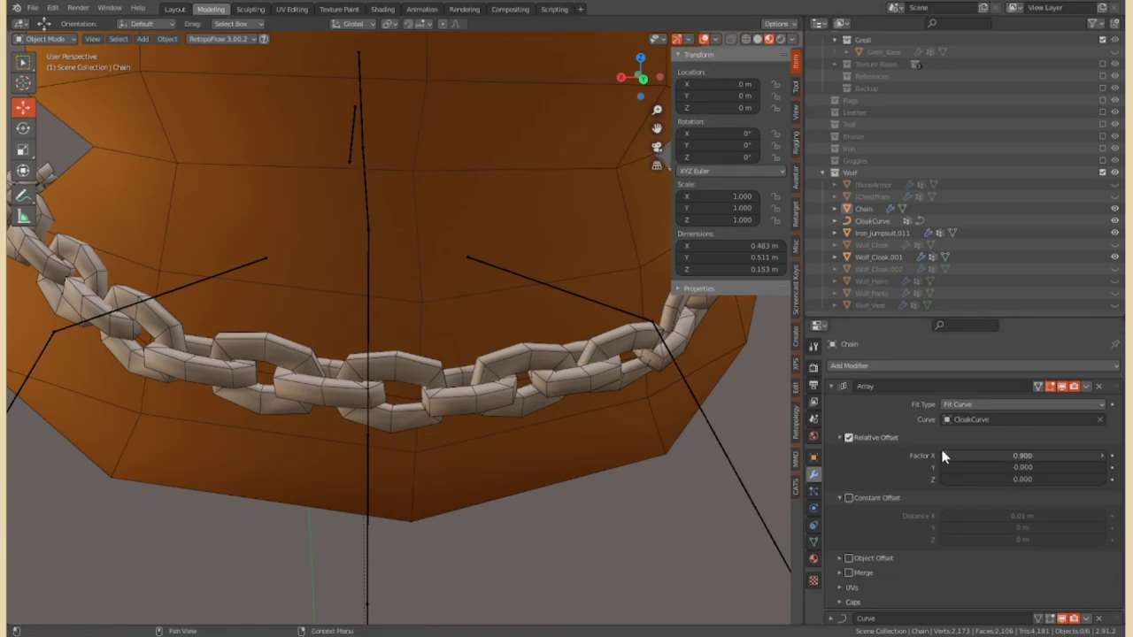
mouse_move(543, 443)
middle_mouse_down()
mouse_move(573, 422)
mouse_move(419, 367)
mouse_move(484, 368)
middle_mouse_up()
scroll(457, 407, "down", 3)
scroll(457, 406, "down", 4)
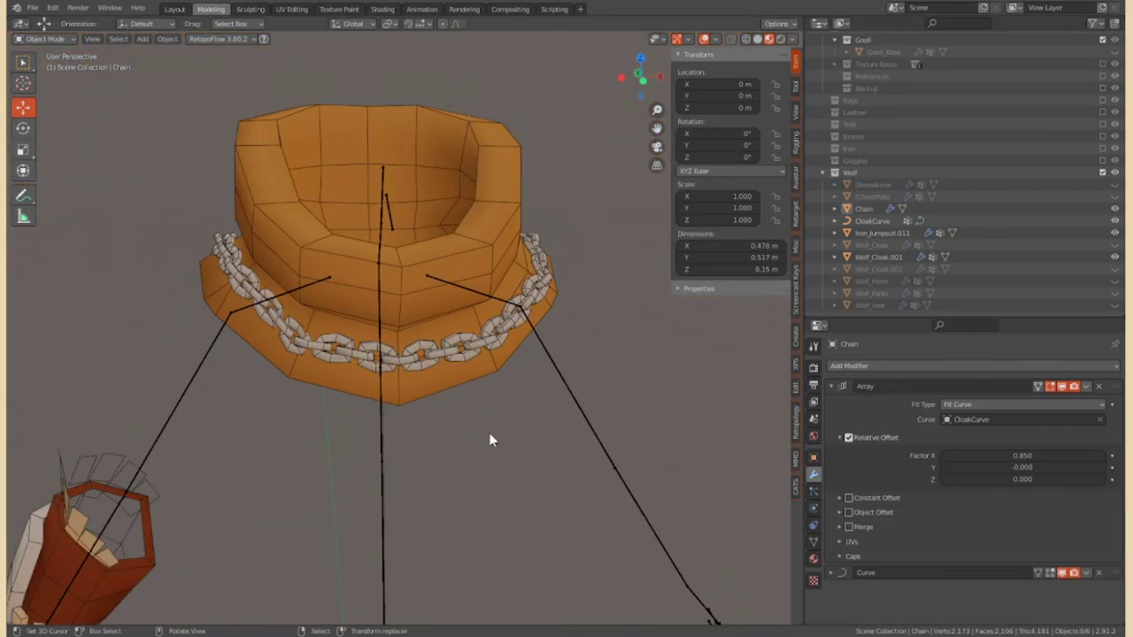
middle_click_drag(493, 440, 607, 385)
scroll(607, 386, "up", 5)
Enter Edit Mode on CloakCurve and move a control point to reshape it
left_click(1107, 220)
key("Tab")
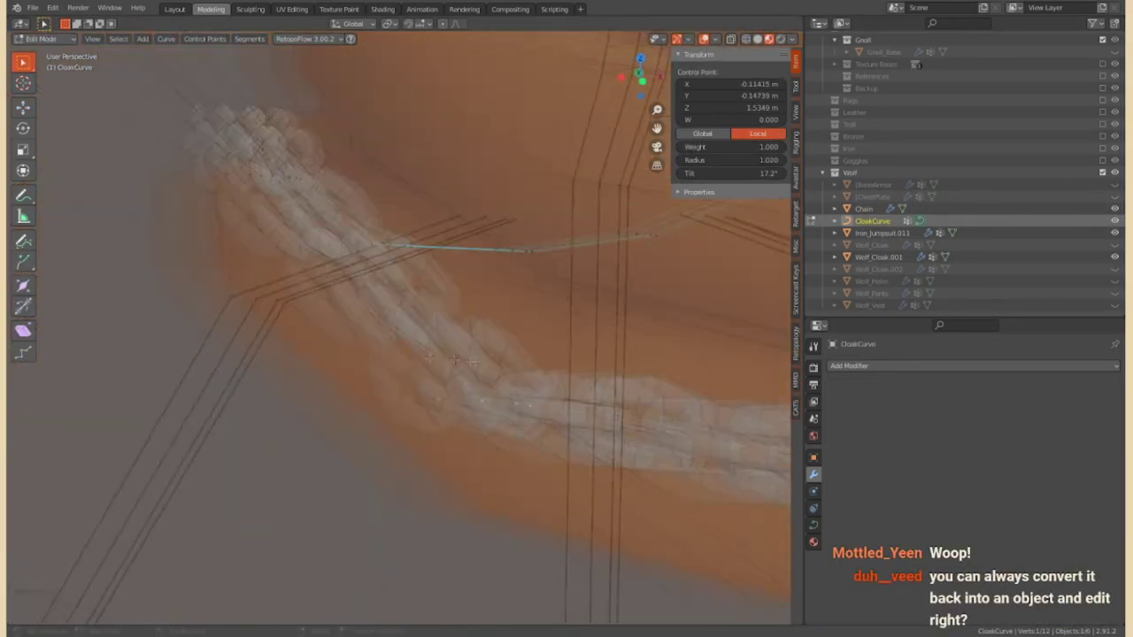
scroll(456, 361, "down", 5)
key("g")
left_click(455, 361)
mouse_move(456, 361)
middle_mouse_down()
mouse_move(493, 365)
mouse_move(638, 246)
middle_mouse_up()
scroll(493, 365, "up", 4)
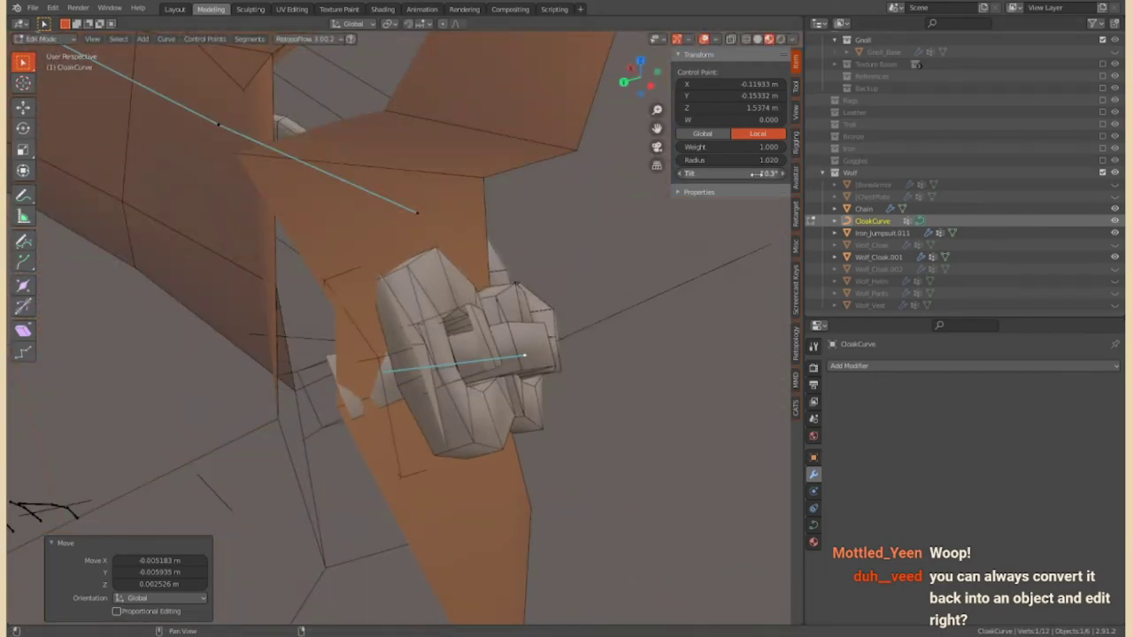
middle_click_drag(524, 356, 392, 377)
key("alt+a")
scroll(392, 377, "up", 3)
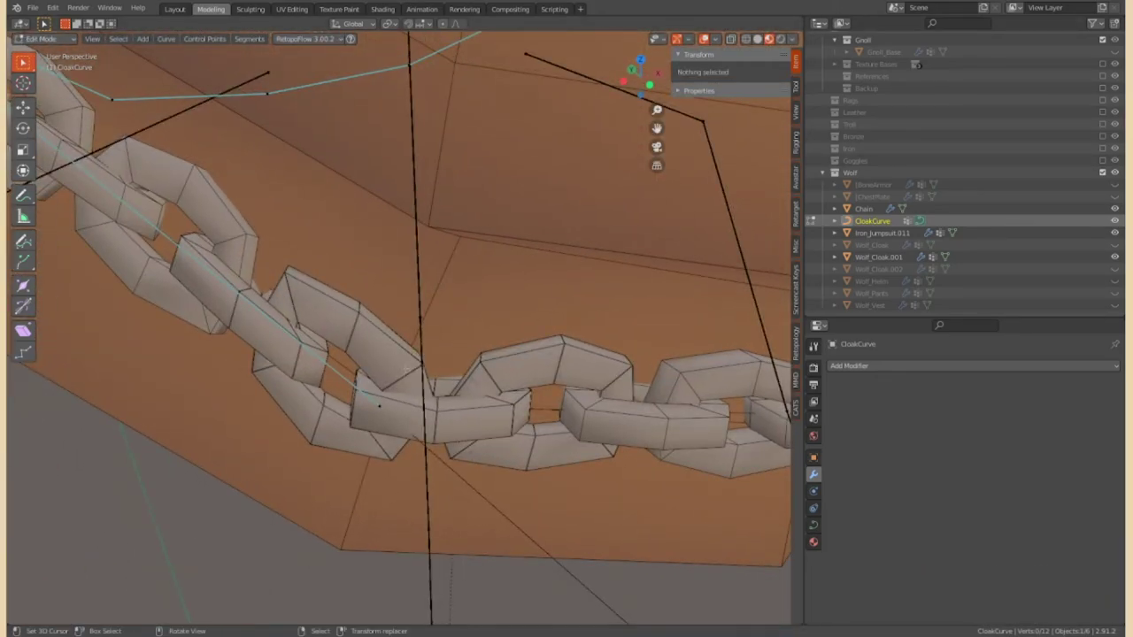
scroll(407, 368, "down", 5)
mouse_move(407, 368)
middle_mouse_down()
mouse_move(442, 389)
mouse_move(497, 380)
mouse_move(480, 349)
mouse_move(379, 373)
mouse_move(736, 151)
middle_mouse_up()
scroll(496, 379, "up", 4)
Move more CloakCurve points and raise the array's Factor X to about 0.86
key("g")
left_click(383, 392)
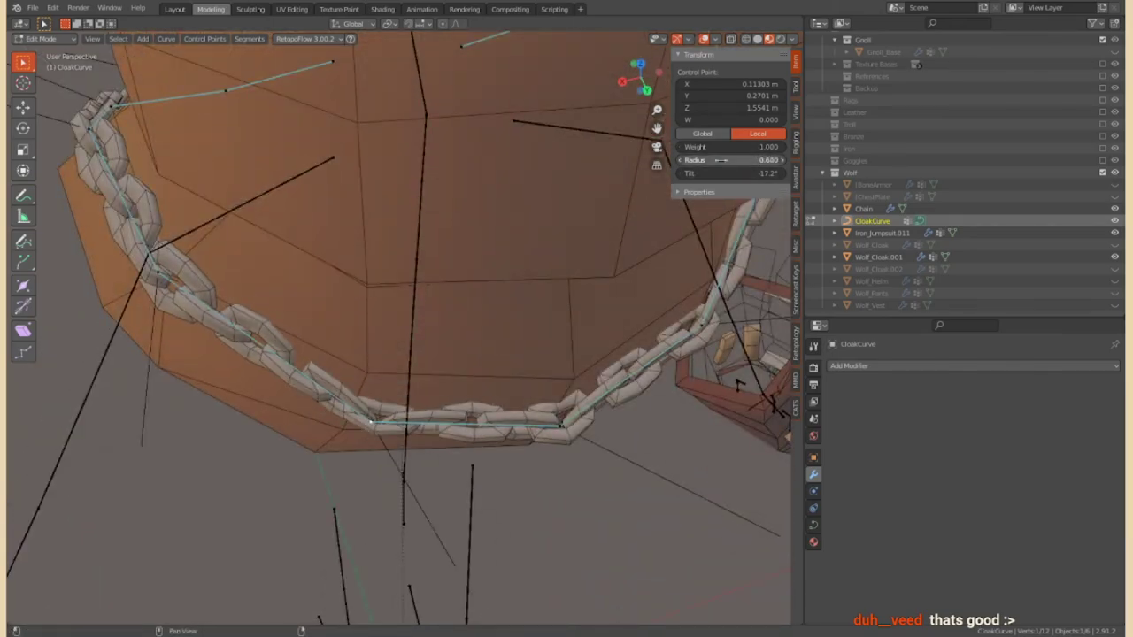
mouse_move(736, 384)
middle_mouse_down()
mouse_move(705, 186)
mouse_move(273, 455)
mouse_move(678, 556)
mouse_move(537, 296)
middle_mouse_up()
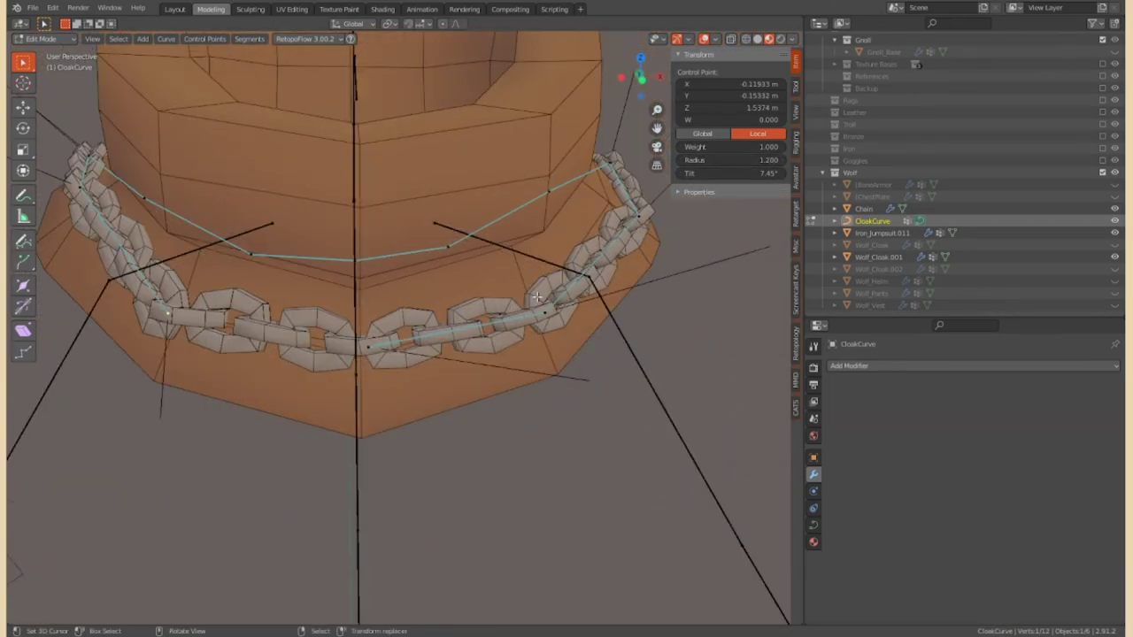
middle_click_drag(418, 251, 337, 362)
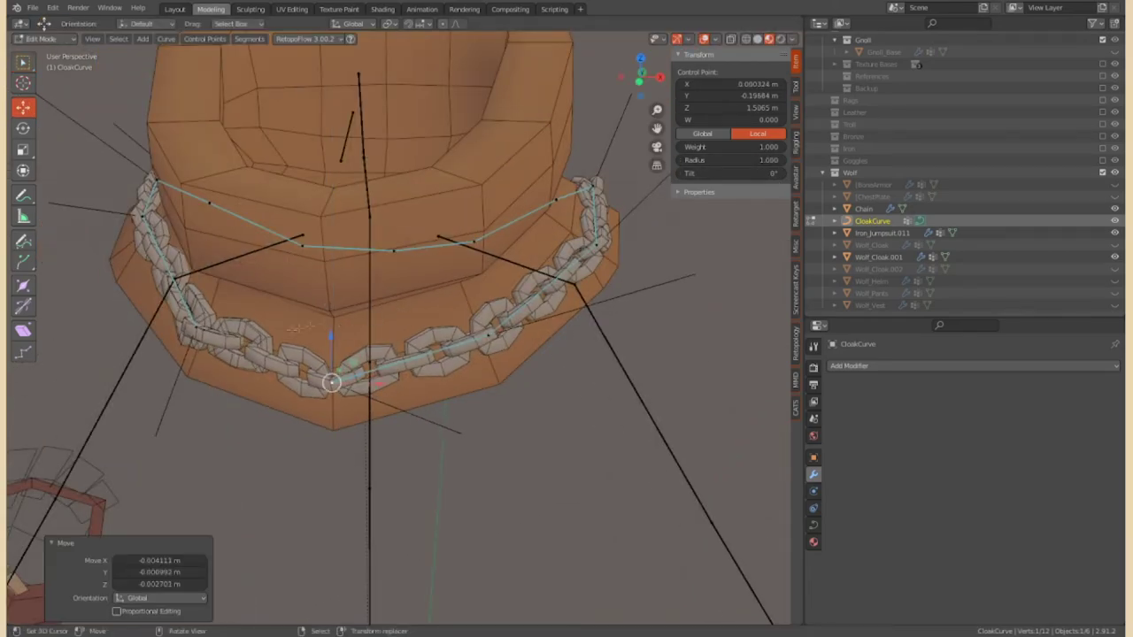
middle_click_drag(334, 310, 337, 354)
key("g")
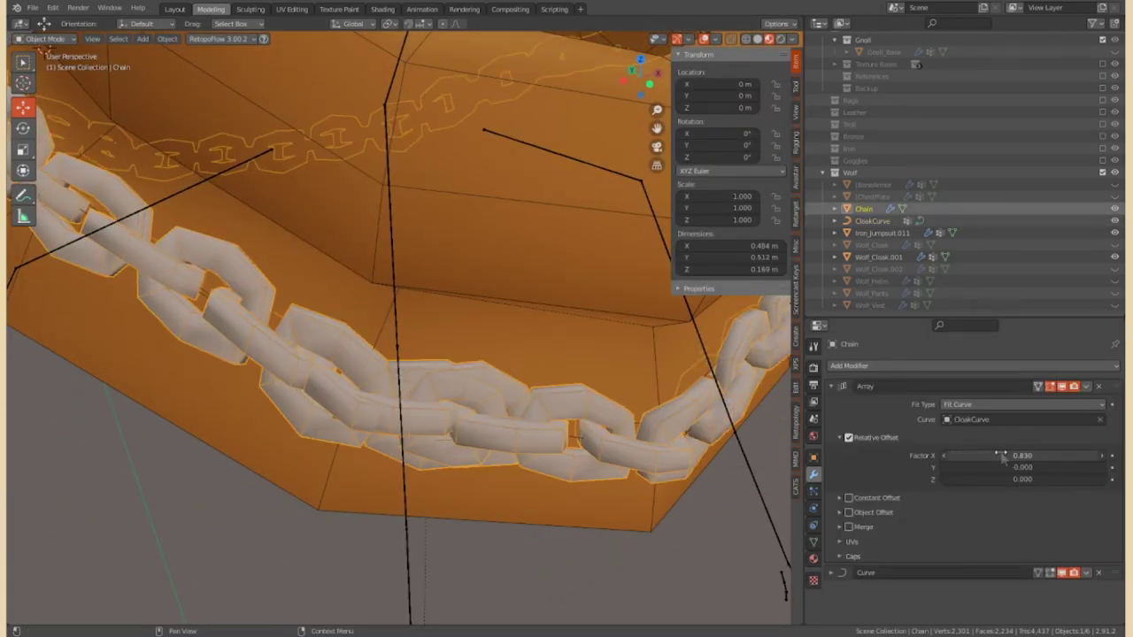
left_click_drag(1001, 455, 1001, 454)
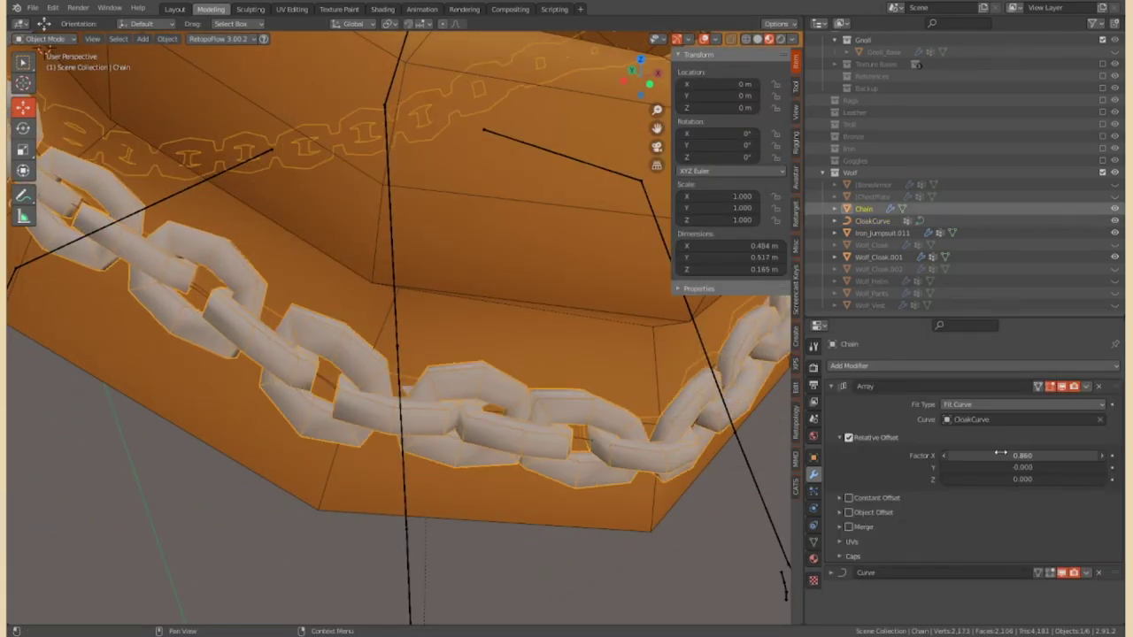
Lock in 0.855 link spacing, then duplicate the Chain in place and rename it
key("Return")
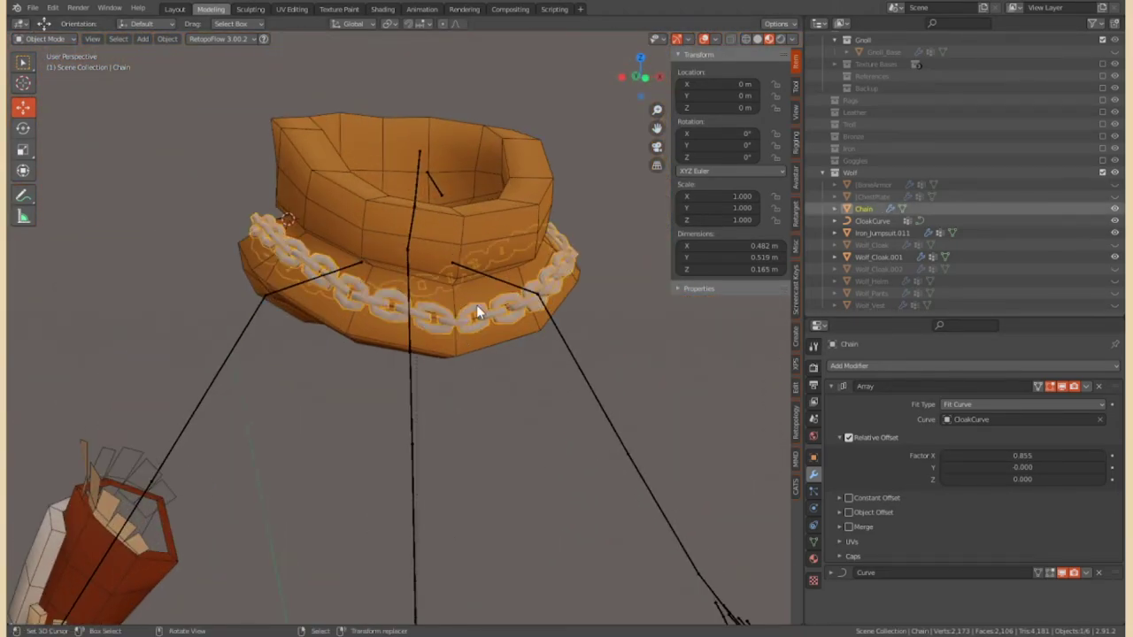
left_click(472, 316)
left_click(41, 66)
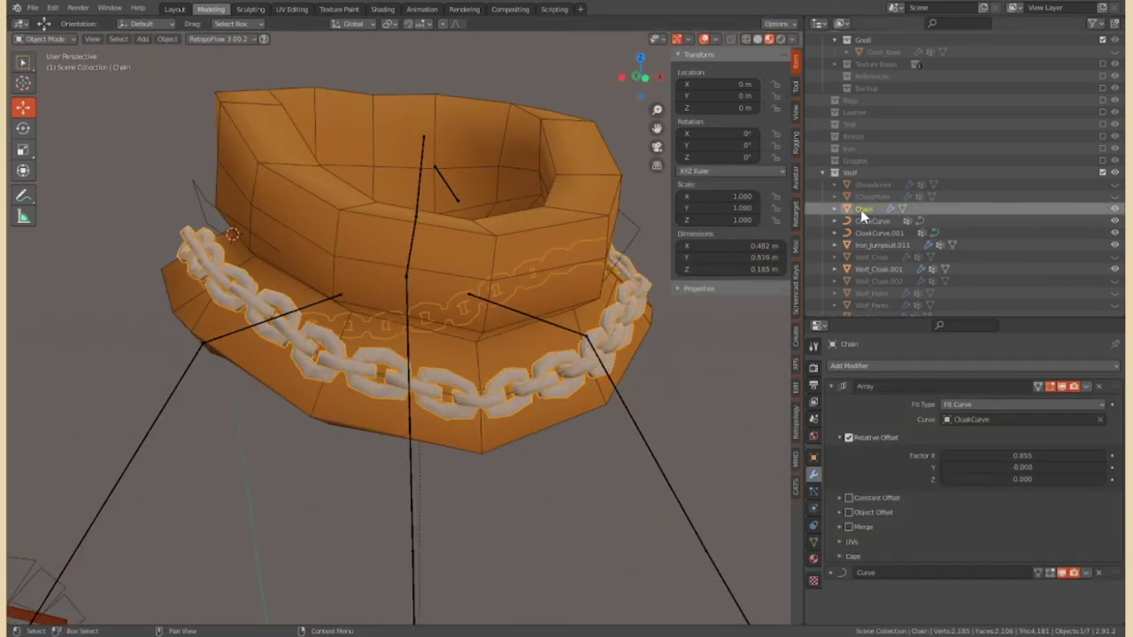
left_click(860, 205)
type("01")
key("shift+d")
key("Escape")
key("F2")
key("BackSpace")
key("BackSpace")
key("BackSpace")
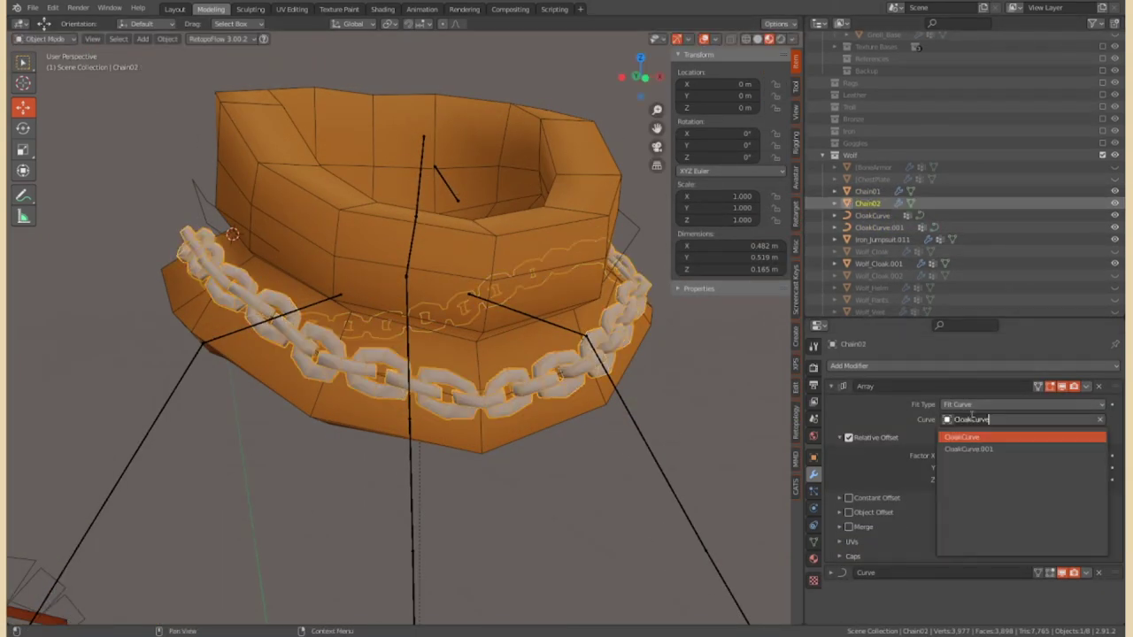
Frame the copied curve and rename the curves Curve01 and Curve02
left_click(523, 300)
key("KP_Decimal")
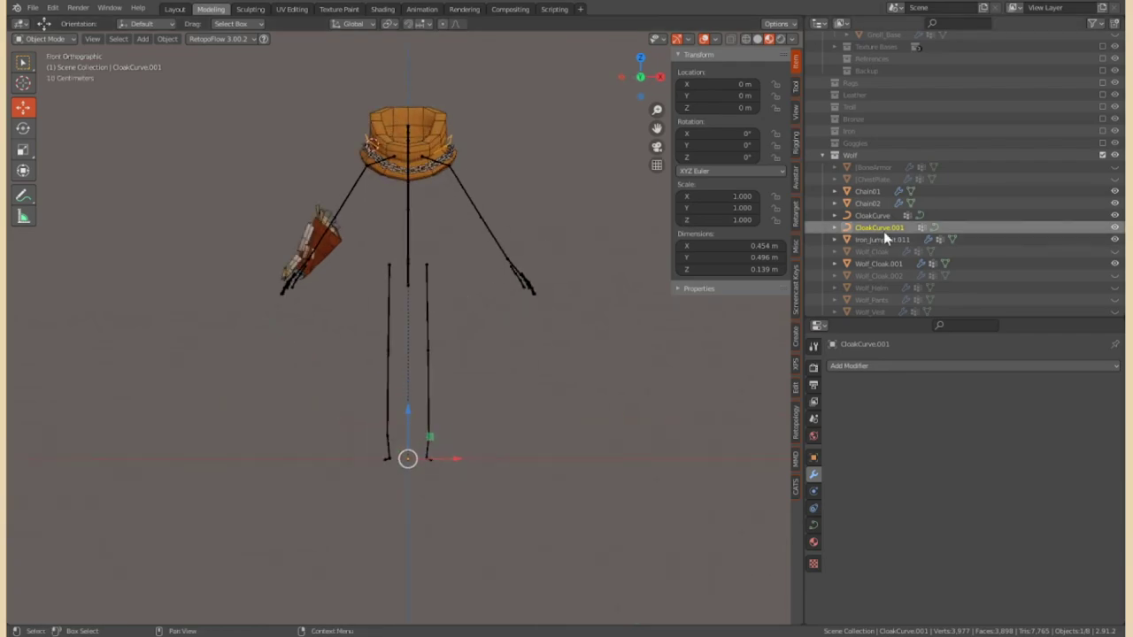
left_click(868, 203)
middle_click_drag(381, 266, 417, 270)
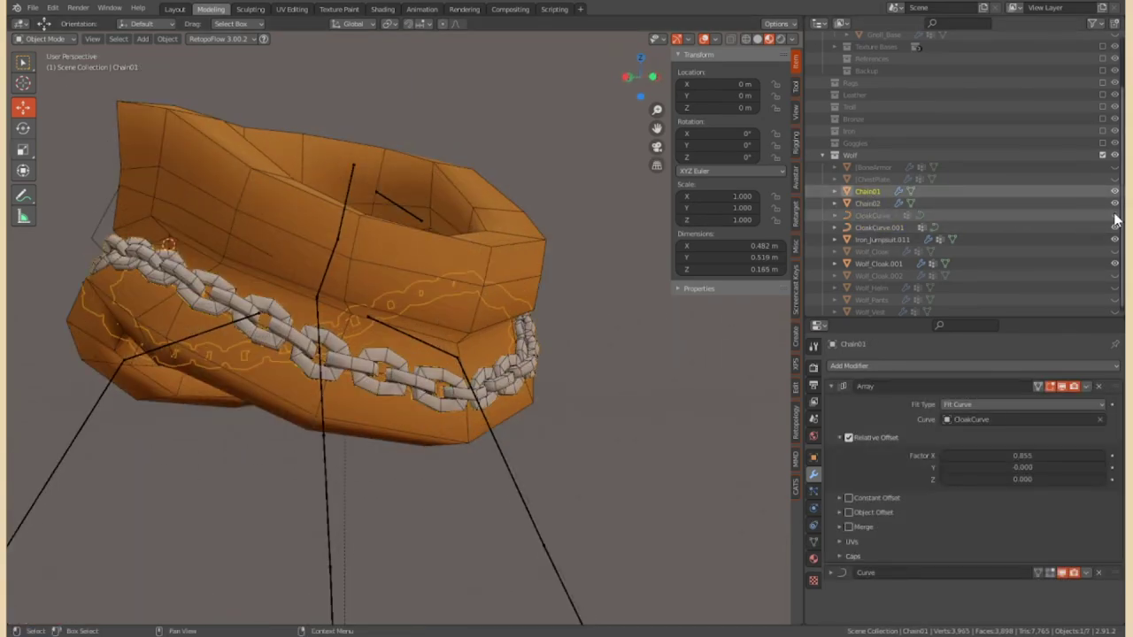
left_click(868, 203)
left_click(879, 227)
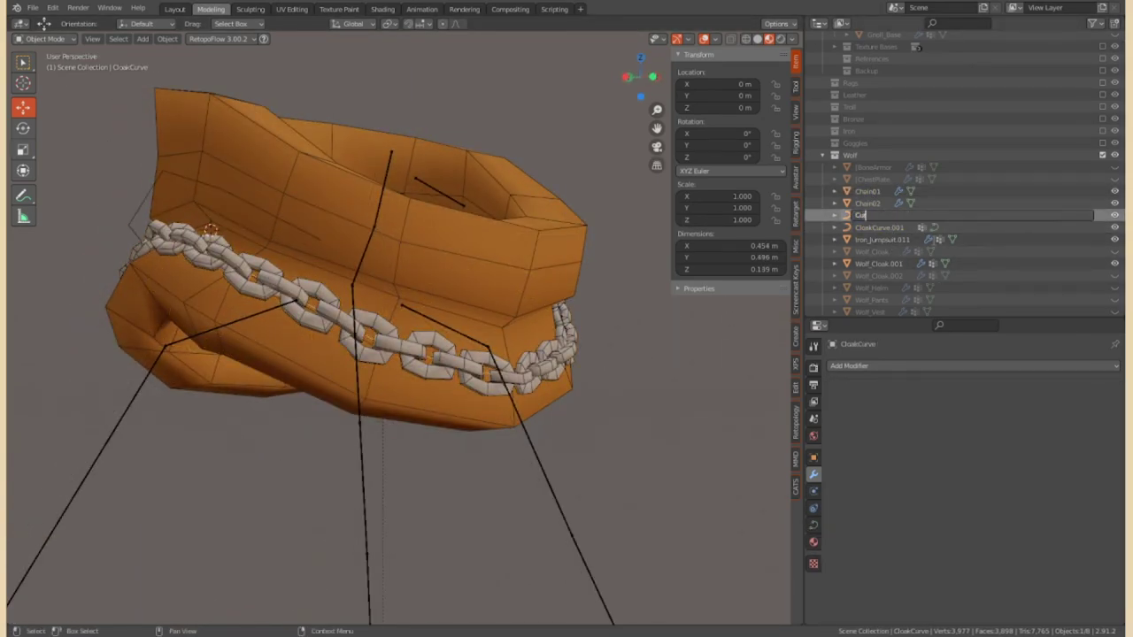
left_click(868, 203)
mouse_move(399, 309)
middle_mouse_down()
mouse_move(611, 449)
mouse_move(673, 438)
middle_mouse_up()
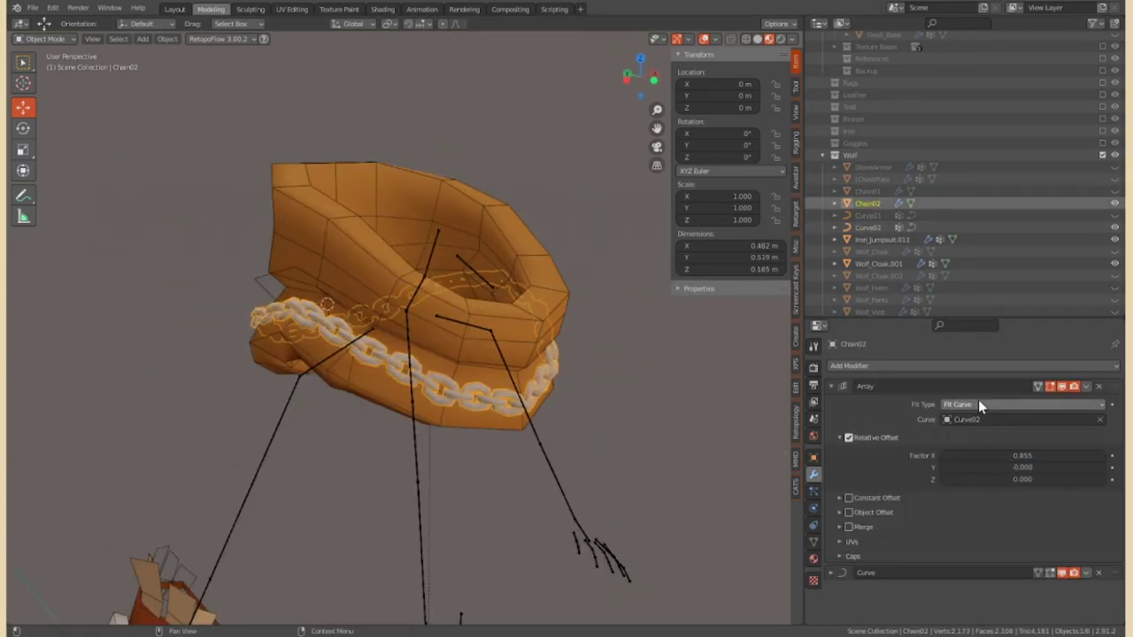
Point Chain02's array at Curve02 and unhide Curve01 and Chain01
left_click(1040, 426)
left_click(991, 443)
left_click(1024, 430)
left_click(867, 215)
left_click(1114, 215)
left_click(1115, 191)
left_click(867, 228)
Raise Curve02's points up the collar, then enter Edit Mode on the cloak collar
key("Tab")
key("g")
mouse_move(399, 309)
middle_mouse_down()
mouse_move(460, 292)
mouse_move(381, 292)
middle_mouse_up()
key("Return")
key("g")
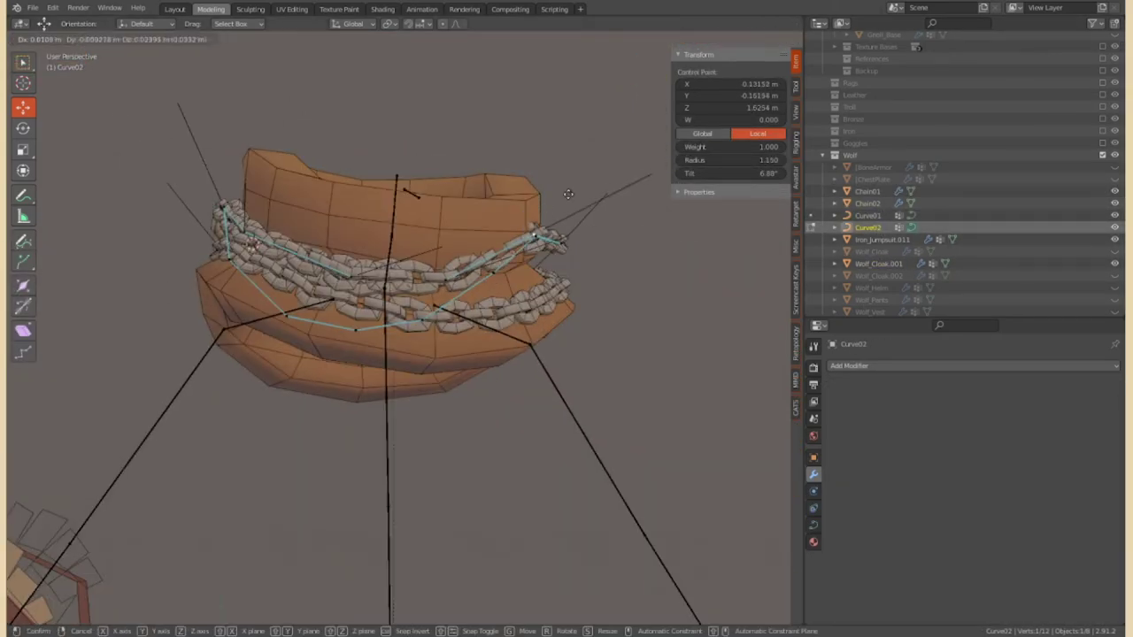
key("Return")
key("Tab")
left_click(266, 372)
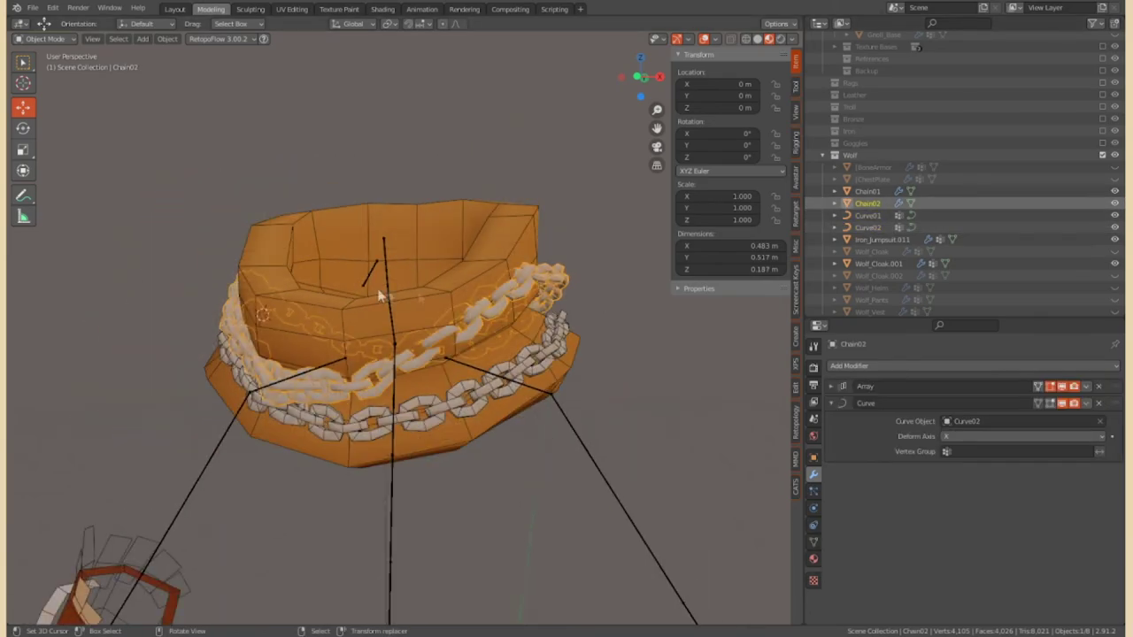
key("Tab")
key("Tab")
middle_click_drag(354, 337, 443, 293)
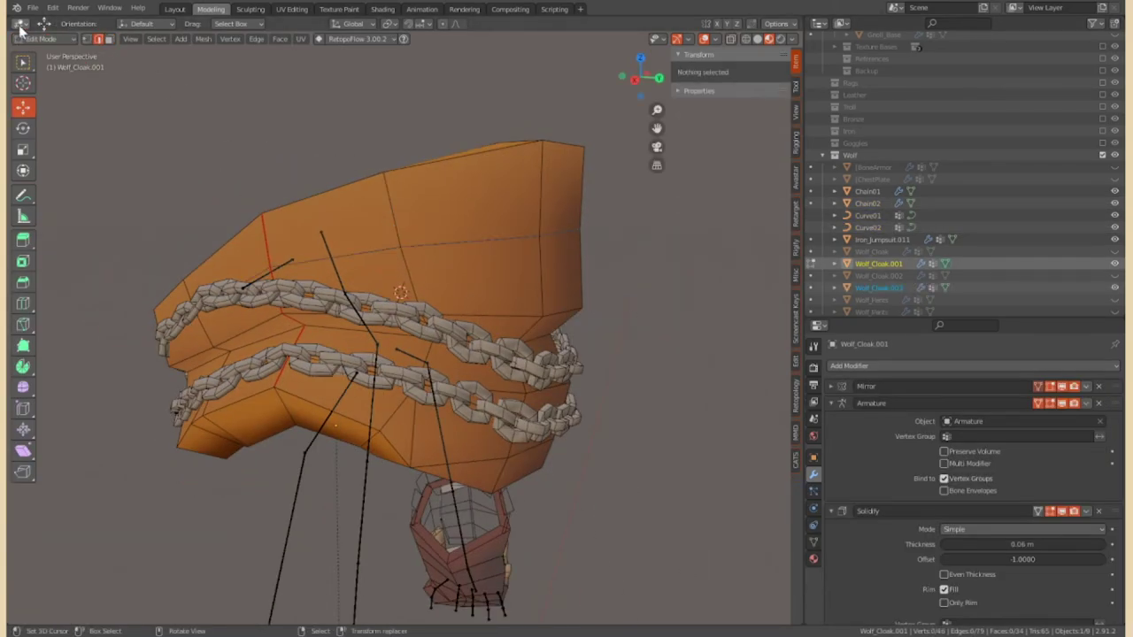
Edit the cloak collar mesh with Wolf_Cloak.003 hidden
key("h")
scroll(523, 262, "up", 3)
key("alt+h")
key("Tab")
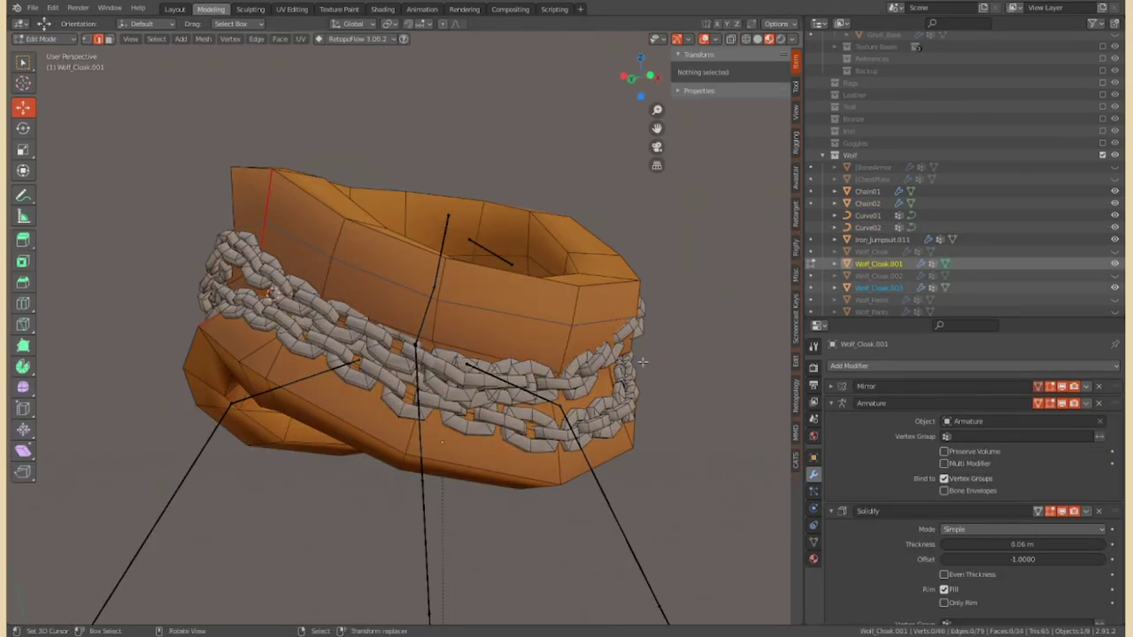
mouse_move(405, 435)
middle_mouse_down()
mouse_move(626, 279)
mouse_move(638, 306)
middle_mouse_up()
left_click(1114, 288)
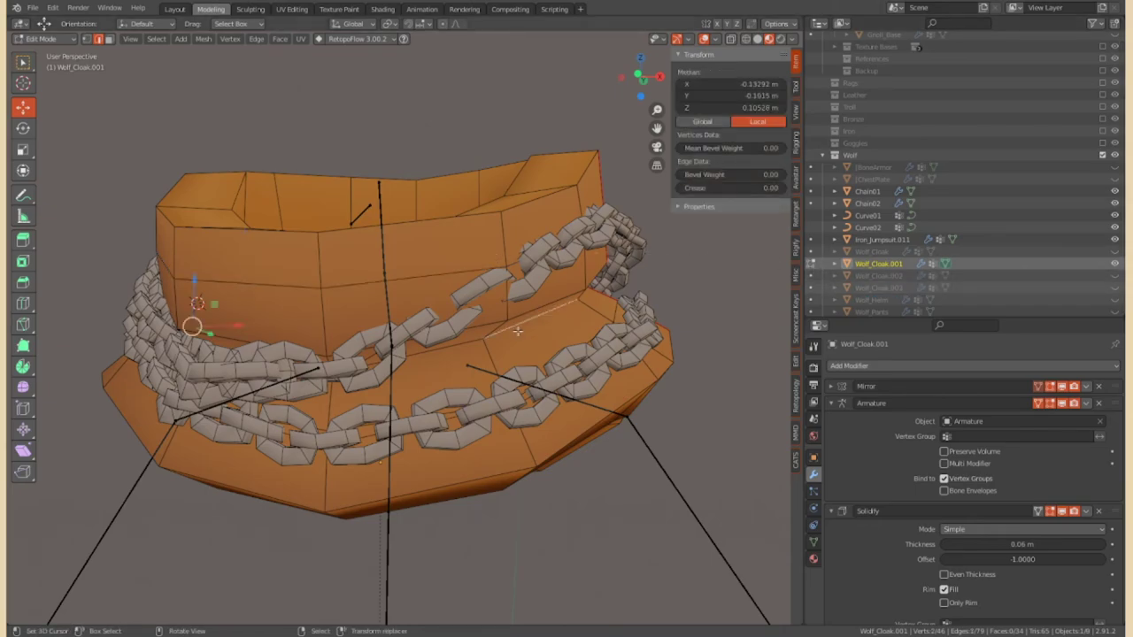
left_click_drag(1115, 209, 1116, 190)
Merge collar vertices by distance, separate the edge loop and convert it to a curve
key("m")
left_click(502, 306)
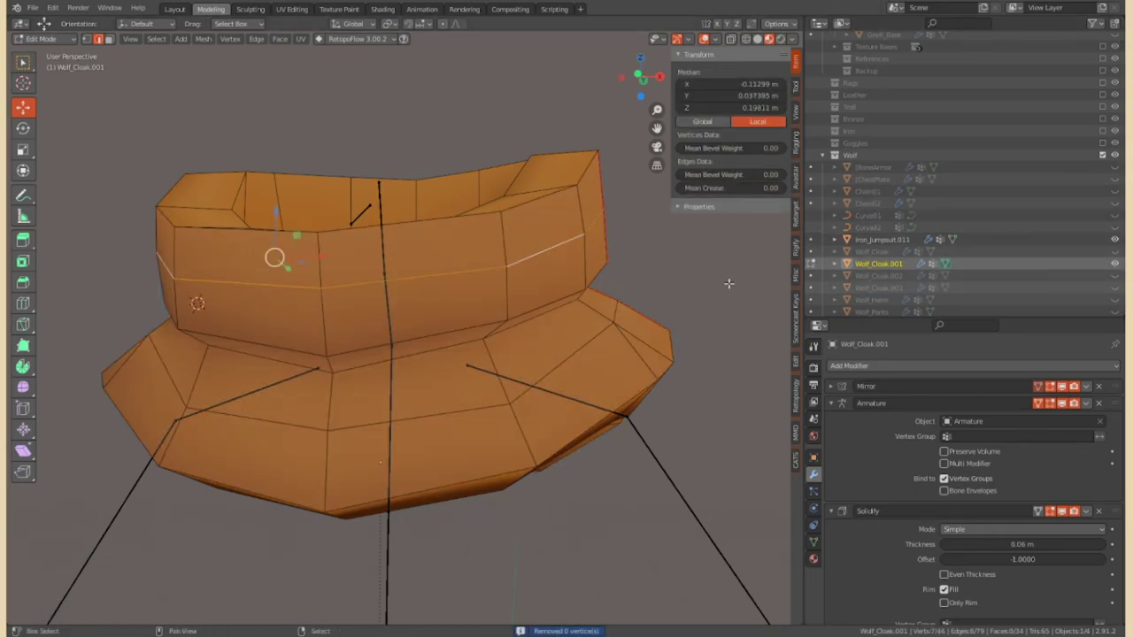
key("alt+a")
key("Tab")
key("h")
left_click(285, 285)
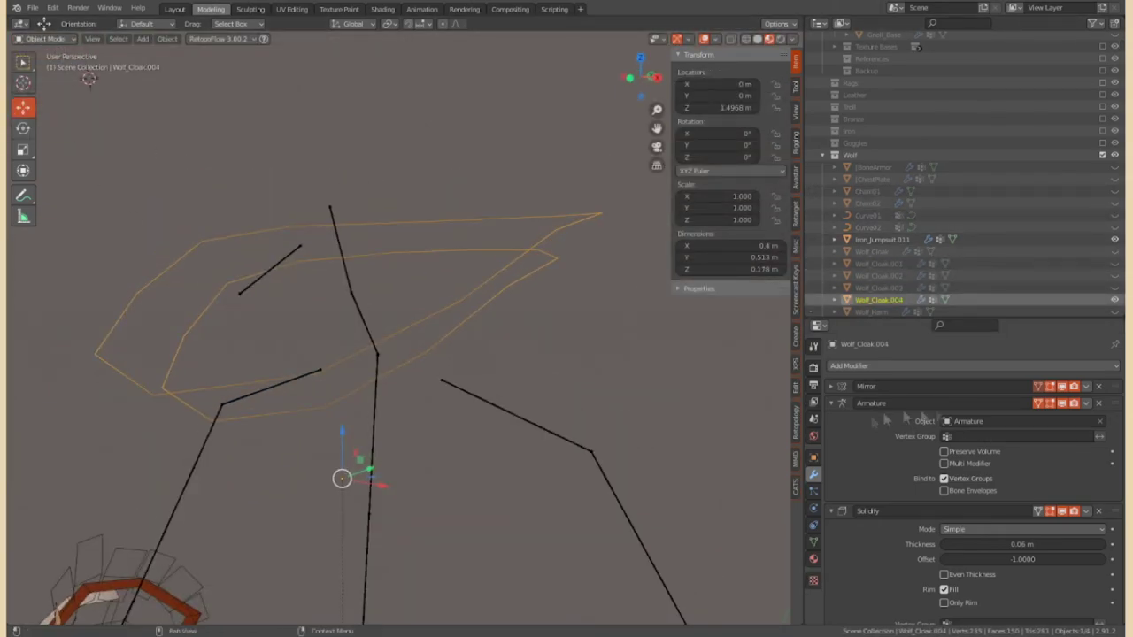
key("F3")
key("Return")
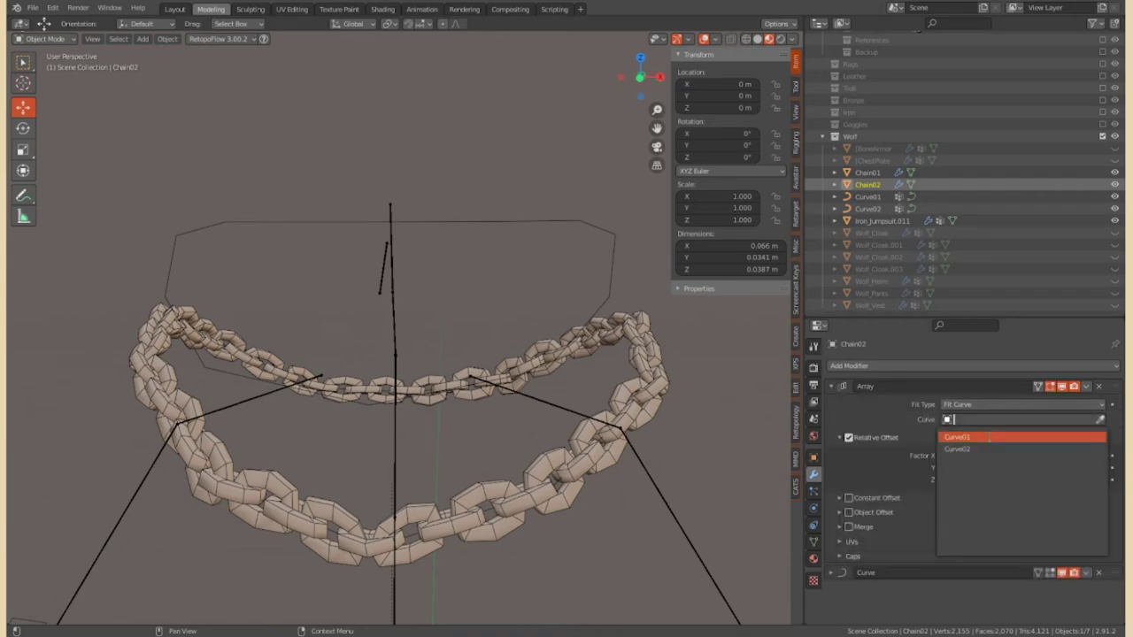
Apply rotation and scale to Curve02 and reset its origin
left_click(868, 208)
key("KP_1")
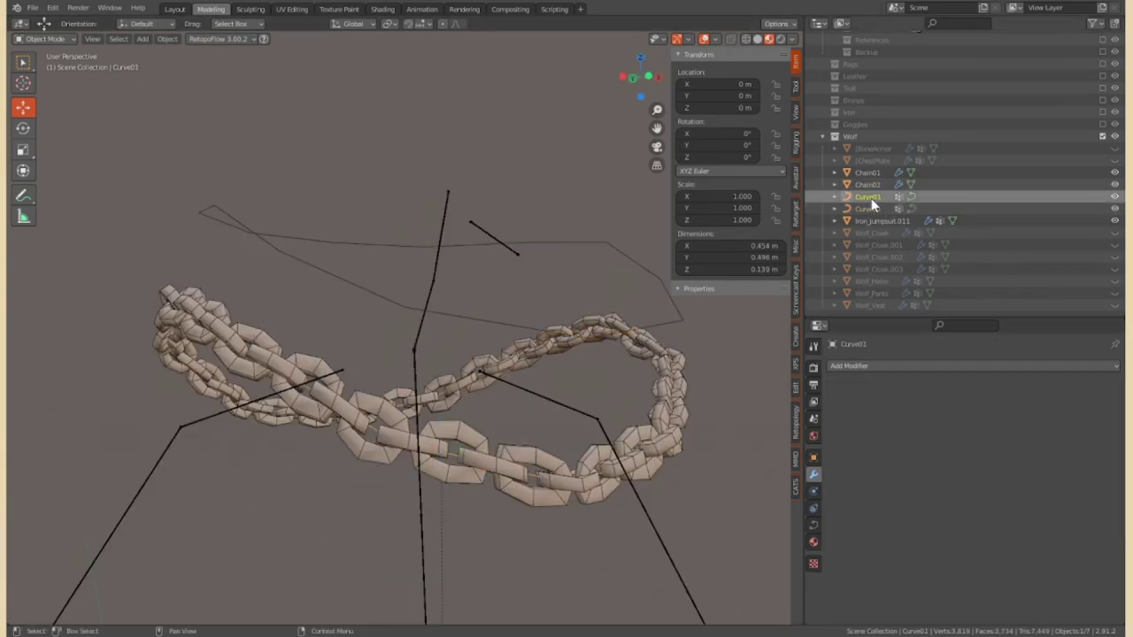
scroll(396, 354, "down", 5)
key("ctrl+a")
left_click(514, 337)
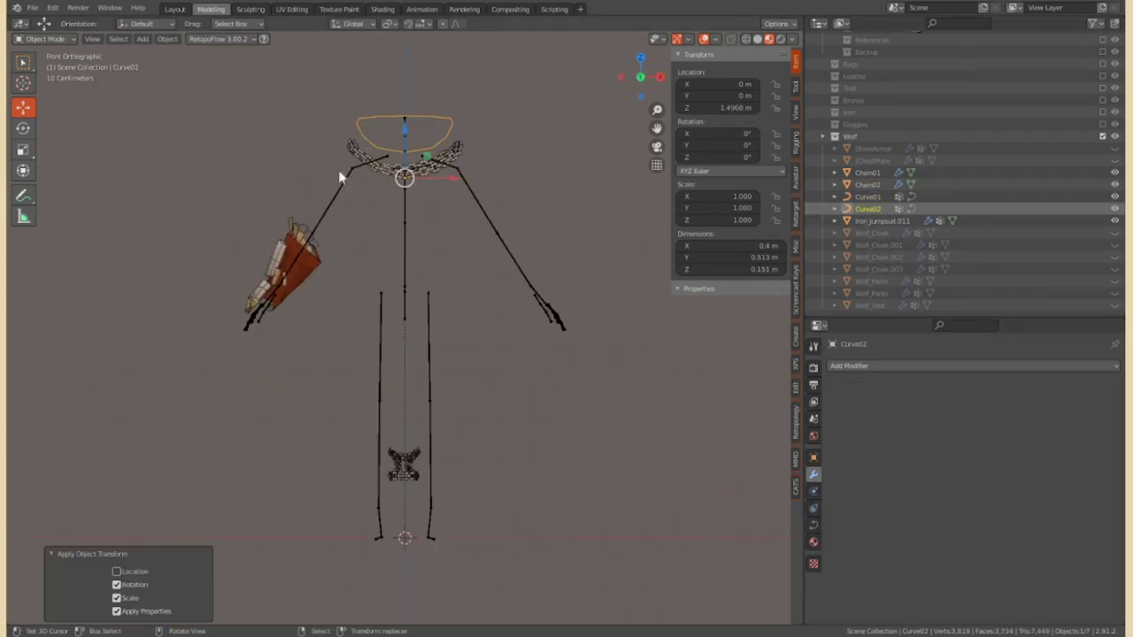
left_click(167, 39)
left_click(337, 93)
Unhide the cloak collar and start moving Curve02's points to lift Chain02
middle_click_drag(420, 338, 500, 328)
scroll(501, 327, "up", 5)
scroll(500, 328, "down", 3)
scroll(417, 299, "down", 2)
left_click(1115, 232)
left_click(1114, 244)
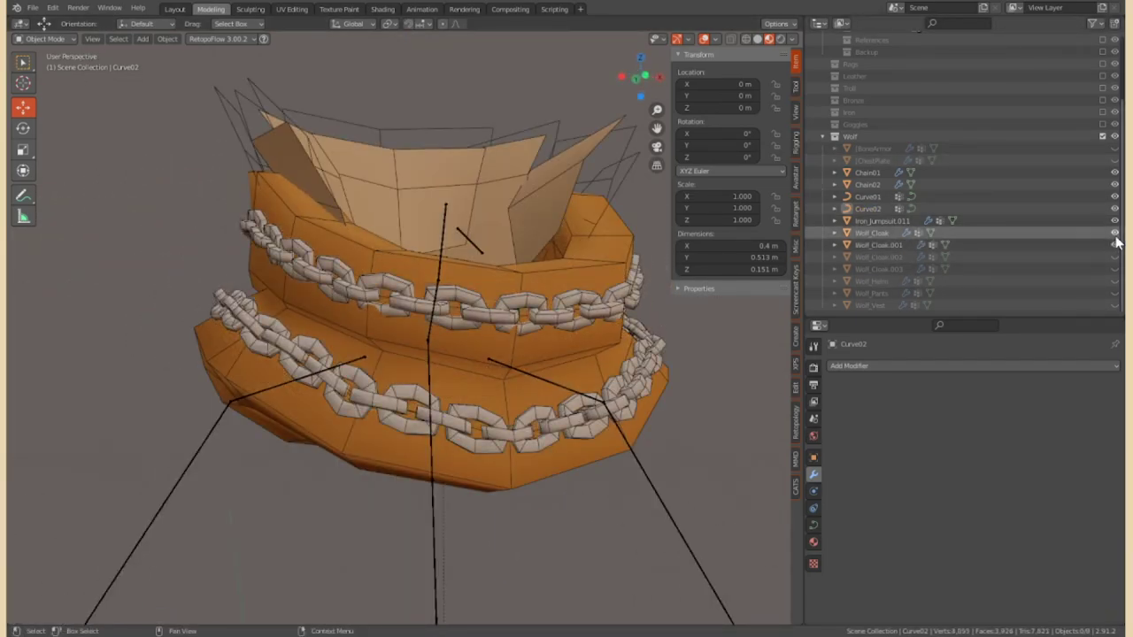
left_click(1115, 233)
left_click(868, 208)
key("Tab")
left_click(336, 292)
mouse_move(368, 300)
middle_mouse_down()
mouse_move(337, 292)
mouse_move(372, 346)
middle_mouse_up()
Move a Curve02 control point to reshape the upper chain's path
key("g")
left_click(390, 297)
middle_click_drag(390, 296, 364, 224)
left_click_drag(365, 224, 372, 228)
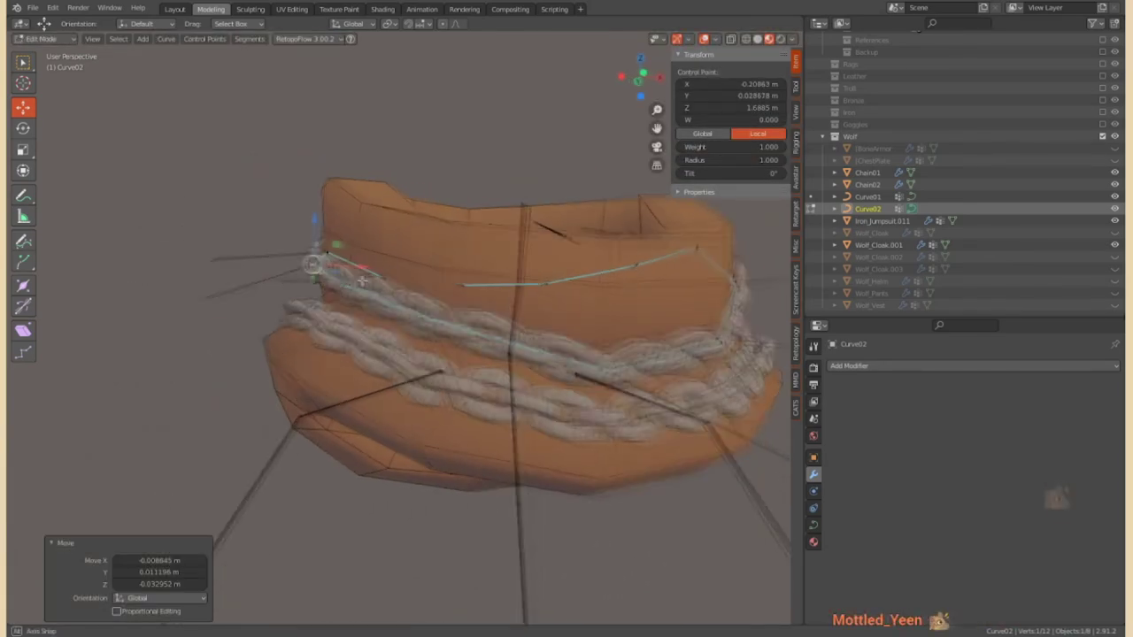
mouse_move(372, 228)
middle_mouse_down()
mouse_move(652, 349)
mouse_move(531, 265)
mouse_move(443, 398)
mouse_move(318, 460)
middle_mouse_up()
left_click_drag(314, 464, 317, 469)
middle_click_drag(318, 468, 390, 309)
Adjust more Curve02 points so Chain02 hugs the collar, then review its fit
key("g")
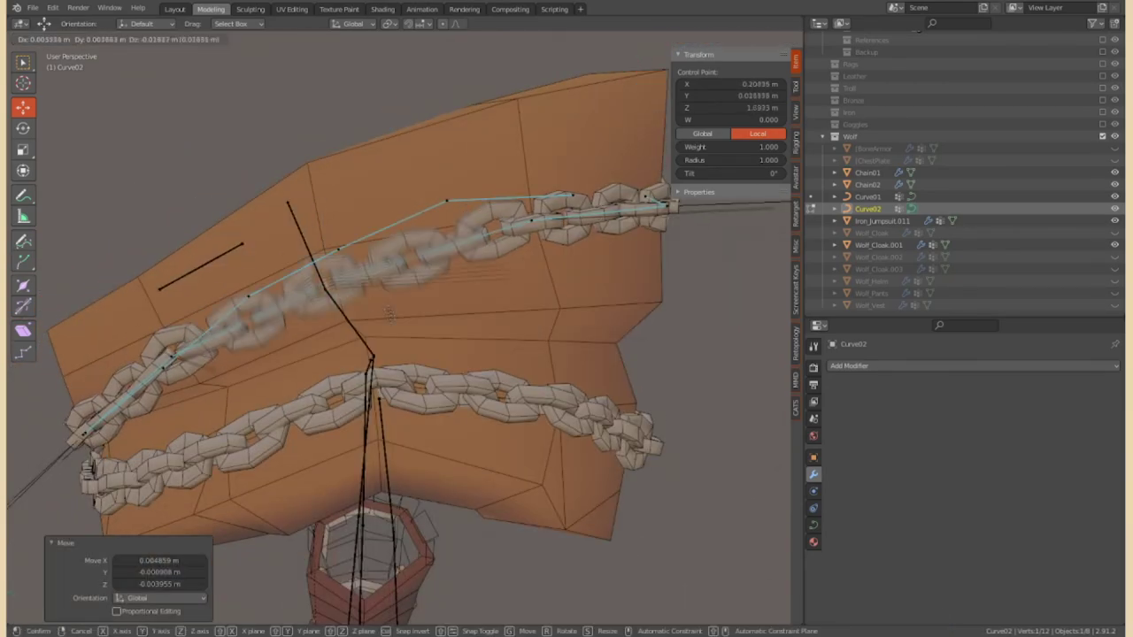
middle_click_drag(547, 259, 443, 292)
left_click_drag(367, 256, 370, 258)
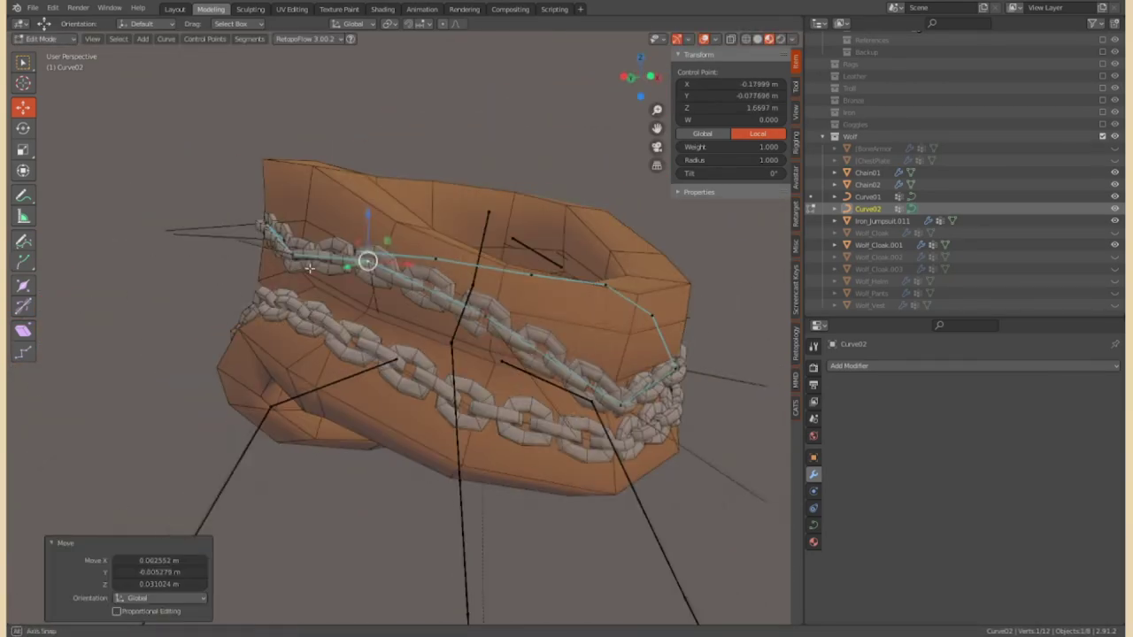
middle_click_drag(370, 258, 341, 308)
mouse_move(340, 362)
middle_mouse_down()
mouse_move(240, 240)
mouse_move(191, 270)
middle_mouse_up()
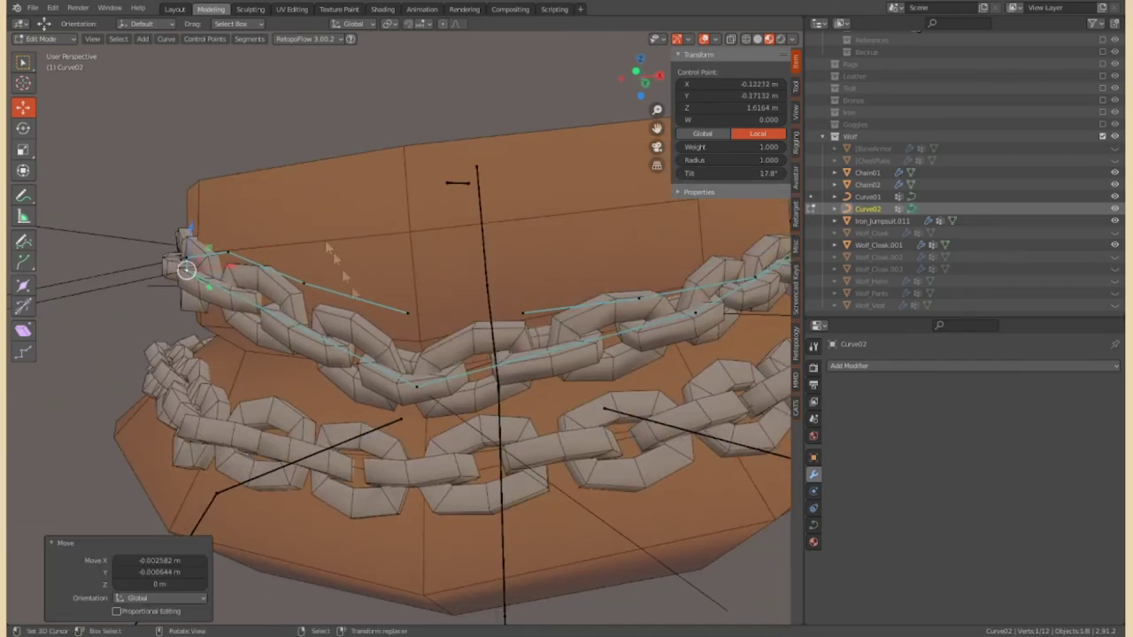
middle_click_drag(352, 292, 577, 350)
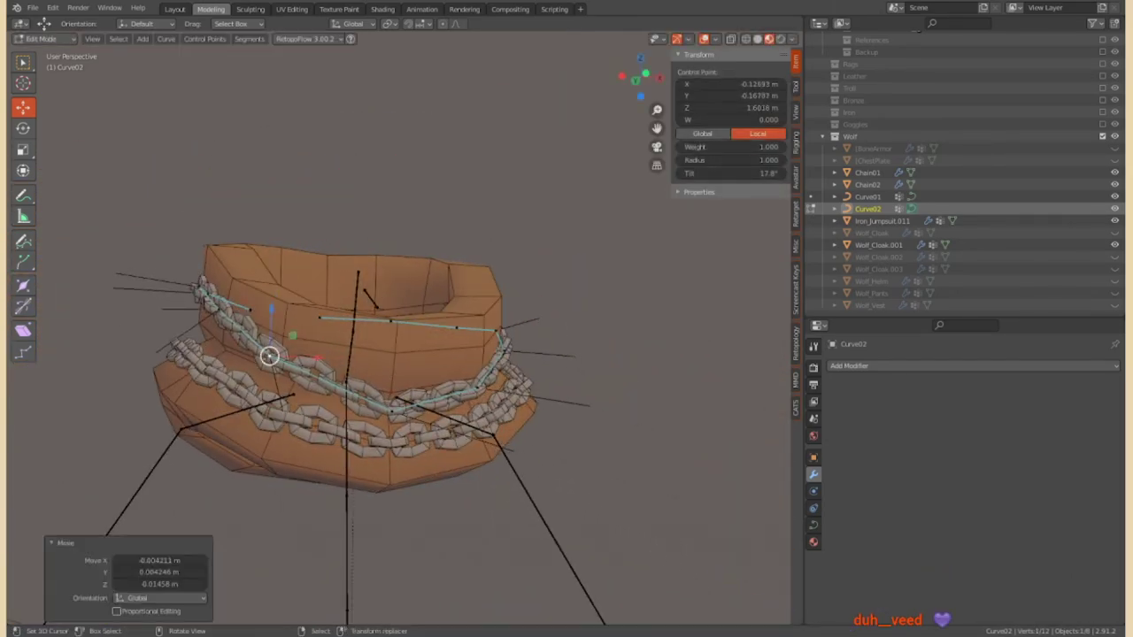
middle_click_drag(277, 373, 582, 434)
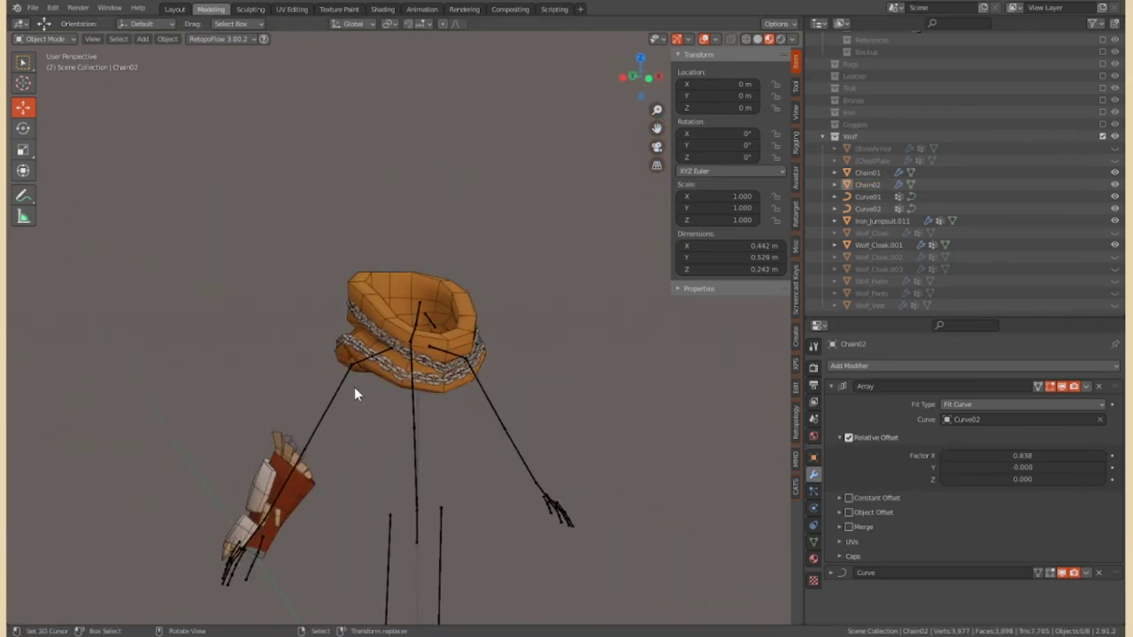
Apply Chain01's Array modifier to its mesh and add a Data Transfer modifier
left_click(870, 198)
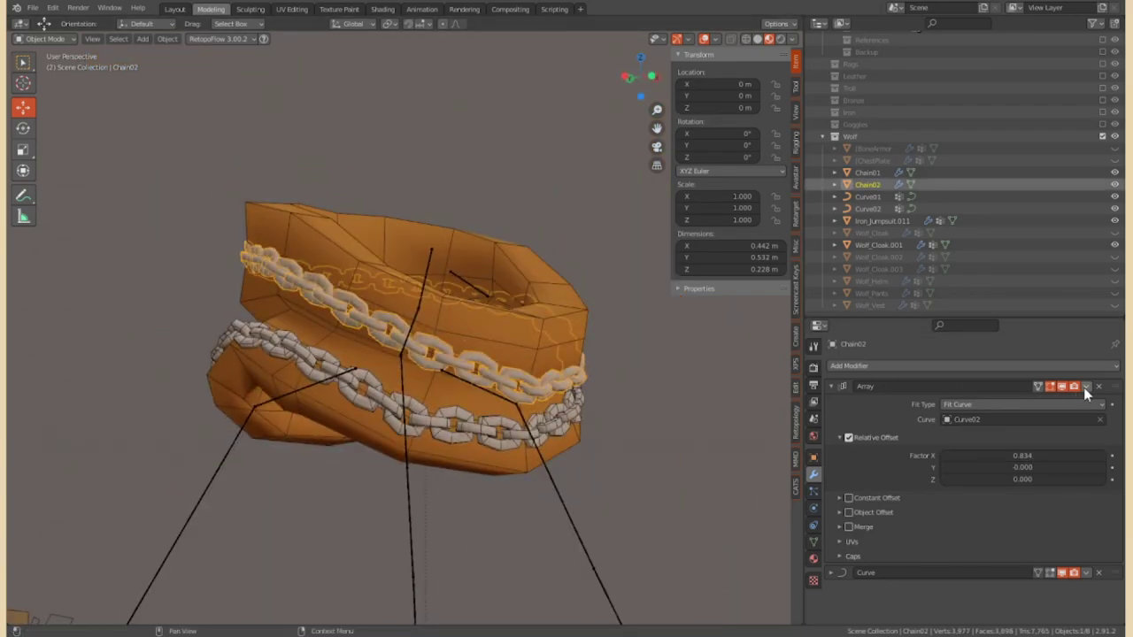
left_click(1086, 387)
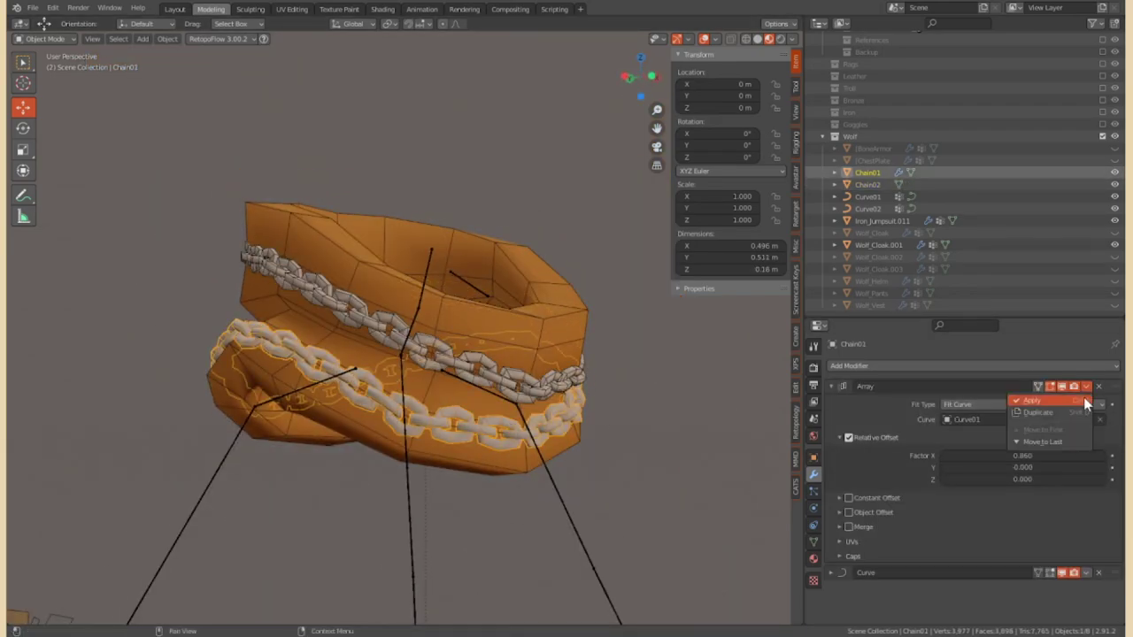
left_click(1086, 401)
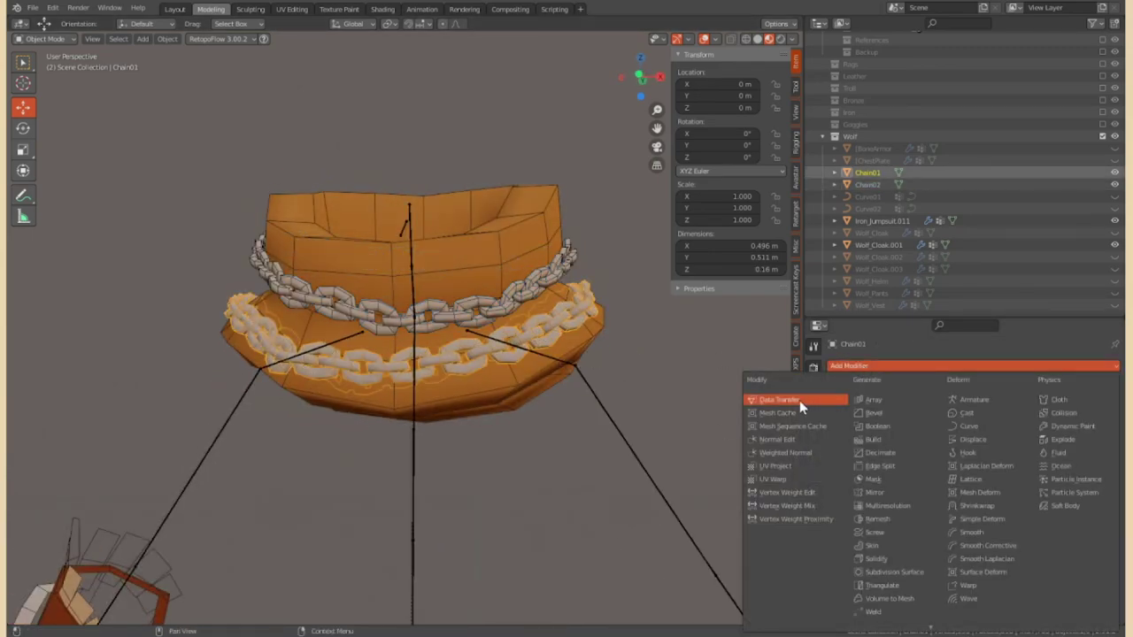
left_click(882, 246)
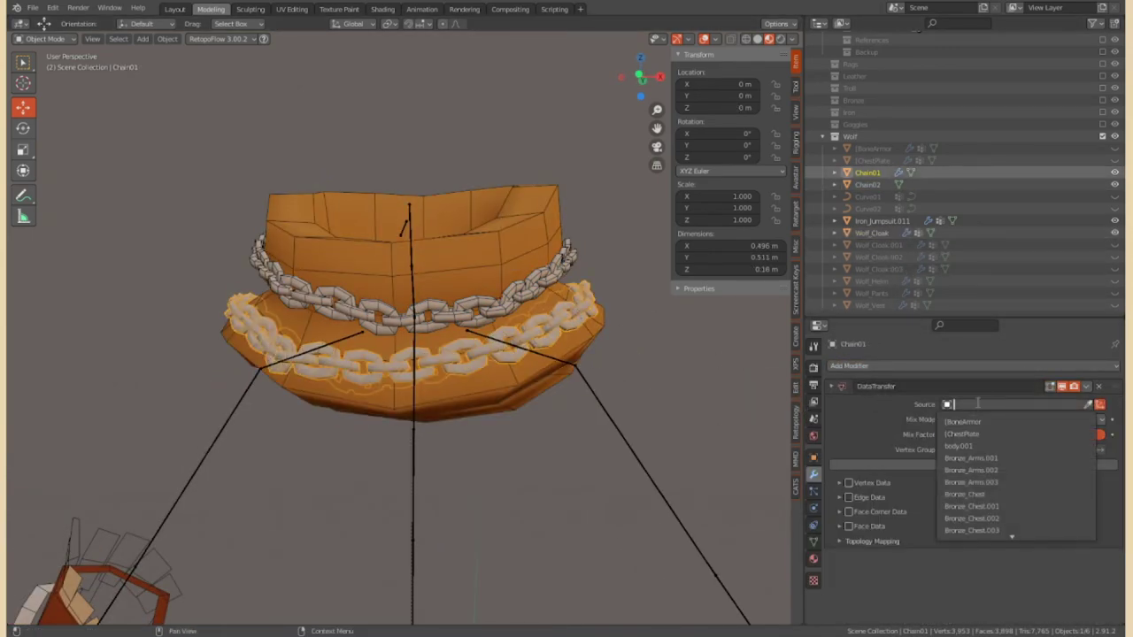
Set the Data Transfer source to Wolf_Cloak and copy the modifier to Chain02
key("Return")
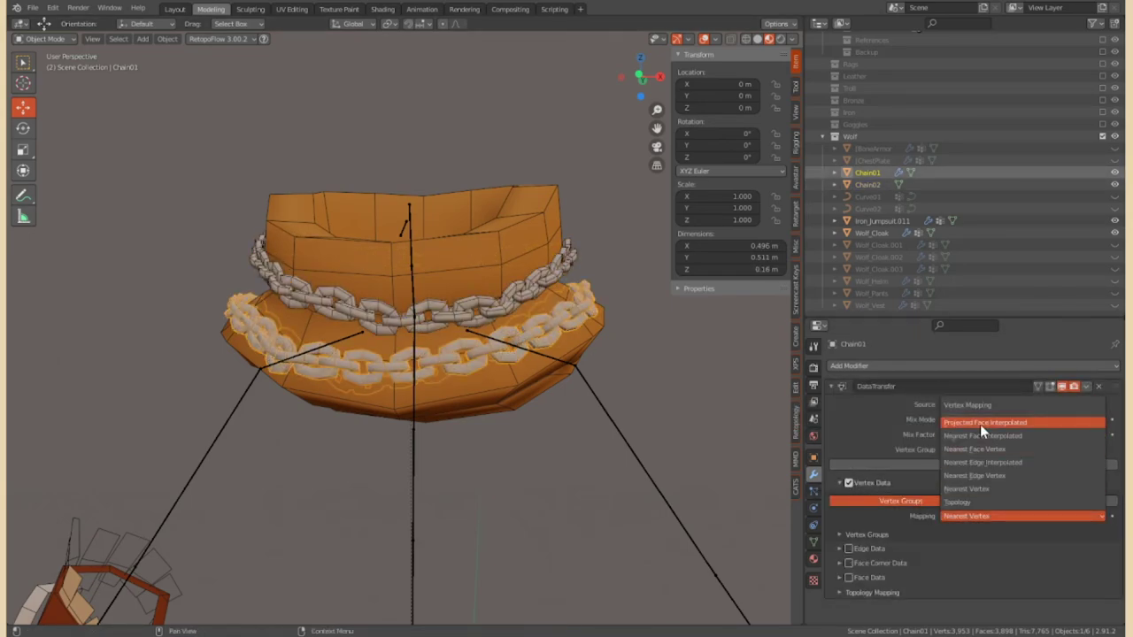
left_click(535, 312, "shift")
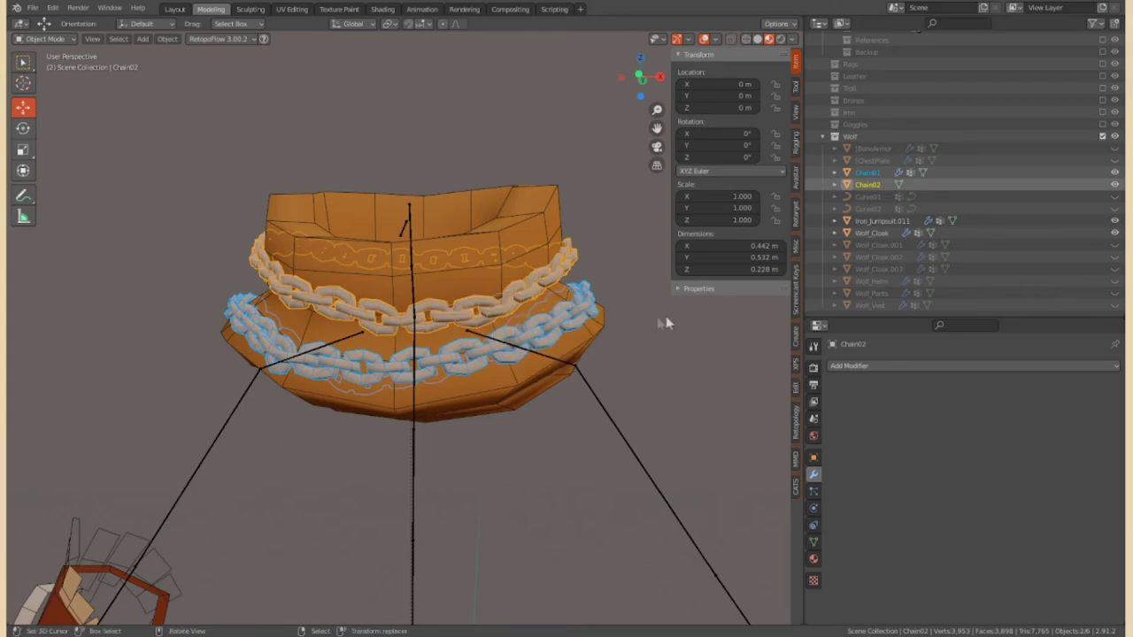
right_click(508, 313)
left_click(500, 374)
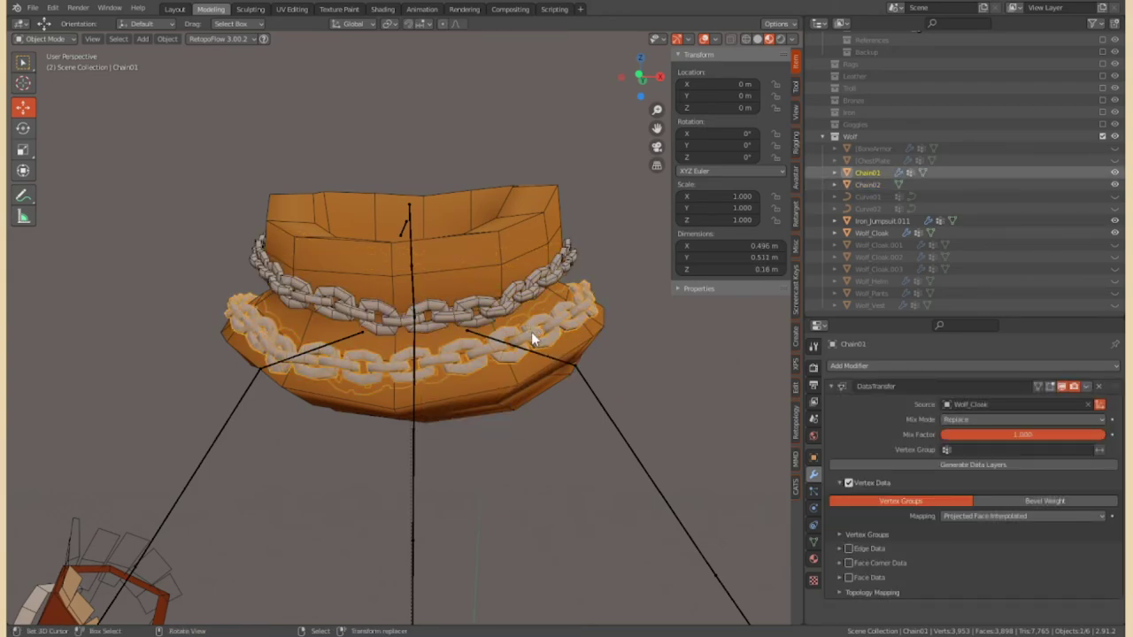
right_click(530, 331)
left_click(529, 331)
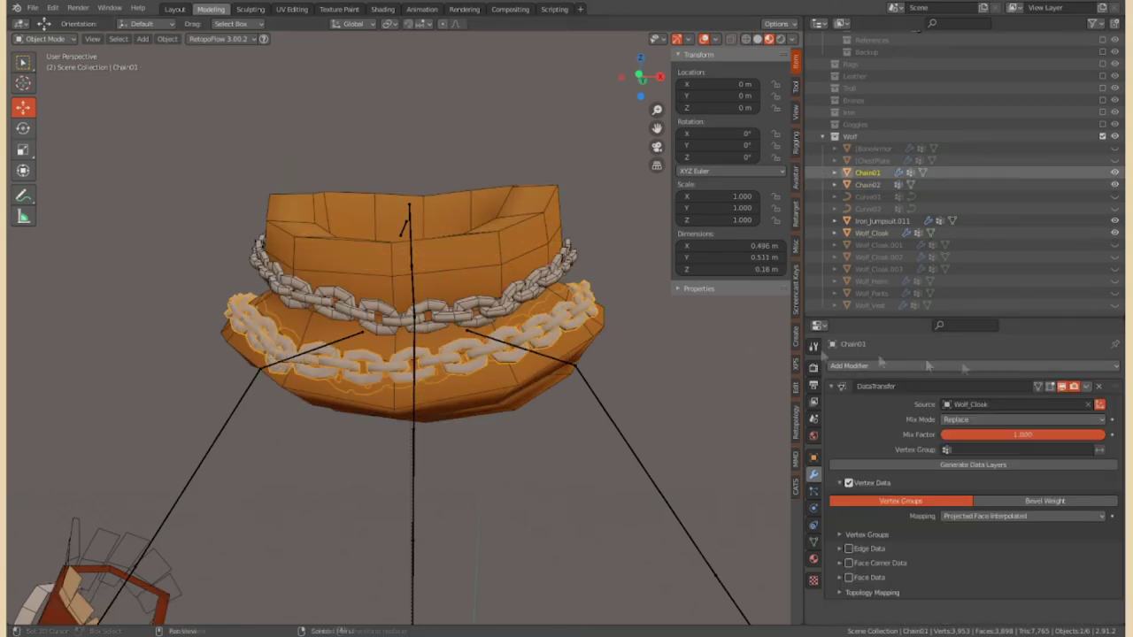
Parent both chains to the character's armature with Ctrl+P
left_click(486, 336)
key("ctrl+Tab")
left_click(292, 356)
left_click(381, 359, "shift")
key("ctrl+p")
left_click(412, 357)
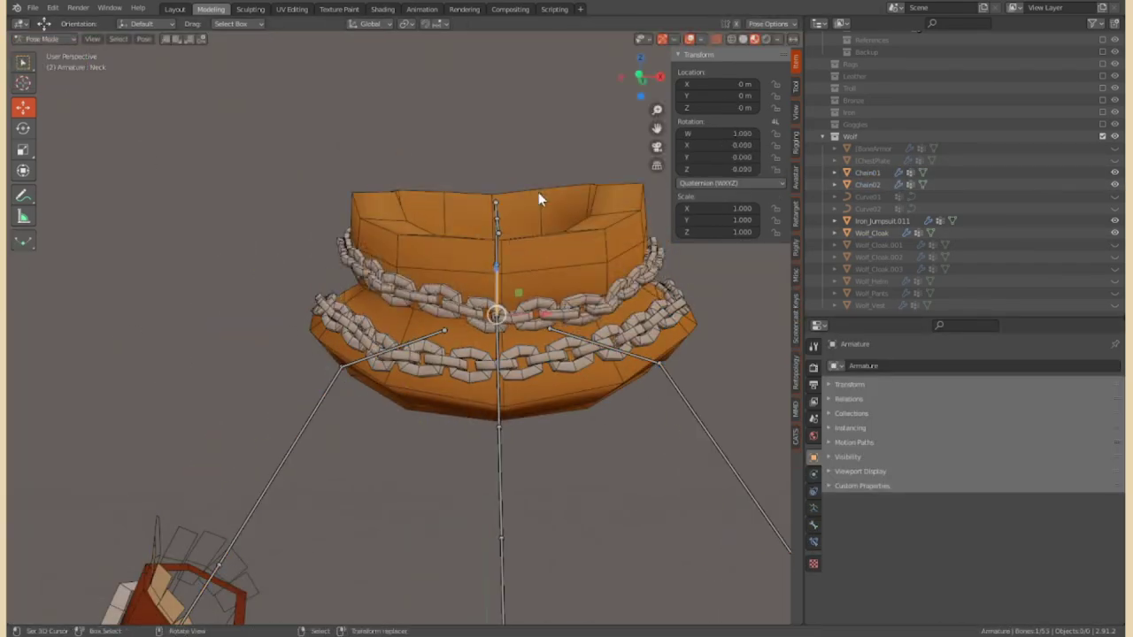
Rotate the RightArm bone to test the chains, then reset the pose to rest
left_click(279, 461)
key("r")
key("Escape")
key("a")
key("ctrl+Tab")
middle_click_drag(99, 97, 266, 177)
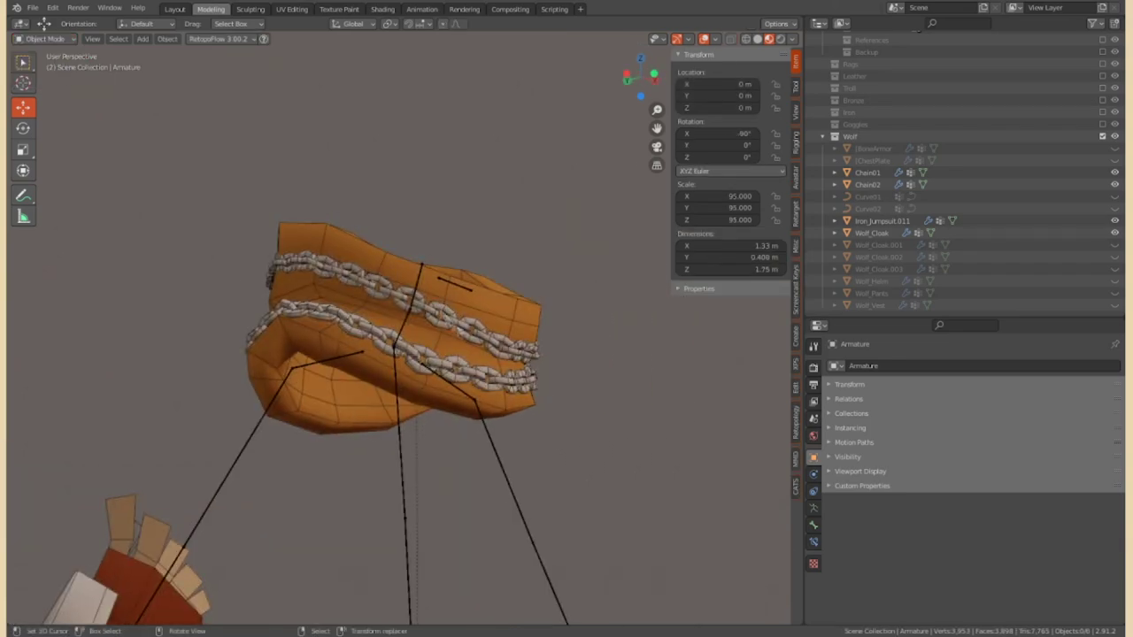
Select Chain02 with Wolf_Cloak and run Transfer Weights in Weight Paint mode
left_click(405, 266)
left_click(44, 39)
left_click(45, 102)
left_click(149, 39)
left_click(172, 182)
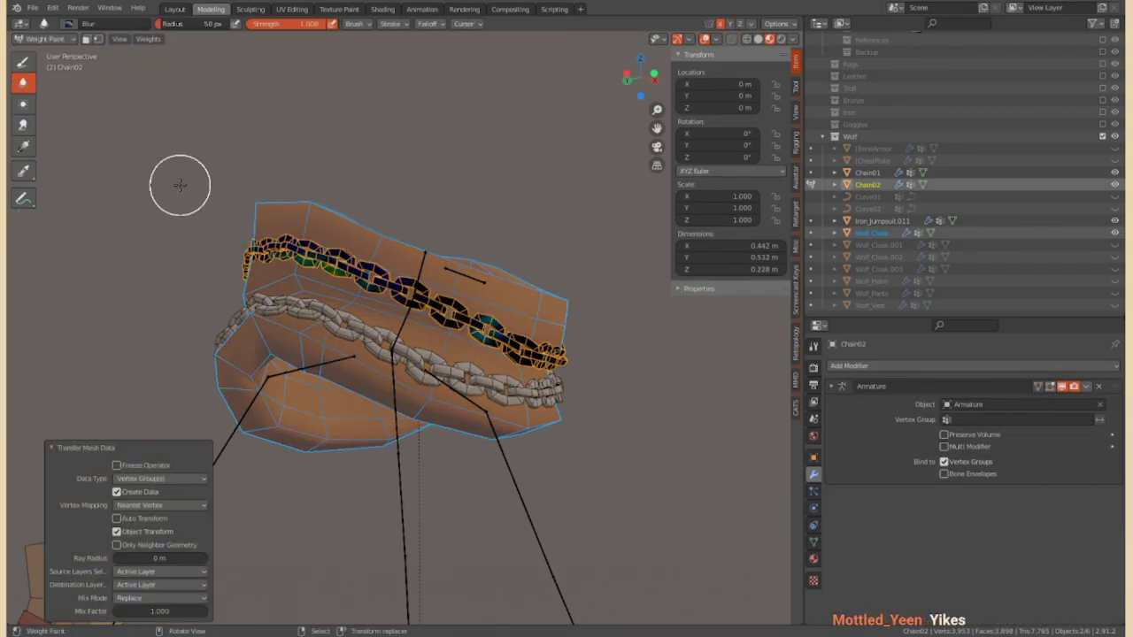
key("ctrl+Tab")
mouse_move(221, 186)
middle_mouse_down()
mouse_move(338, 261)
mouse_move(201, 163)
middle_mouse_up()
key("ctrl+Tab")
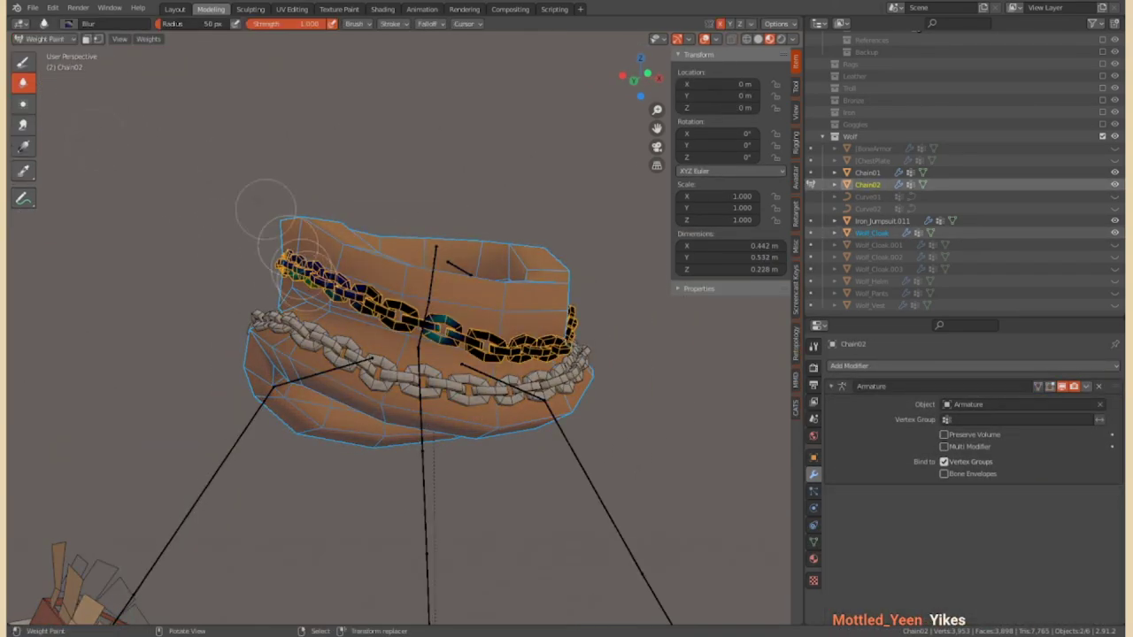
Switch vertex mapping to Nearest Face Interpolated and inspect the Spine1, Head and Neck weights
left_click(149, 39)
left_click(173, 266)
left_click(160, 504)
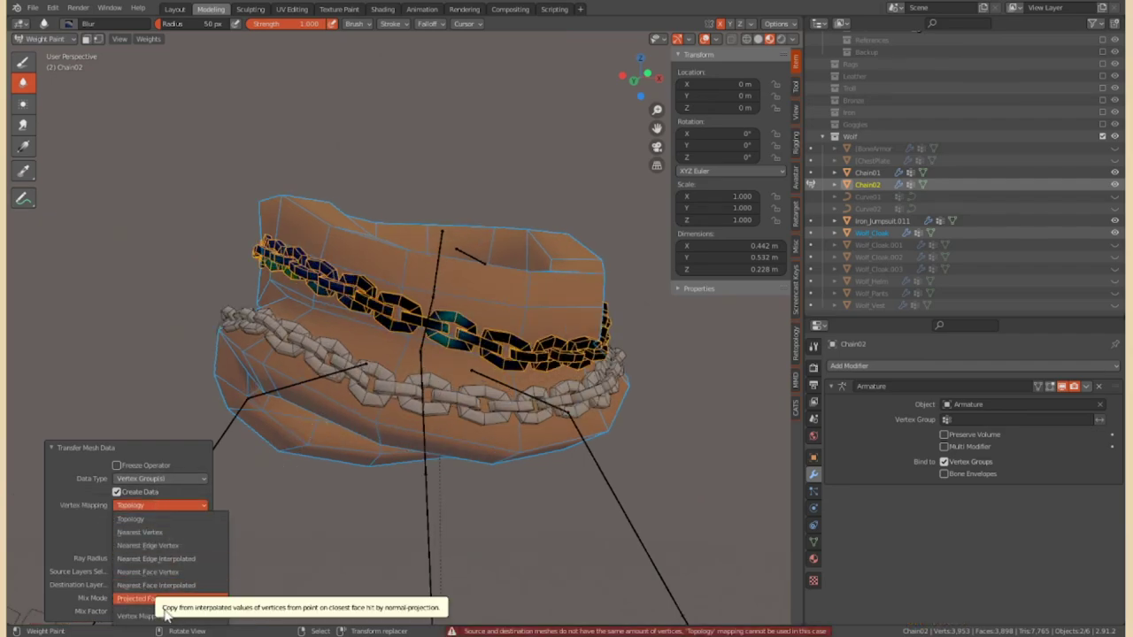
left_click(813, 542)
left_click(865, 406)
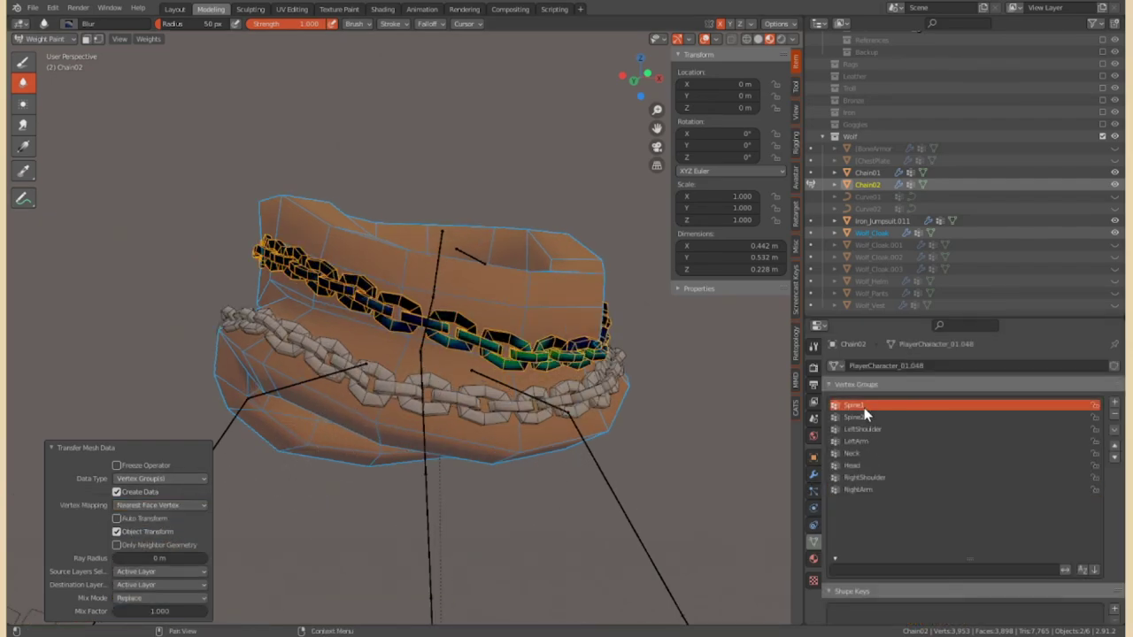
left_click(177, 599)
middle_click_drag(443, 531, 496, 513)
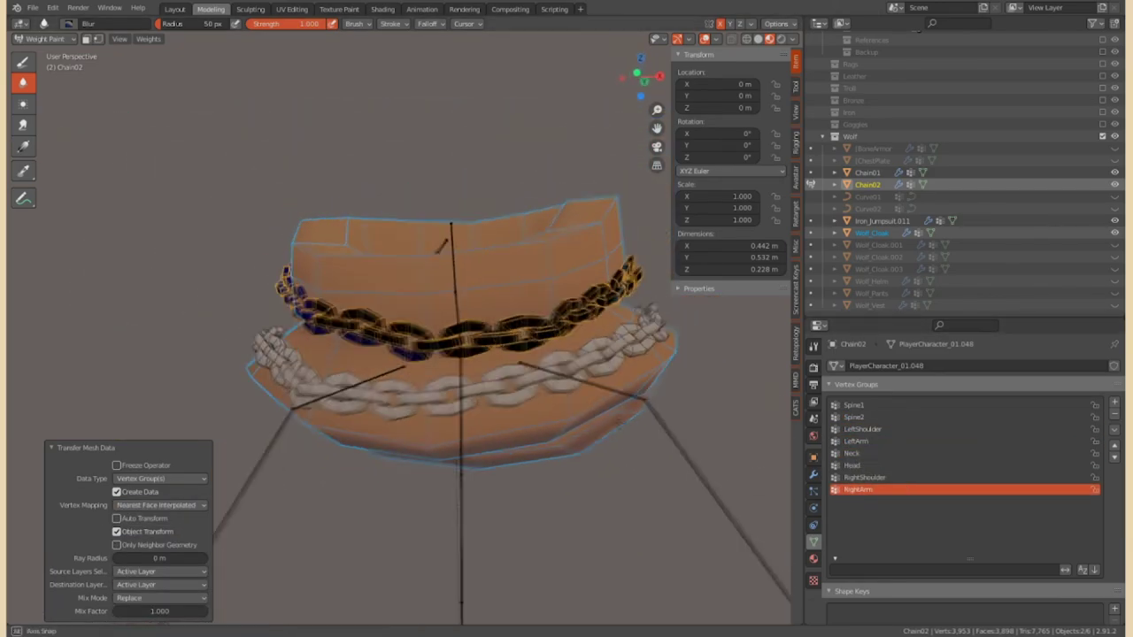
left_click(871, 464)
left_click(871, 453)
middle_click_drag(443, 398, 371, 381)
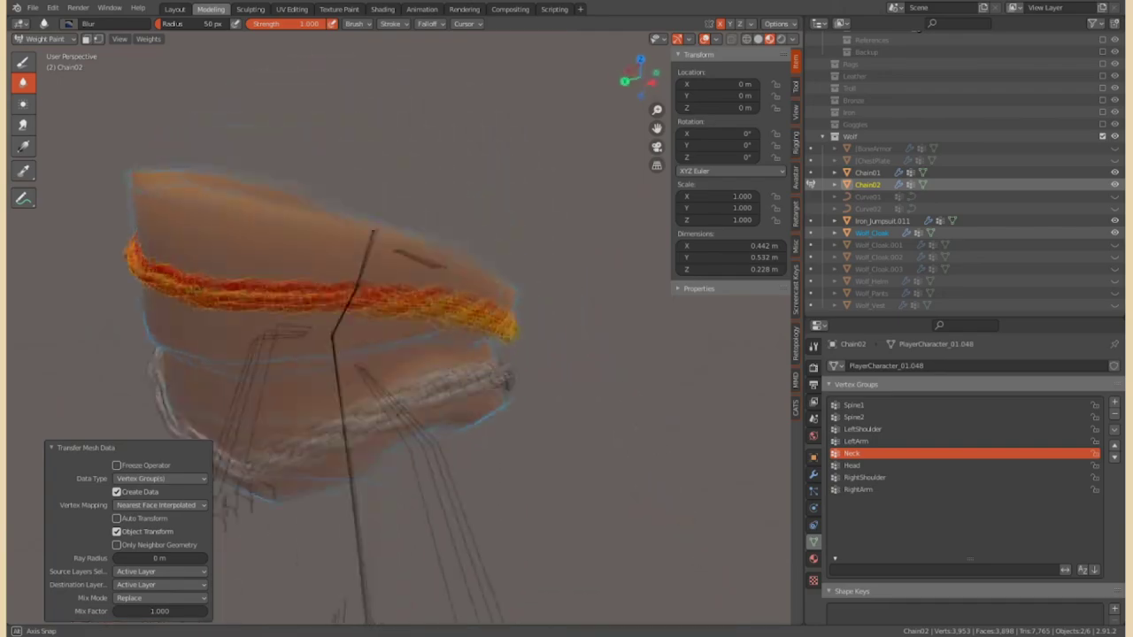
Set the transfer's source layers to By Name and destination to All Layers
left_click(164, 572)
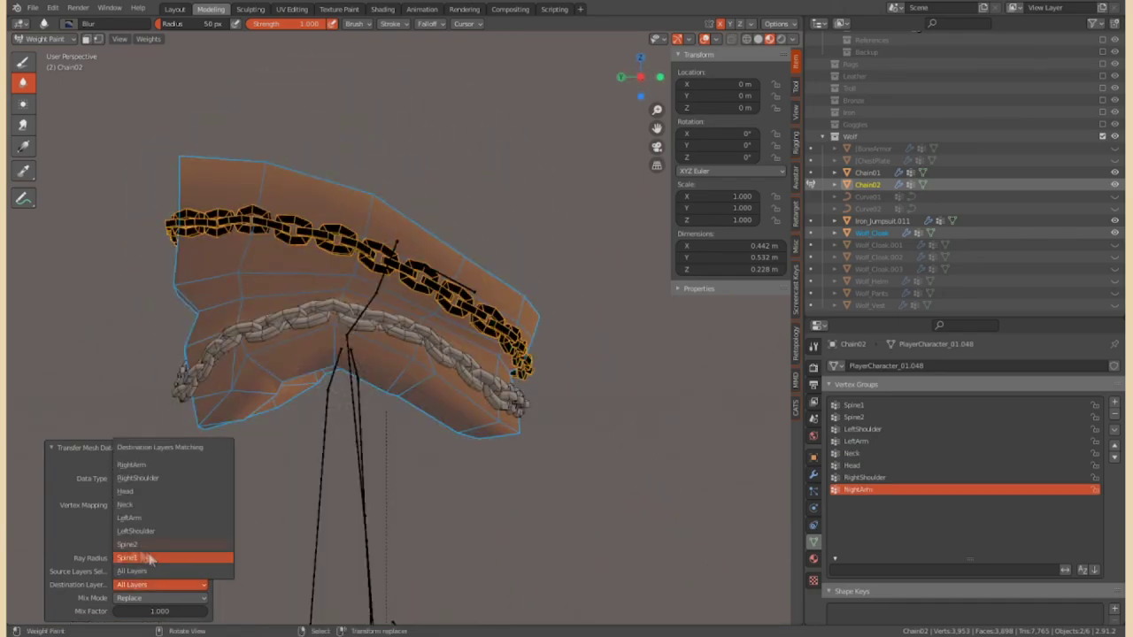
left_click(871, 465)
left_click(871, 453)
mouse_move(495, 389)
middle_mouse_down()
mouse_move(443, 372)
mouse_move(523, 374)
middle_mouse_up()
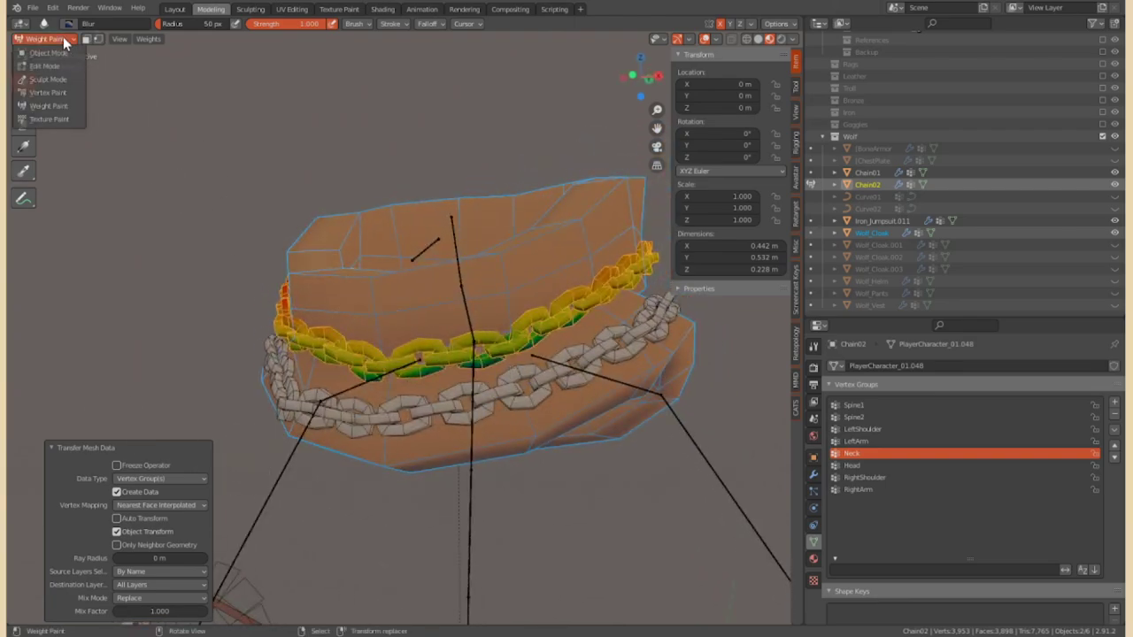
Rerun Transfer Weights on the merged chain using Nearest Face Interpolated mapping
left_click(49, 52)
left_click(45, 39)
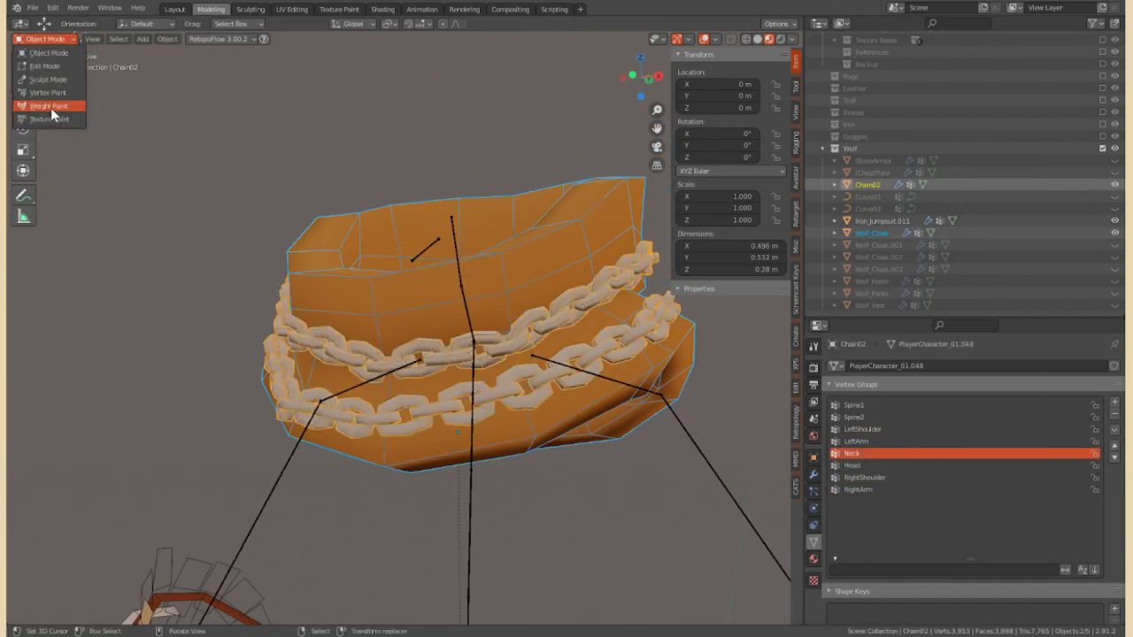
left_click(49, 105)
left_click(148, 39)
left_click(159, 199)
left_click(148, 505)
left_click(147, 518)
left_click(160, 505)
left_click(165, 587)
Check the RightArm weights and make the Neck group active for painting
left_click(867, 464)
scroll(892, 460, "up", 5, "ctrl")
scroll(890, 460, "up", 1, "ctrl")
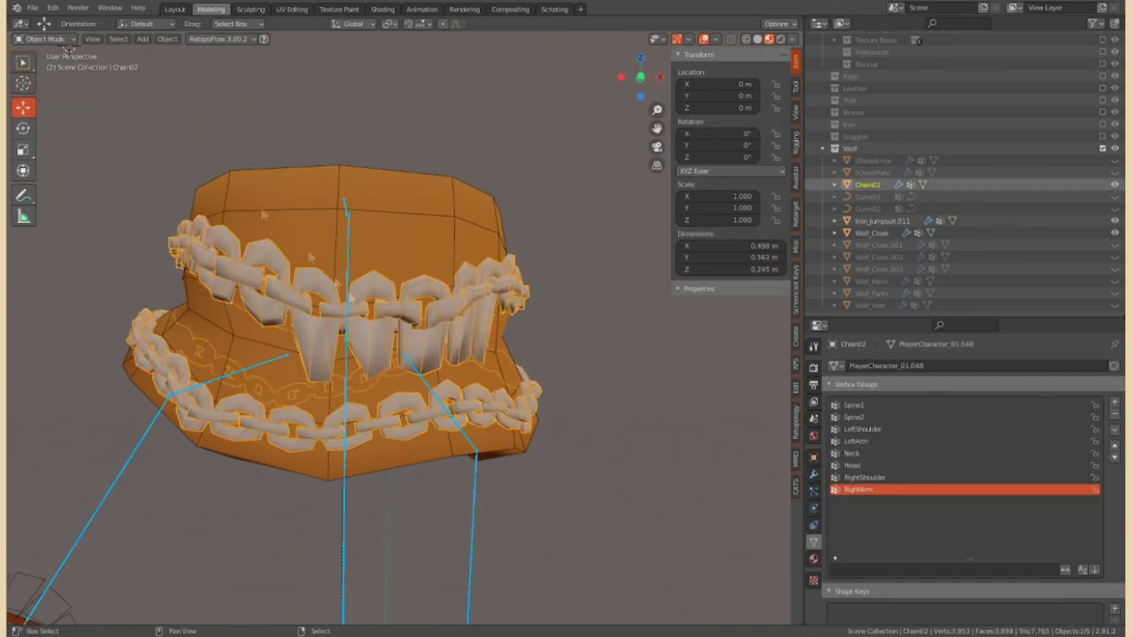
left_click(51, 105)
left_click(885, 453)
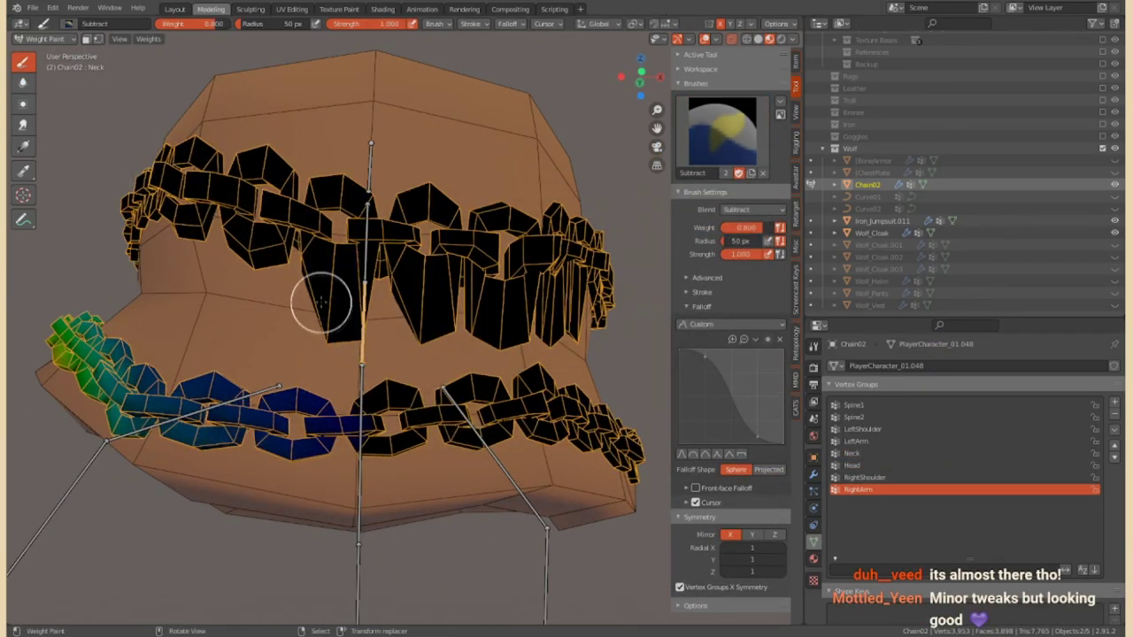
Inspect the RightShoulder weights and set the brush falloff to project onto the surface
left_click(864, 477)
middle_click_drag(291, 235, 374, 189)
left_click(769, 469)
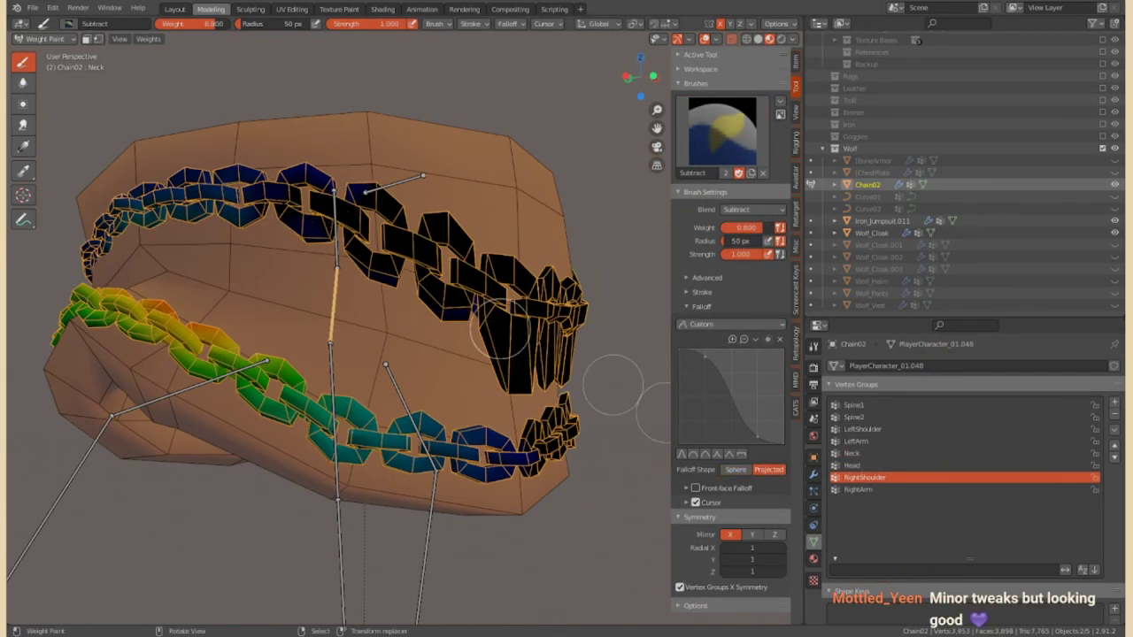
middle_click_drag(613, 384, 487, 284)
middle_click_drag(202, 170, 352, 113)
mouse_move(194, 128)
middle_mouse_down()
mouse_move(189, 266)
mouse_move(398, 221)
middle_mouse_up()
Review the RightArm, LeftArm and LeftShoulder weights on the chains
left_click(858, 490)
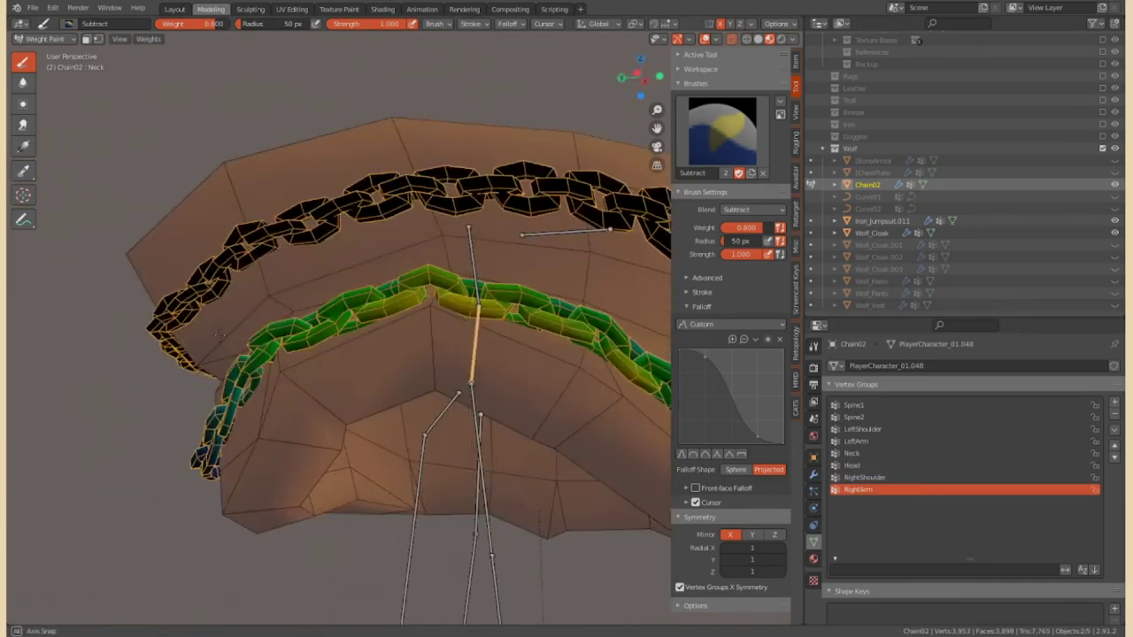
middle_click_drag(469, 266, 450, 324)
left_click(852, 465)
left_click(852, 454)
left_click(856, 441)
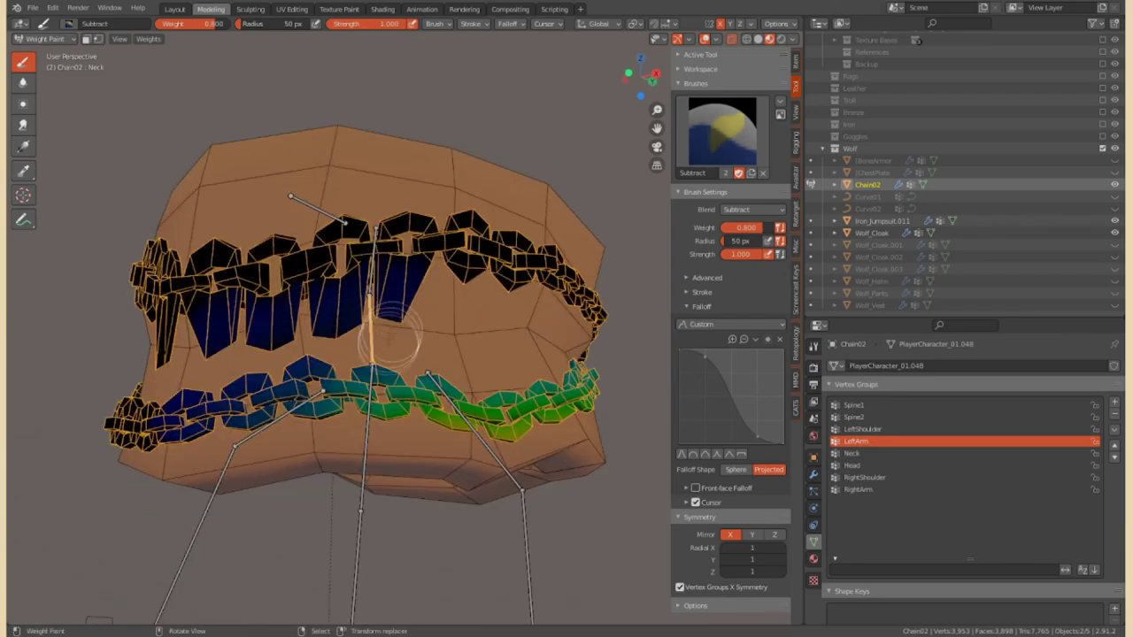
middle_click_drag(254, 337, 301, 265)
left_click(947, 428)
middle_click_drag(316, 164, 368, 225)
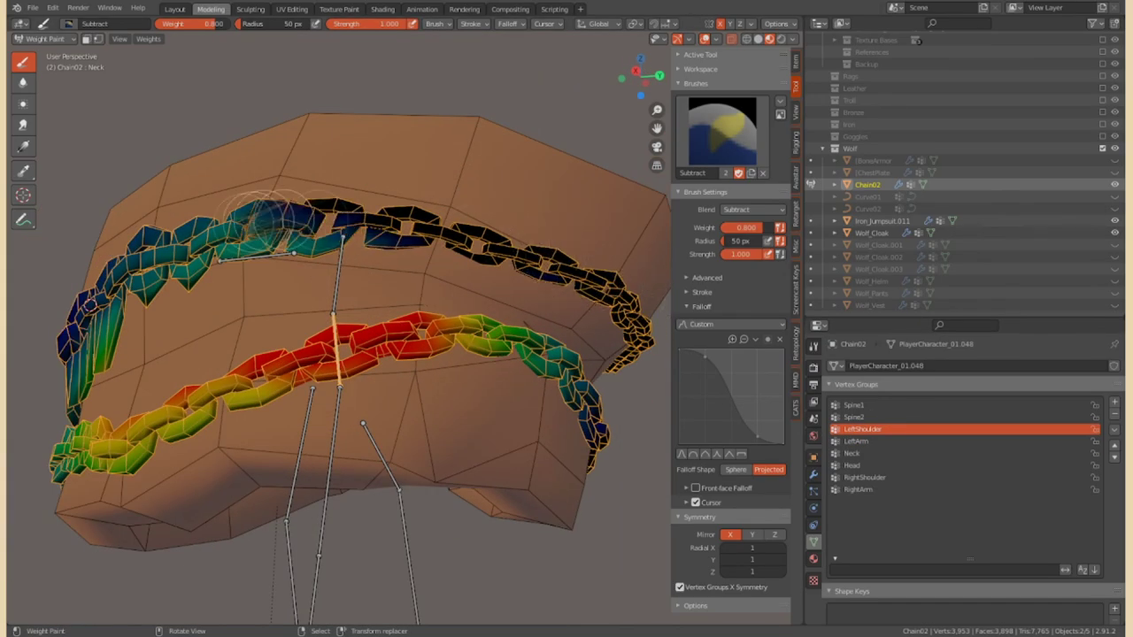
mouse_move(159, 221)
middle_mouse_down()
mouse_move(284, 217)
mouse_move(282, 334)
middle_mouse_up()
Compare the Spine2 and Spine1 weights on the neck chains
scroll(285, 217, "up", 3)
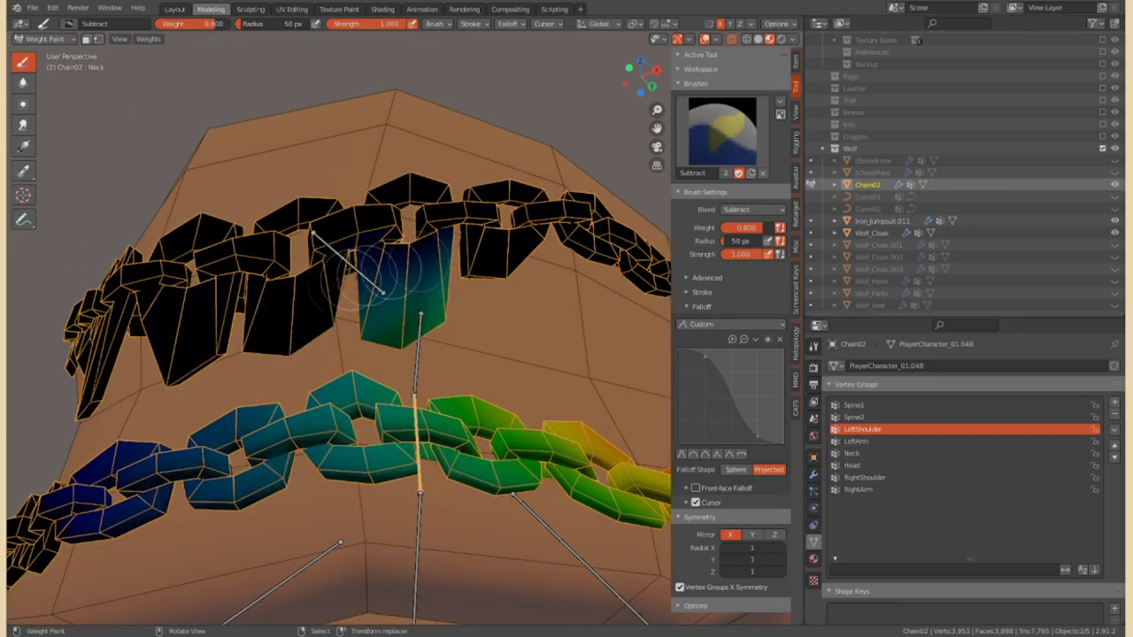
scroll(265, 297, "down", 3)
left_click(853, 417)
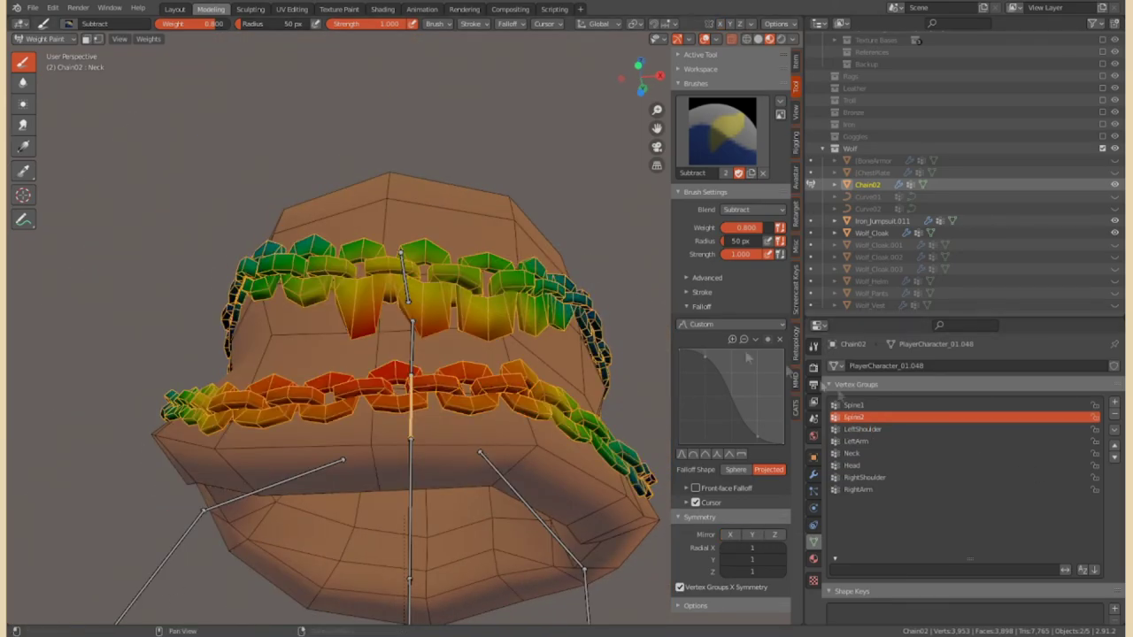
left_click(854, 405)
scroll(416, 248, "up", 3)
scroll(611, 438, "down", 3)
scroll(442, 303, "up", 3)
scroll(416, 274, "down", 3)
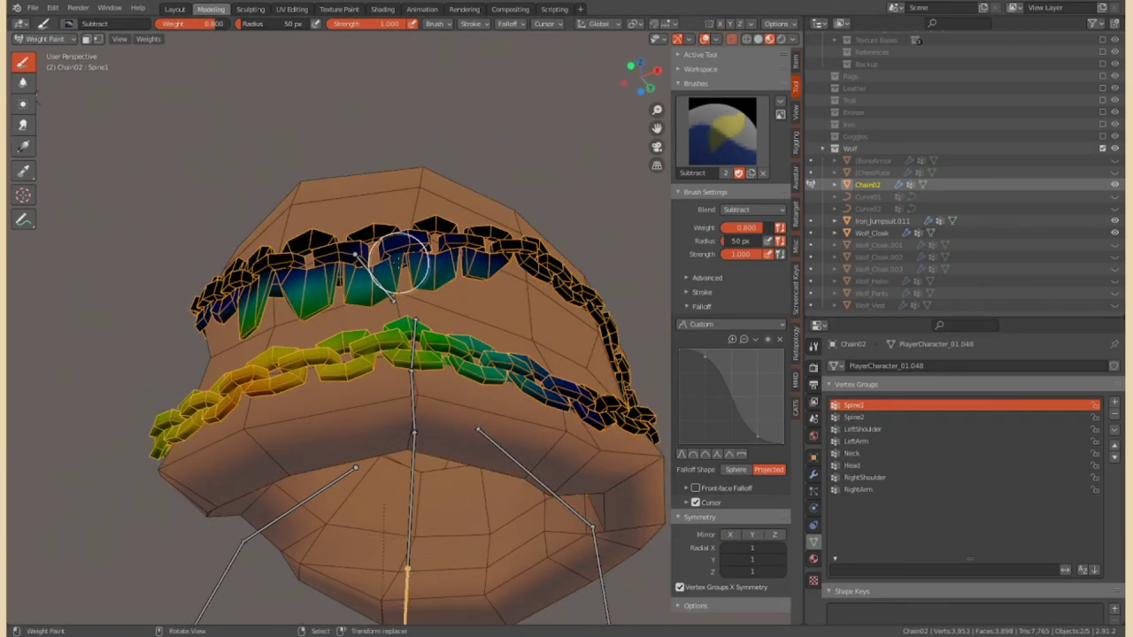
scroll(447, 292, "up", 4)
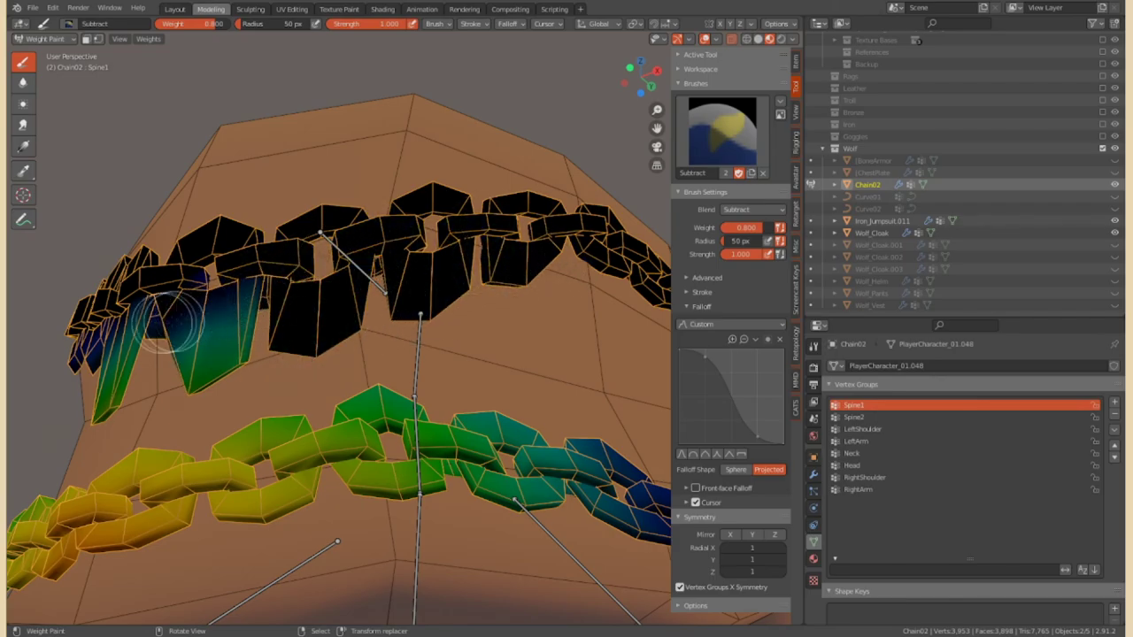
middle_click_drag(204, 354, 434, 301)
scroll(274, 276, "down", 3)
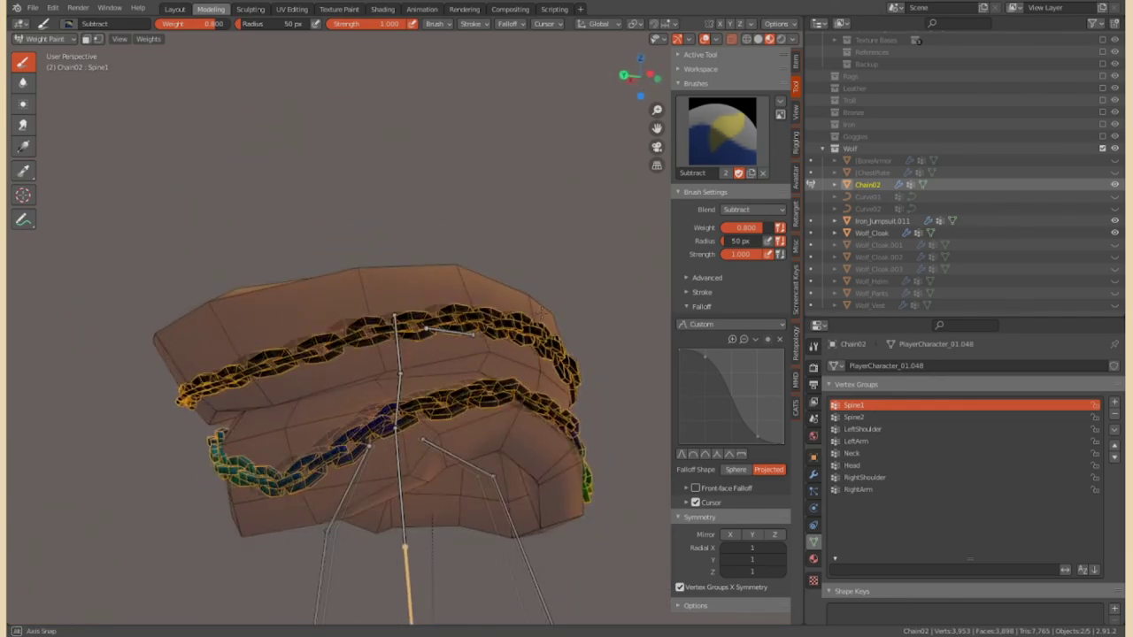
left_click(853, 417)
Paint the Spine2 weights with the Subtract brush, then switch to the Blur brush
left_click(23, 82)
middle_click_drag(380, 316, 513, 314)
scroll(513, 314, "up", 2)
key("shift+space")
key("d")
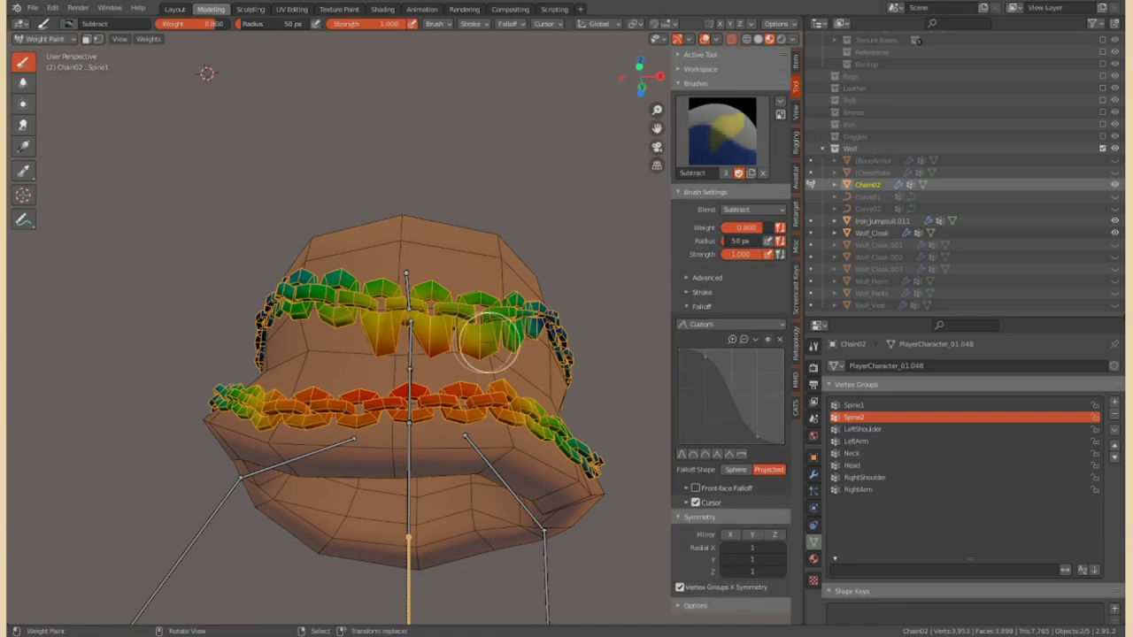
left_click(23, 83)
scroll(336, 320, "down", 2)
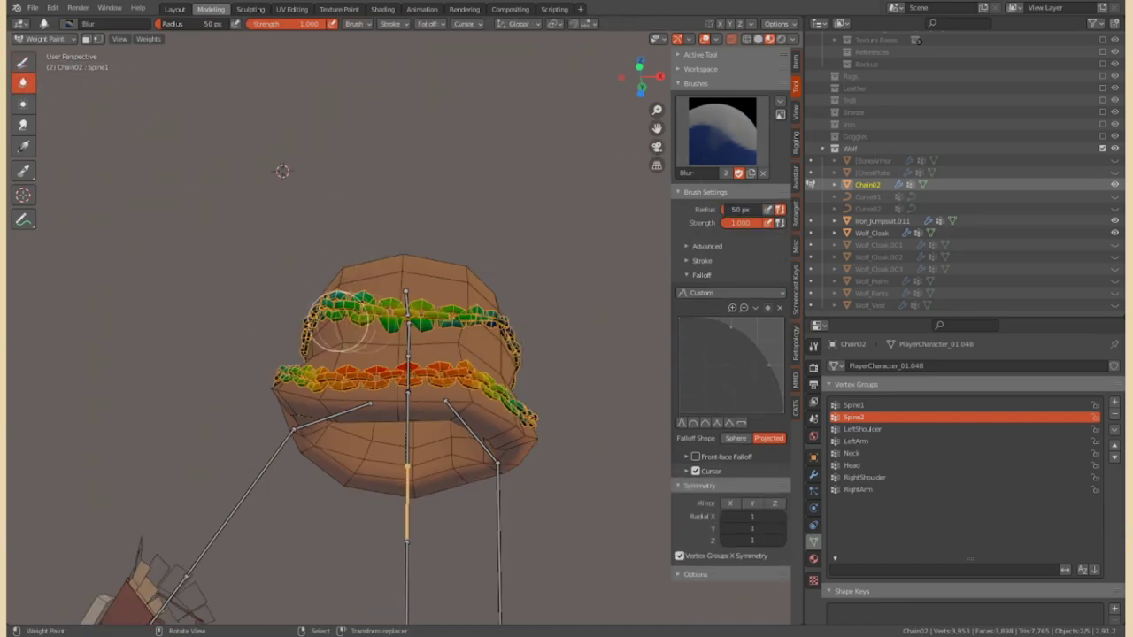
Blur the Neck weights around the collar and recheck the Spine2 weights
left_click(852, 453)
scroll(56, 82, "up", 2)
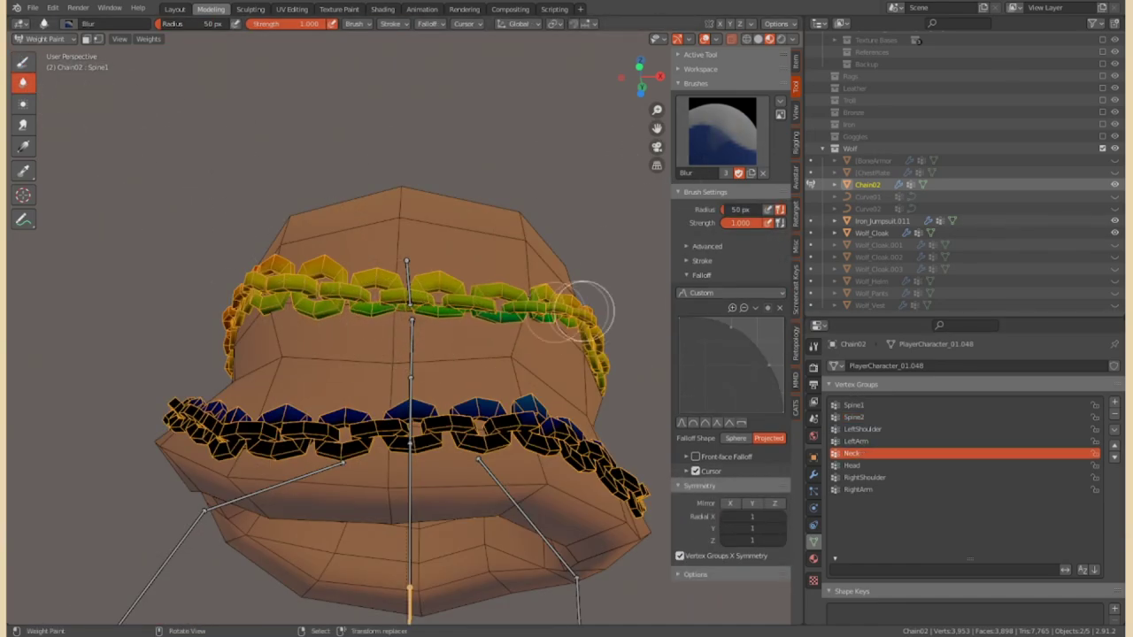
middle_click_drag(367, 304, 233, 324)
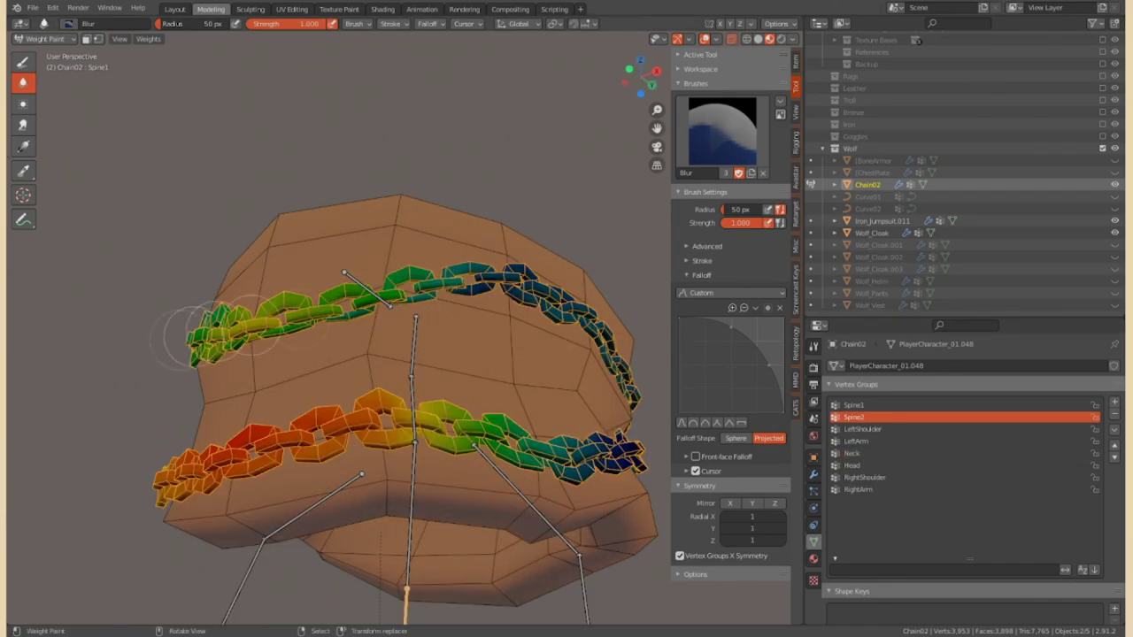
middle_click_drag(232, 332, 380, 354)
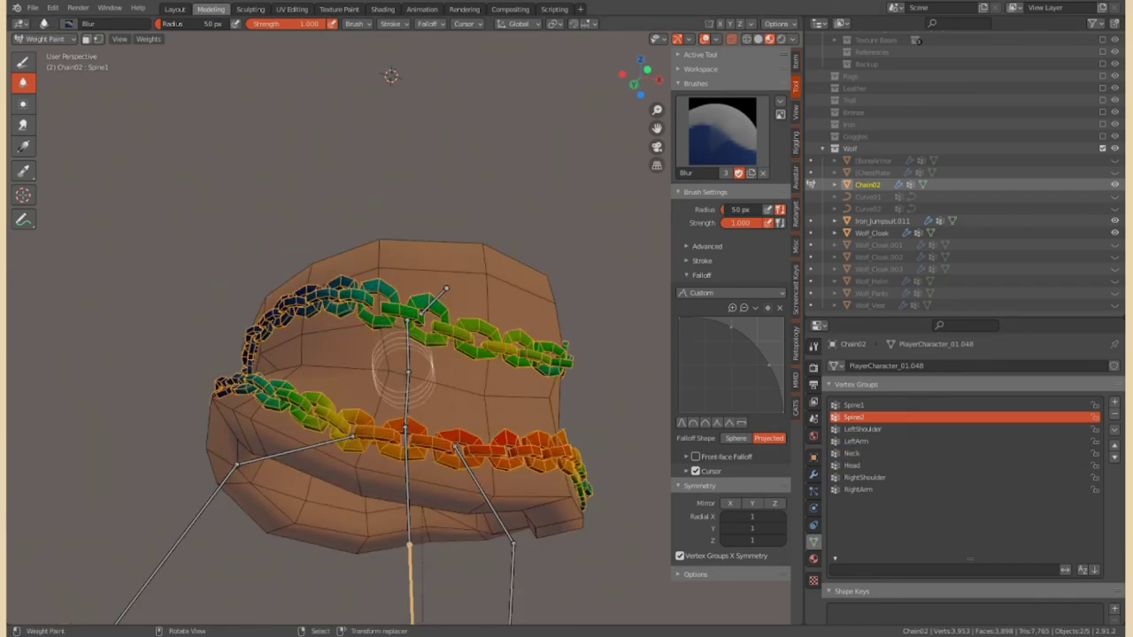
scroll(380, 354, "up", 2)
left_click(853, 452)
scroll(529, 422, "up", 2)
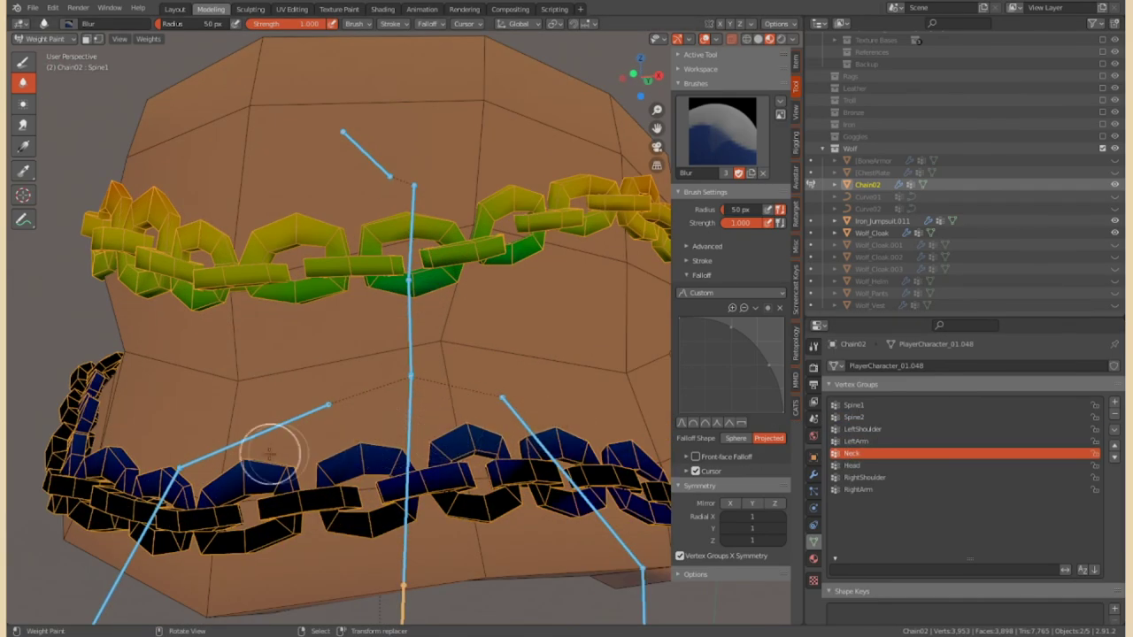
mouse_move(514, 416)
middle_mouse_down()
mouse_move(478, 403)
mouse_move(416, 319)
mouse_move(409, 287)
middle_mouse_up()
scroll(434, 381, "down", 3)
left_click(409, 283, "ctrl")
Test-rotate a bone to check the chain weights and inspect the cloak's Solidify modifier options
key("r")
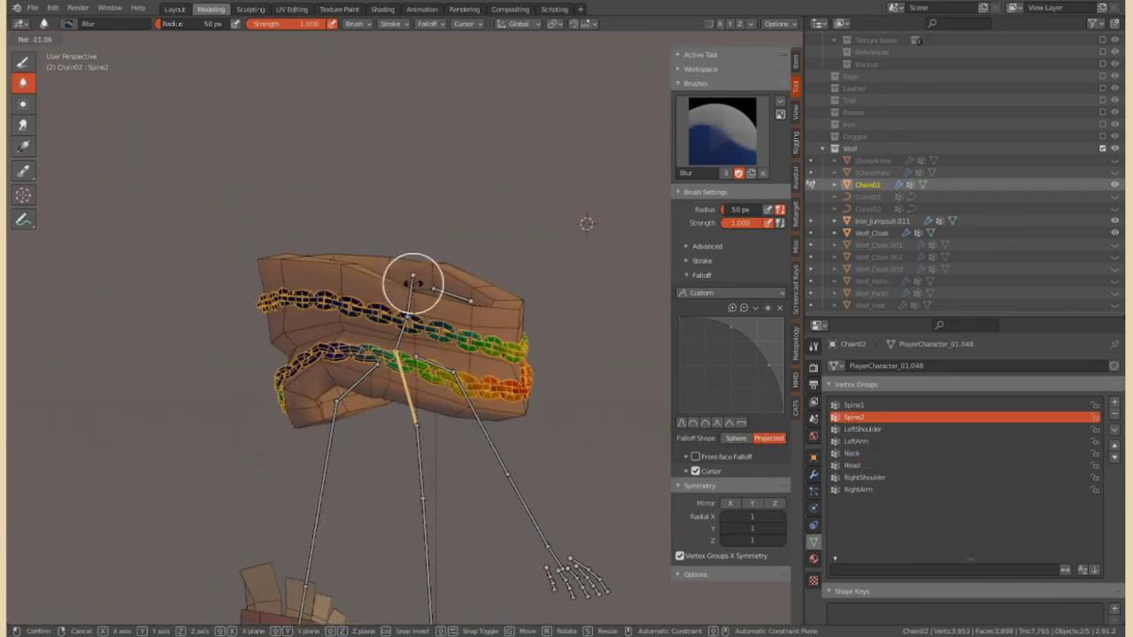
left_click(409, 284)
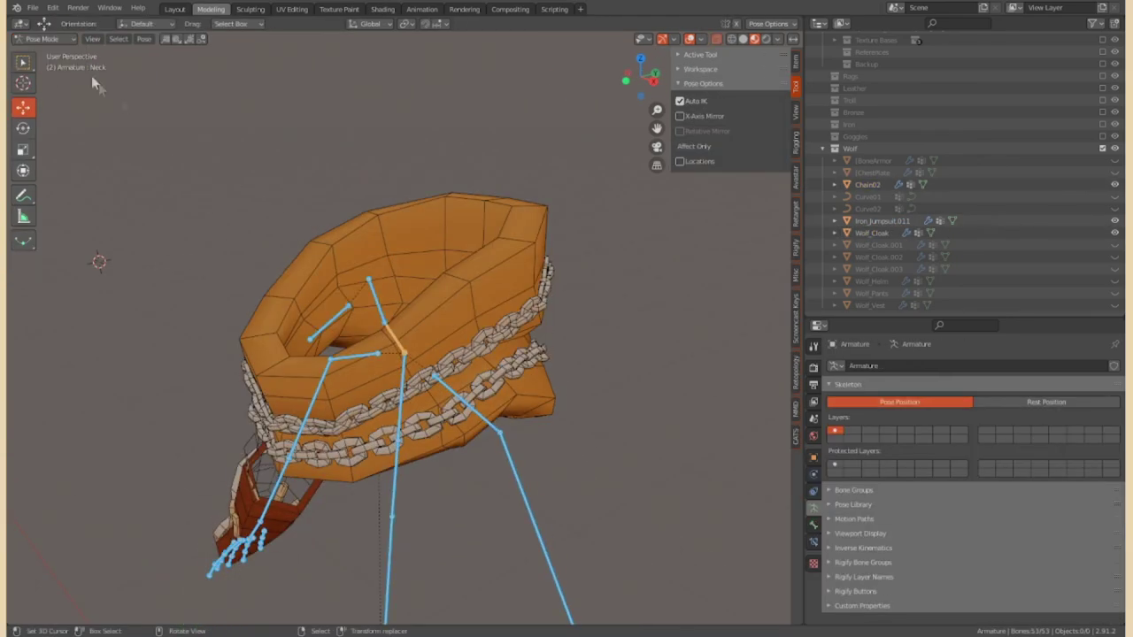
left_click(1086, 403)
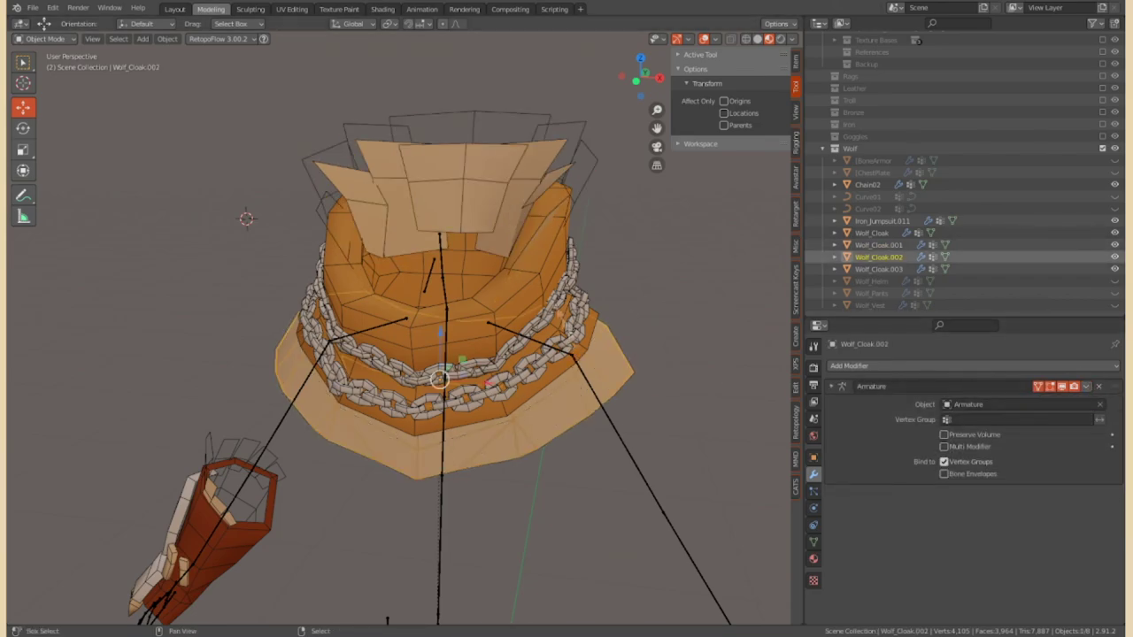
Delete the extra Wolf_Cloak copies and the Curve01 and Curve02 guide curves
key("Delete")
mouse_move(549, 291)
middle_mouse_down()
mouse_move(564, 335)
mouse_move(463, 349)
middle_mouse_up()
left_click(564, 336)
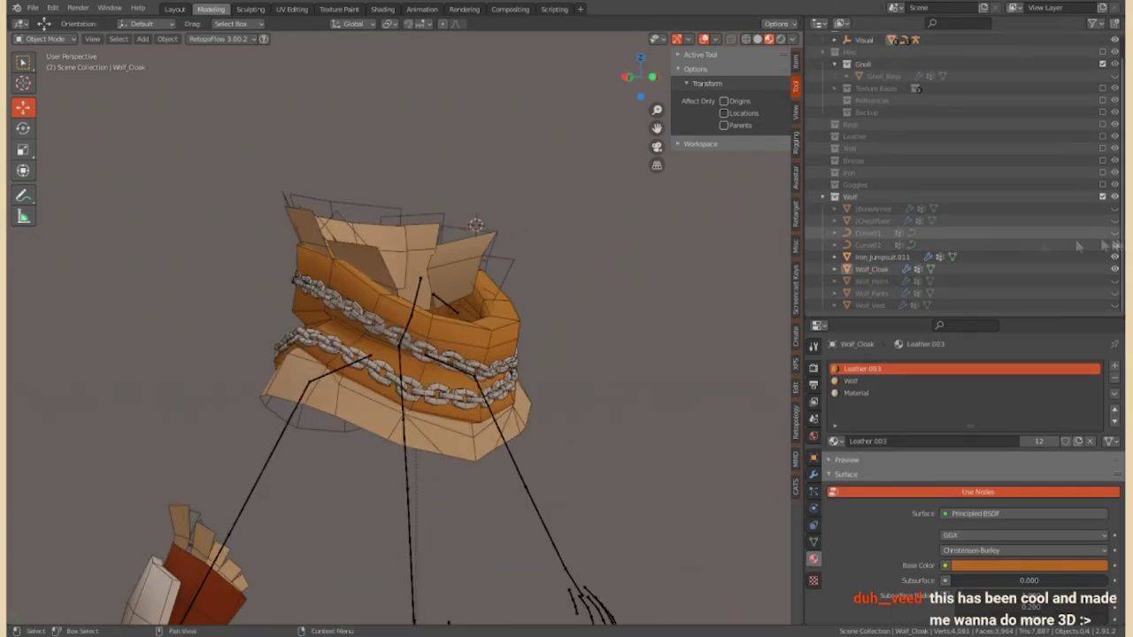
left_click(1078, 247, "ctrl")
key("Delete")
Unhide the character's parts and hide the linked collar chain links in the cloak's mesh
key("alt+h")
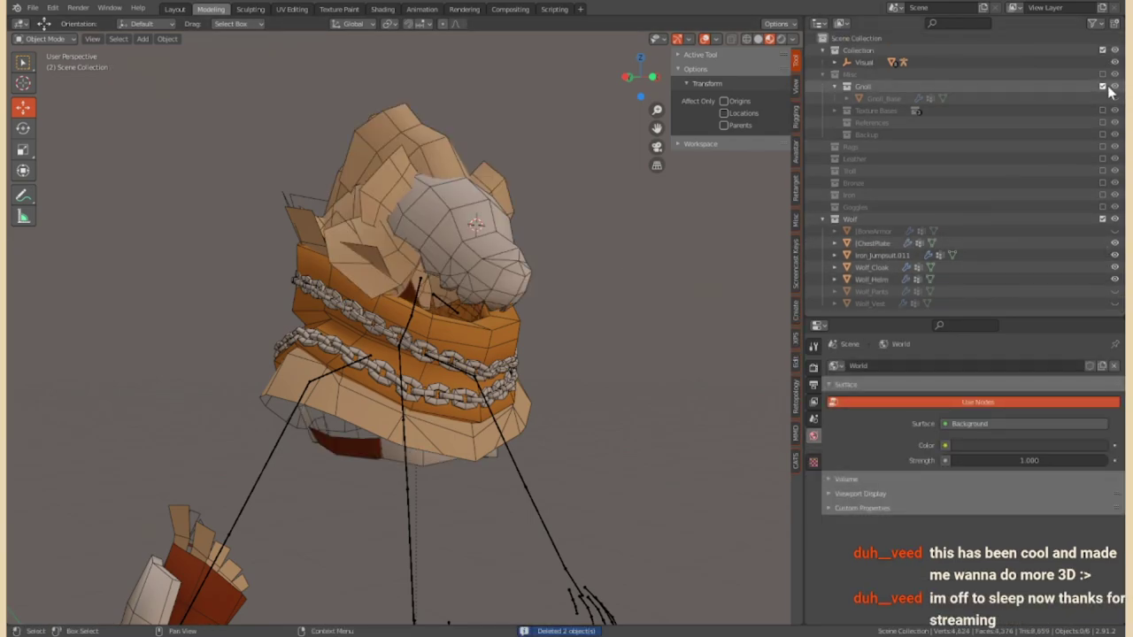
mouse_move(496, 337)
middle_mouse_down()
mouse_move(564, 326)
mouse_move(540, 336)
middle_mouse_up()
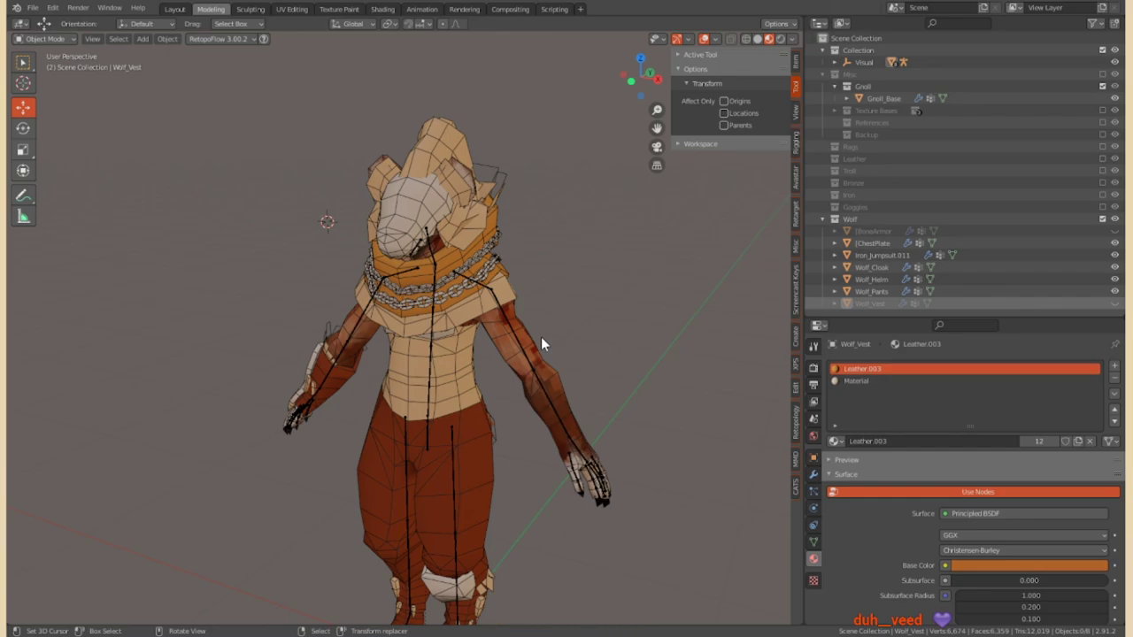
left_click(541, 337)
key("KP_Decimal")
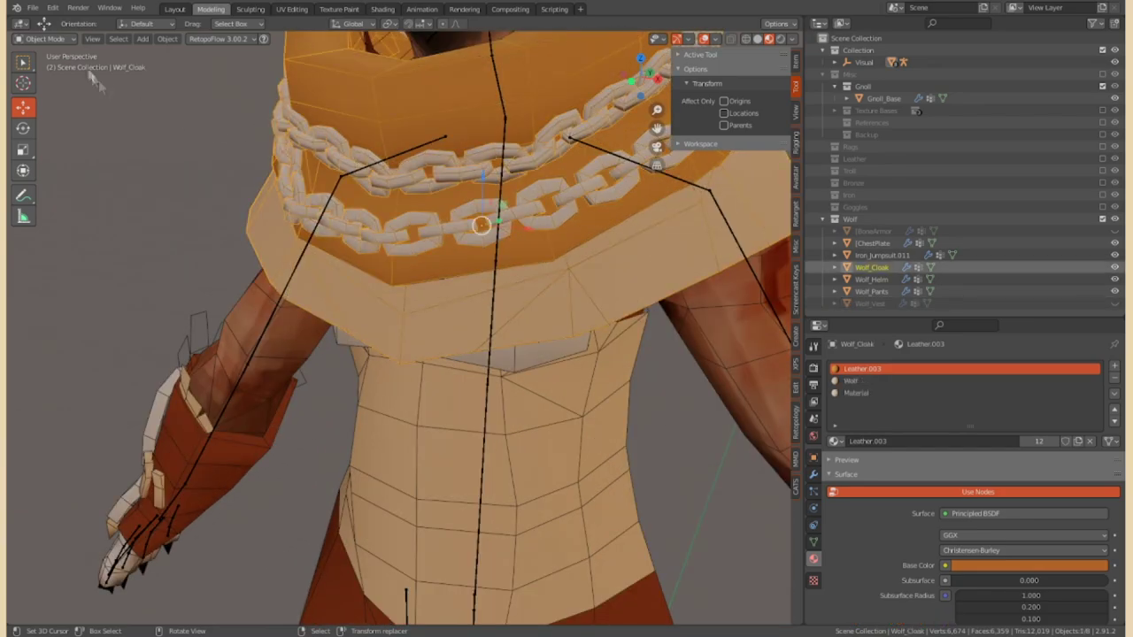
key("Tab")
key("h")
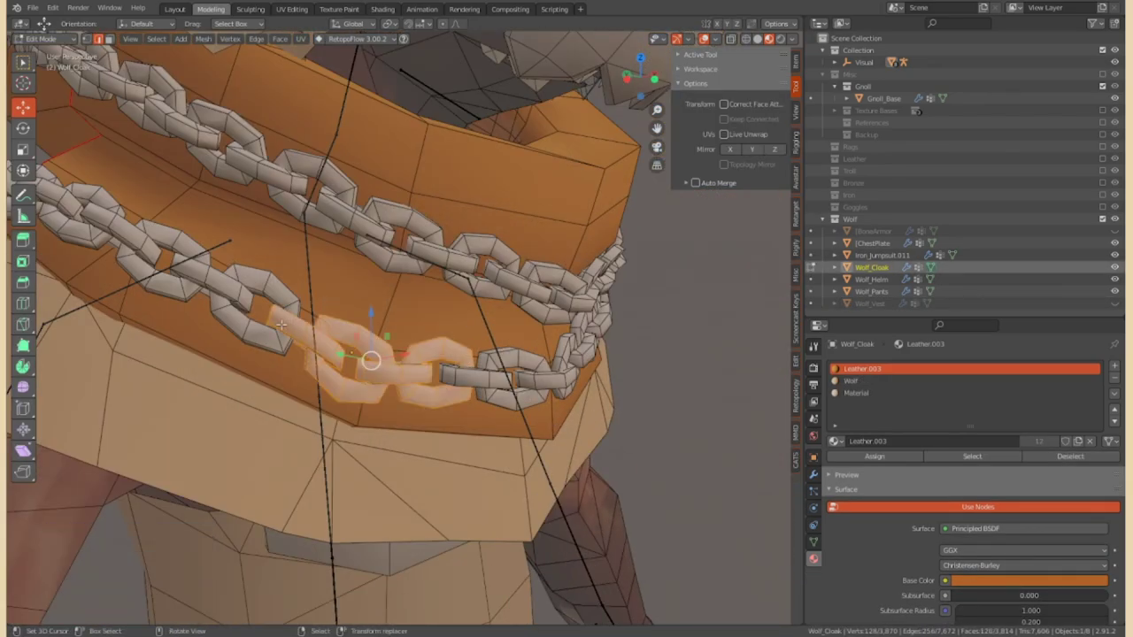
left_click(281, 325)
key("l")
key("h")
middle_click_drag(225, 286, 390, 278)
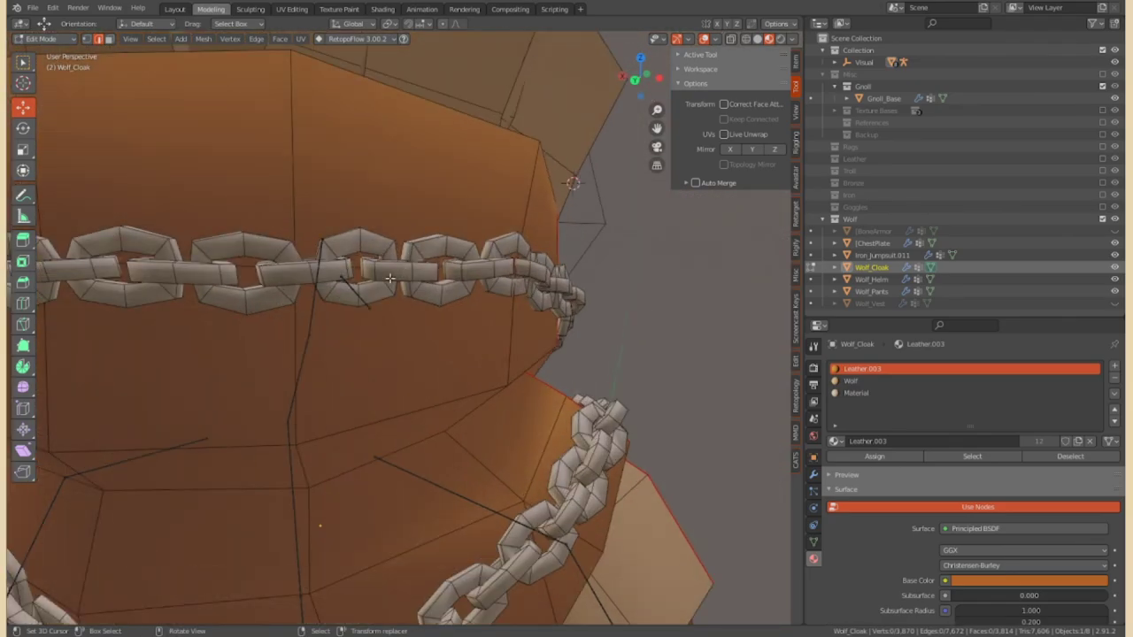
key("Tab")
Join the ChestPlate object into Iron_Jumpsuit.011 with Ctrl+J
scroll(496, 250, "down", 5)
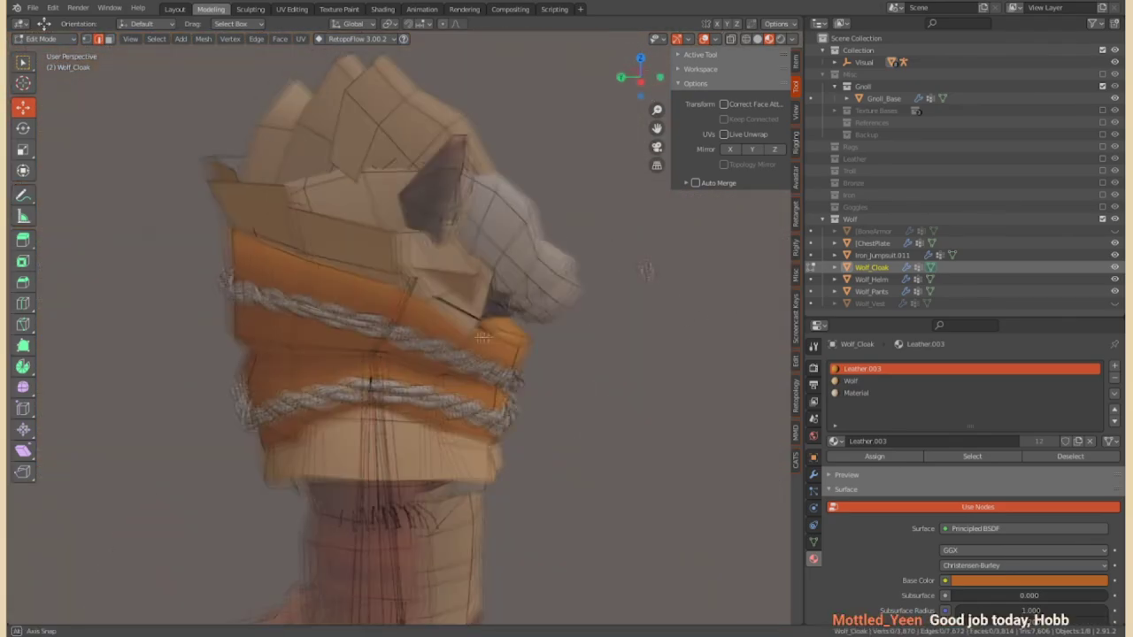
middle_click_drag(496, 250, 481, 321)
scroll(481, 321, "up", 2)
scroll(451, 317, "down", 5)
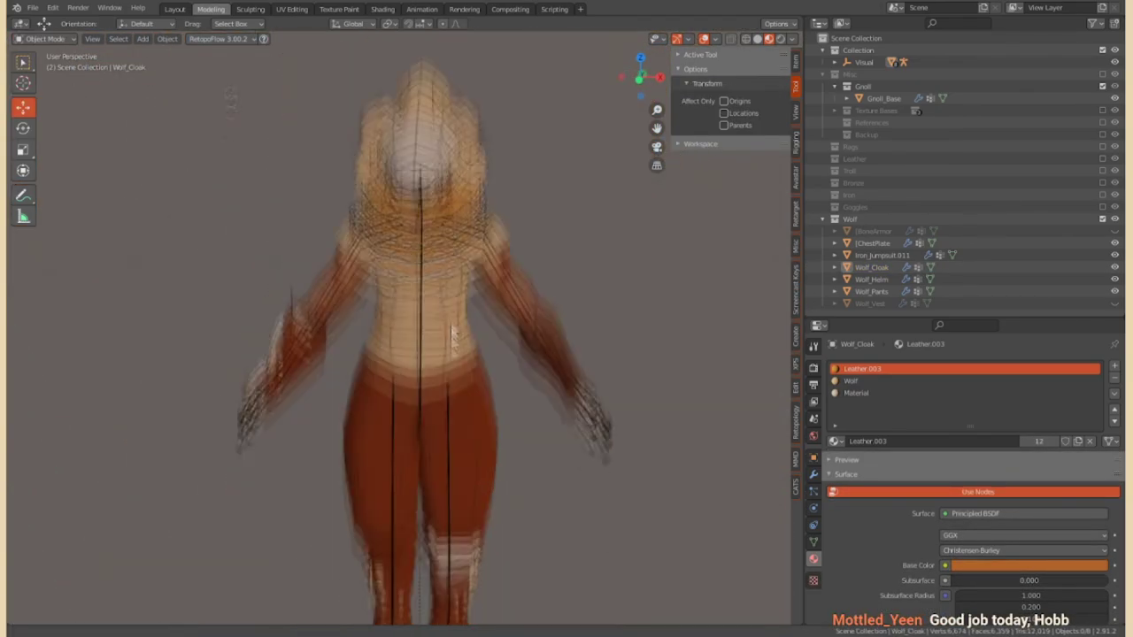
scroll(451, 317, "up", 2)
mouse_move(416, 347)
middle_mouse_down()
mouse_move(551, 299)
mouse_move(531, 336)
mouse_move(535, 362)
middle_mouse_up()
scroll(550, 299, "down", 3)
key("a")
left_click(168, 38)
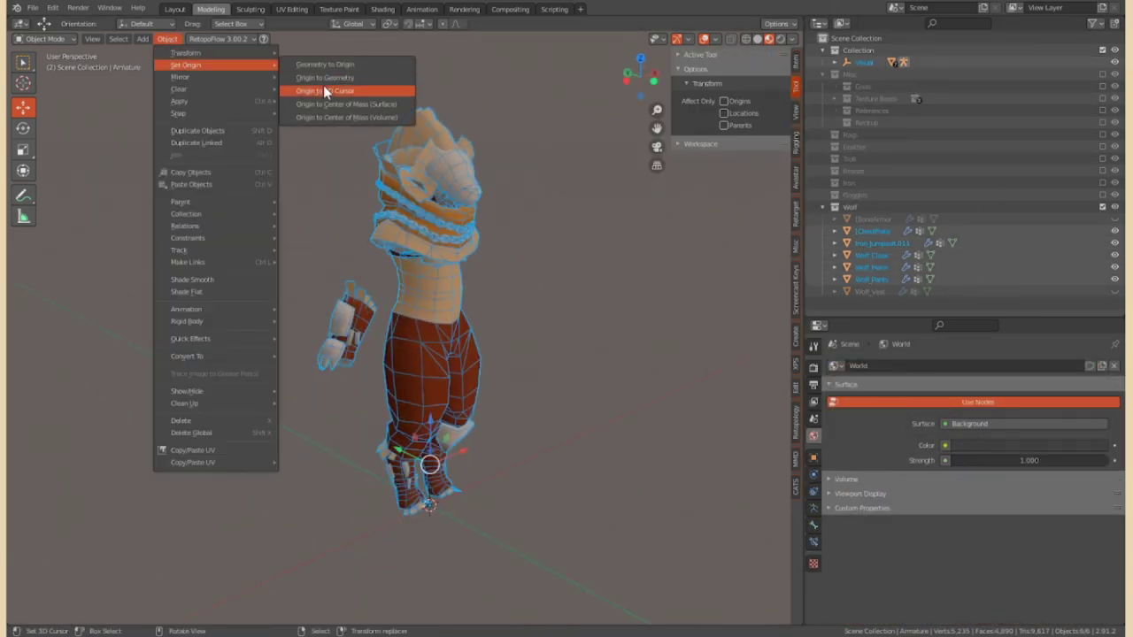
left_click(872, 231)
scroll(516, 310, "up", 3)
key("ctrl+j")
Rename the merged Iron_Jumpsuit.011, then frame and hide the BoneArmor fist piece
double_click(881, 231)
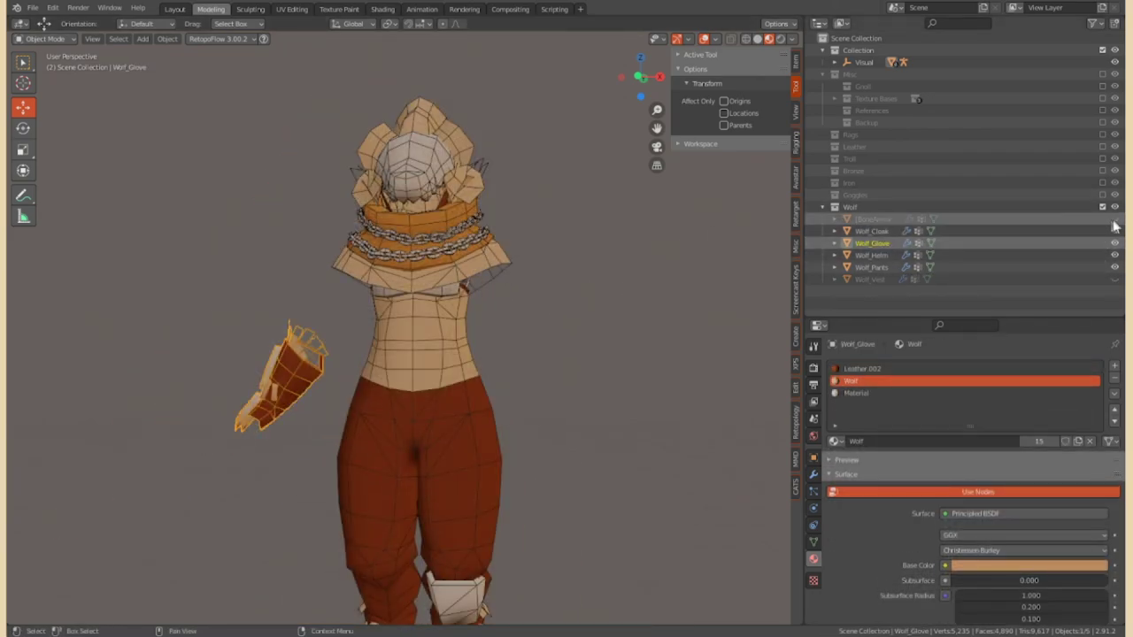
left_click(1112, 220)
key("KP_Decimal")
middle_click_drag(389, 292, 308, 317)
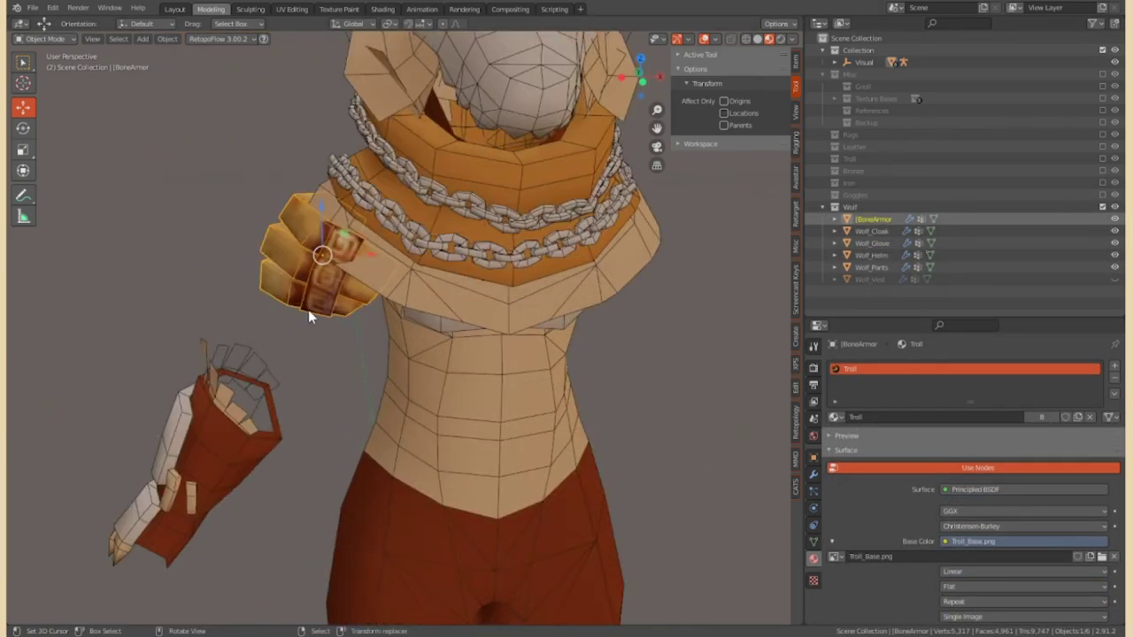
key("h")
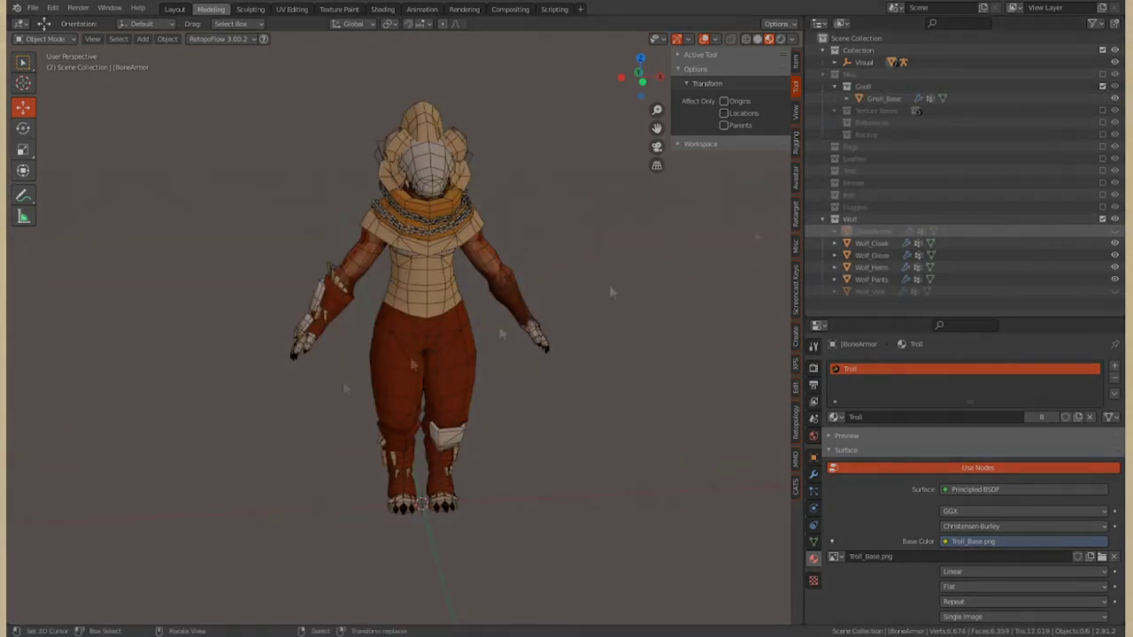